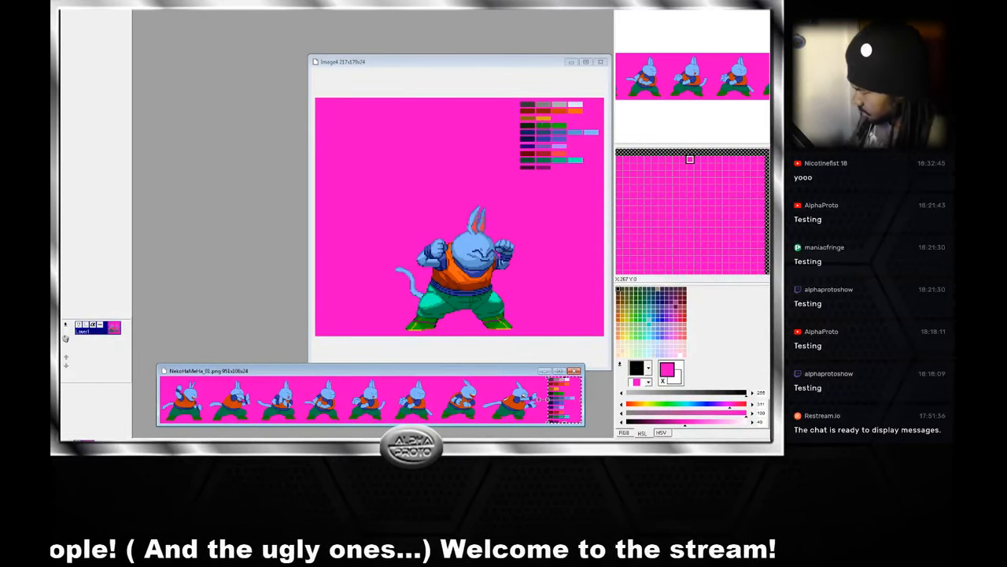
Enlarge the NekoHaMeHa_01.png sprite sheet view and its window, and reposition the Image4 window above it.
left_click_drag(523, 61, 439, 30)
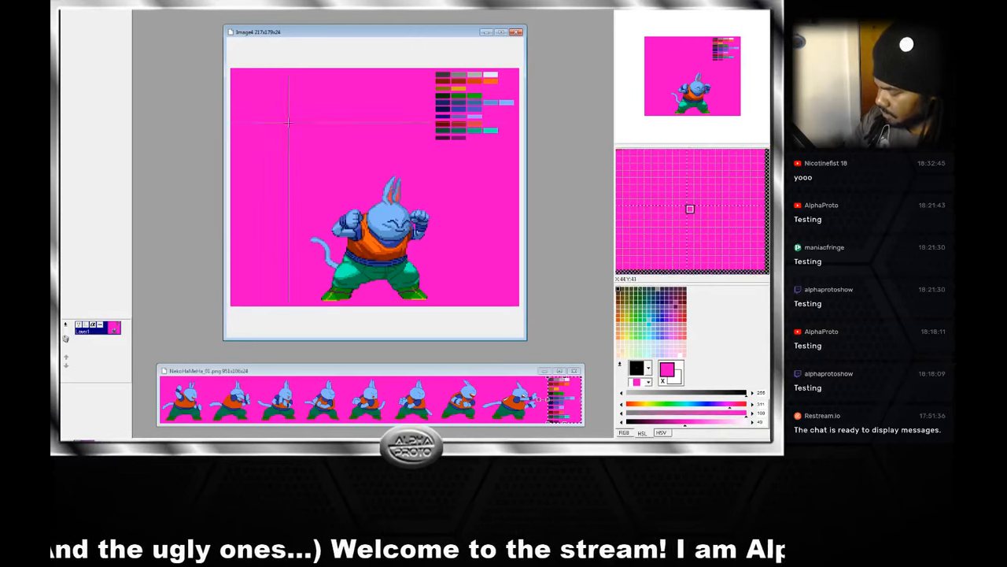
left_click(205, 379)
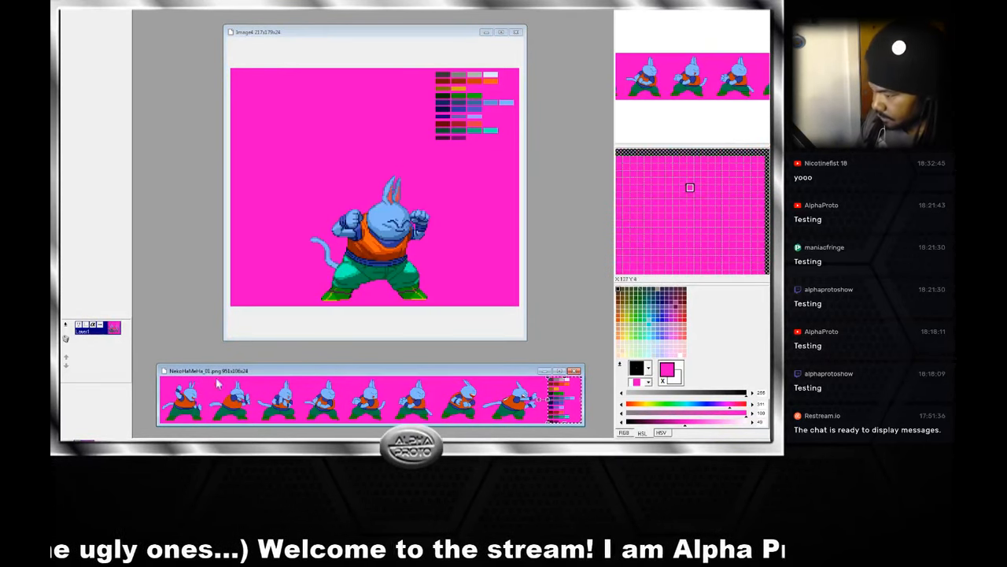
scroll(206, 407, "up", 1)
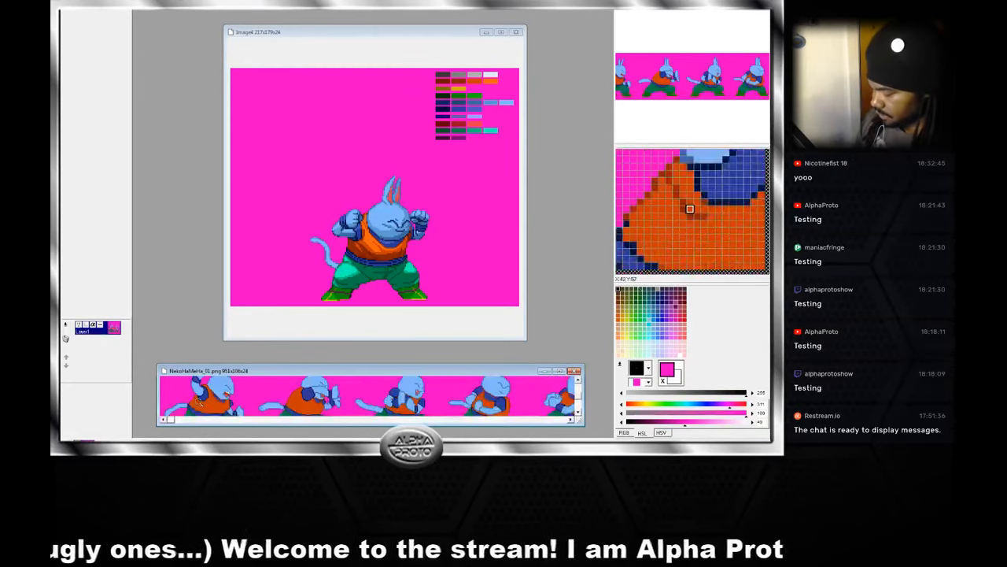
left_click_drag(240, 364, 240, 208)
left_click(449, 28)
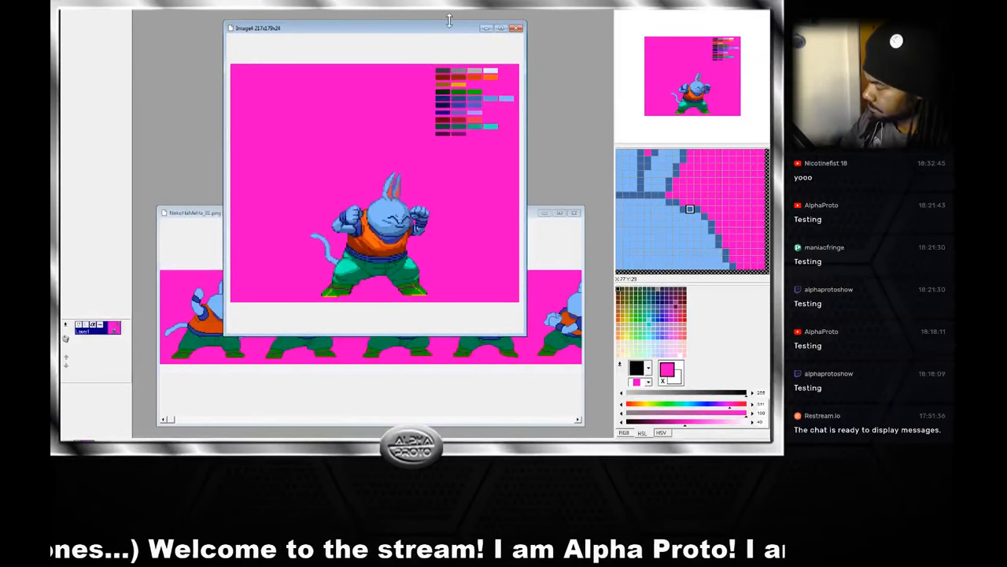
left_click_drag(449, 29, 404, 24)
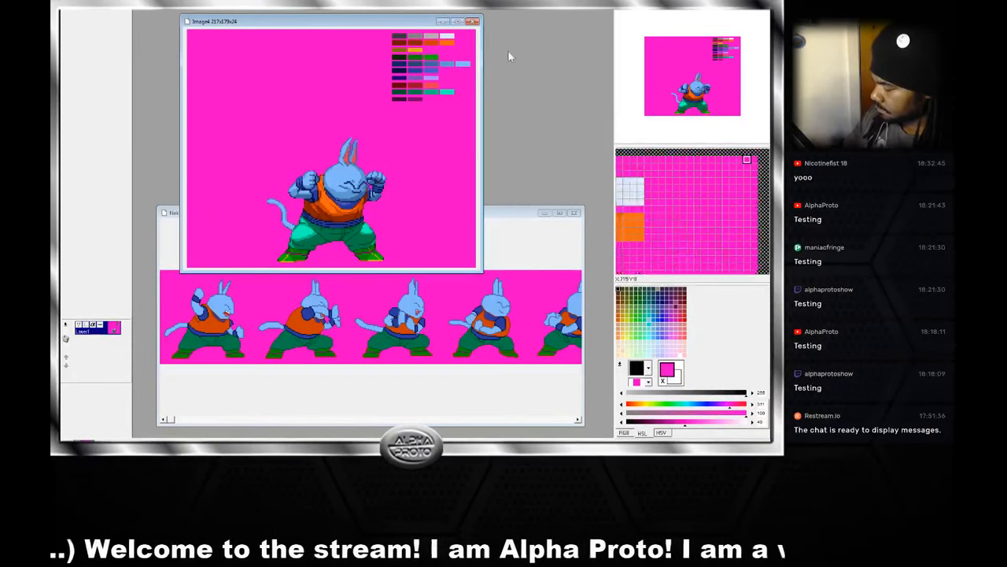
Copy the first pose from the sprite sheet and duplicate Image4's frame to the right with default properties.
left_click(506, 220)
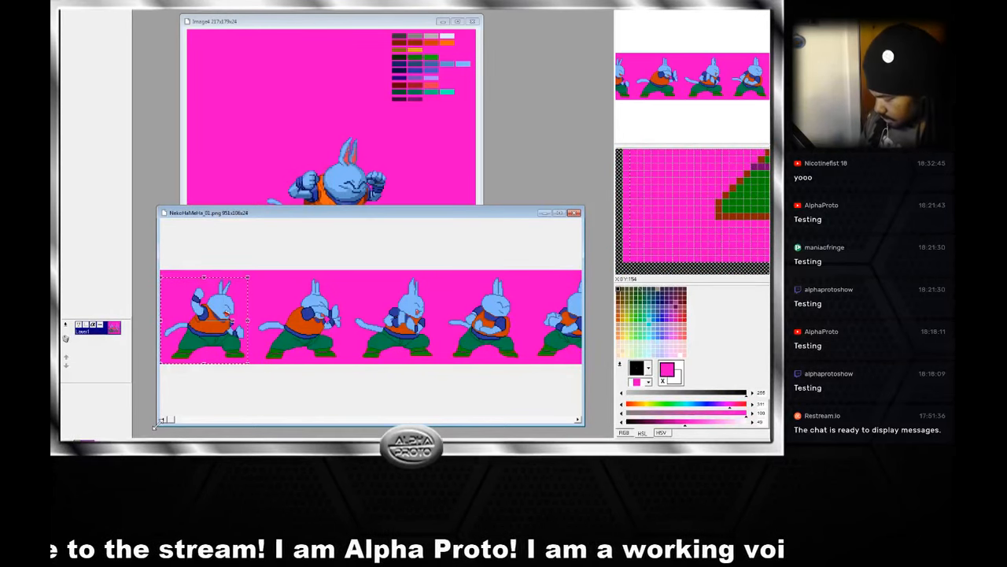
left_click(470, 121)
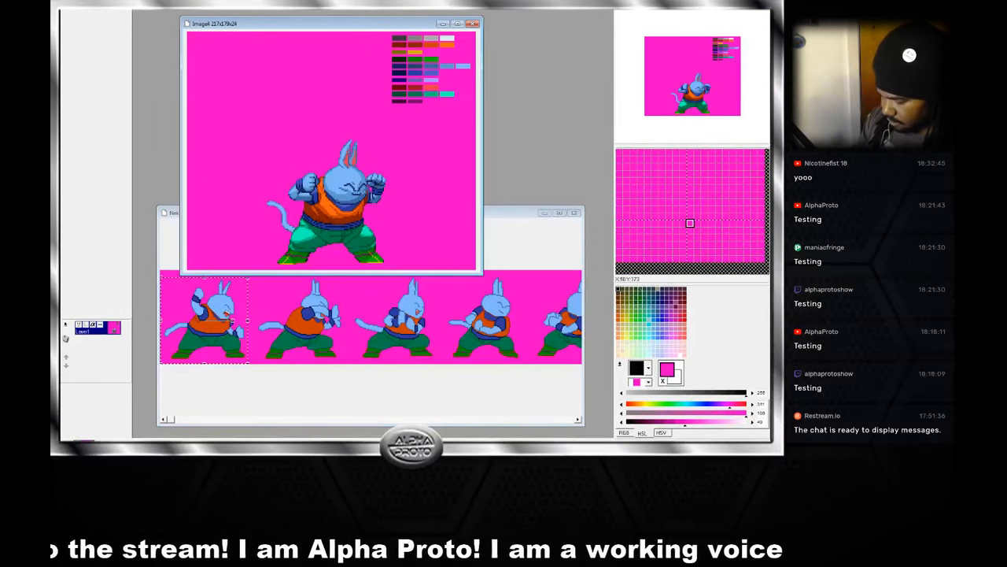
right_click(65, 337)
mouse_move(106, 352)
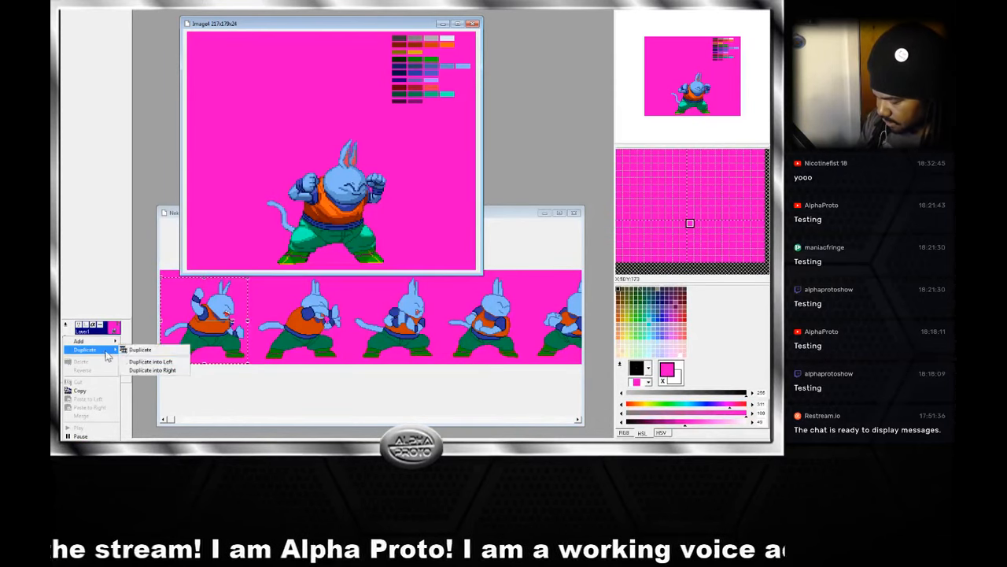
left_click(182, 370)
left_click(425, 284)
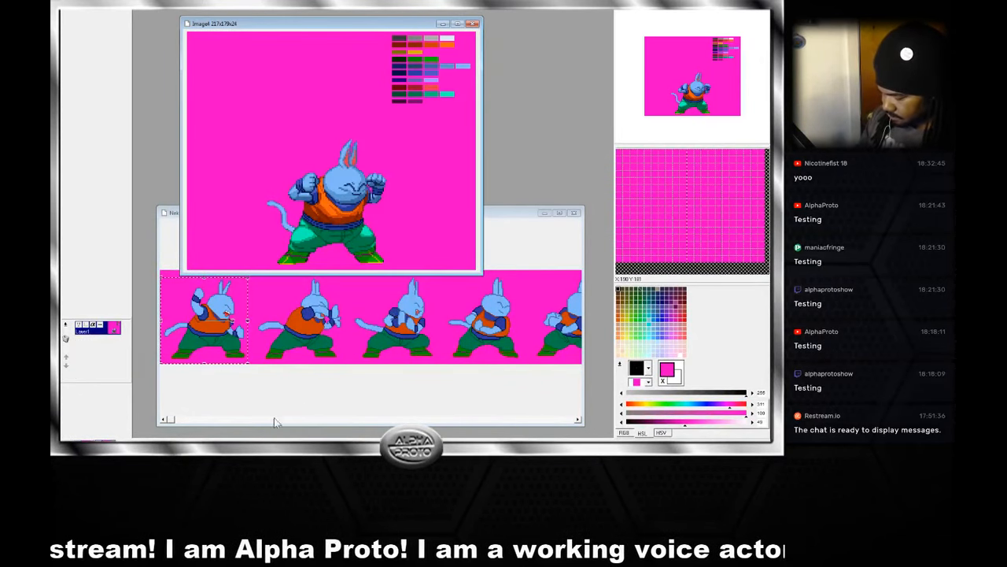
Paste the first pose over the character in the new Image4 frame and align its feet with the original.
key("ctrl+v")
left_click_drag(451, 118, 328, 225)
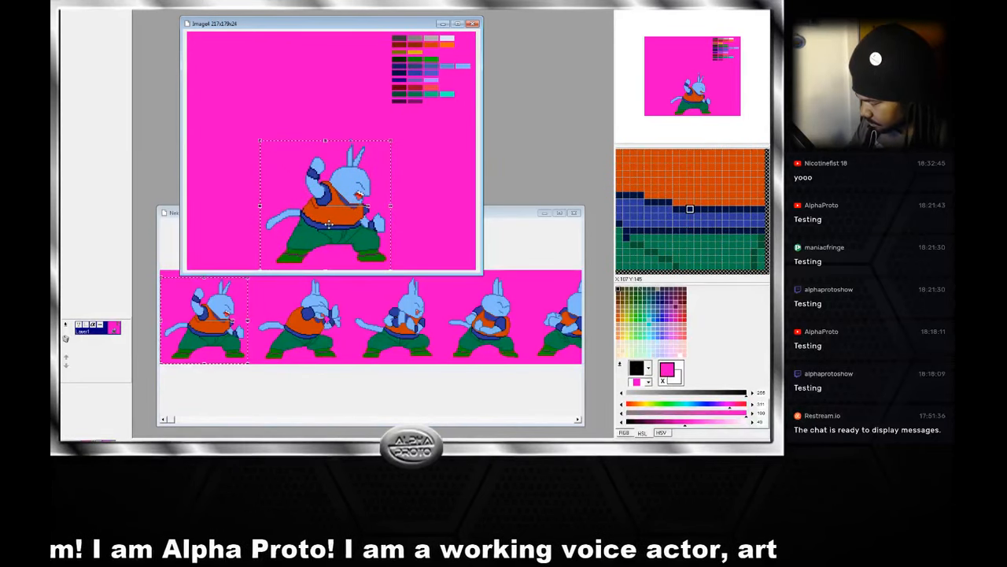
left_click(401, 219)
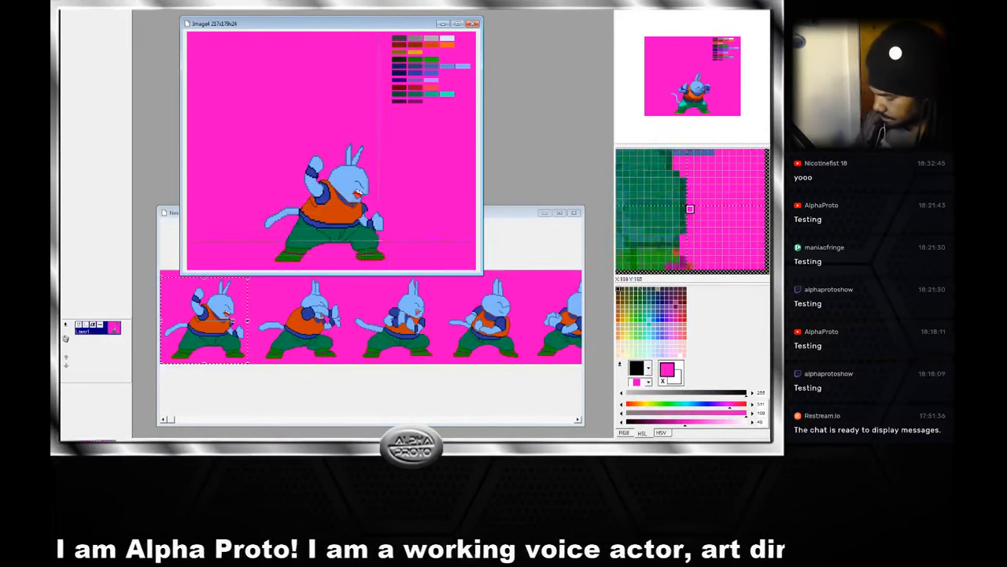
Copy the second pose from the sprite sheet and duplicate Image4's current frame to the right with default properties.
left_click(494, 218)
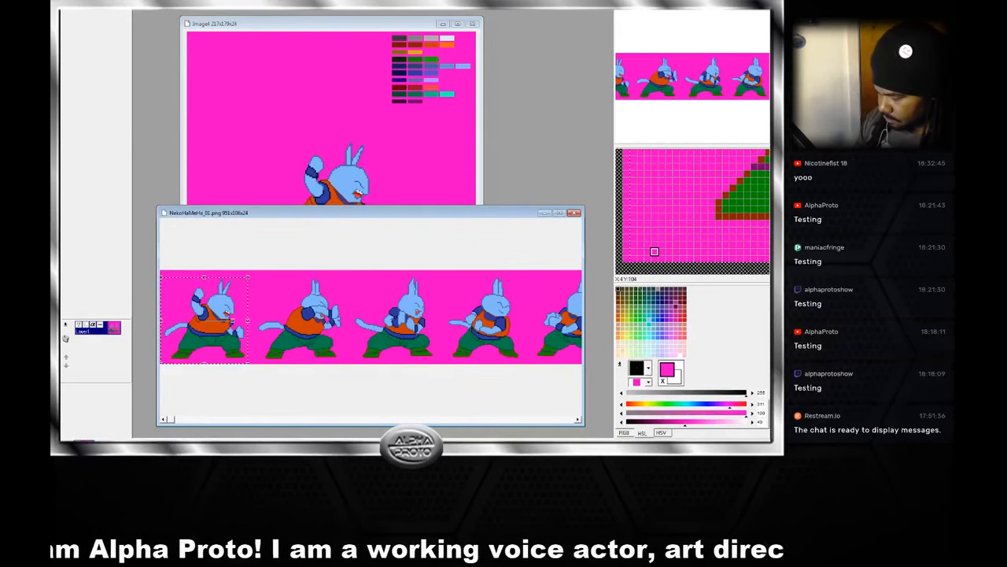
left_click_drag(162, 369, 353, 275)
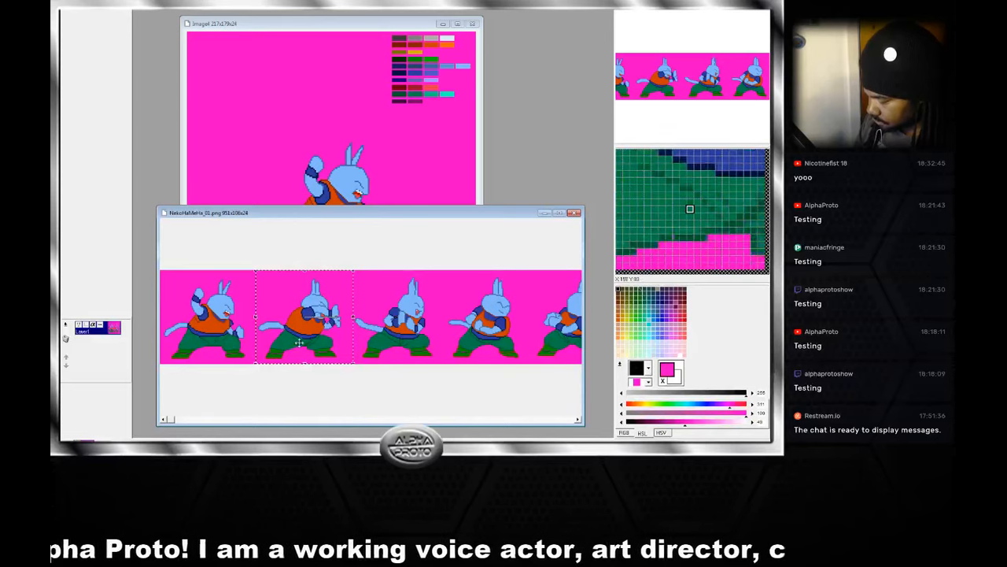
left_click(344, 33)
right_click(86, 329)
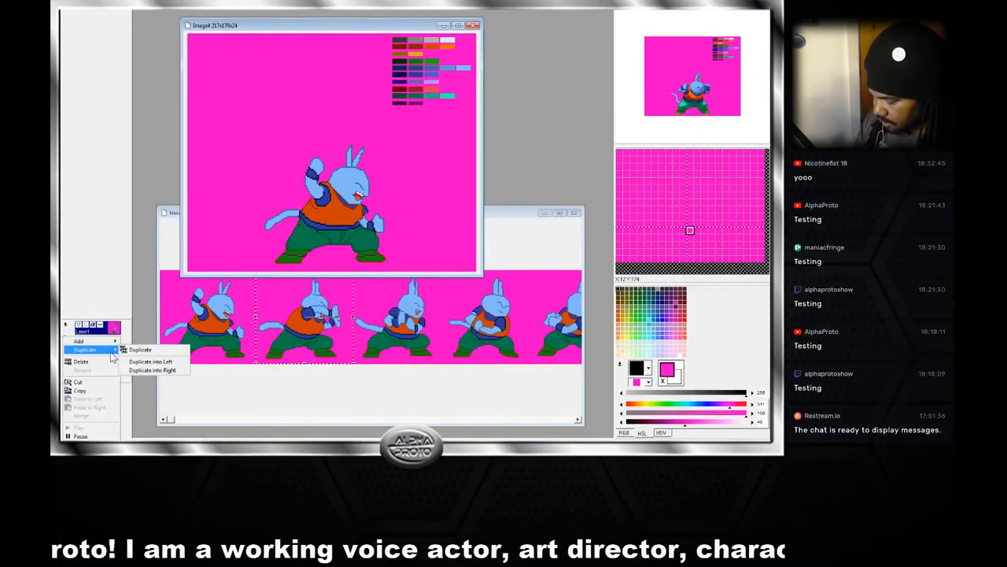
left_click(183, 370)
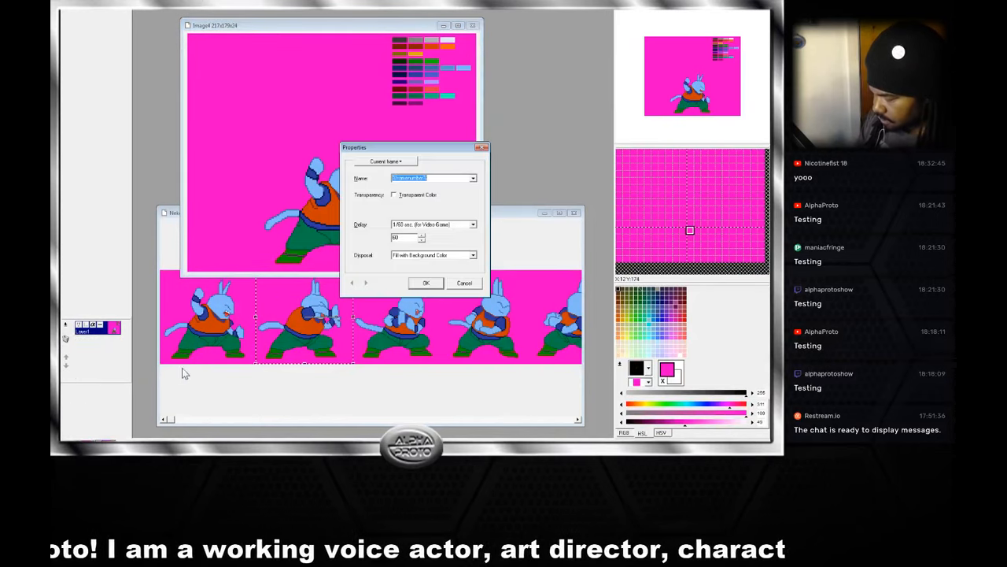
left_click(427, 283)
Paste the second pose into the new Image4 frame and align it over the previous pose.
key("ctrl+v")
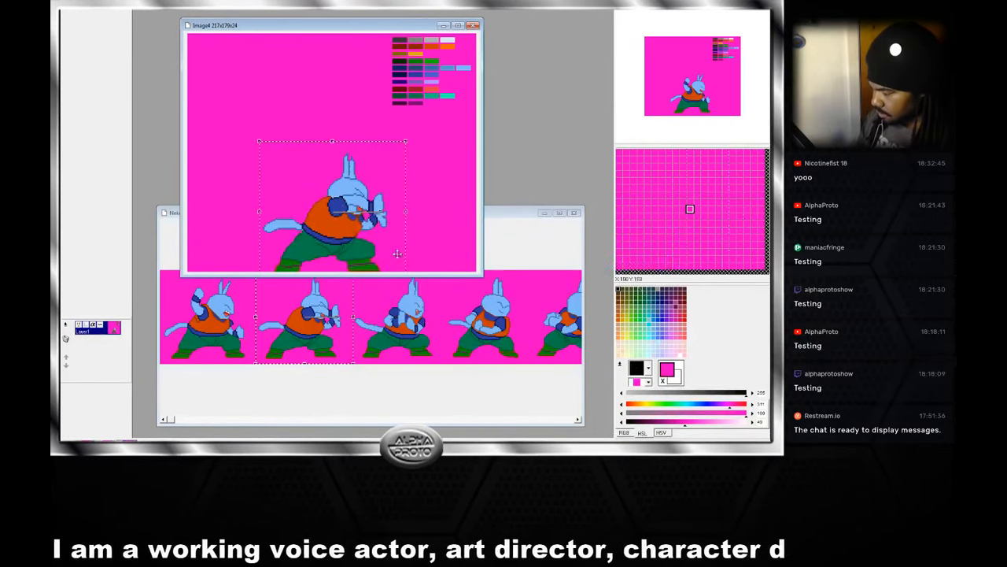
mouse_move(377, 239)
left_mouse_down()
mouse_move(374, 212)
mouse_move(375, 228)
left_mouse_up()
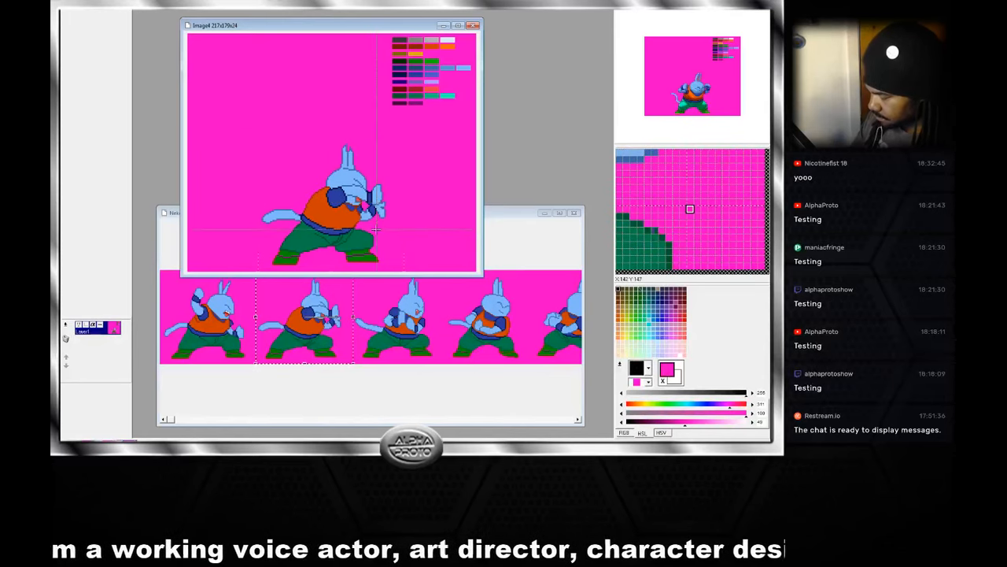
left_click(236, 441)
Copy the third pose from the NekoHaMeHa_01.png sprite sheet and clear the selection.
left_click(497, 216)
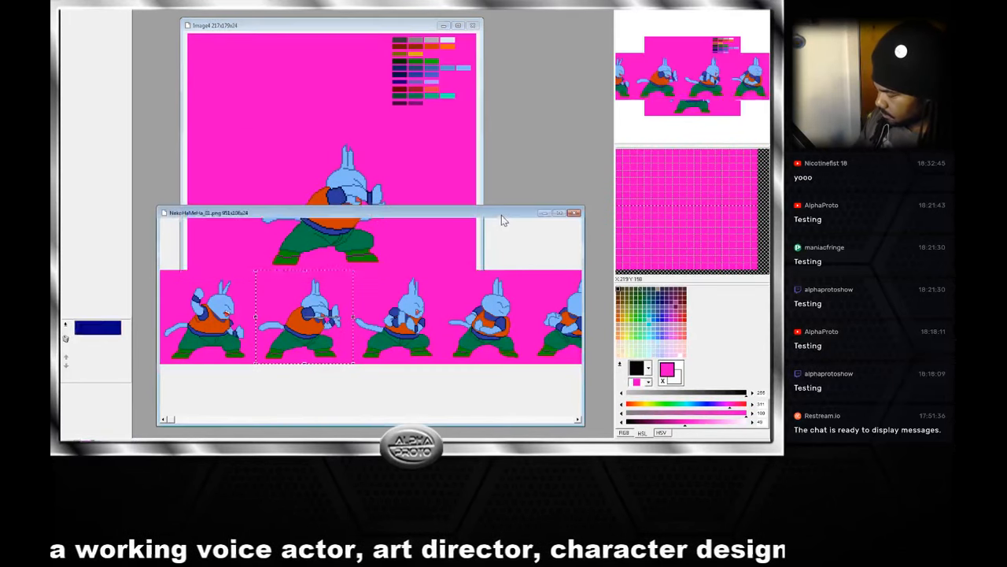
left_click(443, 276)
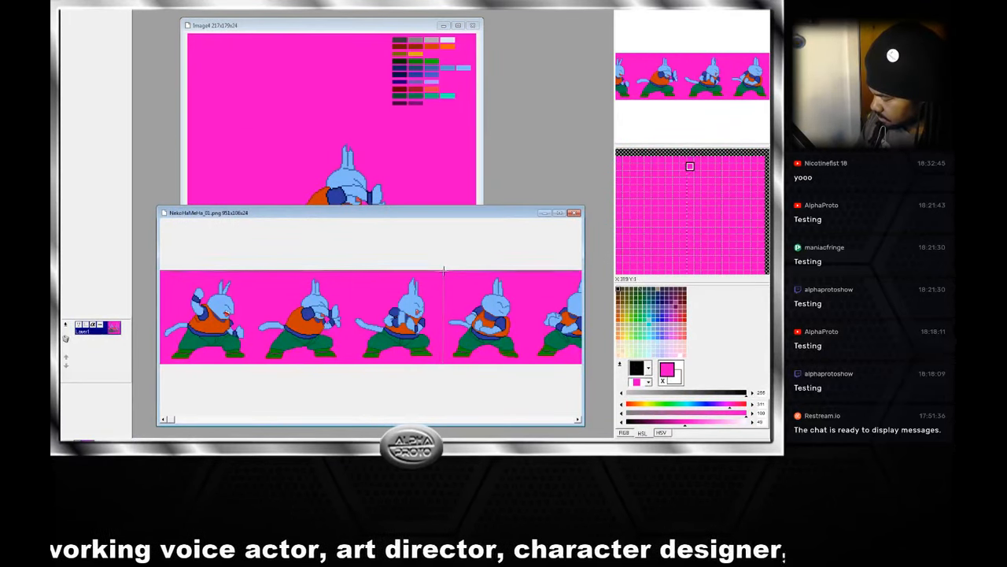
left_click_drag(443, 270, 344, 386)
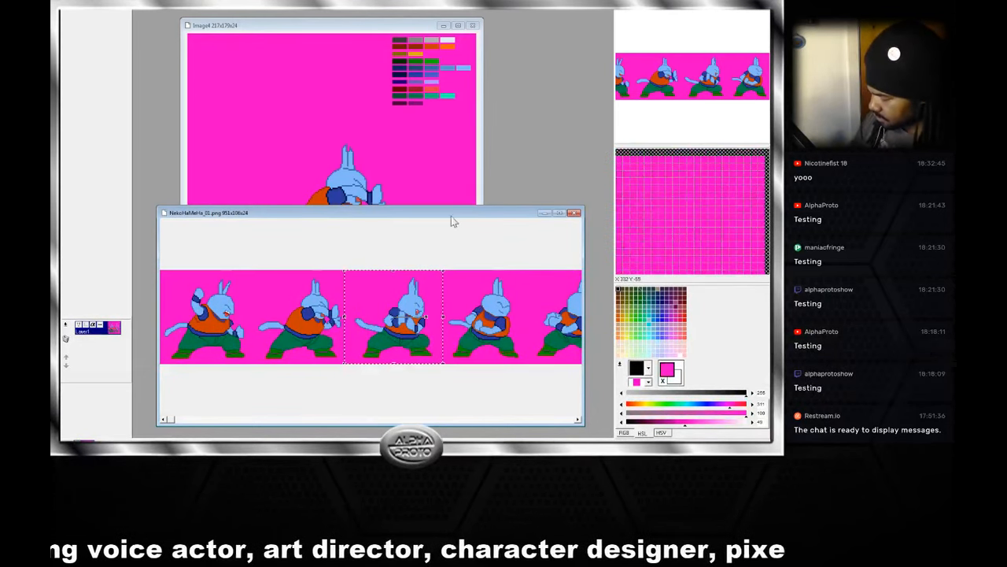
left_click(466, 266)
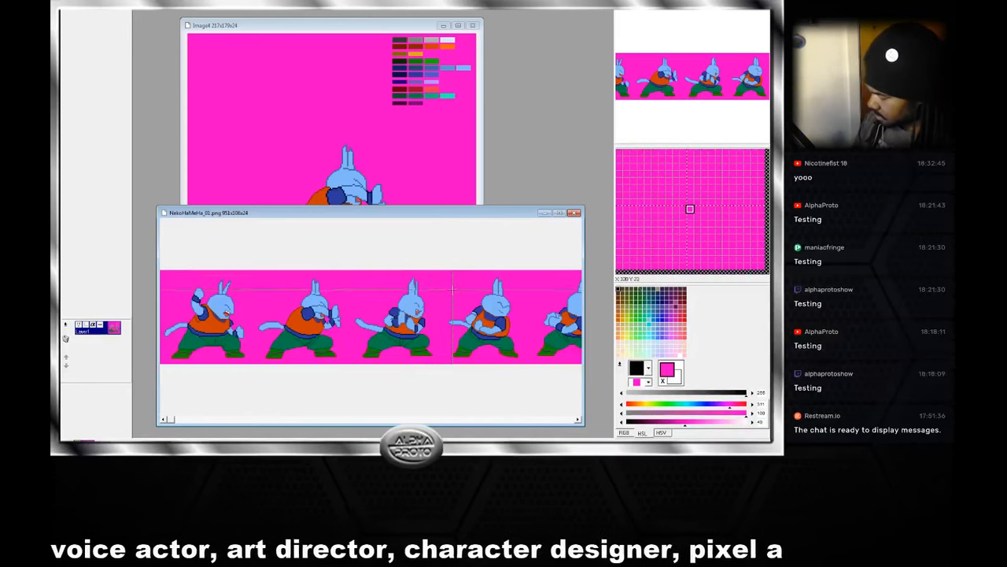
Duplicate Image4's second-pose frame to the right, keeping the default frame properties.
left_click(401, 29)
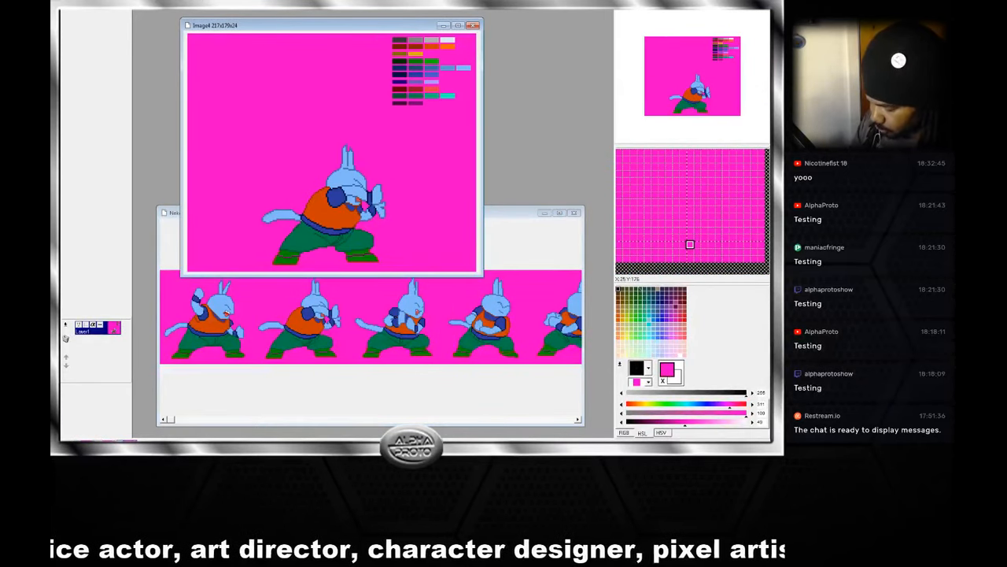
right_click(66, 337)
mouse_move(110, 351)
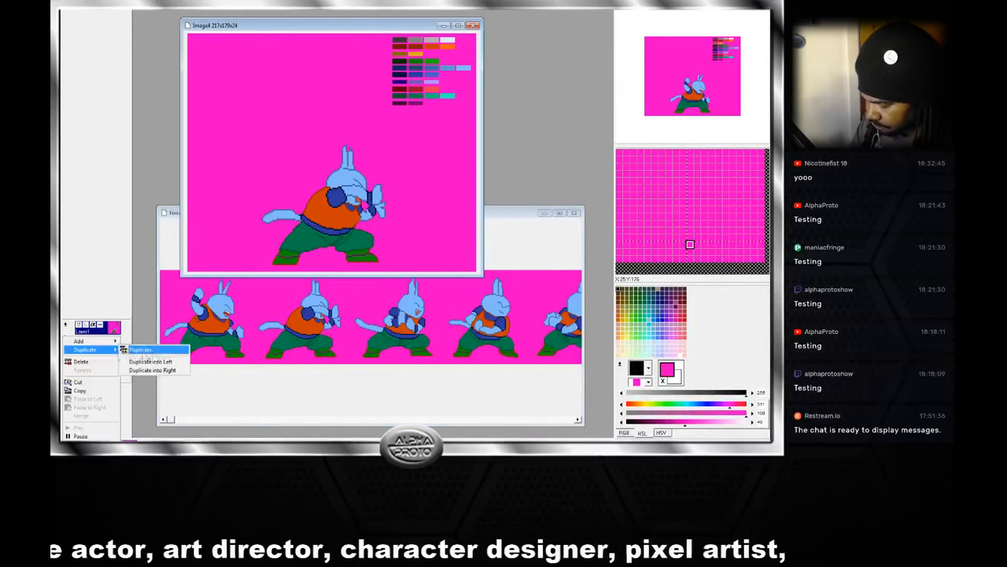
left_click(193, 364)
left_click(425, 283)
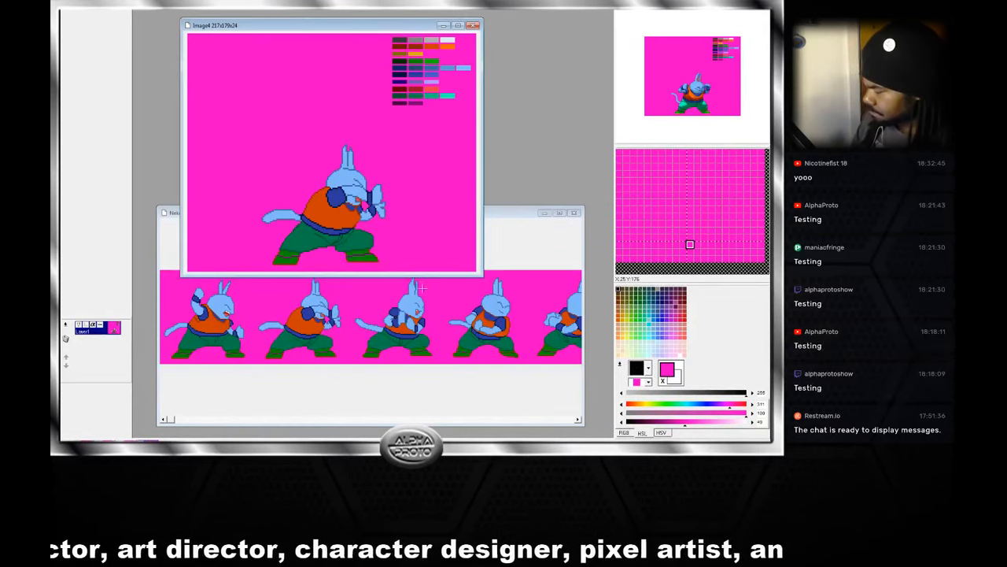
Paste the third pose into the new Image4 frame and align its feet with the previous pose.
left_click(529, 245)
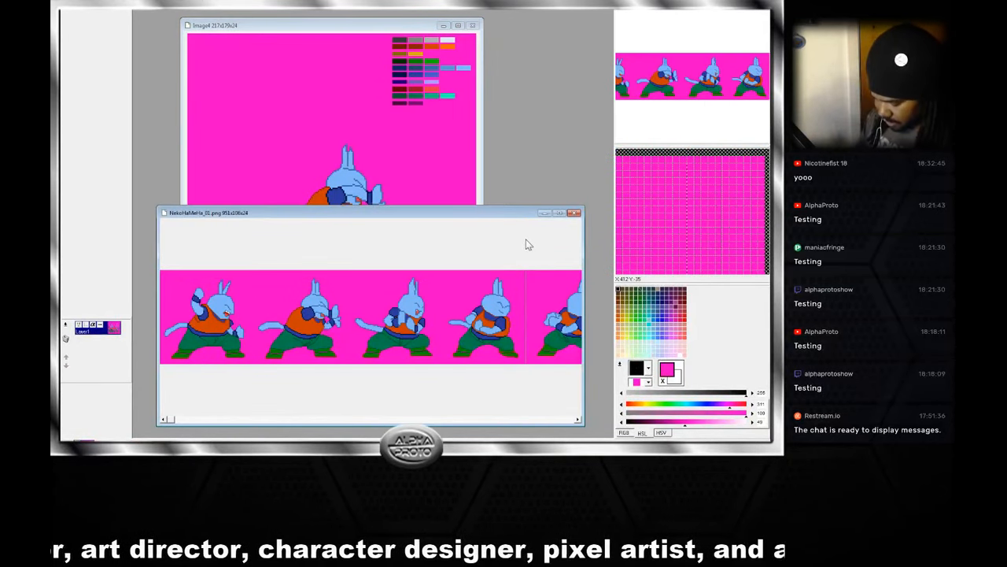
left_click(416, 29)
key("ctrl+v")
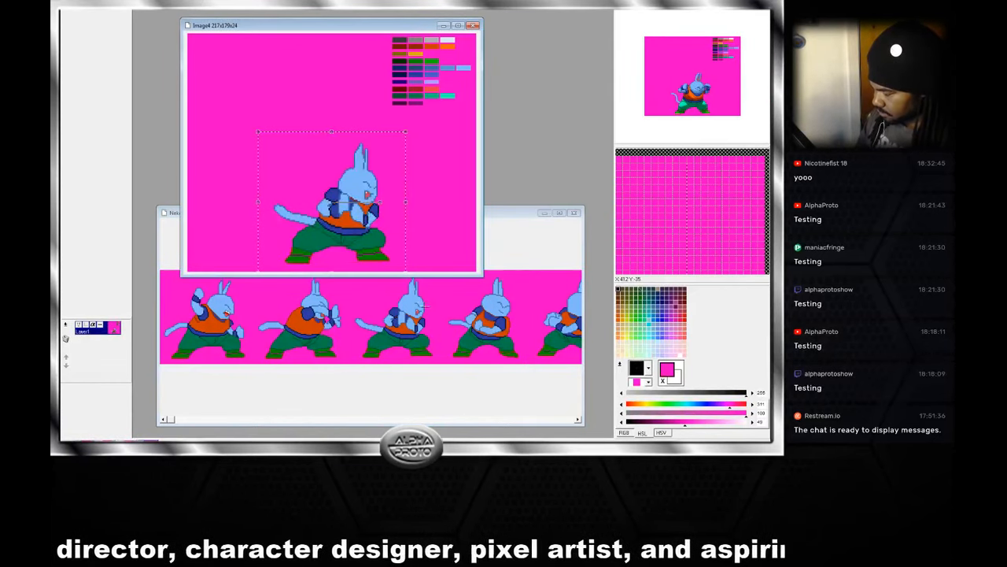
mouse_move(389, 233)
left_mouse_down()
mouse_move(395, 185)
mouse_move(378, 236)
left_mouse_up()
left_click(446, 206)
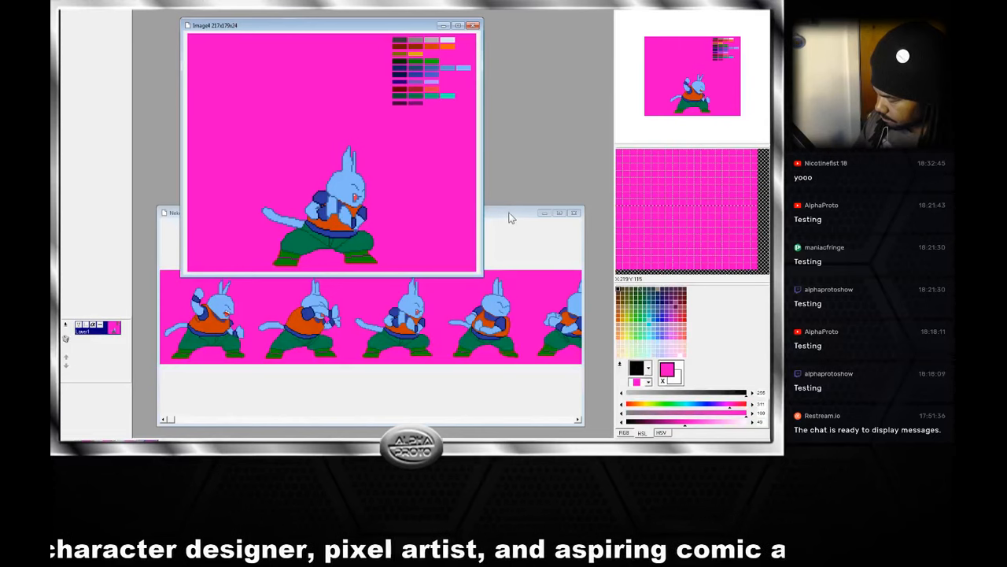
Copy the fourth pose from the sprite sheet and duplicate Image4's current frame to the right with default properties.
left_click(509, 216)
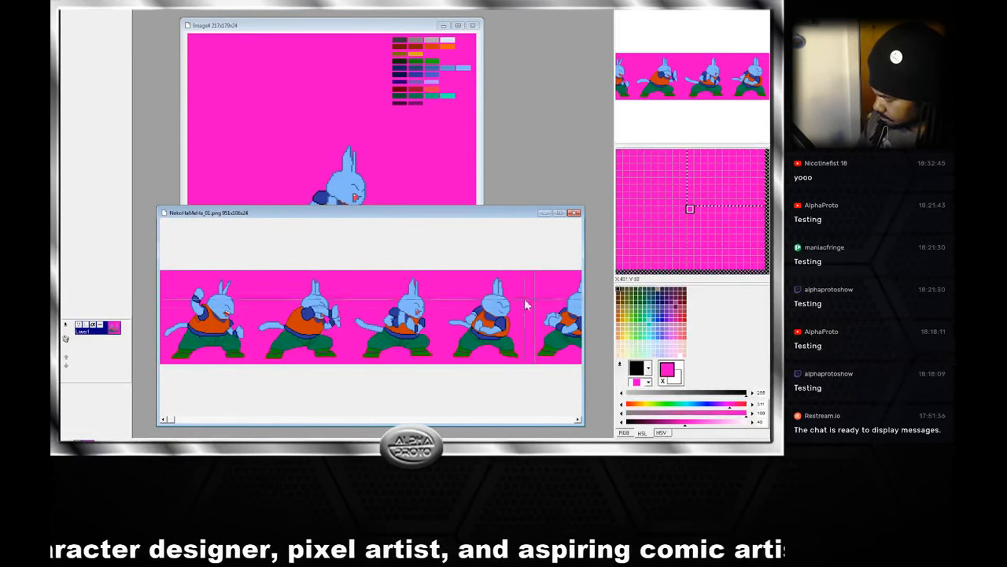
left_click_drag(525, 300, 440, 391)
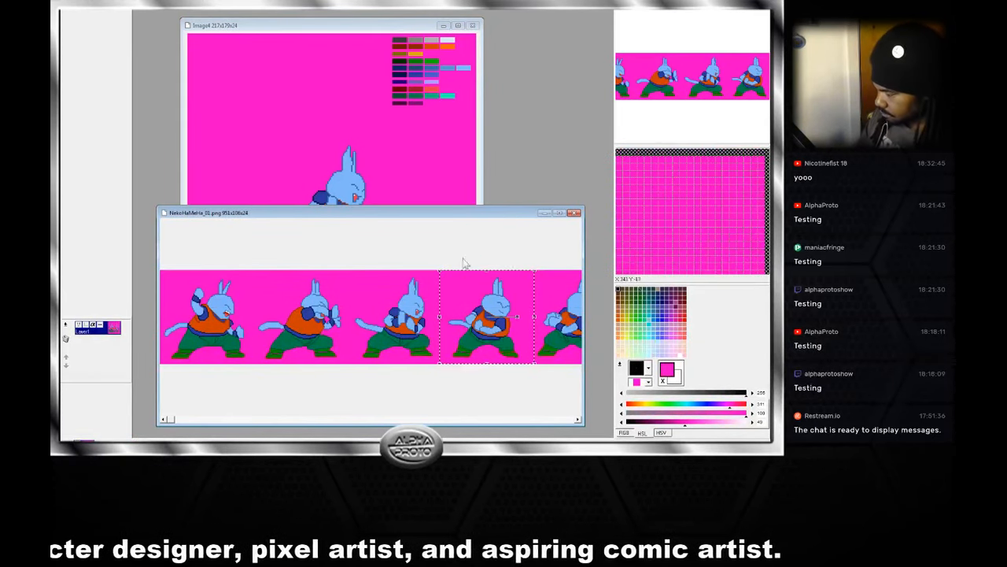
left_click(391, 72)
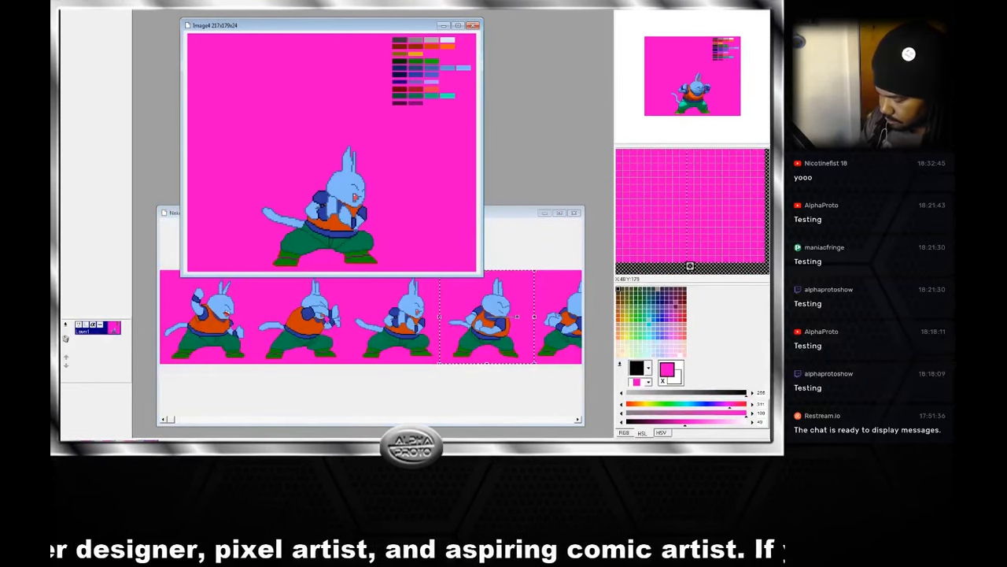
right_click(118, 333)
mouse_move(109, 350)
left_click(173, 368)
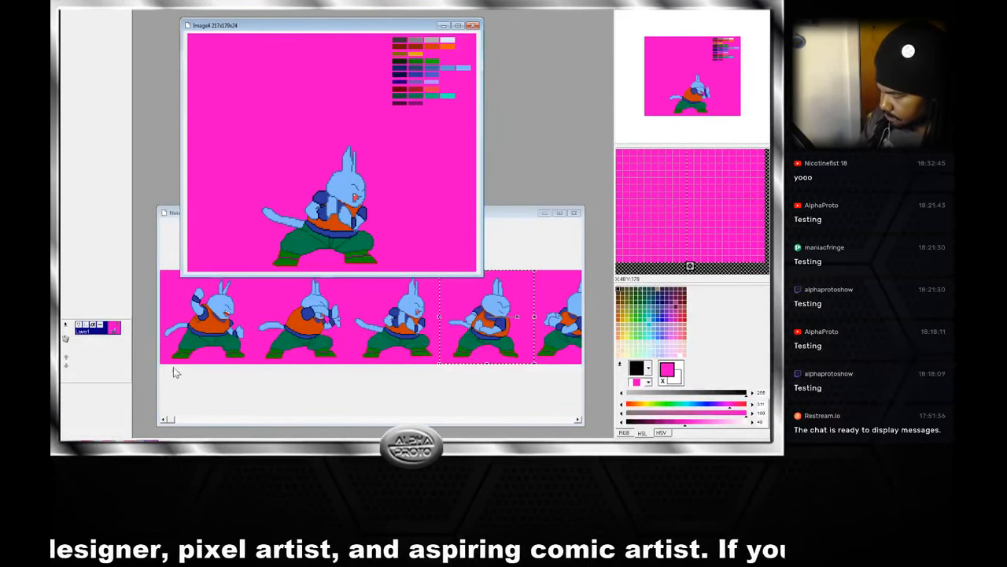
left_click(423, 282)
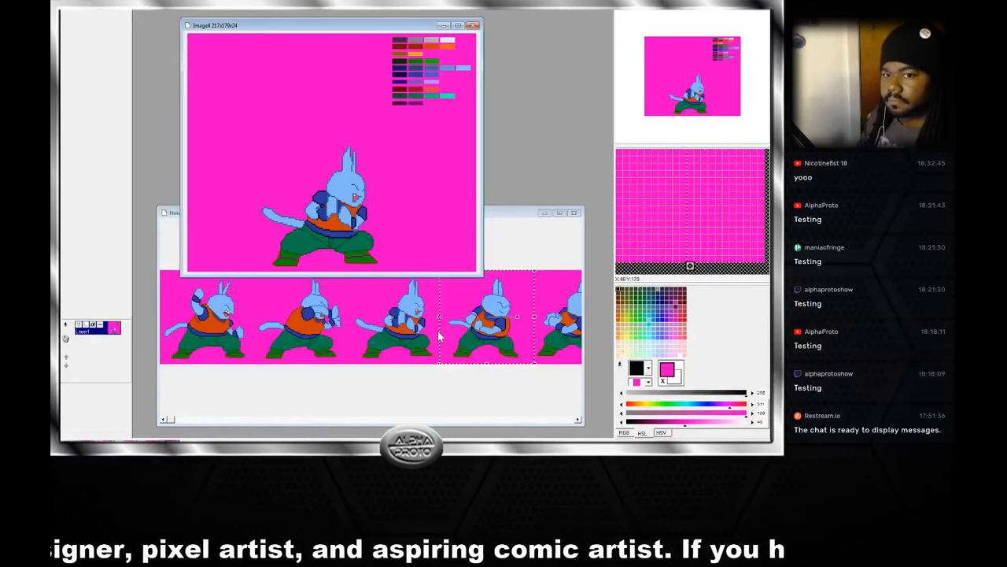
Paste the fourth pose into the new Image4 frame and position it over the previous pose.
key("ctrl+v")
mouse_move(359, 187)
left_mouse_down()
mouse_move(380, 153)
mouse_move(365, 189)
left_mouse_up()
left_click_drag(244, 47, 453, 267)
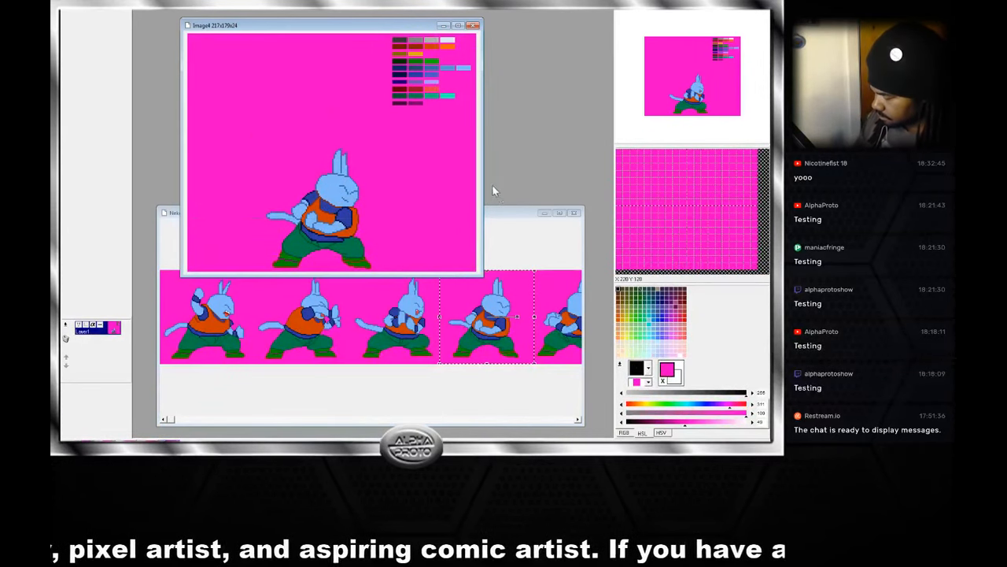
Copy the fifth pose, with the tail curling up behind it, from the NekoHaMeHa_01.png sprite sheet.
left_click(508, 212)
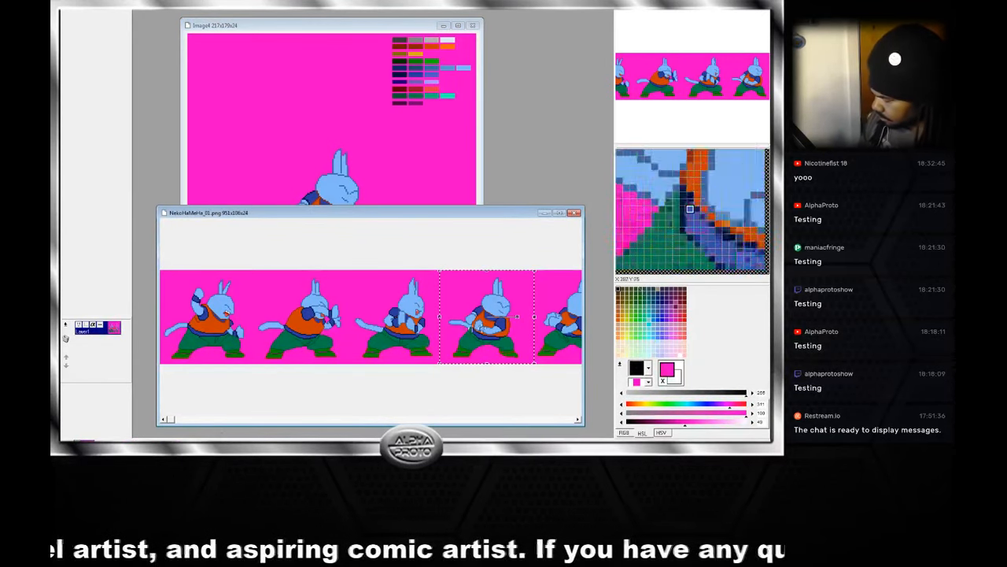
left_click_drag(173, 419, 488, 417)
left_click(294, 325)
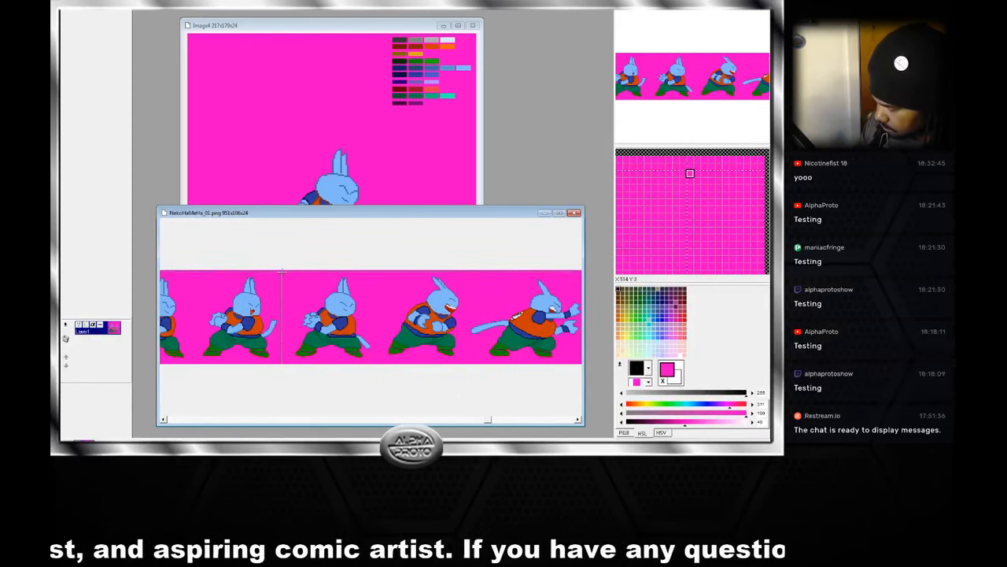
left_click_drag(284, 273, 220, 376)
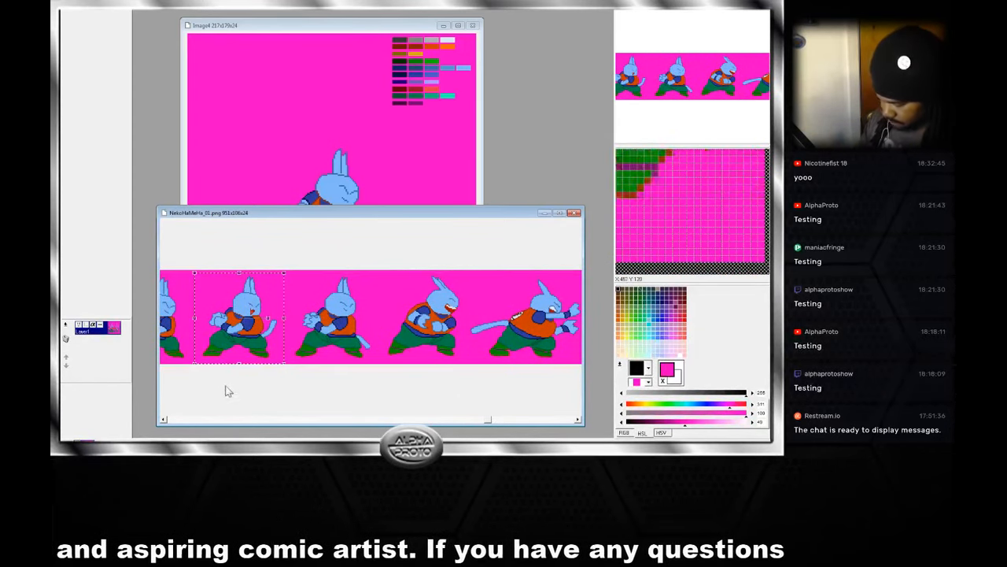
Duplicate Image4's fourth-pose frame to the right with default properties and paste the fifth pose into it, aligned over the previous pose.
left_click_drag(398, 26, 399, 28)
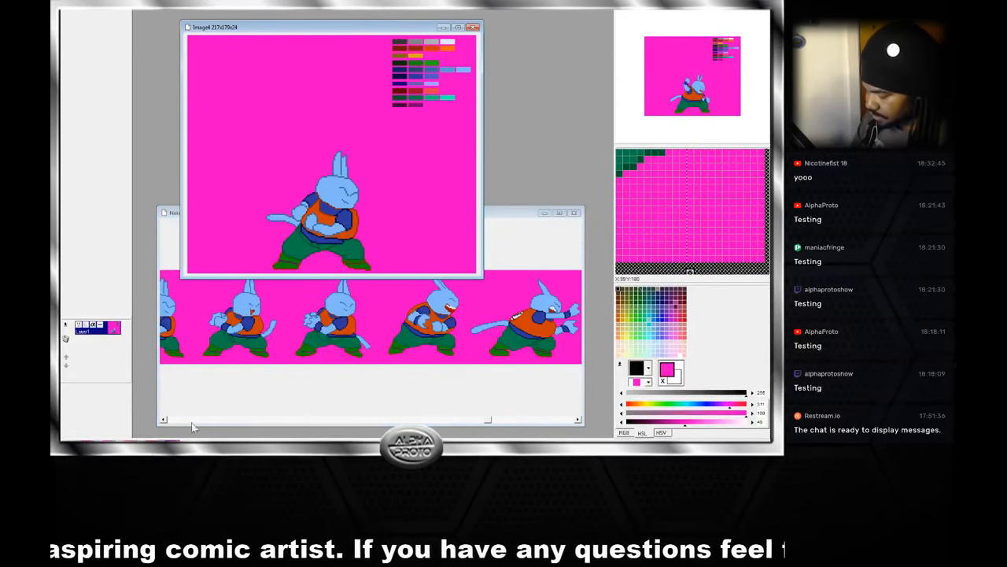
right_click(66, 336)
mouse_move(87, 349)
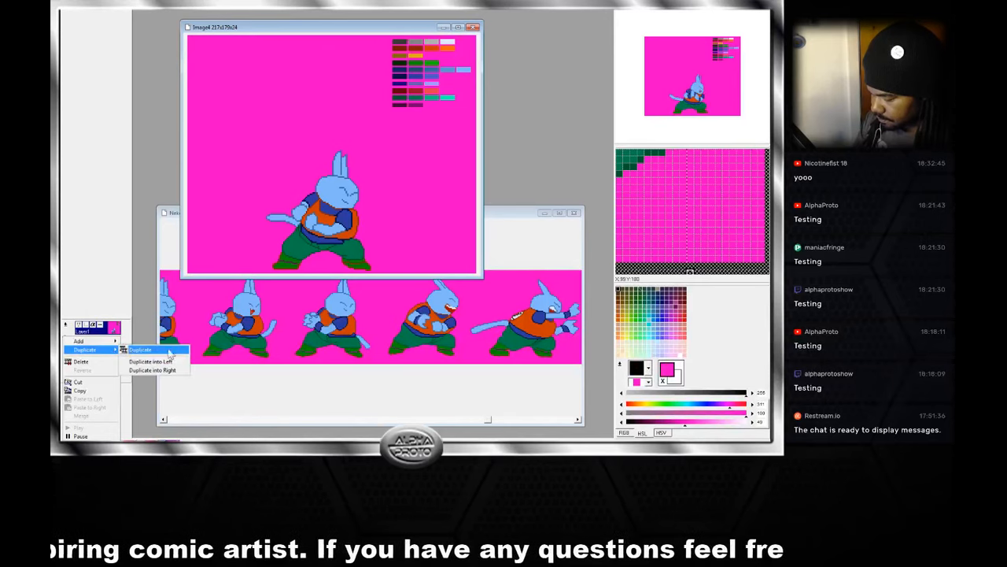
left_click(180, 376)
left_click(434, 288)
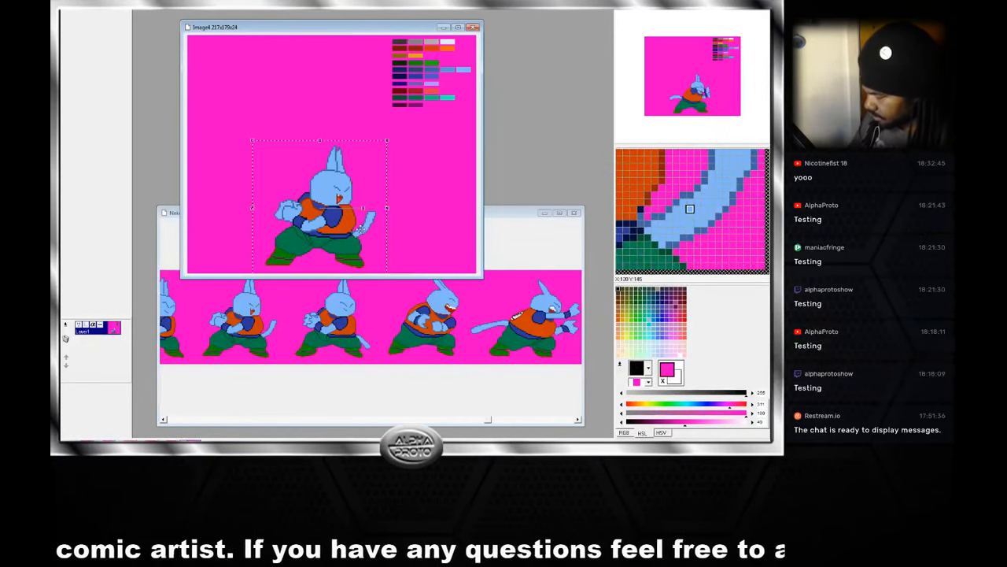
left_click_drag(361, 227, 364, 228)
right_click(374, 226)
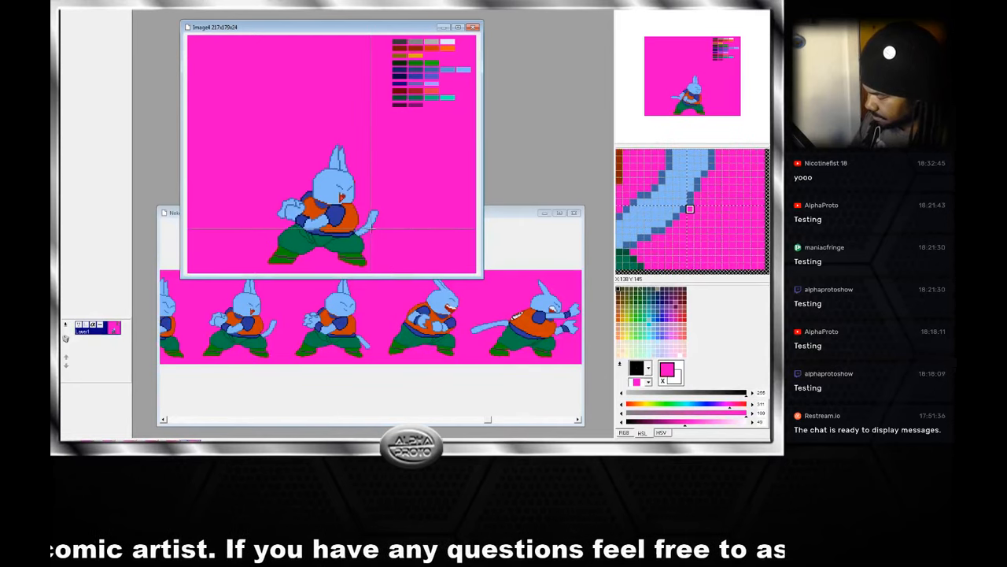
Copy the sixth pose from the sprite sheet into a new Image4 frame duplicated to the right, aligning it with the previous pose.
left_click(507, 220)
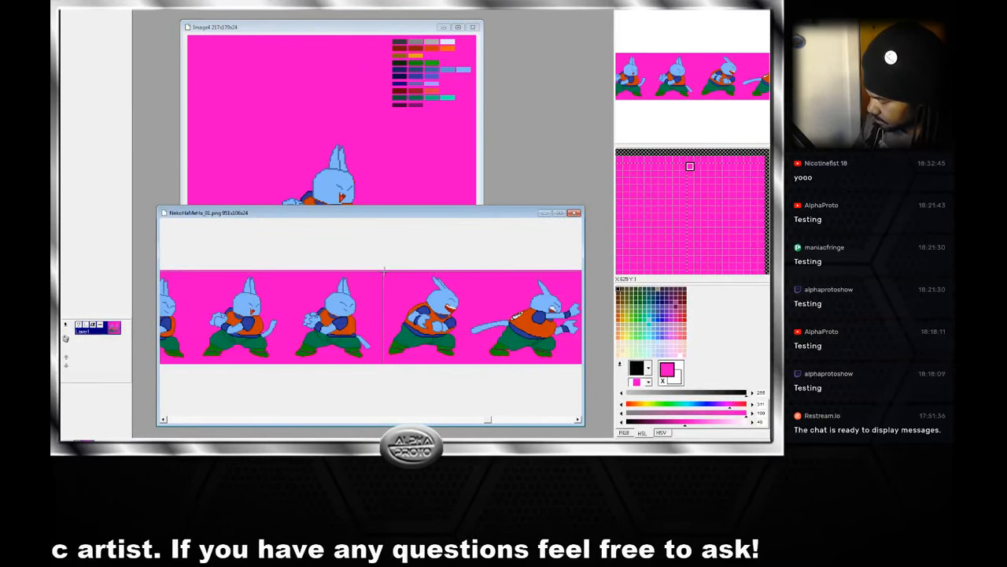
left_click_drag(384, 271, 283, 384)
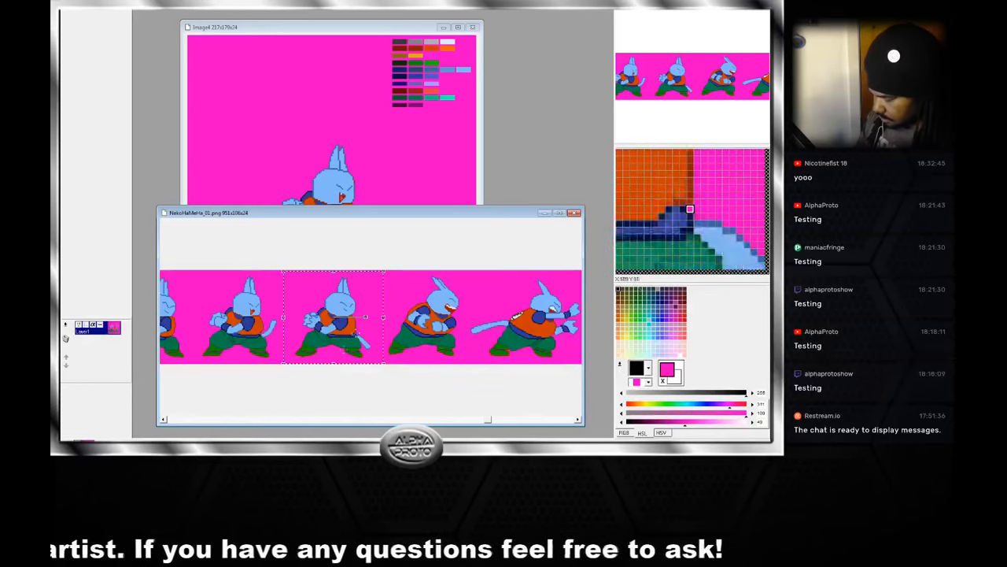
left_click(257, 203)
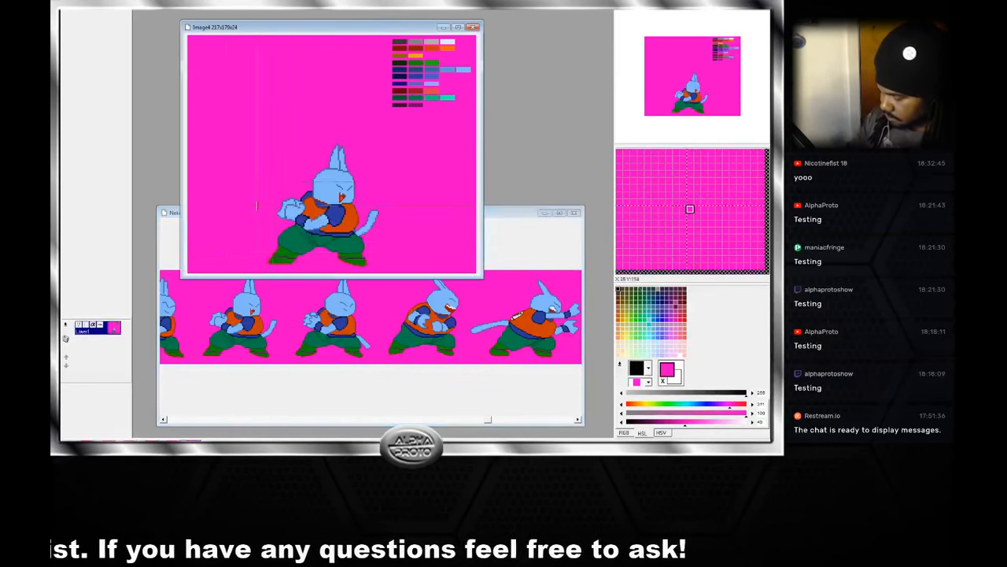
right_click(79, 332)
mouse_move(88, 350)
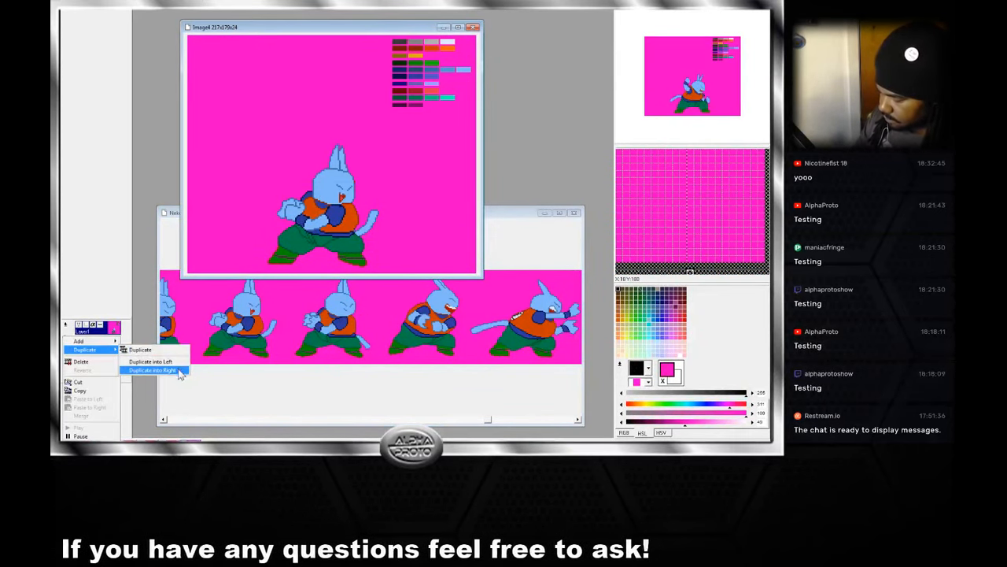
left_click(158, 370)
key("Return")
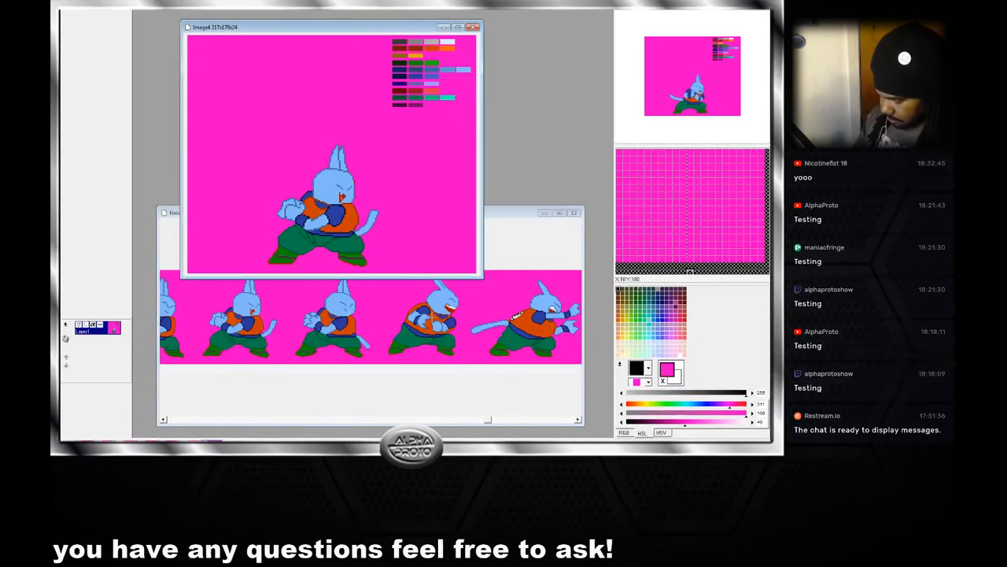
key("ctrl+v")
left_click_drag(374, 229, 369, 224)
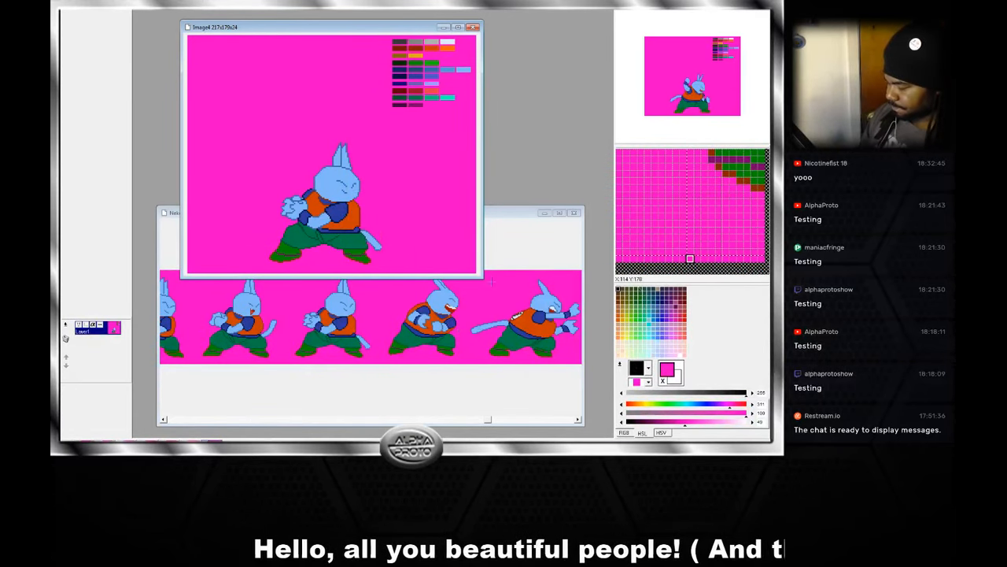
Copy the seventh, forward-leaning pose from the sprite sheet into another Image4 frame duplicated to the right, aligning its feet with the previous pose.
left_click(507, 218)
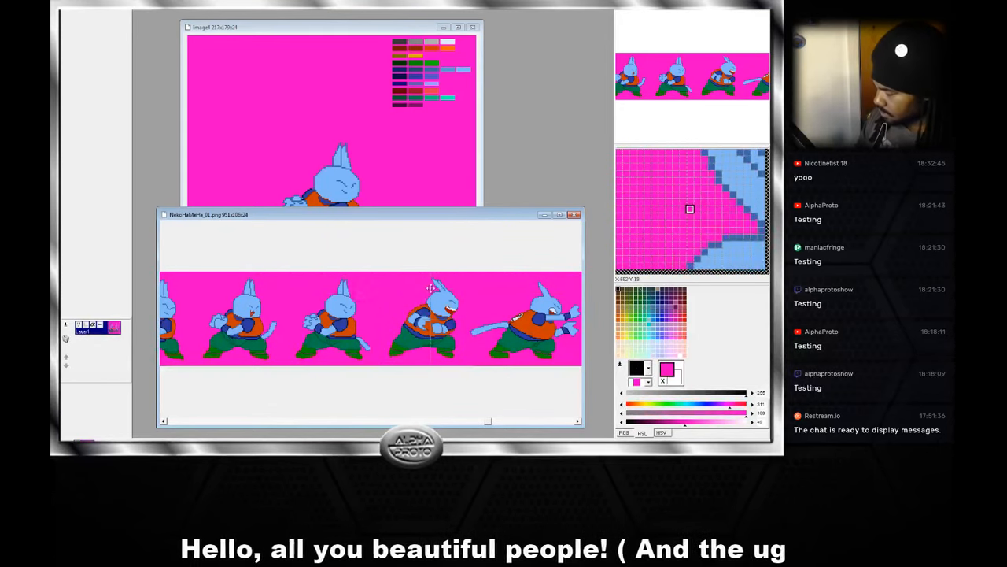
left_click(396, 66)
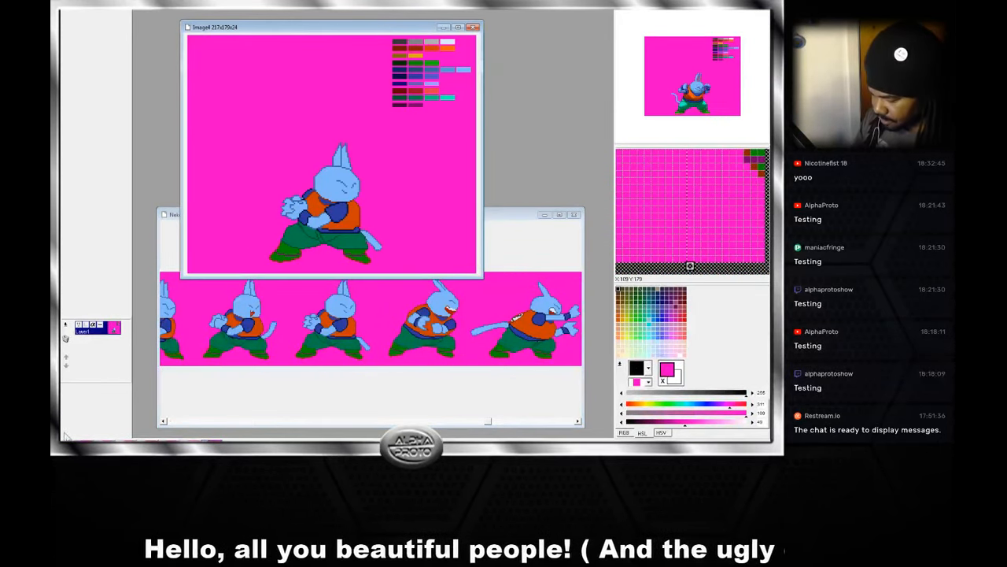
right_click(67, 436)
mouse_move(86, 349)
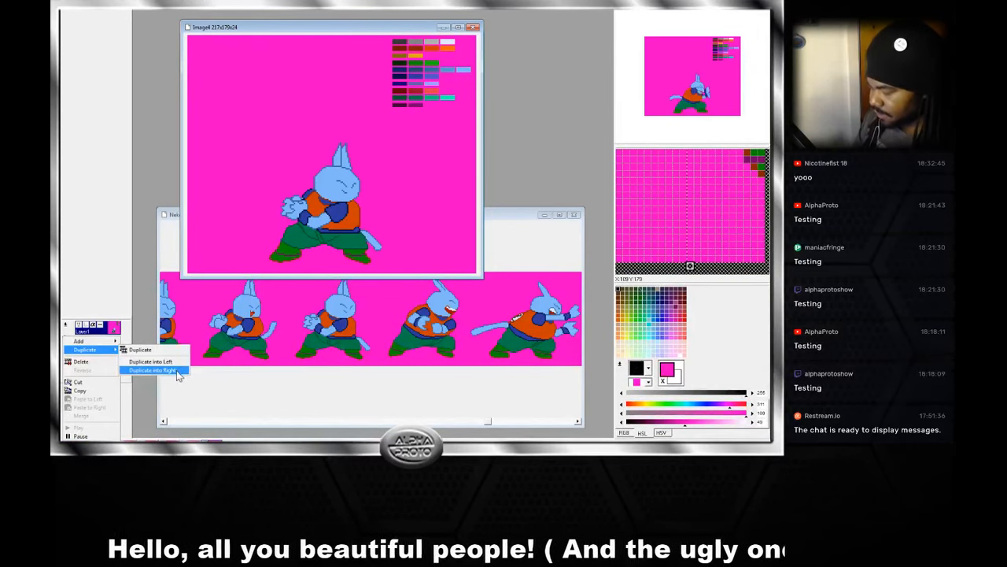
left_click(178, 375)
left_click(425, 283)
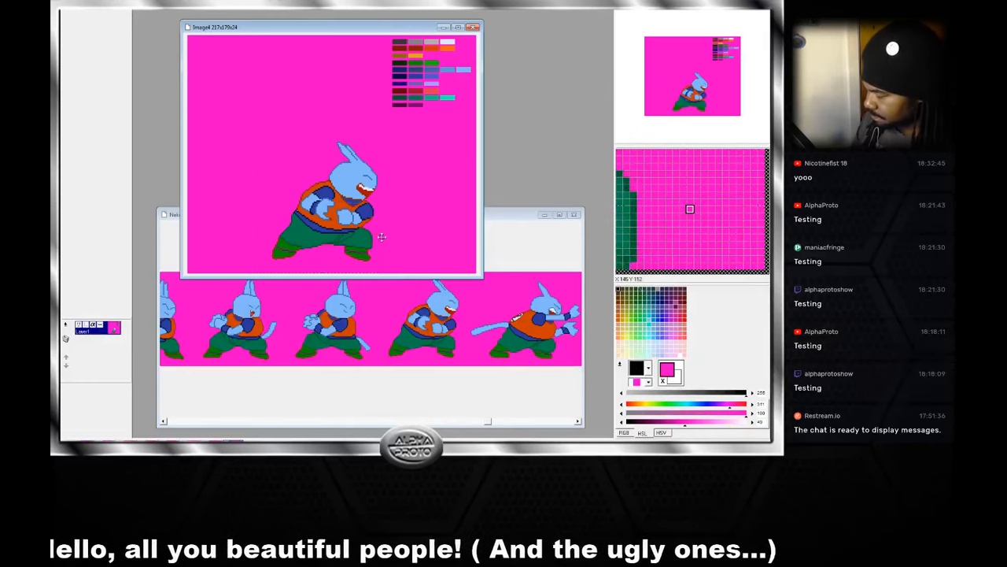
Copy the eighth pose with outstretched arms from the sprite sheet and duplicate Image4's seventh-pose frame with default properties.
left_click(486, 237)
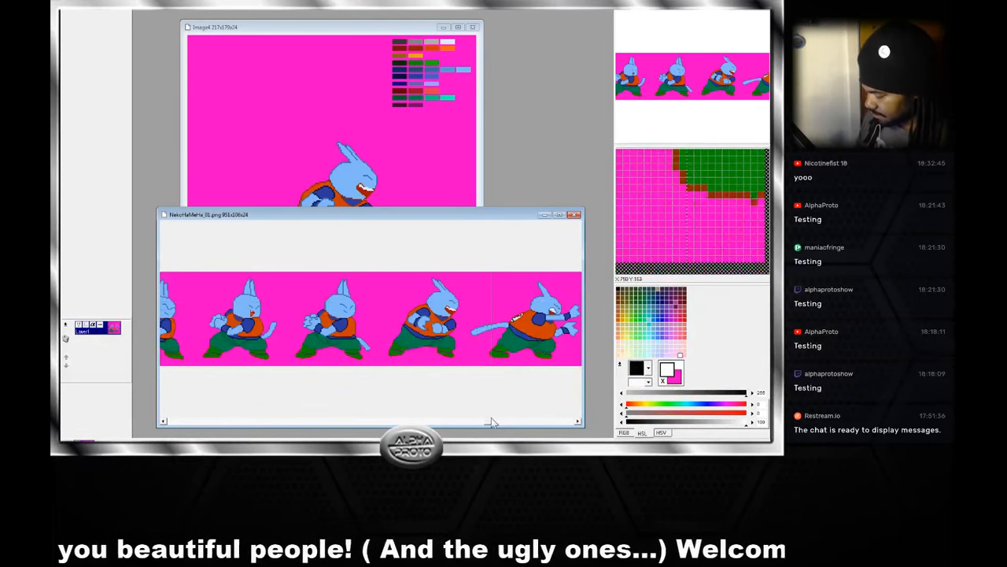
left_click_drag(489, 422, 575, 424)
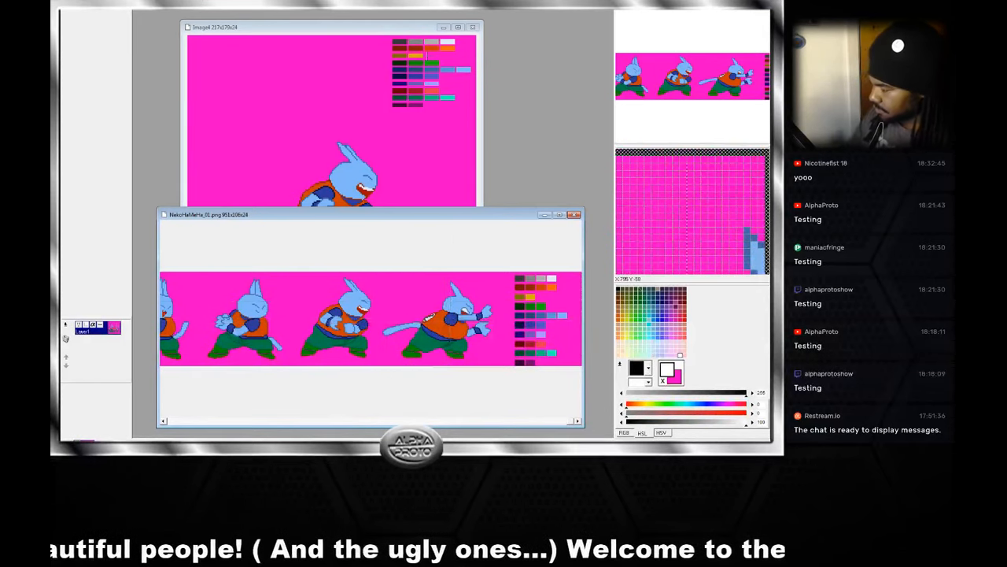
left_click(407, 36)
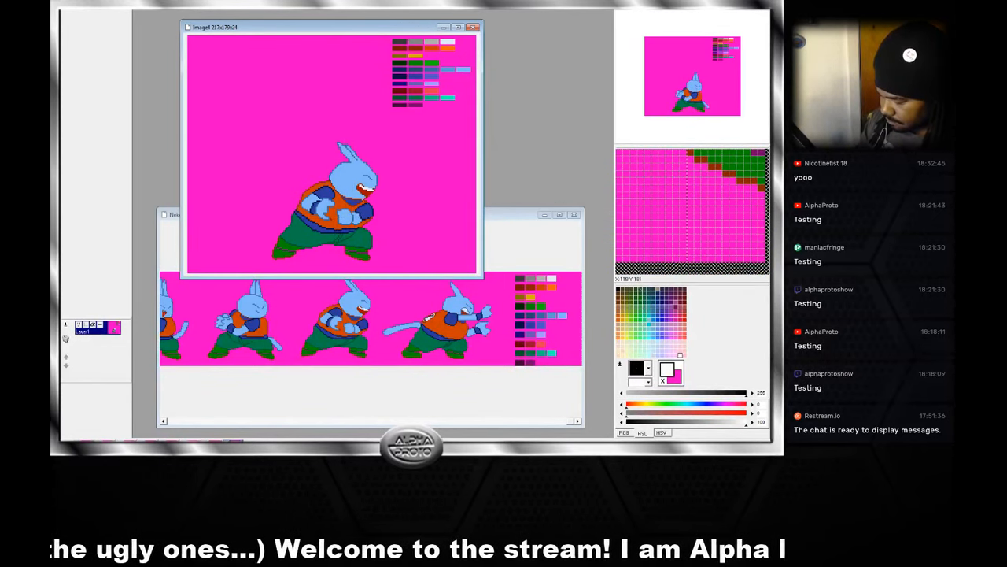
right_click(66, 337)
mouse_move(95, 348)
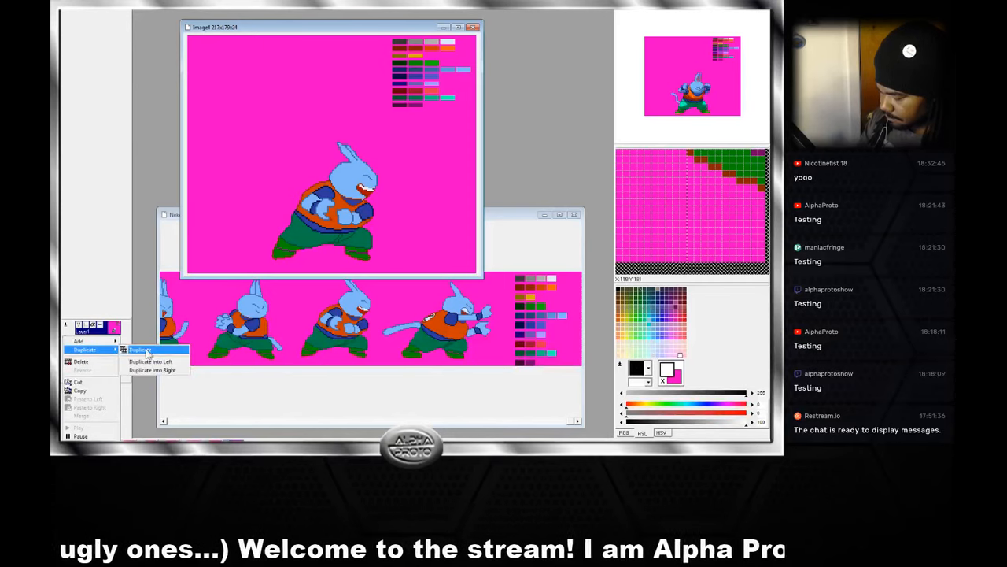
left_click(147, 351)
left_click(429, 285)
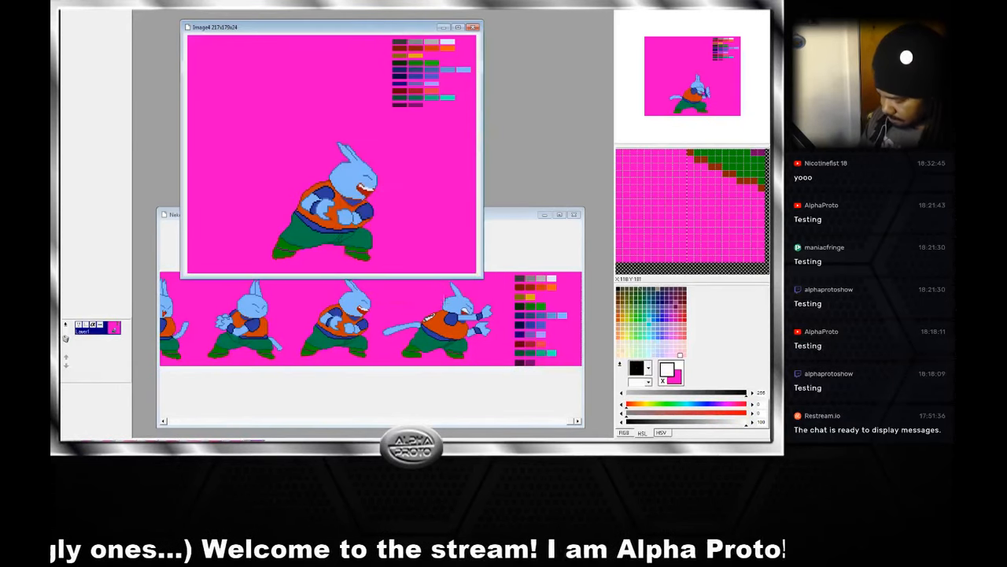
Paste the eighth pose into the new Image4 frame and align its feet with the previous pose.
key("ctrl+v")
left_click_drag(403, 239, 389, 235)
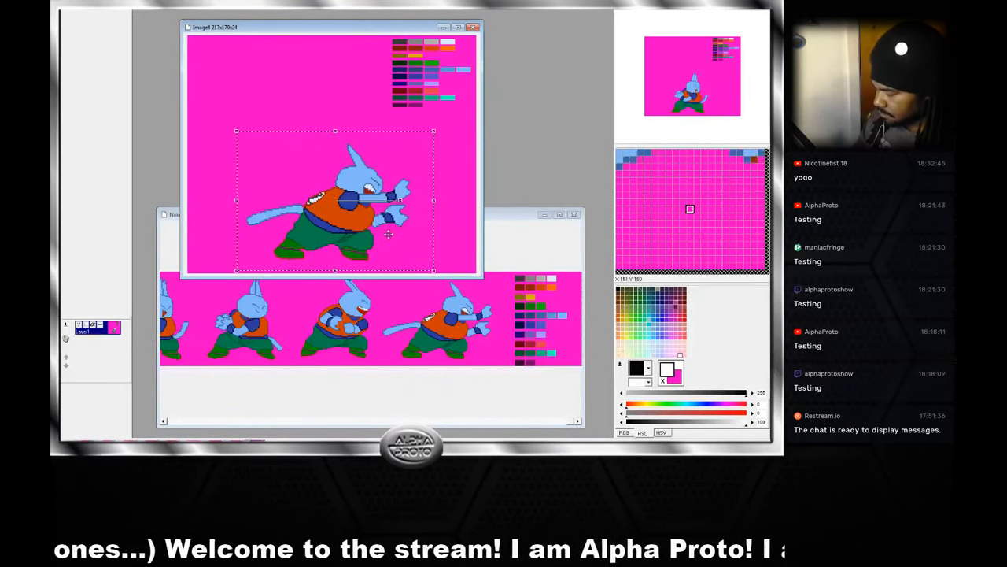
right_click(389, 234)
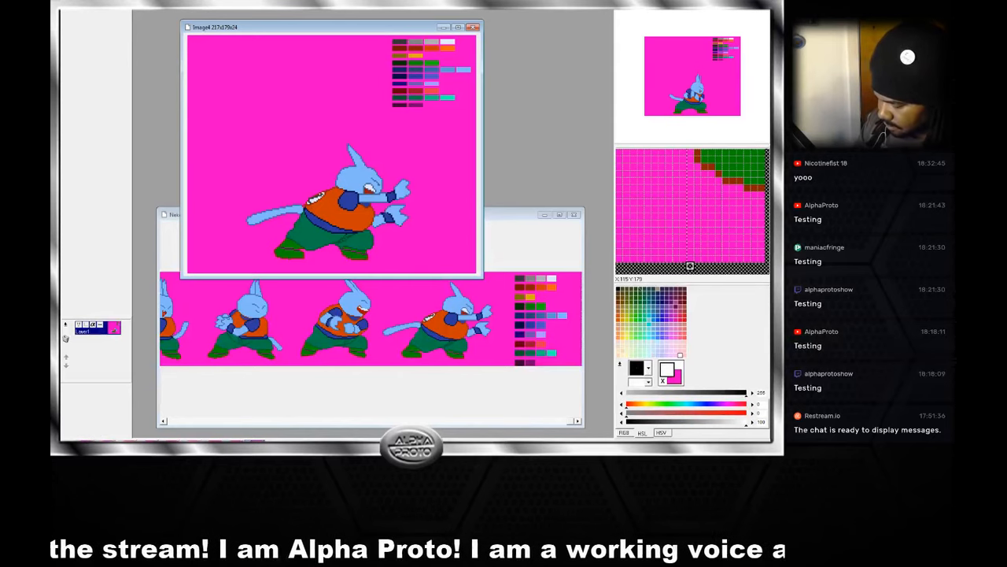
Set the delay of all Image4 frames to 6 in 1/60 sec. (for Video Game) units.
double_click(103, 443)
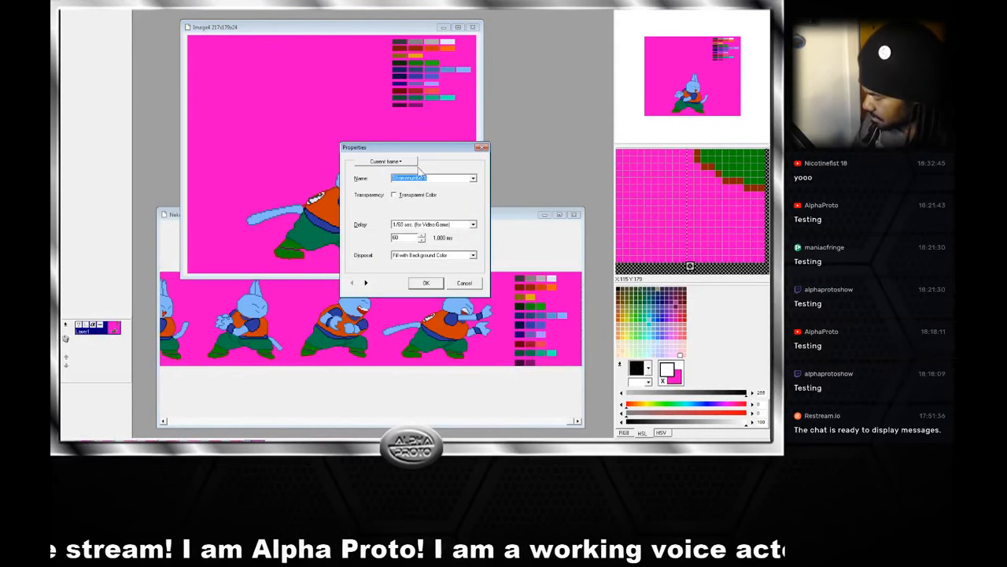
left_click(416, 163)
left_click(411, 193)
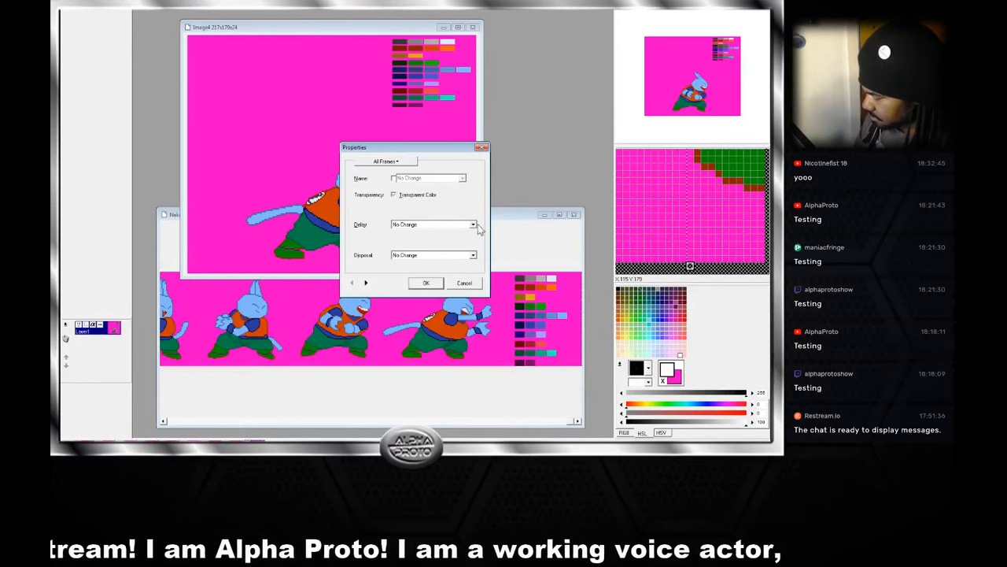
left_click(473, 225)
left_click(450, 233)
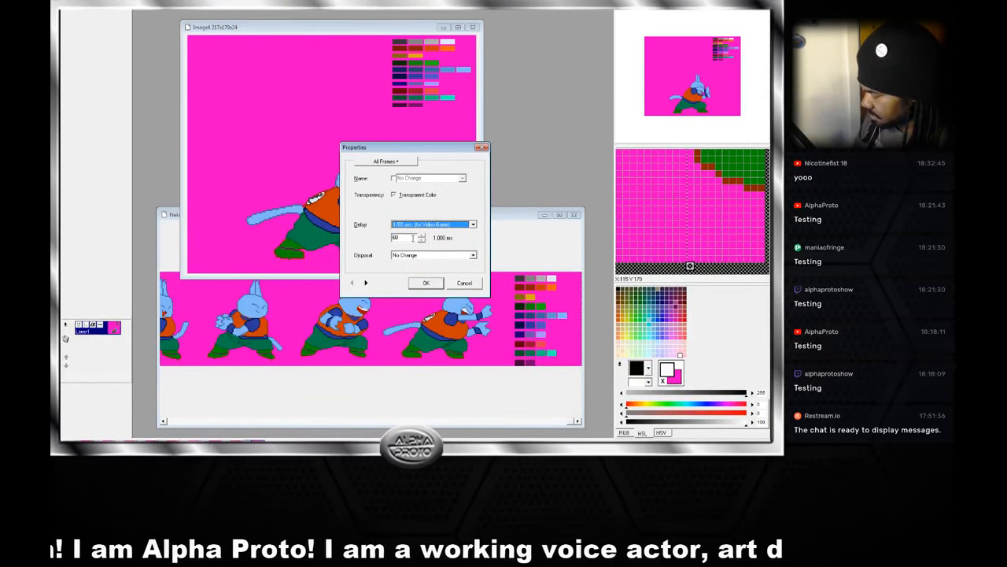
left_click_drag(413, 238, 258, 320)
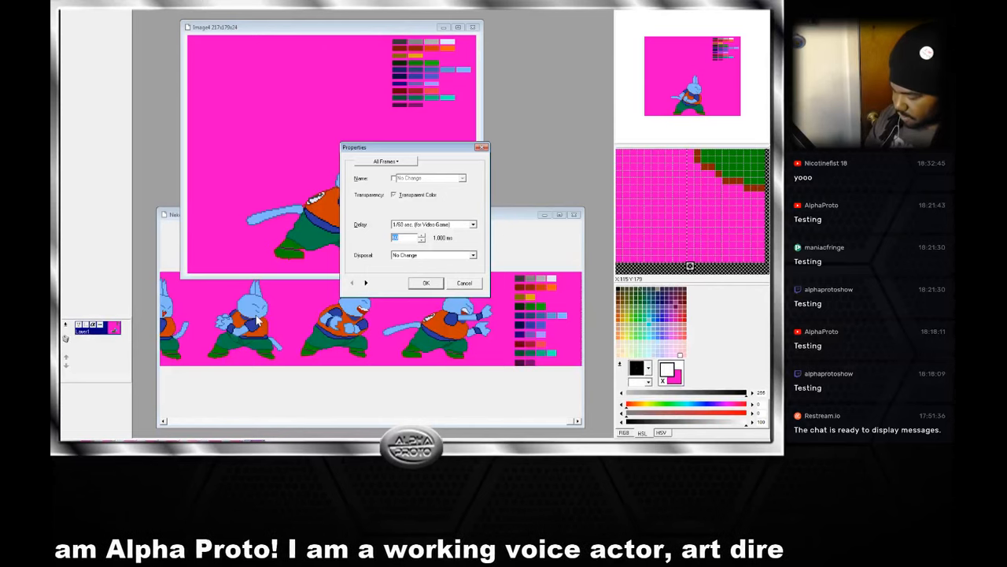
type("6")
left_click(426, 283)
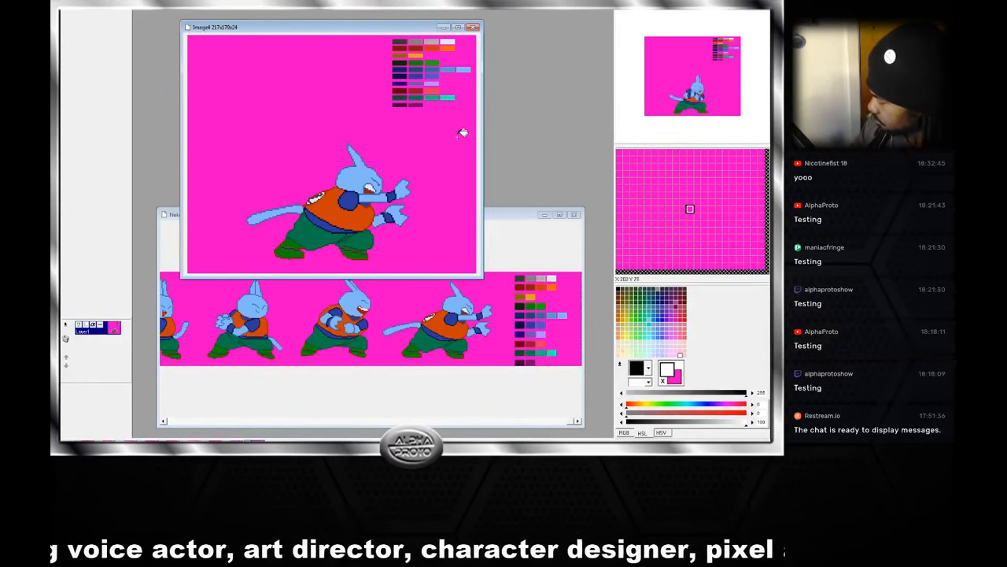
Pick up the magenta background colour and enable it as the transparent colour for all Image4 frames.
left_click(435, 150)
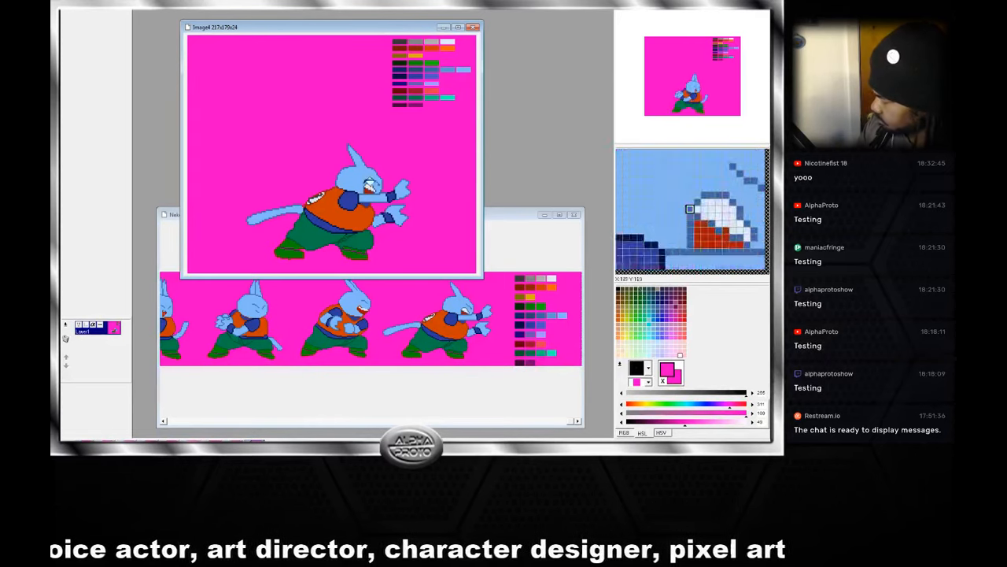
double_click(244, 355)
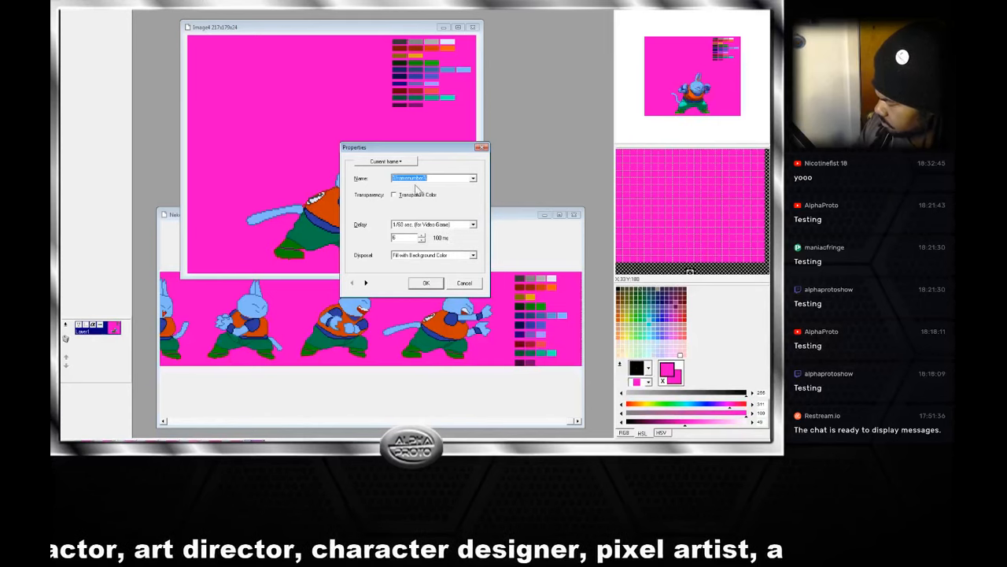
left_click(386, 161)
left_click(406, 197)
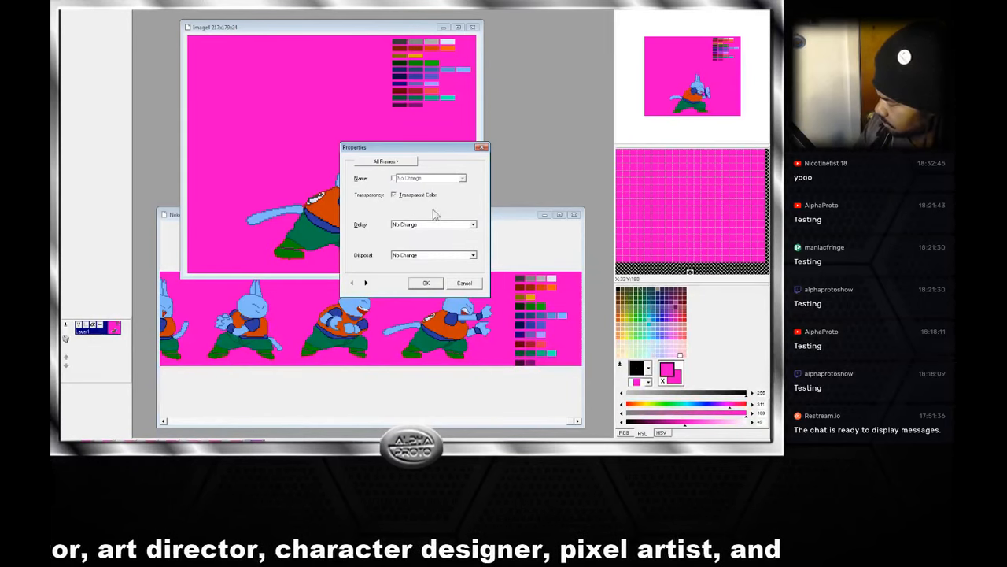
left_click(394, 194)
left_click(428, 210)
left_click(363, 239)
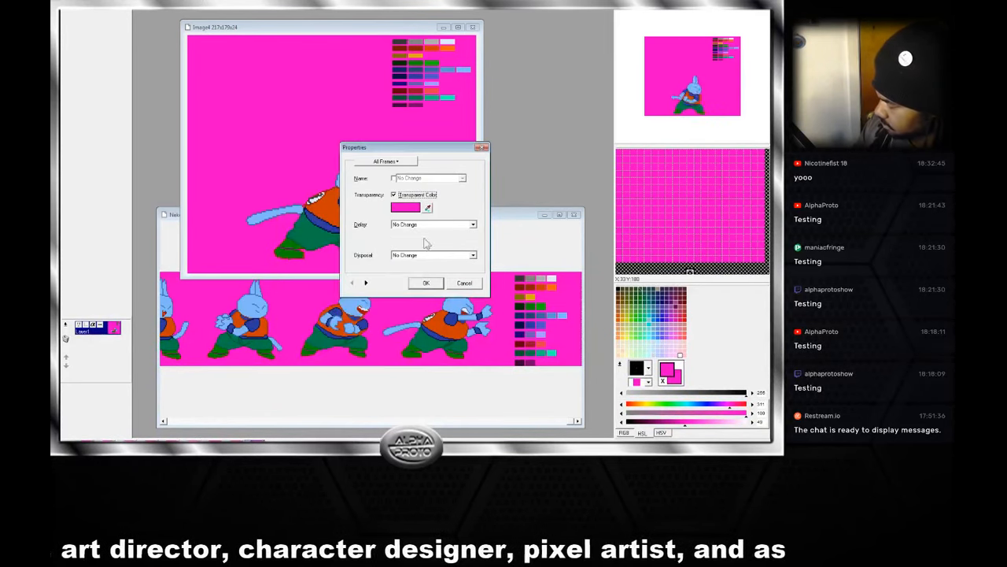
left_click(437, 284)
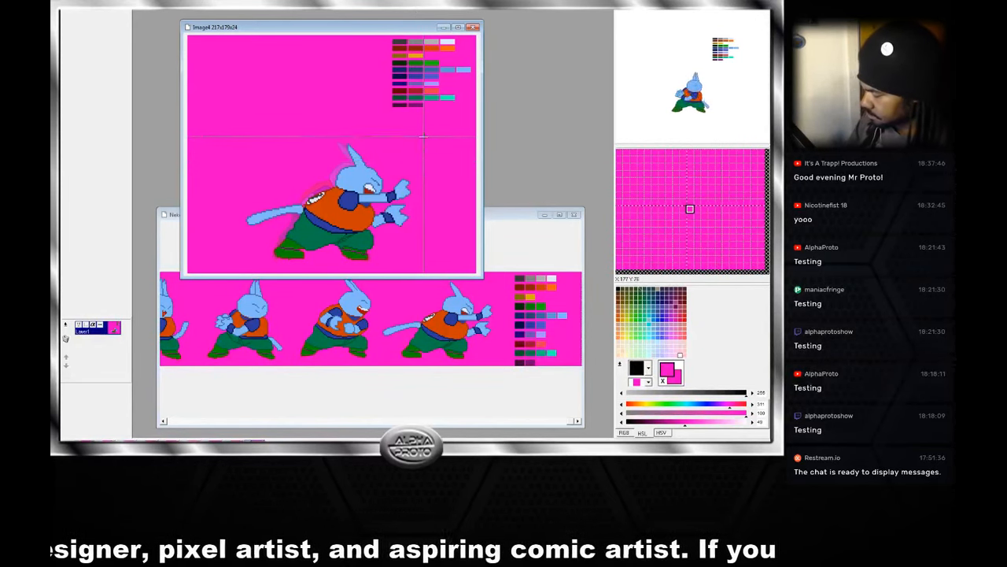
Shift the eighth pose with outstretched arms slightly in its Image4 frame to line up its feet with the previous pose.
left_click_drag(430, 132, 220, 273)
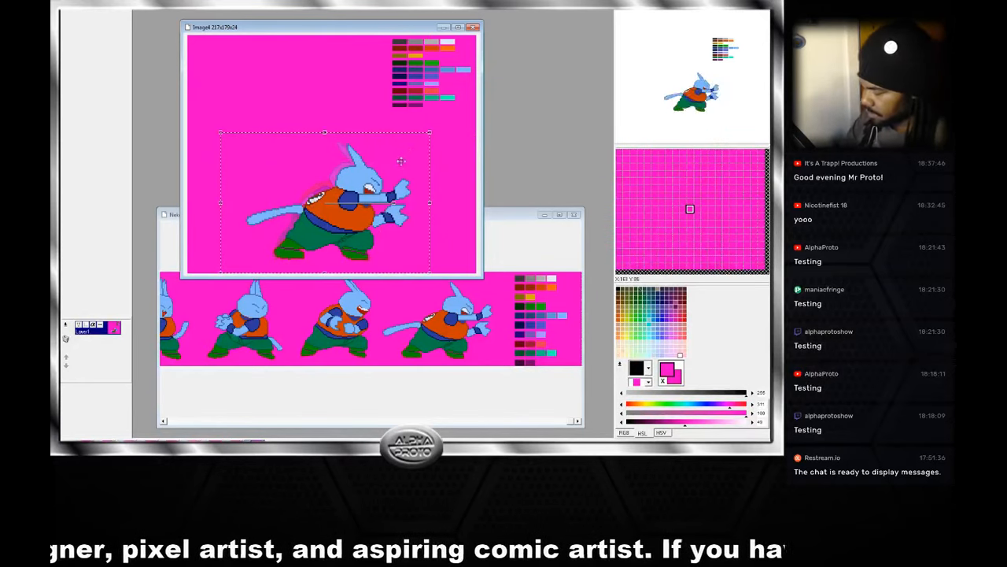
mouse_move(401, 168)
left_mouse_down()
mouse_move(392, 145)
mouse_move(403, 157)
left_mouse_up()
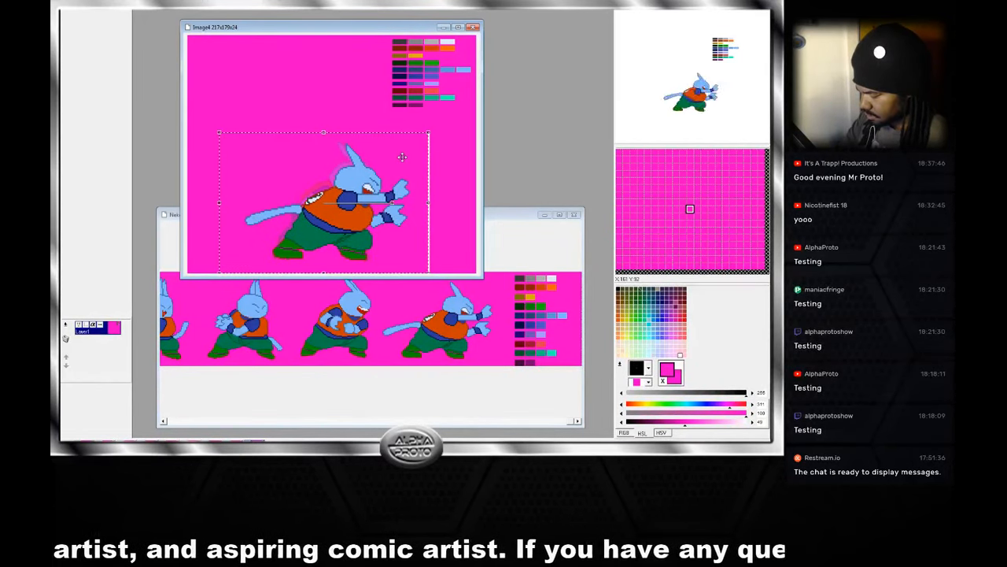
right_click(402, 158)
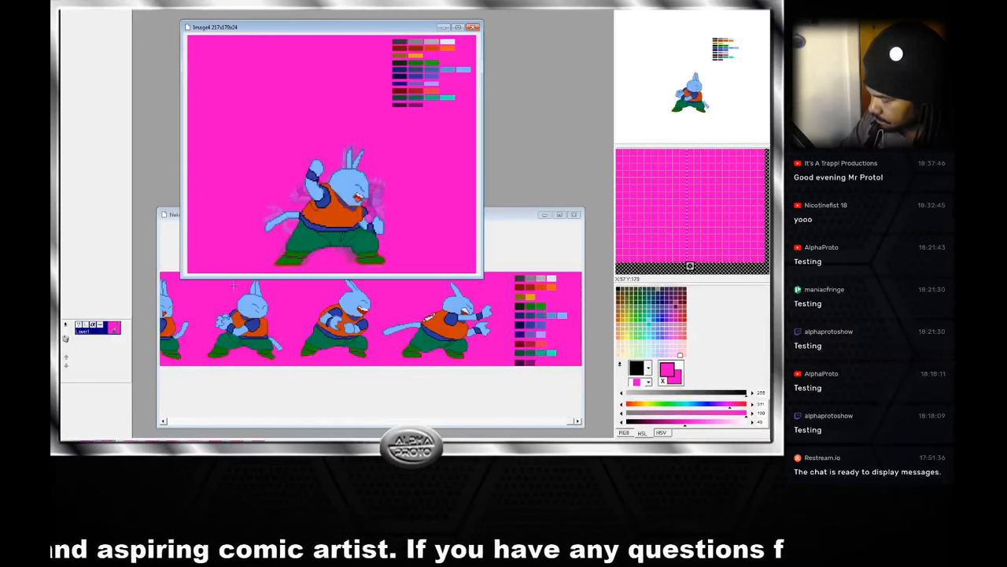
Select the first raised-fist pose in Image4 and nudge it slightly downward to line up with the neighbouring frame.
left_click_drag(233, 142, 409, 273)
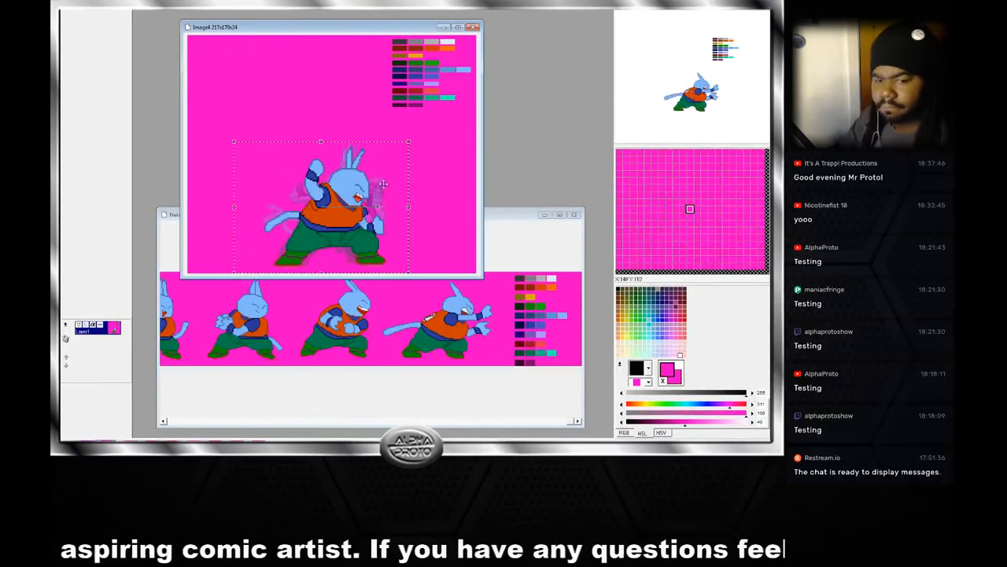
key("Right")
key("Right")
key("Right")
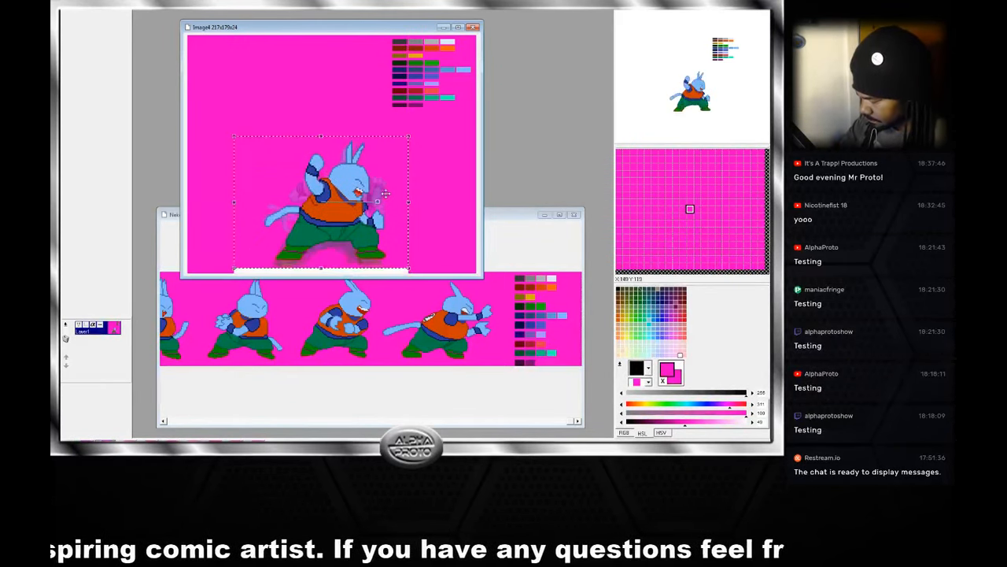
mouse_move(390, 201)
left_mouse_down()
mouse_move(405, 215)
mouse_move(385, 200)
left_mouse_up()
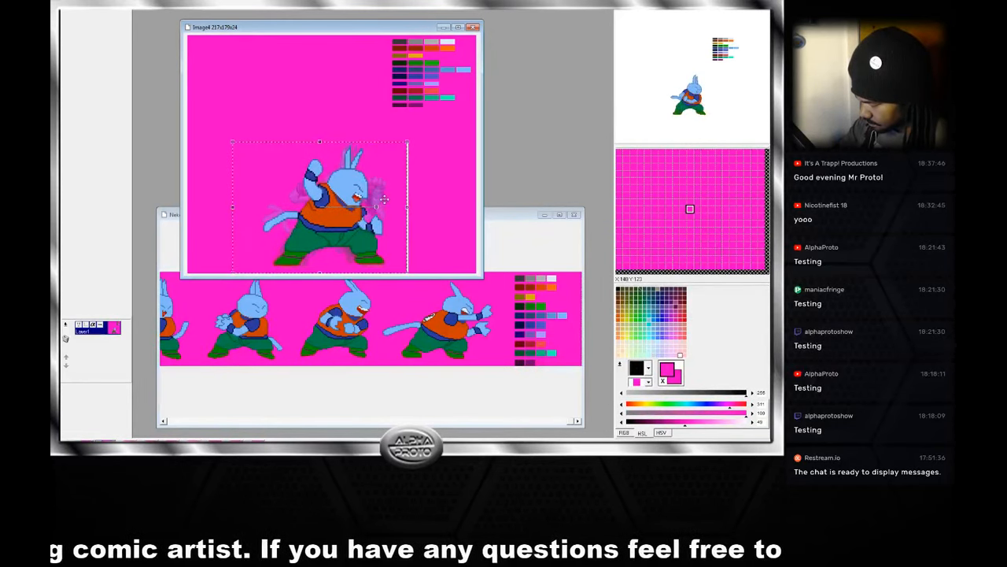
key("Up")
key("Up")
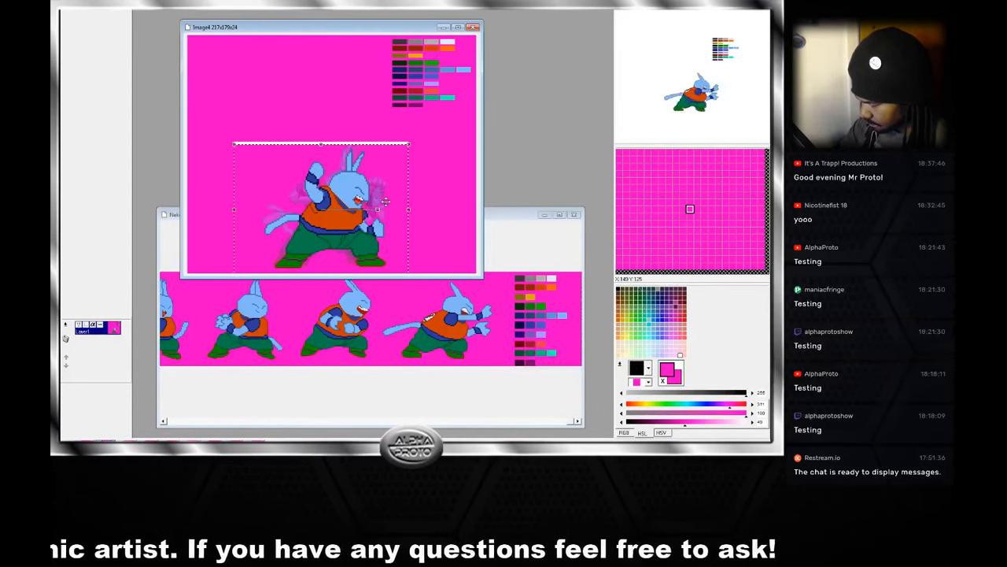
right_click(387, 200)
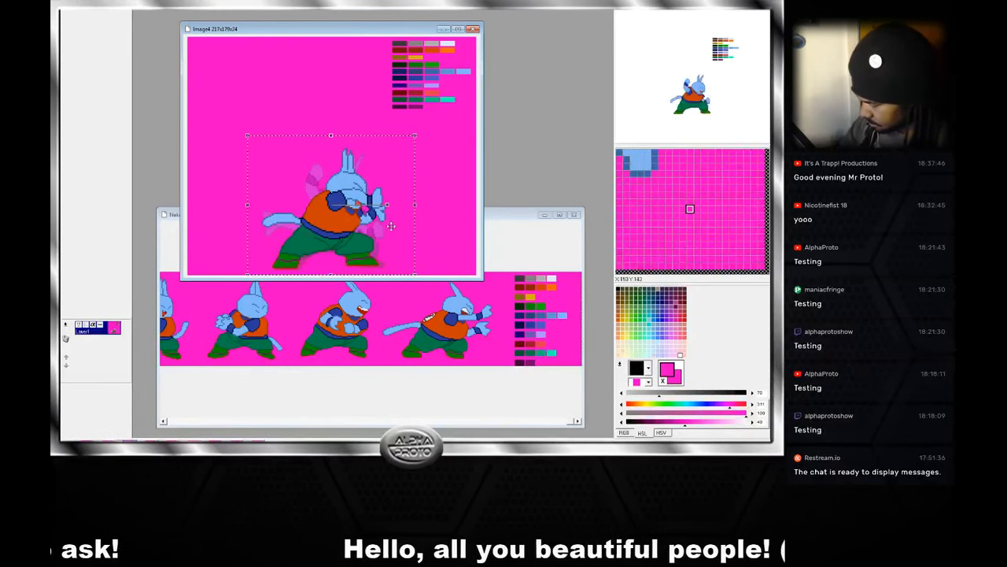
Move the second pose, with hands in front of the face, rightward so its front foot lines up with the first pose.
key("ctrl+v")
left_click_drag(397, 223, 392, 229)
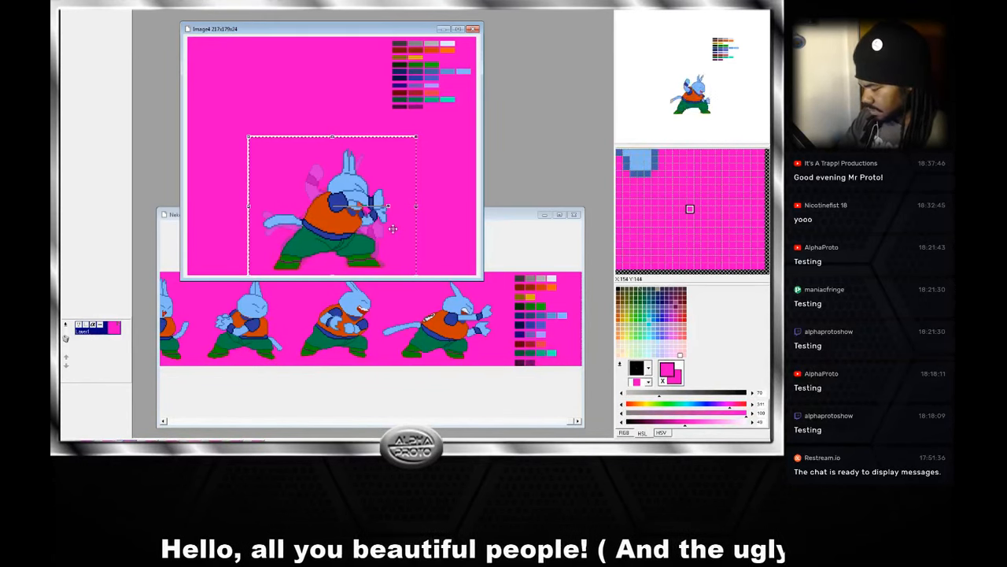
left_click_drag(393, 229, 398, 225)
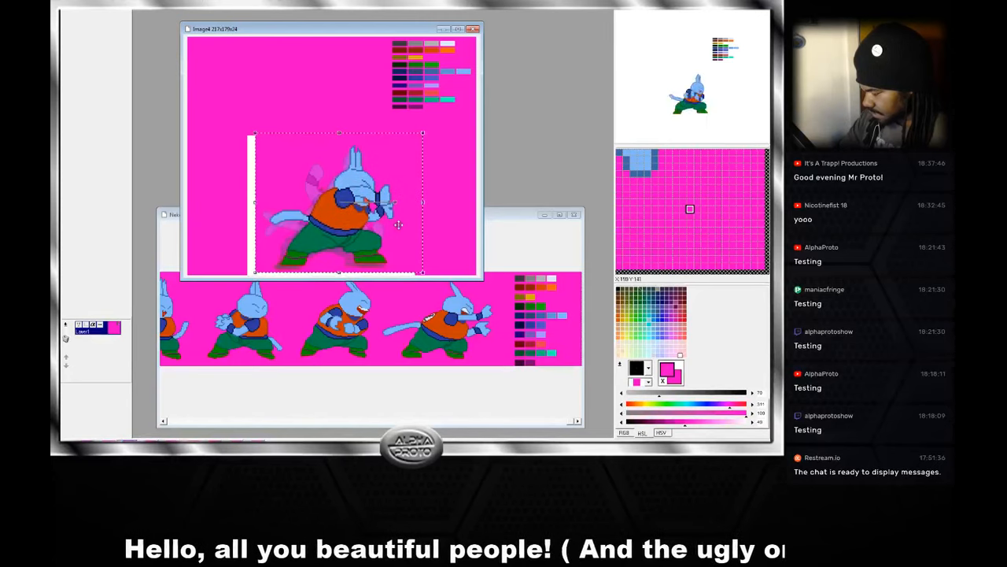
key("Down")
key("Down")
key("Down")
key("Down")
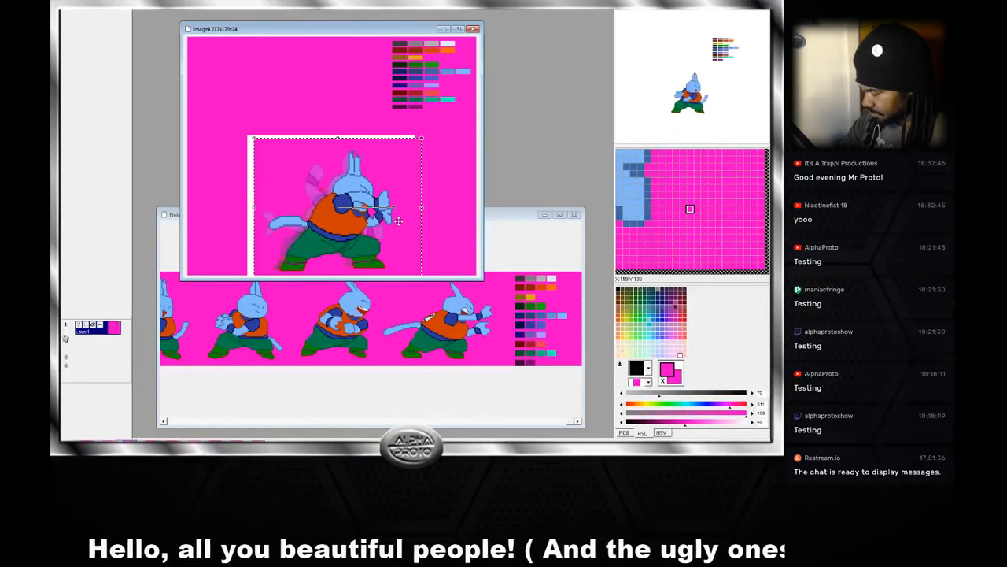
Re-pick magenta as the current frame's transparent colour and fill the white strip beside the second pose with magenta.
key("f")
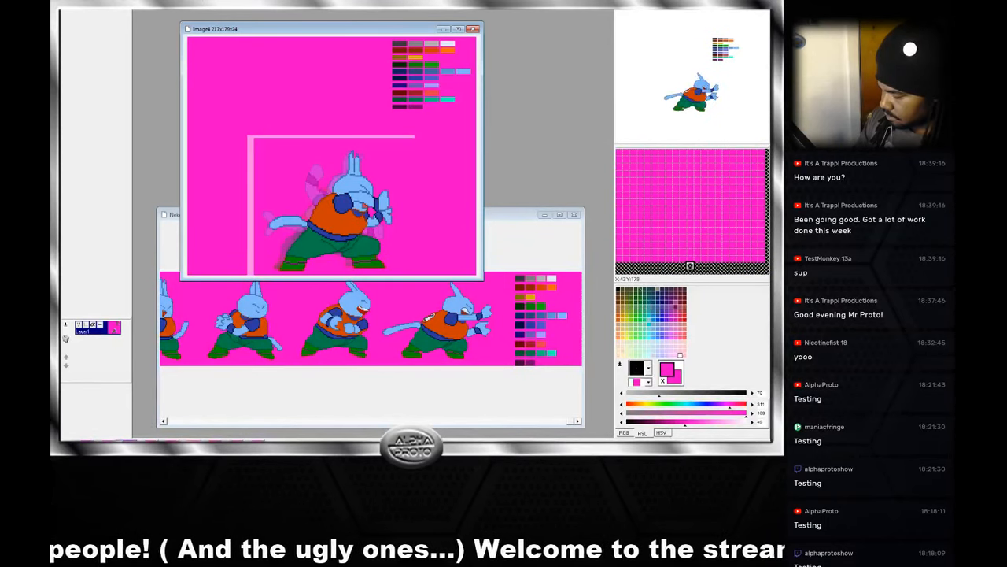
double_click(244, 443)
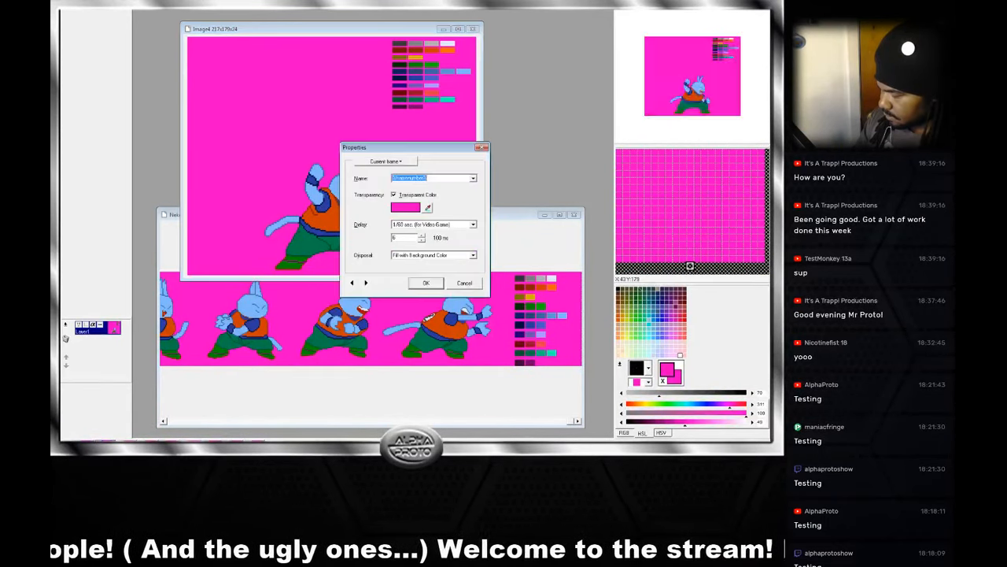
left_click(427, 208)
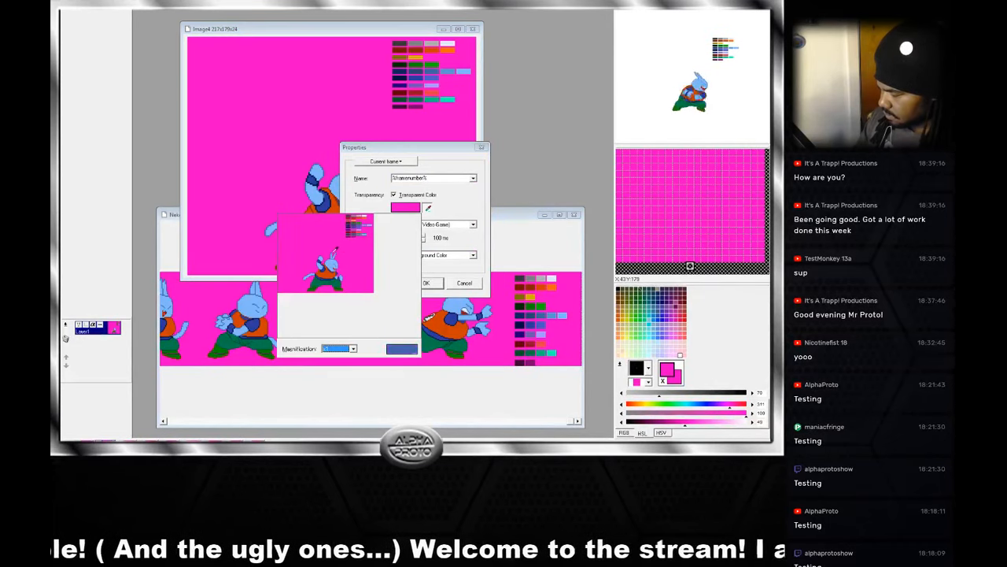
left_click(352, 250)
left_click(426, 283)
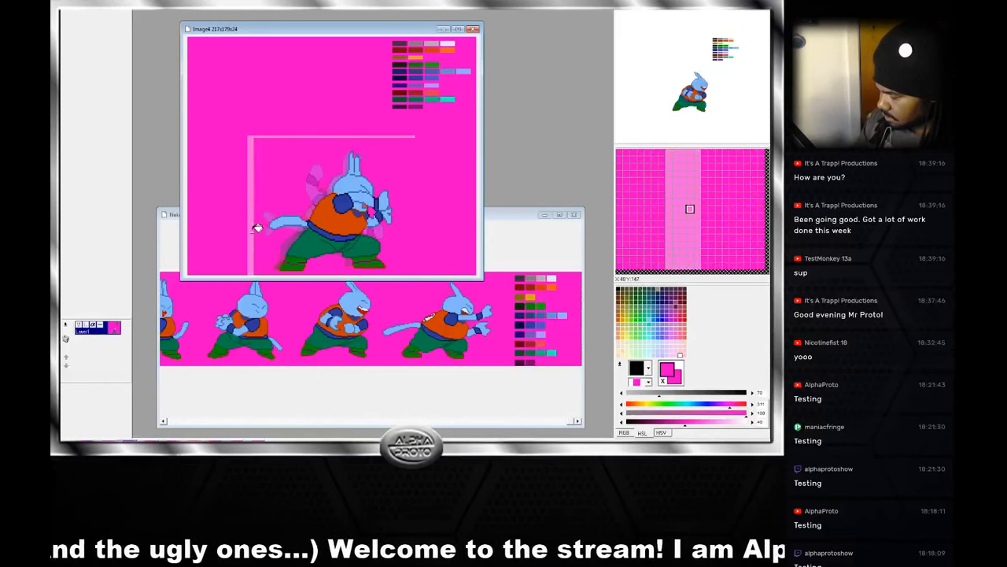
left_click(251, 183)
left_click(139, 444)
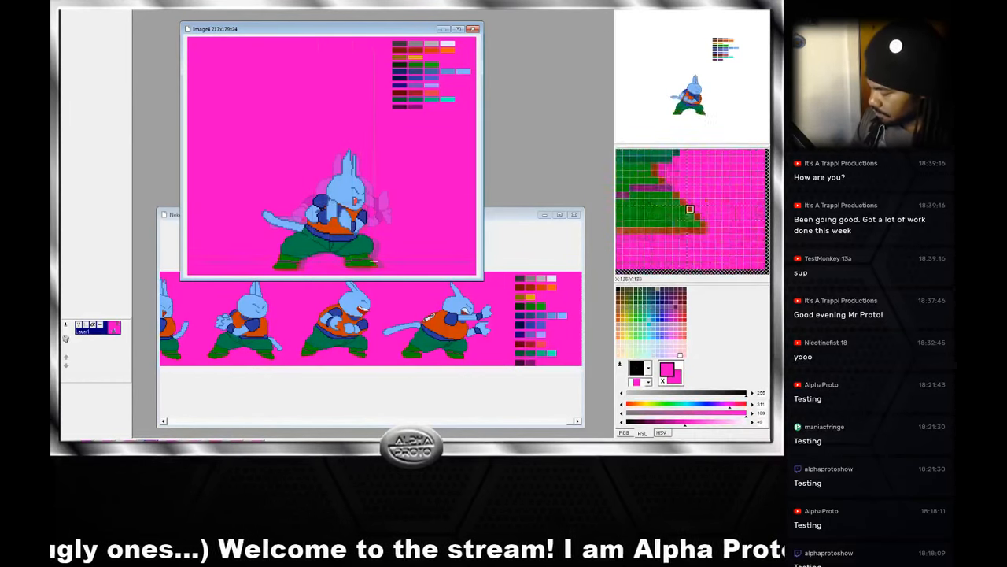
Go to the third-pose frame and move the character rightward so its front foot matches the second pose.
key("Right")
key("Right")
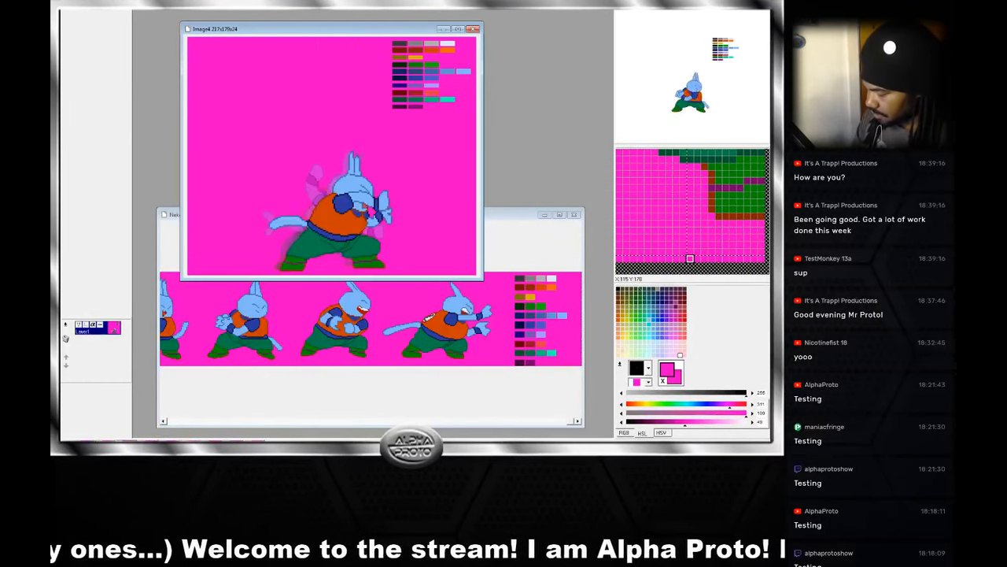
key("Right")
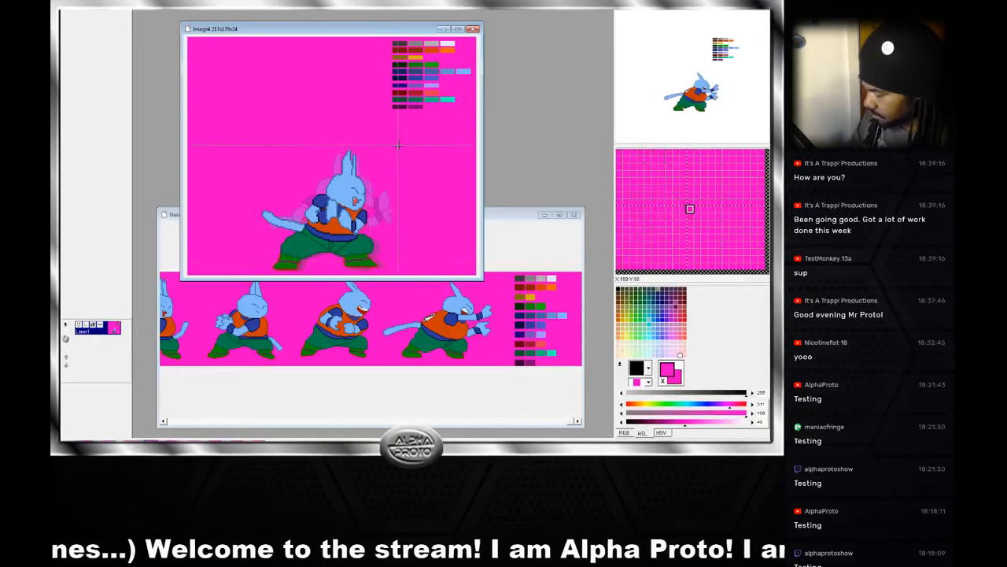
left_click_drag(376, 250, 244, 275)
left_click_drag(381, 240, 389, 242)
right_click(389, 242)
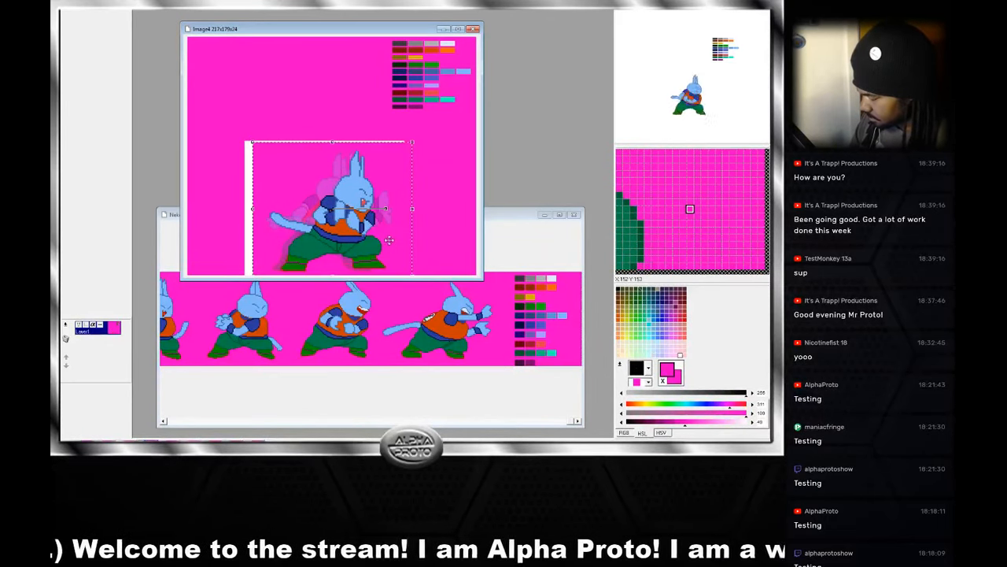
Move the fourth pose with folded arms rightward in its frame so its front foot matches the third pose.
key("Right")
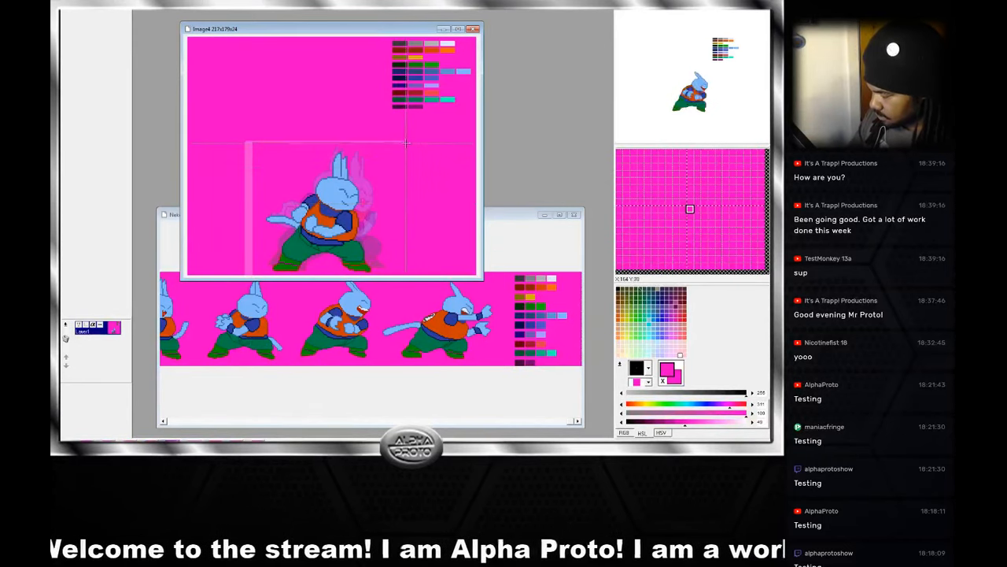
left_click_drag(407, 140, 244, 295)
left_click_drag(380, 226, 396, 223)
right_click(396, 223)
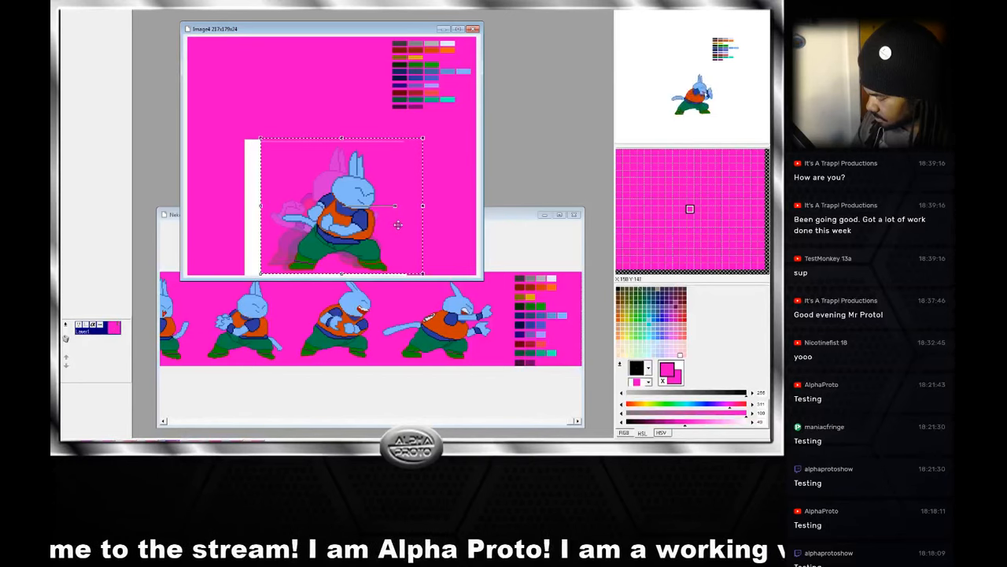
Move the fifth pose, open-mouthed with hands drawn back, rightward and slightly down to match the fourth pose's front foot.
key("Right")
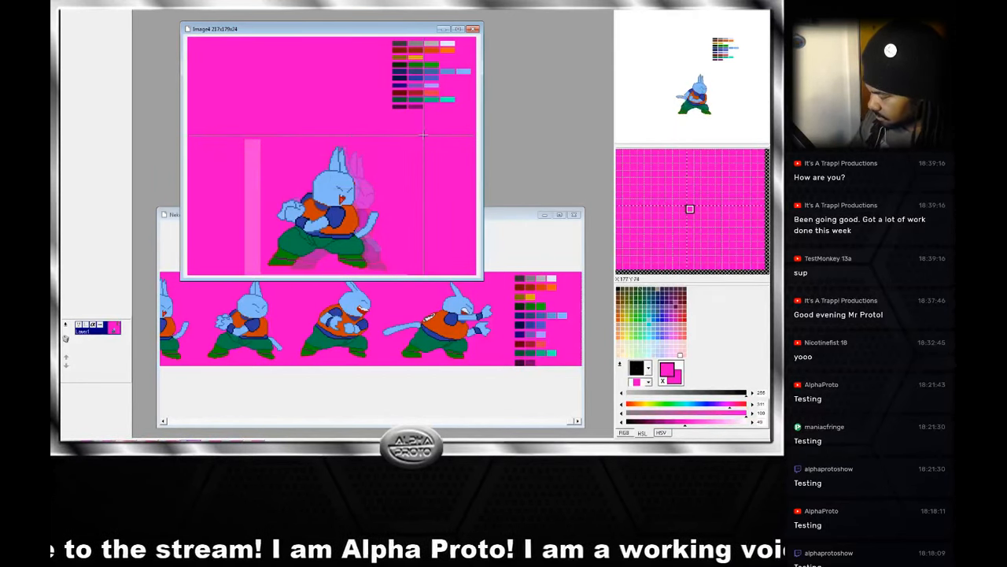
left_click_drag(425, 135, 230, 275)
left_click_drag(399, 222, 419, 225)
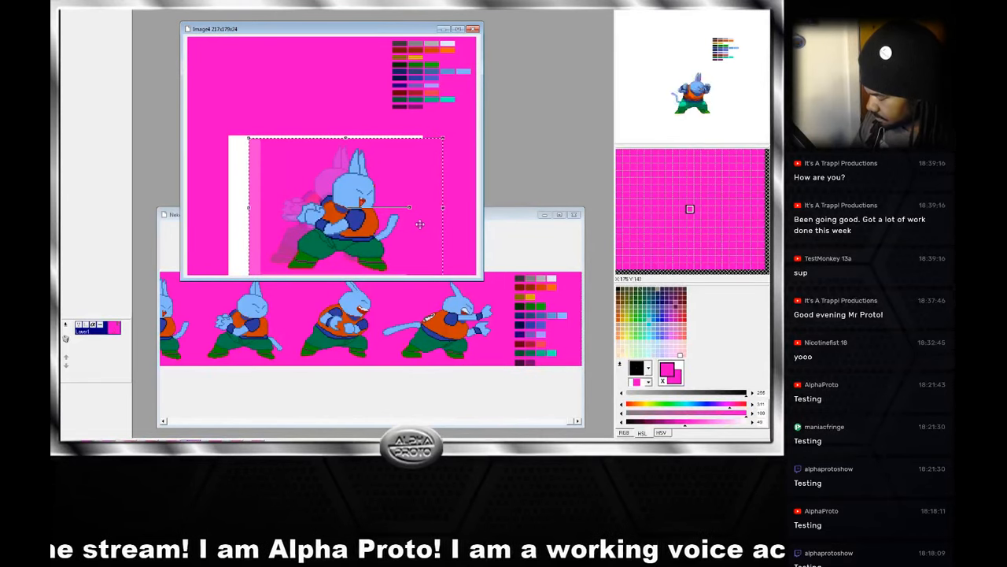
right_click(419, 224)
Move the sixth pose, with closed mouth and hands drawn back, rightward and slightly down to match the fifth pose's front foot.
key("Right")
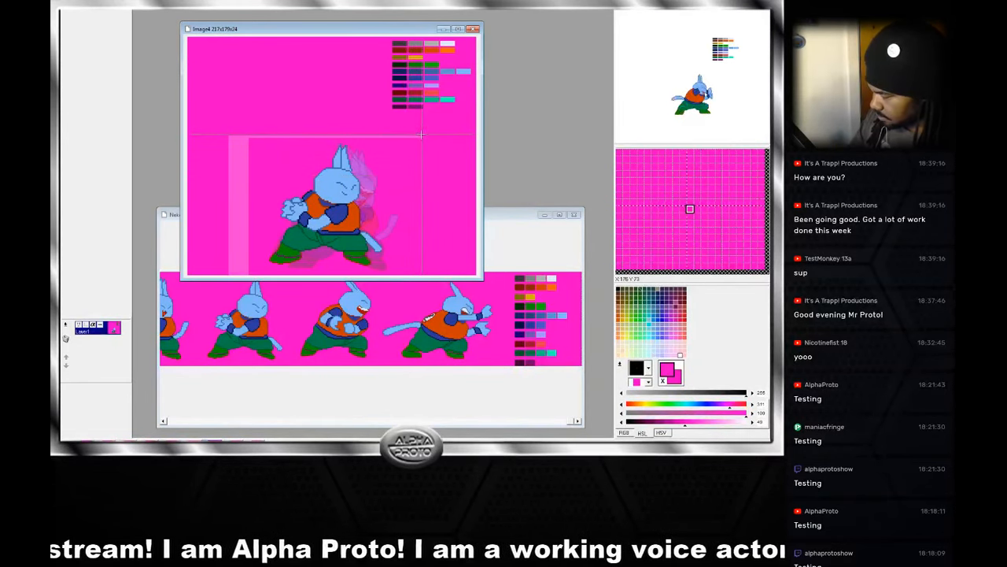
left_click_drag(422, 135, 228, 274)
left_click_drag(387, 229, 403, 233)
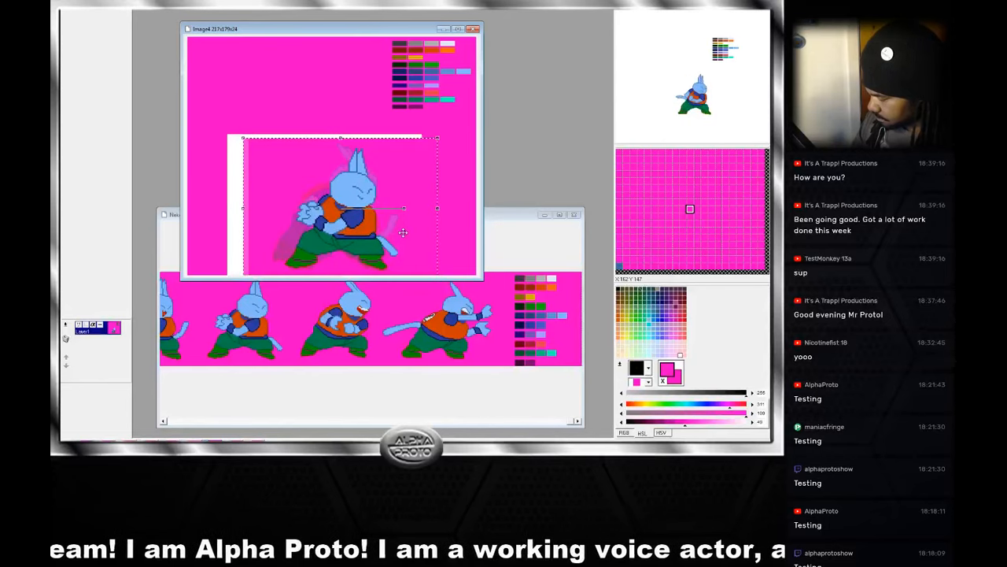
right_click(403, 232)
Move the seventh, forward-leaning pose rightward and down in its frame so its front foot matches the sixth pose.
key("Right")
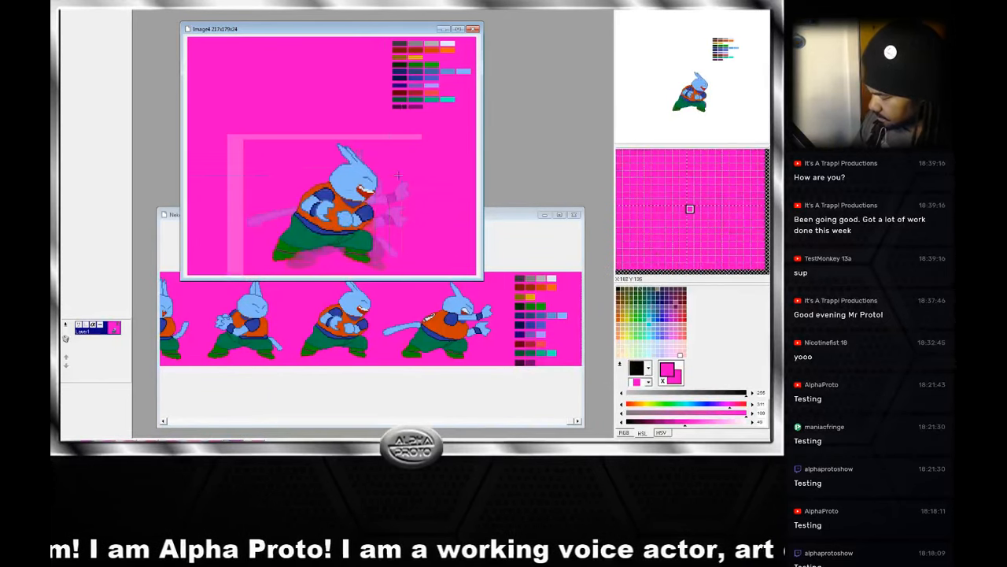
left_click_drag(422, 136, 218, 275)
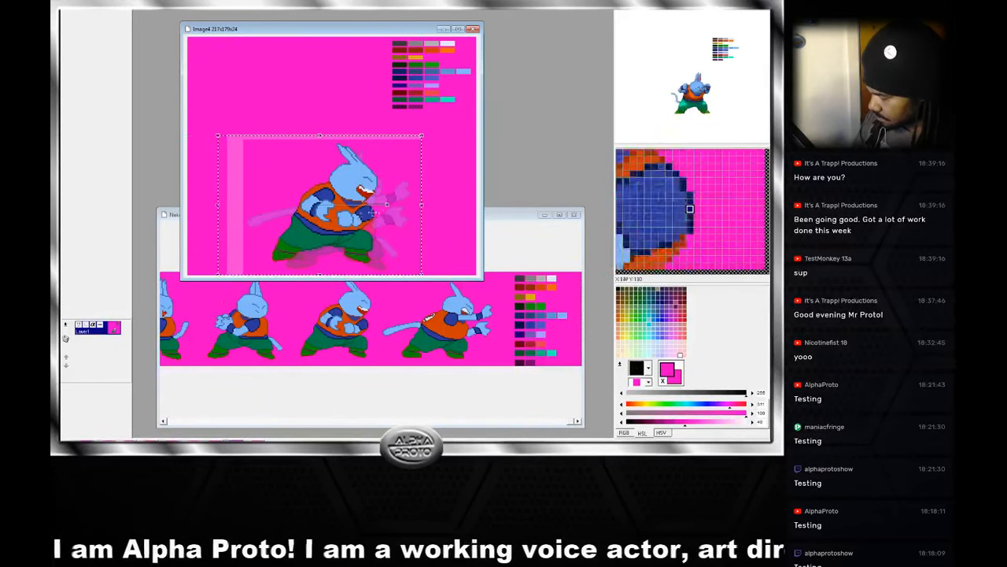
left_click_drag(374, 212, 395, 234)
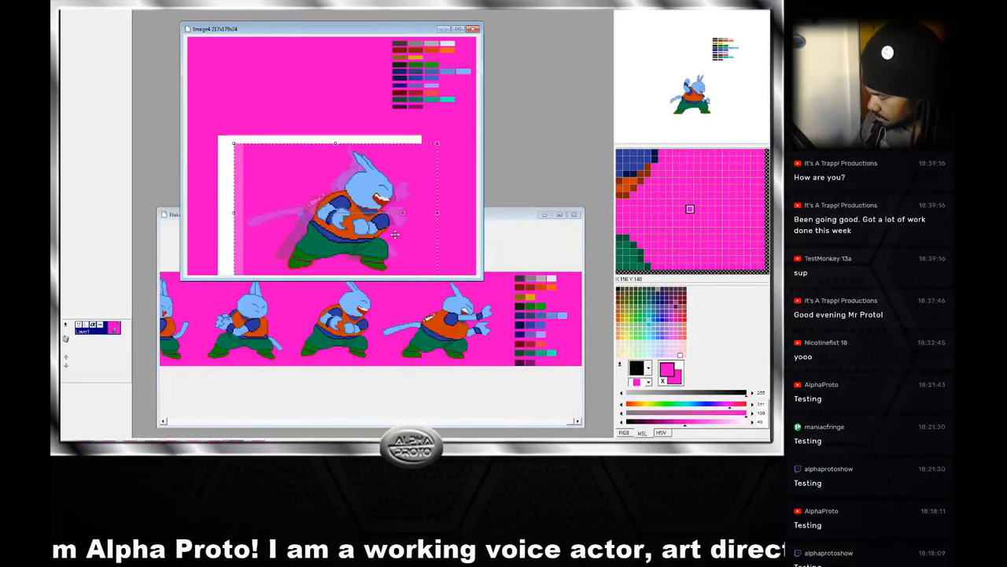
right_click(394, 234)
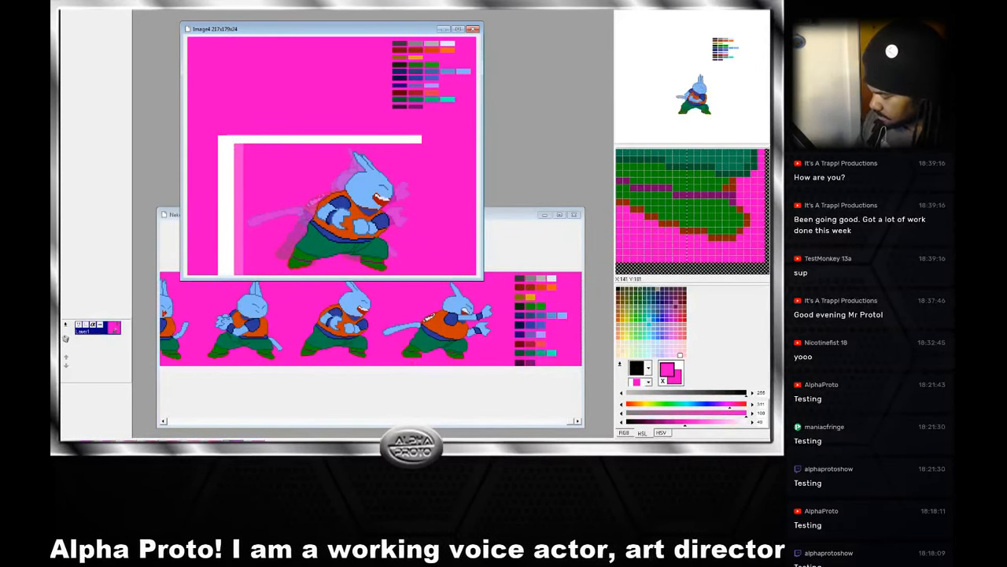
Move the eighth pose with outstretched arms rightward and down so its front foot matches the seventh pose.
key("Right")
left_click_drag(426, 138, 228, 289)
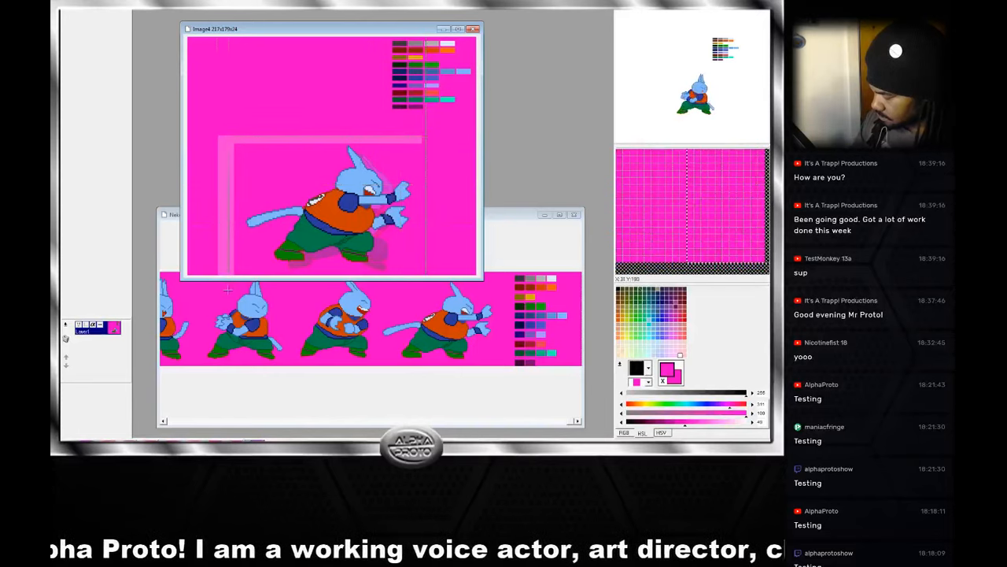
left_click_drag(379, 225, 397, 233)
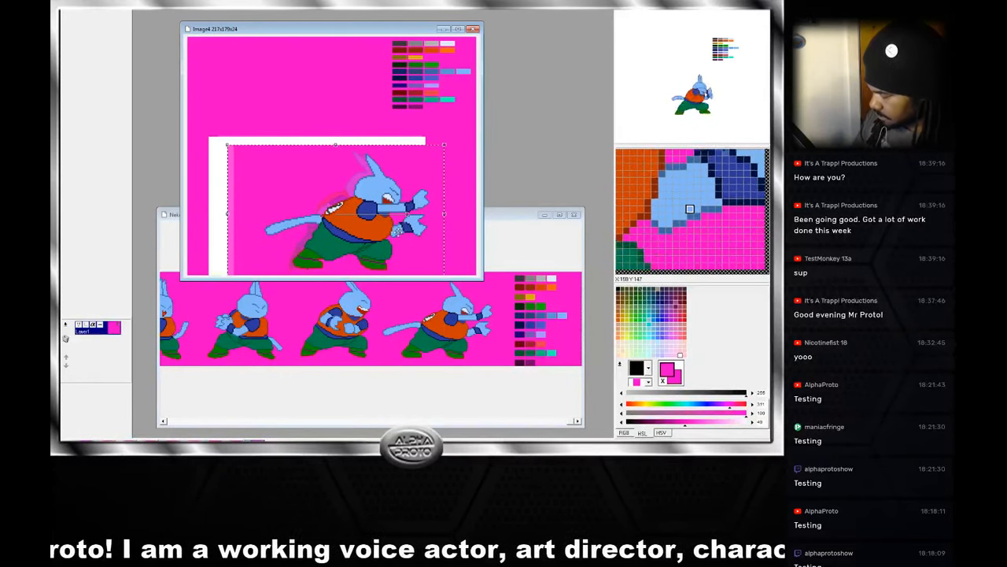
right_click(398, 233)
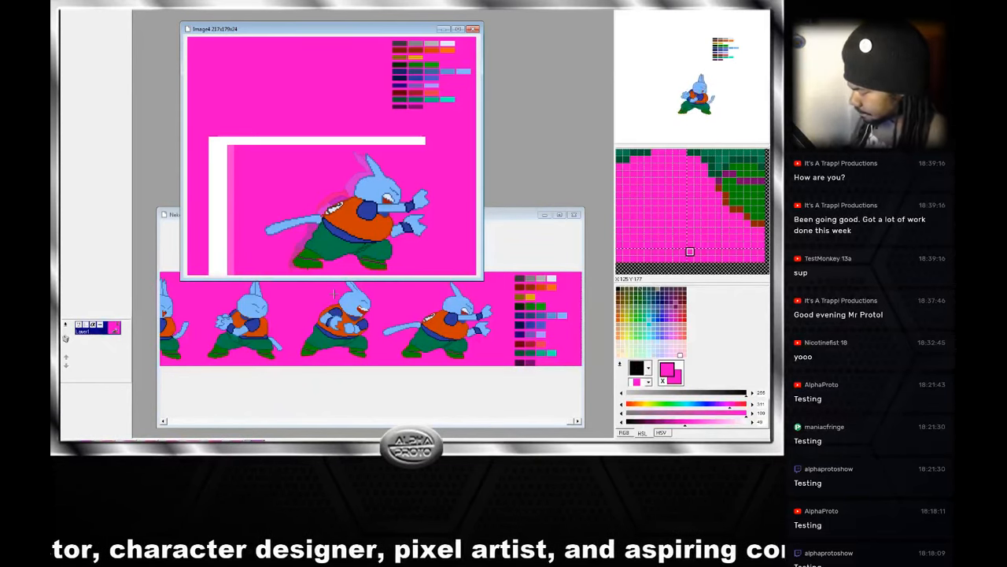
Close the NekoHaMeHa_01.png sprite sheet and keep Image4 open.
left_click(501, 217)
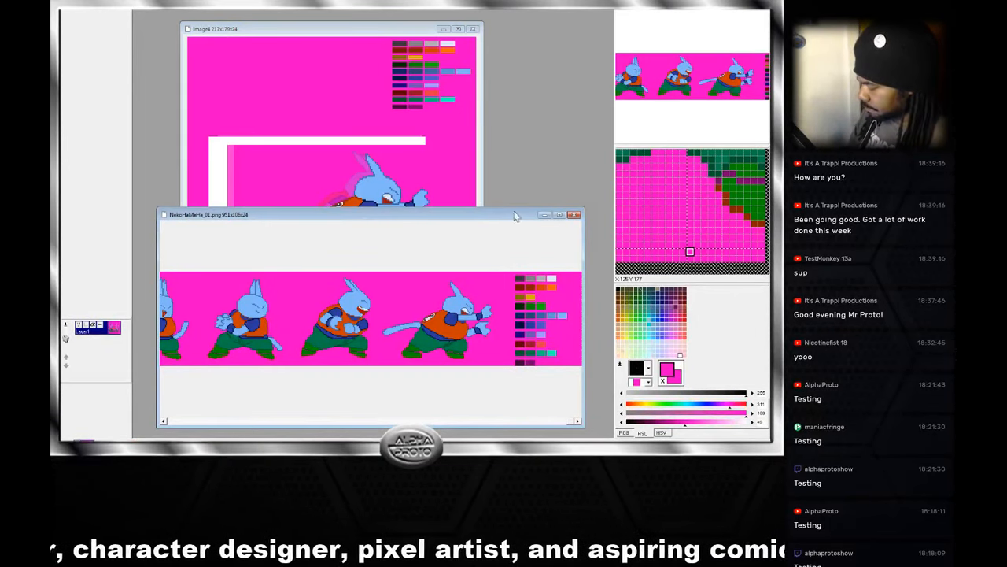
left_click(393, 30)
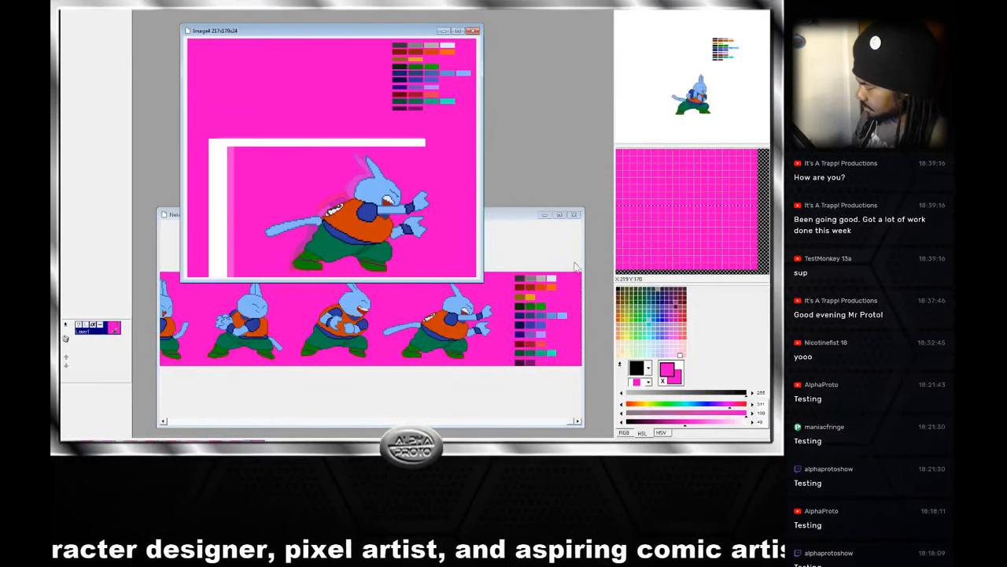
left_click(574, 214)
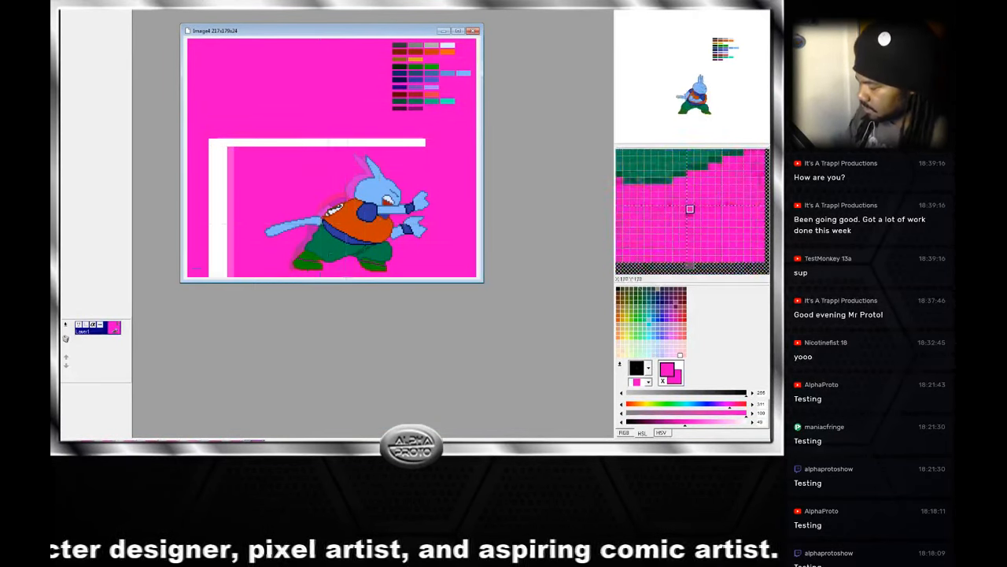
Maximize the image window and fill the leftover white strips beside the character with magenta in each affected frame.
left_click(458, 30)
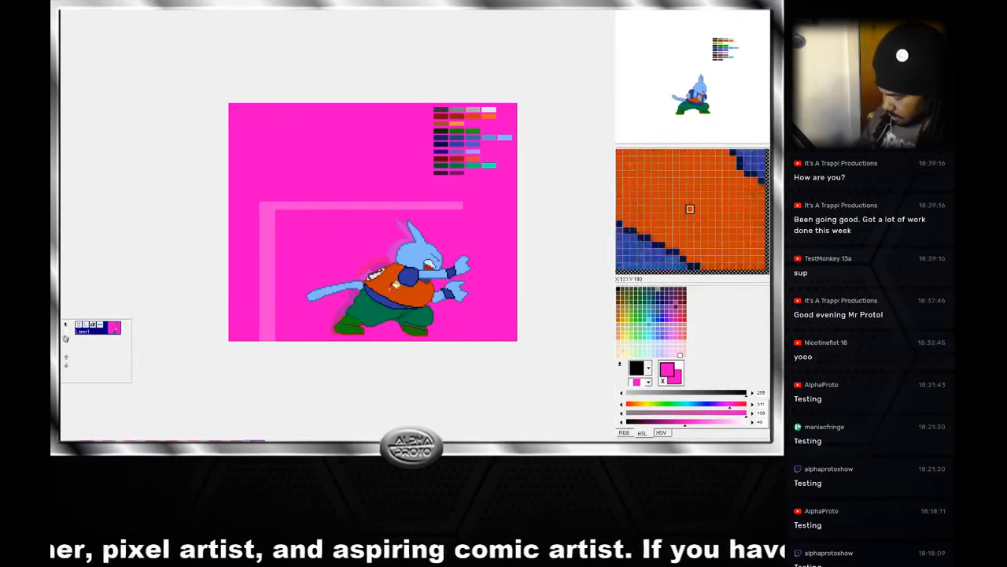
key("Right")
key("Right")
key("Right")
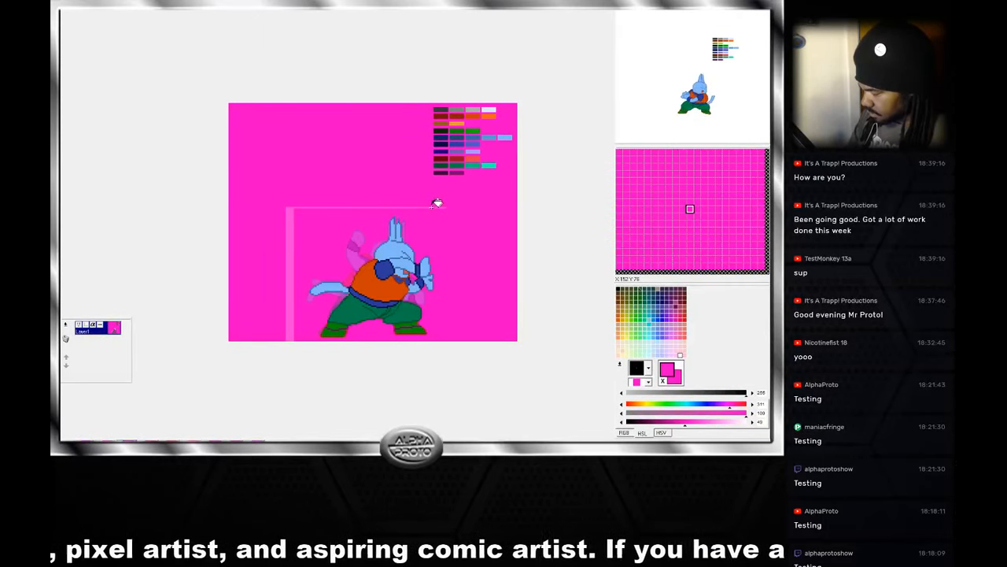
key("Right")
left_click(293, 265)
key("Right")
left_click(298, 252)
key("Right")
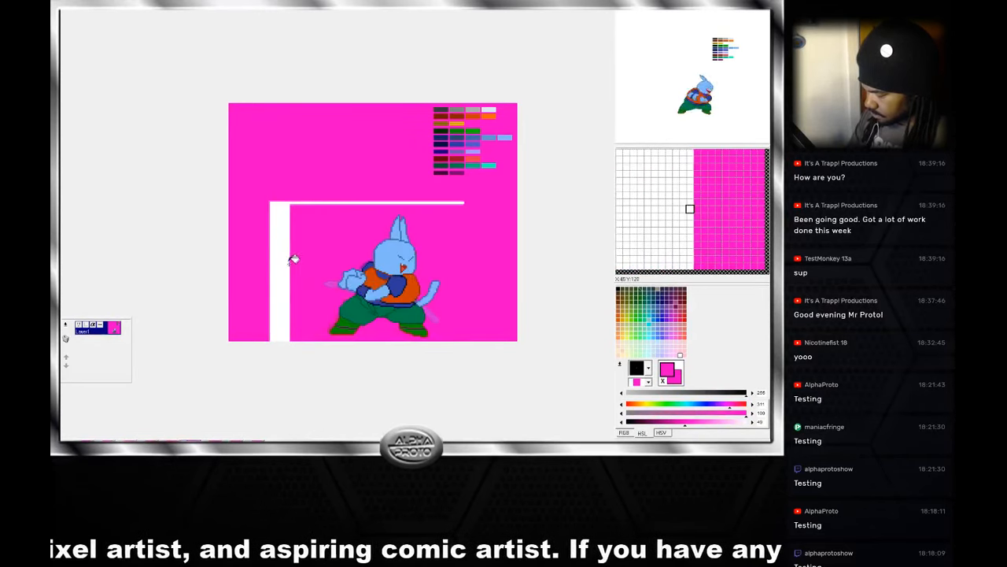
left_click(287, 259)
key("Right")
left_click(283, 259)
key("Right")
left_click(287, 254)
key("Right")
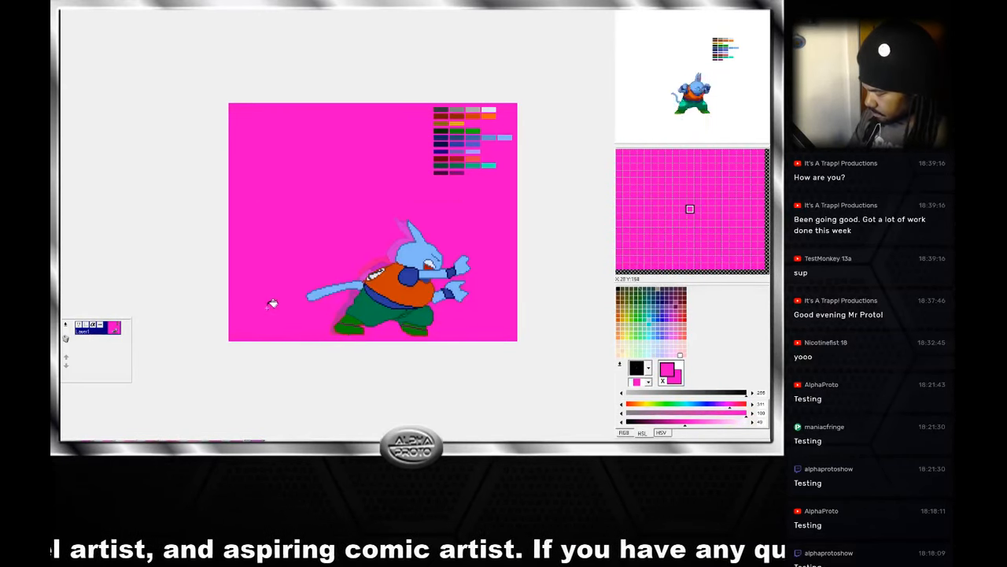
Cycle repeatedly through all the frames to check the motion and the foot alignment between poses.
key("Right")
key("Right")
key("Right")
key("Right")
key("Right")
key("Right")
key("Right")
key("Right")
key("Right")
key("Right")
key("Right")
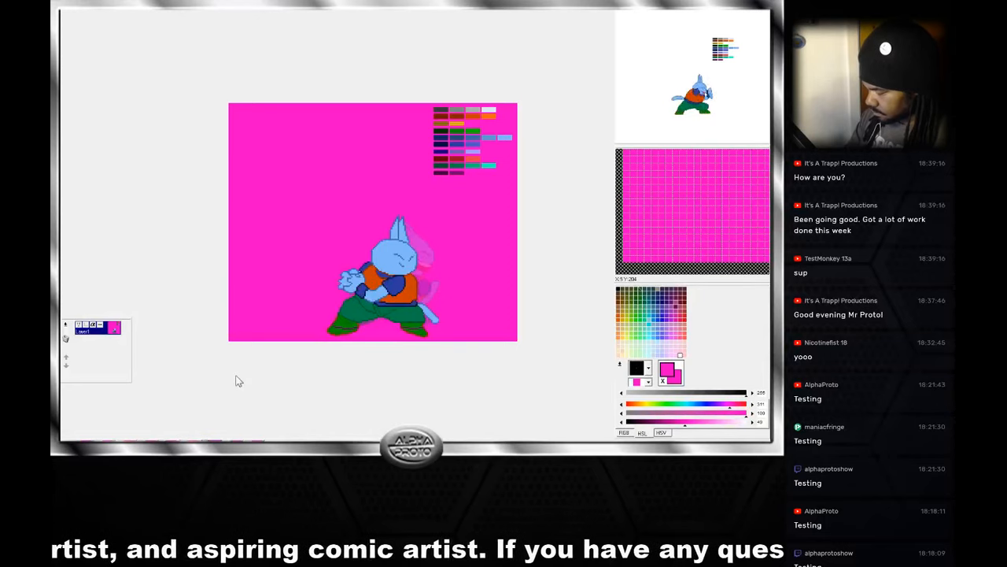
key("Right")
key("Right")
key("Right")
key("Right")
key("Right")
key("Right")
key("Right")
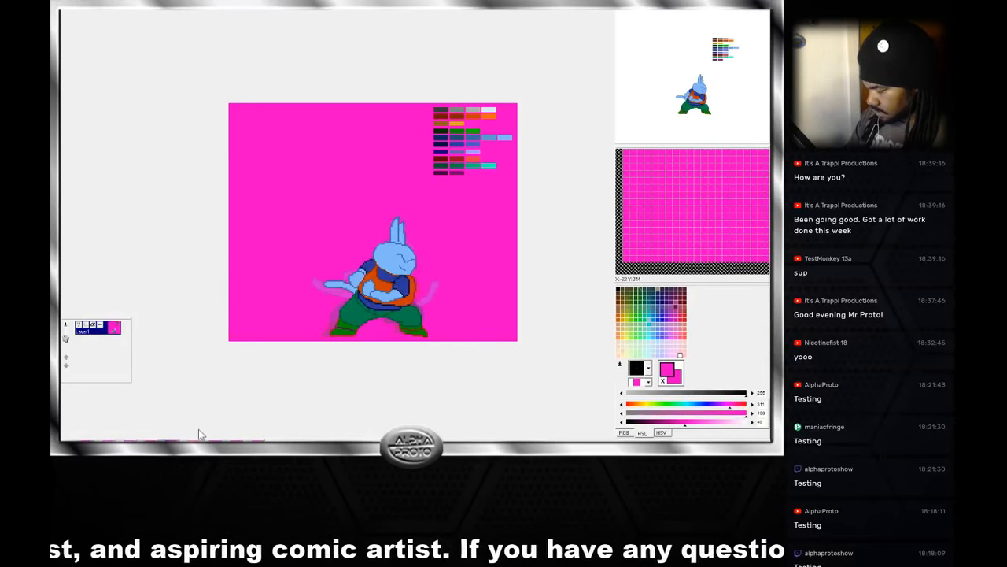
key("Right")
key("Right")
key("Right")
key("Right")
key("Right")
key("Right")
key("Right")
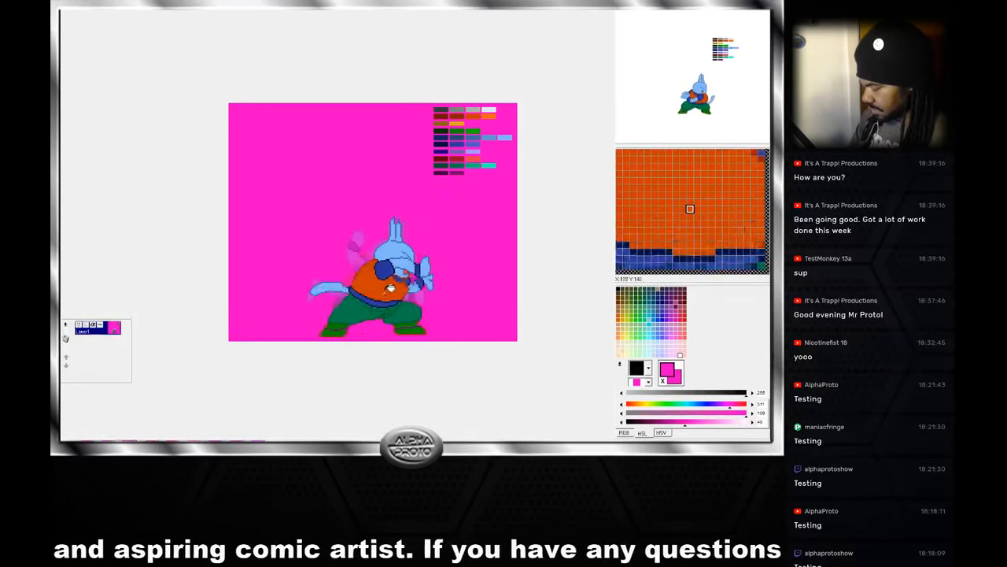
key("Right")
key("Right")
key("Right")
key("Right")
key("Right")
key("Right")
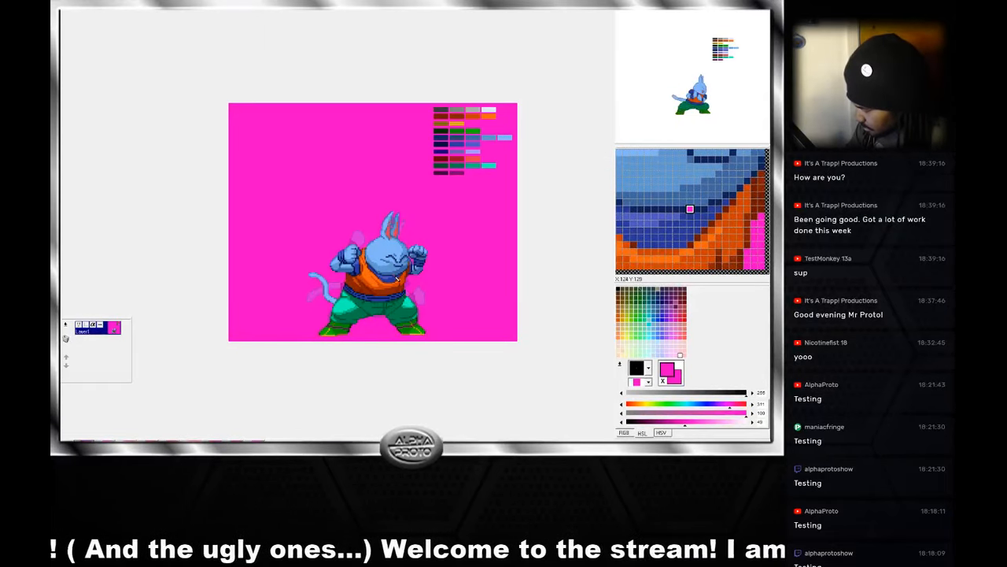
Set the collar's dark blue as the foreground colour and the shirt's dark brown-orange as the background colour.
right_click(398, 279)
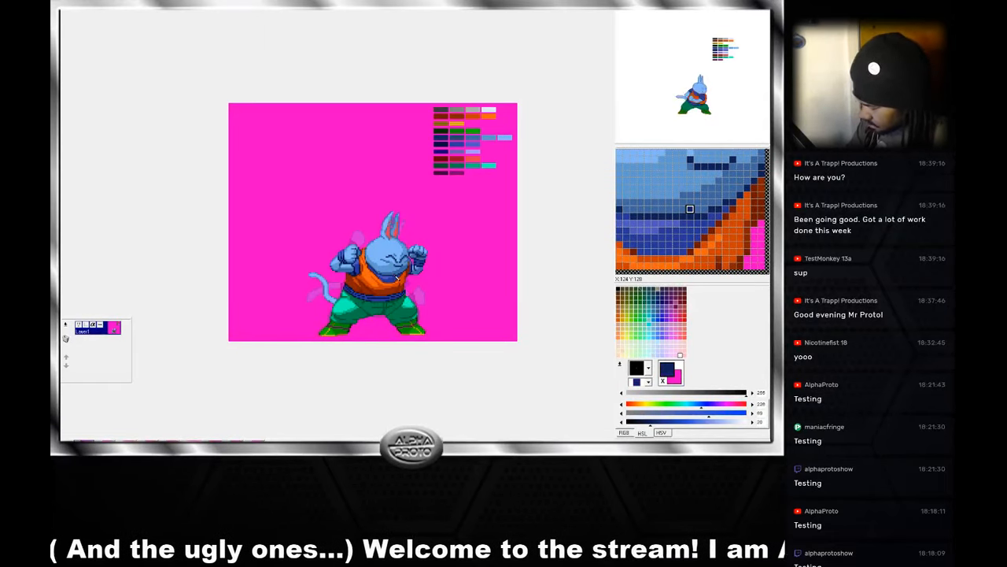
key("x")
right_click(398, 279)
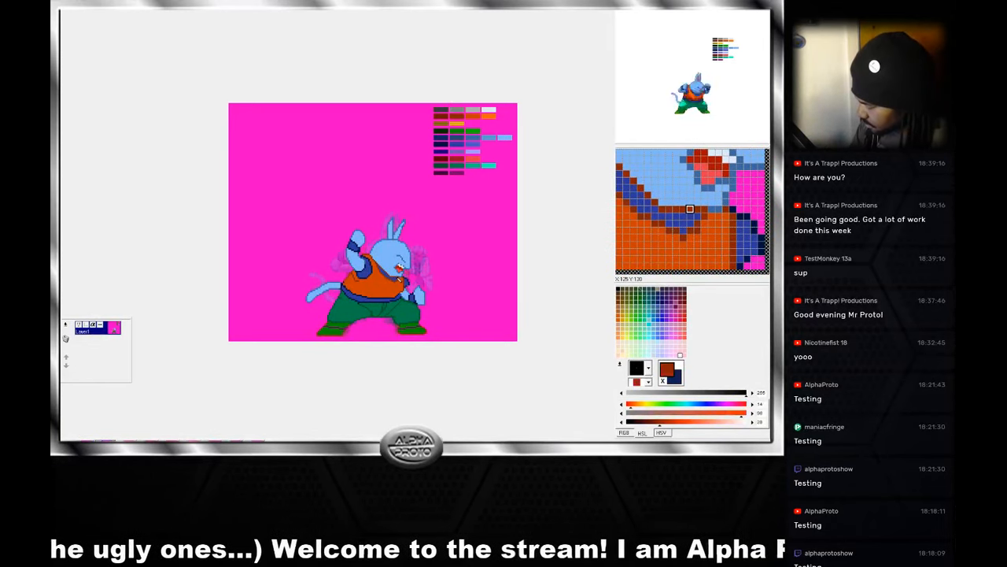
key("x")
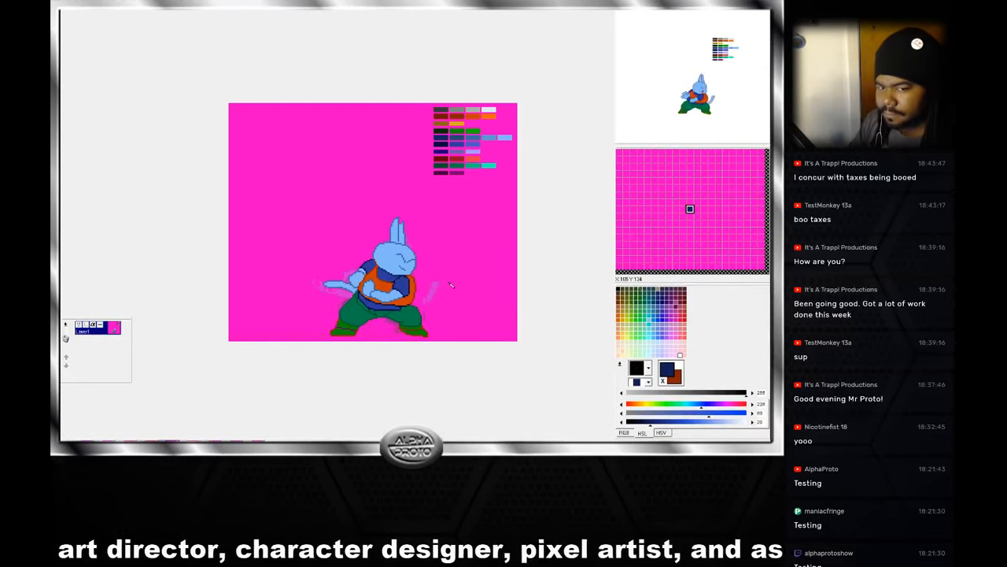
Step back and forth through the frames to compare the charging and outstretched poses, ending on the shaded first pose.
key("Right")
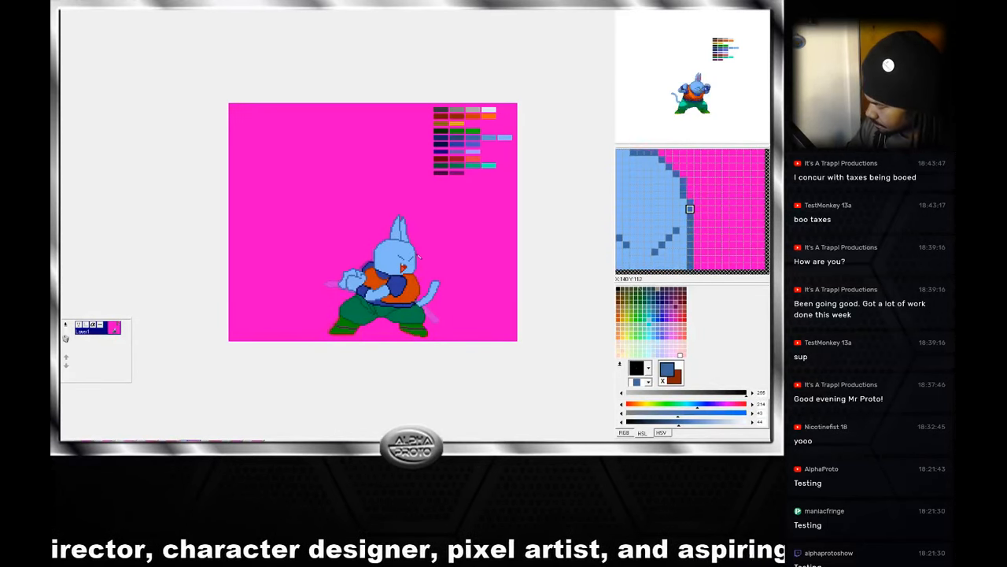
key("Left")
key("Left")
key("Left")
key("Left")
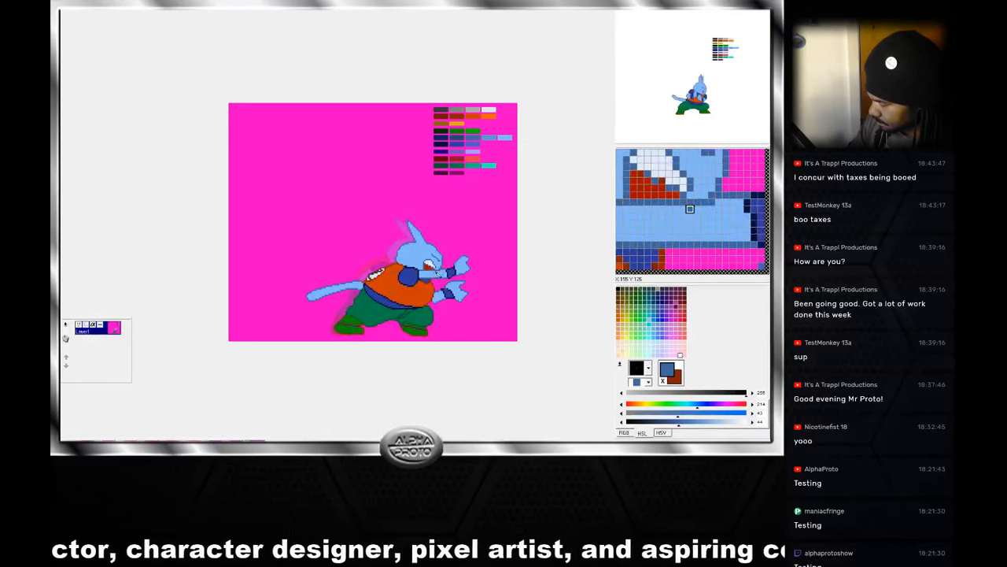
key("Right")
key("Right")
key("Right")
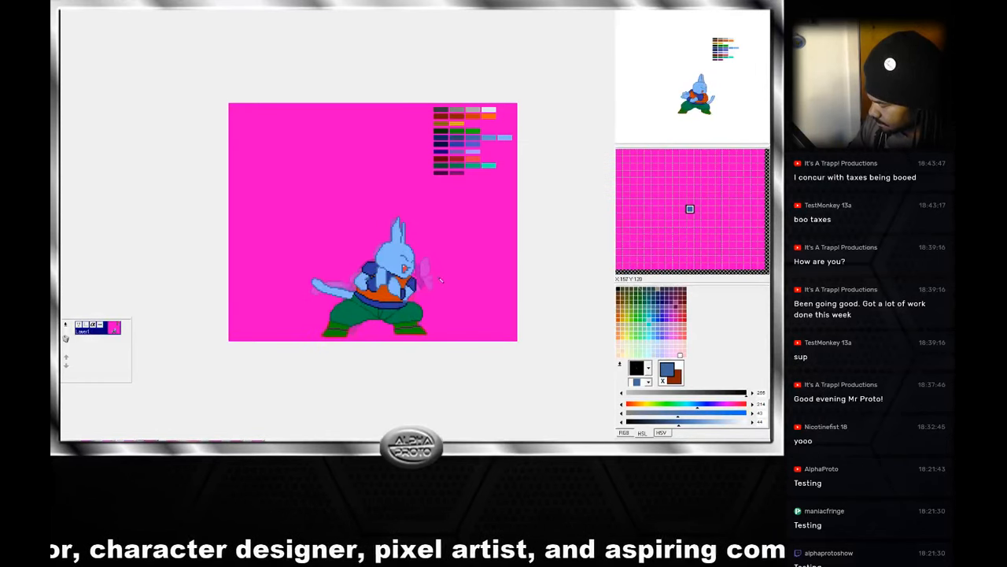
key("Left")
key("Right")
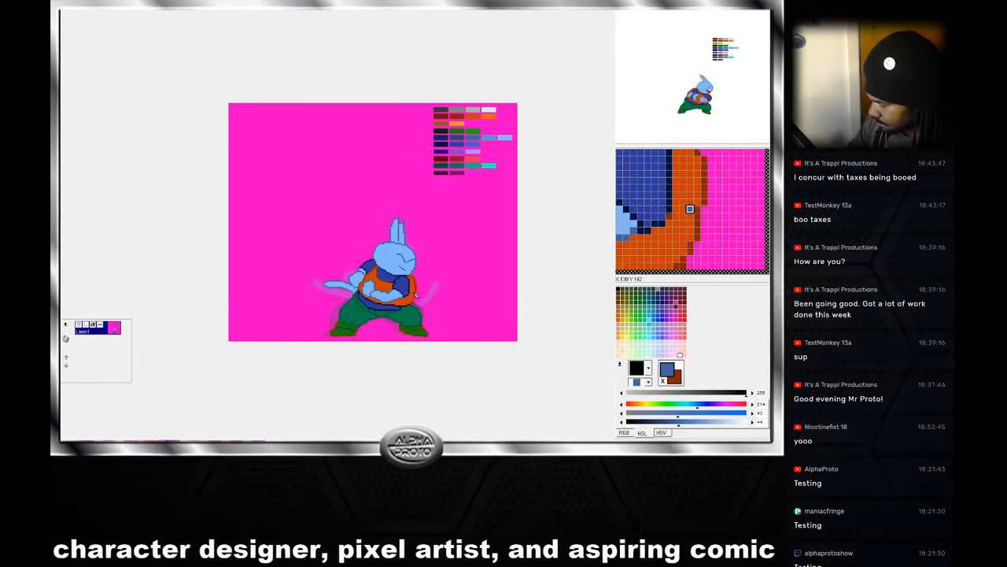
key("Left")
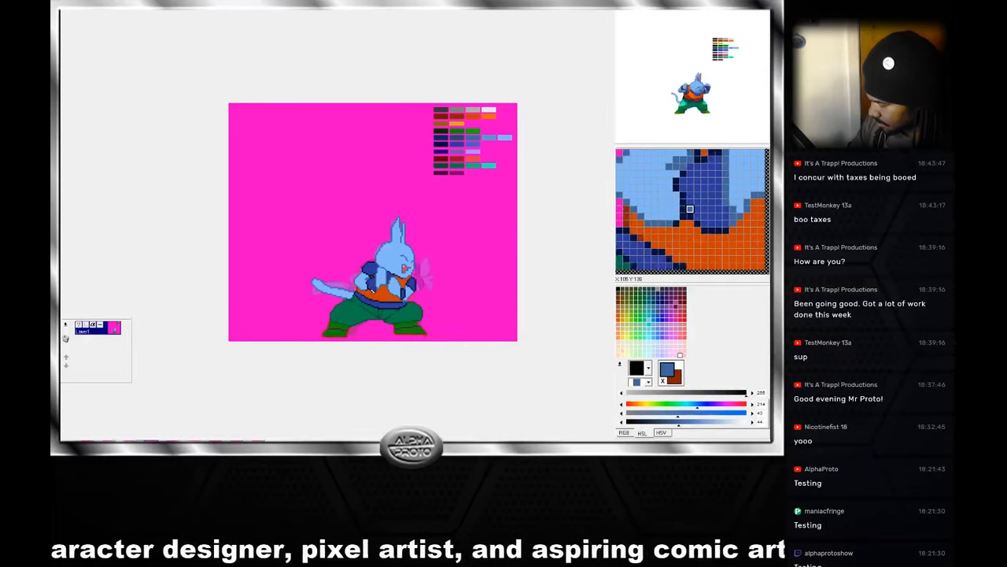
key("Left")
key("Left")
key("Left")
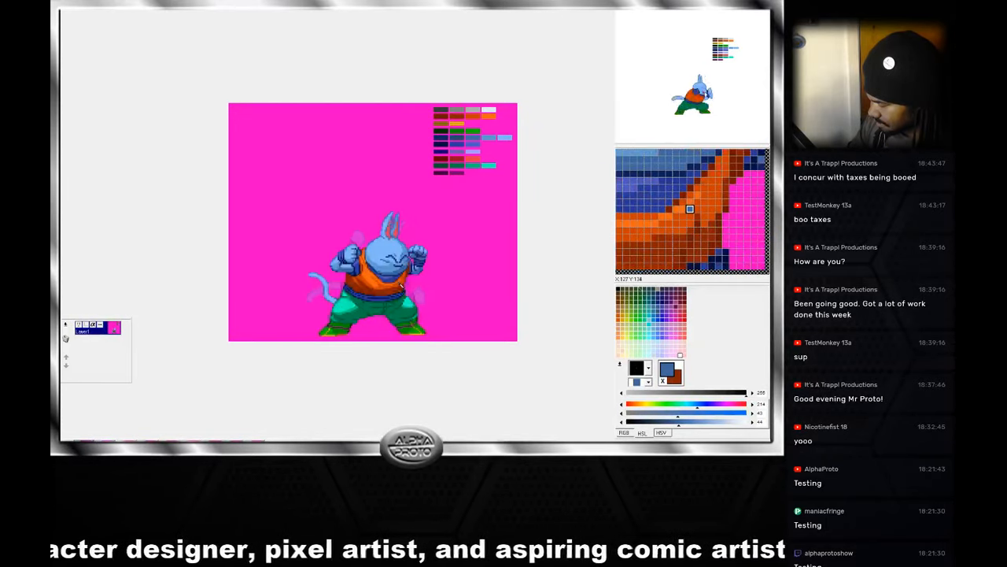
Flip between the shaded first pose and the raised-arm second pose to compare their belts and clothing.
key("Right")
key("Right")
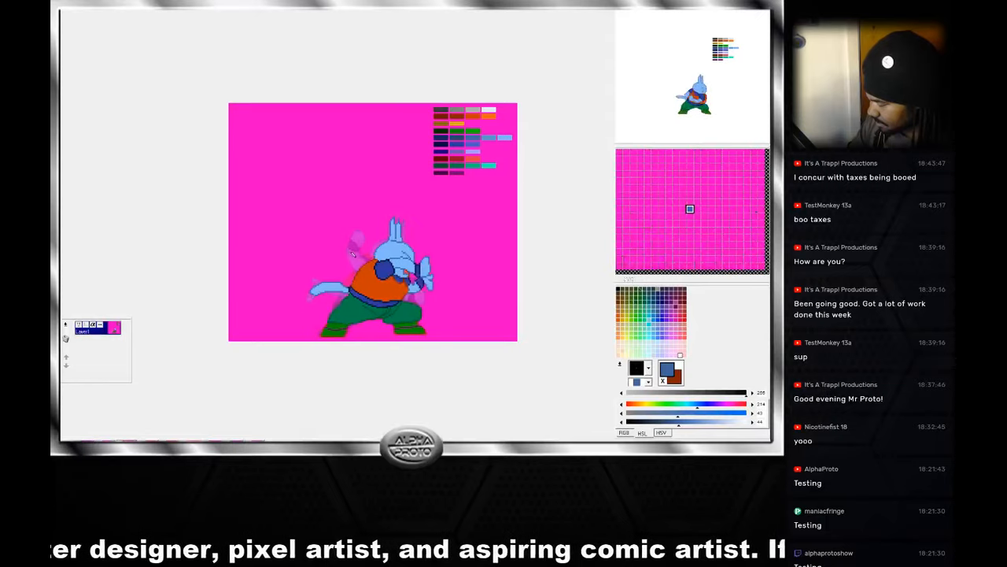
key("Left")
key("Left")
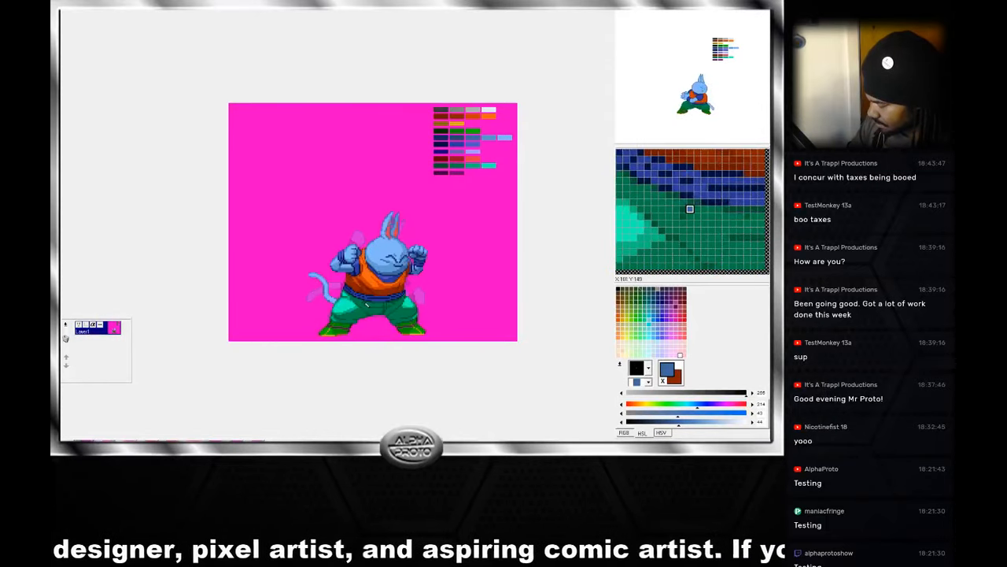
key("Right")
key("Left")
key("Right")
key("Left")
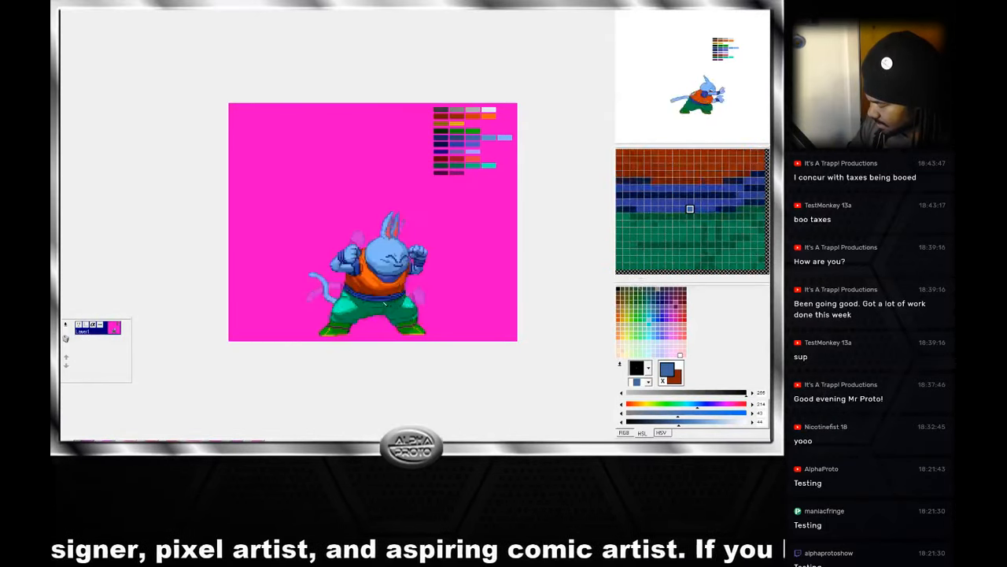
key("Right")
key("Left")
key("Right")
key("Left")
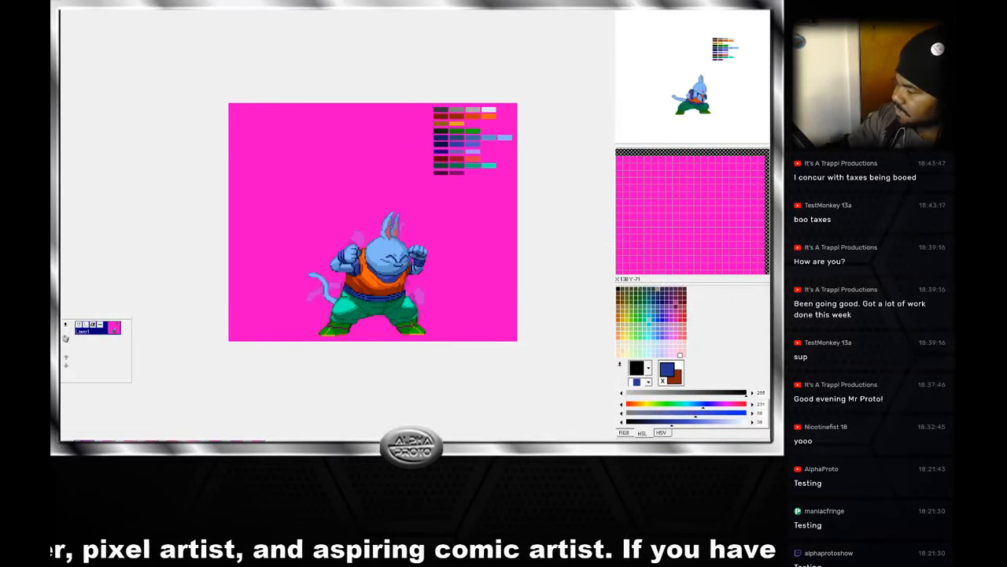
key("Right")
key("Left")
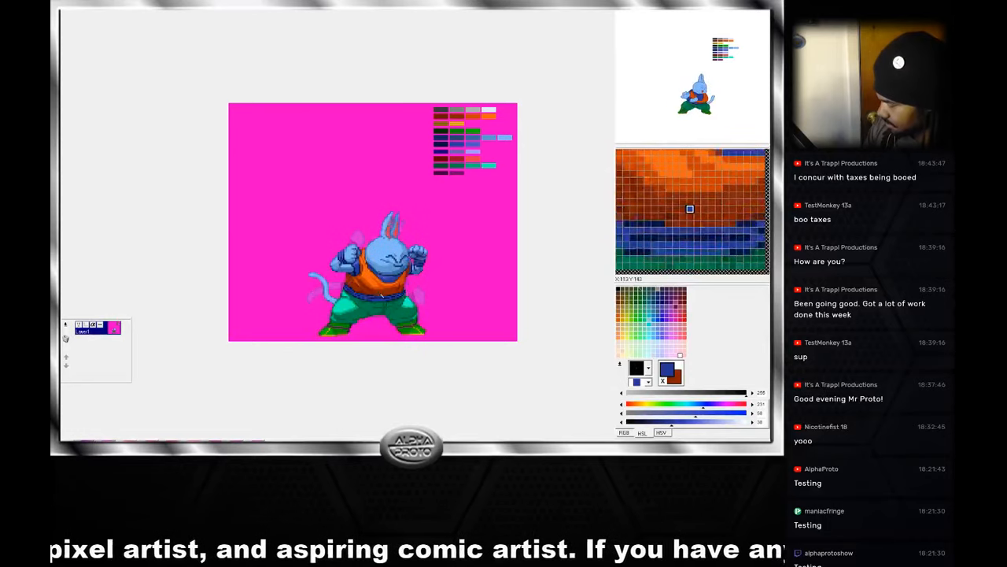
key("Right")
key("Left")
key("Right")
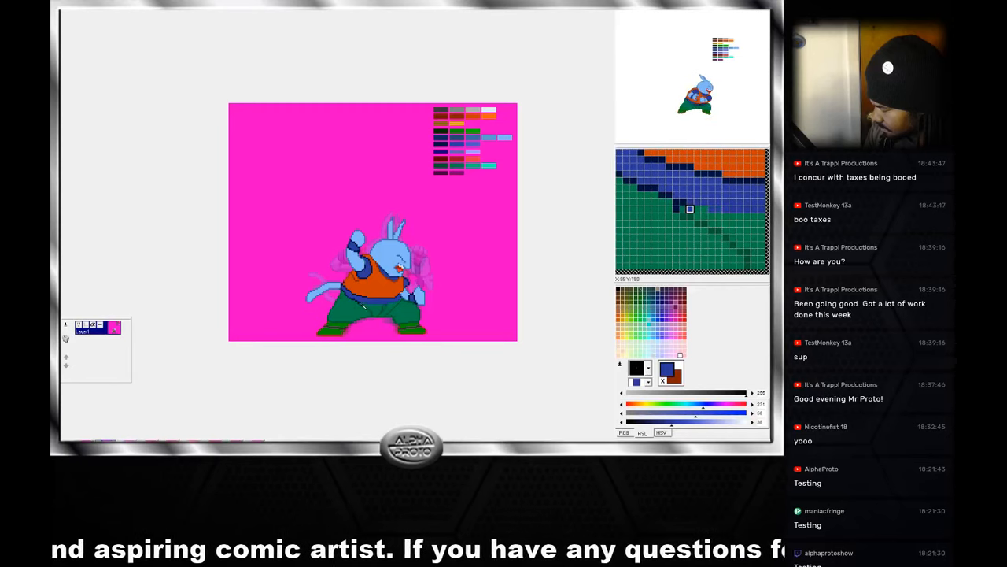
Draw the lower outline of the second pose's belt in dark navy where it meets the green trousers.
right_click(362, 307)
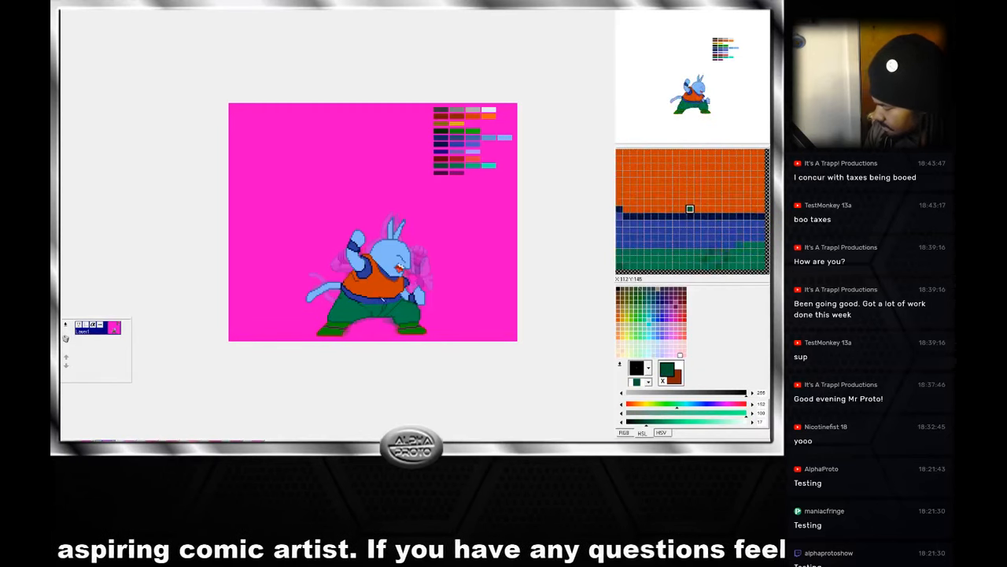
right_click(363, 301)
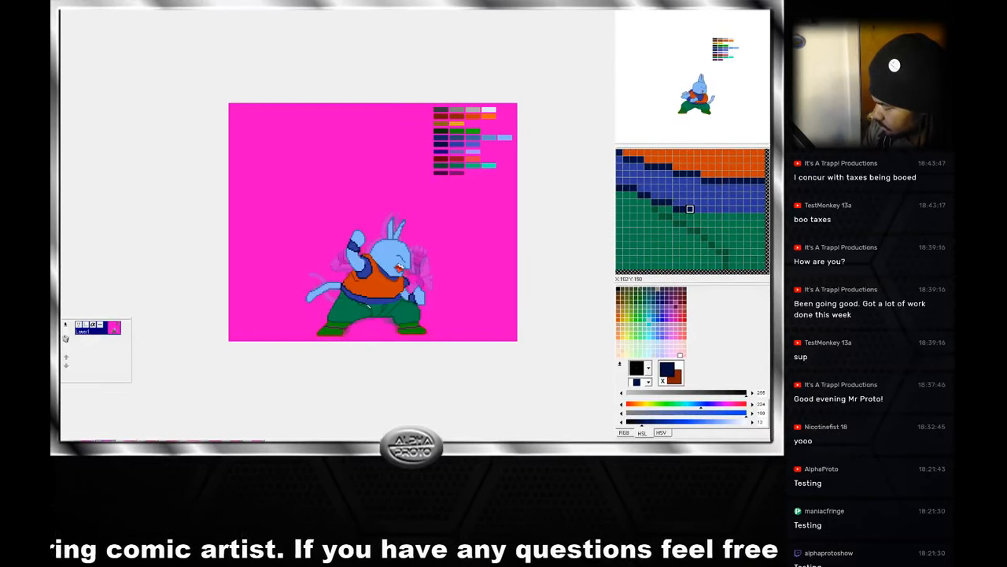
left_click_drag(366, 306, 388, 305)
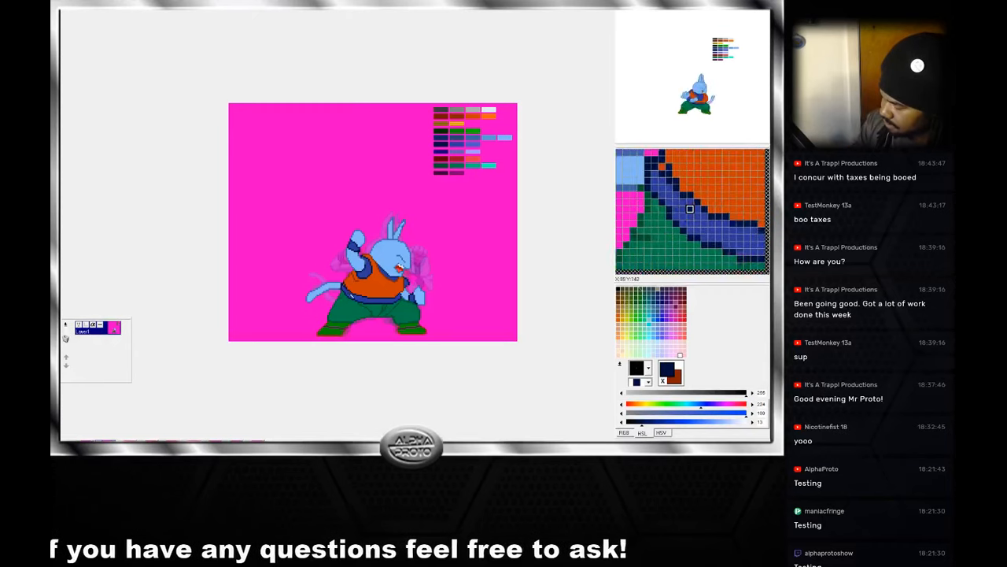
Touch up the tail-side end of the second pose's belt using the belt's own blue and dark navy.
right_click(351, 296)
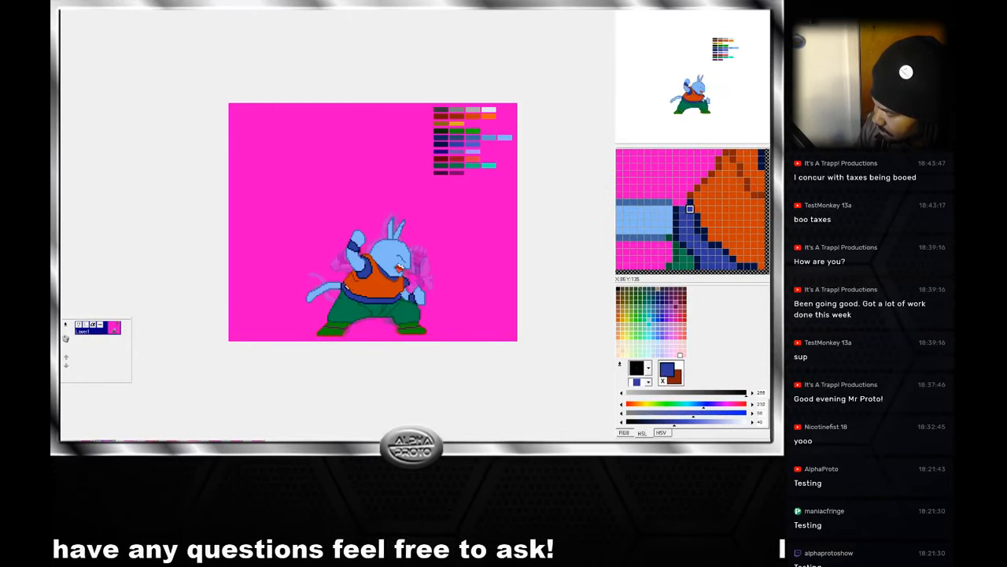
right_click(351, 275)
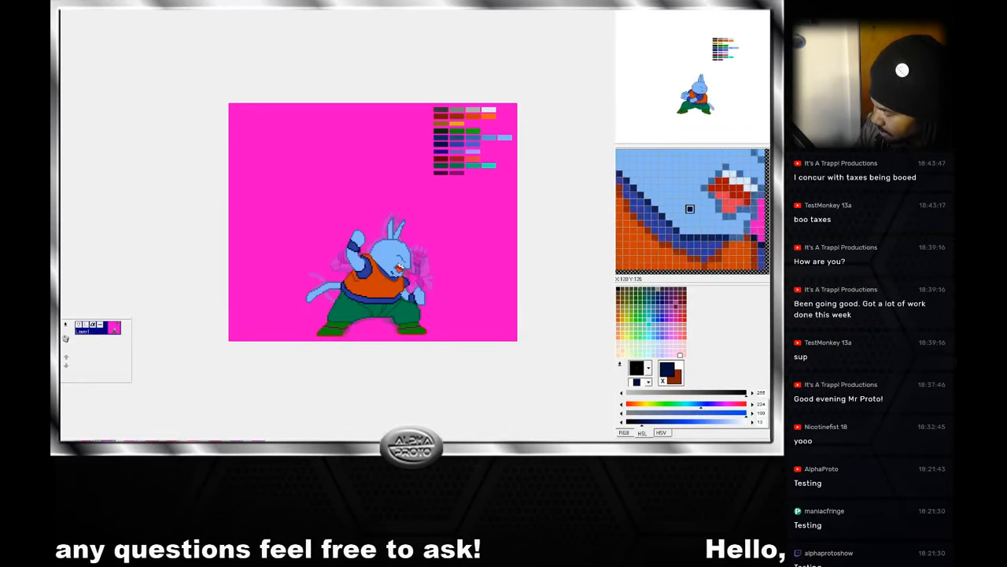
right_click(350, 295)
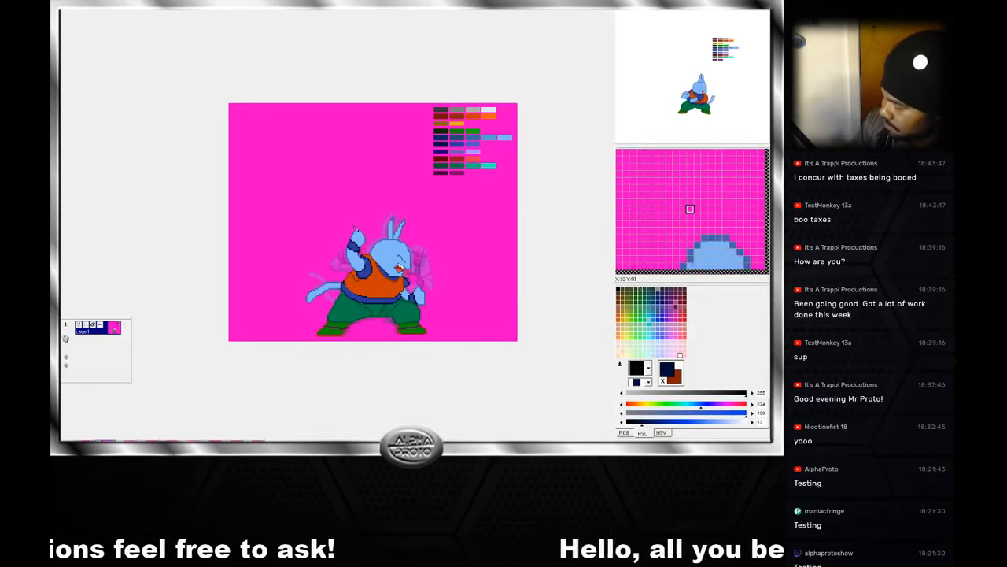
right_click(360, 300)
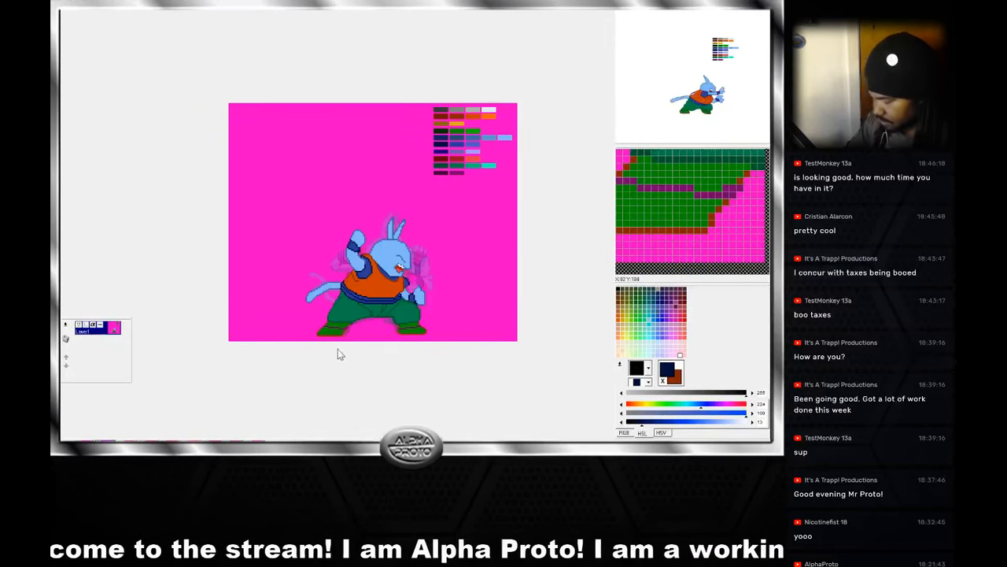
Switch among the first three frames to compare the second pose's belt with its neighbouring poses.
key("Right")
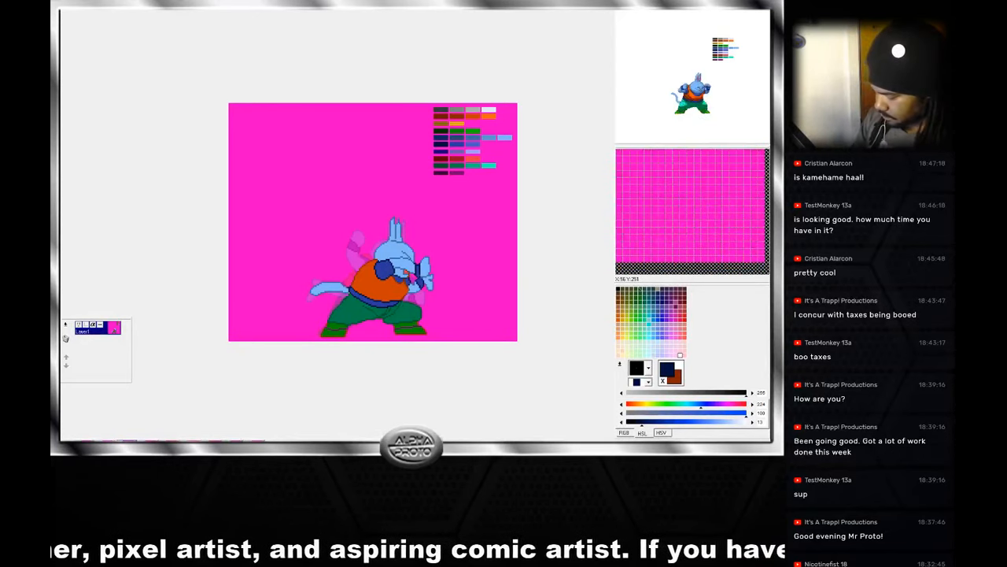
left_click(105, 442)
left_click(82, 442)
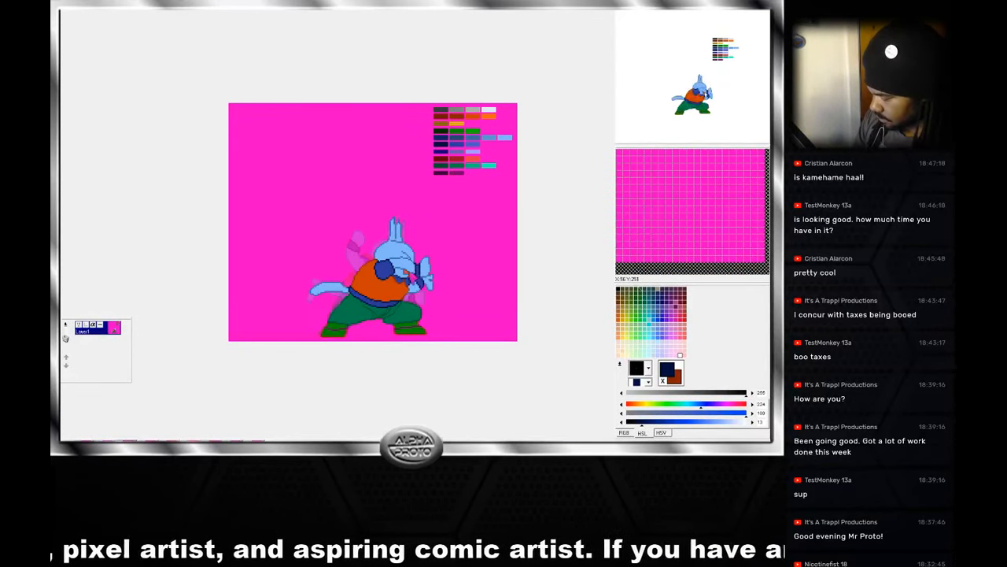
left_click(105, 440)
left_click(127, 441)
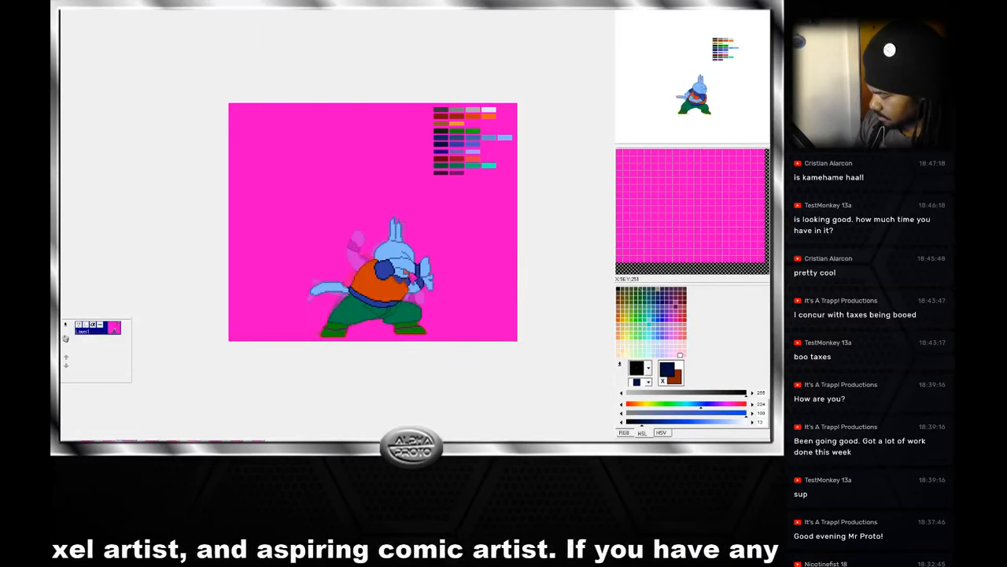
left_click(84, 441)
left_click(105, 441)
left_click(127, 441)
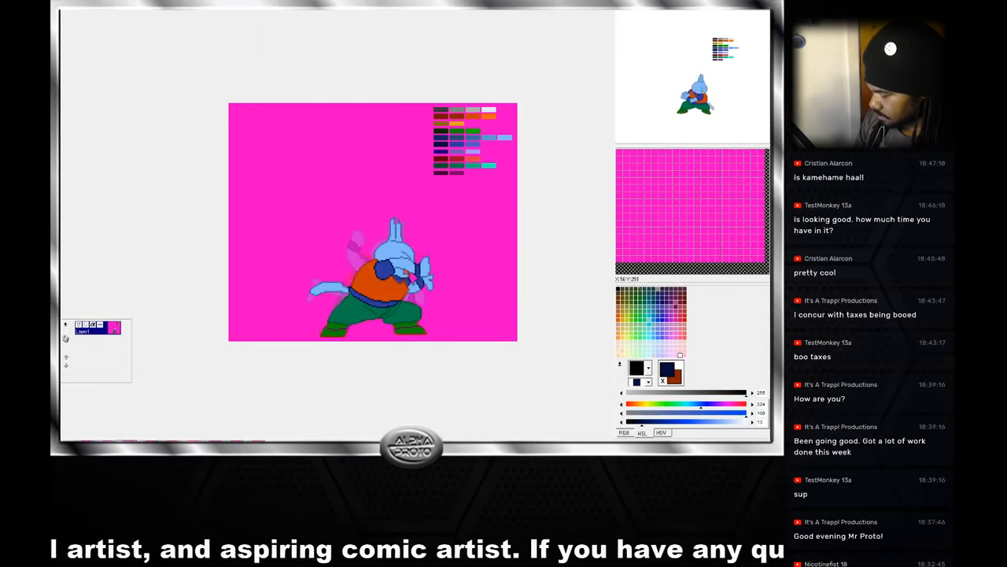
left_click(105, 441)
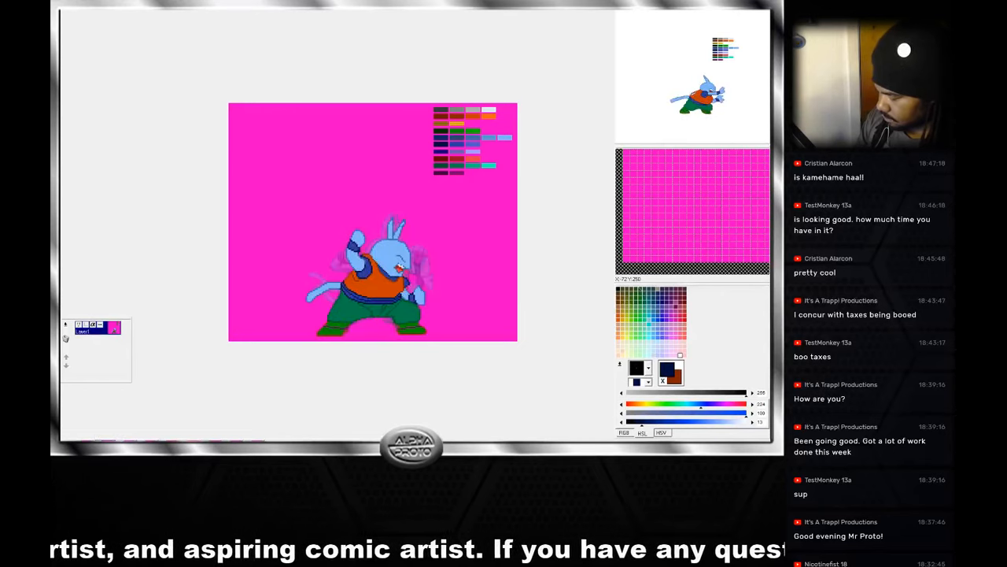
Clean up the belt edges of the third and fourth poses using the trousers' green and the outline's dark navy.
left_click(128, 441)
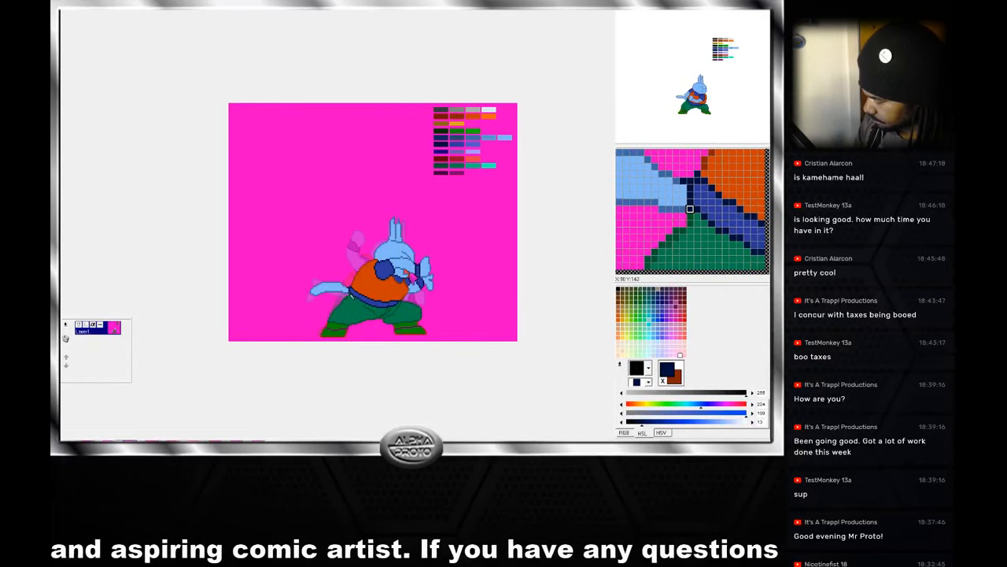
right_click(358, 298)
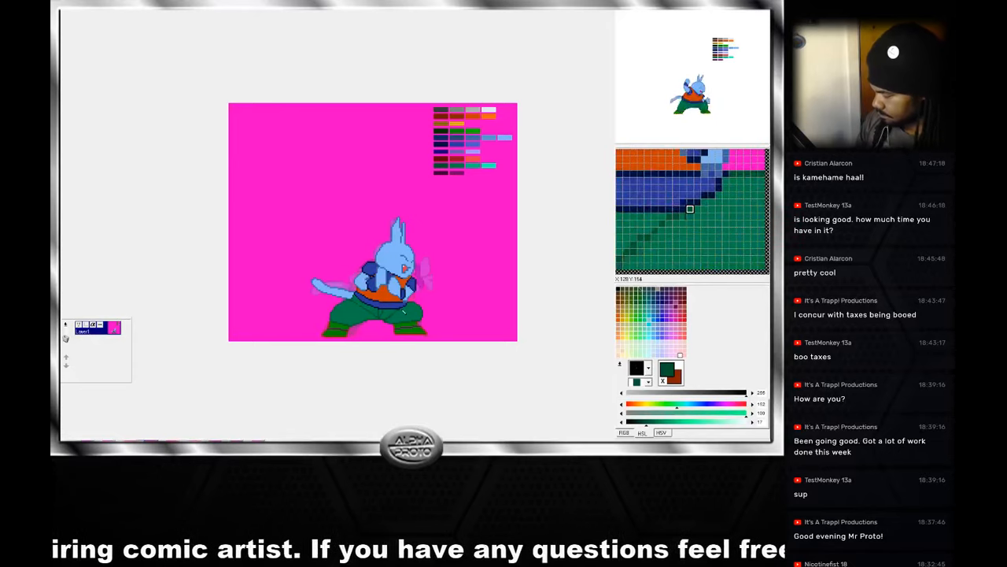
right_click(408, 305)
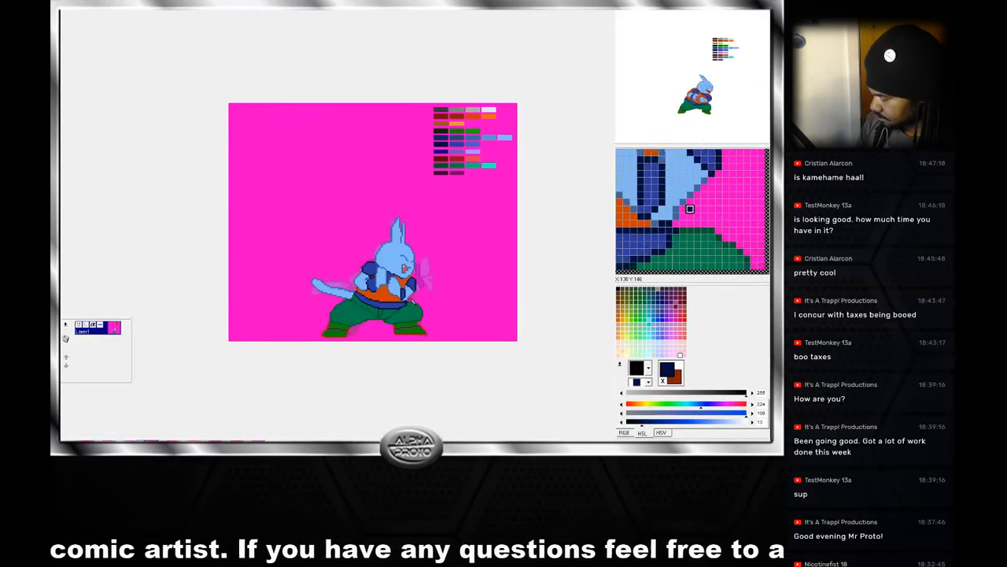
right_click(407, 303)
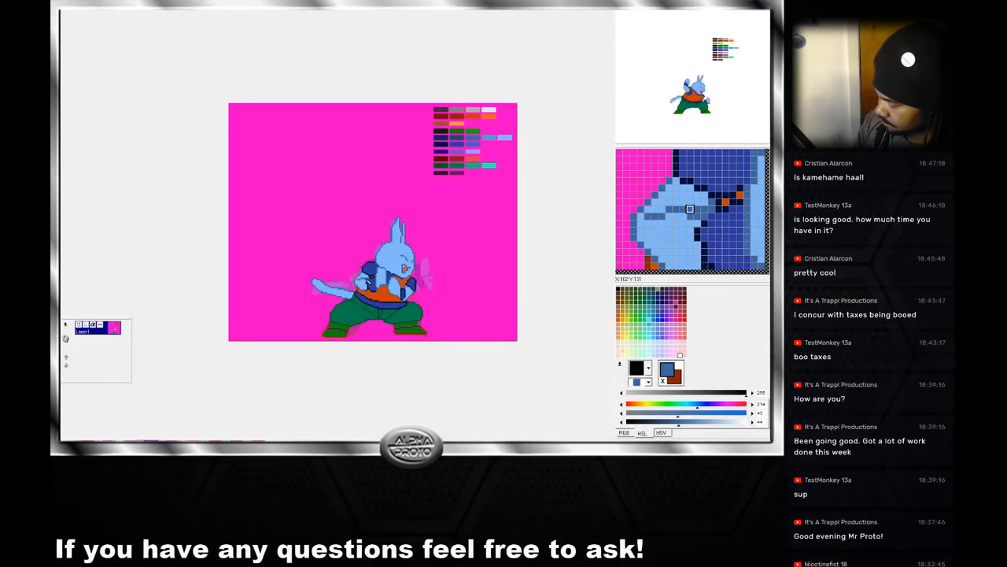
Refine the tail-side fist and wristband of the fourth pose with vest orange, skin and outline blues, and dark navy edging.
right_click(381, 295)
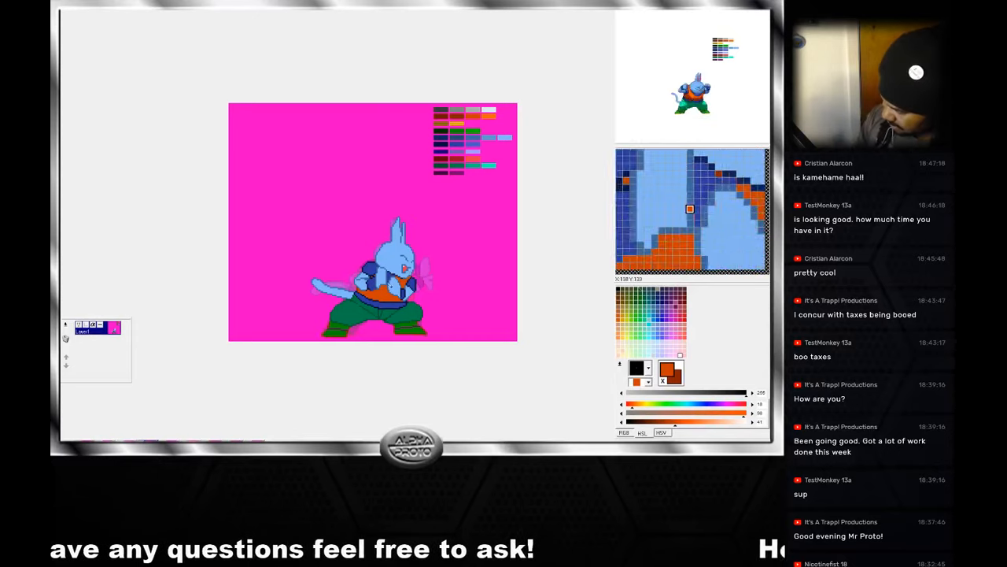
right_click(383, 265)
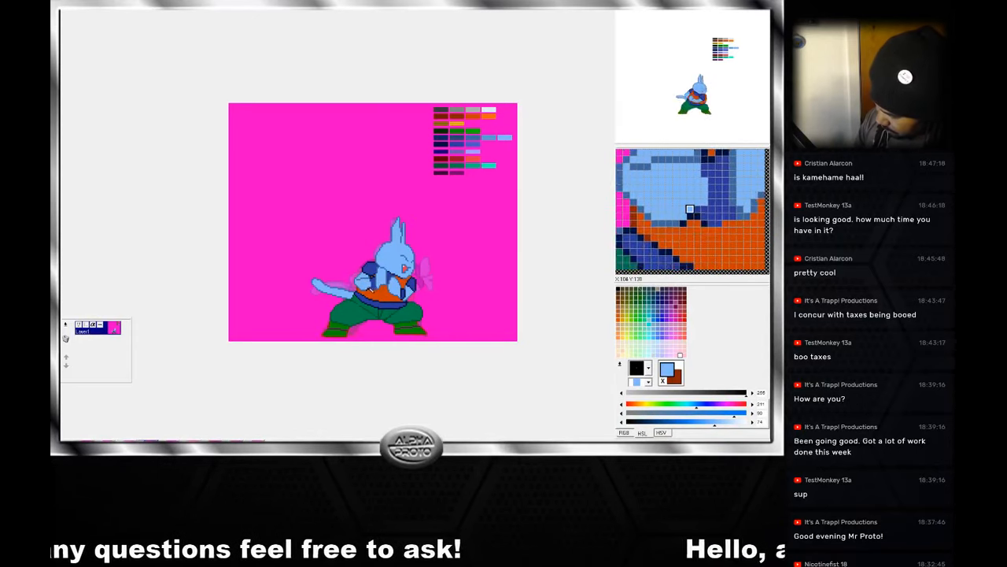
right_click(367, 292)
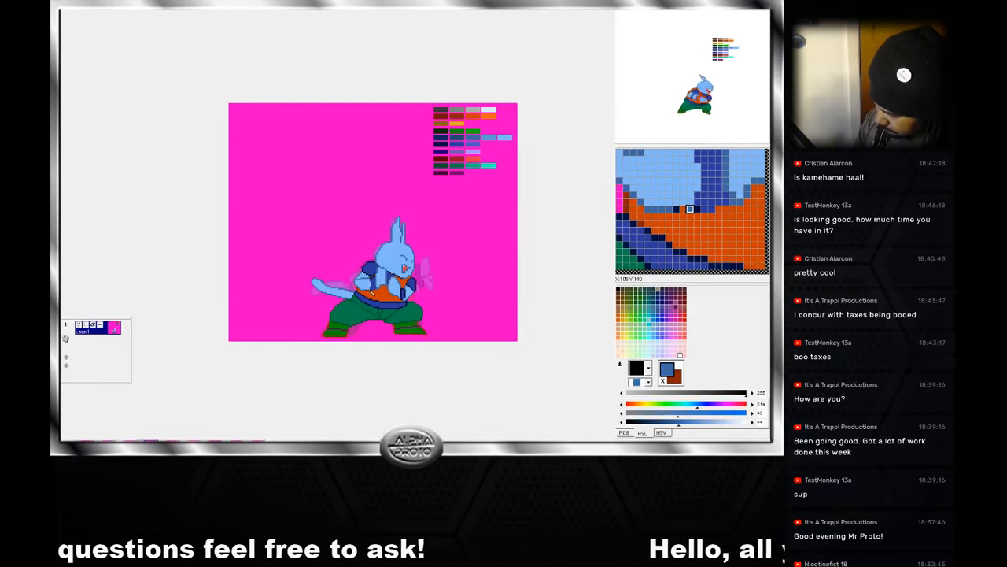
right_click(369, 290)
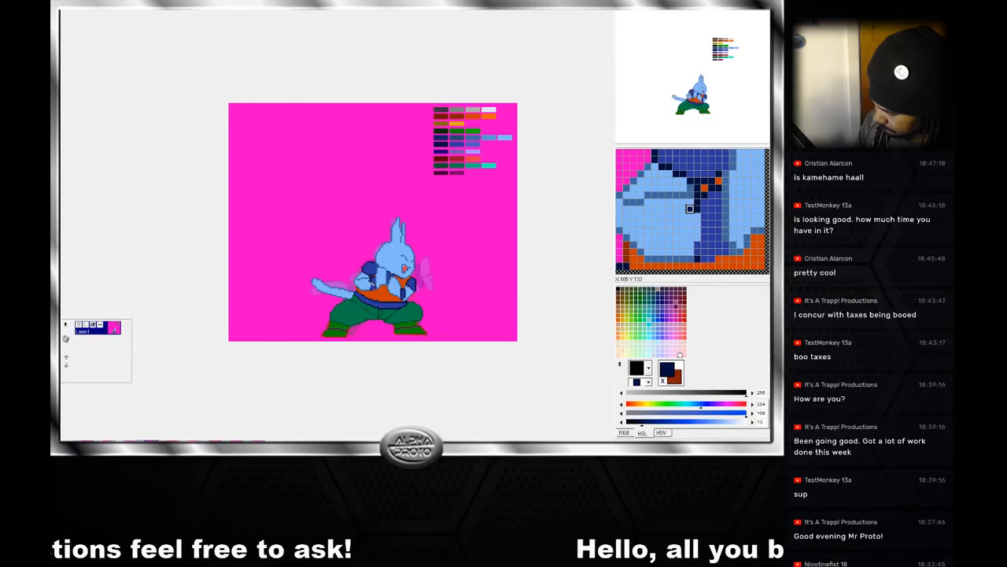
right_click(370, 289)
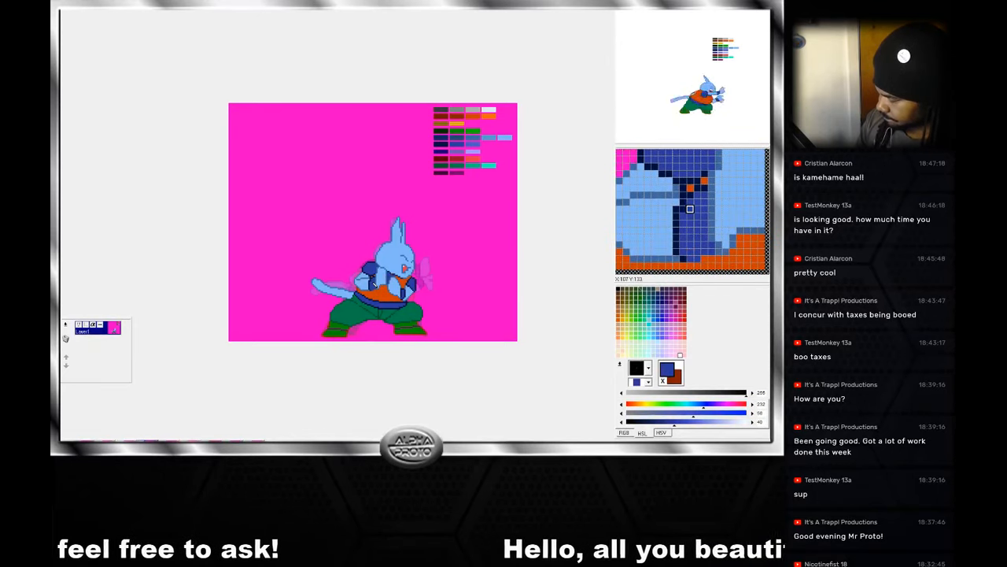
Draw a dark navy outlined wristband on the fifth pose's front arm, fill it with blue, and touch up the orange vest edge.
right_click(403, 292)
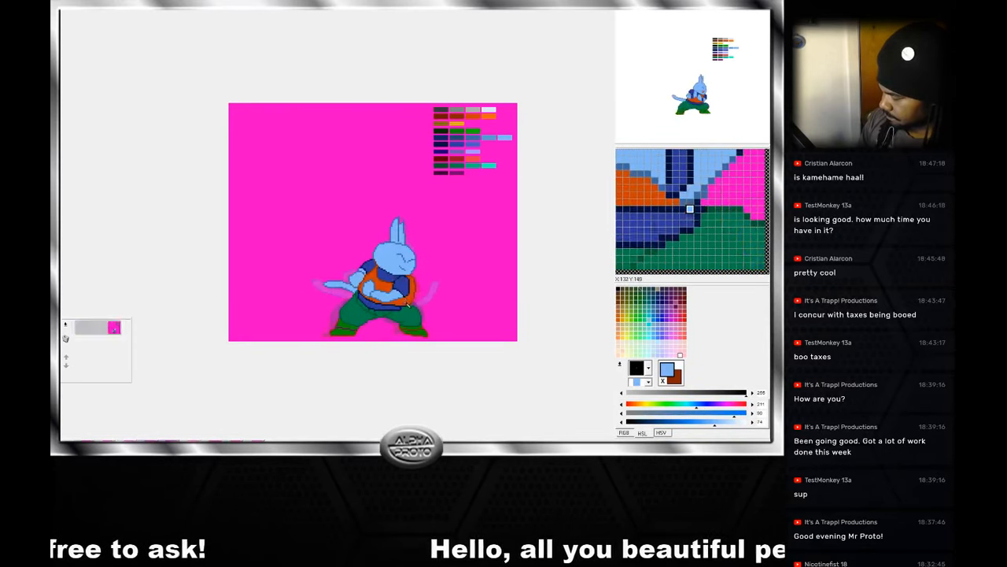
right_click(396, 288)
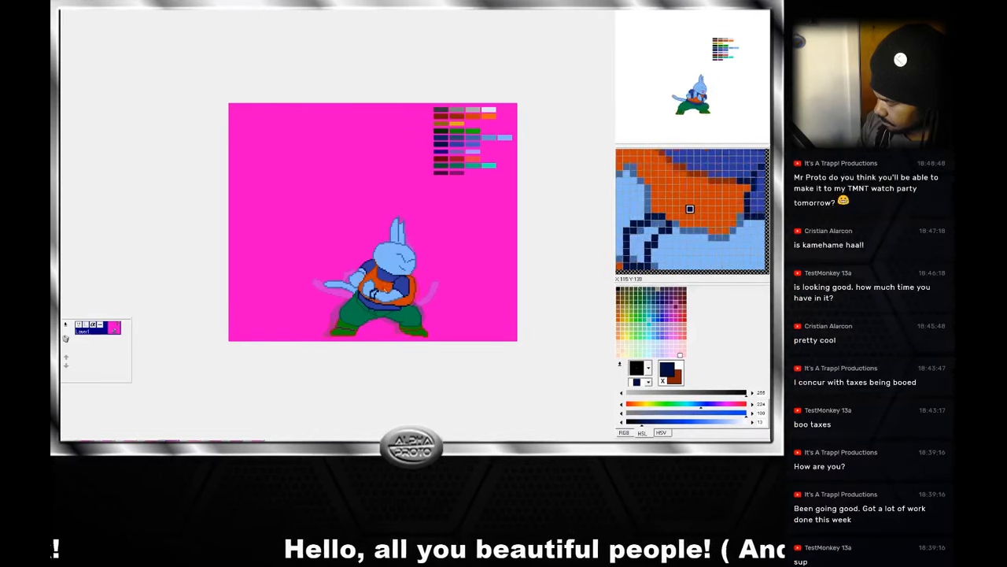
right_click(381, 295)
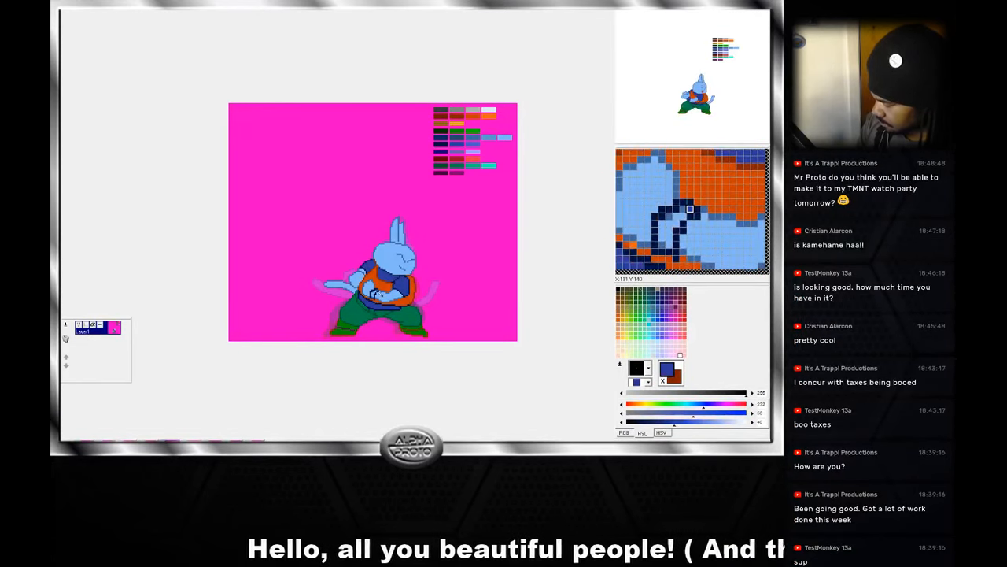
left_click_drag(378, 294, 377, 295)
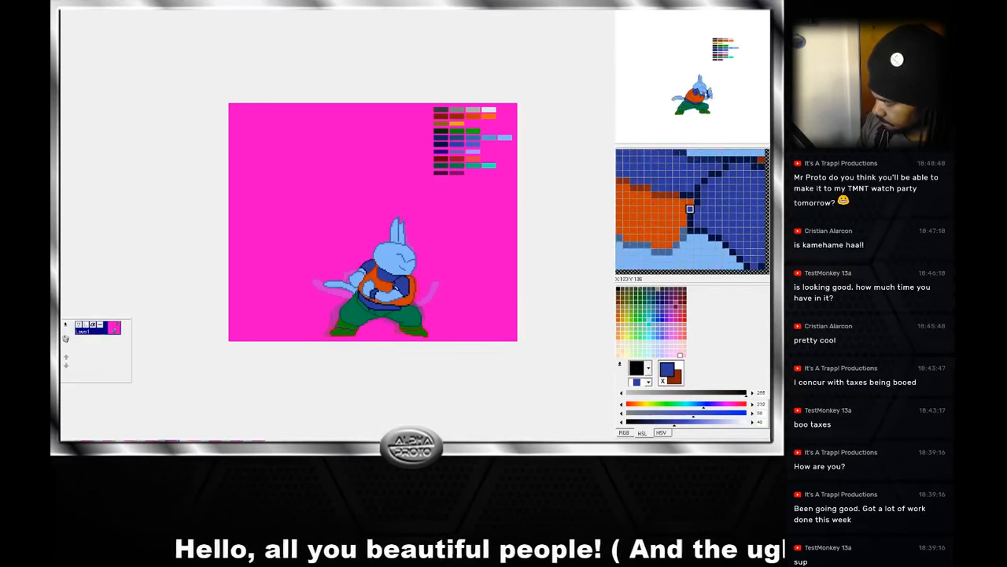
right_click(378, 302)
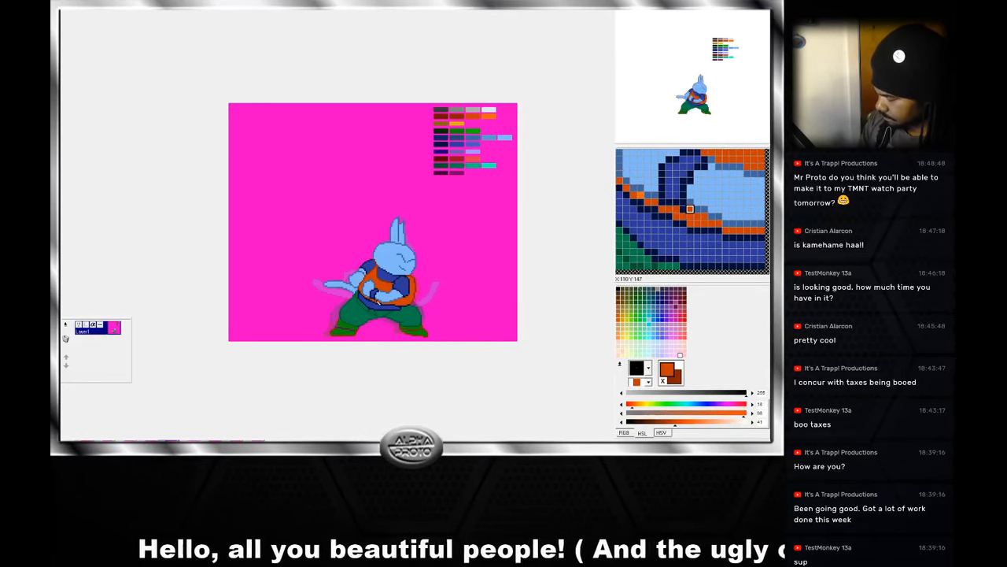
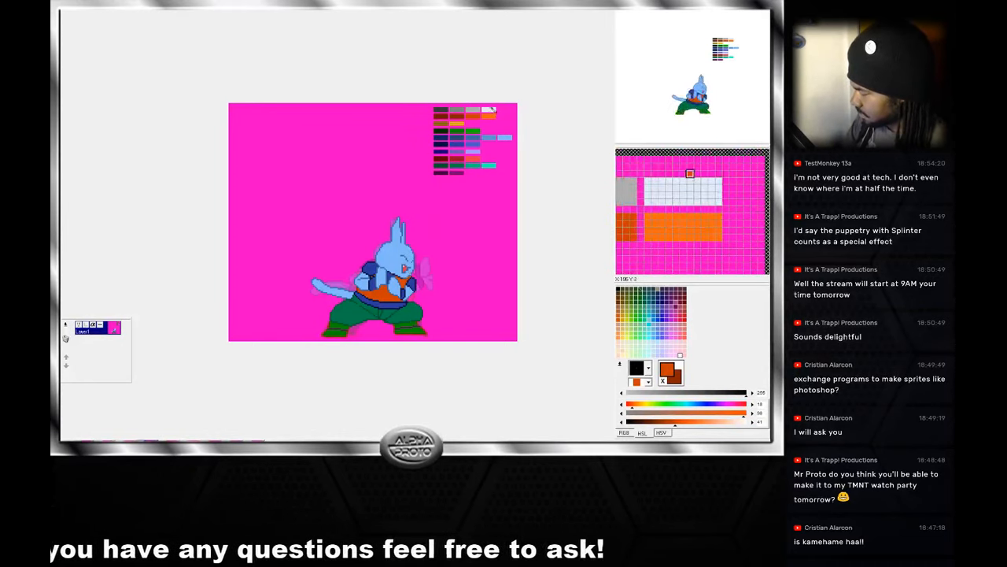
Touch up the open mouths of the second and third poses with coral, dark red and the outline blue.
right_click(473, 161)
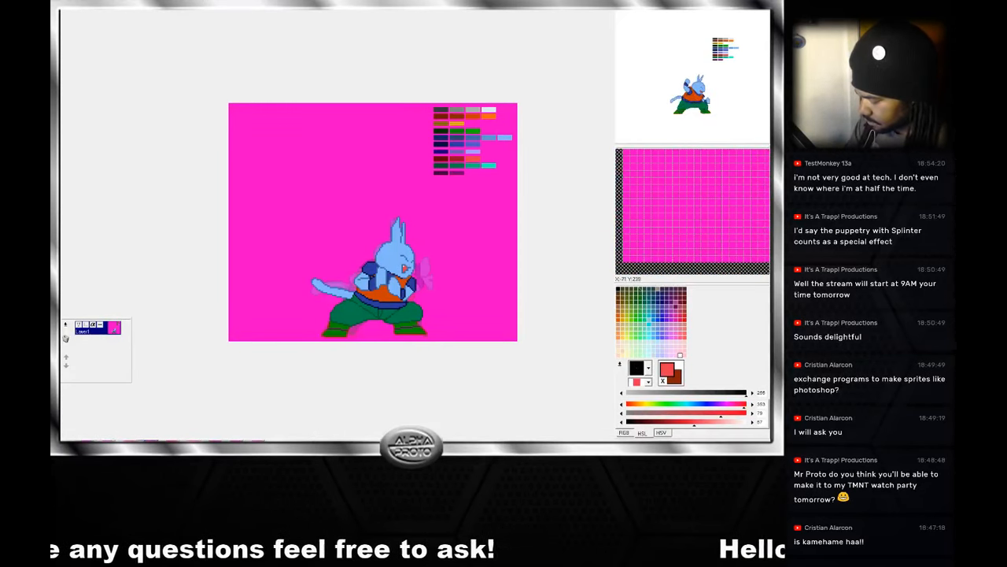
left_click(102, 443)
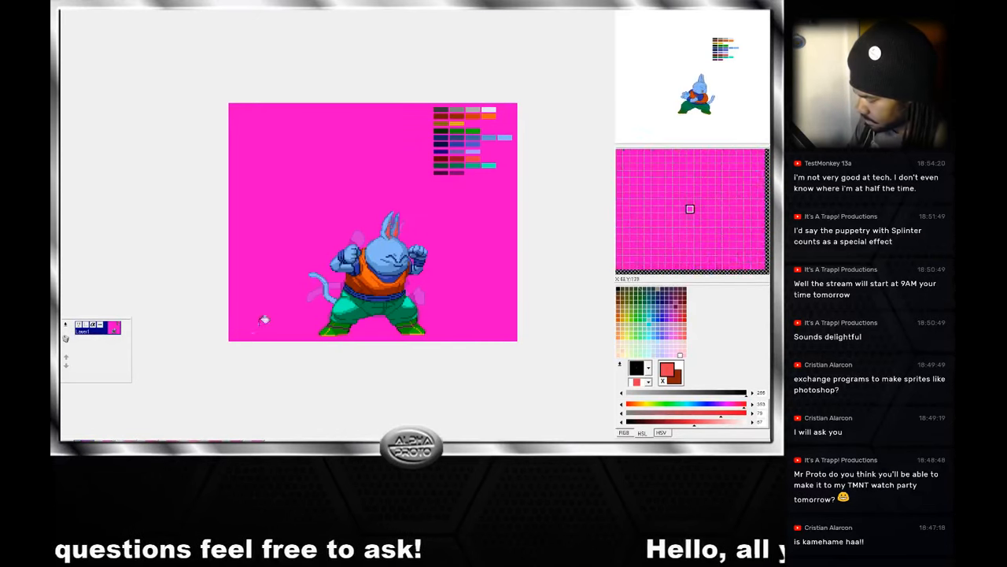
left_click(90, 441)
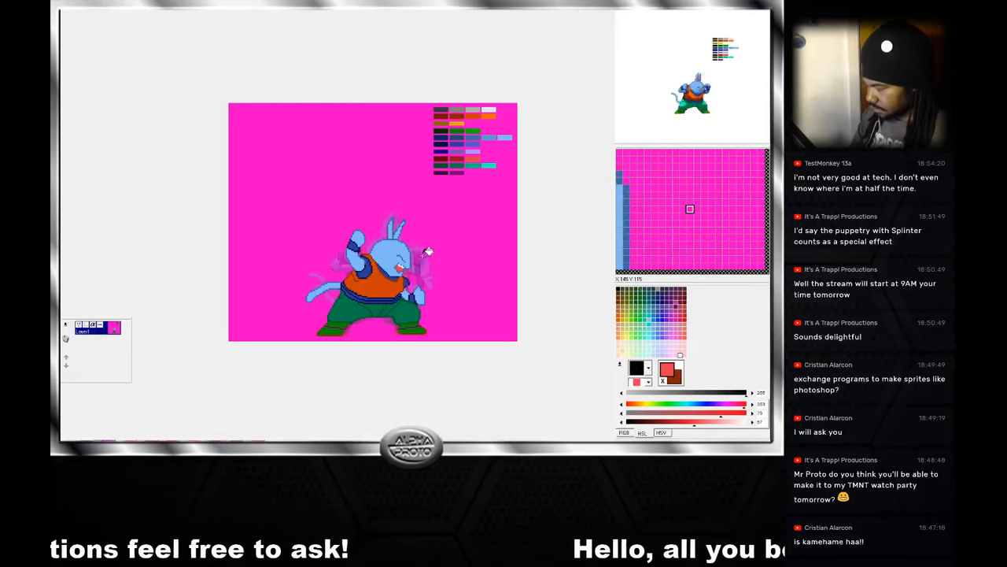
right_click(462, 155)
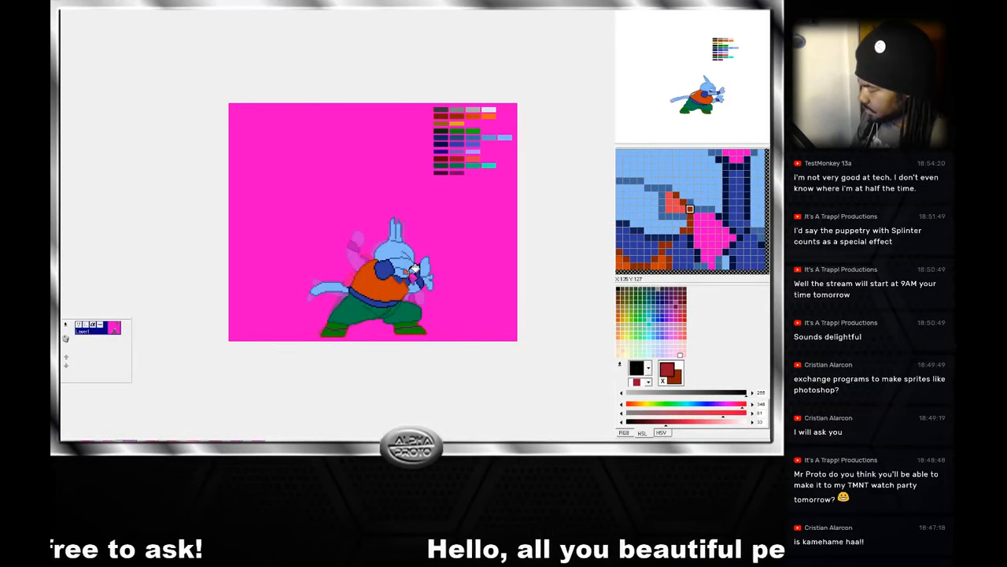
right_click(414, 268)
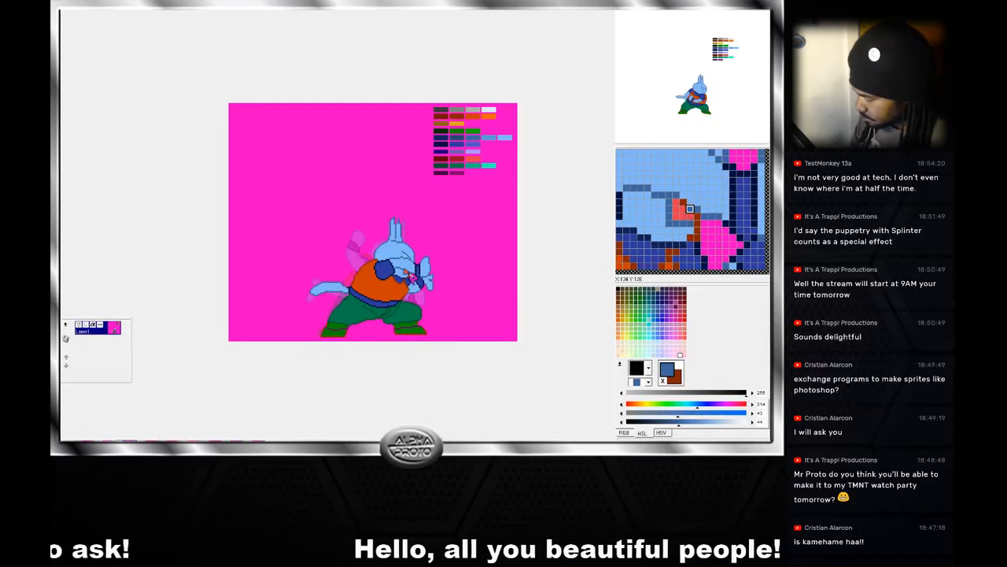
Paint the open mouth of the hands-drawn-back pose with a coral tongue and dark maroon interior, touching up the face in outline blue.
right_click(469, 159)
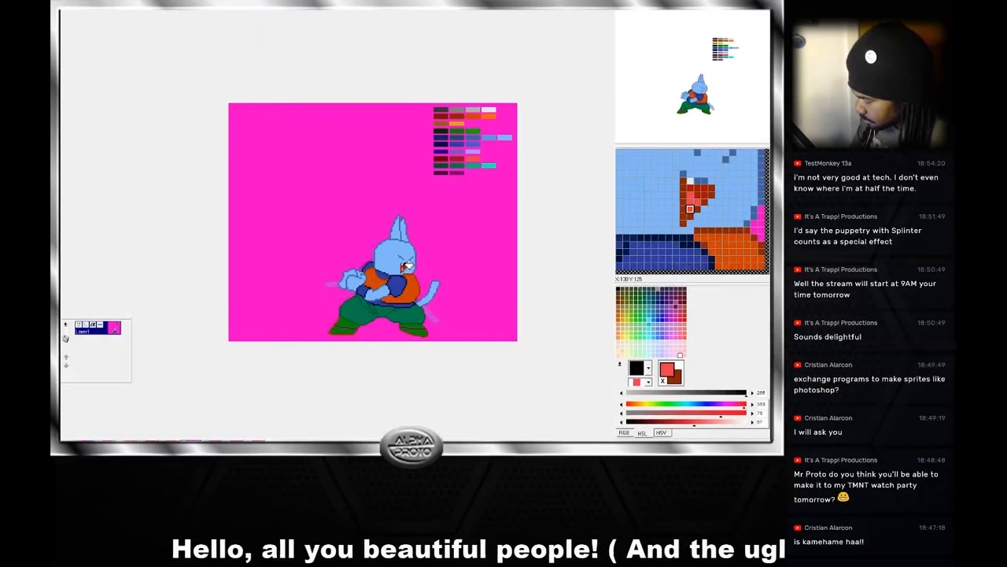
right_click(449, 156)
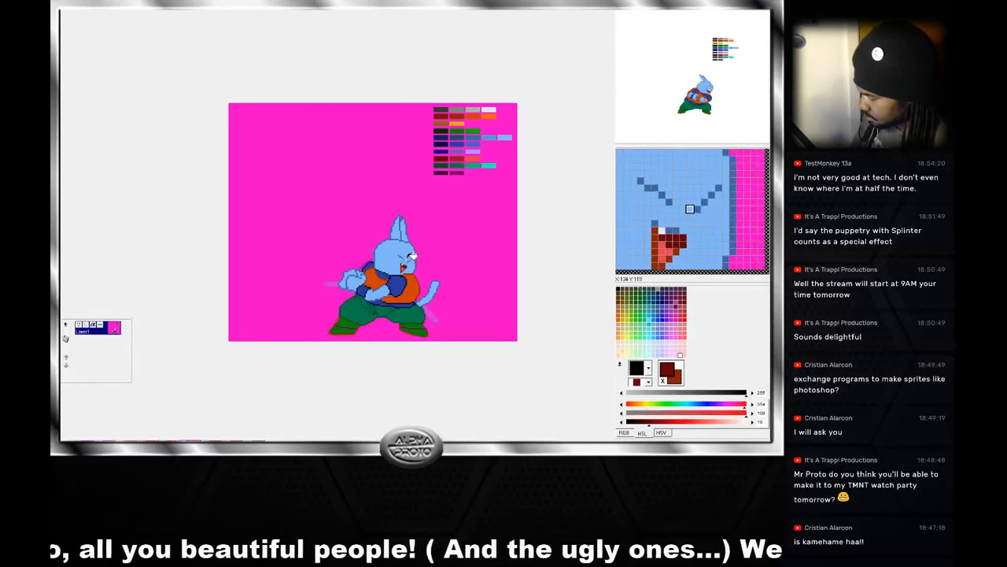
right_click(403, 231)
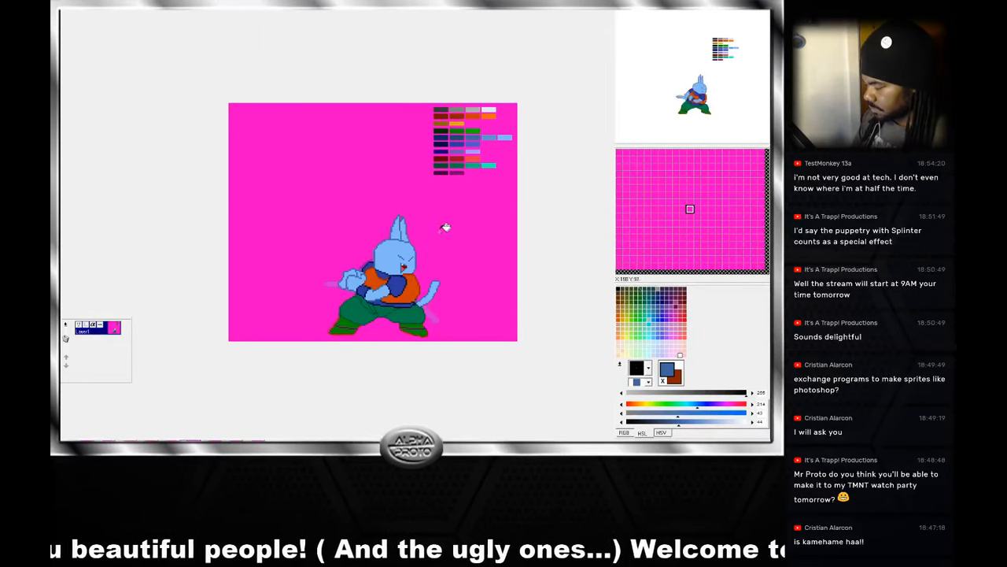
Refine the toothy grin of the forward-leaning pose, reworking the snout-side lip corner in brown, white and outline blue.
right_click(458, 165)
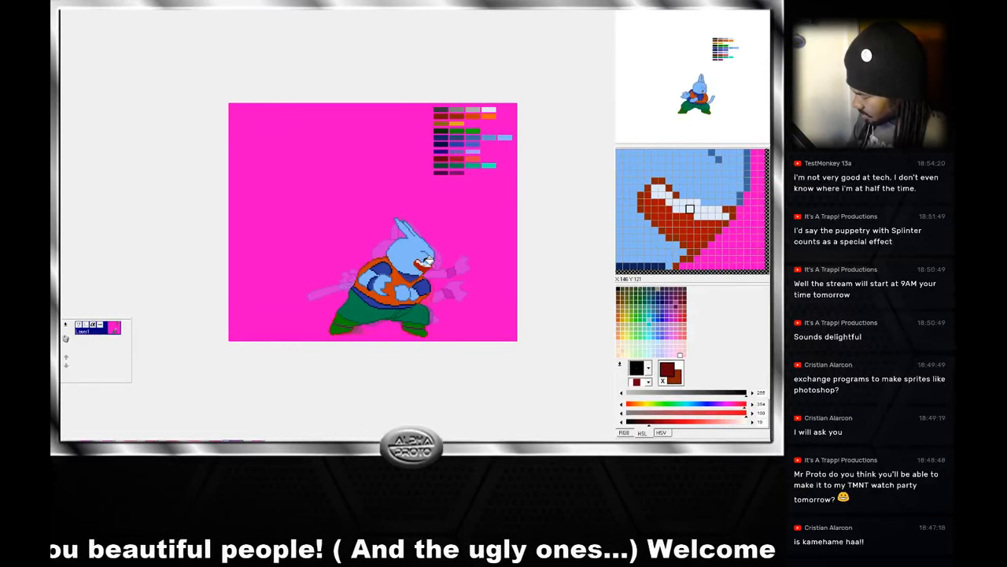
left_click(437, 254)
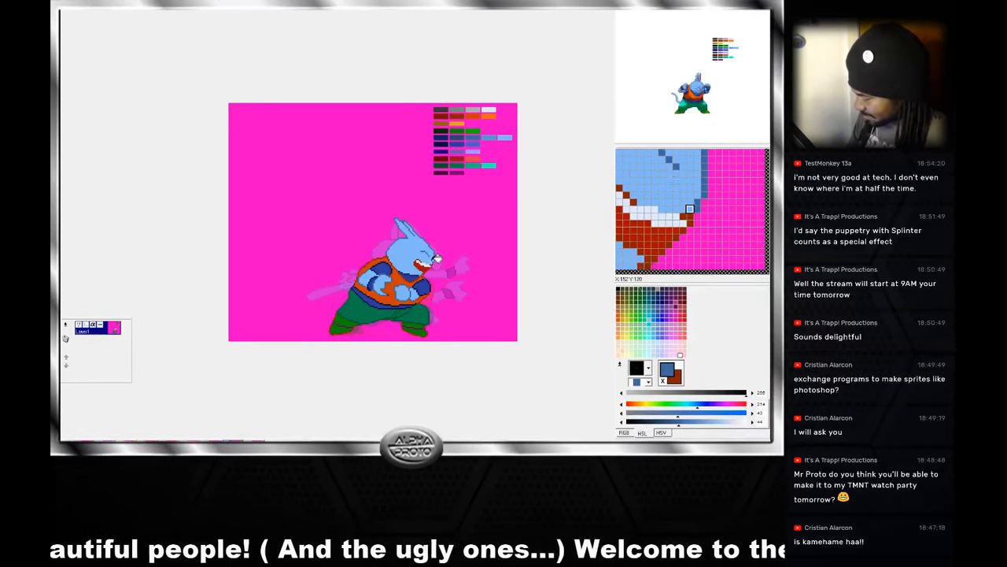
key("x")
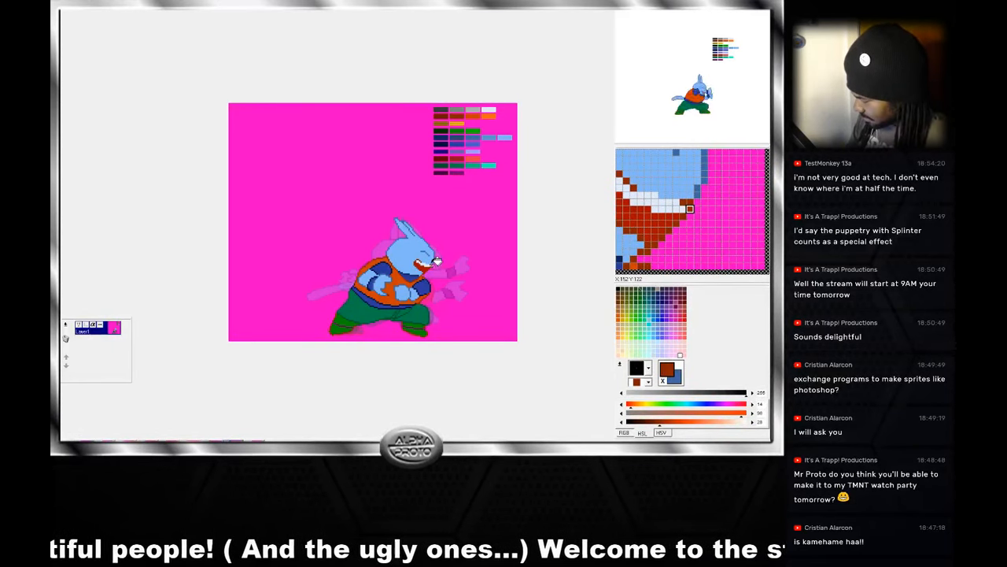
left_click(438, 260)
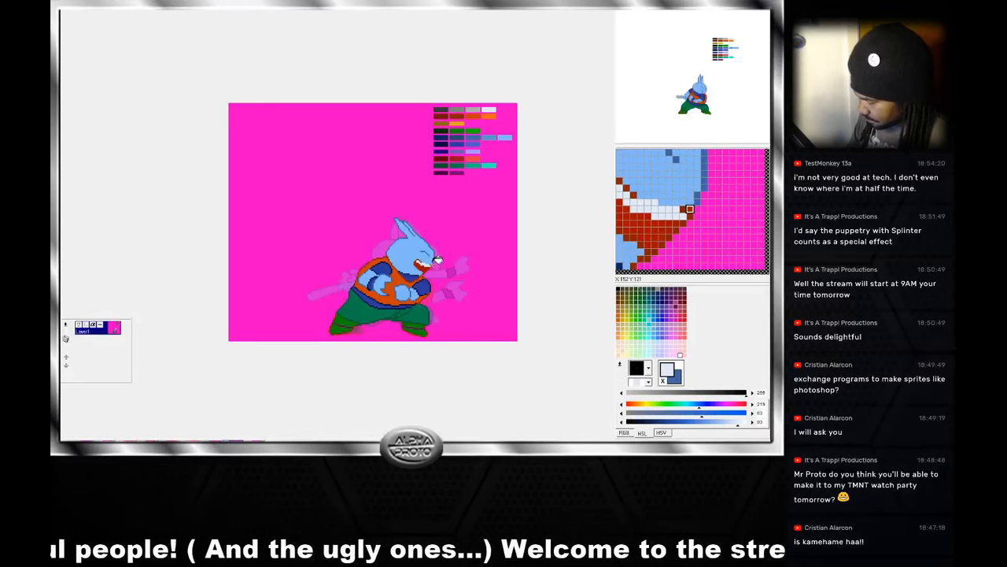
left_click(437, 263)
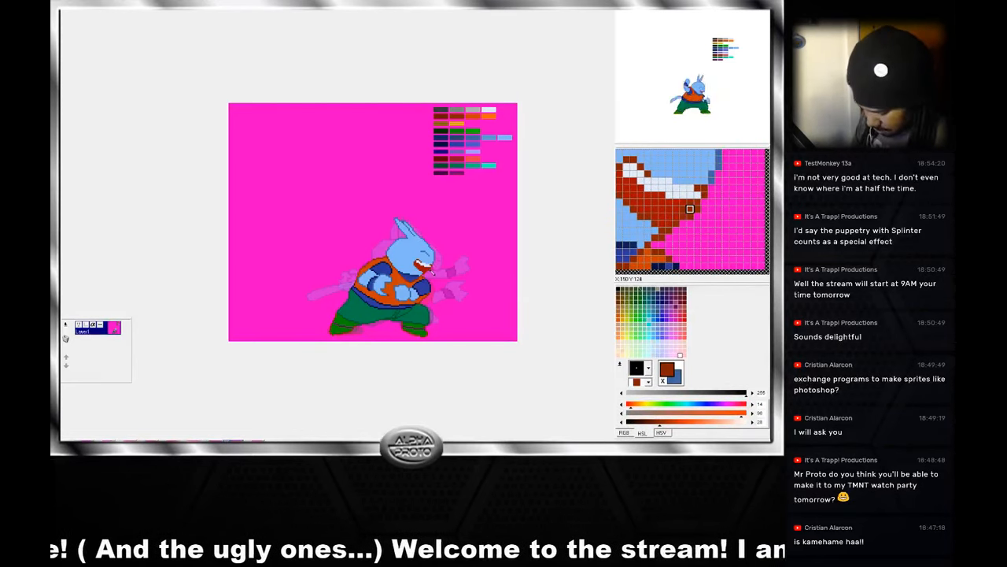
key("x")
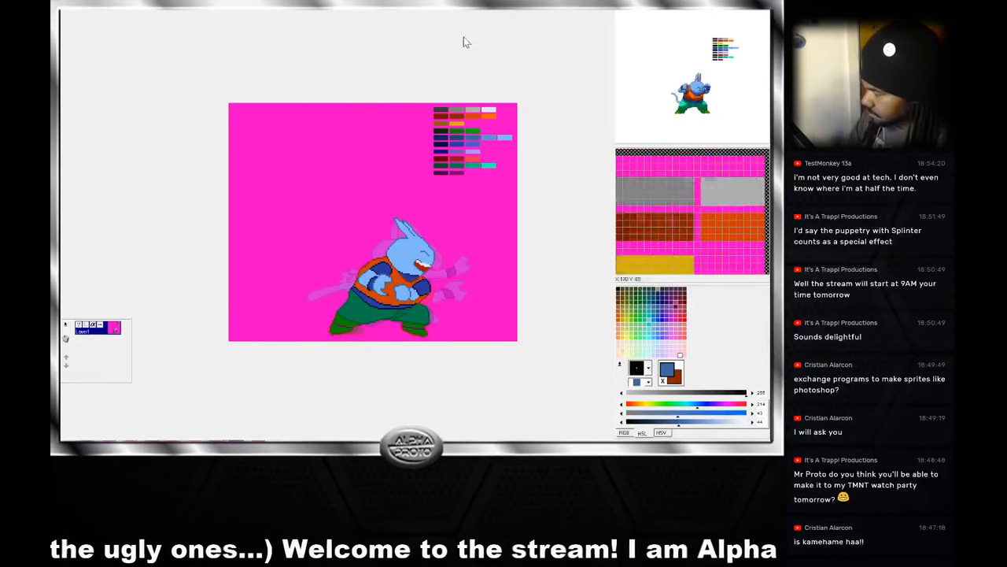
right_click(460, 159)
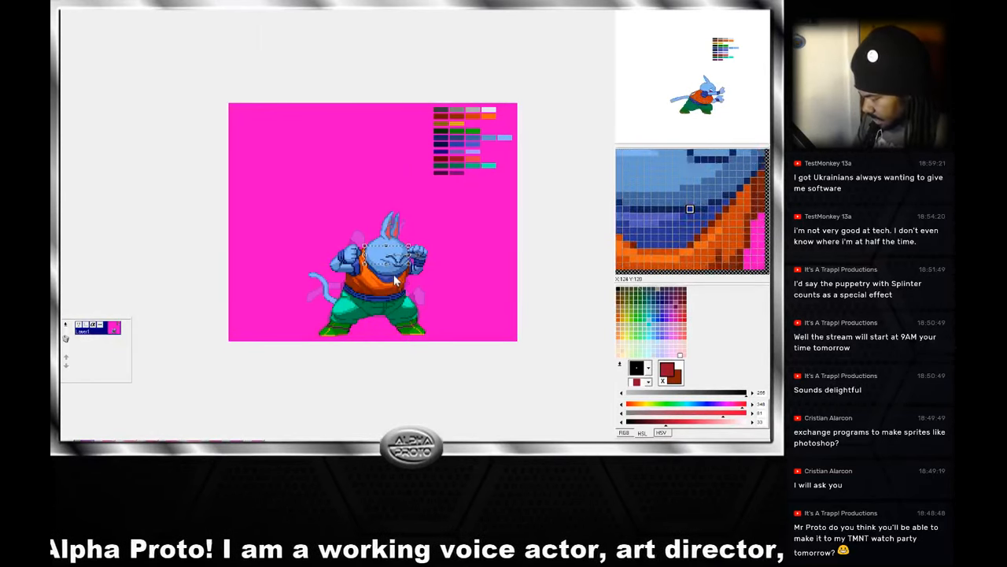
Place the eye area copied from the shaded first pose above the second pose's head, and shift it down slightly.
left_click(106, 443)
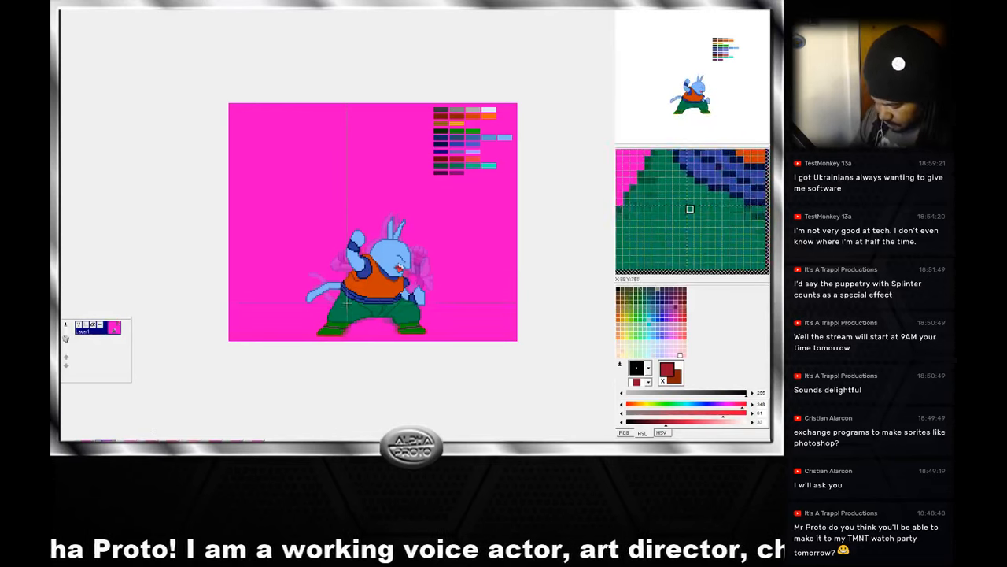
left_click_drag(401, 252, 347, 187)
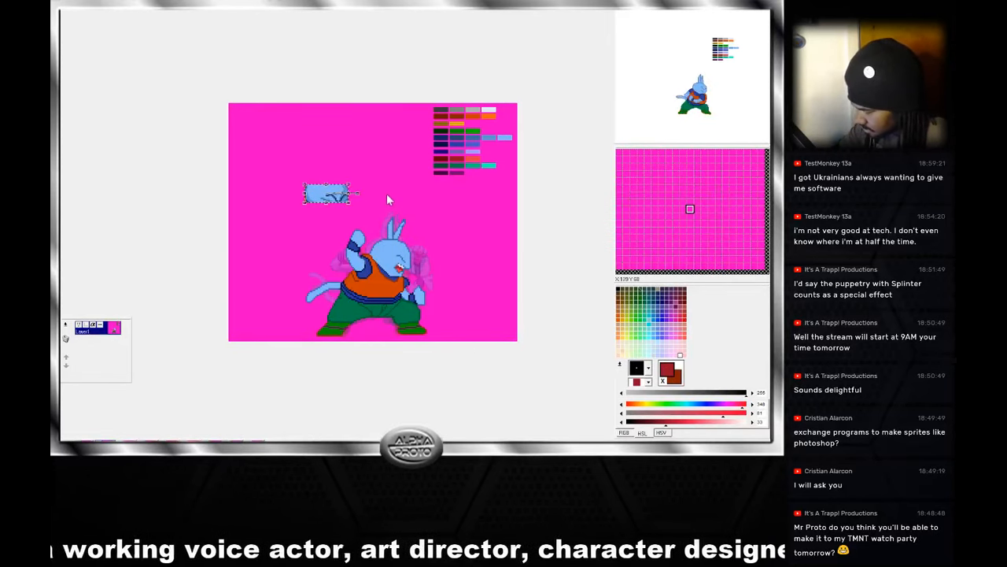
left_click(382, 192)
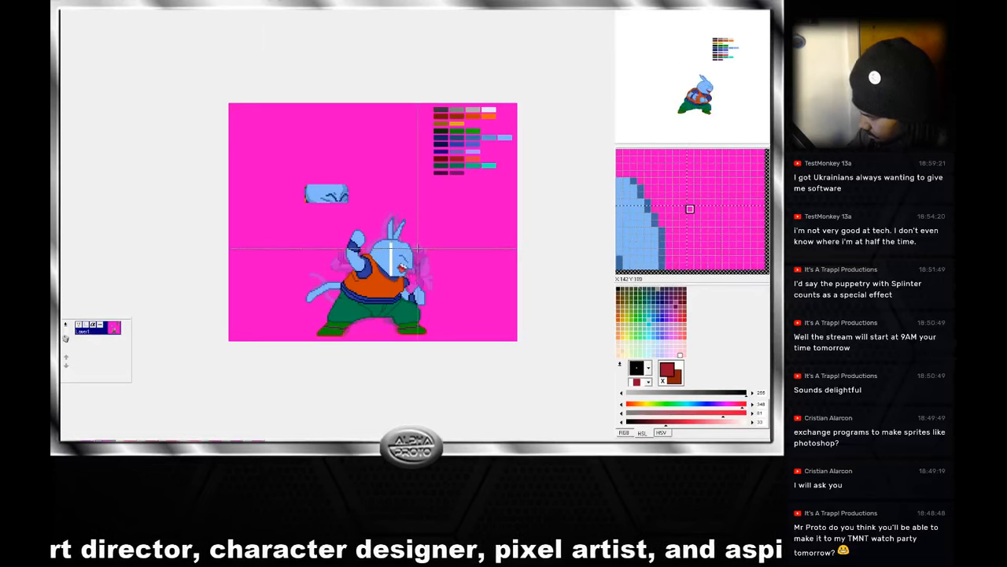
mouse_move(349, 183)
left_mouse_down()
mouse_move(304, 211)
mouse_move(402, 192)
mouse_move(400, 272)
mouse_move(335, 192)
left_mouse_up()
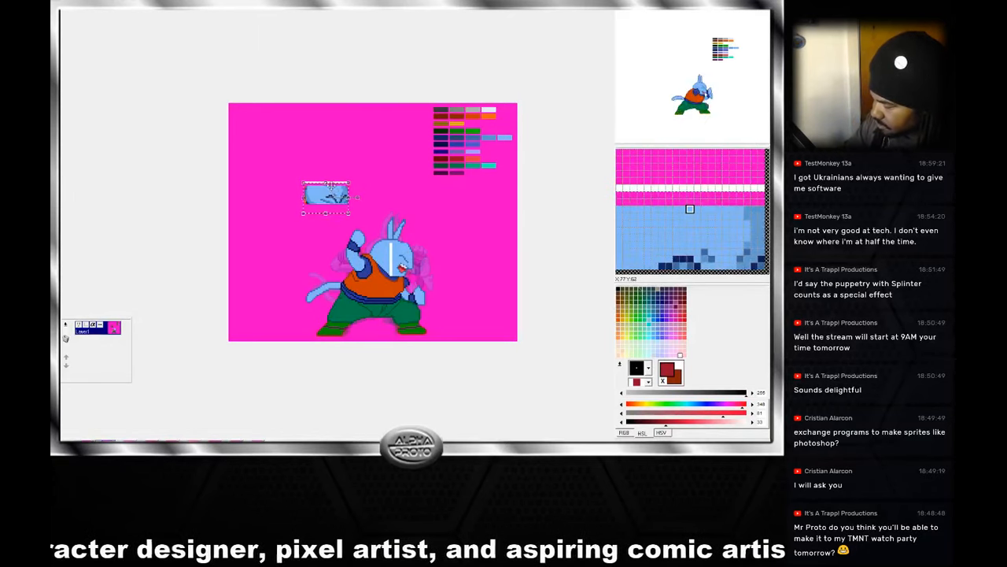
left_click(367, 172)
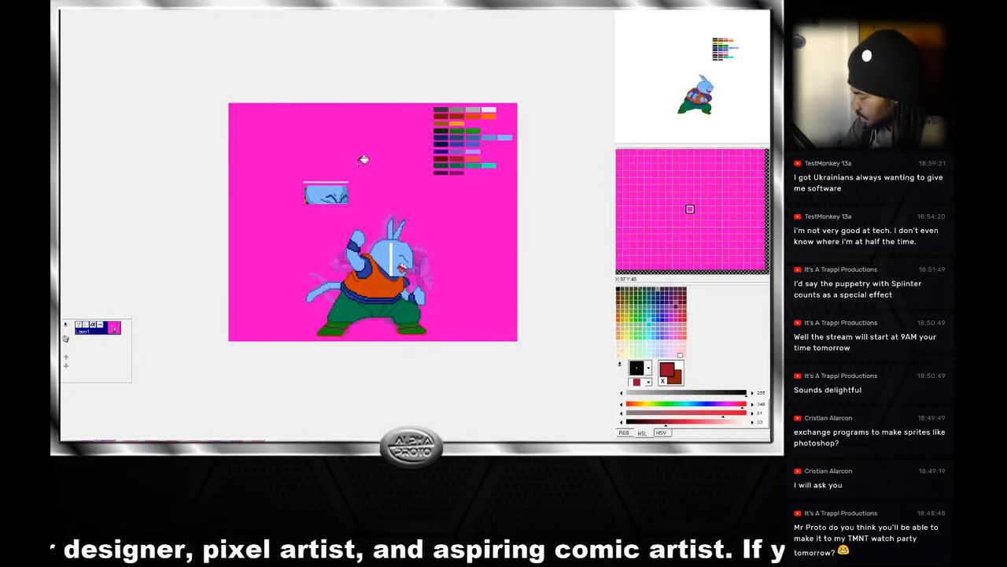
Remove the copied eye patch above the raised-fist pose's head and fill its area with the background magenta.
left_click(362, 163)
right_click(365, 167)
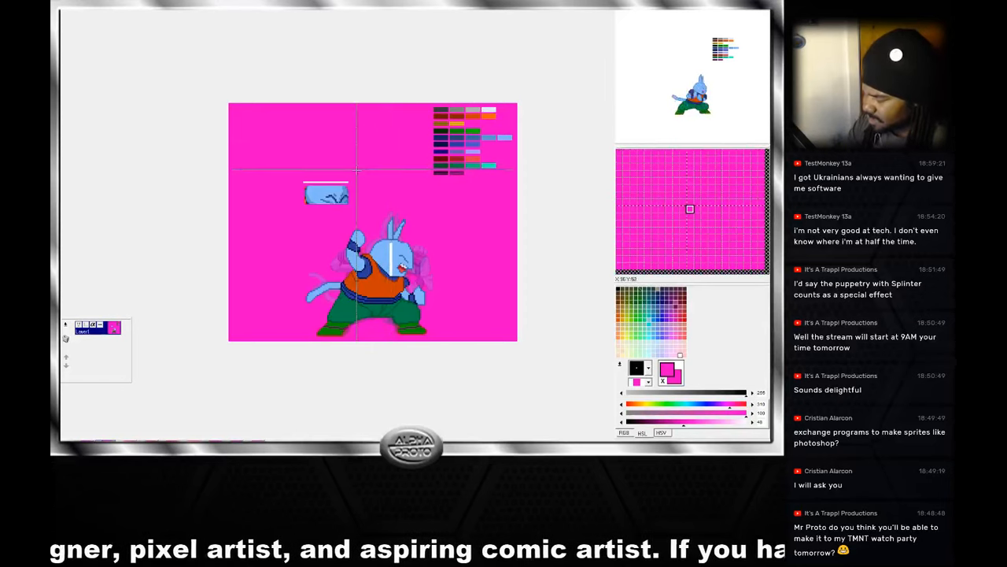
left_click_drag(355, 178, 299, 209)
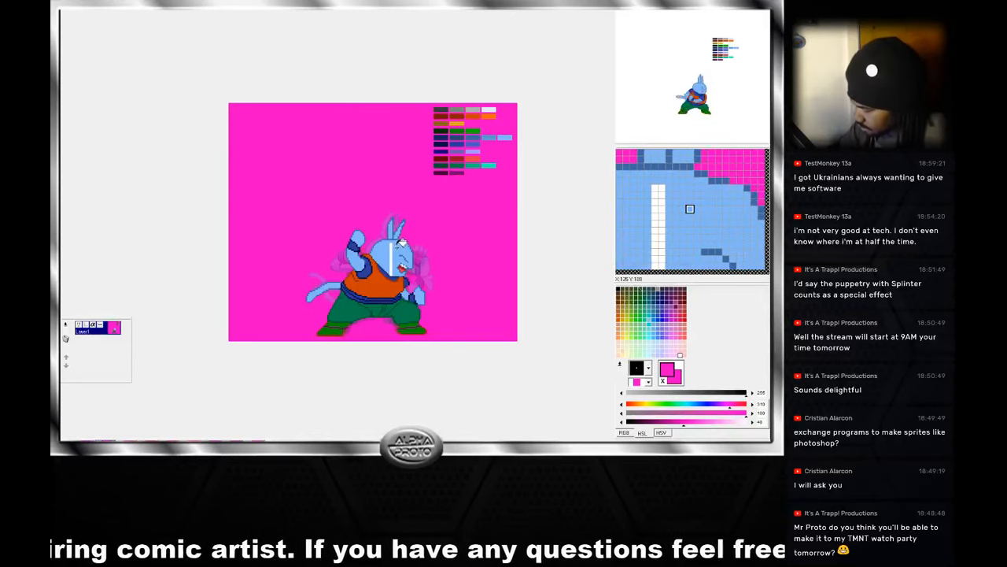
Fill the white strip on the raised-fist pose's head with light blue and touch up the brow area in outline blue.
right_click(400, 241)
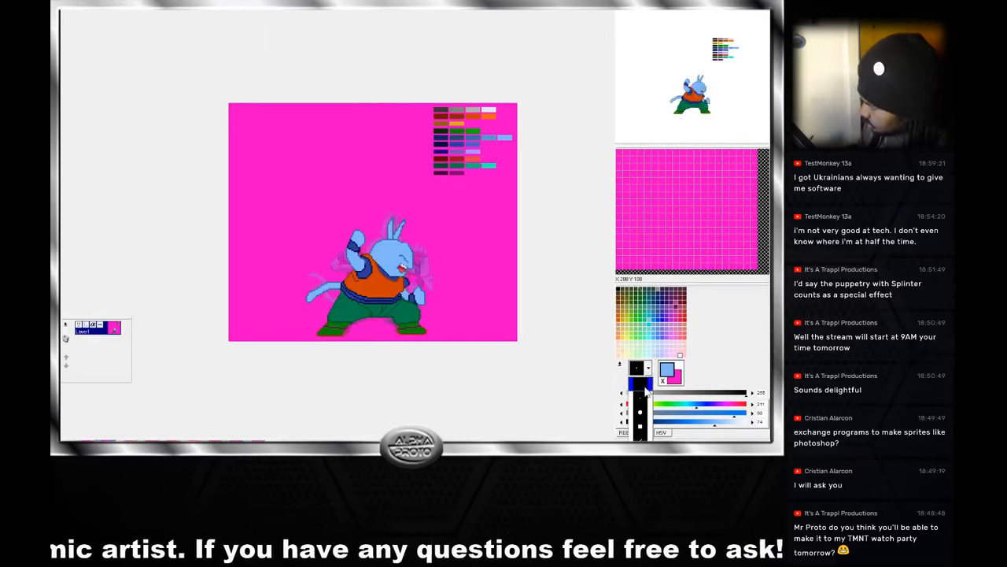
right_click(415, 256)
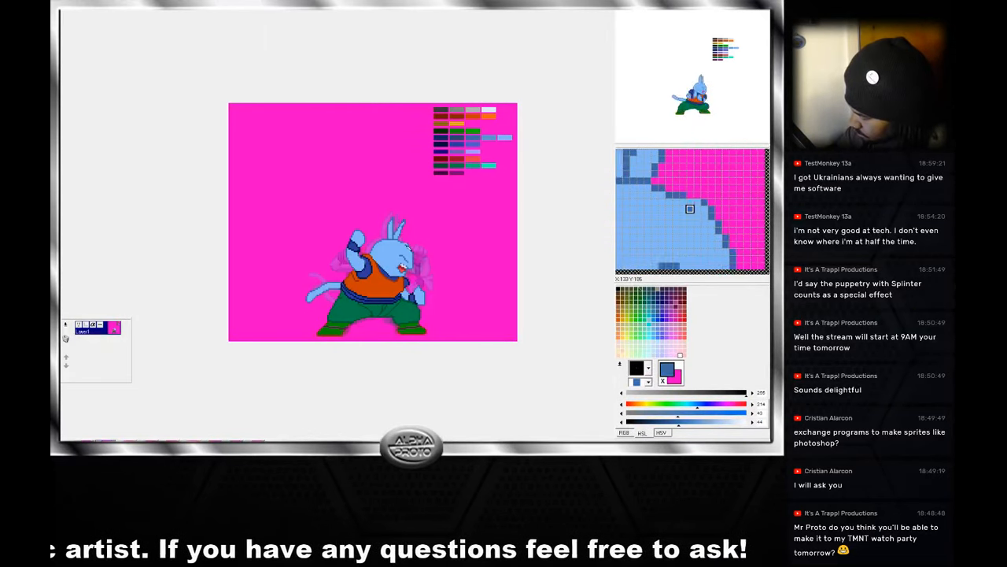
left_click_drag(409, 245, 404, 244)
right_click(405, 246)
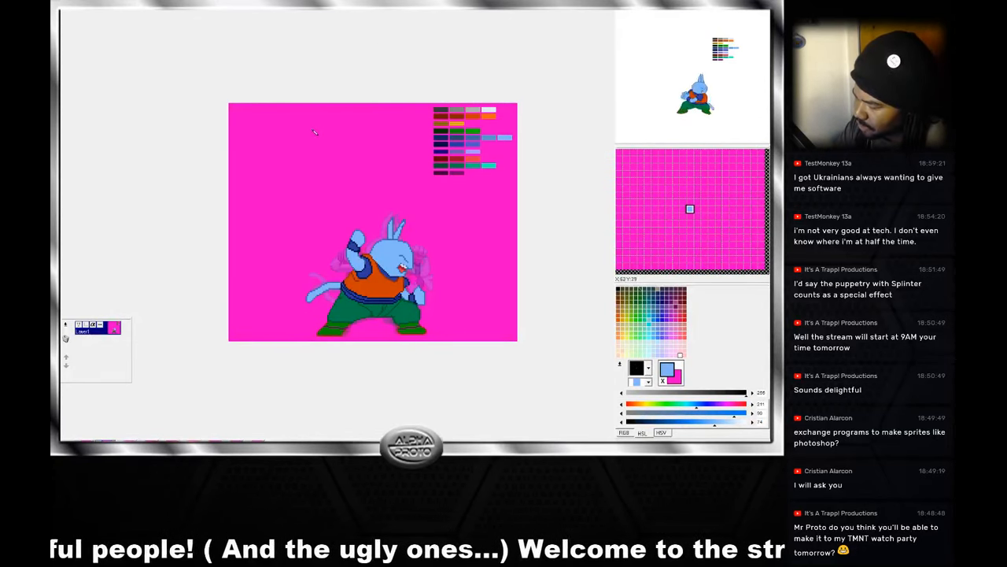
Sketch a light blue loop on the empty background, rotate it a quarter turn and squash it narrower horizontally.
mouse_move(314, 116)
left_mouse_down()
mouse_move(277, 177)
mouse_move(315, 112)
left_mouse_up()
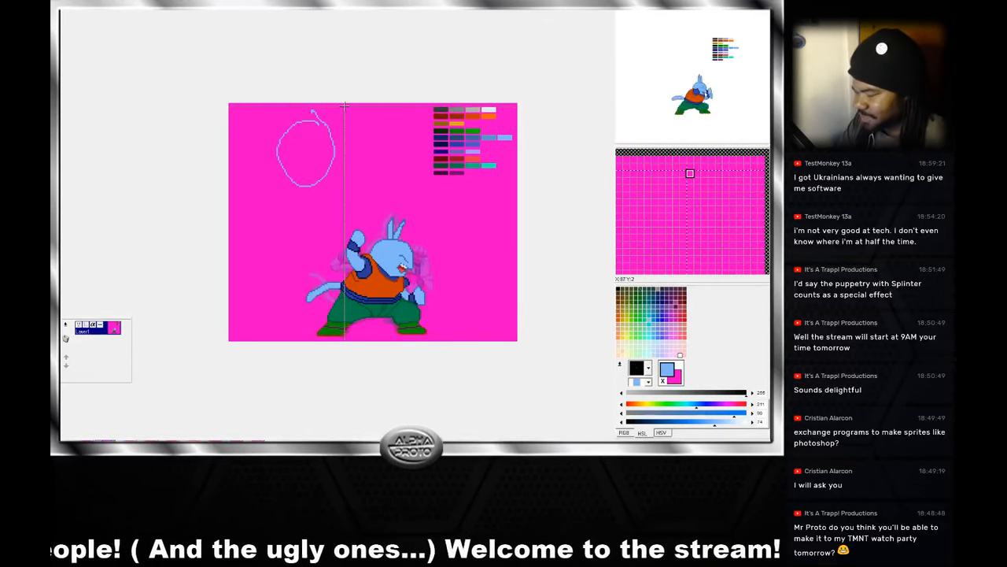
left_click_drag(344, 104, 260, 203)
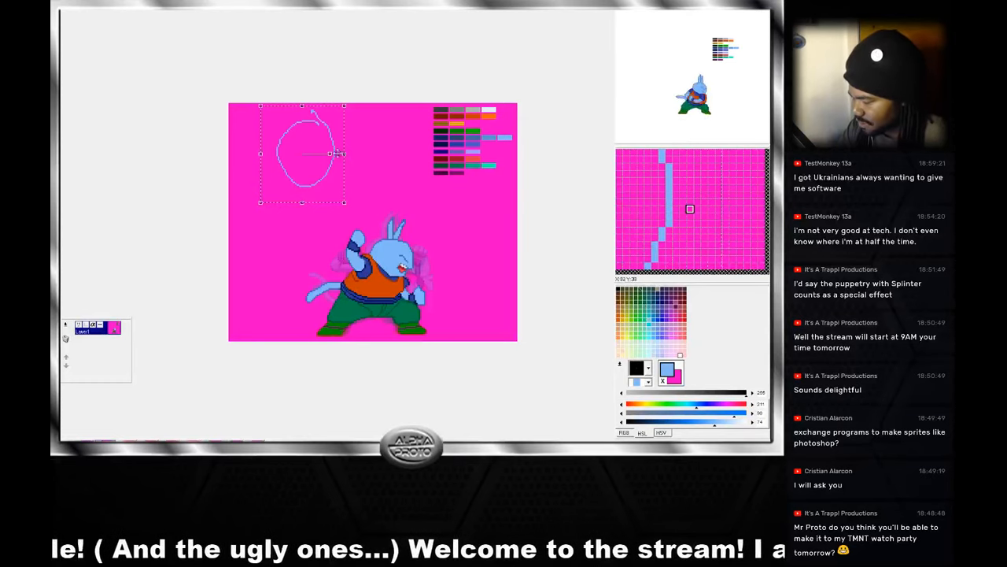
left_click_drag(337, 153, 302, 119)
left_click(363, 116)
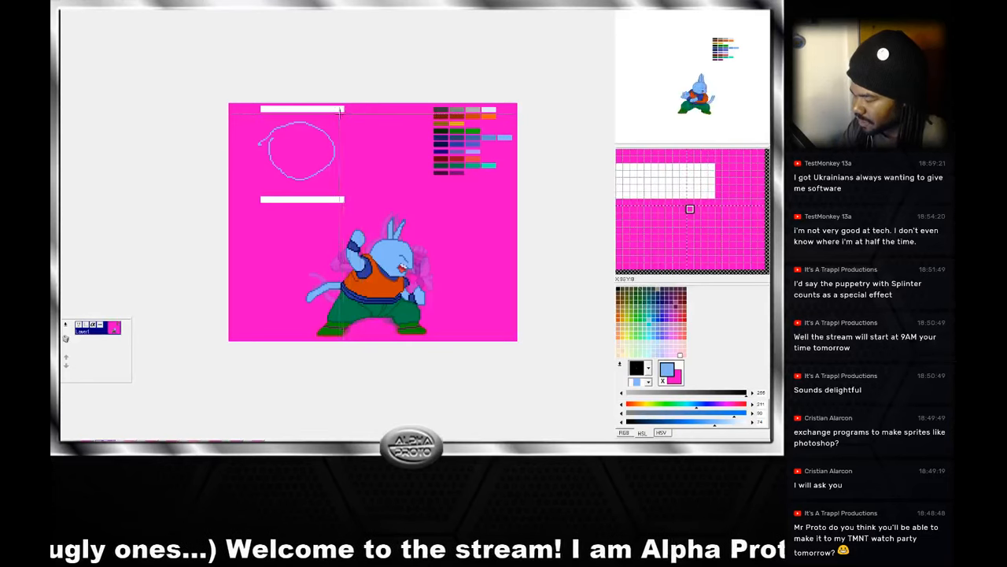
left_click_drag(264, 189, 256, 189)
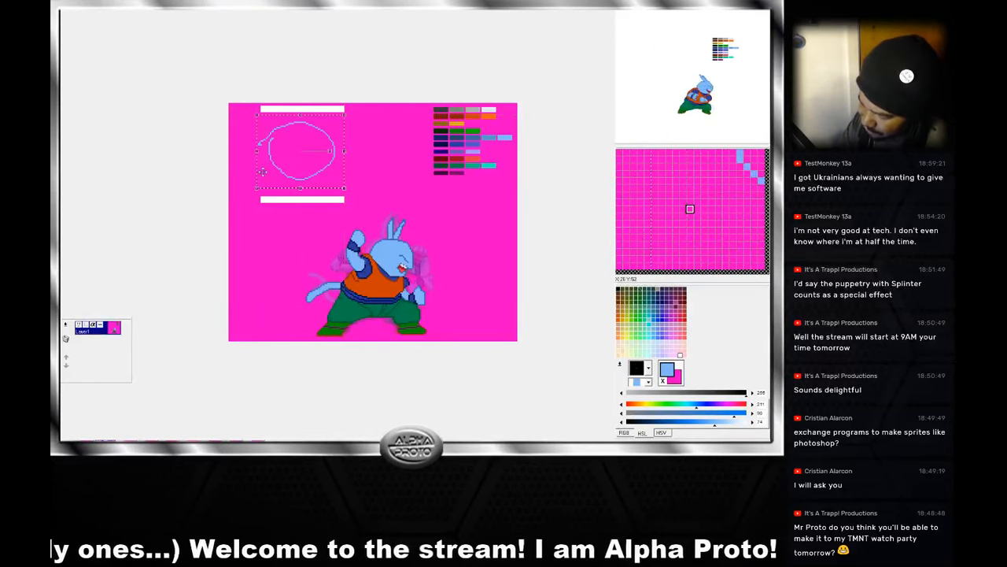
left_click_drag(344, 151, 302, 151)
left_click(304, 152)
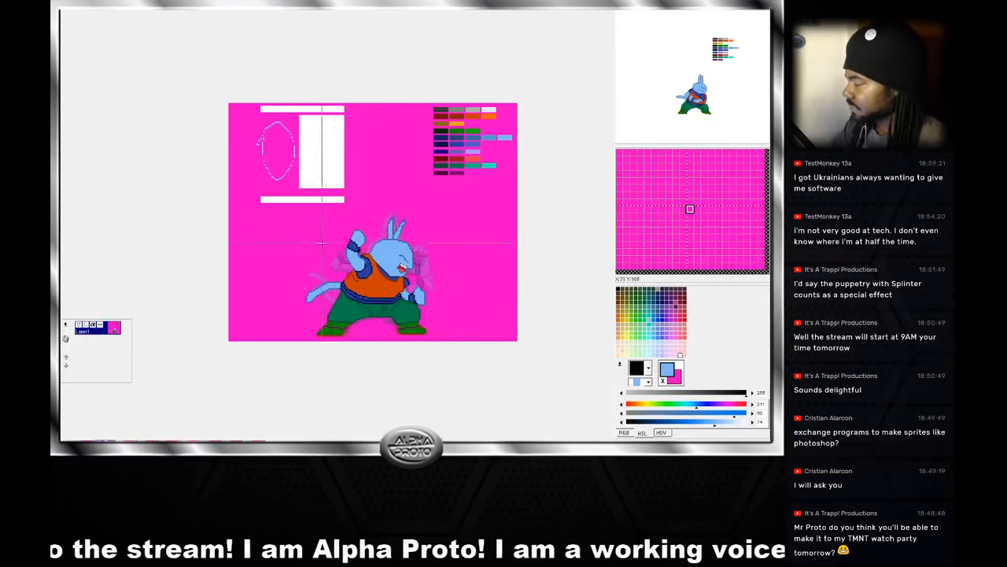
Delete the area holding the test loop and its white gaps, and refill it with background magenta.
left_click_drag(327, 117, 230, 104)
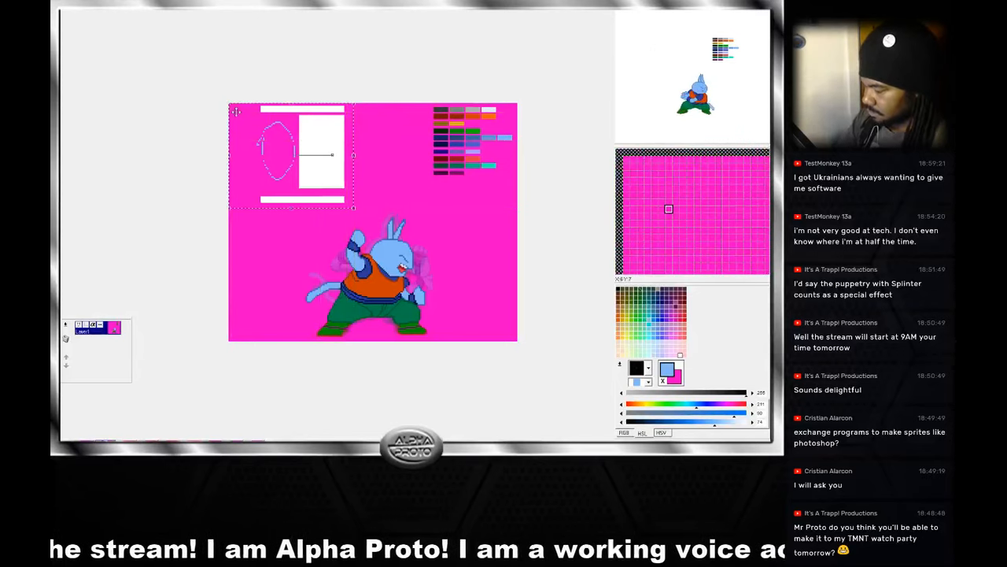
key("Delete")
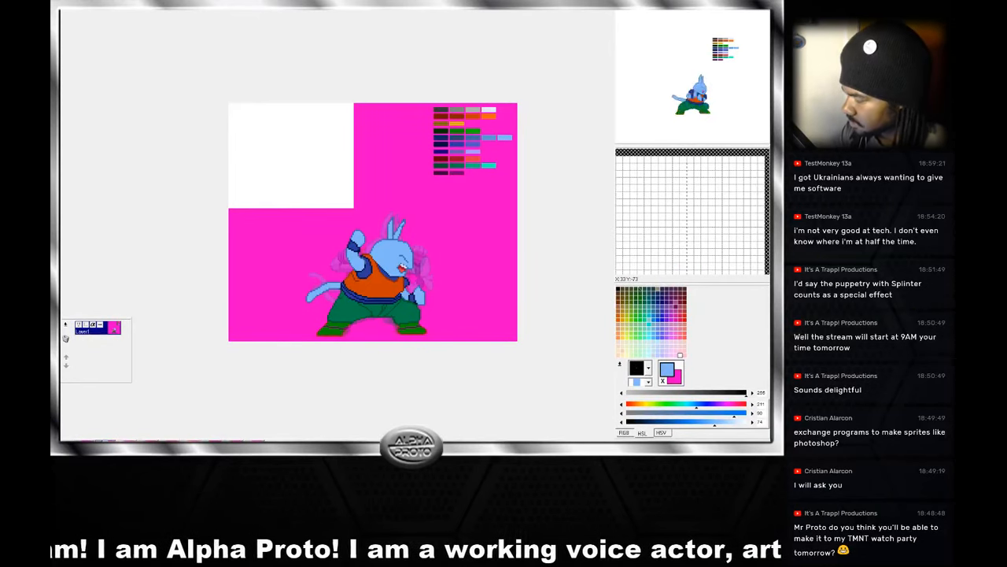
right_click(375, 137)
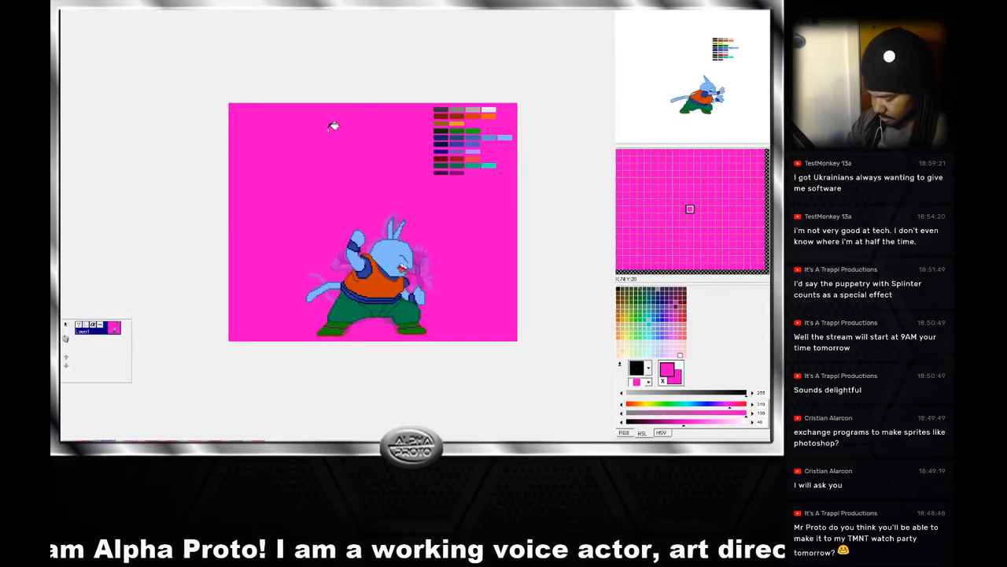
Save the work as a PNG with alpha channel.
key("ctrl+s")
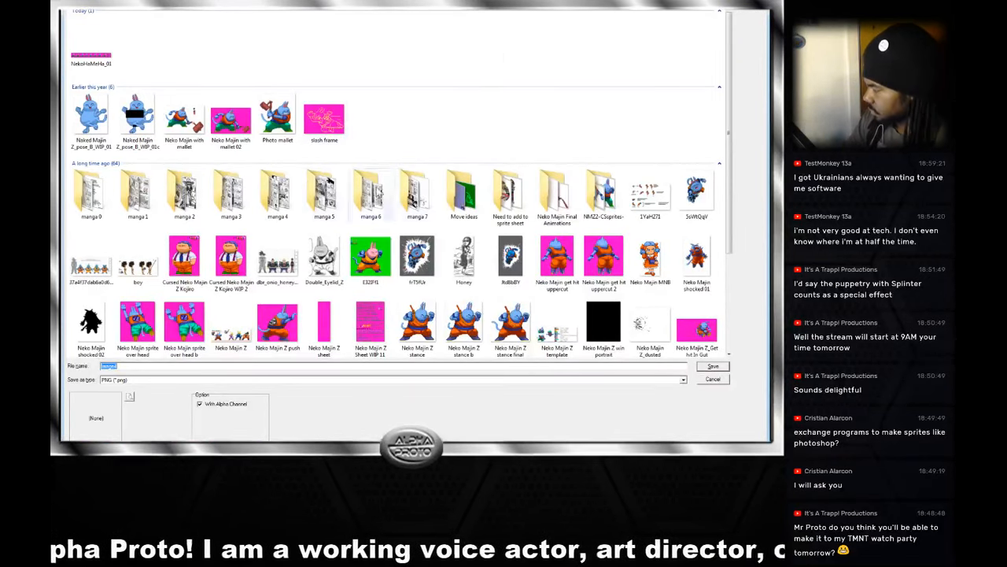
left_click_drag(731, 159, 725, 192)
left_click(713, 366)
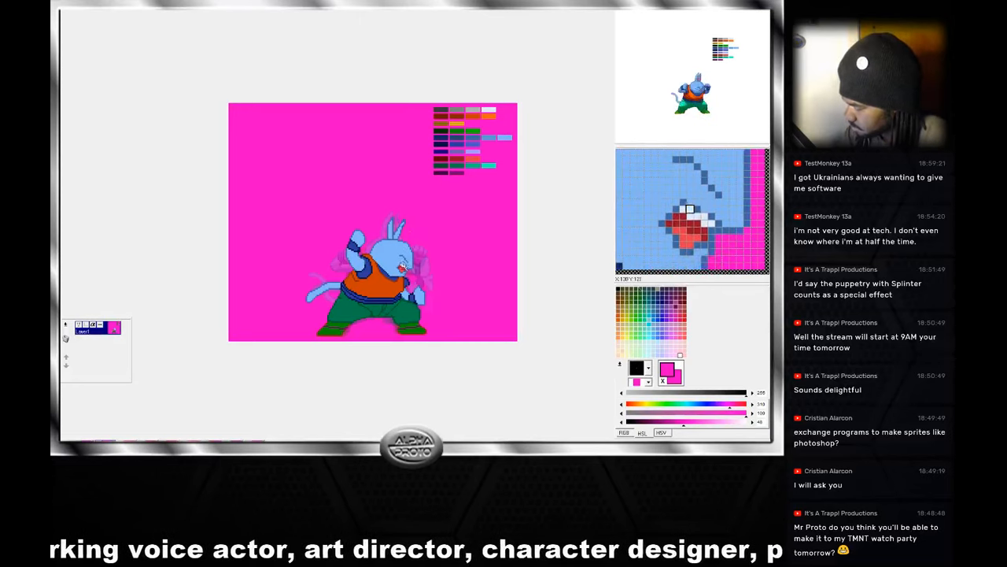
Enlarge the canvas and flip between the raised-fist pose and its neighbouring frames to compare their belts and poses.
left_click(338, 301)
left_click(338, 301)
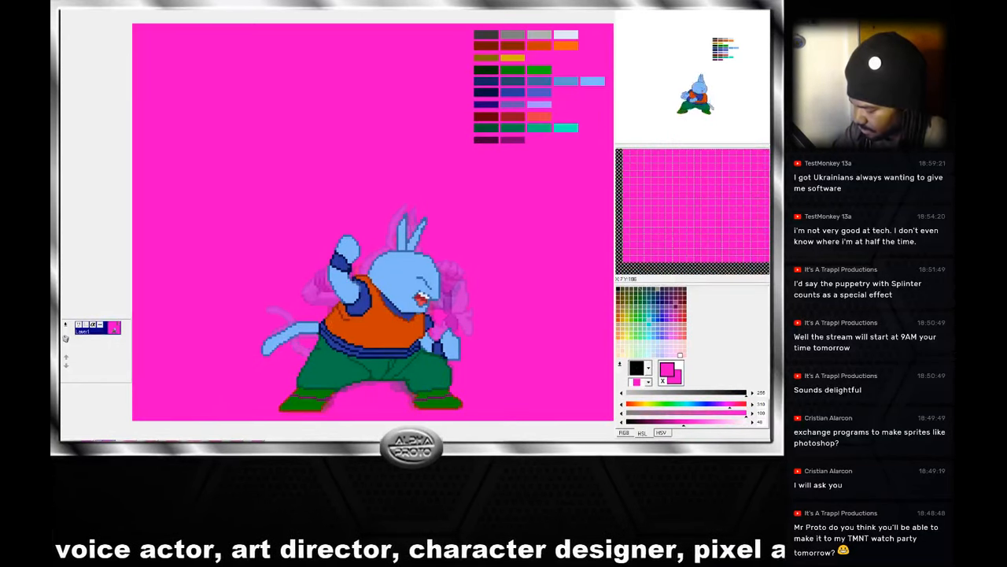
left_click(95, 442)
left_click(137, 443)
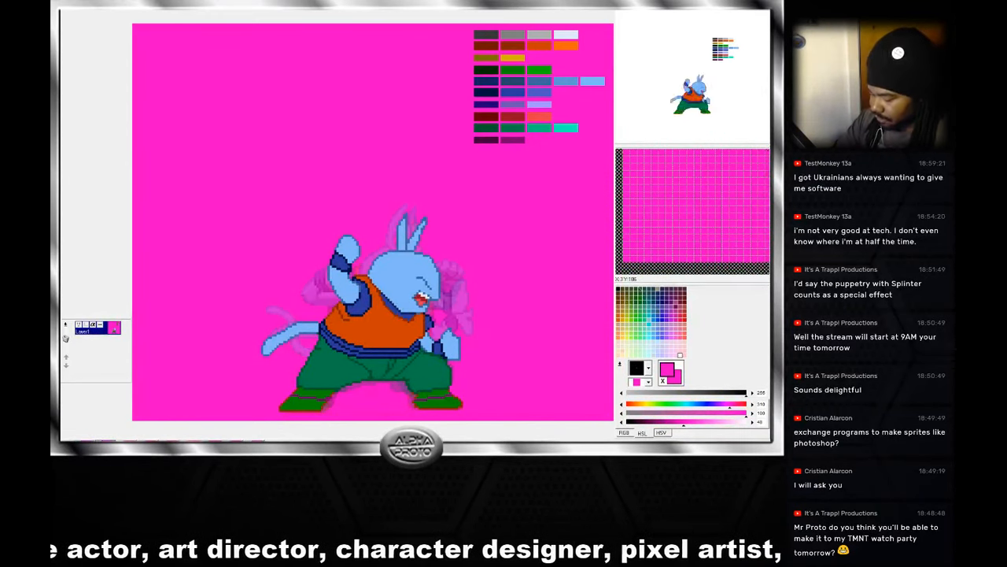
left_click(126, 442)
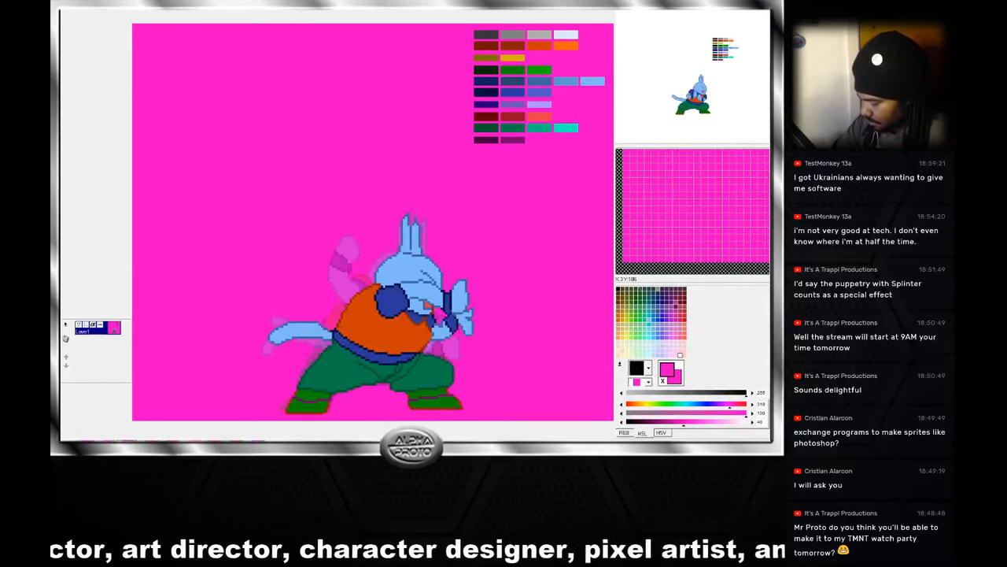
left_click(105, 442)
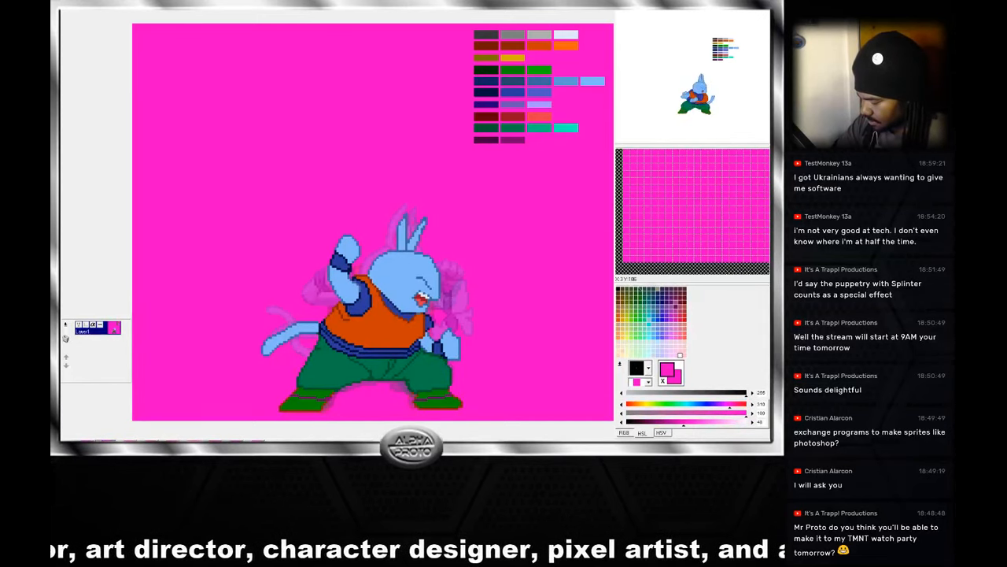
left_click(126, 442)
left_click(85, 443)
left_click(106, 442)
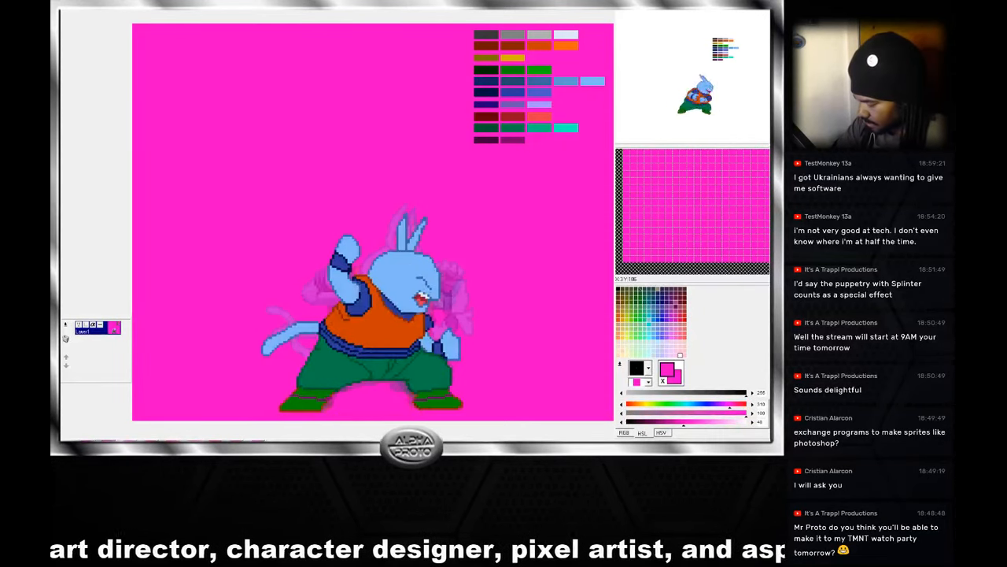
Draw dark navy fold lines along the blue belt of the pose with its hands held forward at the face.
left_click(127, 442)
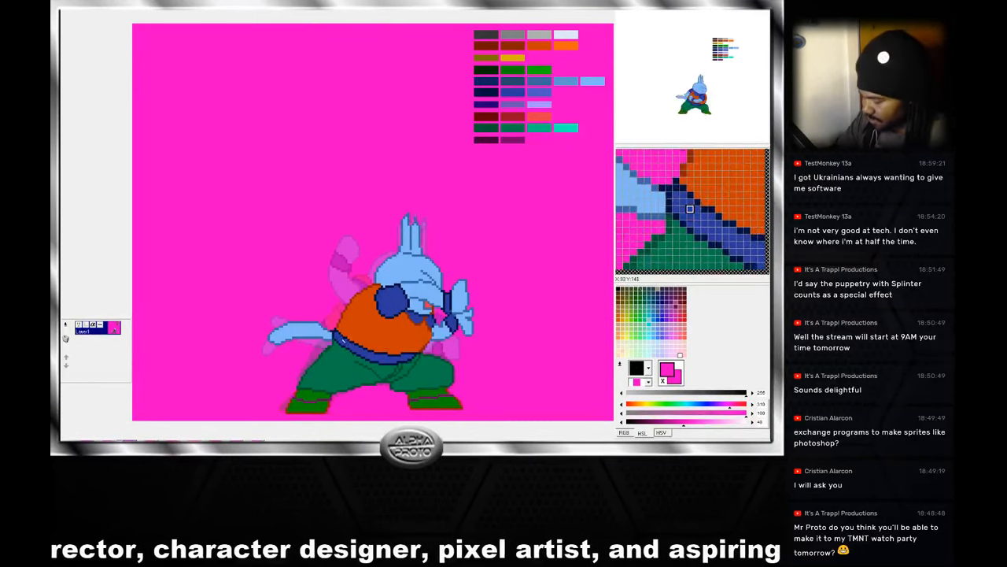
right_click(335, 334)
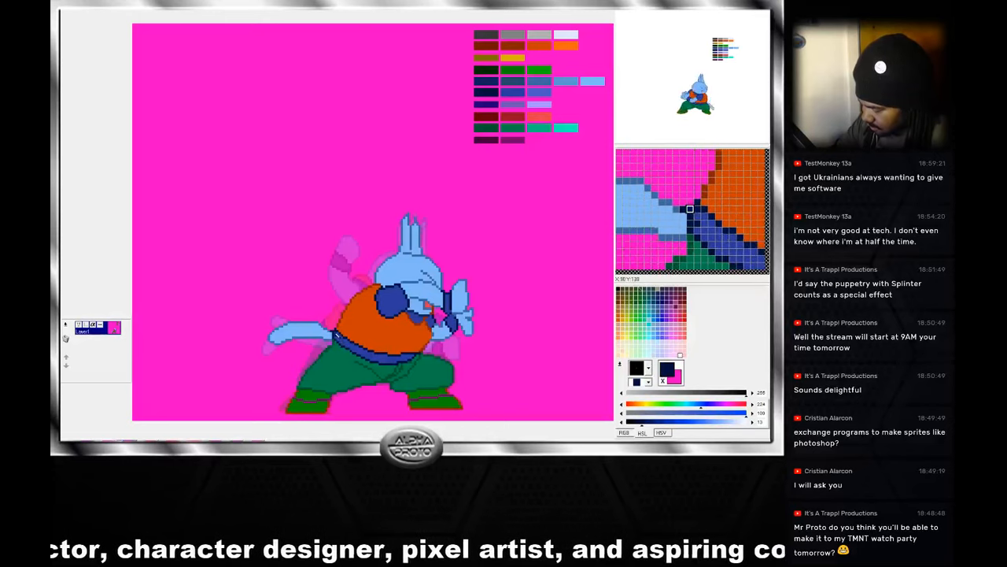
left_click_drag(338, 335, 372, 359)
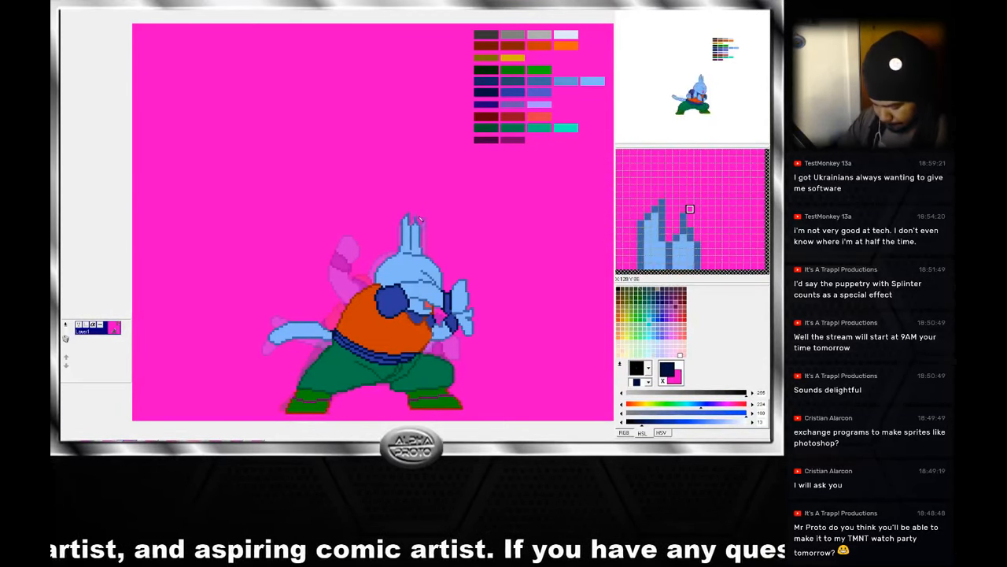
Add dark navy fold lines to the open-mouthed pose's belt and rework its lower edge and the trousers beneath in navy and green.
key("Right")
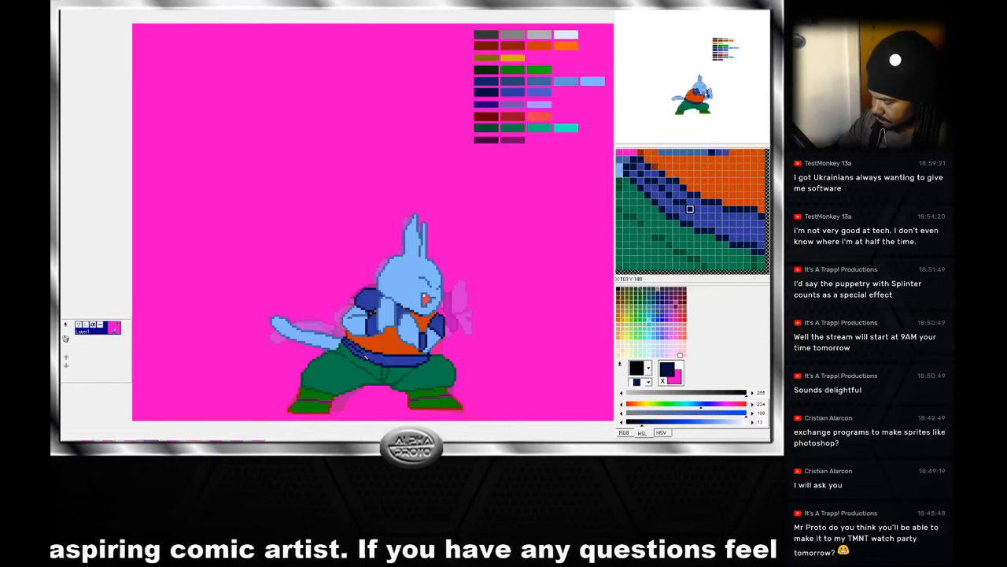
right_click(415, 371)
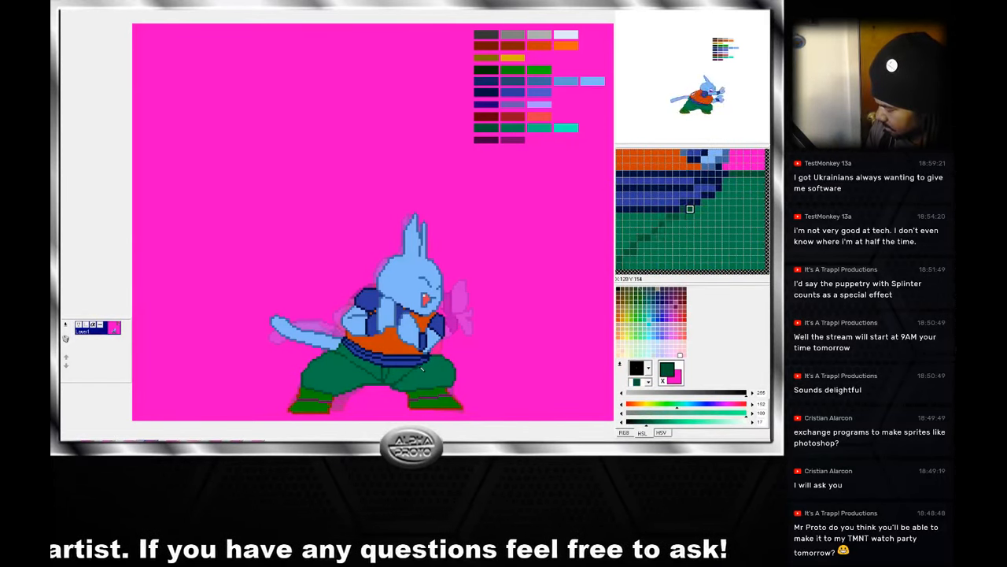
right_click(423, 366)
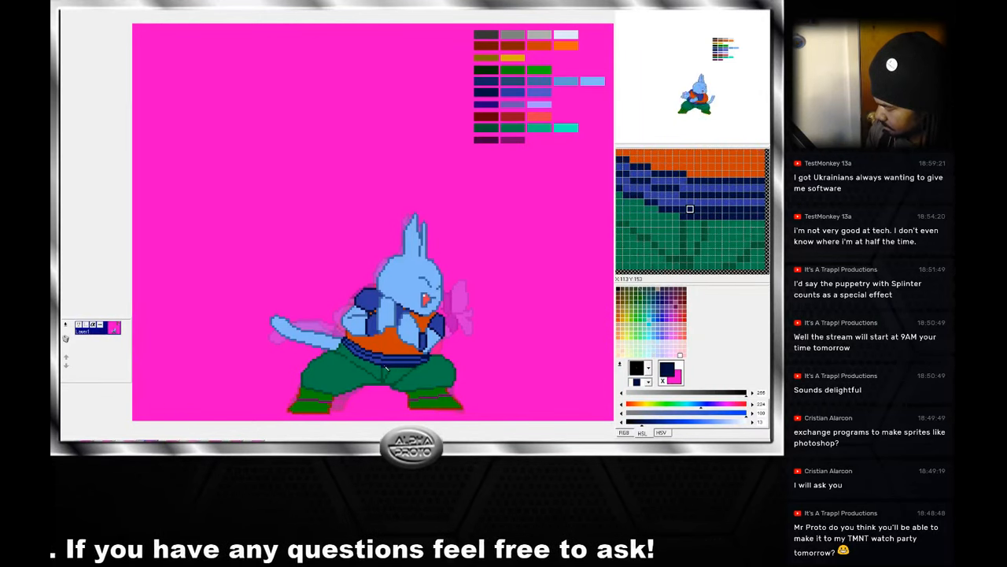
right_click(390, 369)
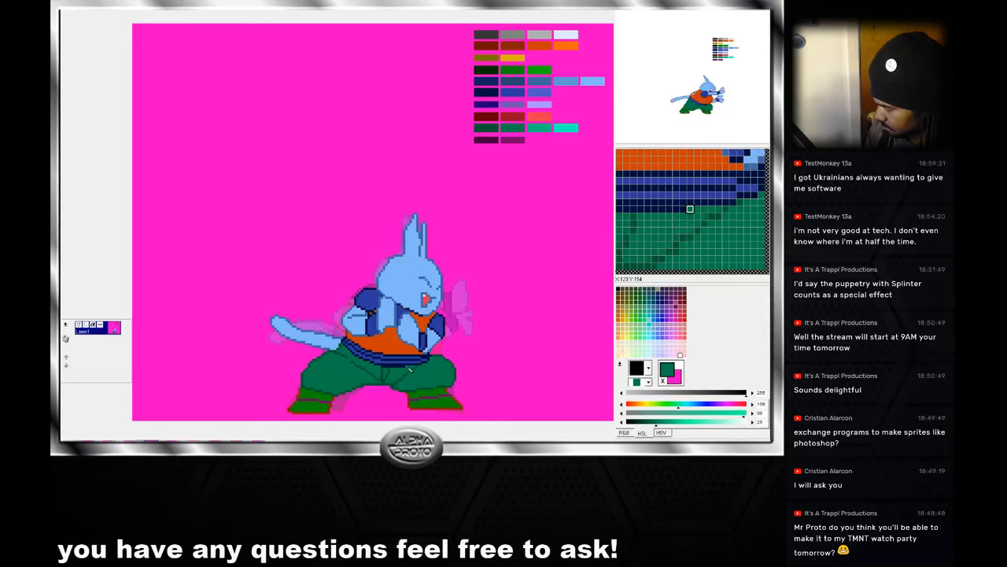
left_click_drag(390, 370, 384, 370)
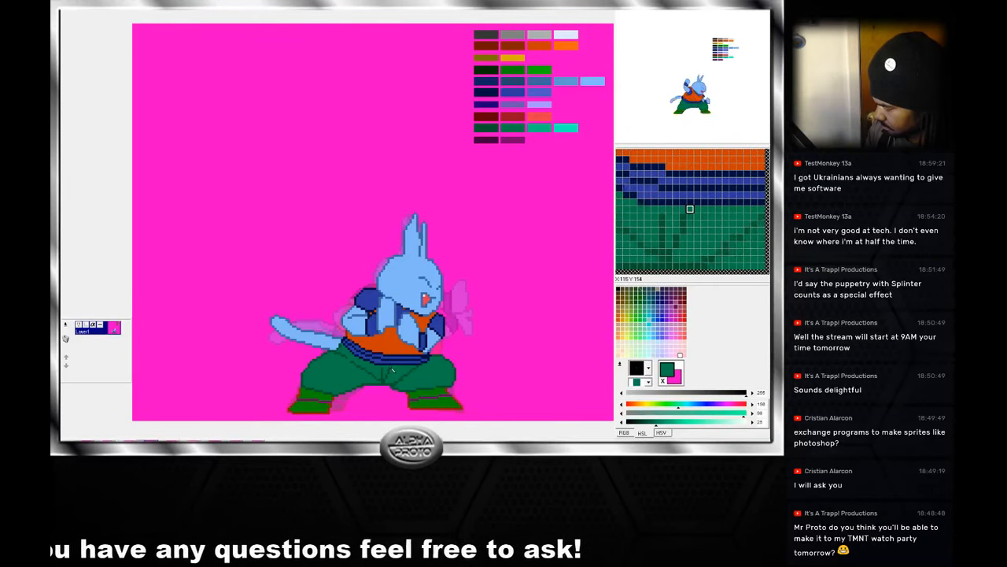
right_click(392, 373)
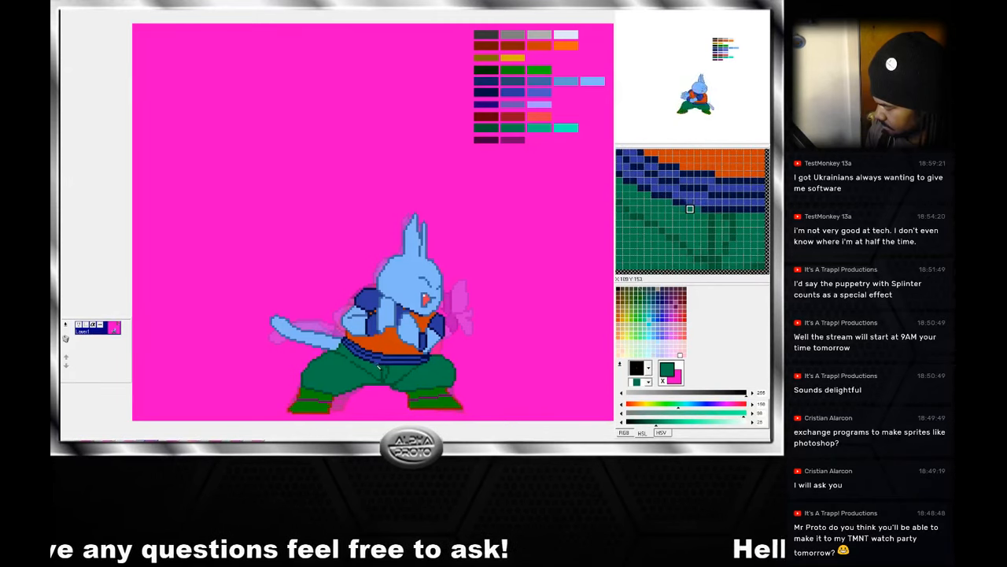
right_click(380, 365)
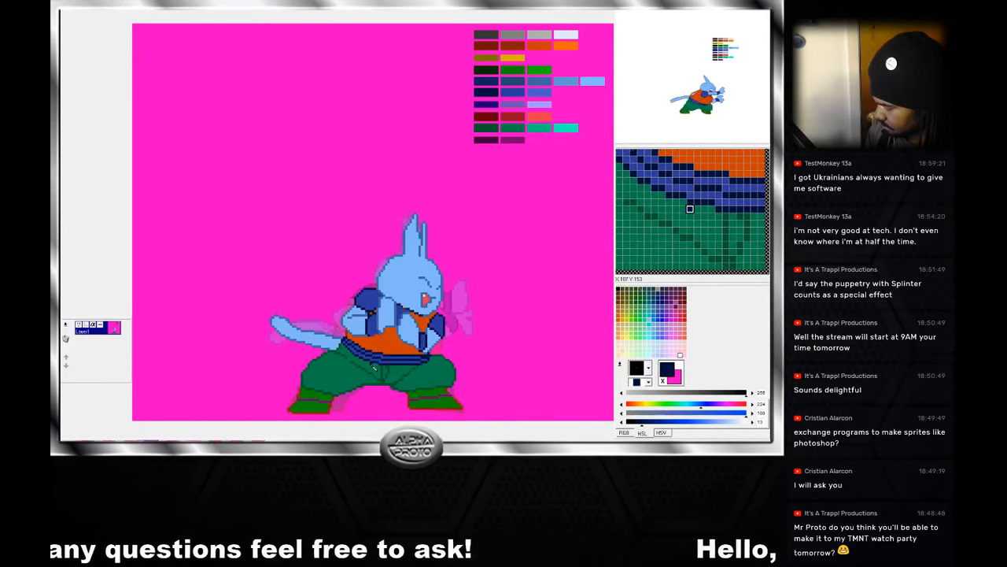
Flip between the open-mouthed pose and the crossed-arms pose to compare their belts and waistlines.
key("Right")
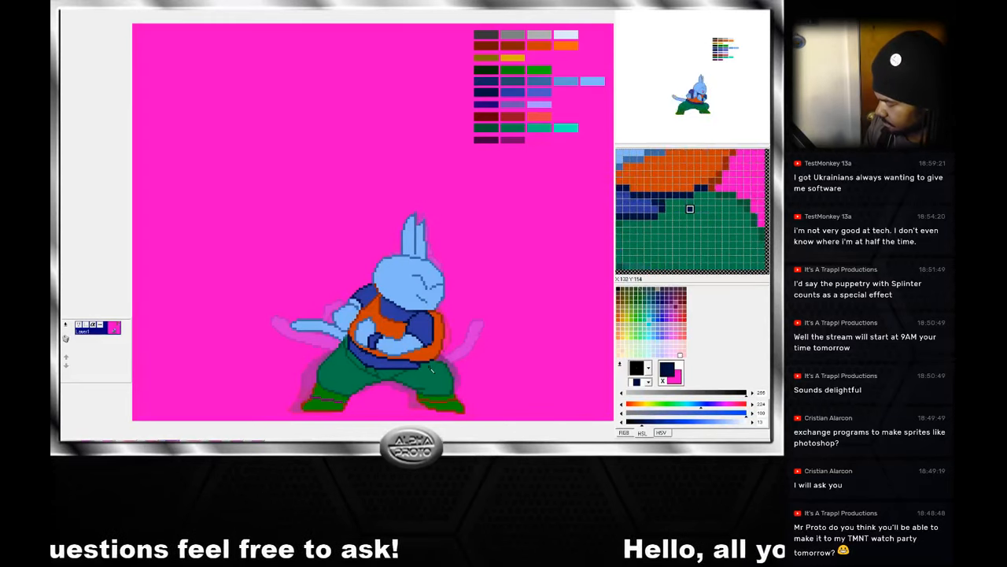
key("Left")
key("Right")
key("Left")
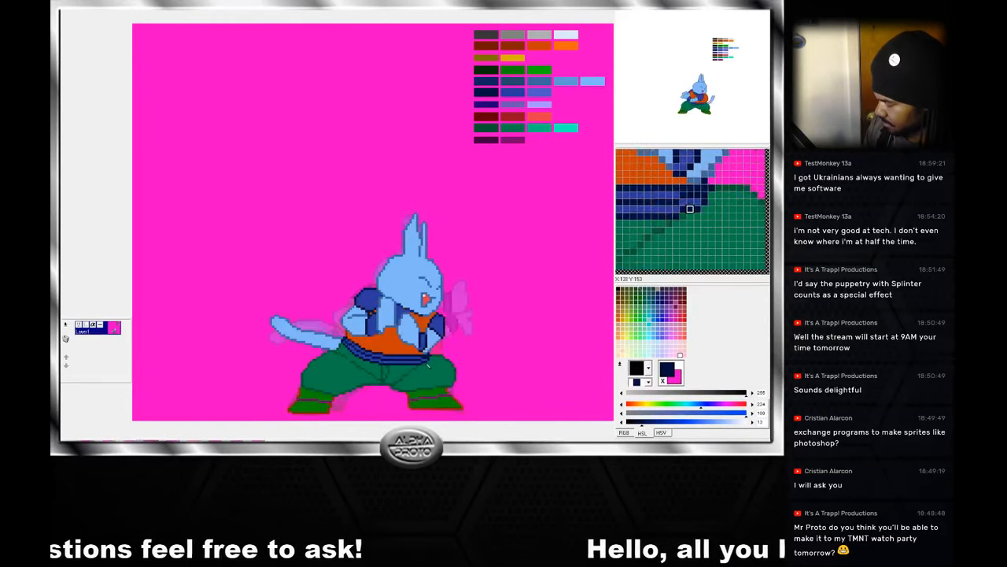
key("Right")
key("Left")
key("Right")
key("Left")
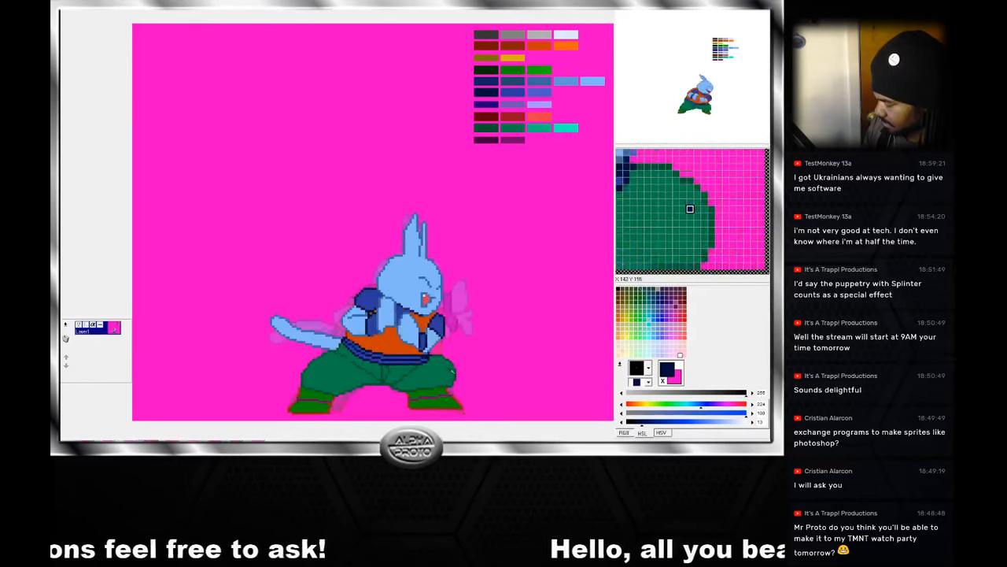
key("Right")
key("Left")
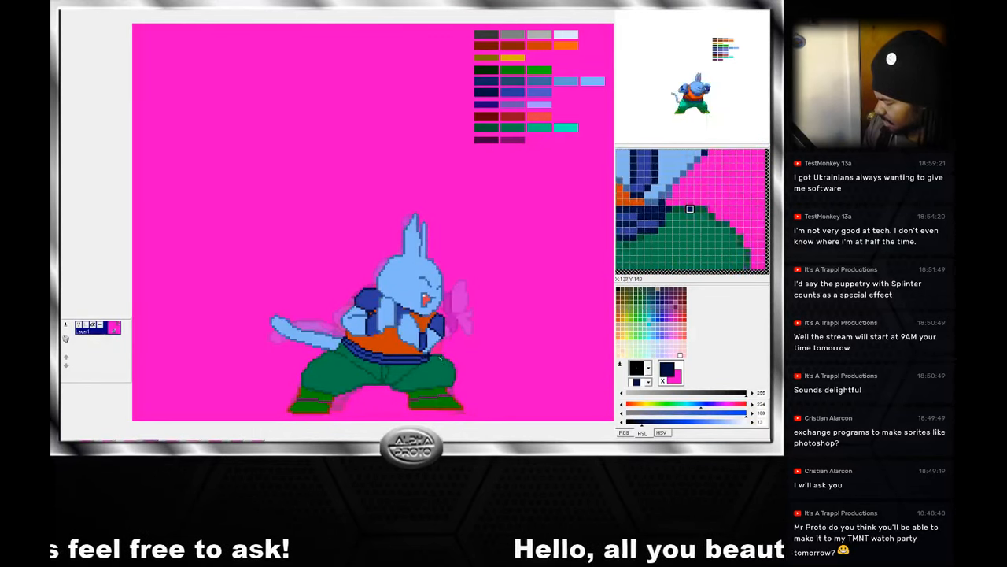
key("Left")
key("Right")
key("Left")
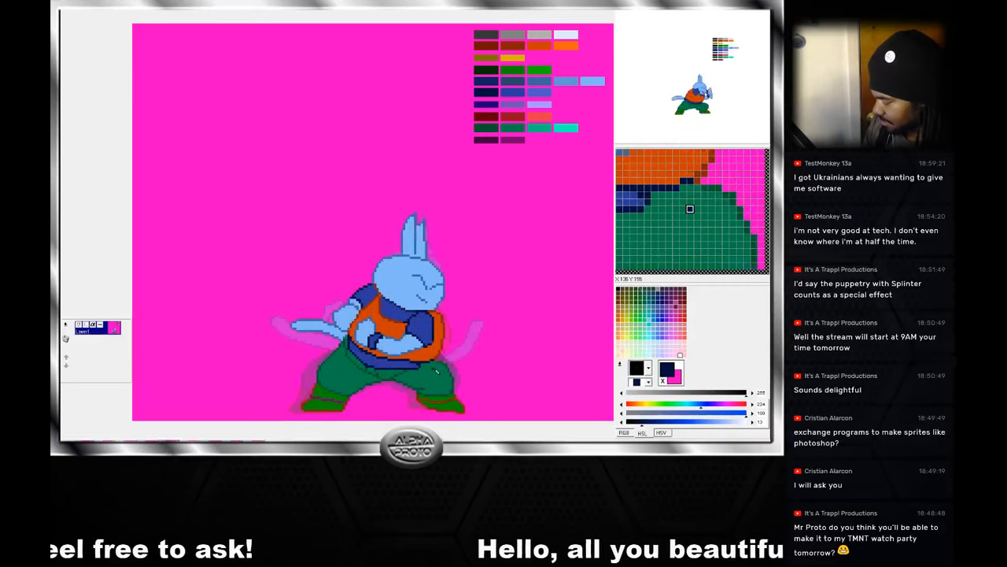
Compare the crossed-arms pose with its neighbouring frame and rework its belt in navy and blue at the right hip.
key("Right")
key("Left")
key("Right")
key("Left")
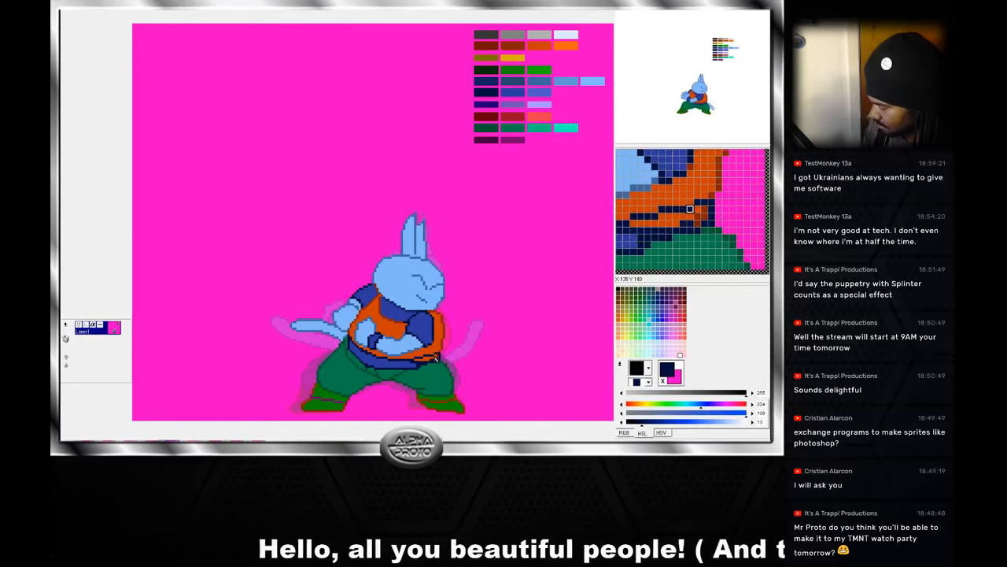
left_click(410, 364)
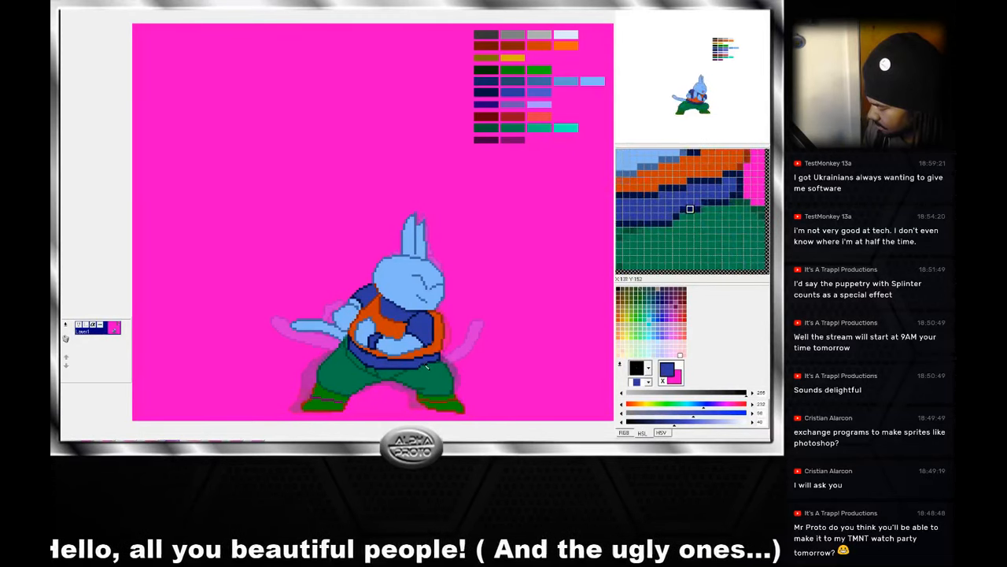
right_click(426, 365)
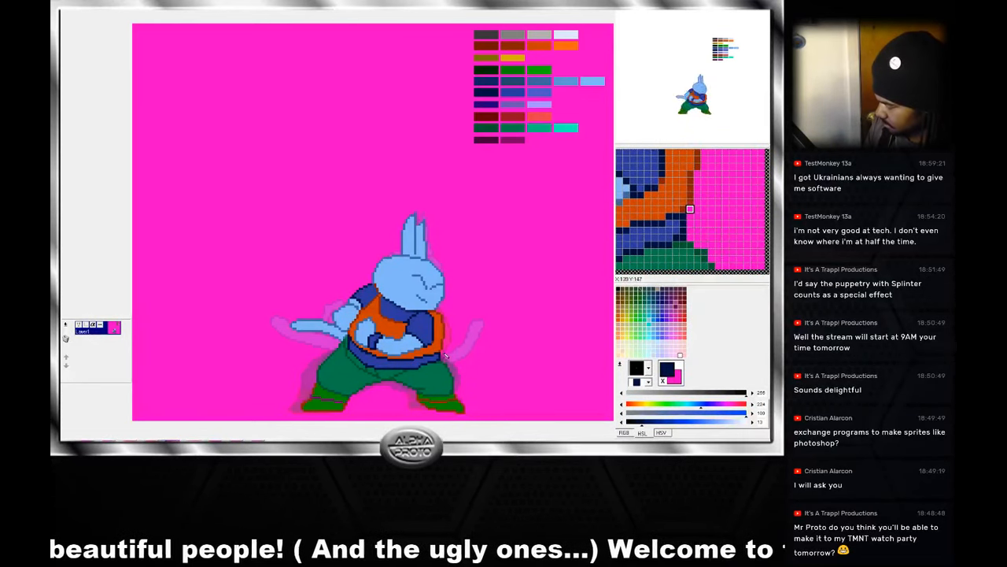
Select the crossed-arms pose's belt with a freehand outline, shift it slightly upward and deselect it.
left_click_drag(433, 354, 419, 355)
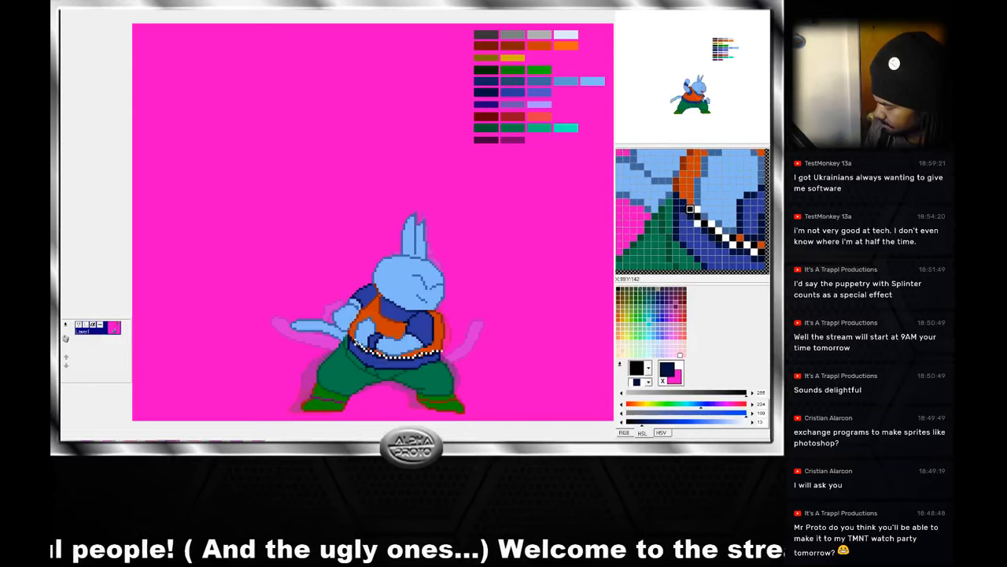
left_click_drag(356, 343, 348, 346)
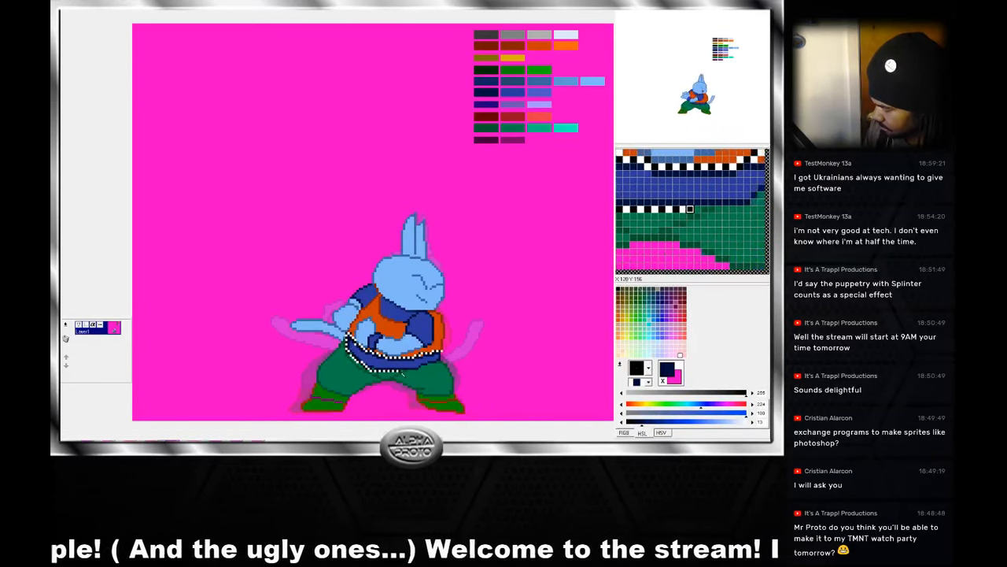
mouse_move(429, 368)
left_mouse_down()
mouse_move(445, 354)
mouse_move(433, 358)
left_mouse_up()
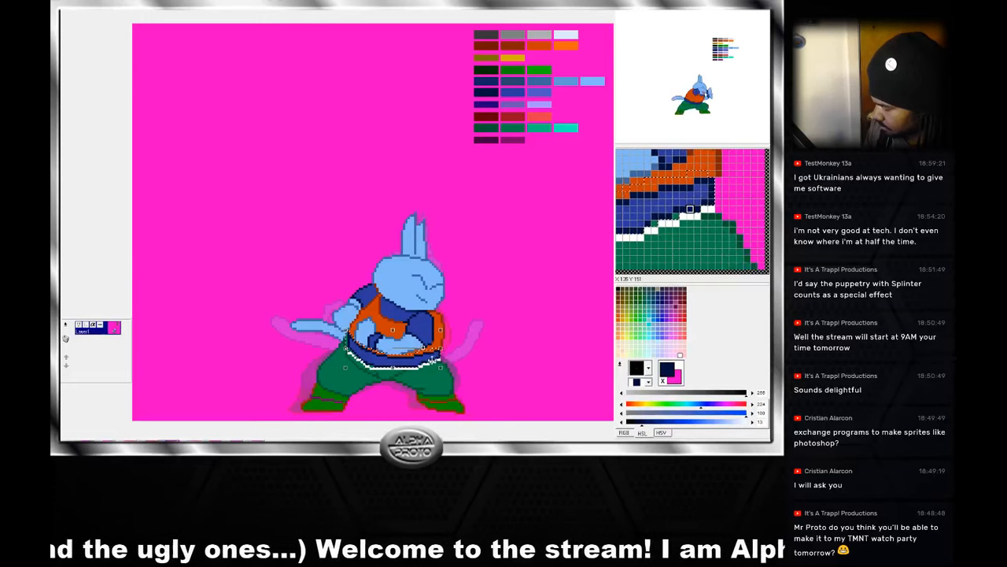
left_click_drag(393, 370, 393, 366)
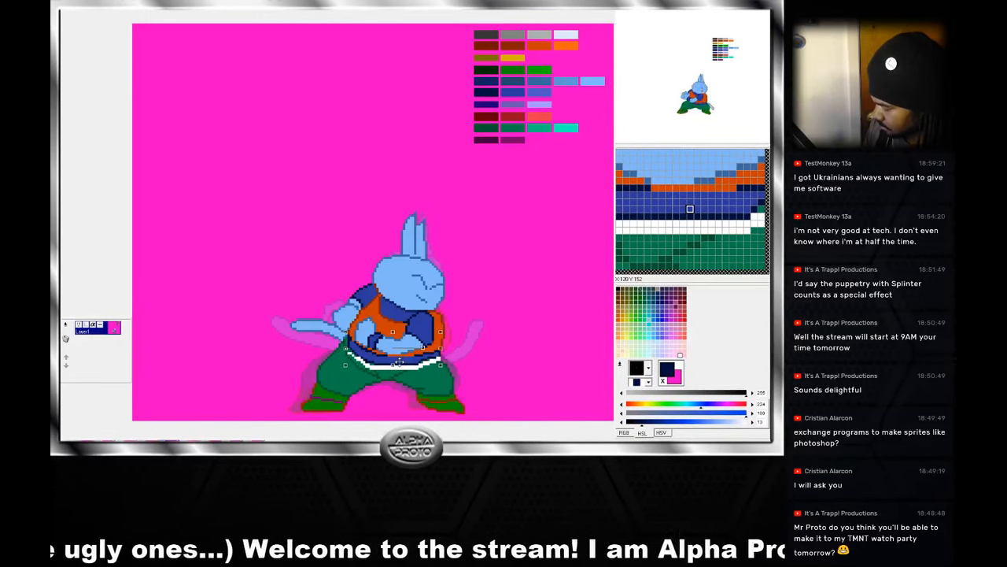
key("Escape")
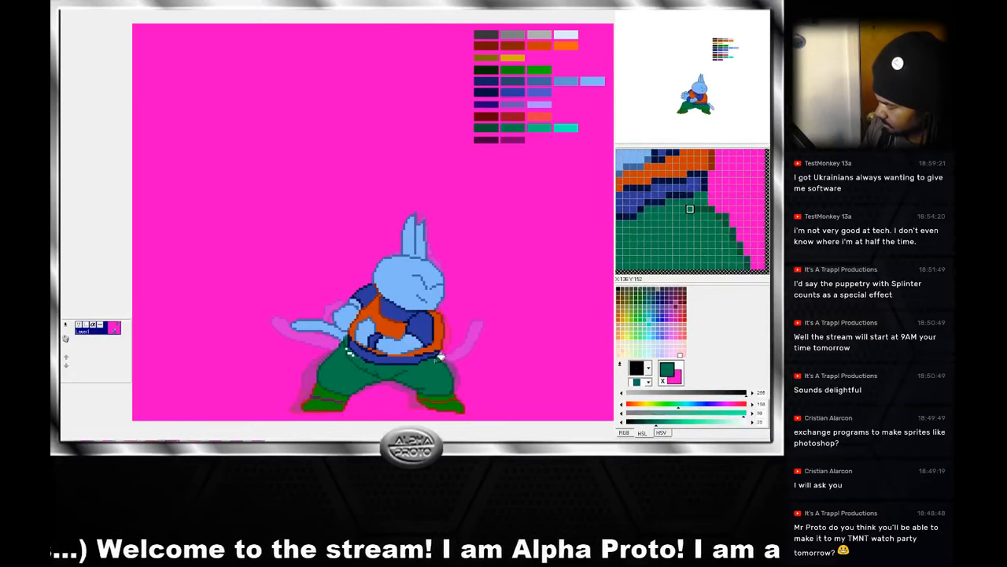
Tidy the right end of the crossed-arms pose's belt in navy and blue, and draw navy fold lines along the belt.
right_click(353, 346)
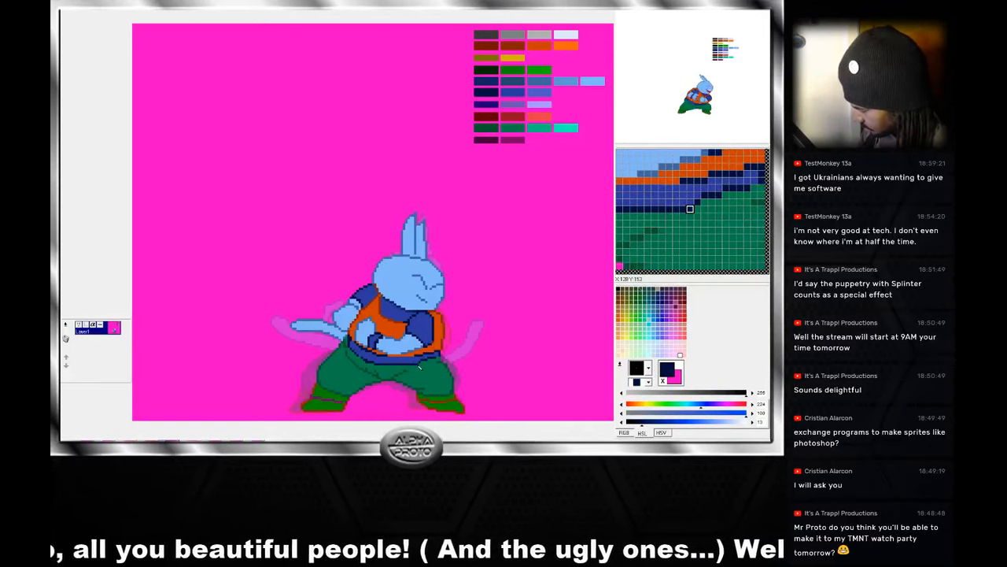
left_click(444, 360)
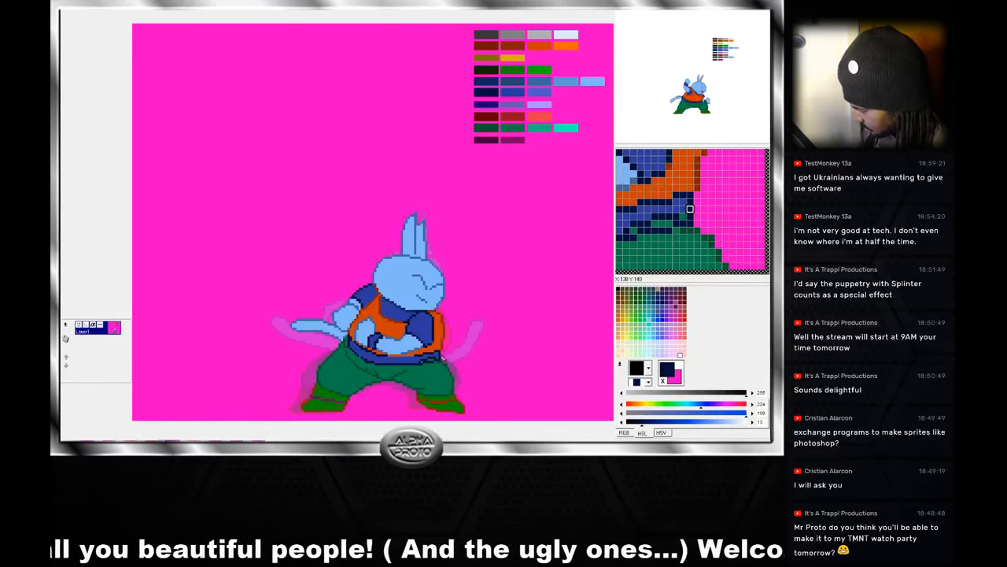
right_click(438, 358)
left_click_drag(441, 360, 436, 362)
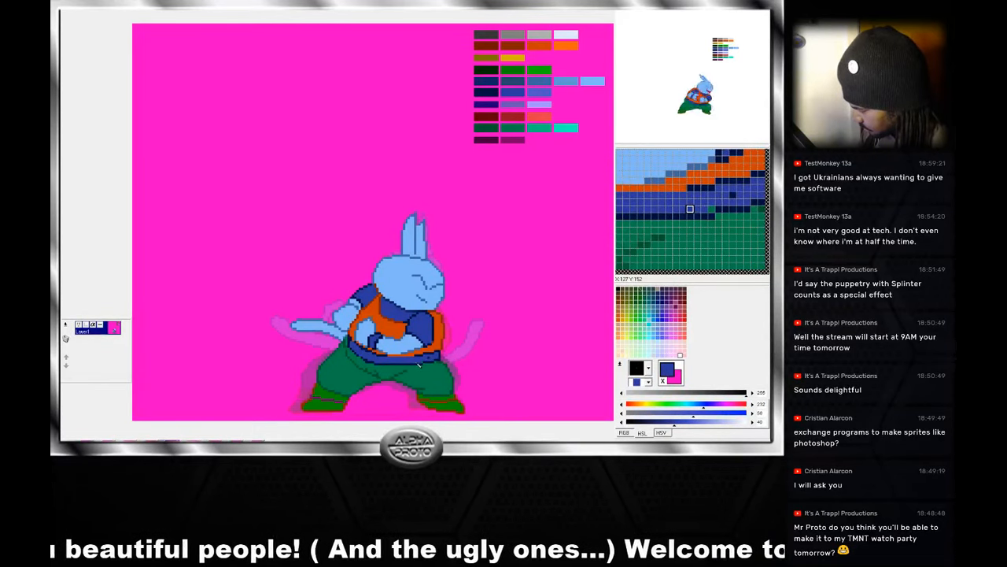
right_click(381, 361)
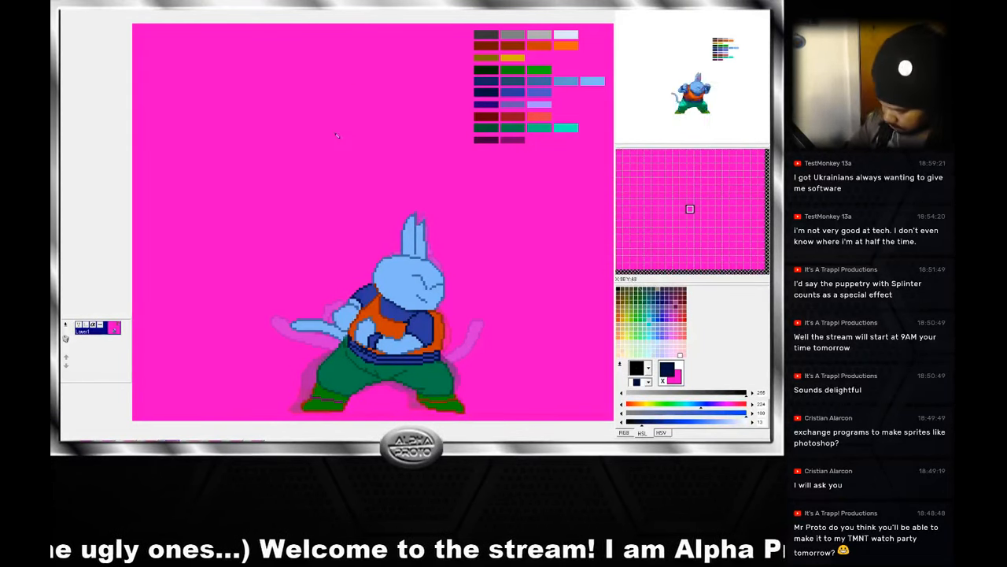
Flip through the animation frames to compare the belts and waistlines of the poses.
key("Right")
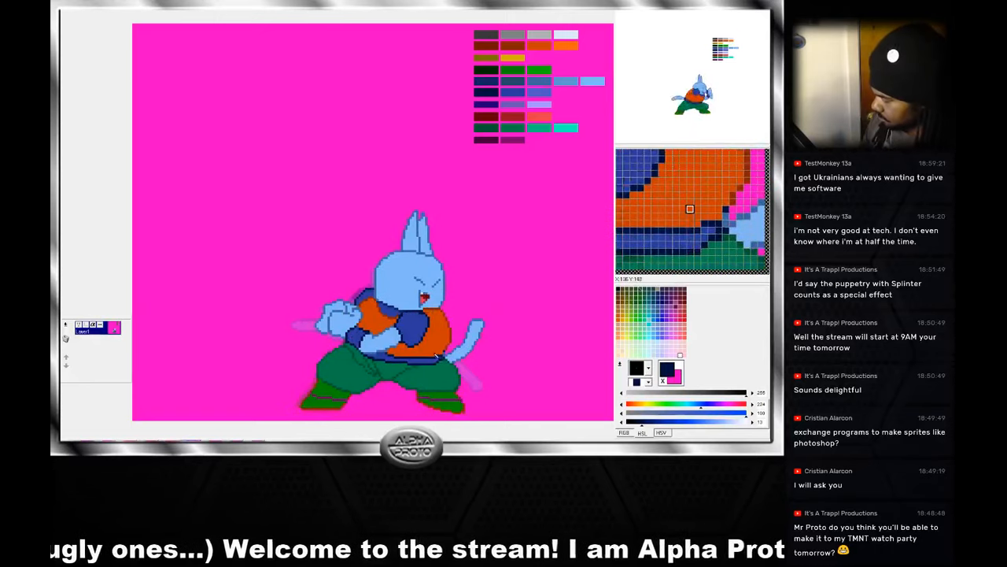
key("Right")
key("Right")
key("Right")
key("Right")
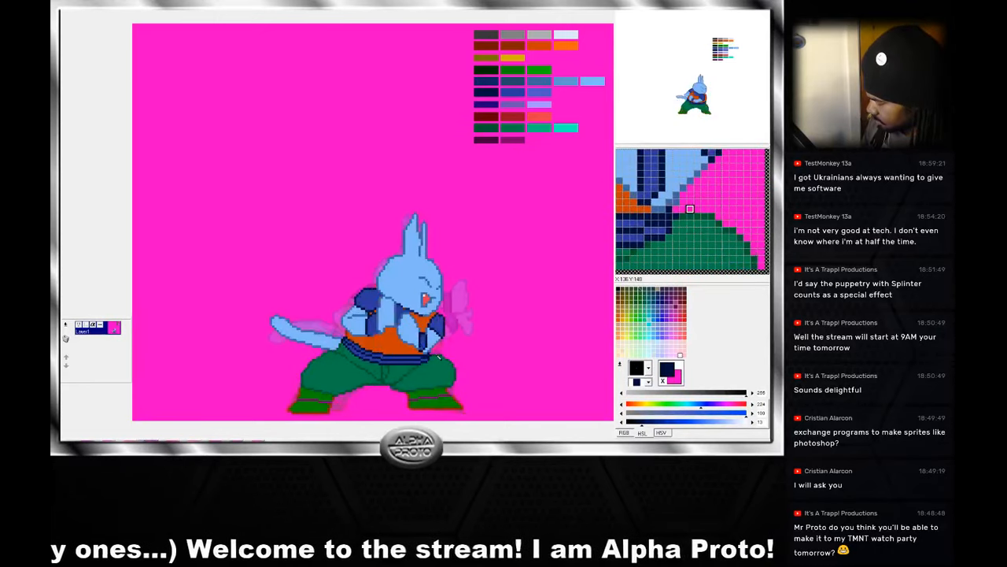
key("Right")
key("Right")
key("Right")
key("Right")
key("Right")
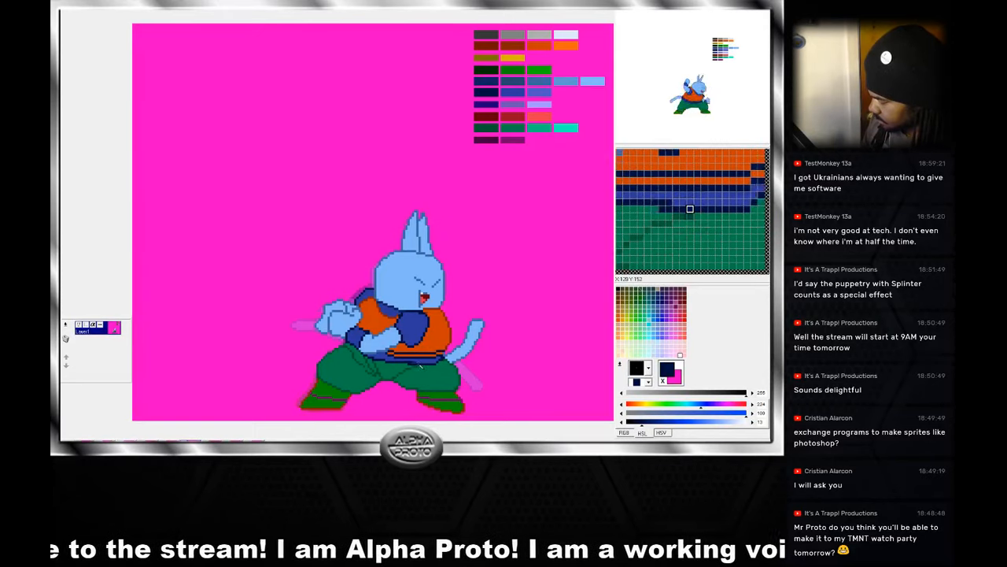
Recolour the top of the trousers green and redraw the navy lower belt edge on the open-mouthed pose with the raised tail.
right_click(442, 370)
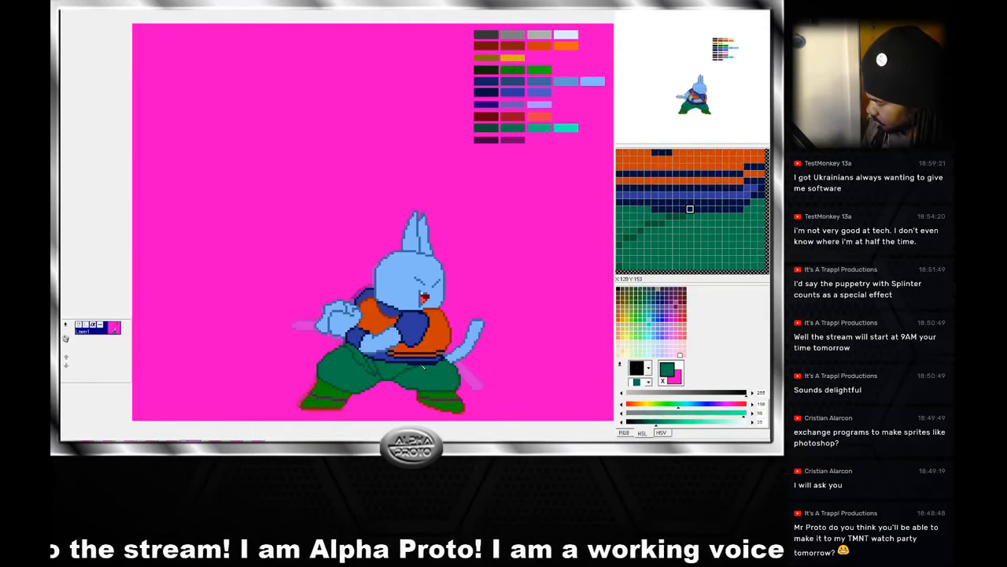
left_click_drag(421, 368, 441, 368)
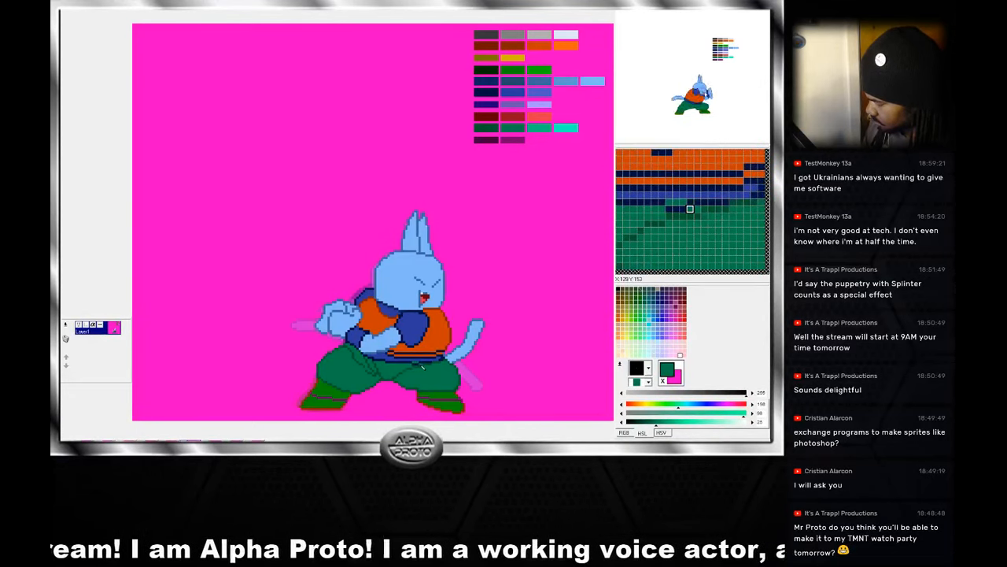
right_click(426, 363)
left_click_drag(420, 363, 414, 363)
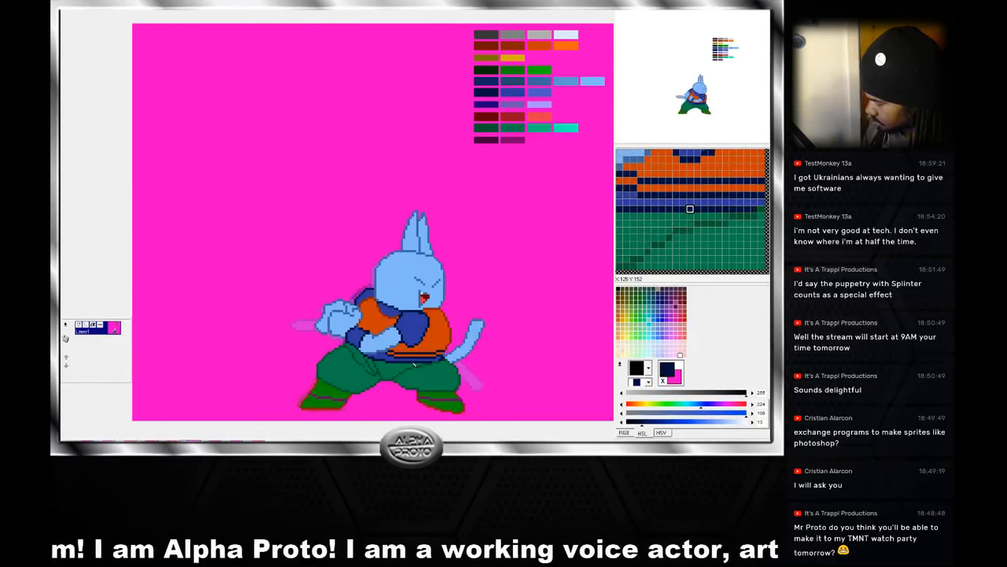
Fill the orange bands between the navy belt lines of the open-mouthed, raised-tail pose with blue.
right_click(413, 360)
right_click(390, 356)
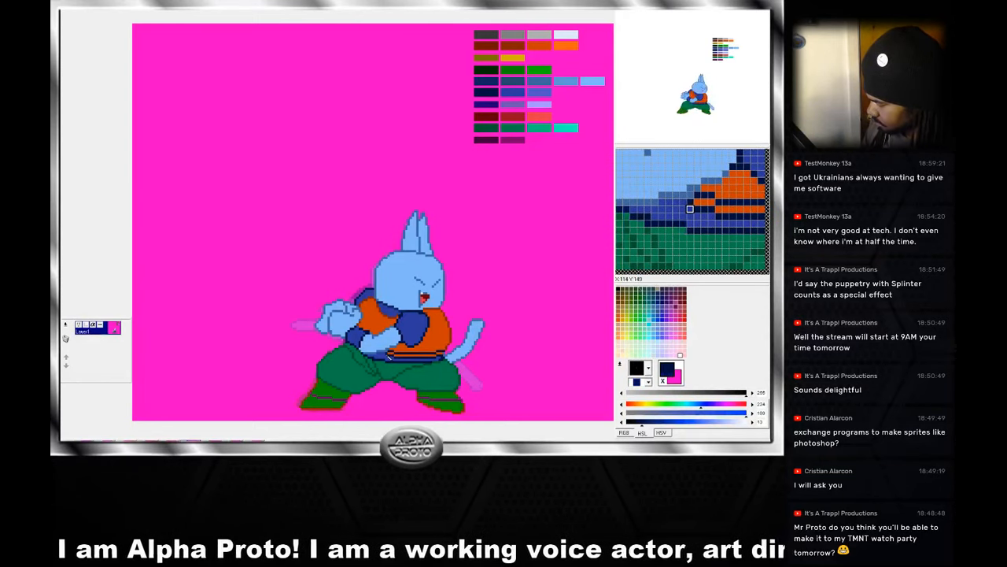
right_click(390, 356)
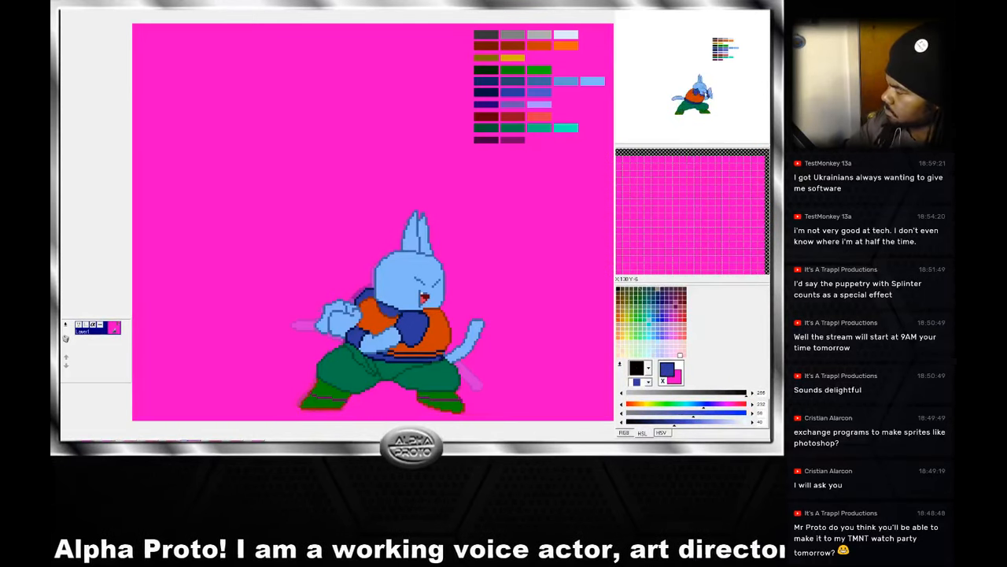
left_click(431, 354)
left_click(389, 353)
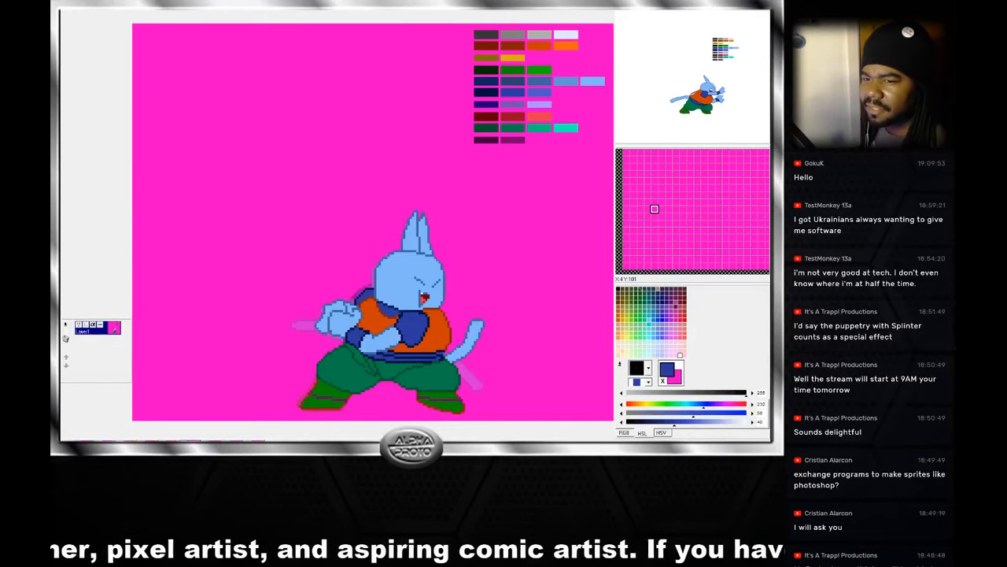
Bring up the browser with the Goku Black Showcase tweet, enlarge its window and start the embedded video.
left_click_drag(61, 110, 377, 0)
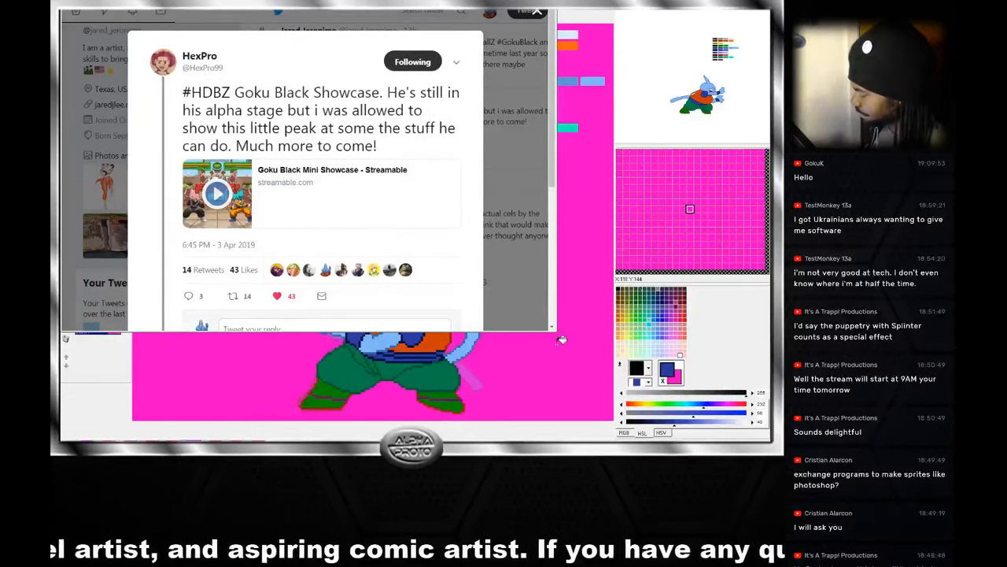
left_click_drag(554, 326, 775, 440)
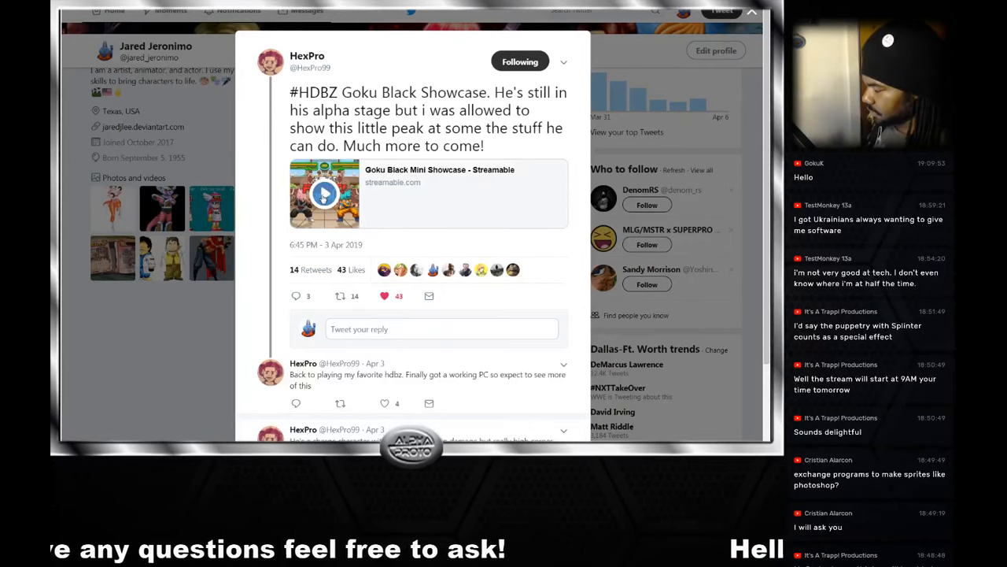
left_click(323, 196)
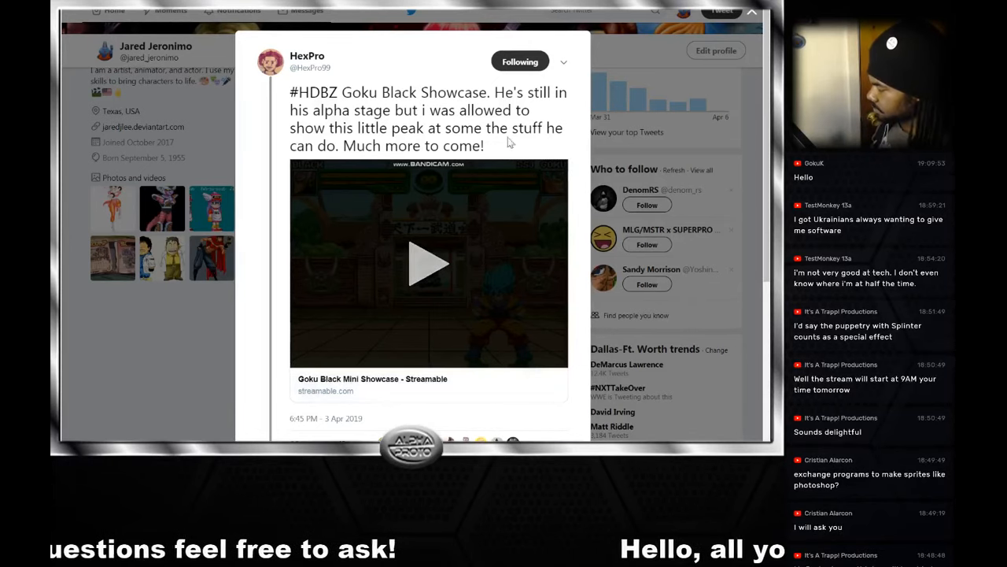
left_click(426, 259)
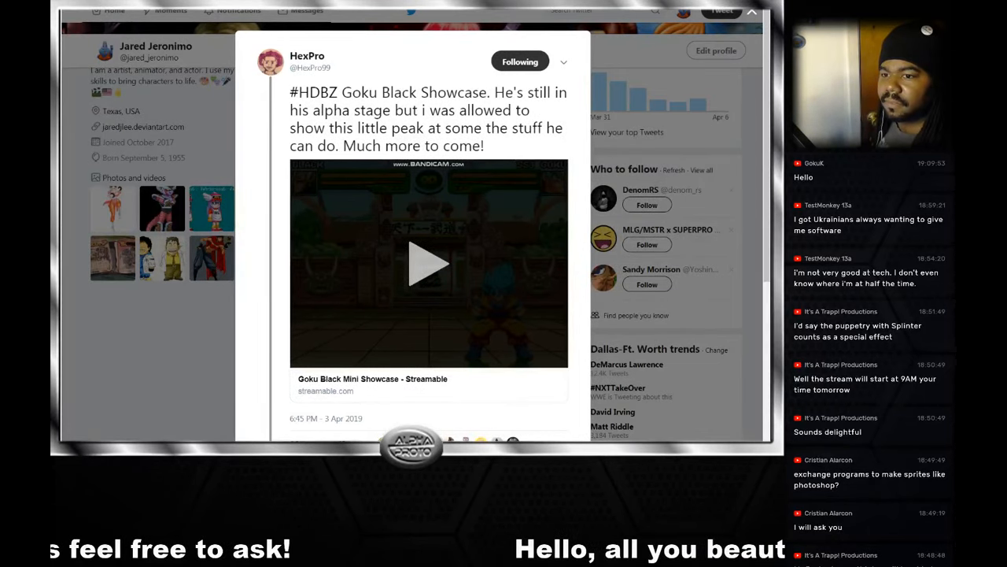
Check the live stream dashboard, return to the Goku Black Showcase tweet and play its video.
key("alt+Tab")
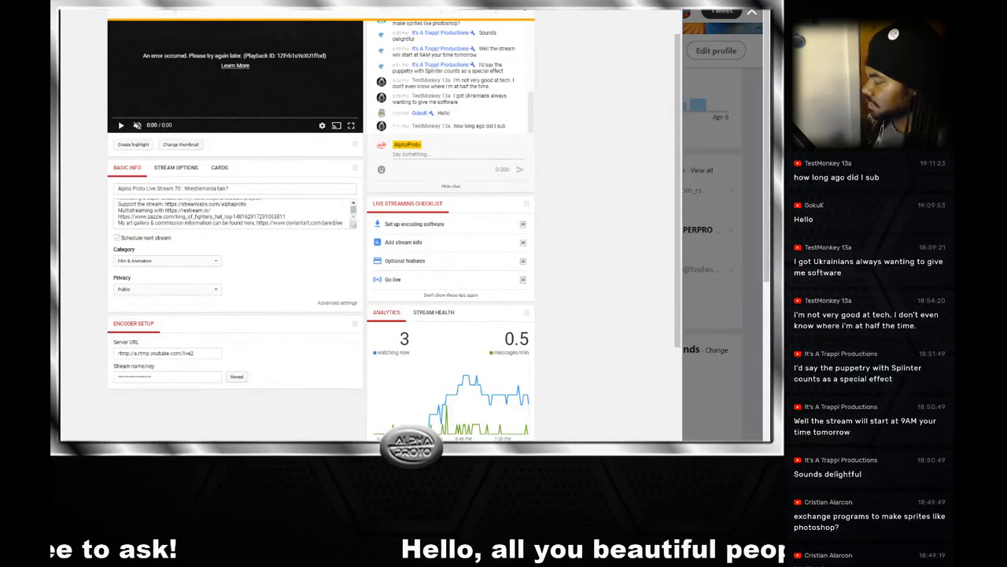
key("alt+Tab")
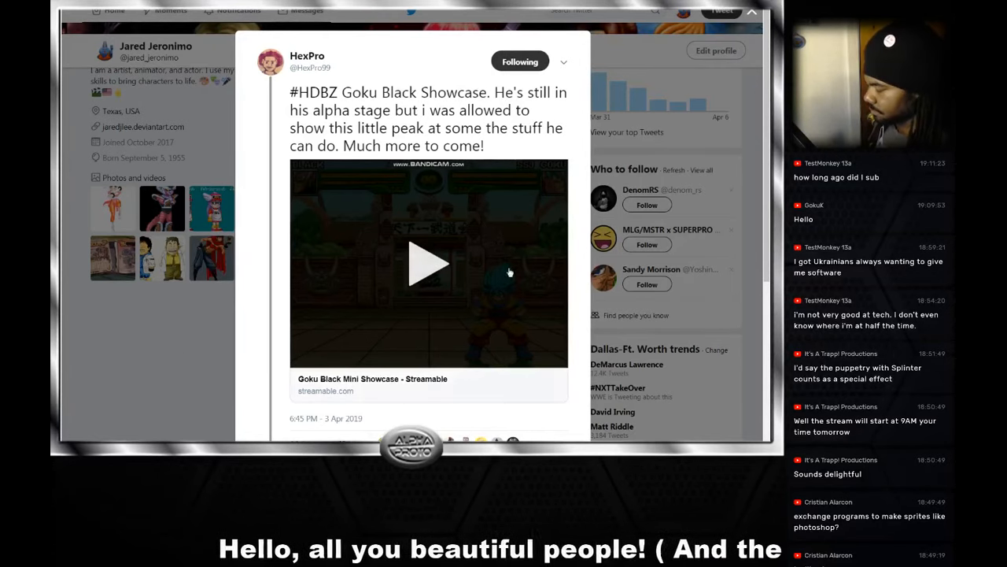
left_click(423, 268)
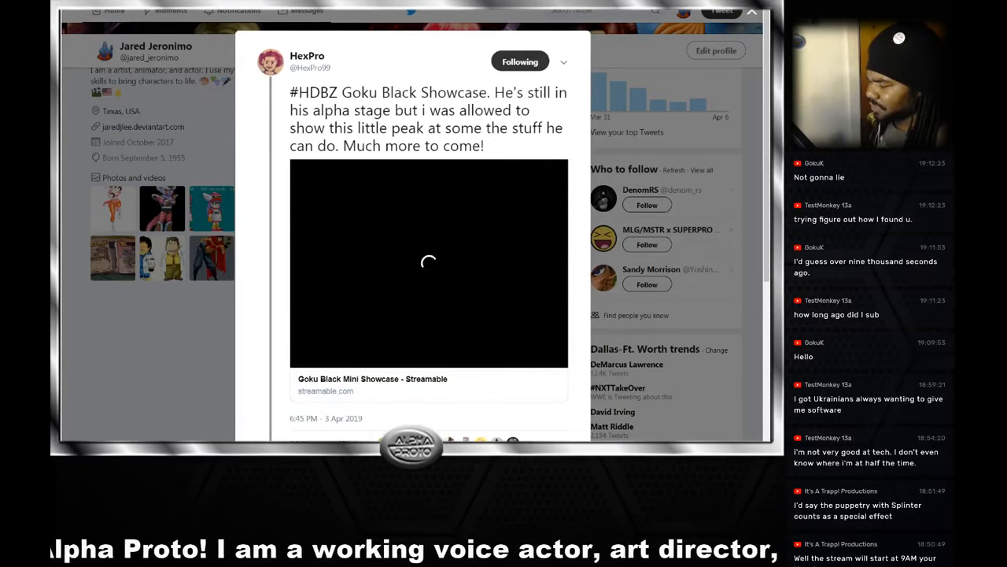
Close the tweet, reopen the quoted Goku Black Showcase tweet from the profile feed and watch its video.
left_click(212, 420)
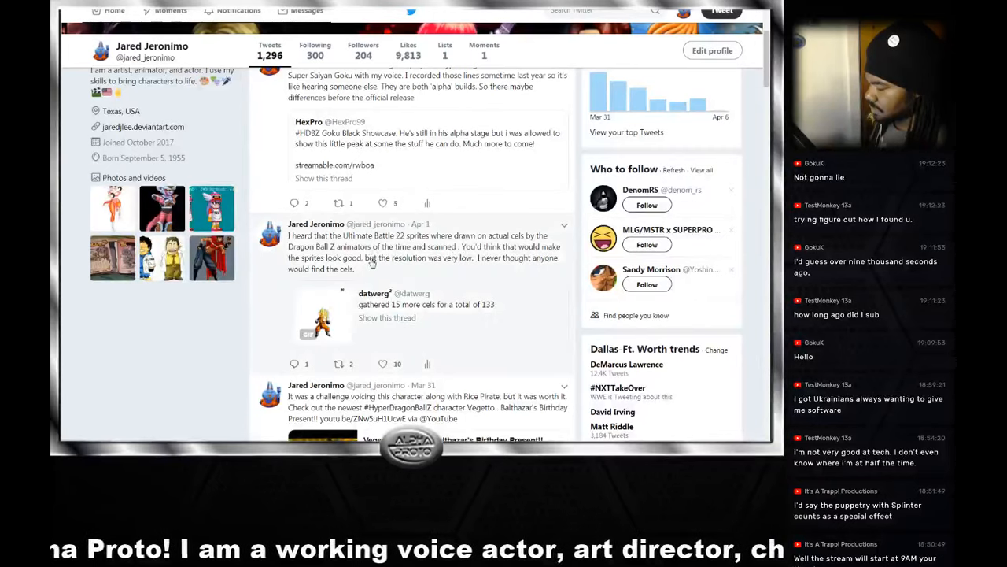
scroll(367, 304, "up", 1)
left_click(391, 235)
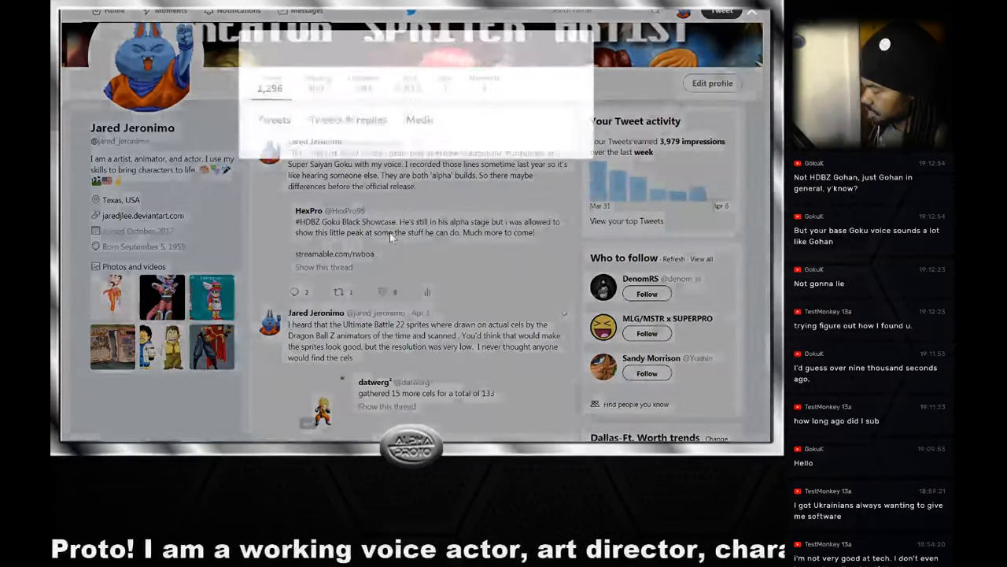
left_click(328, 199)
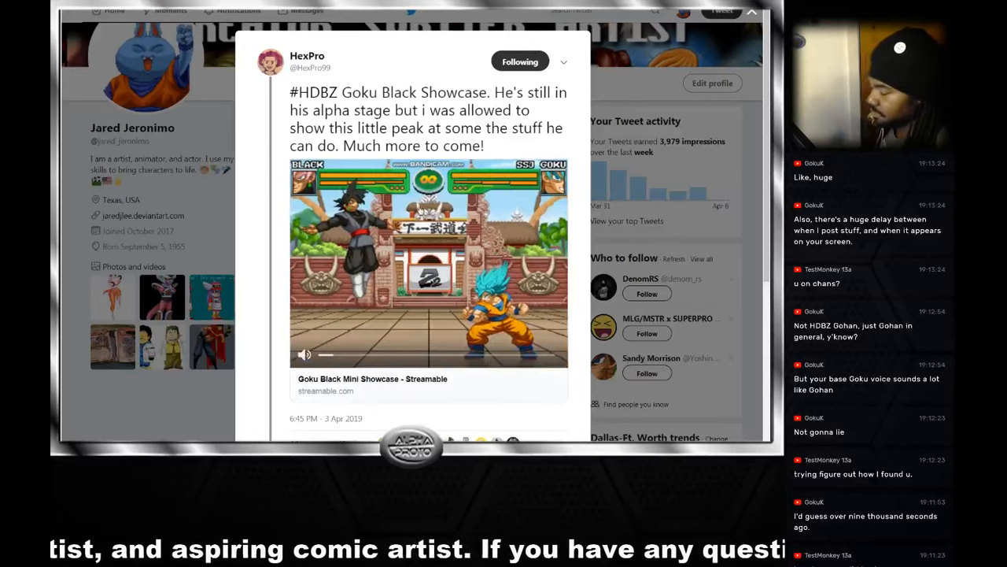
mouse_move(306, 358)
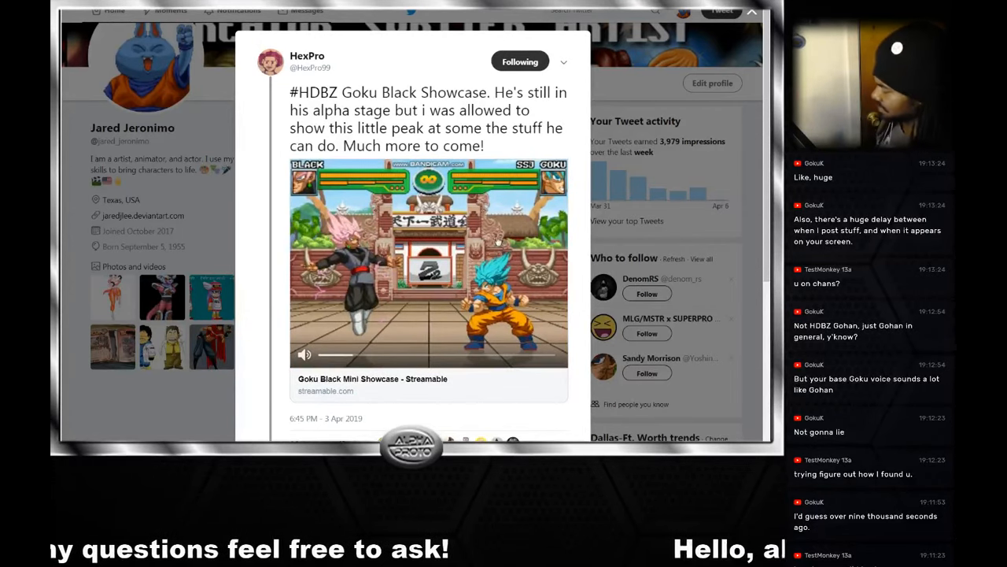
Close the video tweet, go to the top of the profile and switch back to the sprite editor.
left_click(193, 408)
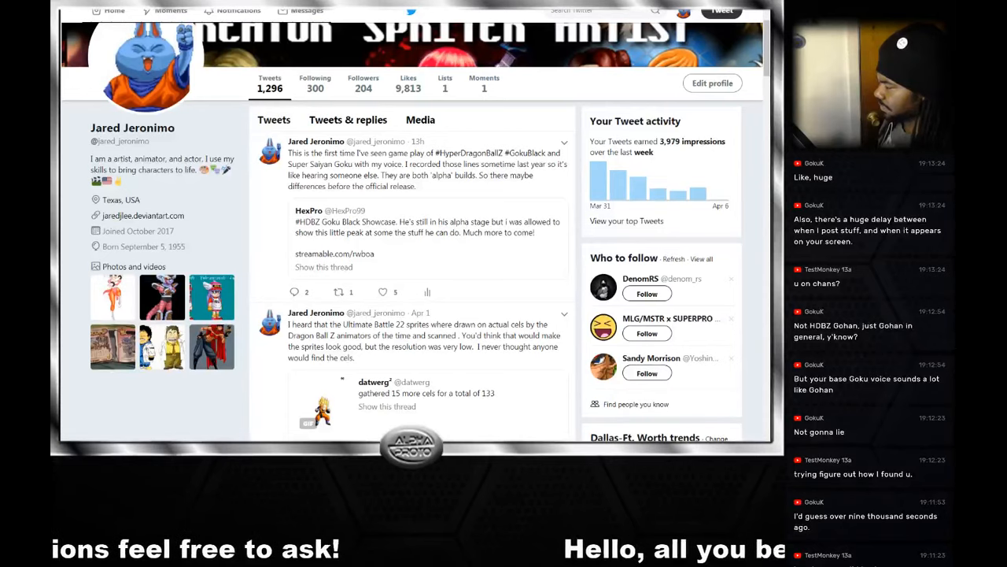
scroll(270, 58, "up", 3)
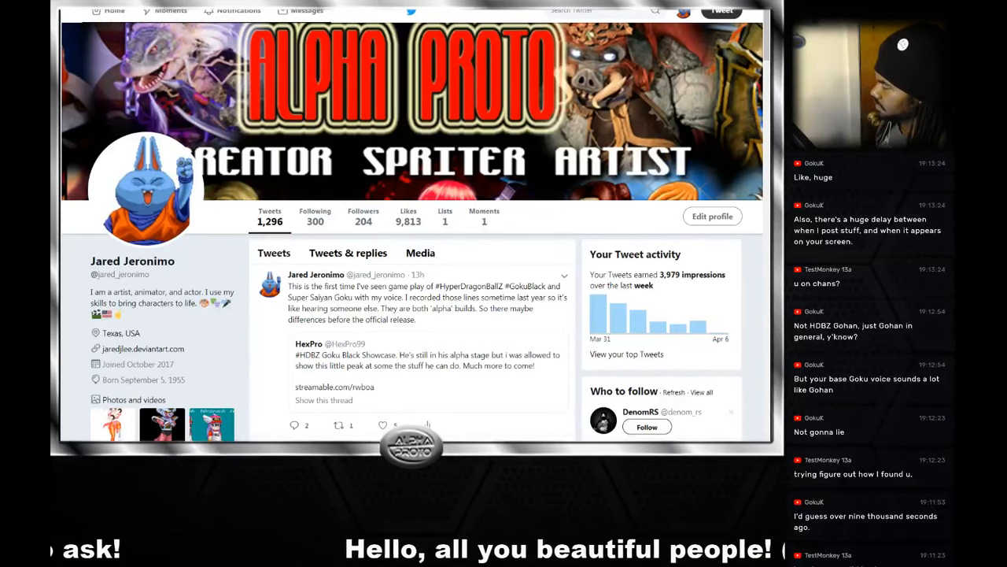
key("alt+Tab")
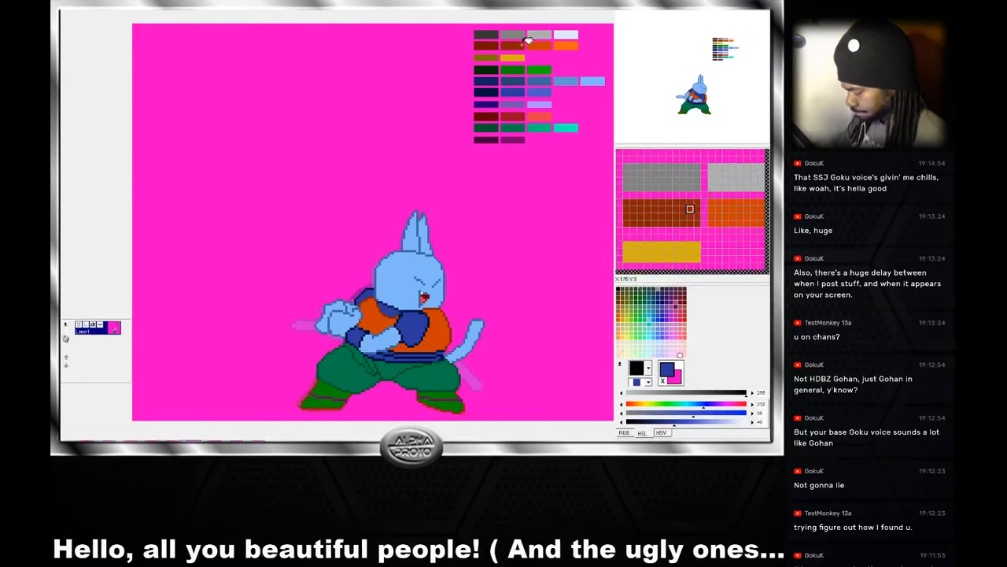
Step back and forth through the animation frames to review the belt and tail on neighbouring poses.
left_click(198, 462)
key("Left")
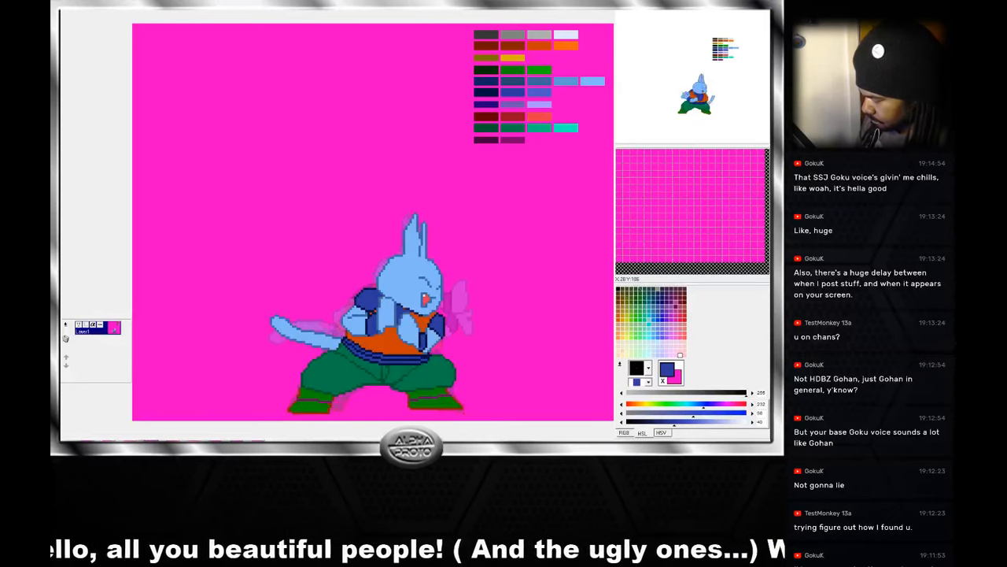
key("Left")
key("Right")
key("Right")
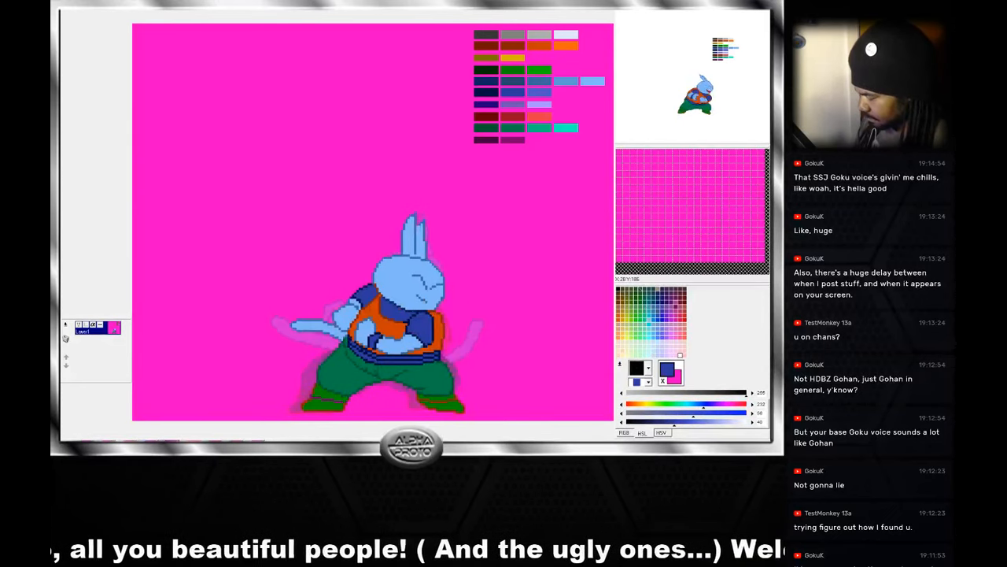
key("Right")
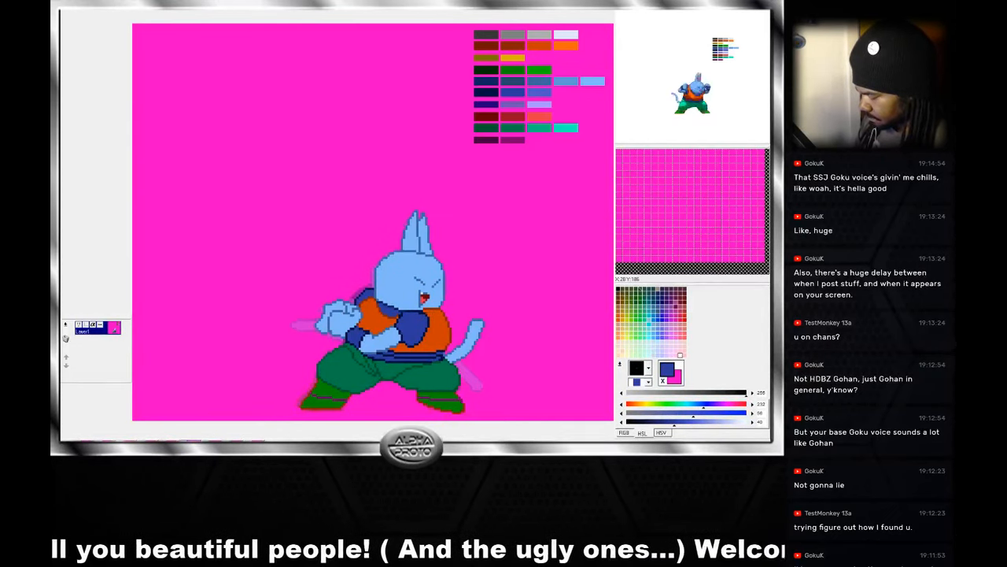
key("Right")
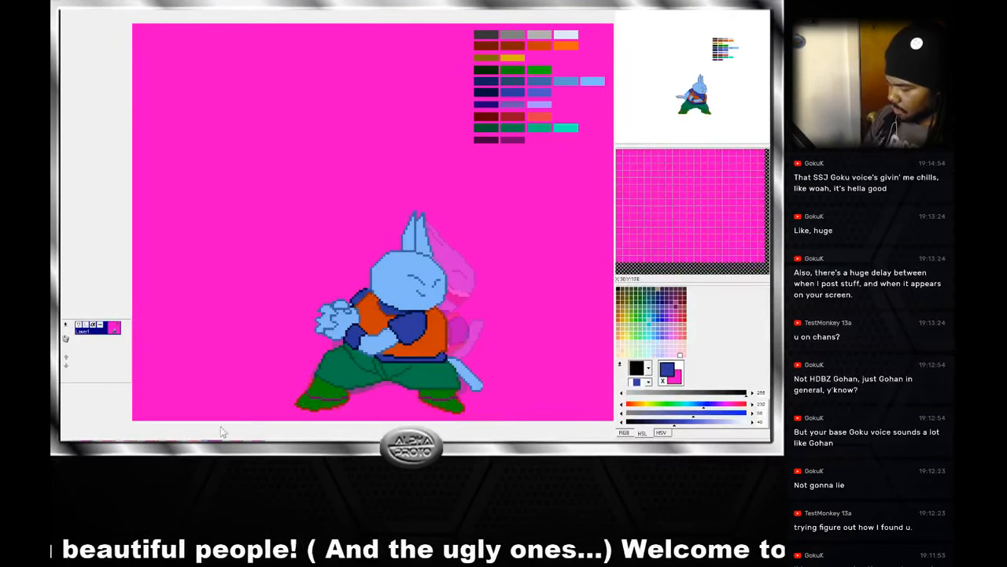
key("Right")
key("Right")
key("Right")
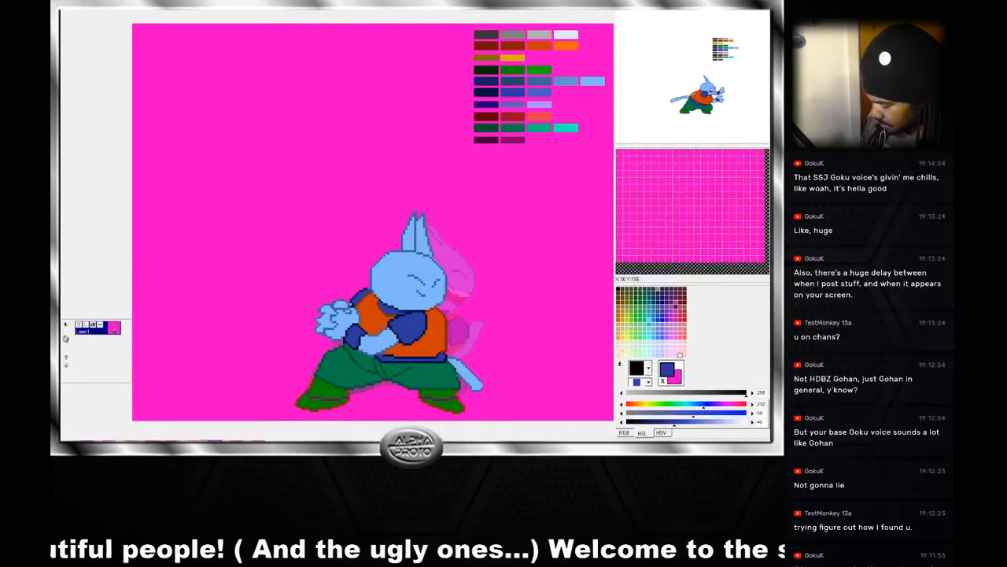
key("Right")
key("Right")
key("Right")
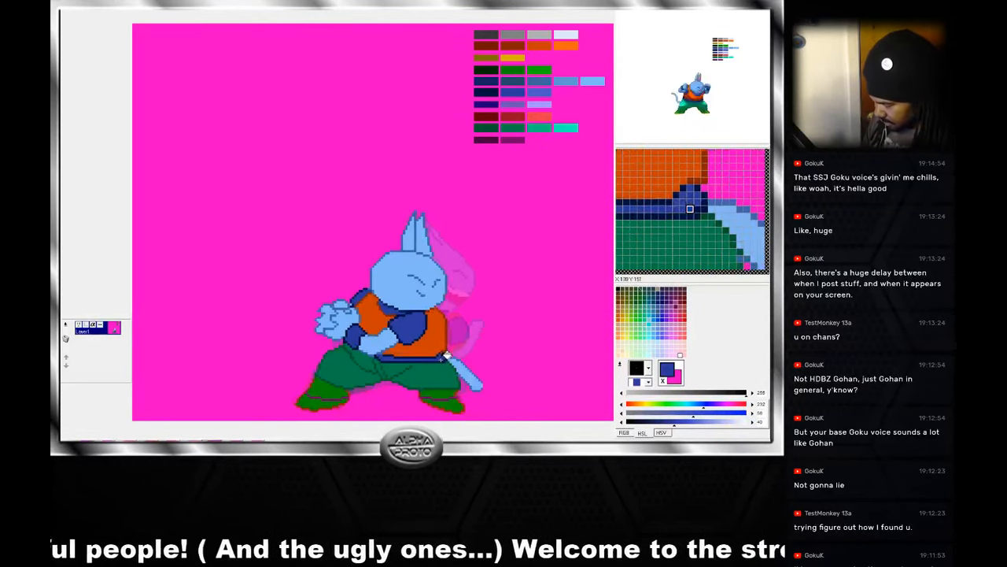
Compare the belt of the smiling clasped-hands frame with the folded belt of the adjacent open-mouth frame.
key("Left")
key("Right")
key("Left")
key("Right")
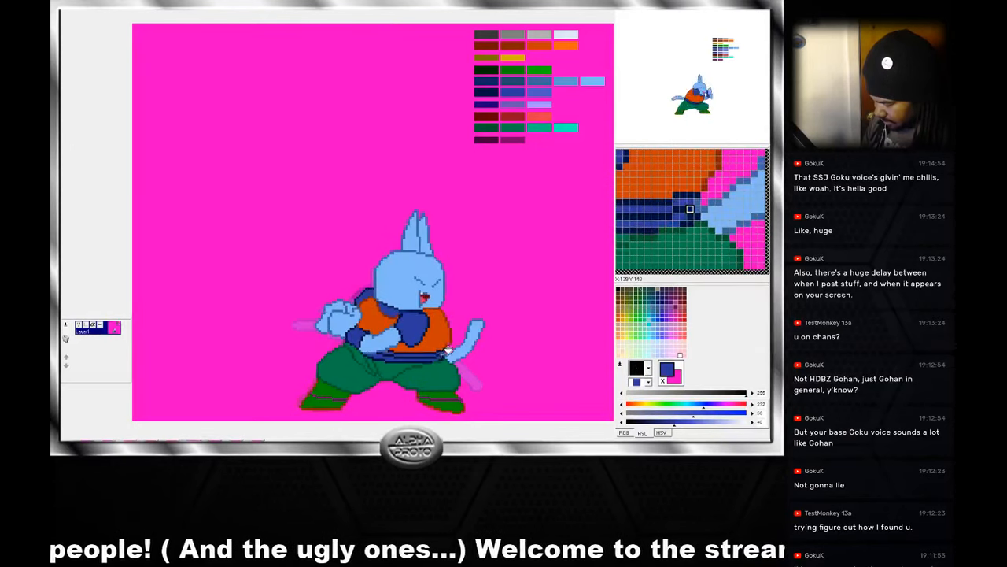
key("Left")
key("Right")
key("Left")
key("Right")
key("Left")
key("Right")
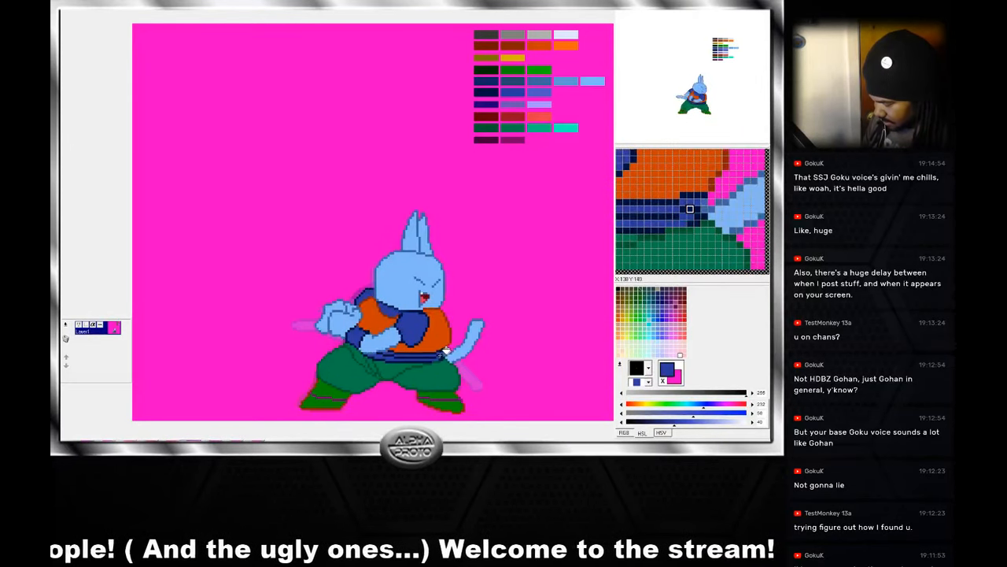
key("Left")
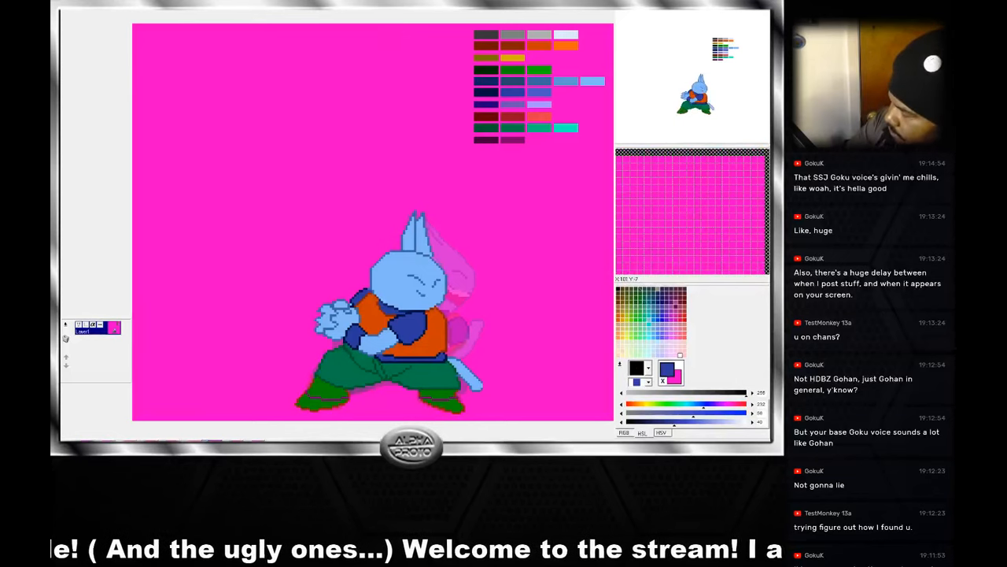
Redraw the belt on the smiling clasped-hands frame with navy fold lines, blue bands and a gathered corner near the tail.
right_click(444, 356)
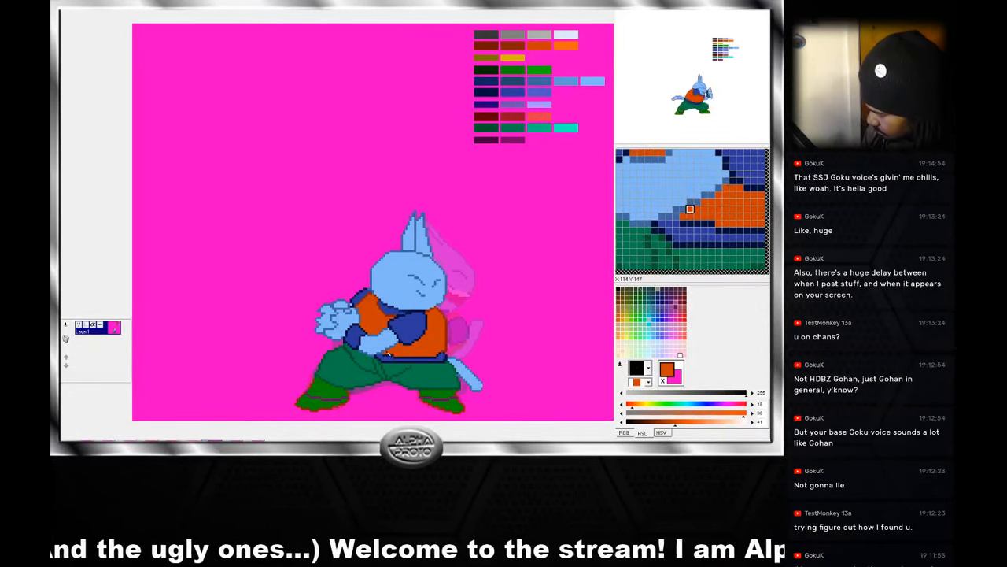
right_click(395, 359)
left_click_drag(384, 352, 414, 356)
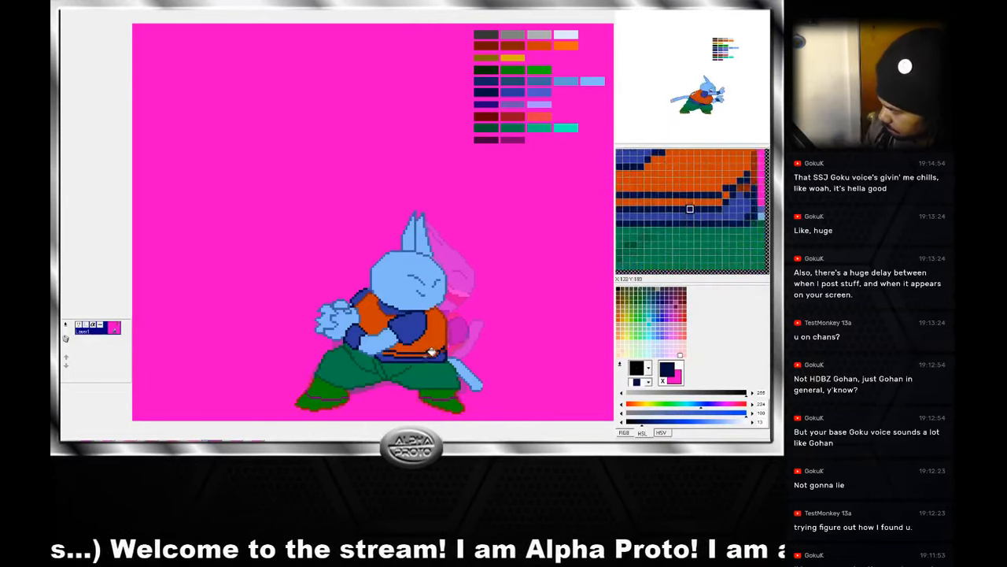
right_click(443, 358)
left_click(438, 354)
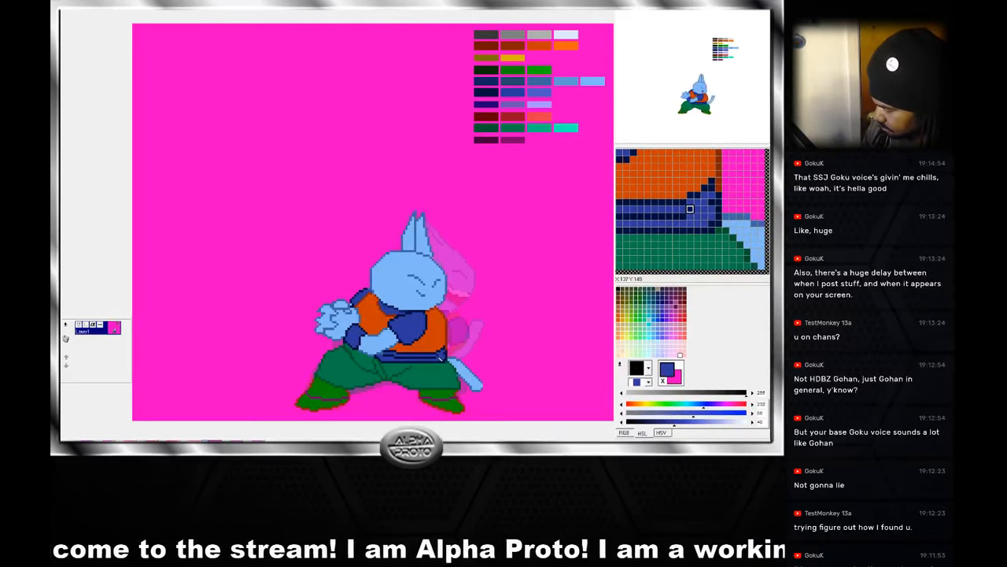
right_click(444, 358)
right_click(448, 347)
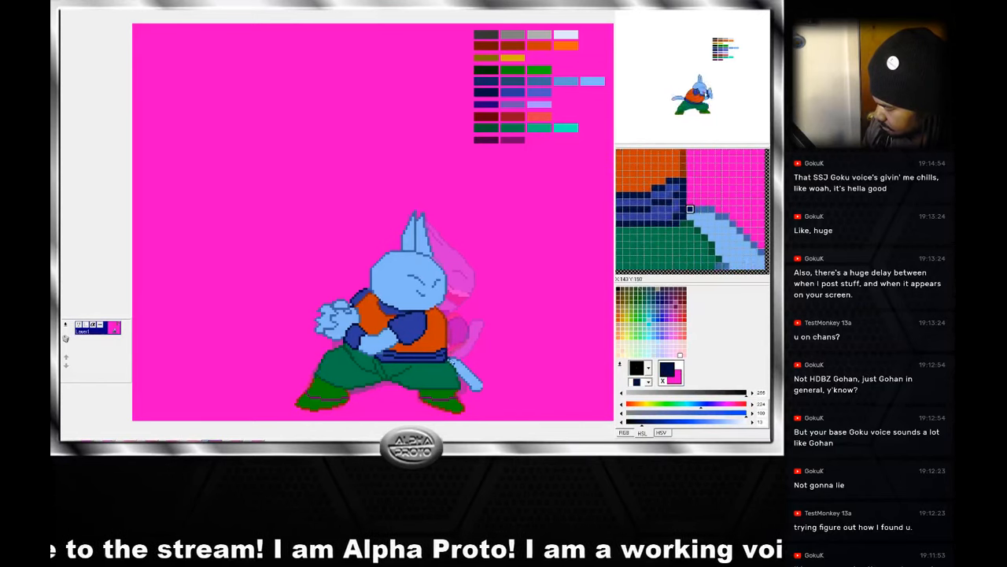
right_click(446, 363)
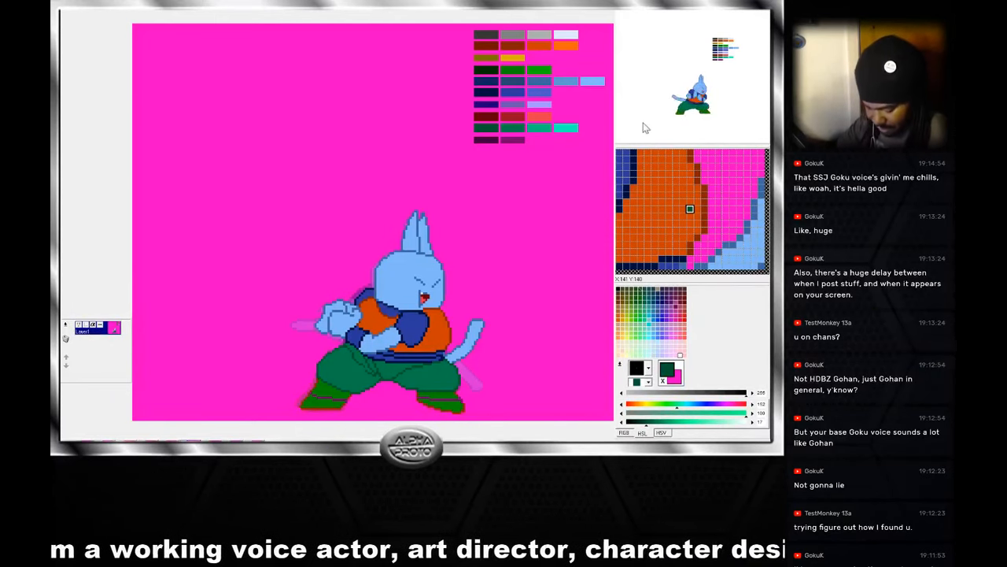
Save the animation in Gale (*.gal) format under the file name NekohameHa.
key("ctrl+s")
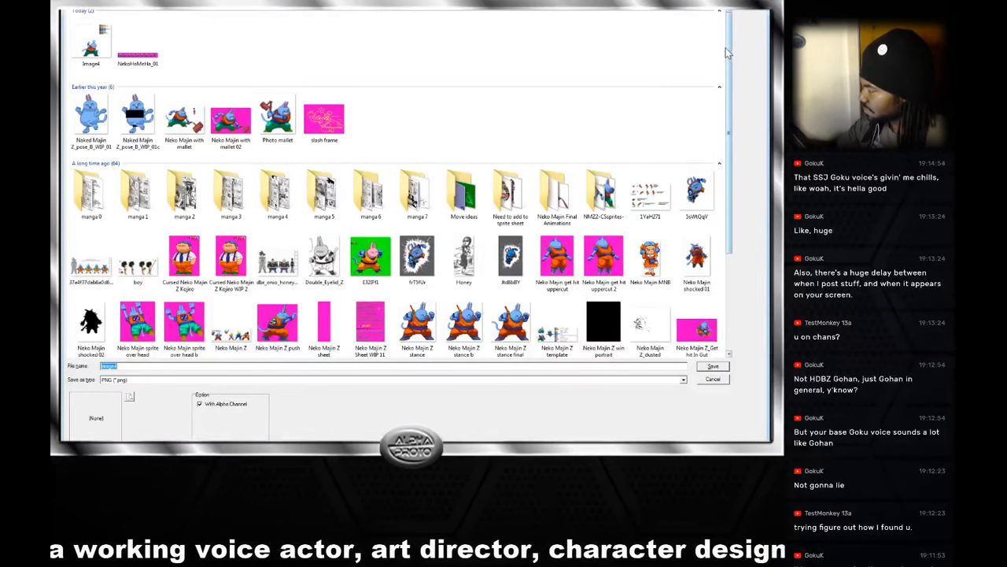
left_click(587, 381)
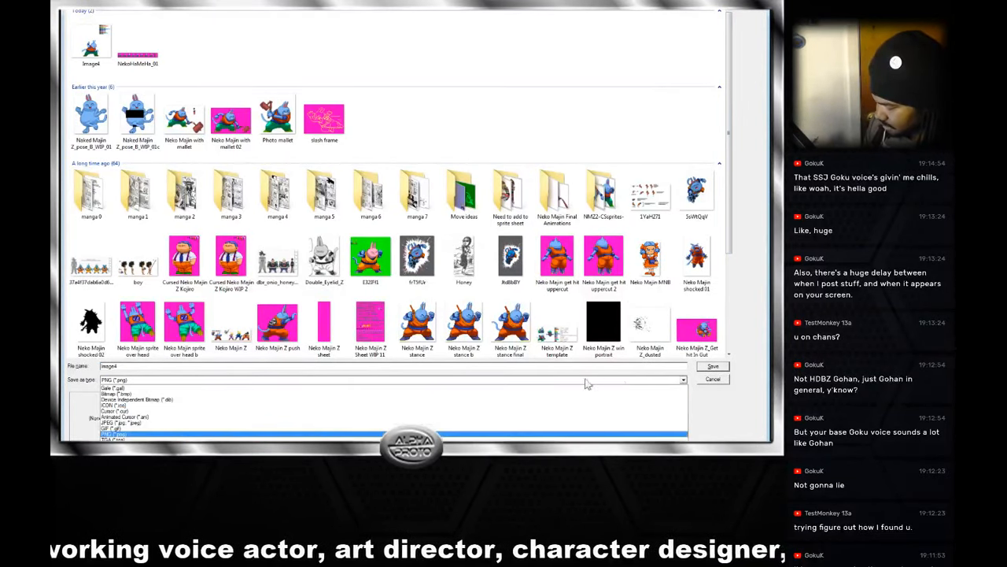
left_click(508, 388)
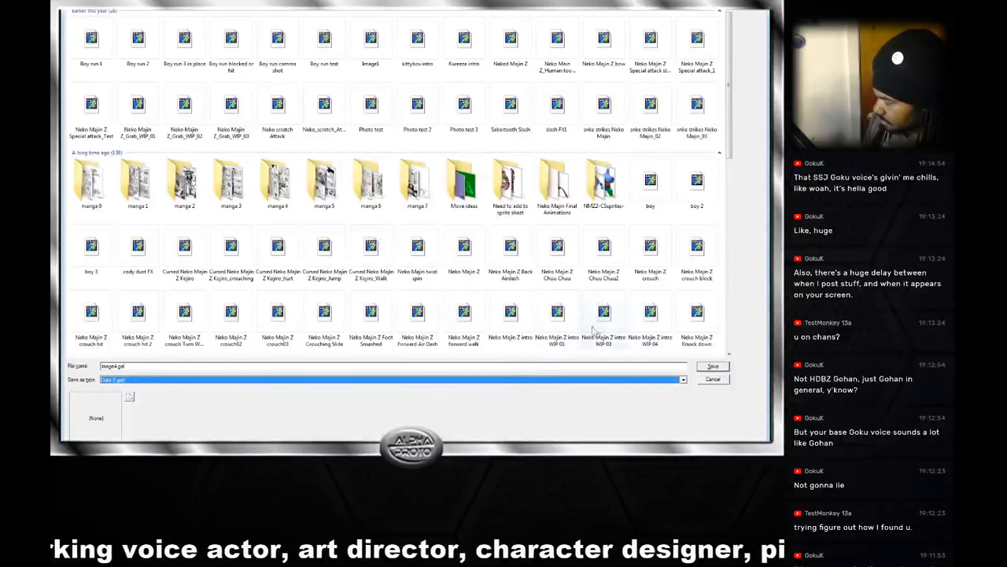
left_click(192, 366)
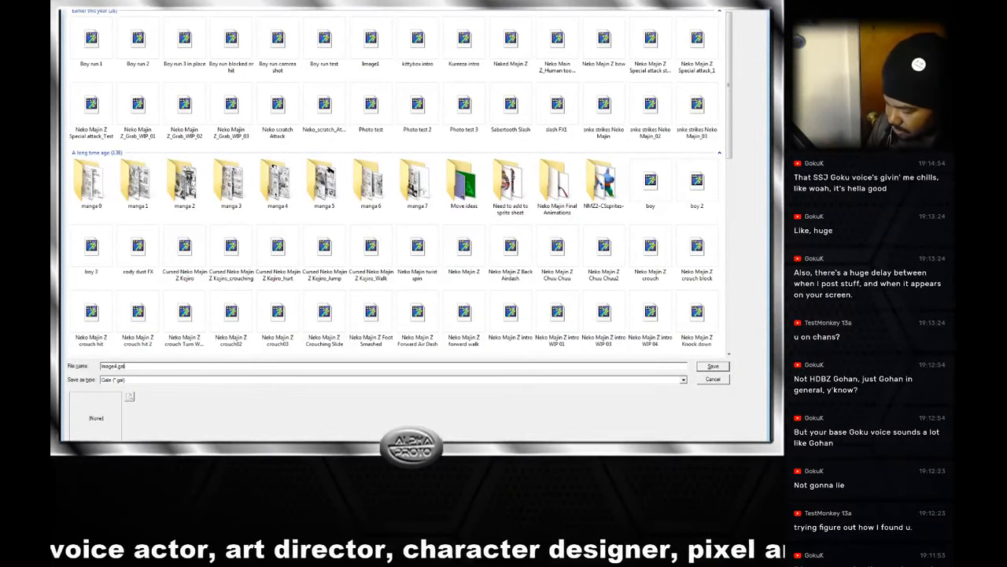
key("ctrl+a")
key("BackSpace")
type("Neko")
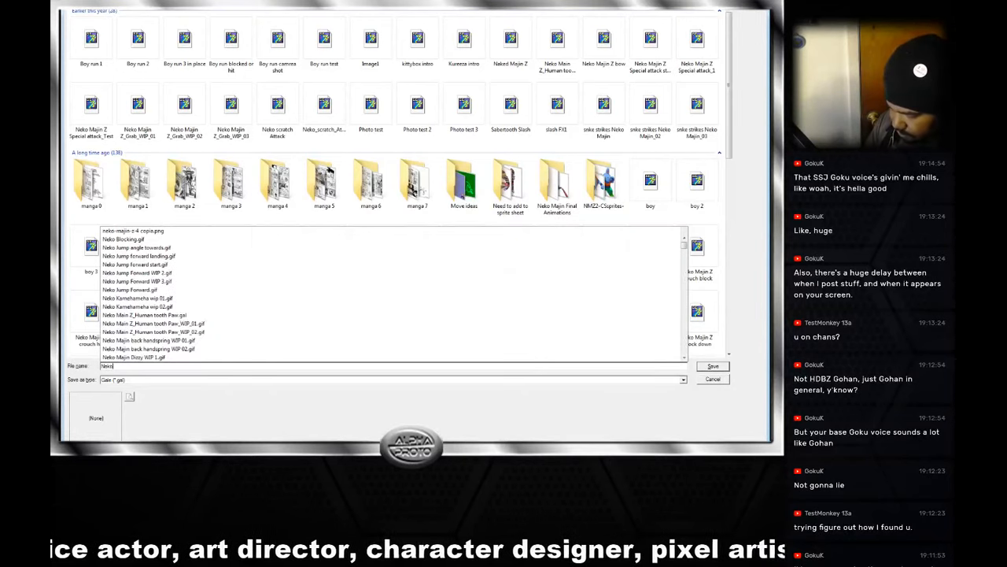
type("hame")
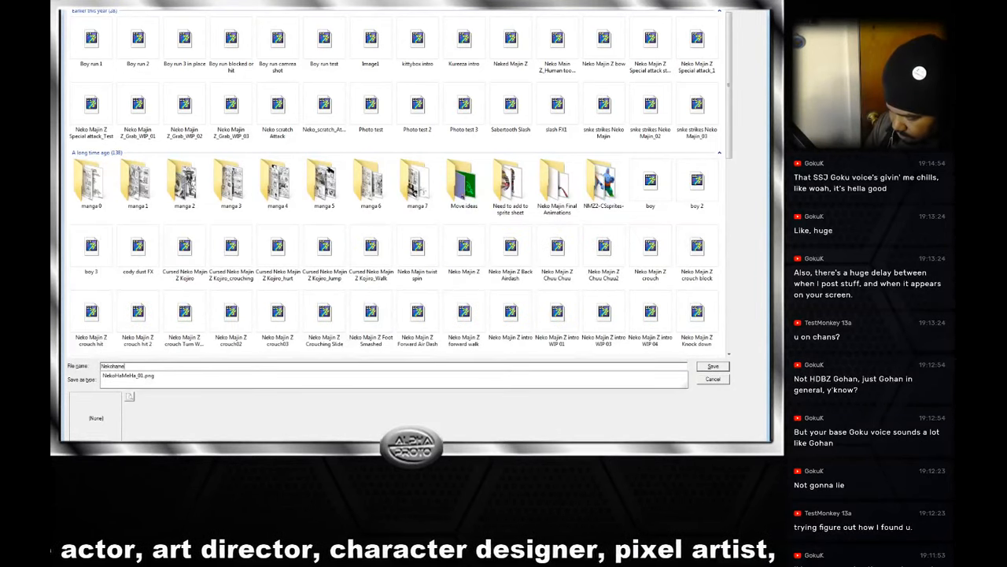
type("ha")
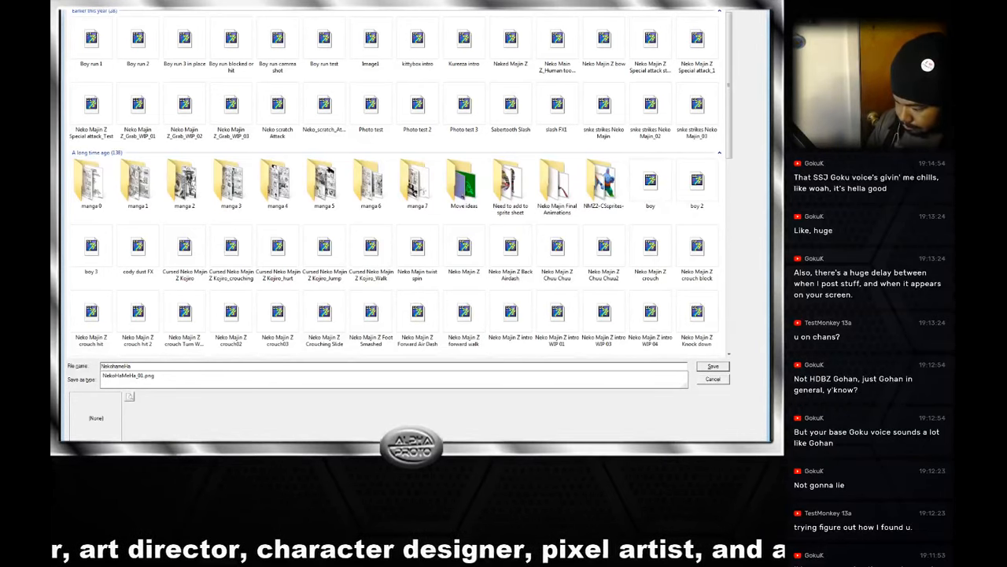
key("Return")
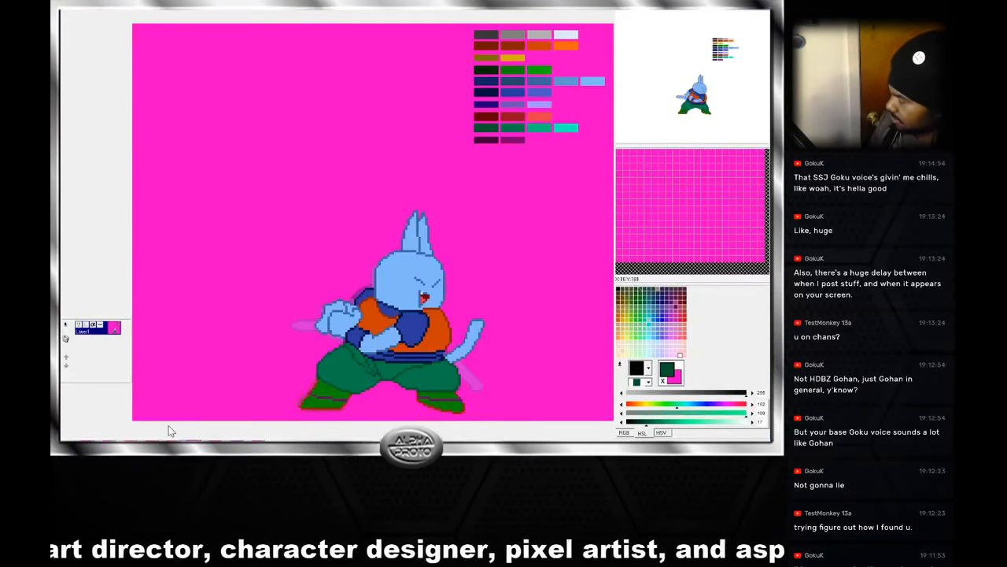
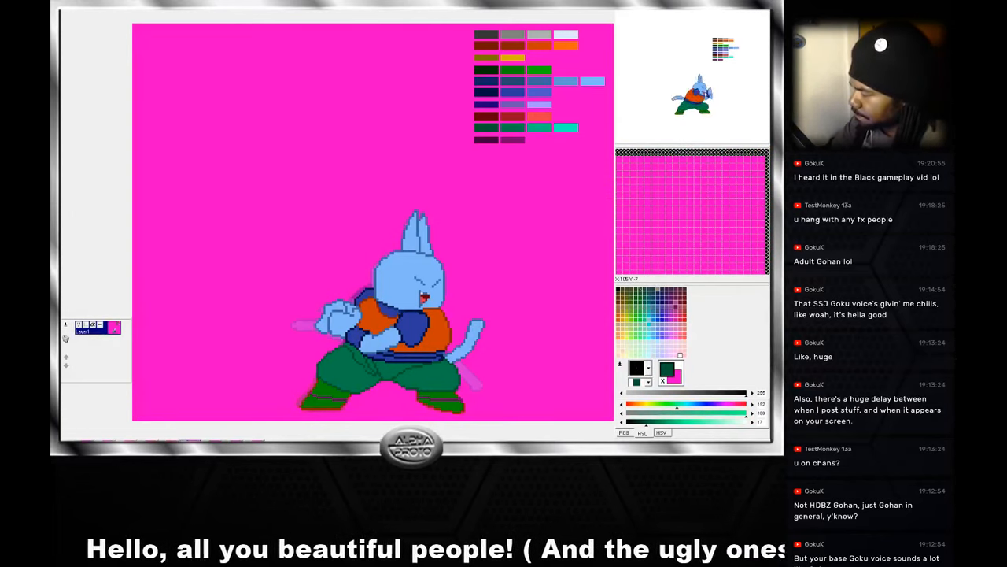
Refine the belt on the open-mouth frame with navy and blue fold lines and a dark green trouser edge below it.
right_click(445, 355)
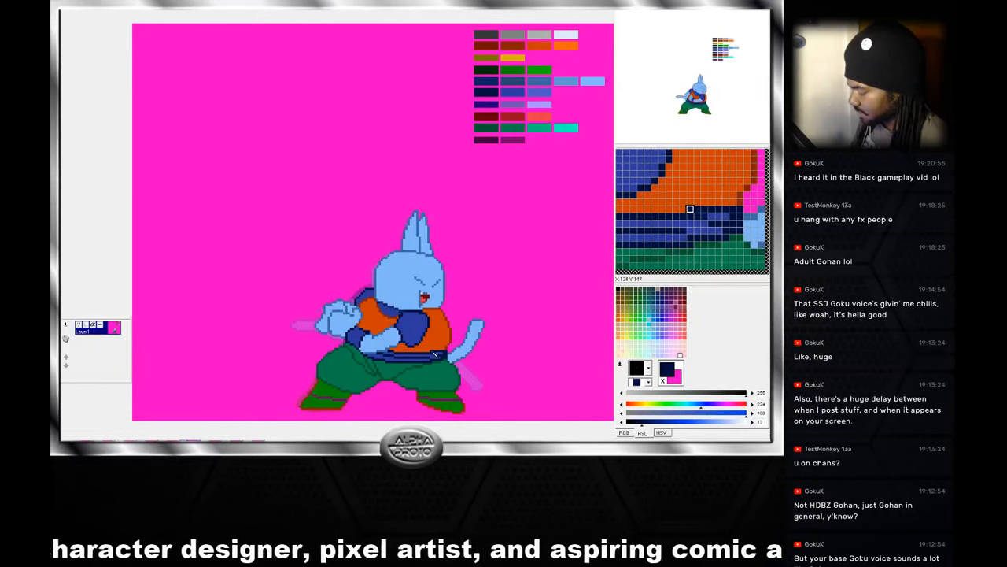
left_click_drag(433, 355, 393, 359)
right_click(441, 356)
right_click(443, 358)
right_click(399, 358)
right_click(391, 358)
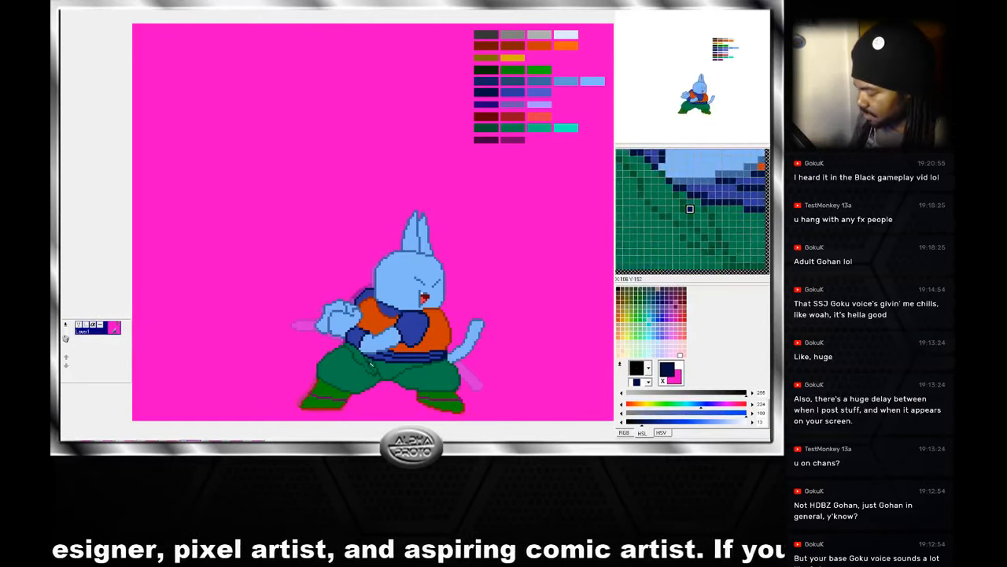
right_click(373, 363)
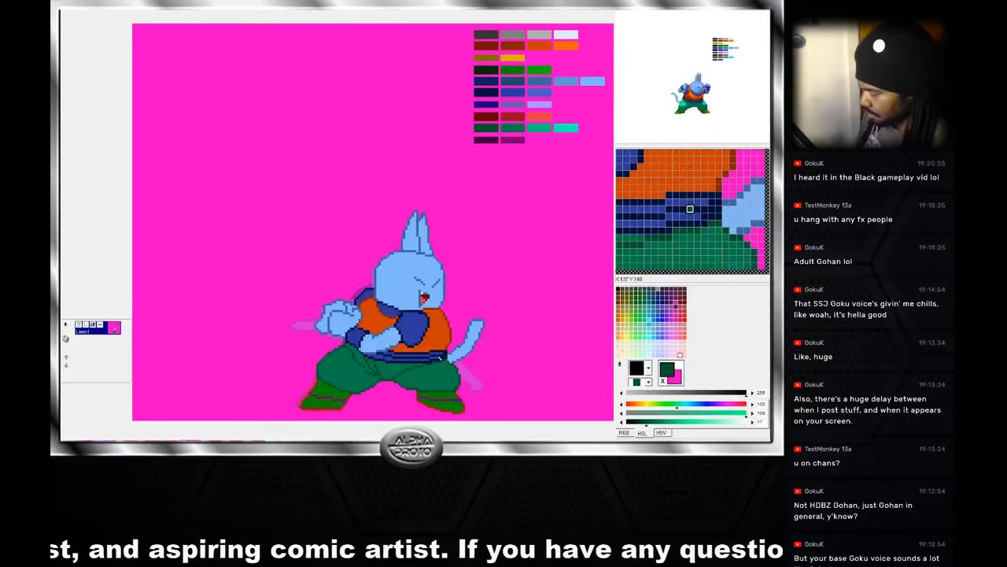
right_click(443, 359)
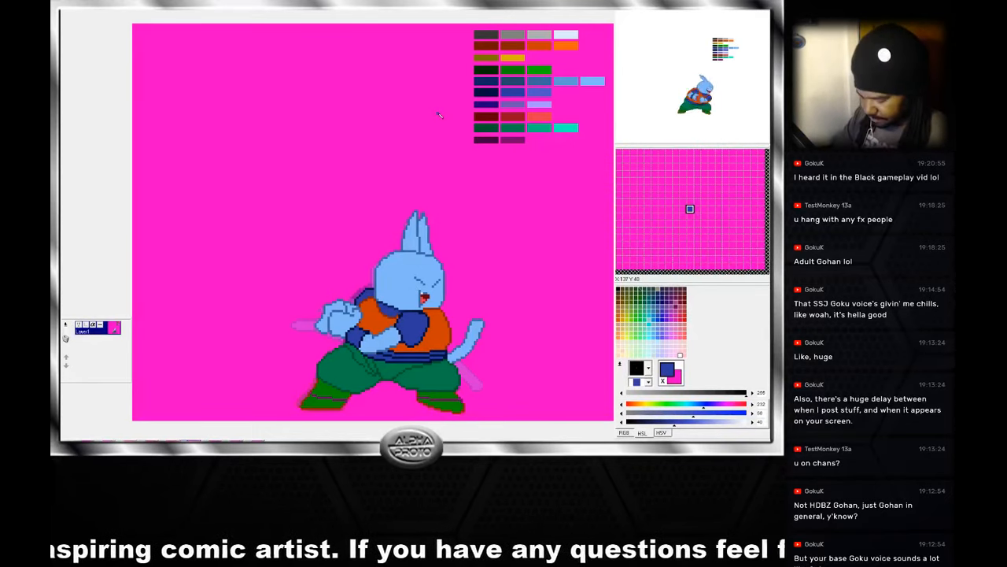
Check the belt against the neighbouring frames and touch up its lower corner on the smiling clasped-hands frame with dark green and navy.
key("Right")
key("Left")
key("Left")
key("Right")
key("Right")
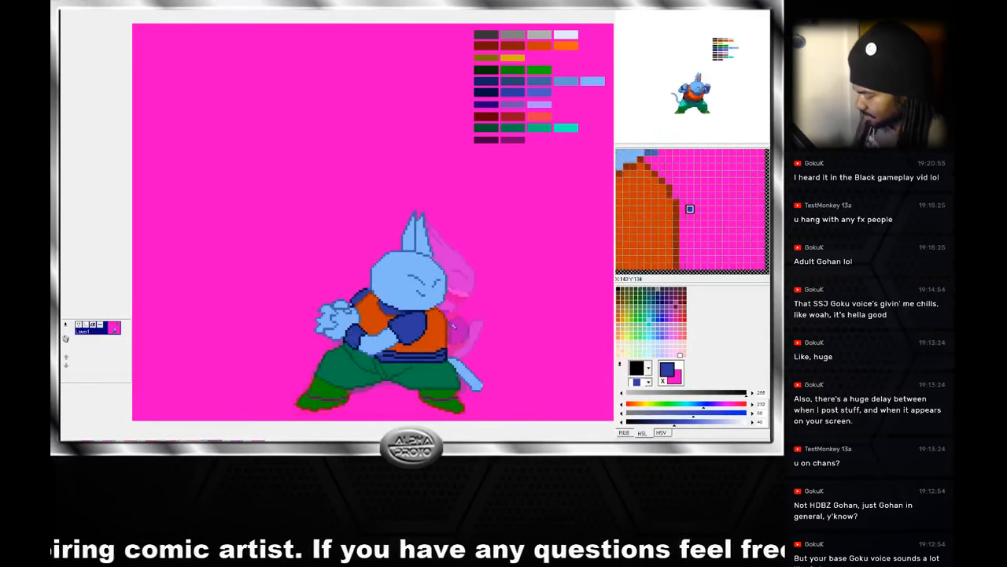
key("Left")
key("Right")
right_click(446, 365)
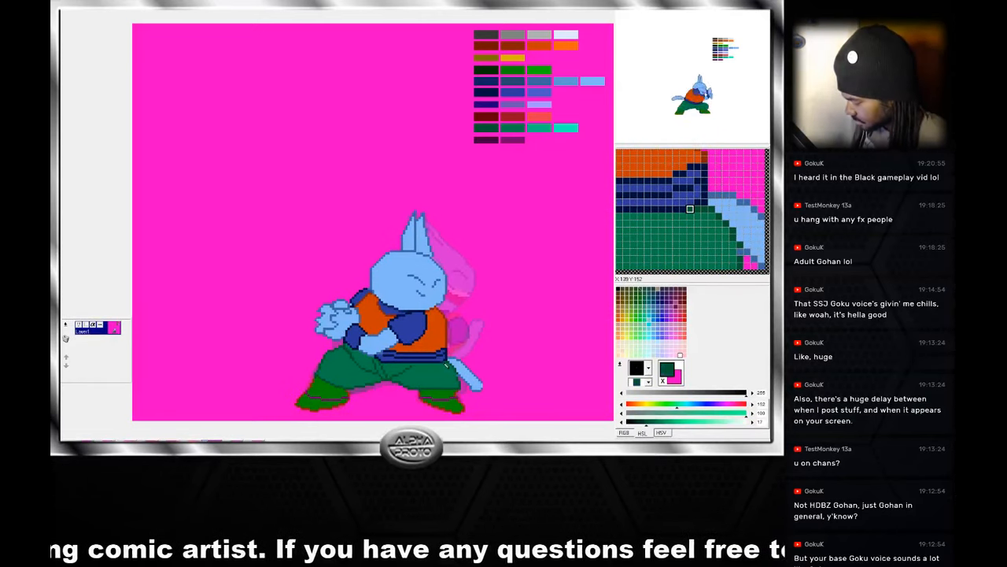
right_click(438, 363)
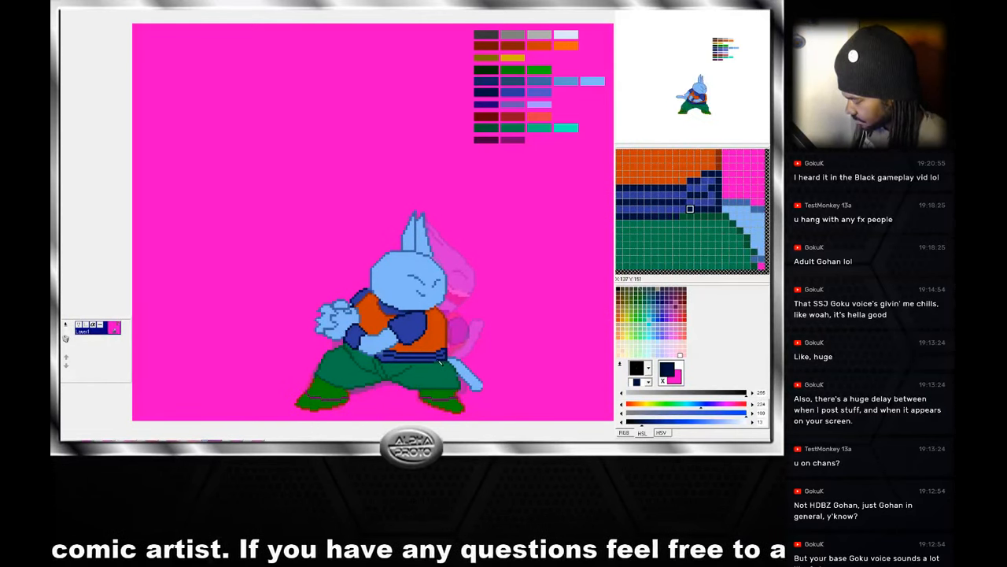
Examine how the belt and trouser waistline carry over from the crossed-arms frame through the following poses.
key("Left")
key("Left")
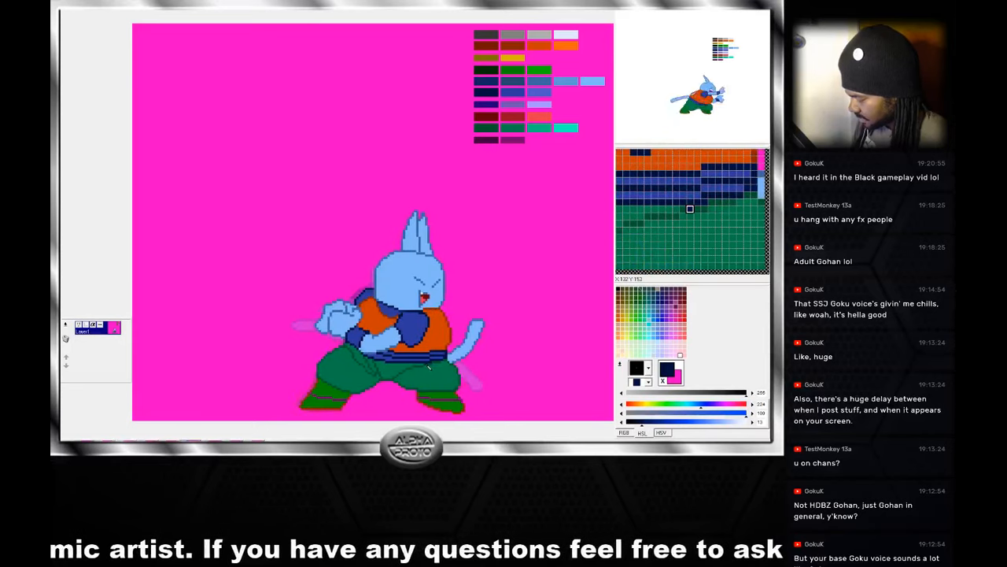
key("Right")
key("Left")
key("Right")
key("Left")
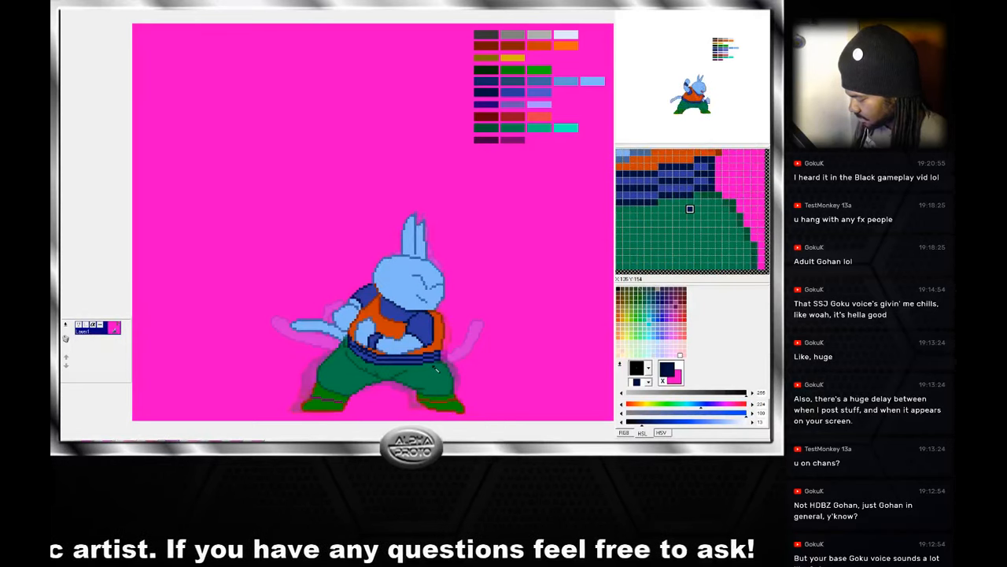
right_click(386, 374)
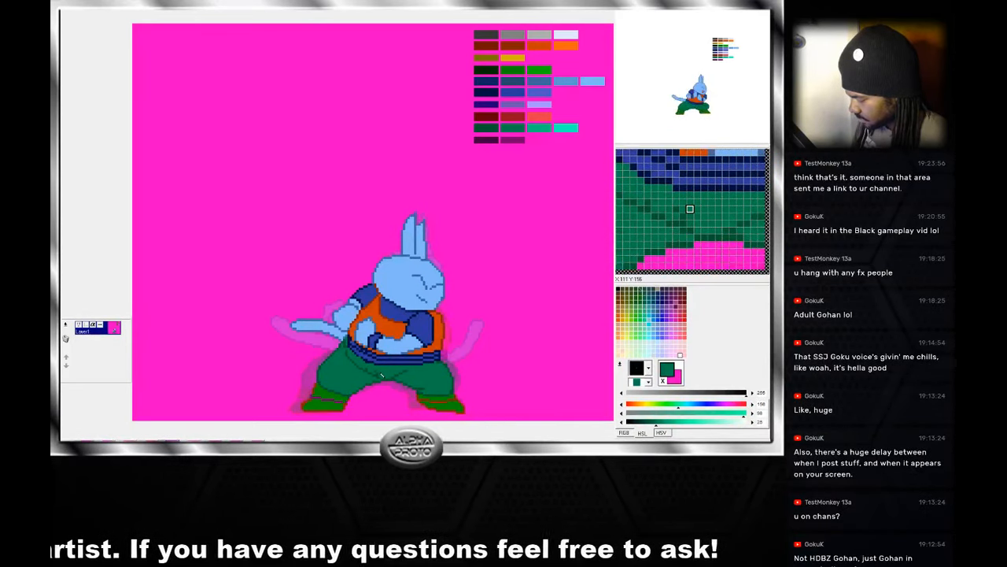
key("Right")
key("Left")
key("Right")
key("Left")
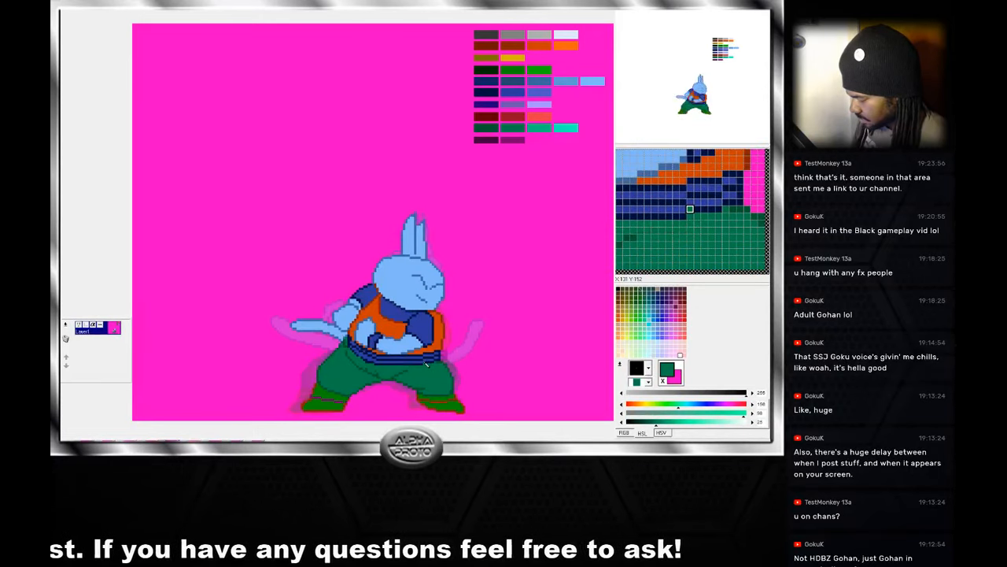
key("Right")
key("Right")
key("Right")
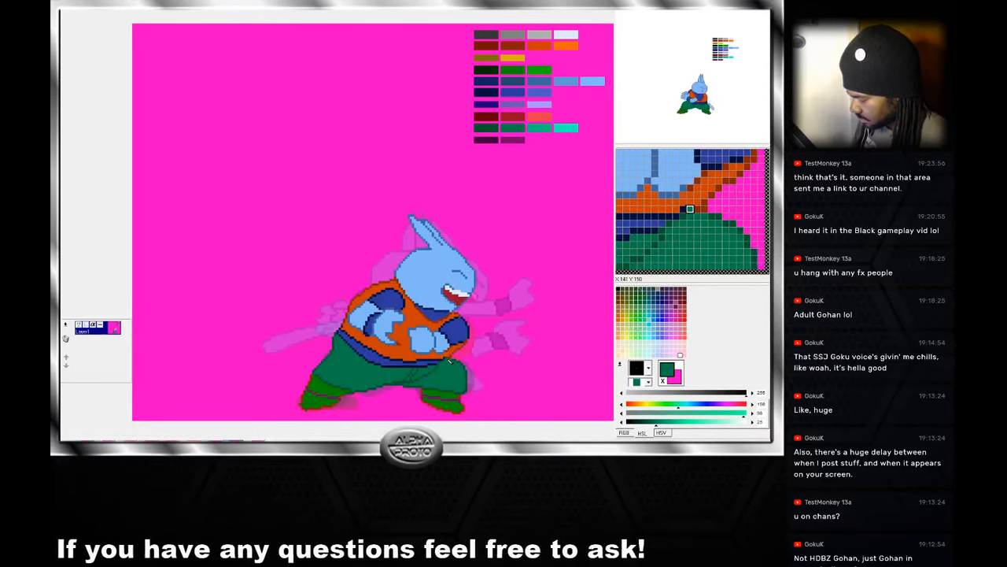
Compare the smiling clasped-hands frame with its neighbours and draw a navy line above its belt across the orange shirt hem.
key("Right")
key("Left")
key("Right")
key("Left")
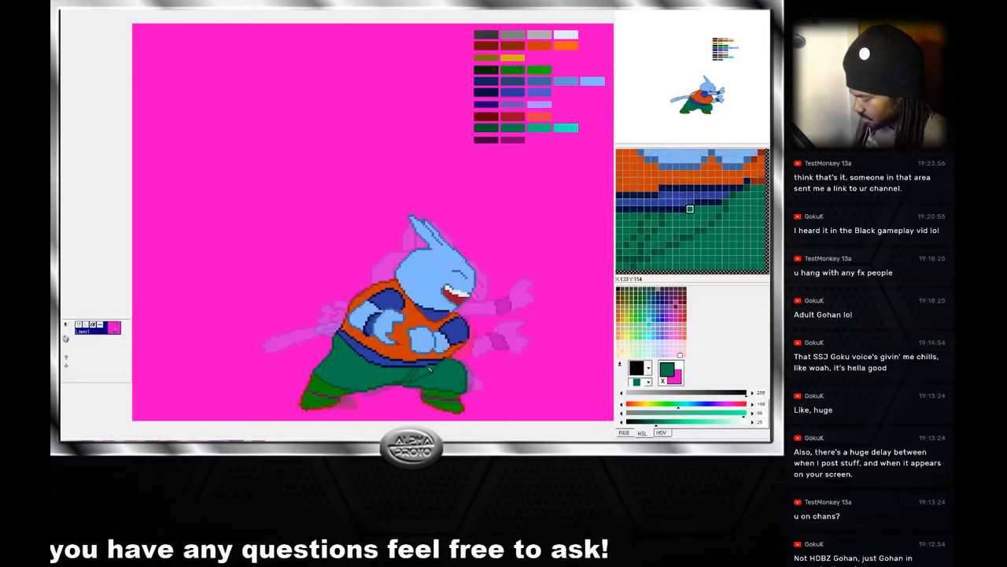
key("Right")
key("Left")
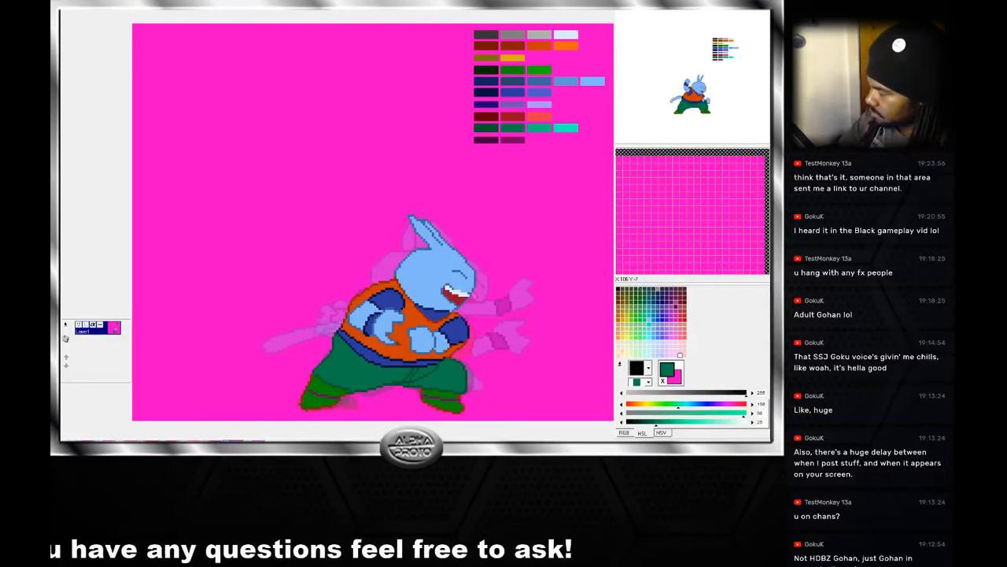
right_click(447, 360)
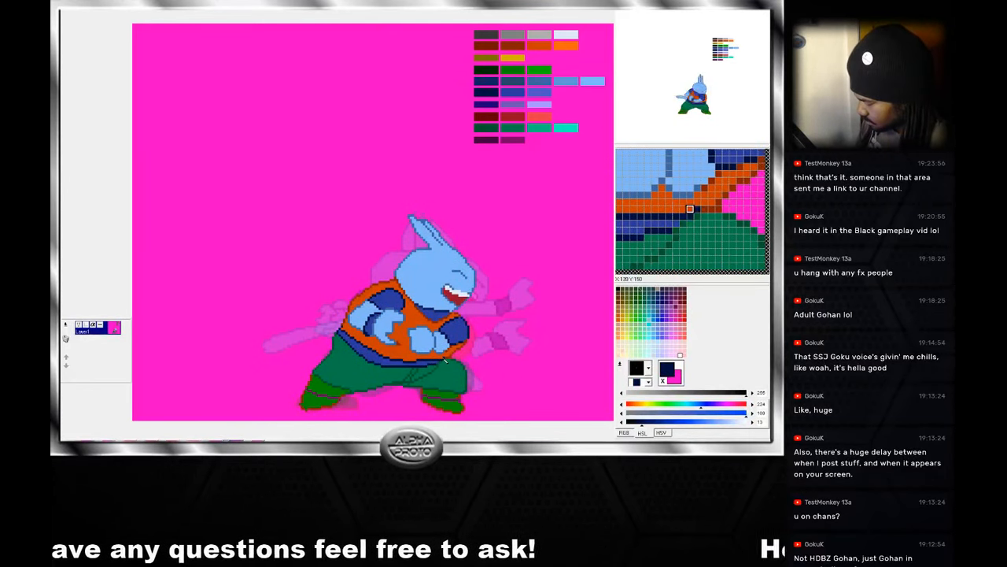
mouse_move(444, 360)
left_mouse_down()
mouse_move(405, 361)
mouse_move(343, 329)
left_mouse_up()
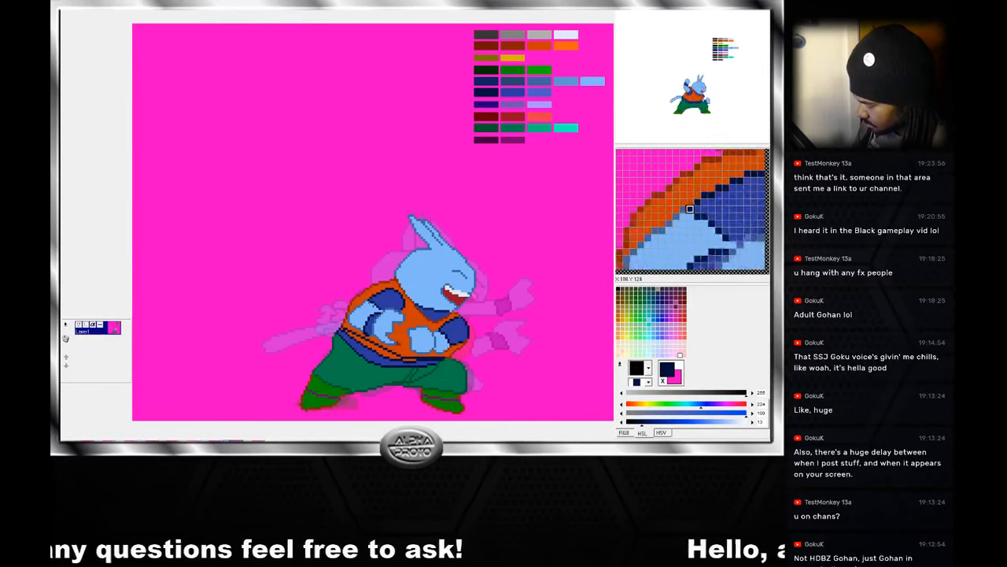
Trim the belt's lower edge with trouser green and rework the widened belt with blue cloth and navy fold lines.
right_click(400, 371)
left_click_drag(403, 369, 390, 365)
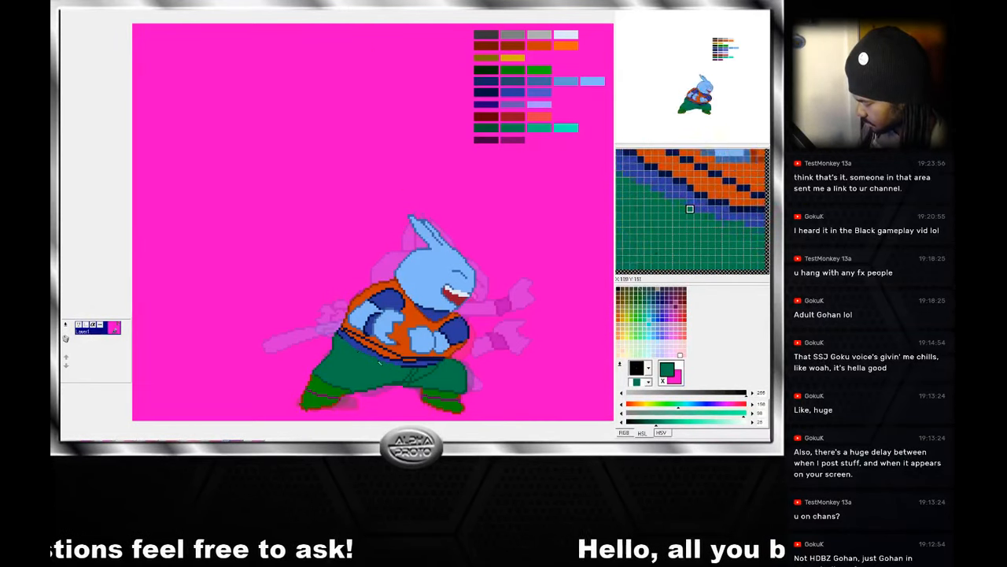
right_click(367, 358)
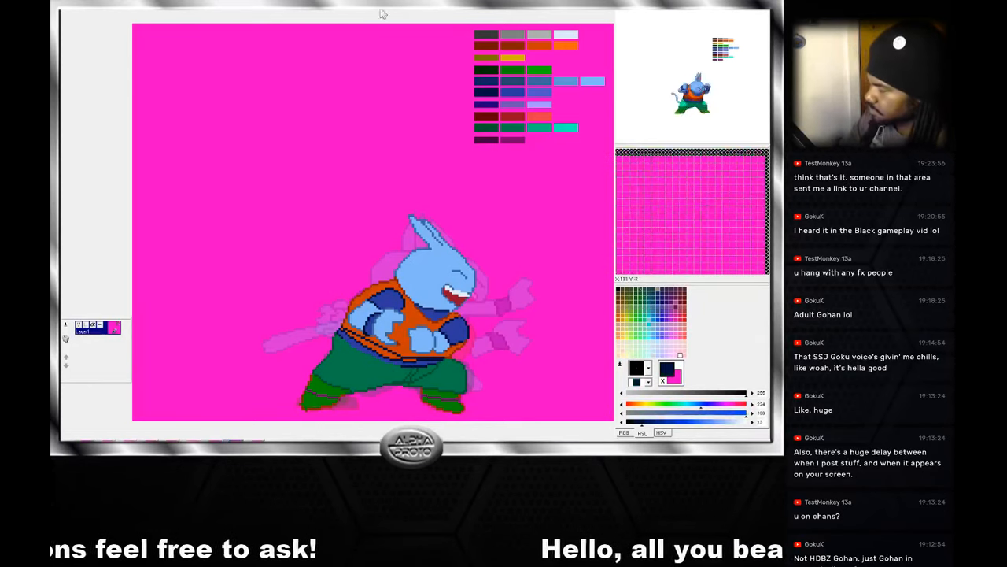
right_click(416, 365)
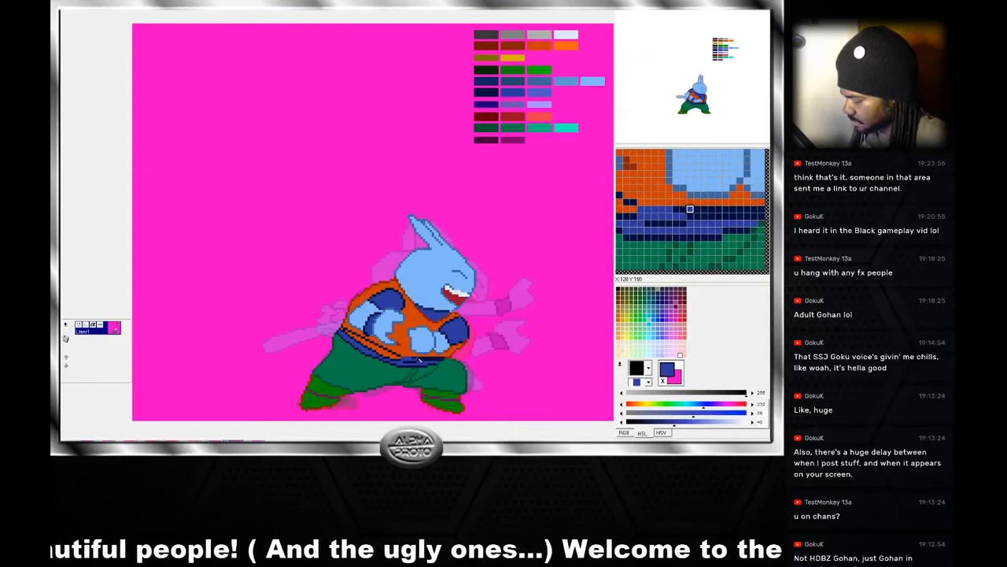
right_click(408, 360)
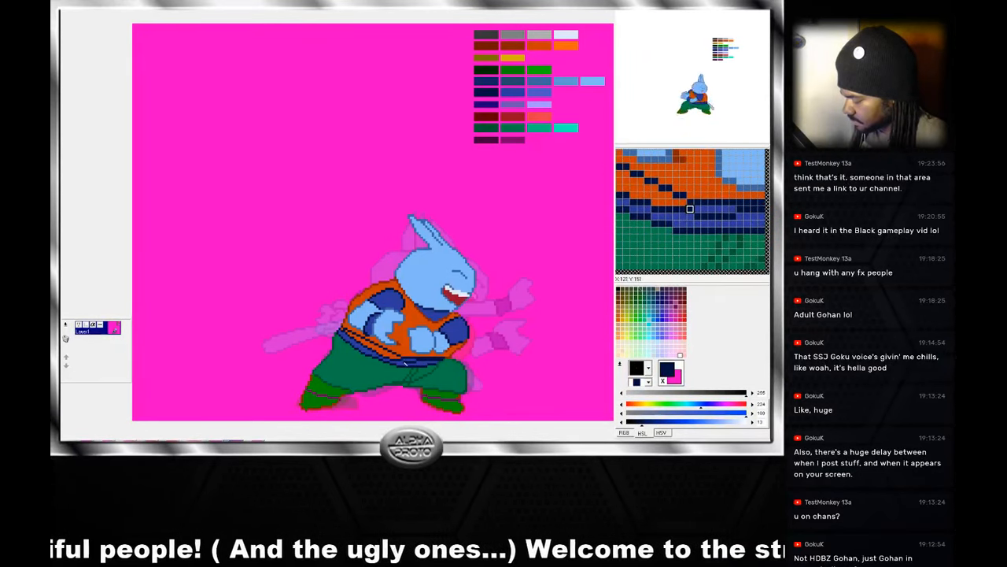
right_click(406, 361)
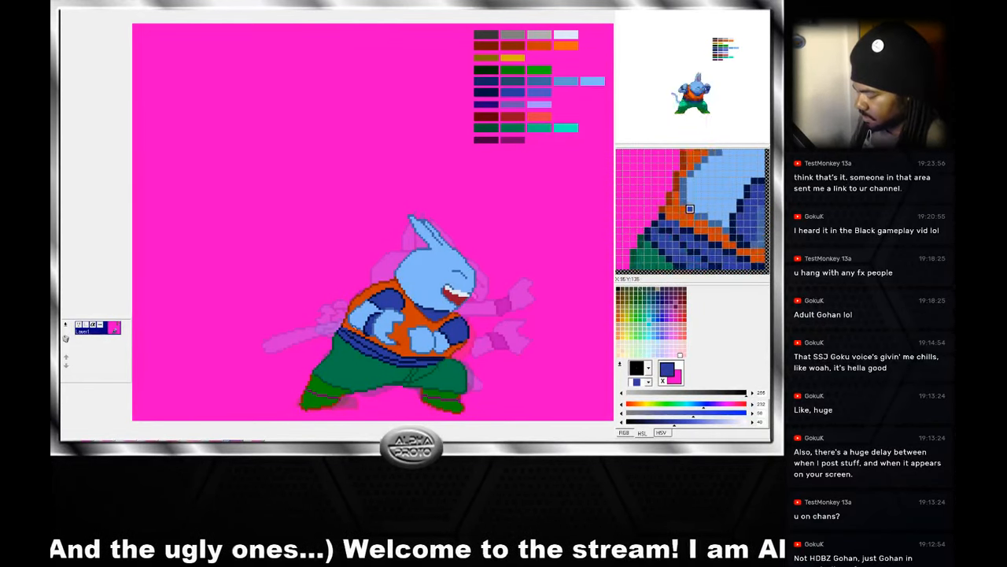
Clean up the belt's back end below the elbow with navy, blue and background magenta pixels.
right_click(352, 335)
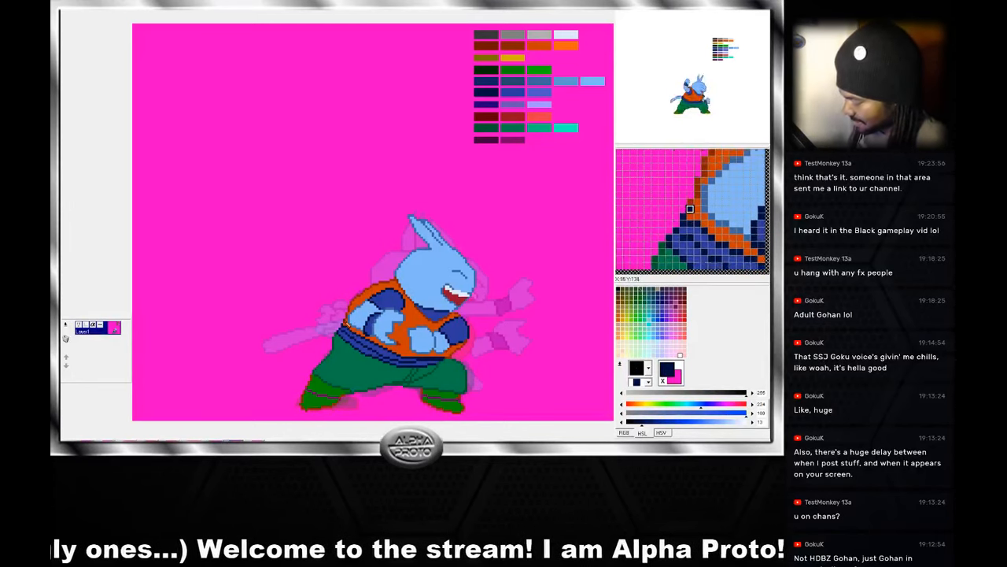
right_click(346, 325)
right_click(346, 327)
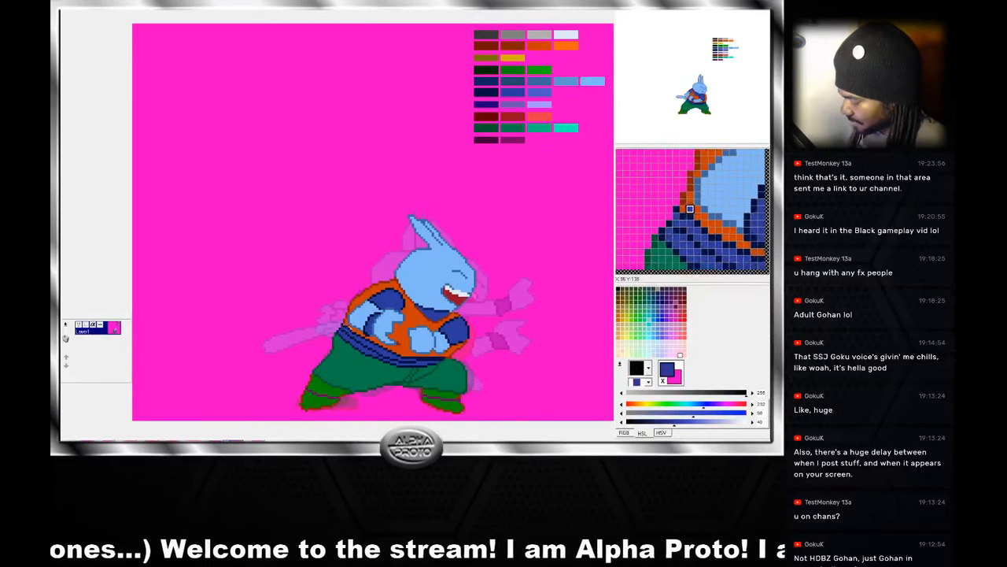
right_click(345, 331)
left_click(345, 334)
right_click(346, 335)
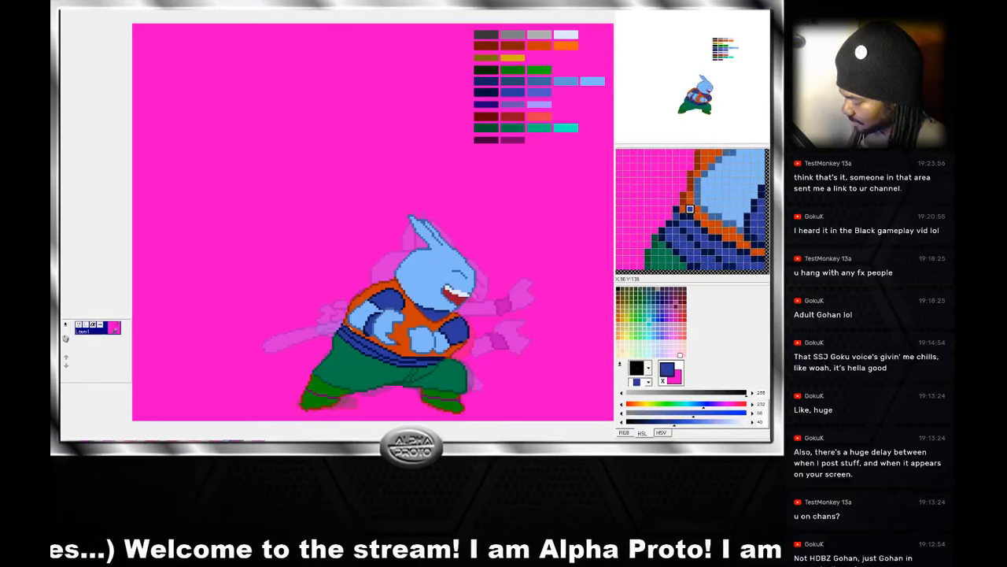
right_click(345, 332)
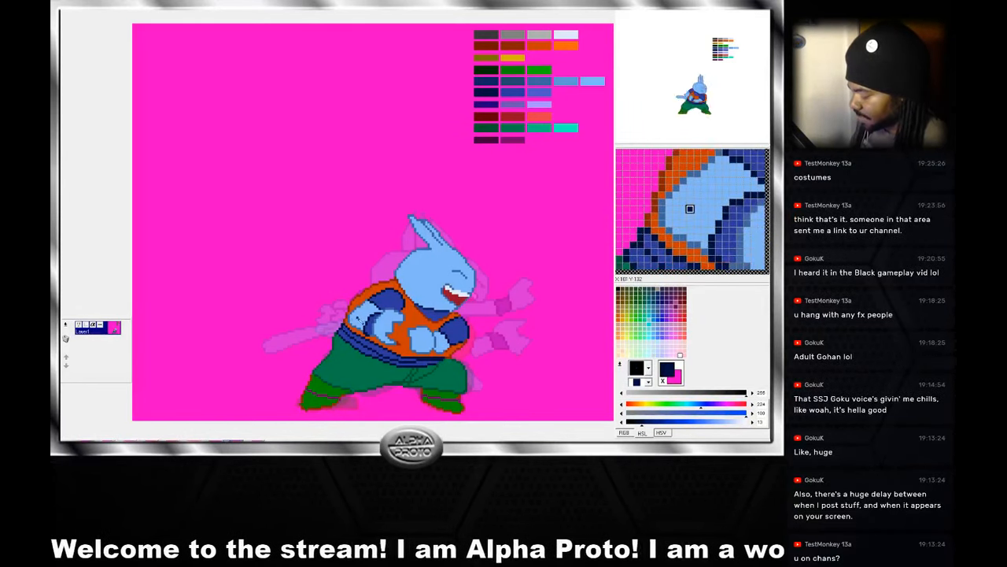
right_click(343, 328)
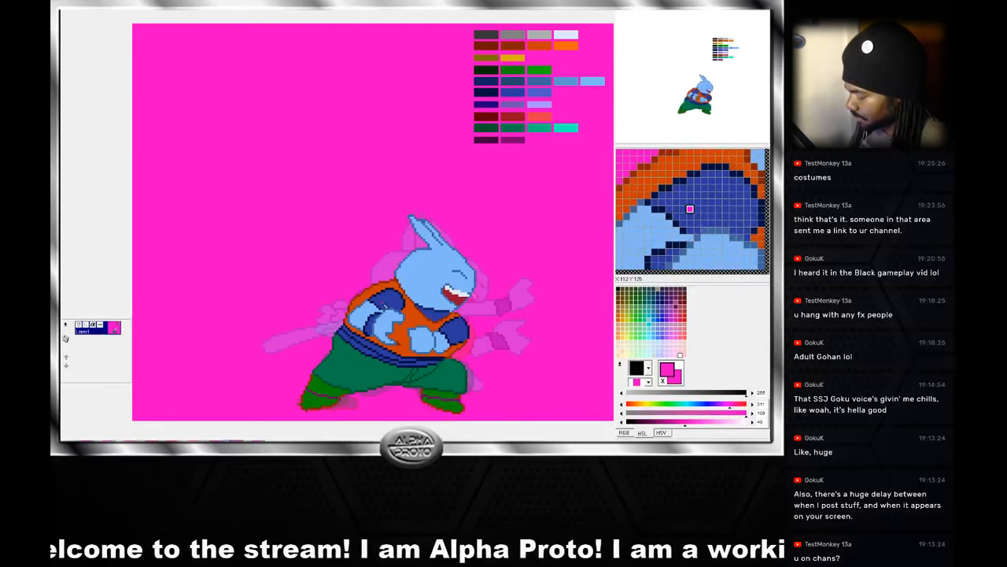
Extend the belt's alternating blue and navy folds along its front half beneath the clasped hands.
right_click(420, 363)
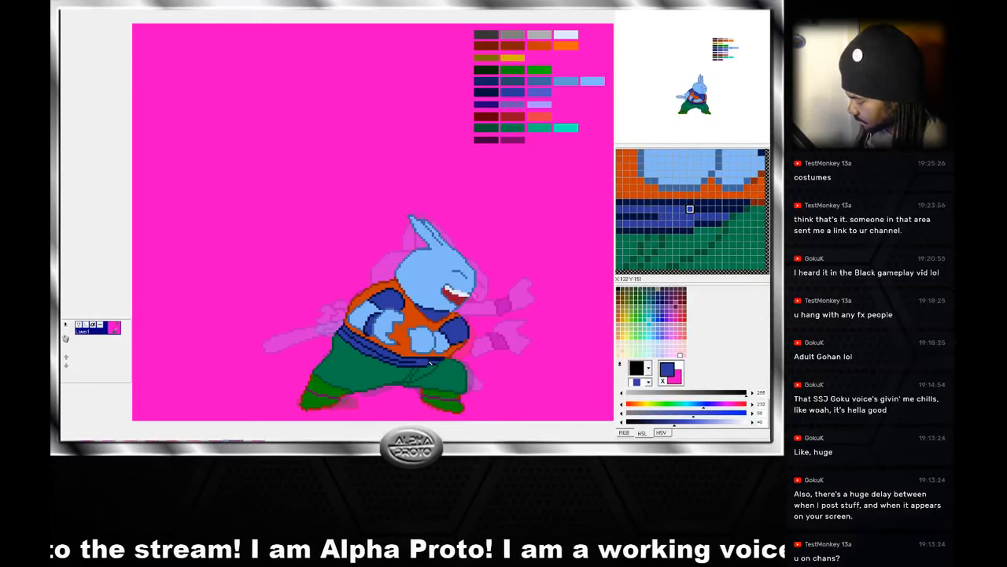
right_click(419, 363)
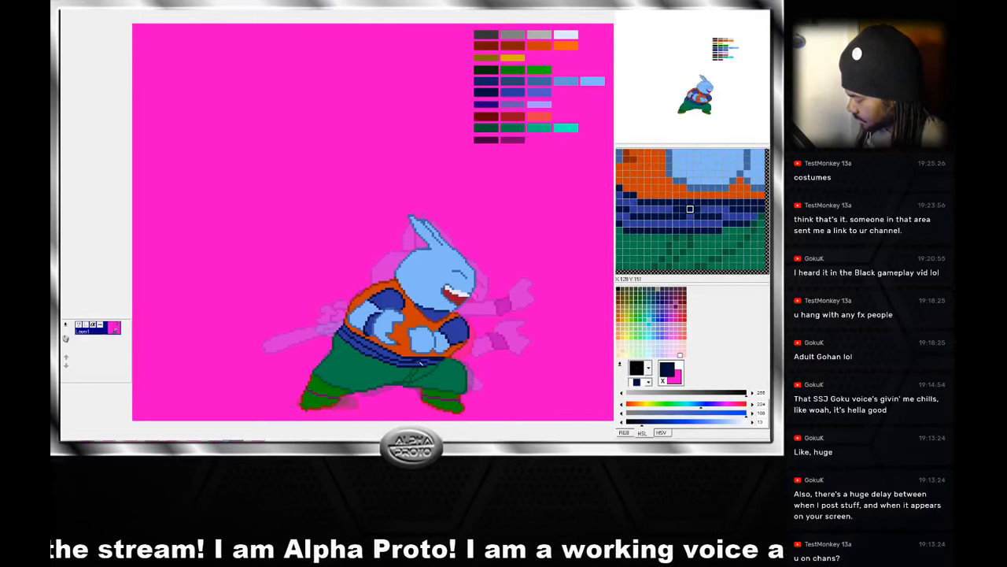
right_click(414, 367)
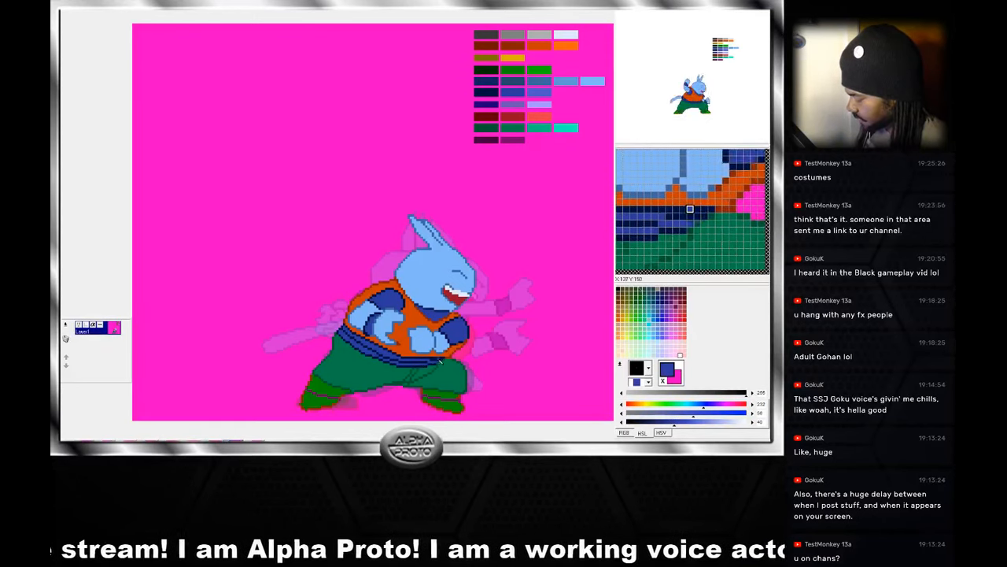
right_click(430, 364)
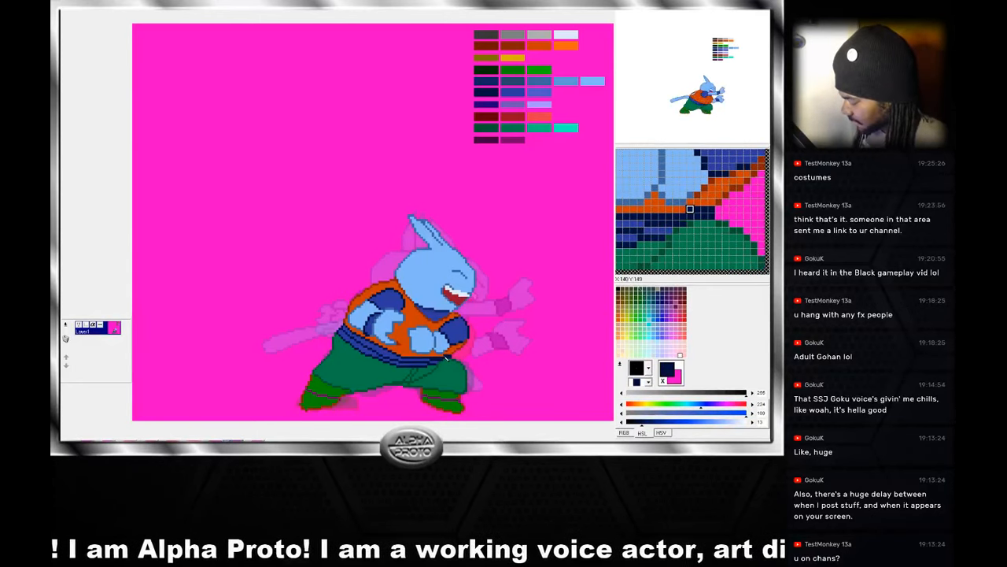
right_click(444, 361)
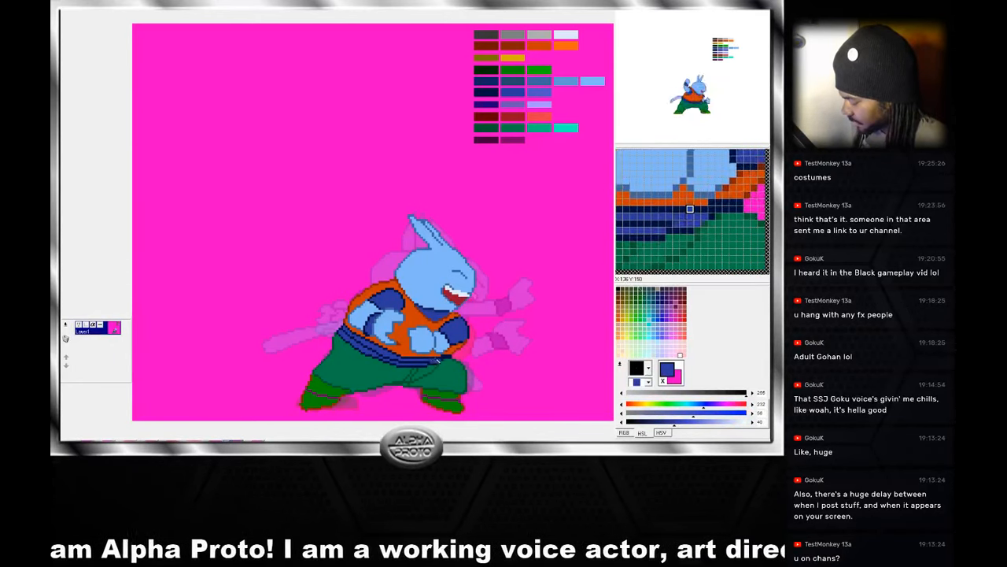
right_click(434, 364)
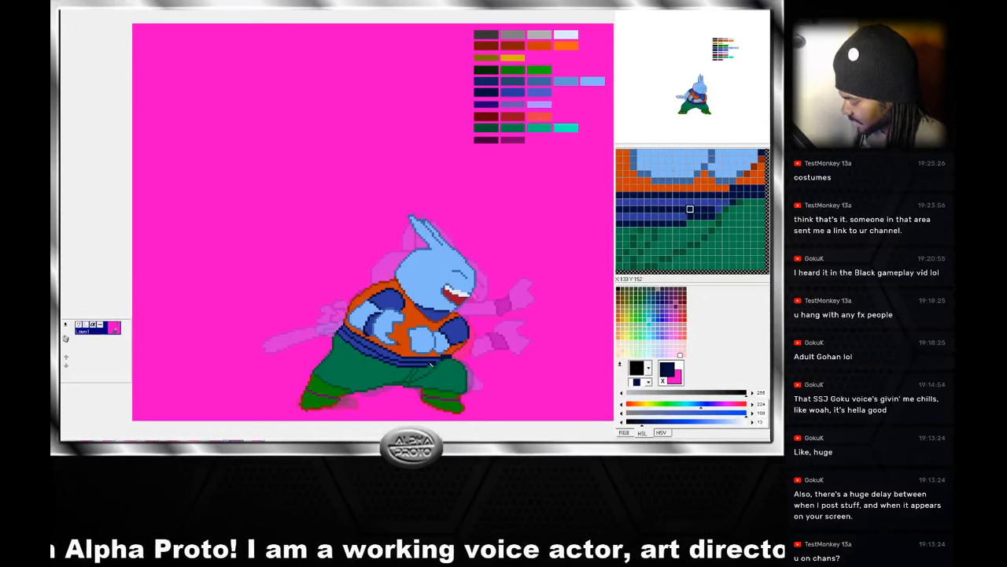
Finish the belt's front tip above the forward knee with blue and navy, and touch up the adjoining trouser edge in green.
right_click(438, 364)
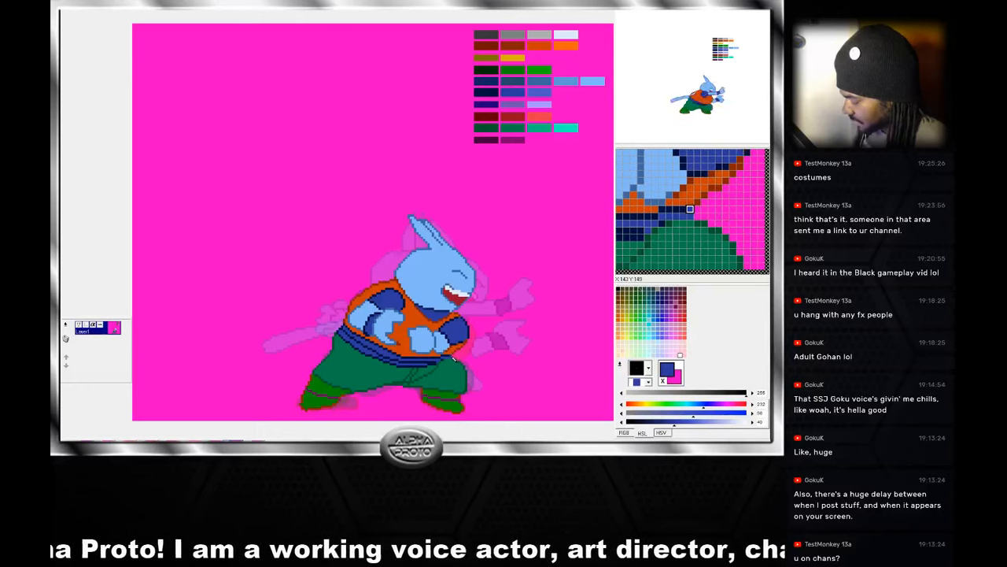
right_click(453, 361)
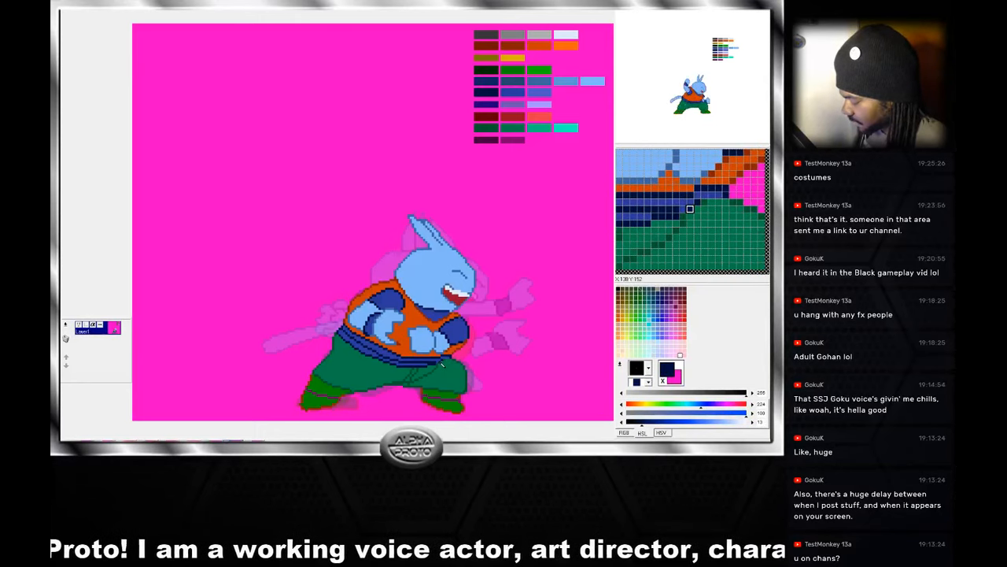
right_click(442, 362)
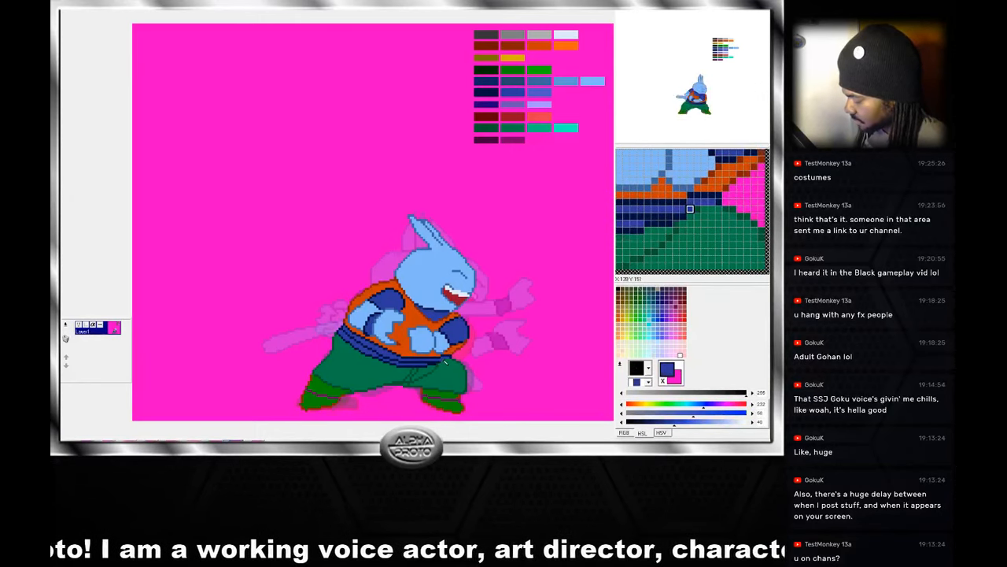
right_click(443, 364)
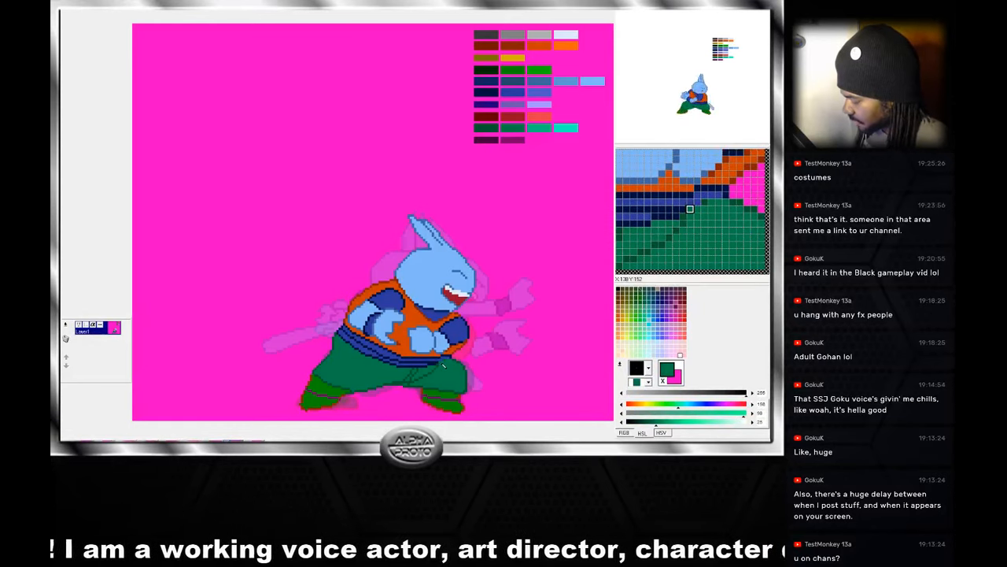
right_click(440, 366)
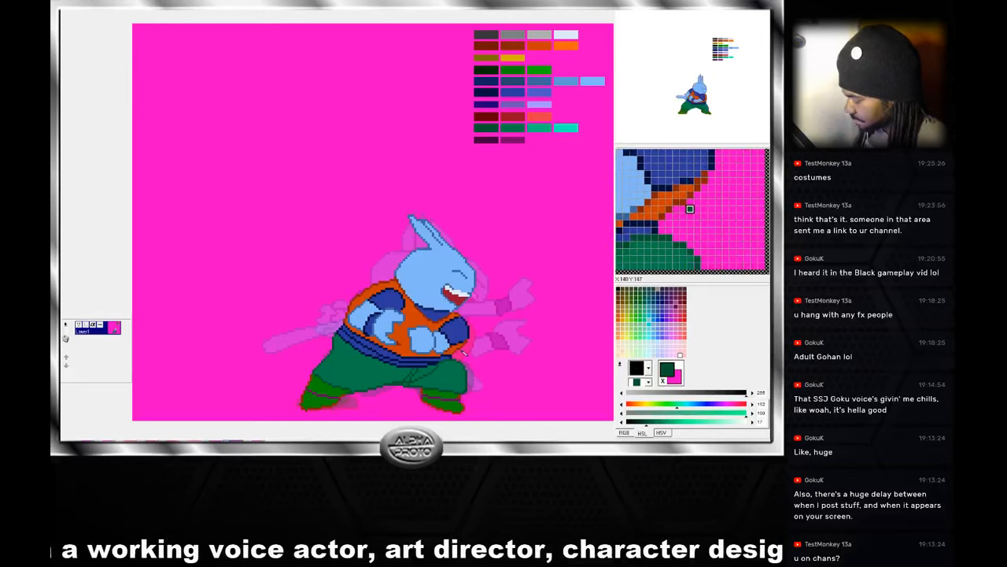
right_click(402, 343)
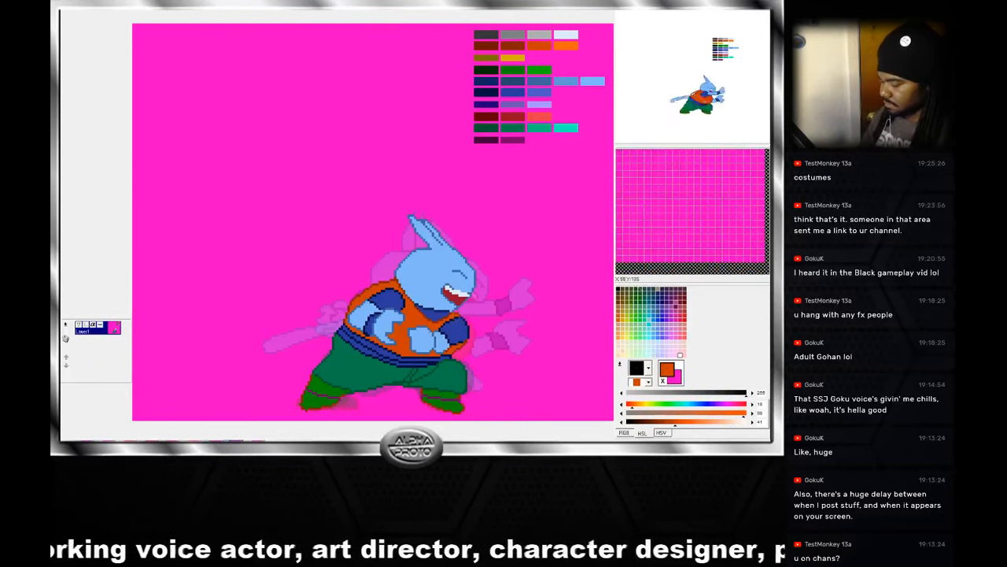
Move to the outstretched-arms frame, reshape its belt edge against the trousers and add navy fold lines through the blue belt.
key("Left")
key("Right")
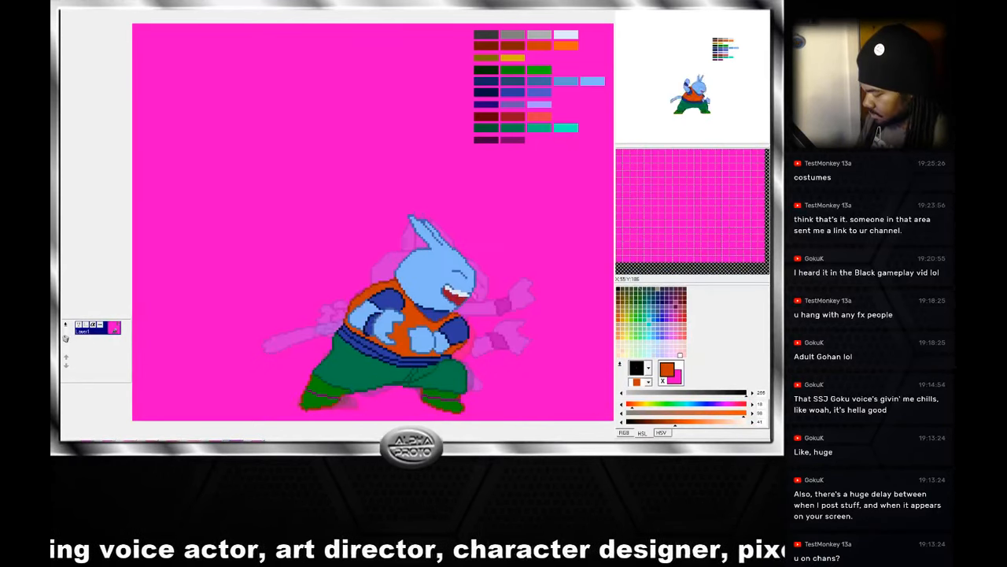
key("Left")
right_click(375, 344)
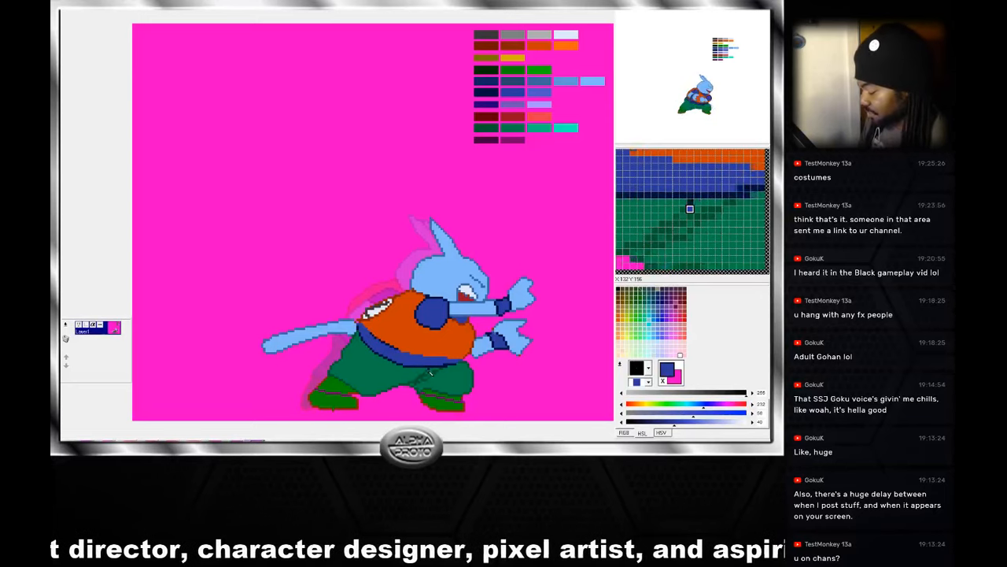
right_click(430, 375)
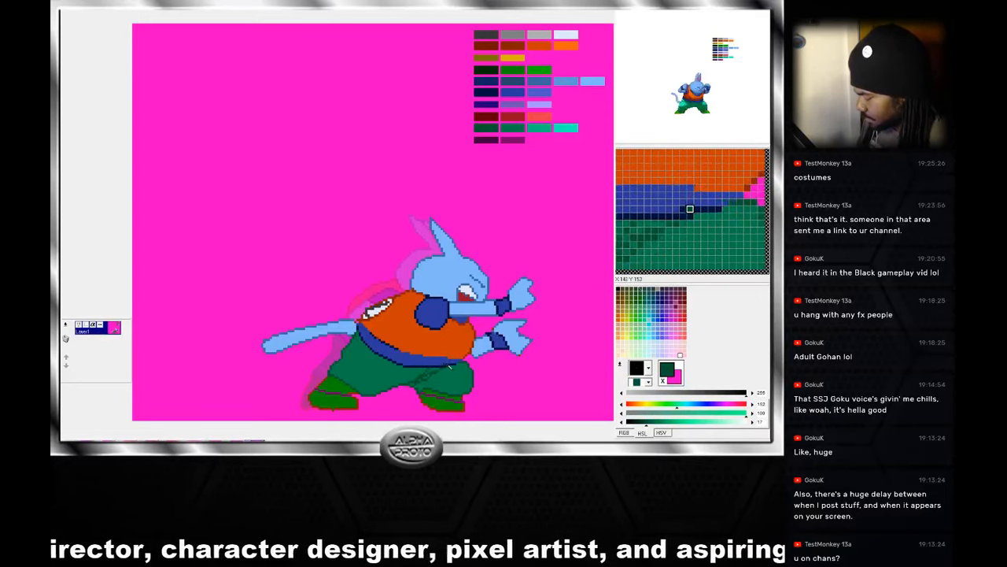
right_click(442, 363)
right_click(454, 368)
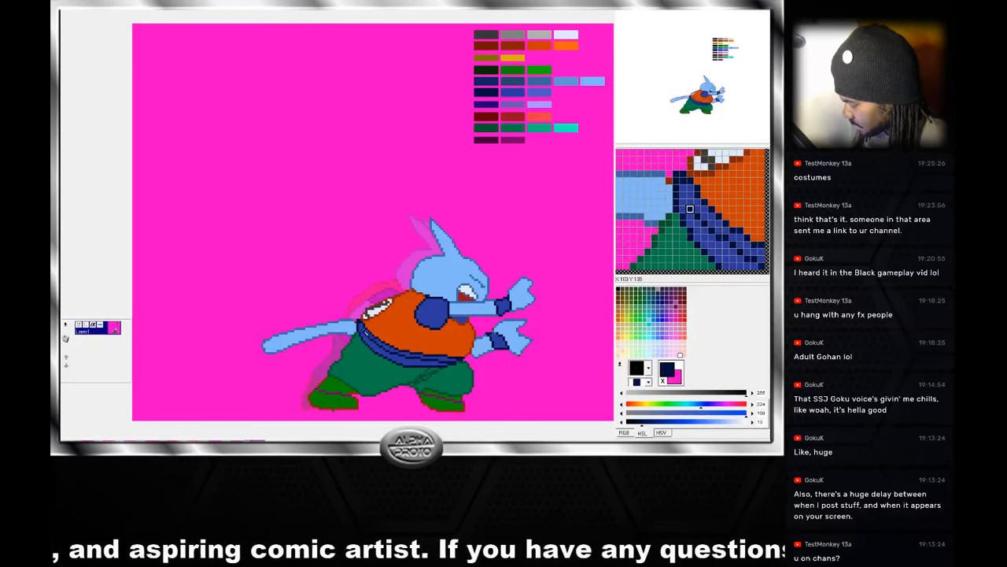
Refine the front belt folds on the outstretched-arms frame with navy and blue, correcting the trousers below in green.
right_click(419, 375)
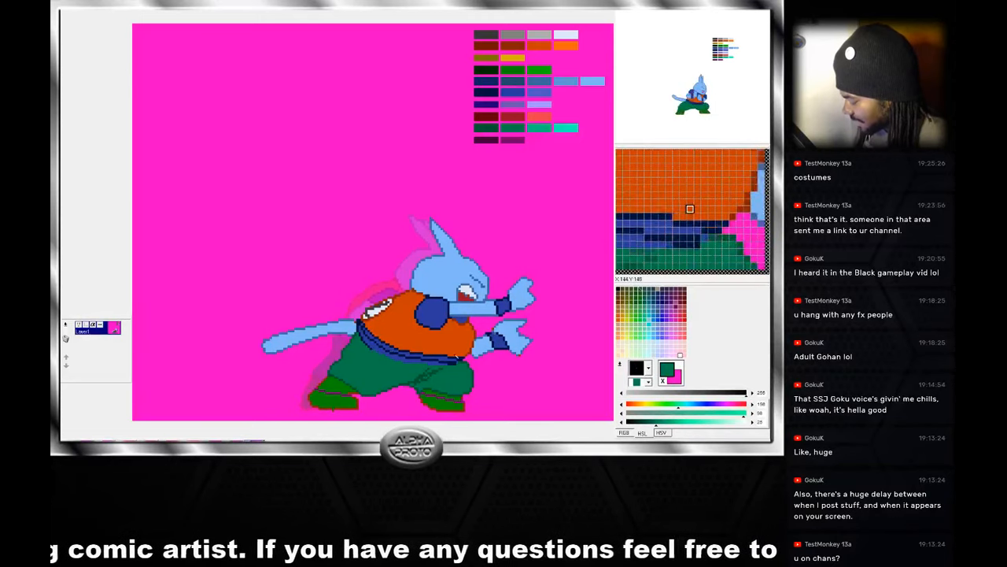
right_click(423, 365)
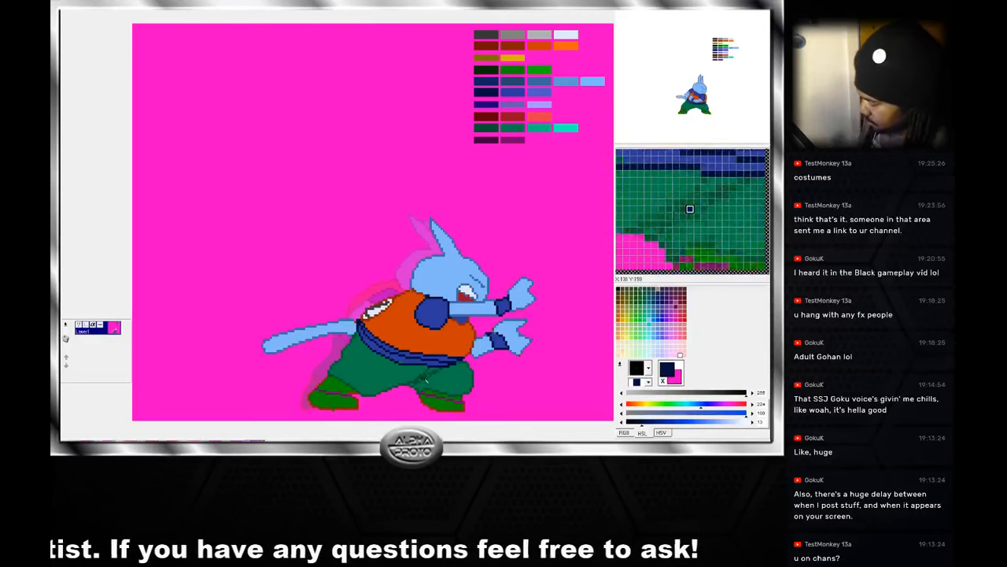
right_click(392, 358)
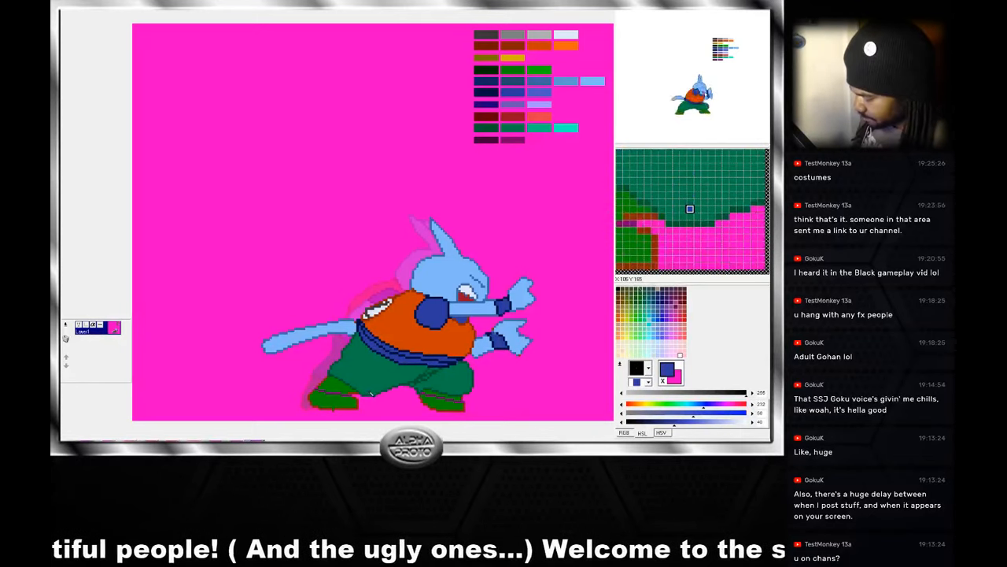
Touch up the sole outline of the rear shoe on the outstretched-arms frame in reddish brown.
right_click(335, 415)
right_click(338, 409)
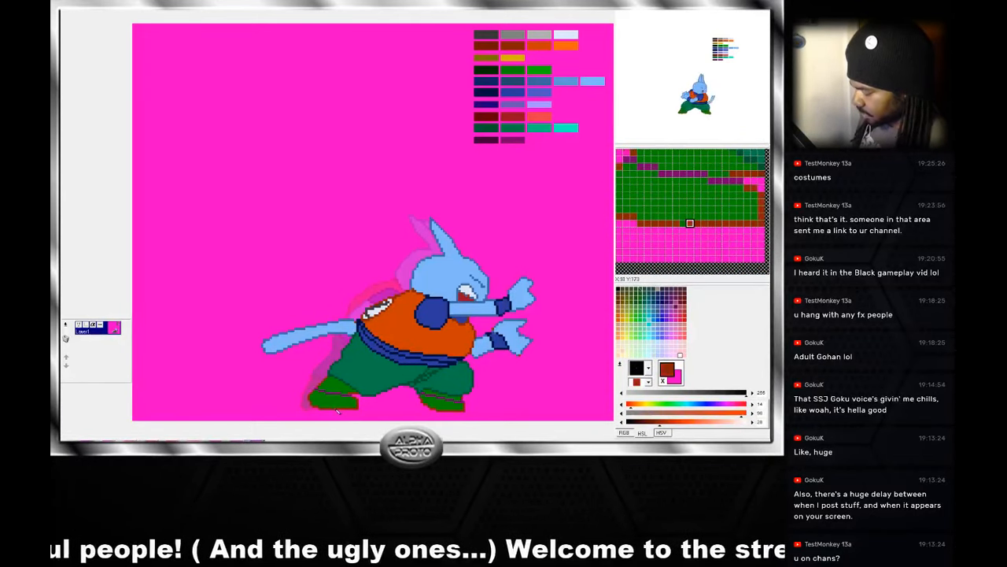
left_click(334, 409)
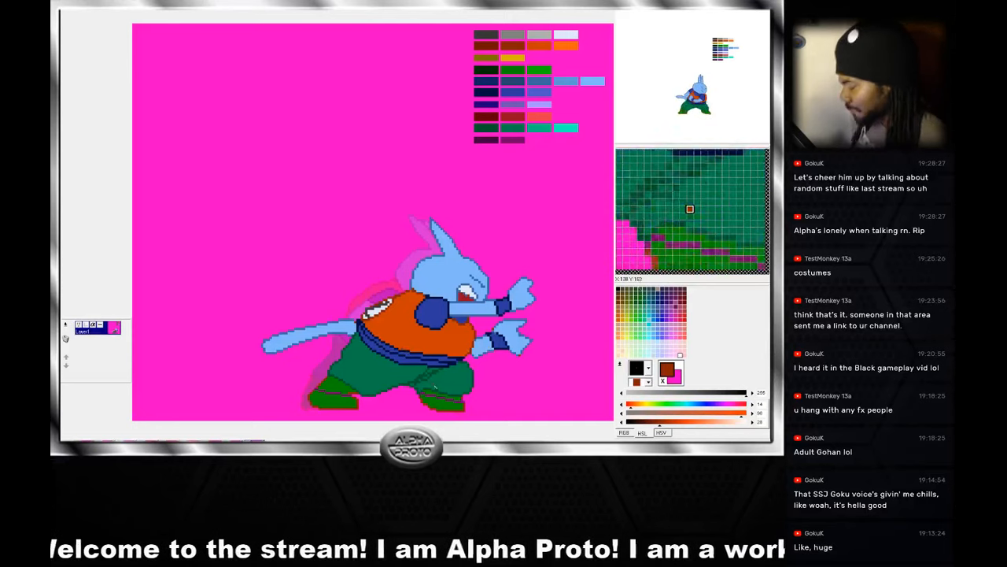
Refine the lower belt edge on the outstretched-arms frame with green, navy and blue, and clean the adjoining background in magenta.
right_click(438, 369)
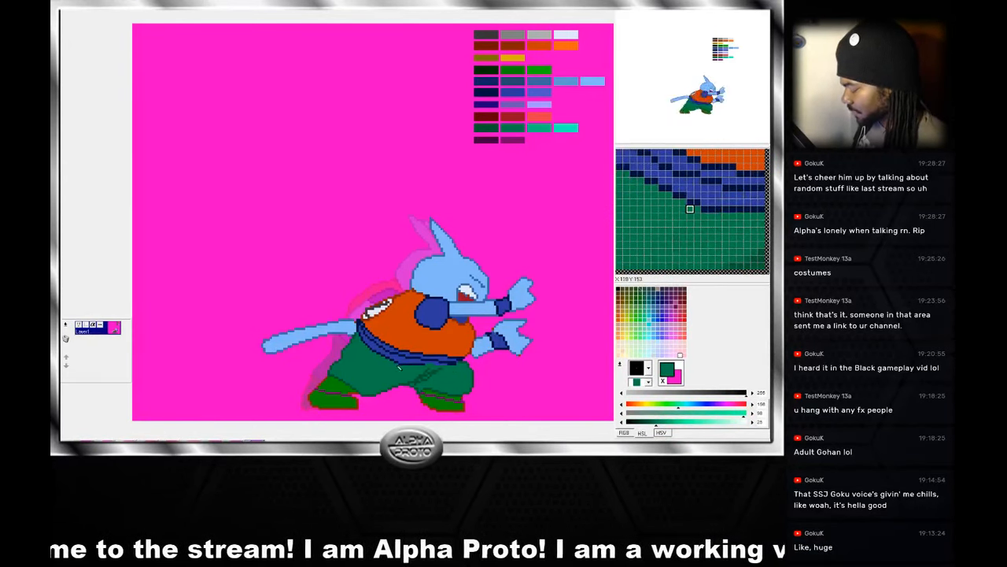
right_click(413, 366)
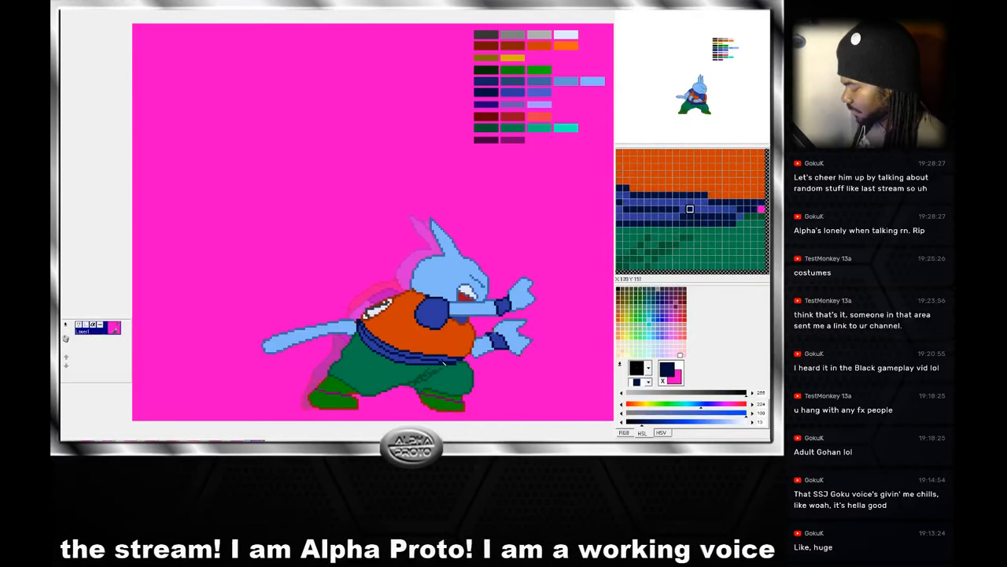
right_click(438, 363)
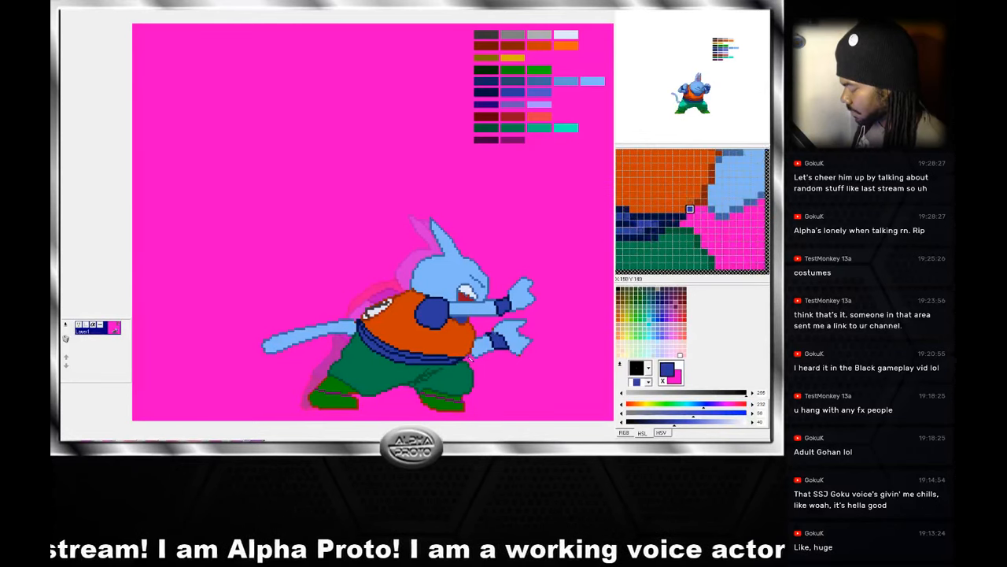
right_click(475, 368)
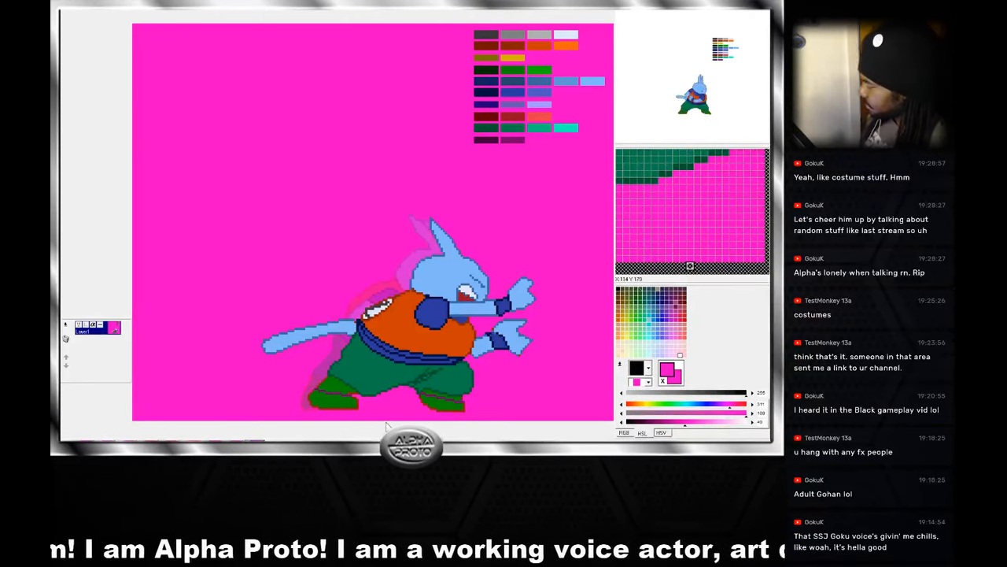
right_click(520, 357)
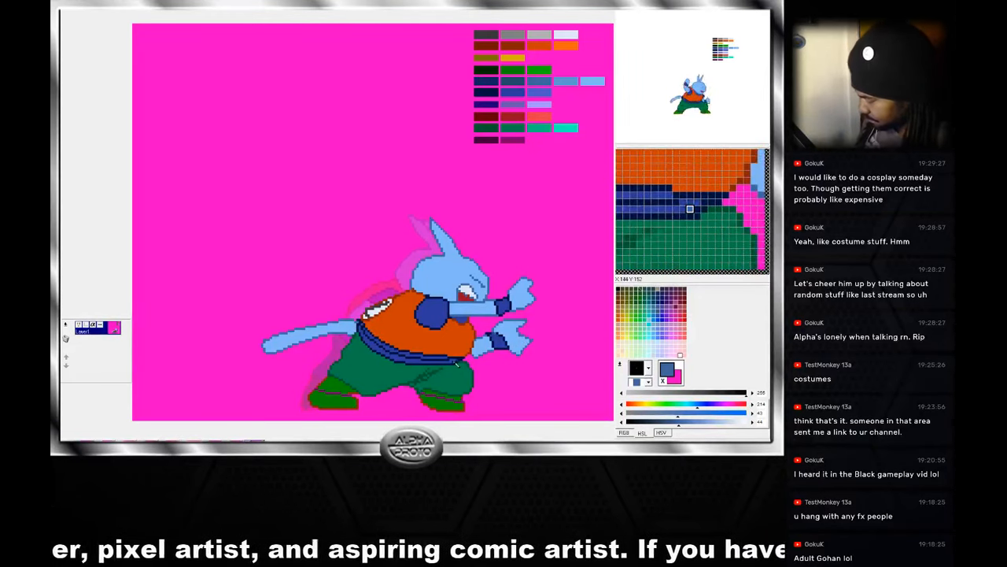
Touch up the belt's front tip beneath the shirt hem with navy outlines and blue fill.
right_click(452, 361)
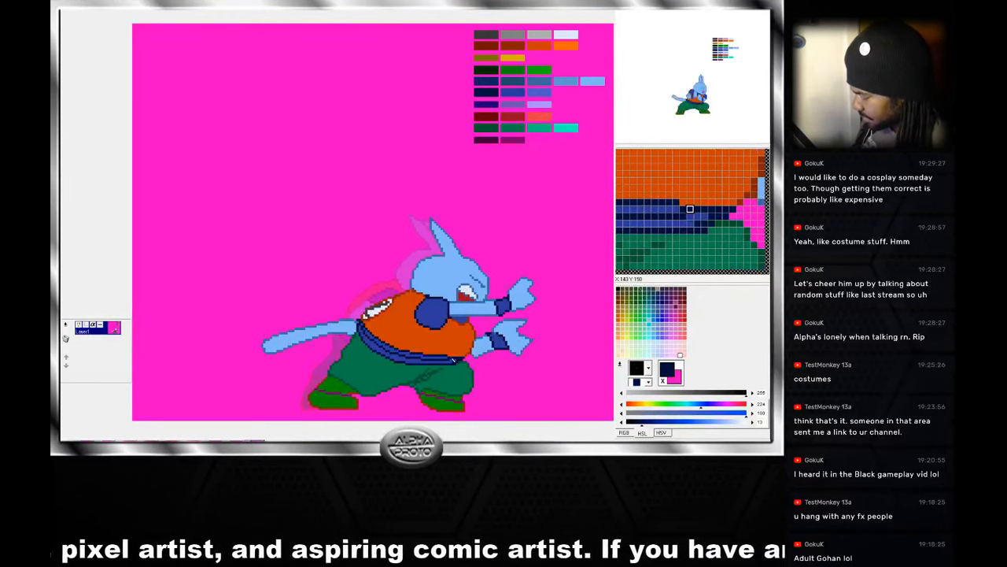
left_click(447, 360)
right_click(455, 363)
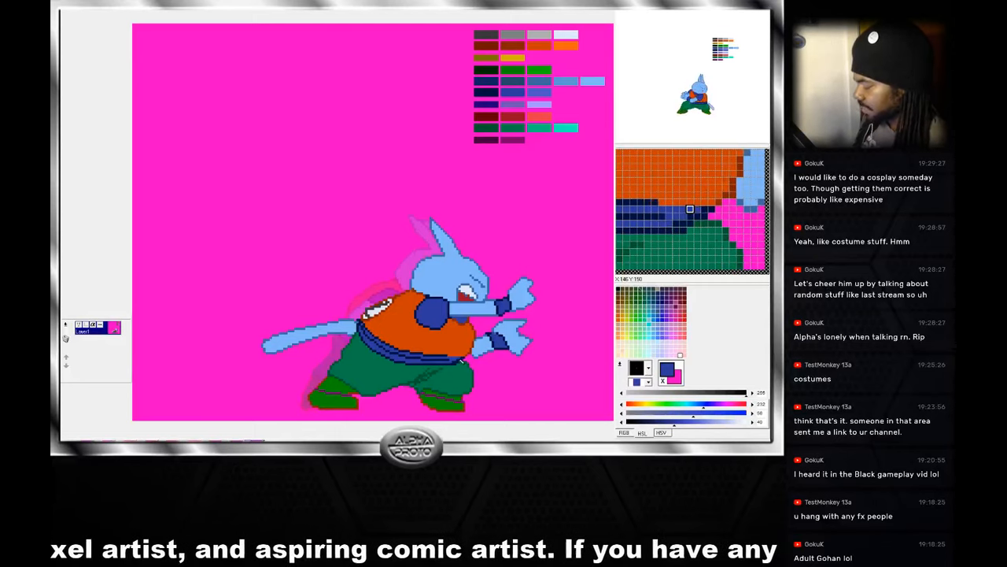
right_click(458, 362)
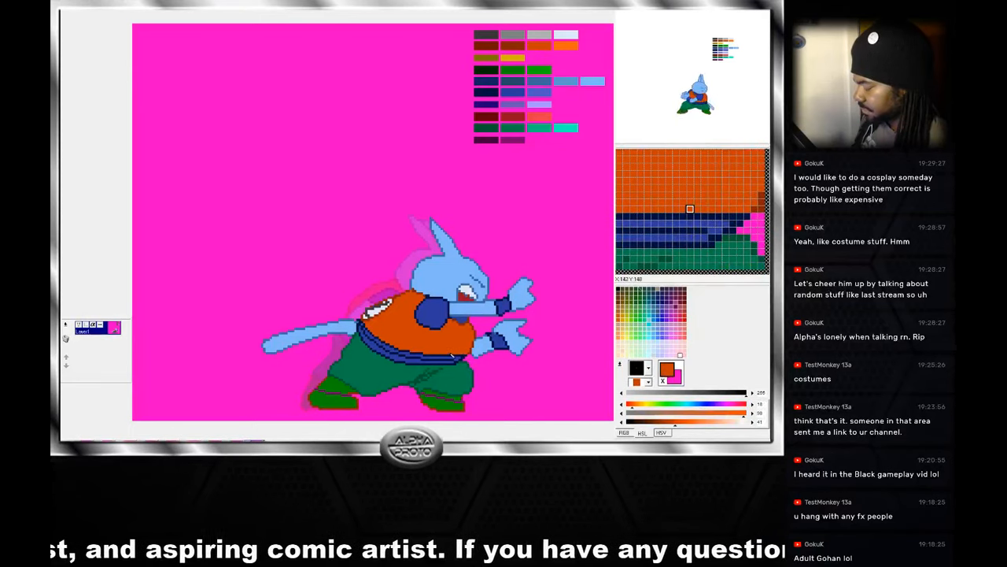
Touch up the toe of the rear shoe on the outstretched-arms frame in green.
right_click(391, 356)
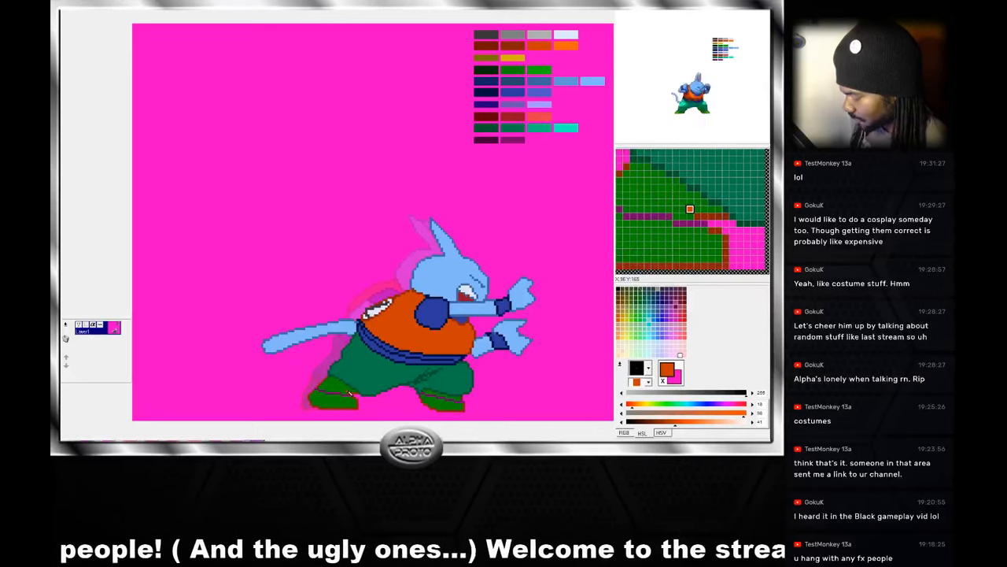
right_click(354, 396)
left_click_drag(352, 398, 354, 398)
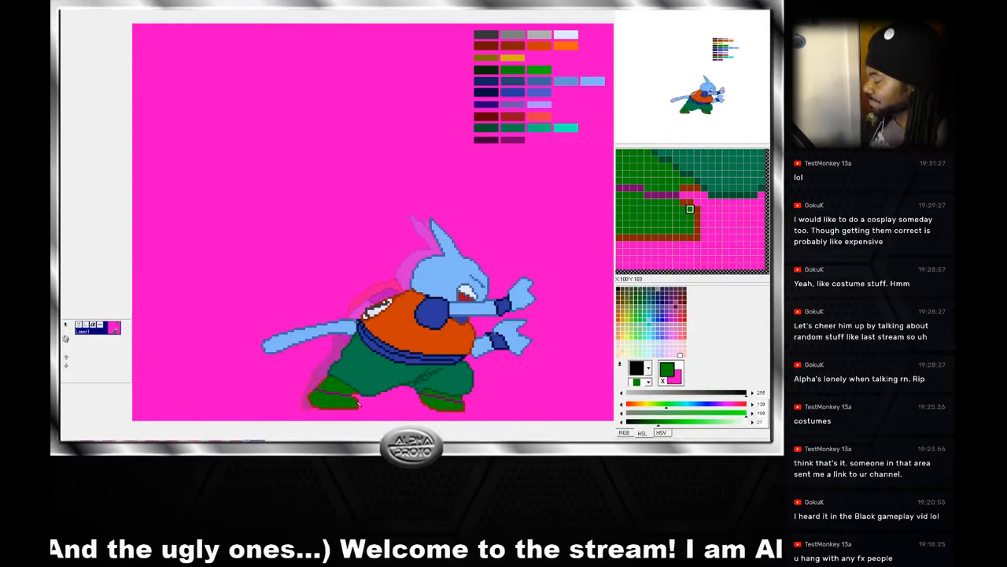
Refine the lower arm's wristband with navy and blue, then correct the adjoining arm outline in slate blue and the background in magenta.
right_click(499, 336)
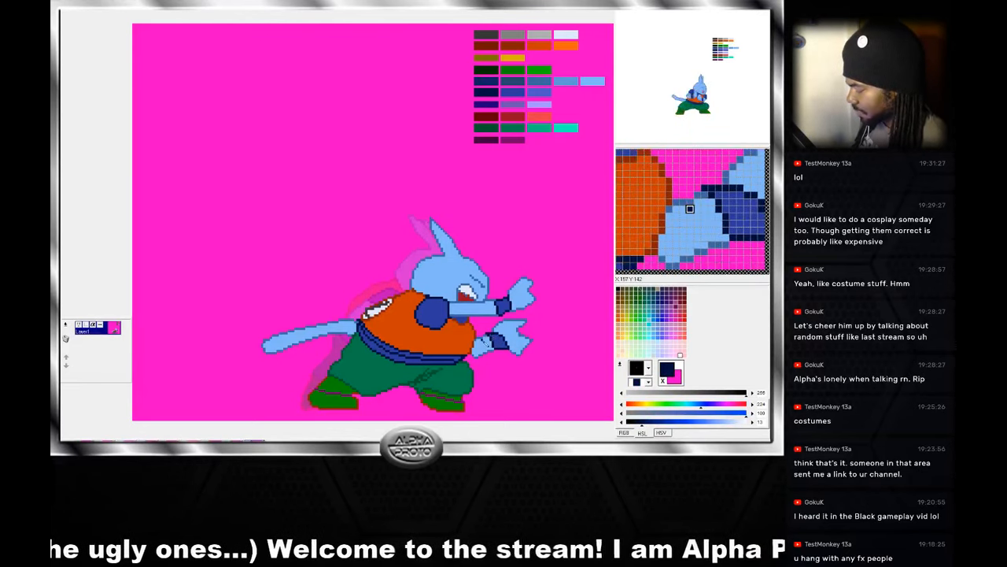
right_click(498, 339)
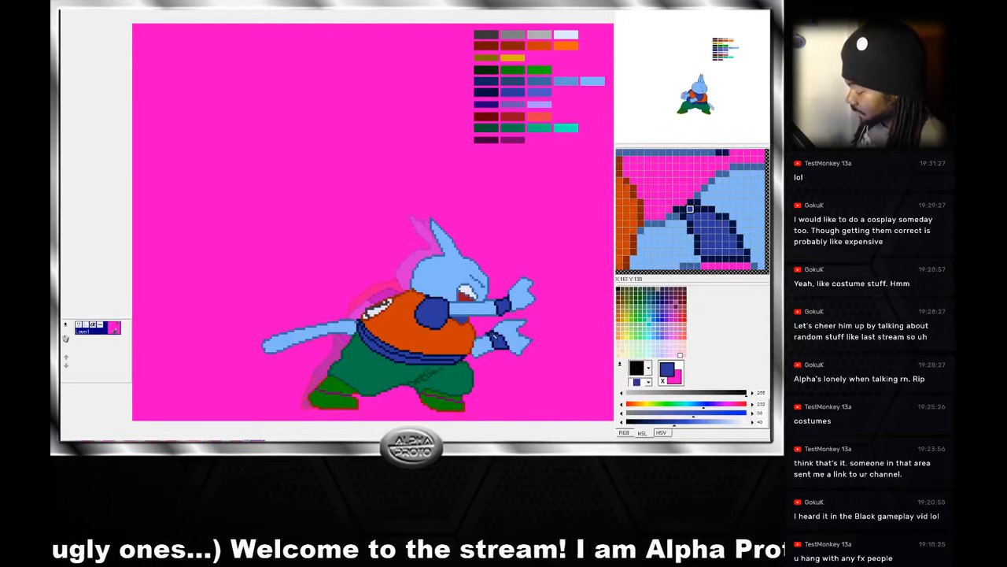
right_click(491, 338)
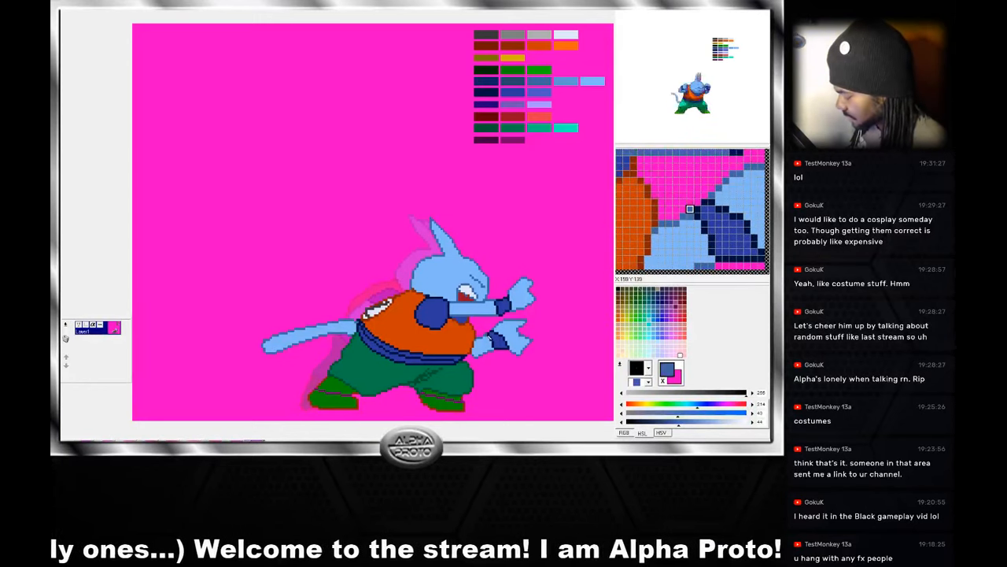
right_click(491, 337)
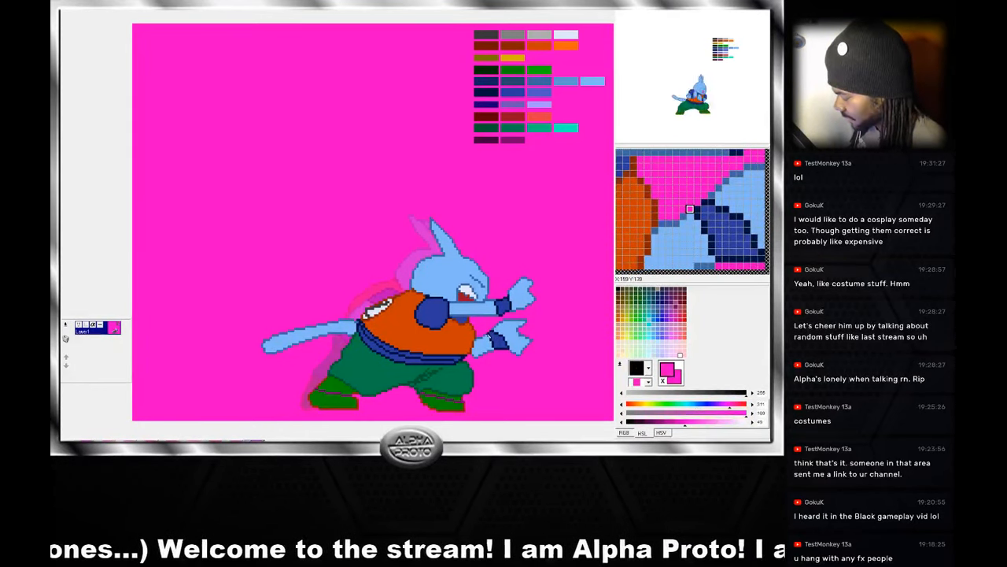
right_click(501, 325)
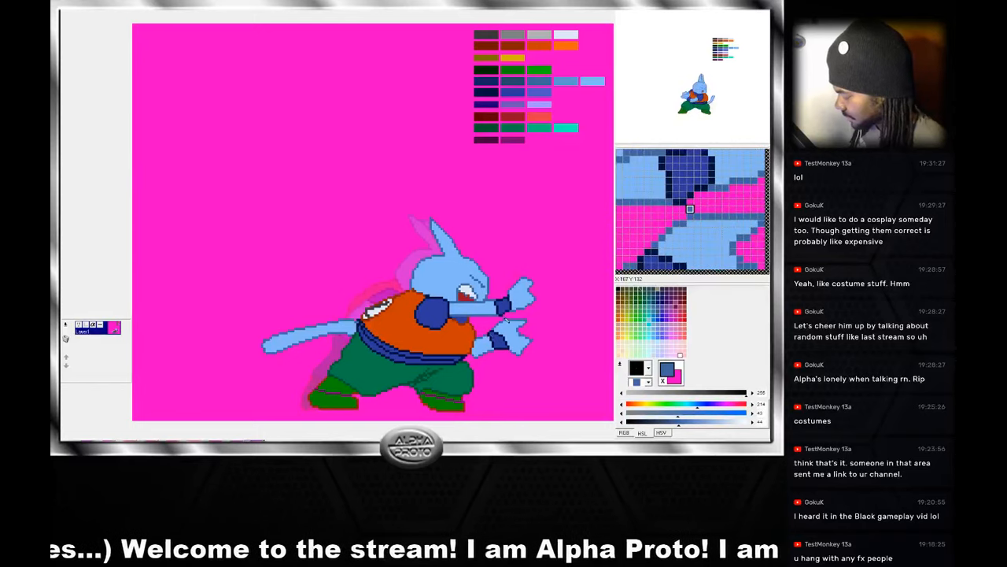
Reshape the upper arm's wristband with navy and blue, and correct the hand outline beside it in slate blue.
right_click(508, 312)
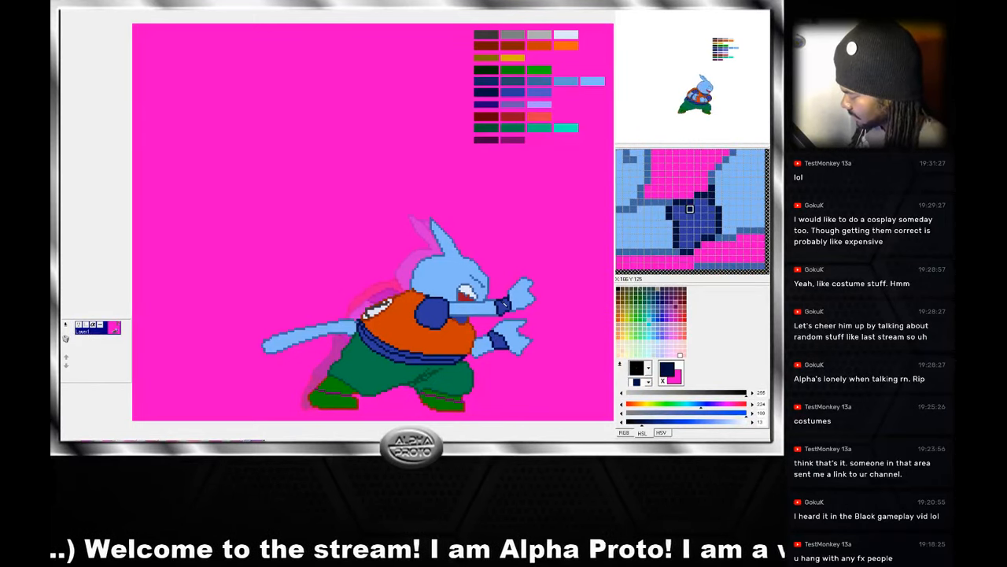
right_click(510, 309)
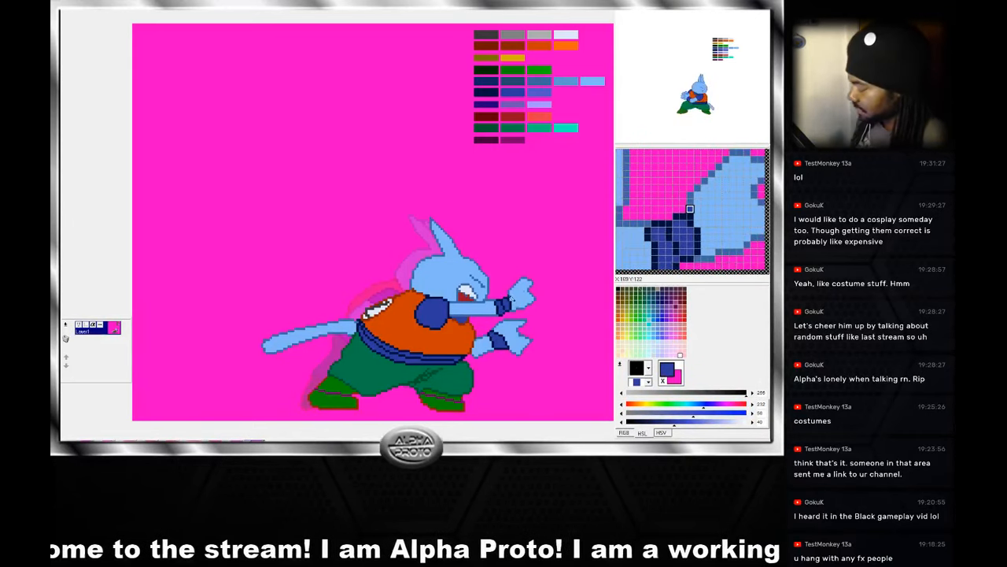
right_click(513, 302)
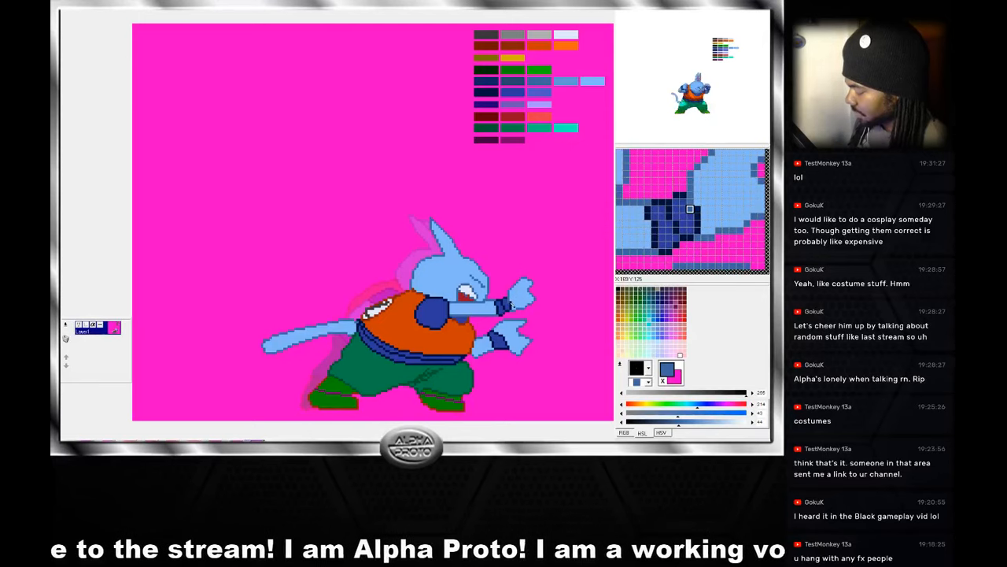
right_click(512, 304)
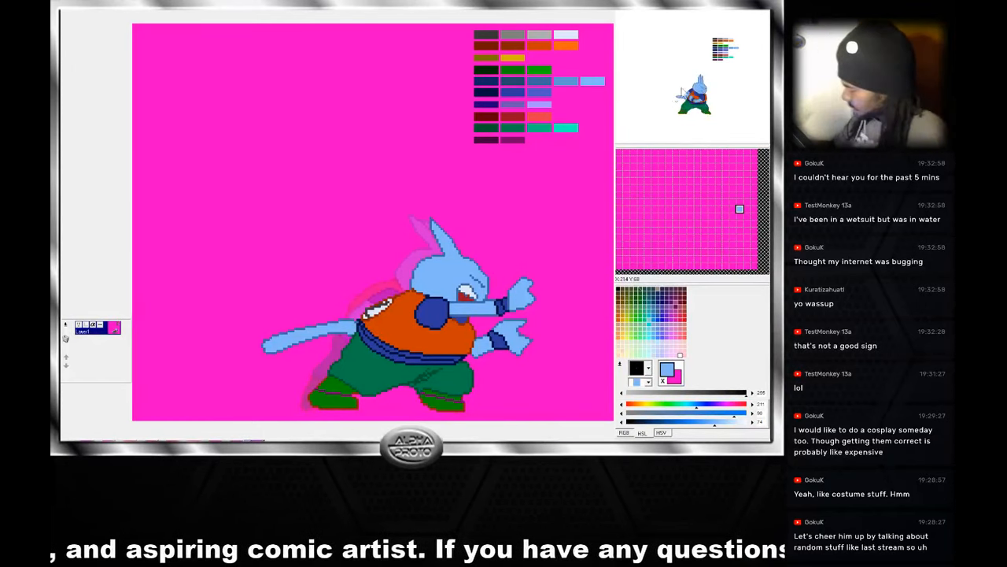
Compare the idle stance with the raised-fist frame, and move on to the frame with both hands in front of the face.
left_click(111, 439)
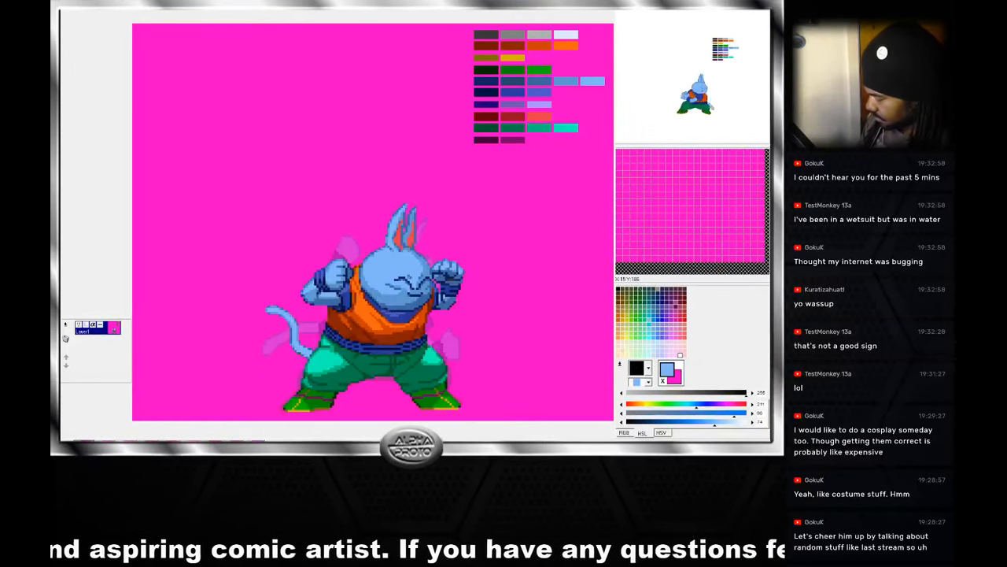
left_click(85, 440)
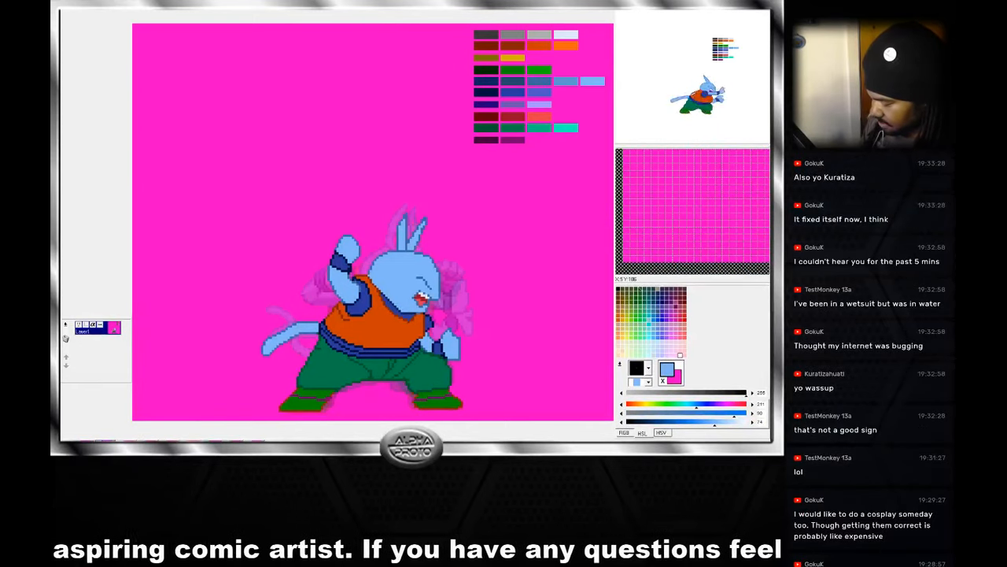
left_click(107, 440)
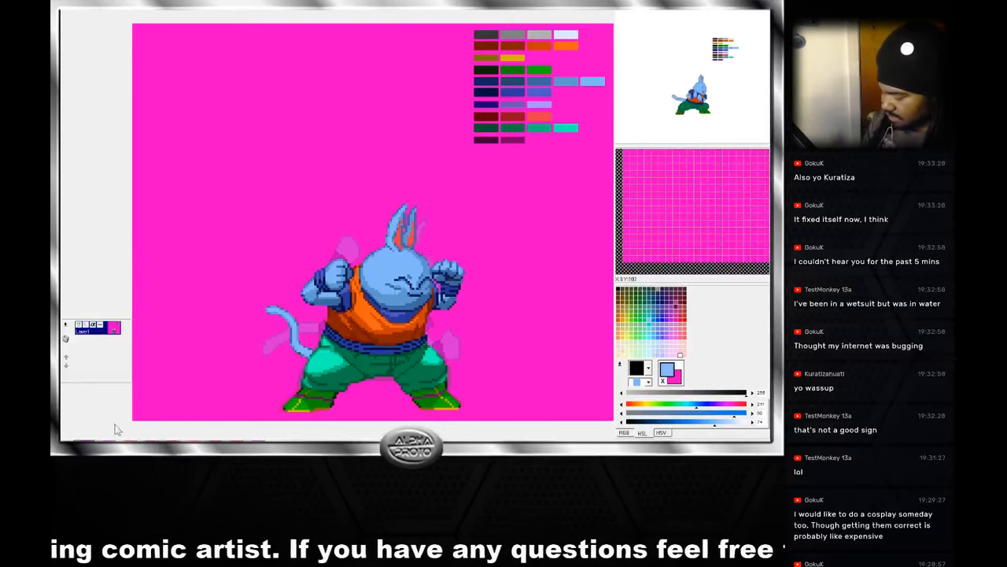
left_click(85, 440)
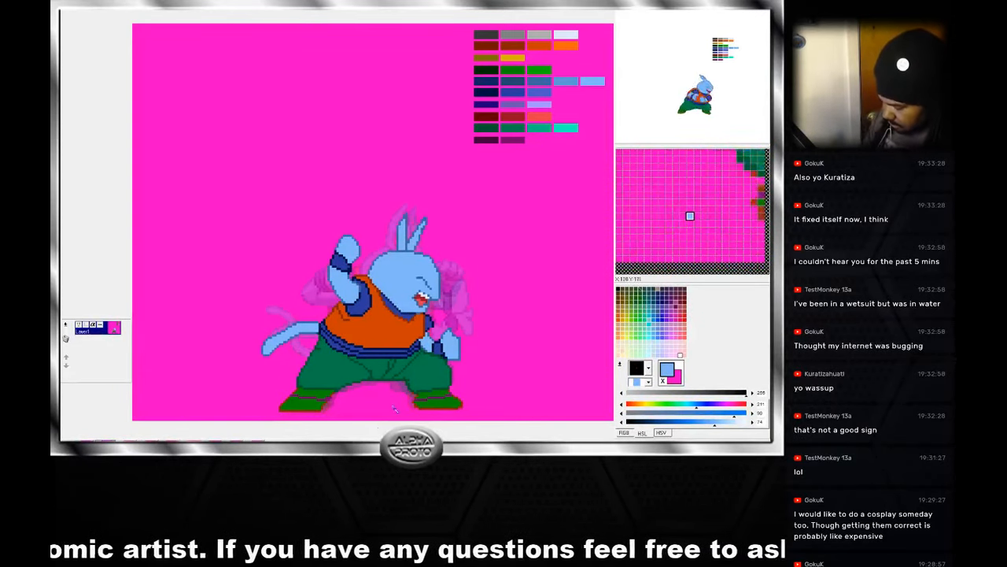
left_click(126, 440)
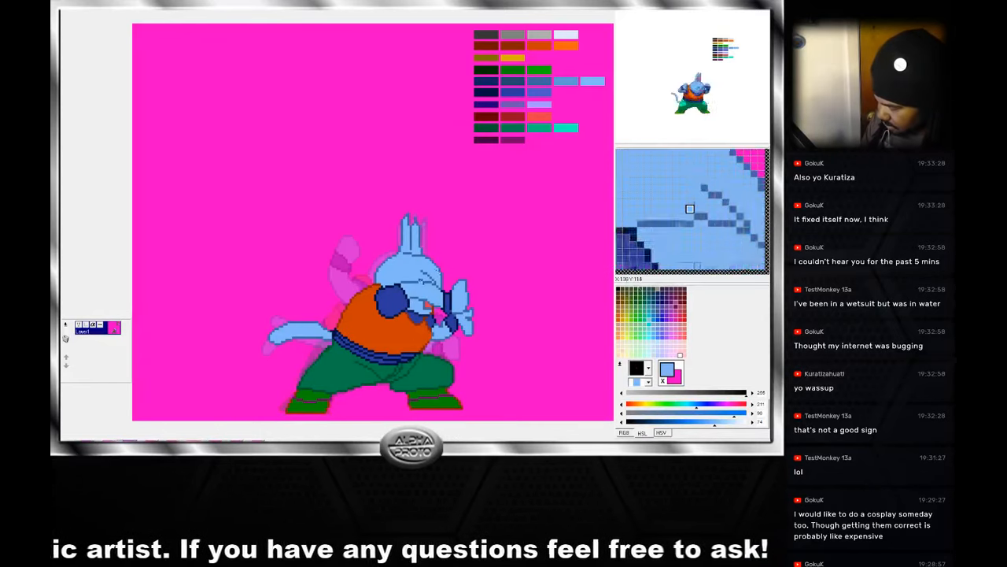
key("ctrl+v")
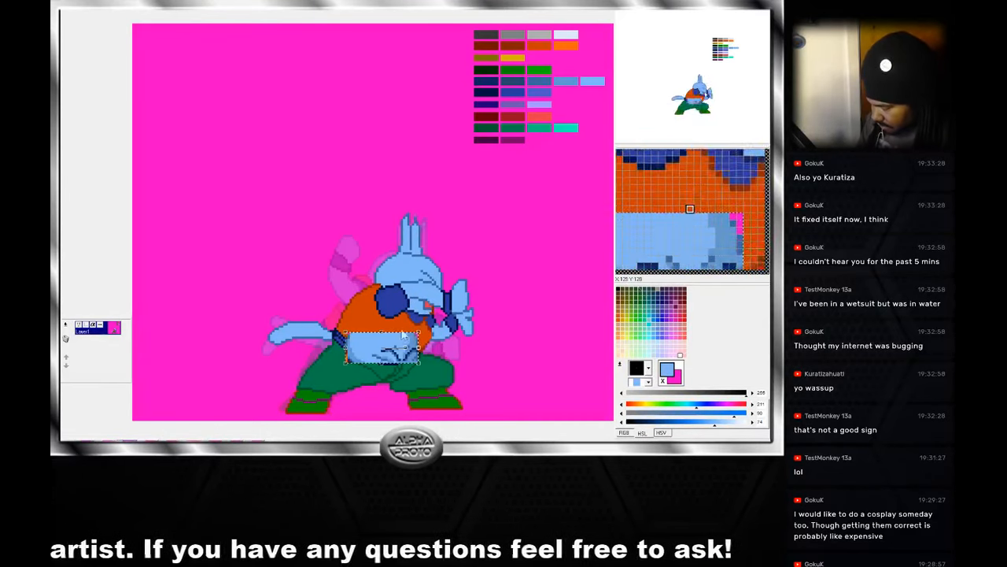
left_click_drag(401, 337, 427, 248)
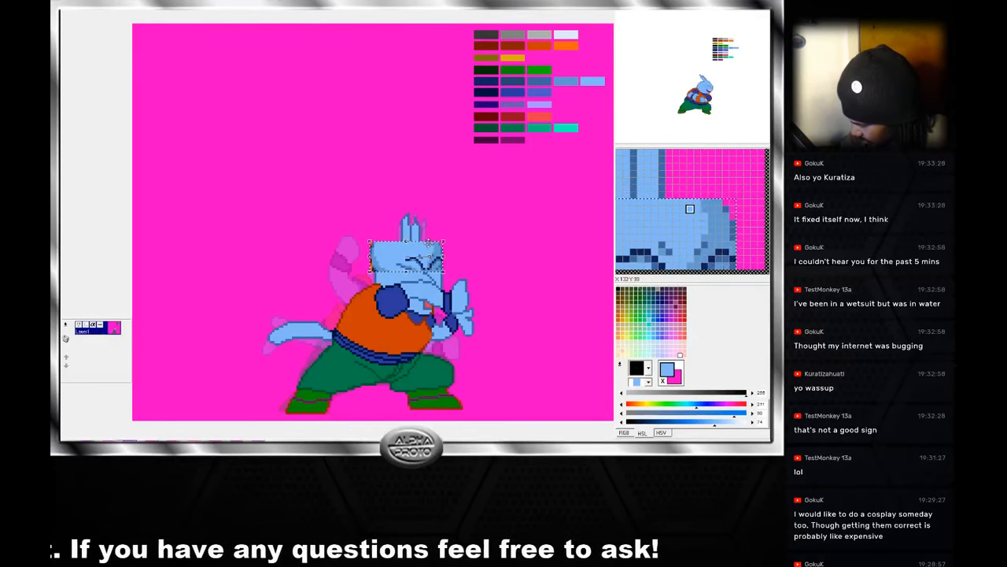
right_click(429, 249)
key("ctrl+z")
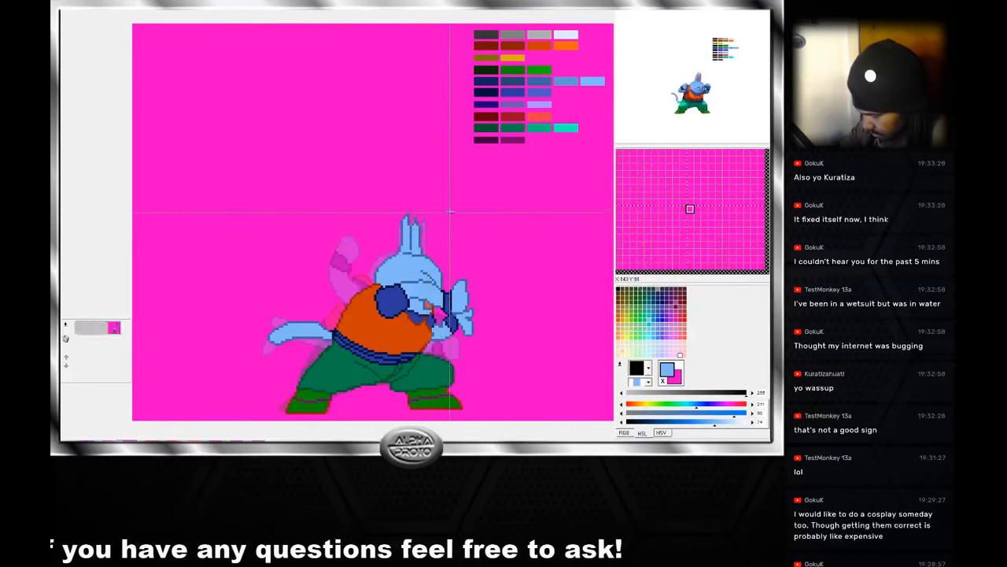
Select the ears and front of the head on the hands-before-face frame and shift them slightly forward, comparing with the neighbouring frame.
key("Left")
key("Right")
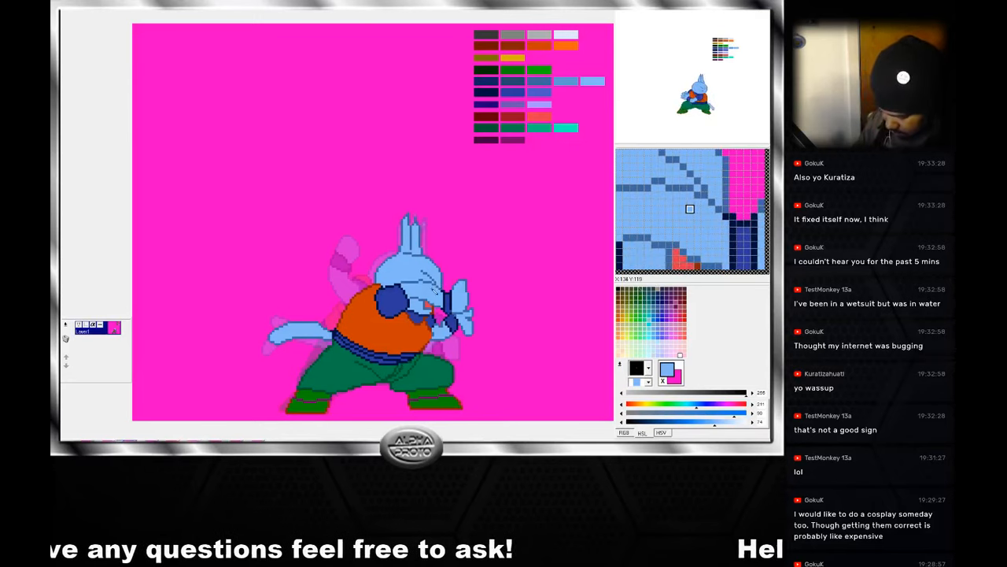
key("Left")
key("Right")
key("Left")
key("Right")
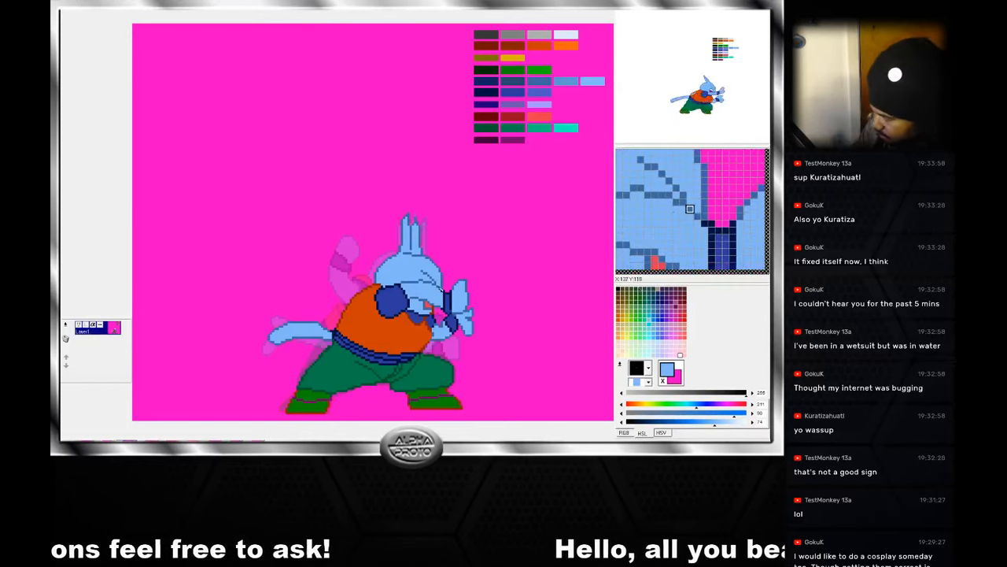
mouse_move(435, 283)
left_mouse_down()
mouse_move(403, 274)
mouse_move(396, 228)
mouse_move(451, 249)
mouse_move(452, 287)
mouse_move(448, 277)
left_mouse_up()
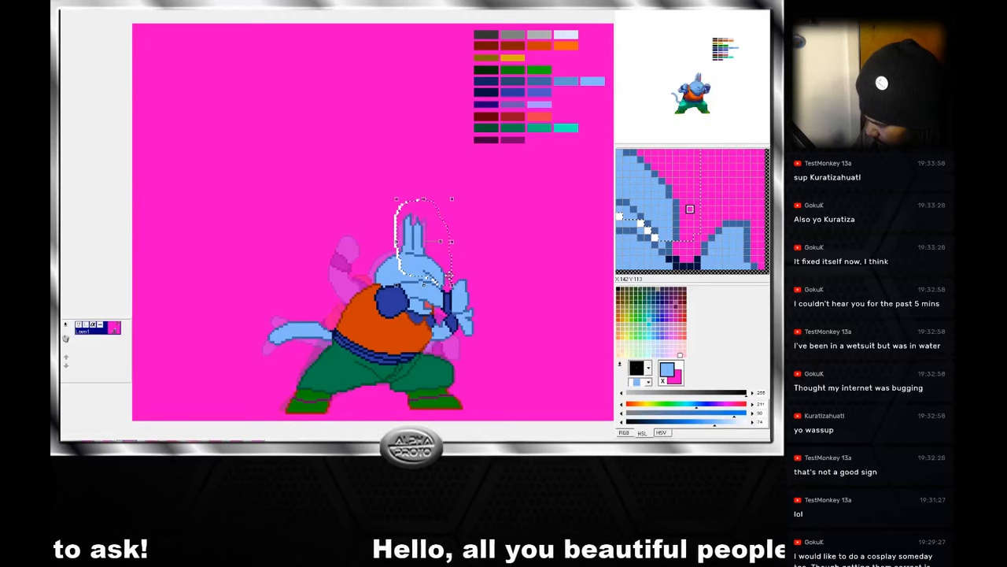
key("ctrl+d")
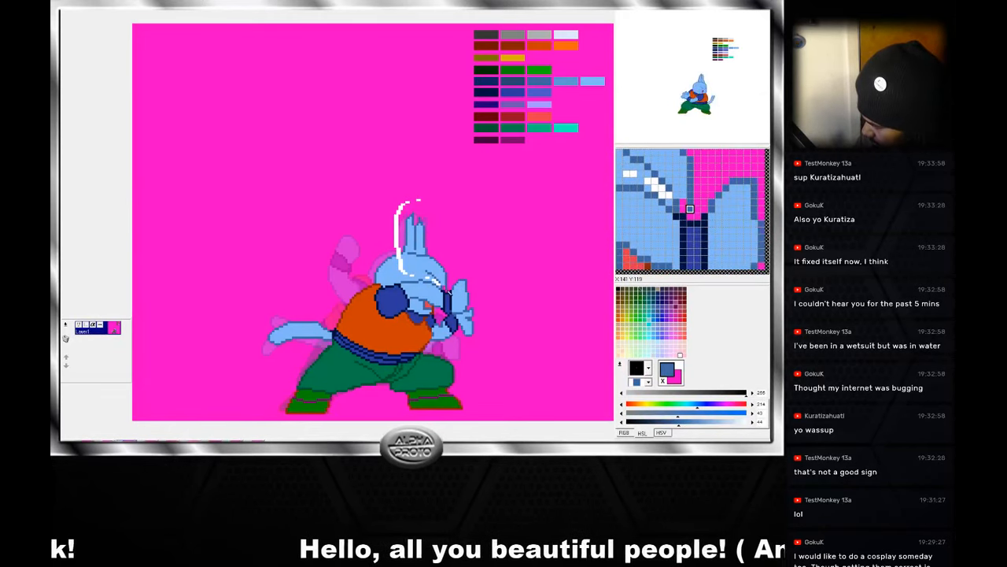
Repair the face edge beside the raised wristband, using slate blue for the outline and light blue for the skin.
left_click(446, 287)
right_click(441, 287)
left_click(444, 287)
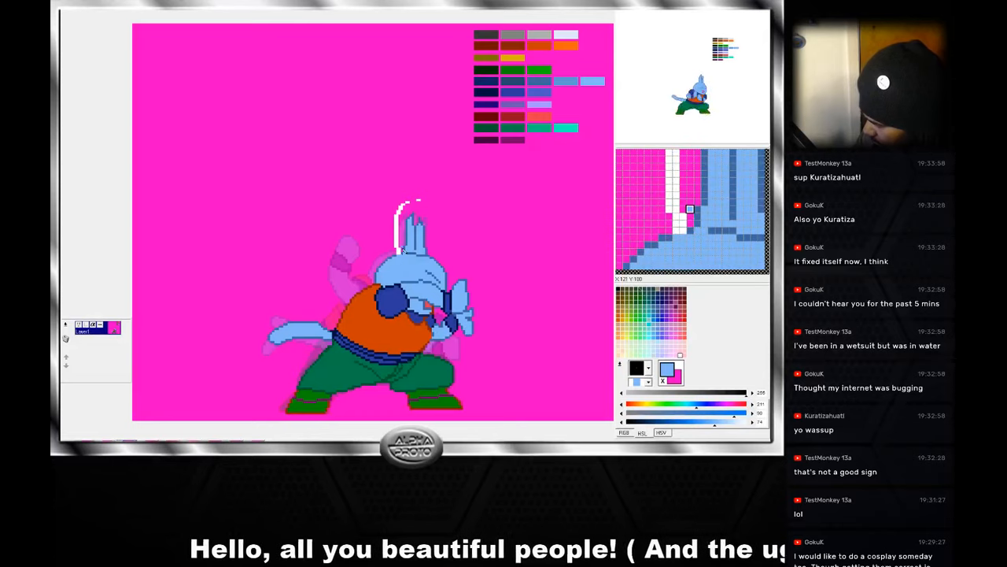
Repair the head outline at the base of the rear ear and paint out the white gap behind the ear in magenta.
right_click(403, 247)
left_click(401, 250)
right_click(397, 256)
left_click(400, 254)
right_click(403, 248)
mouse_move(399, 246)
left_mouse_down()
mouse_move(413, 189)
mouse_move(399, 248)
left_mouse_up()
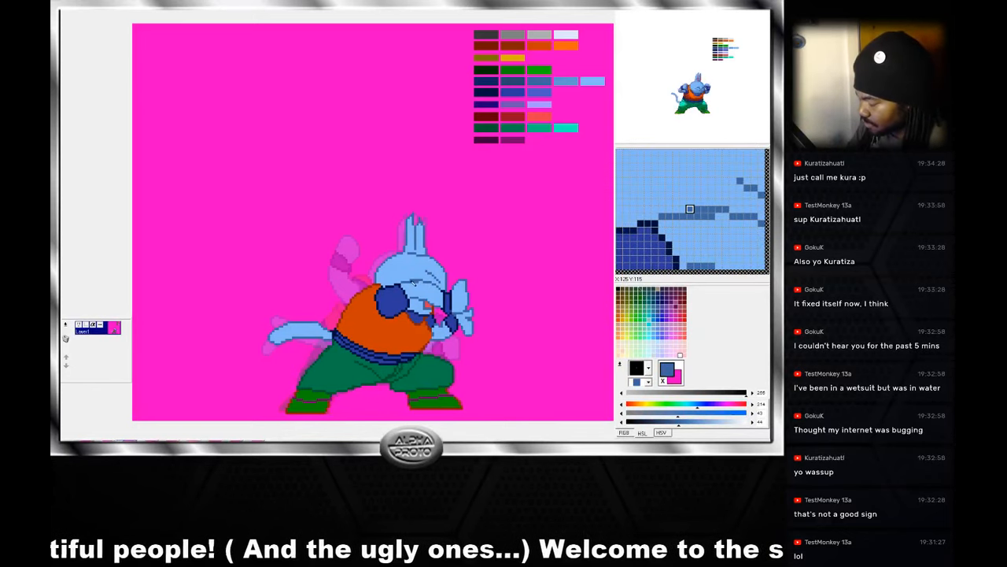
Touch up the crease line across the lower face behind the raised wristband, using slate blue and light blue.
right_click(422, 285)
right_click(422, 287)
left_click_drag(422, 285, 411, 285)
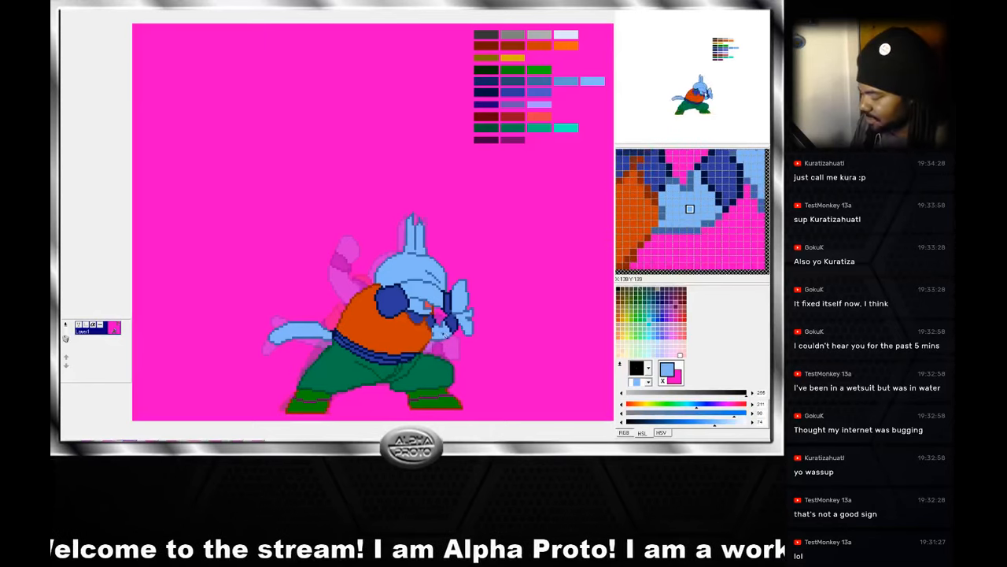
Clean up the forearm below the wristband in slate and light blue, and the adjoining shirt edge in orange and reddish brown.
right_click(445, 325)
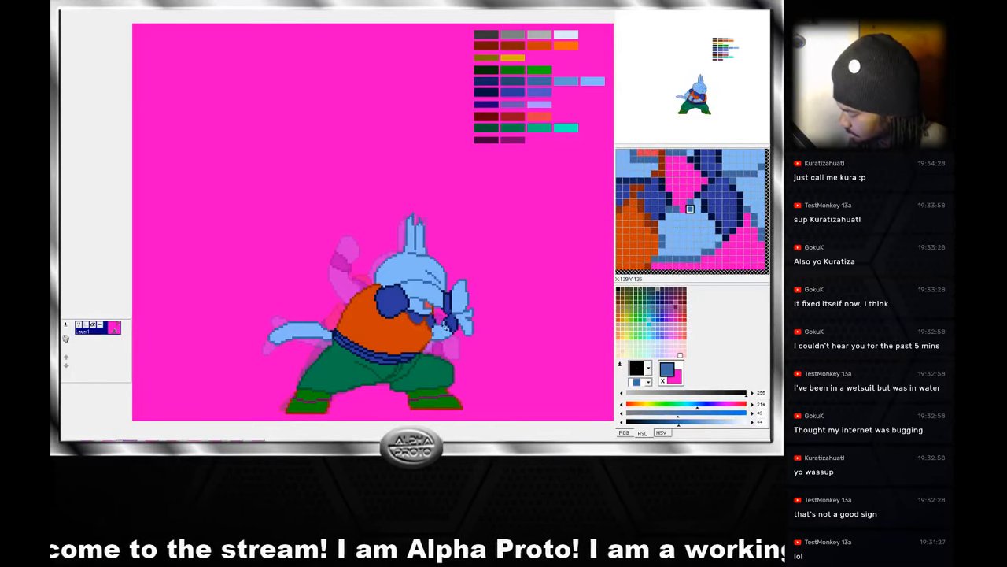
right_click(438, 337)
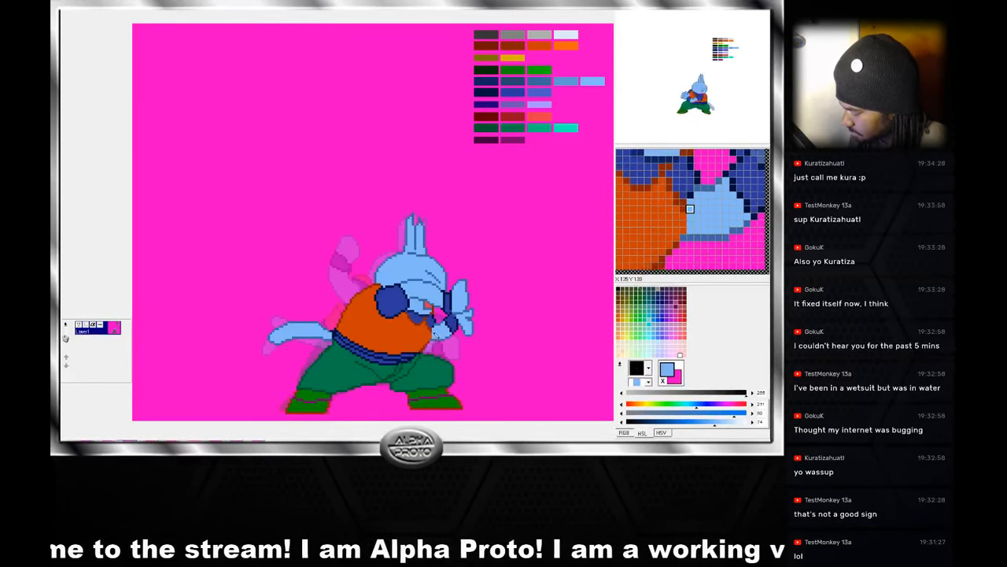
right_click(432, 333)
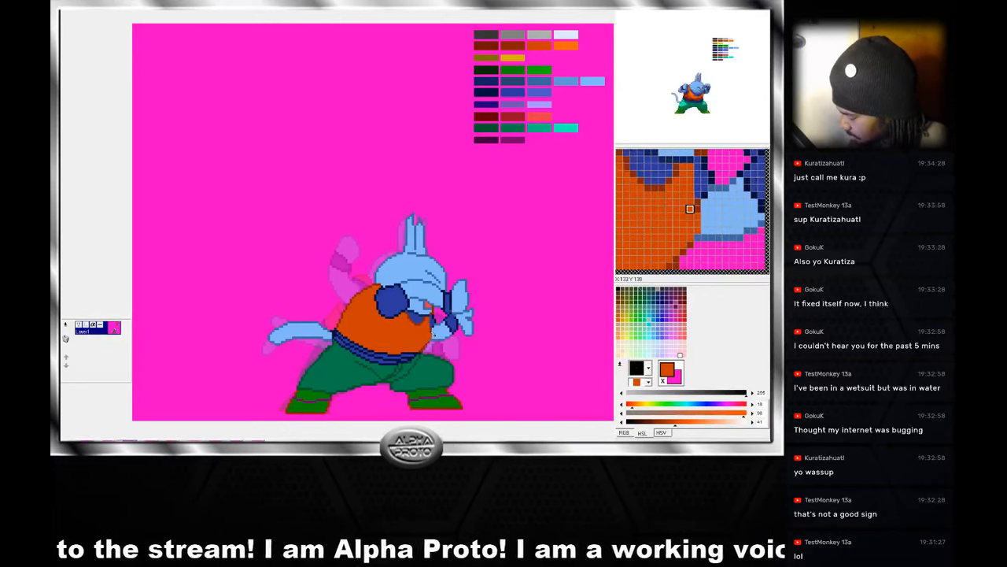
right_click(434, 330)
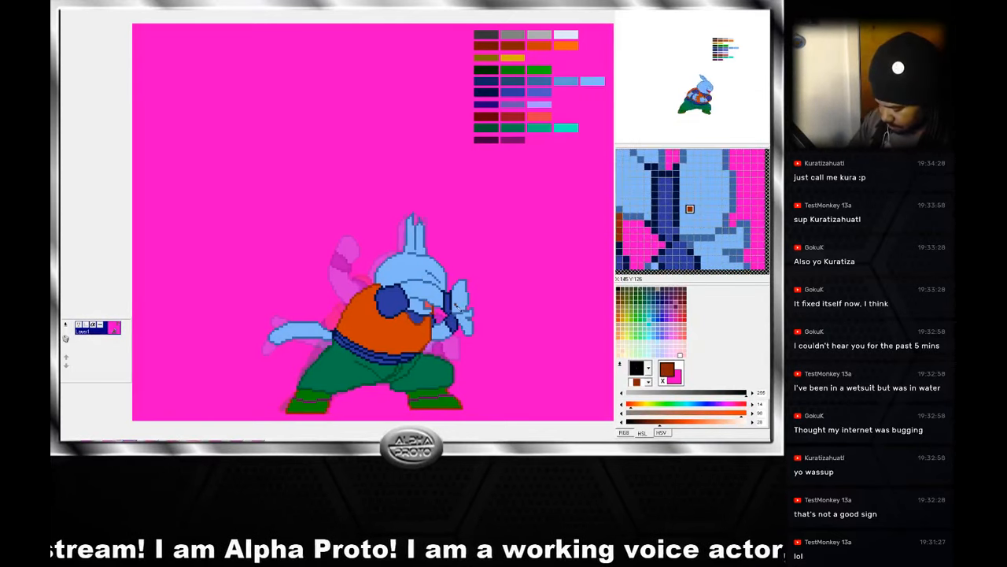
Go to the closed-mouth frame with both hands drawn back and paste the copied brow strip on the empty background above the head.
key("Right")
key("Right")
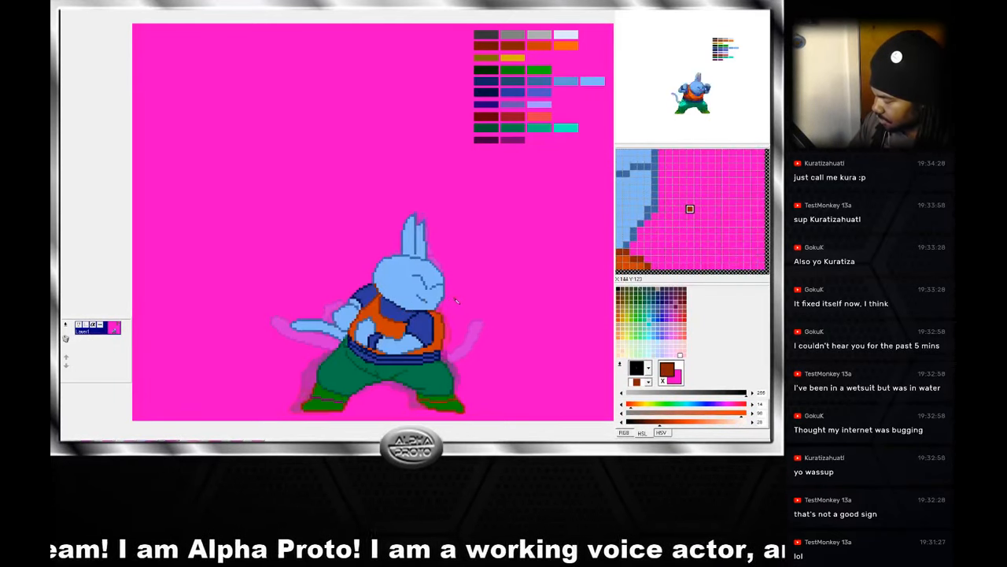
key("Right")
key("Right")
key("Right")
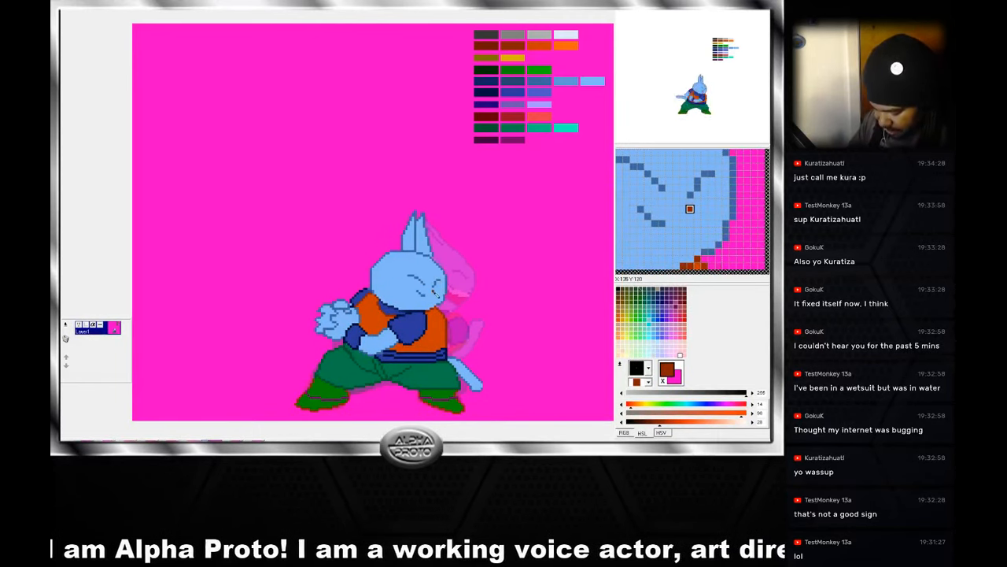
key("ctrl+v")
left_click_drag(448, 214, 424, 179)
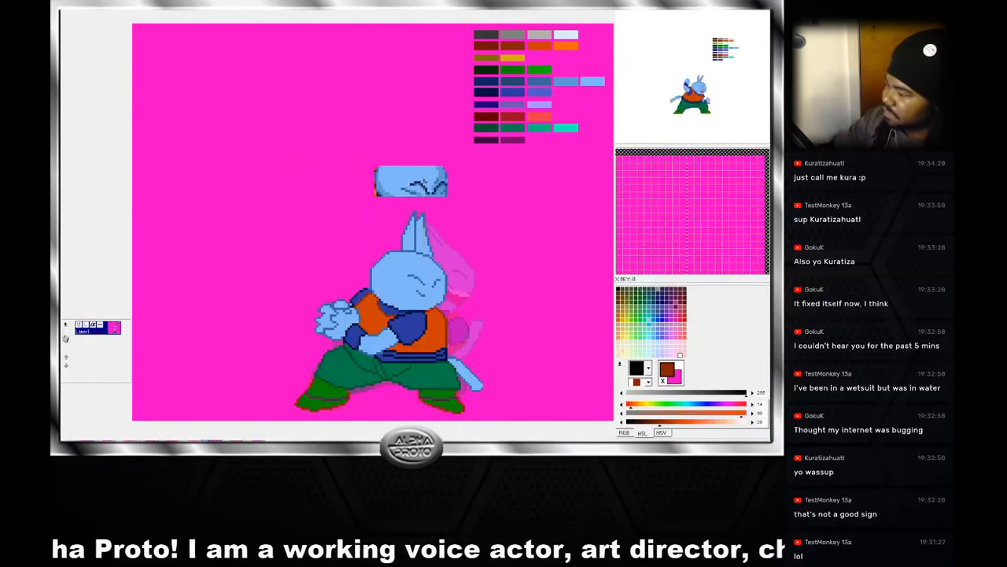
Trim the back of the head with magenta and redraw its outline in slate blue.
right_click(368, 277)
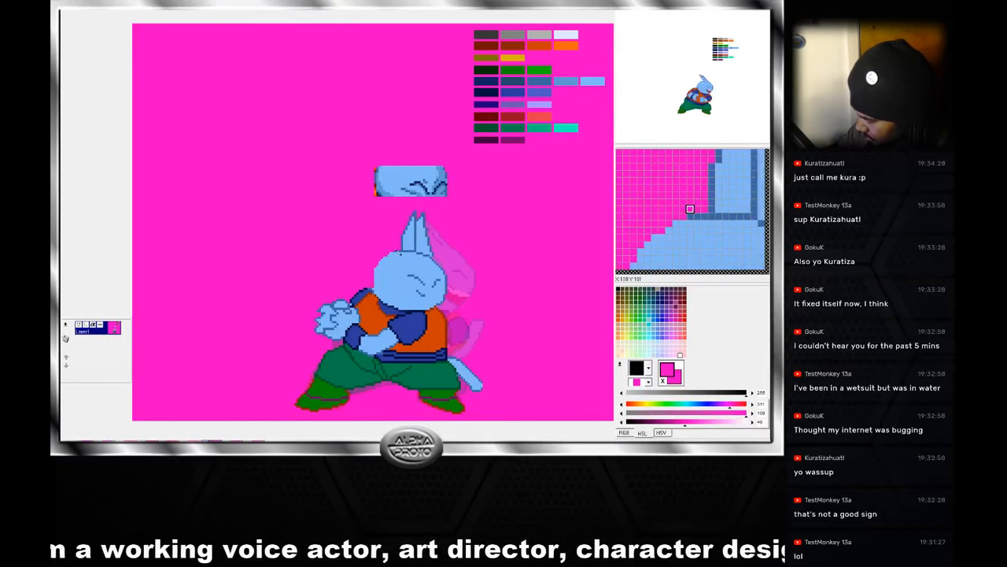
right_click(398, 256)
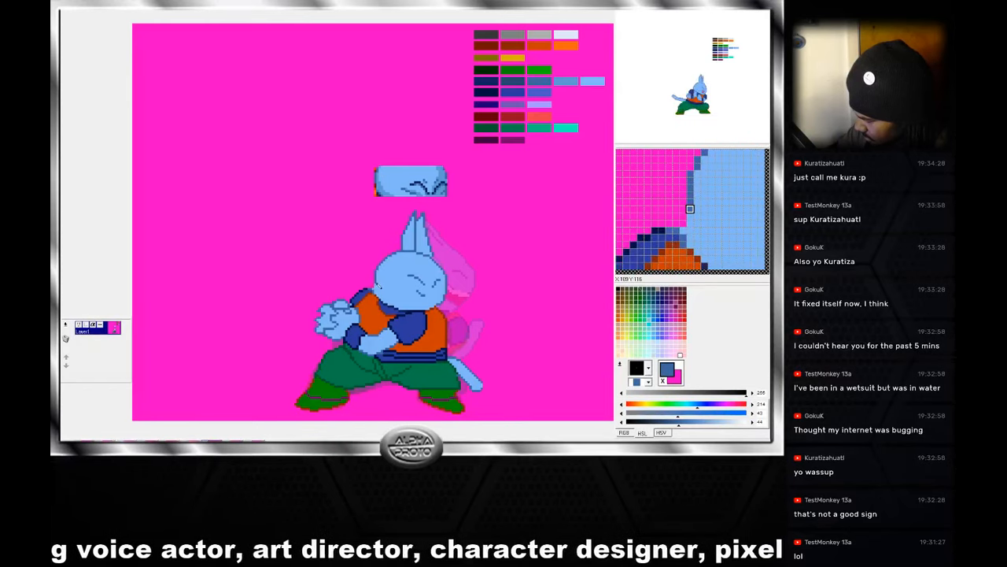
right_click(373, 293)
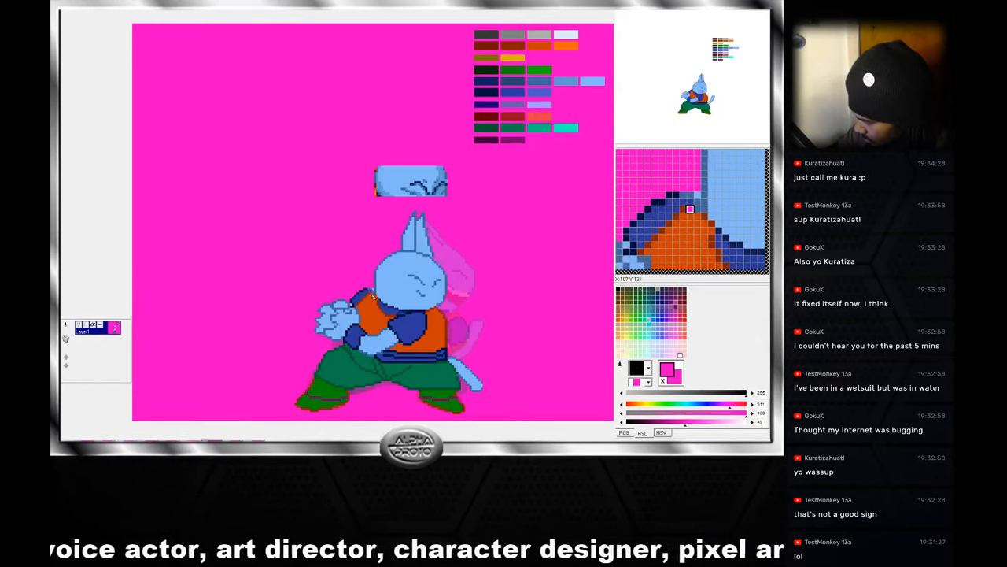
Repair the sleeve and shirt shoulders around the head, using dark blue, orange and a reddish-brown outline.
right_click(372, 292)
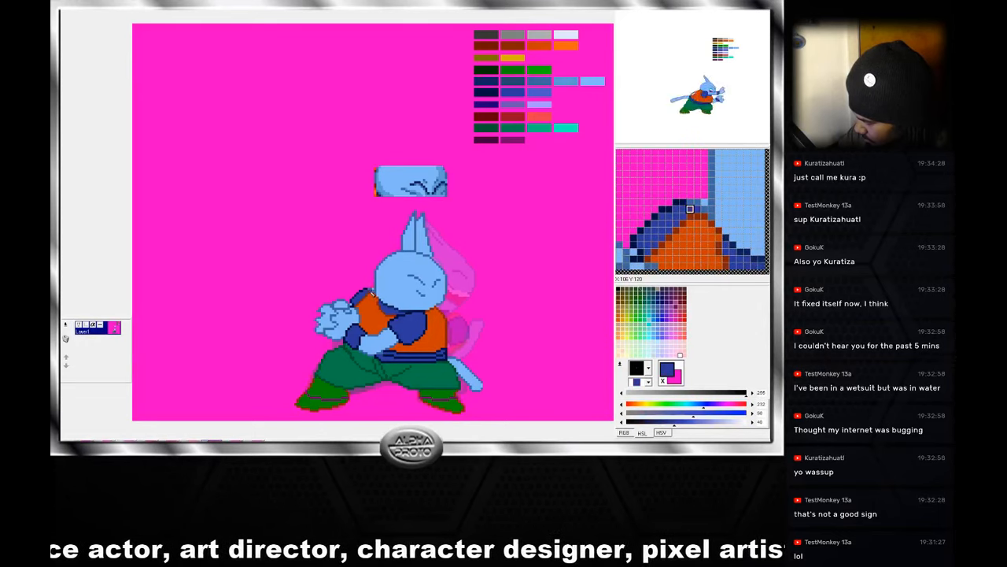
right_click(375, 291)
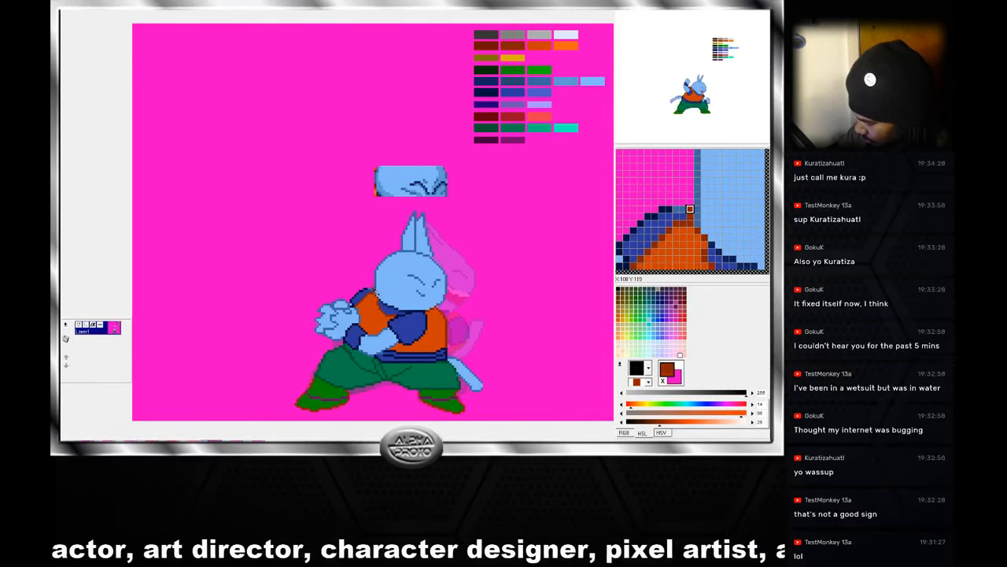
right_click(375, 292)
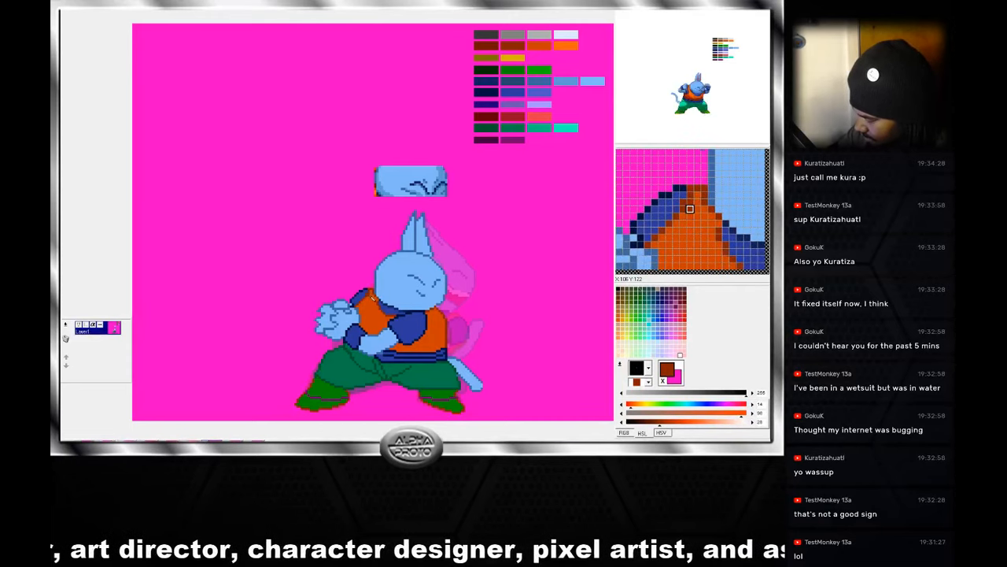
right_click(373, 294)
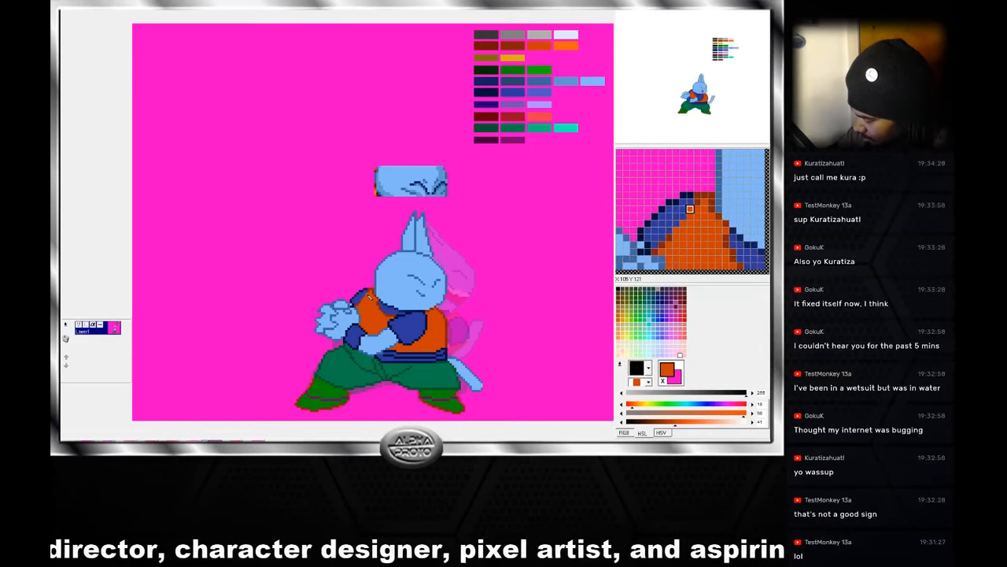
right_click(367, 297)
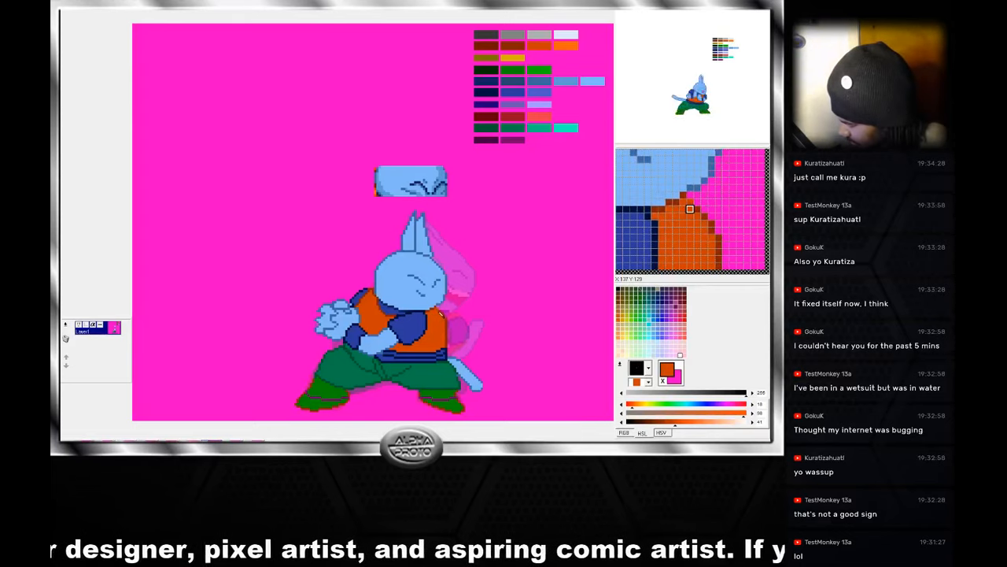
right_click(446, 317)
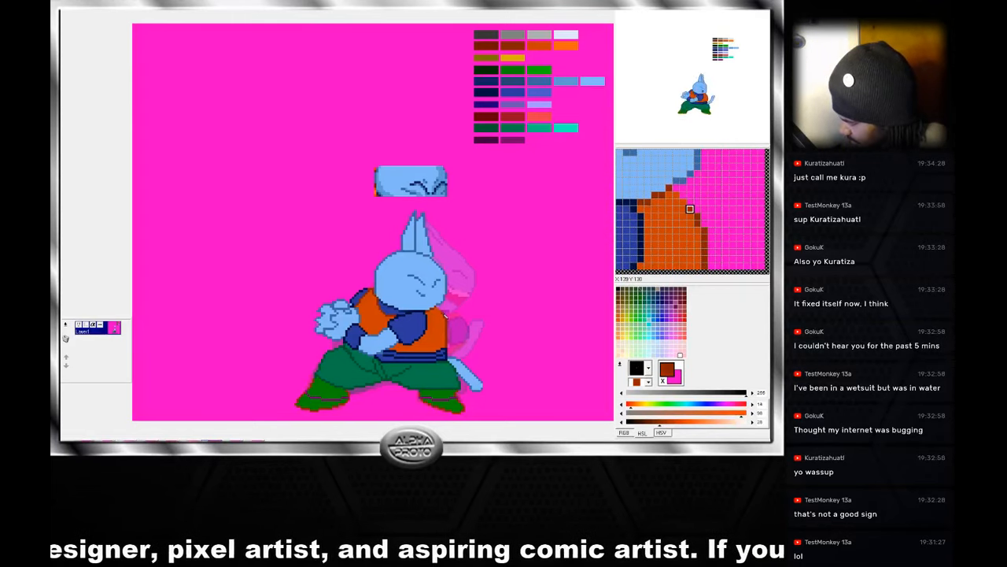
left_click_drag(446, 316, 442, 310)
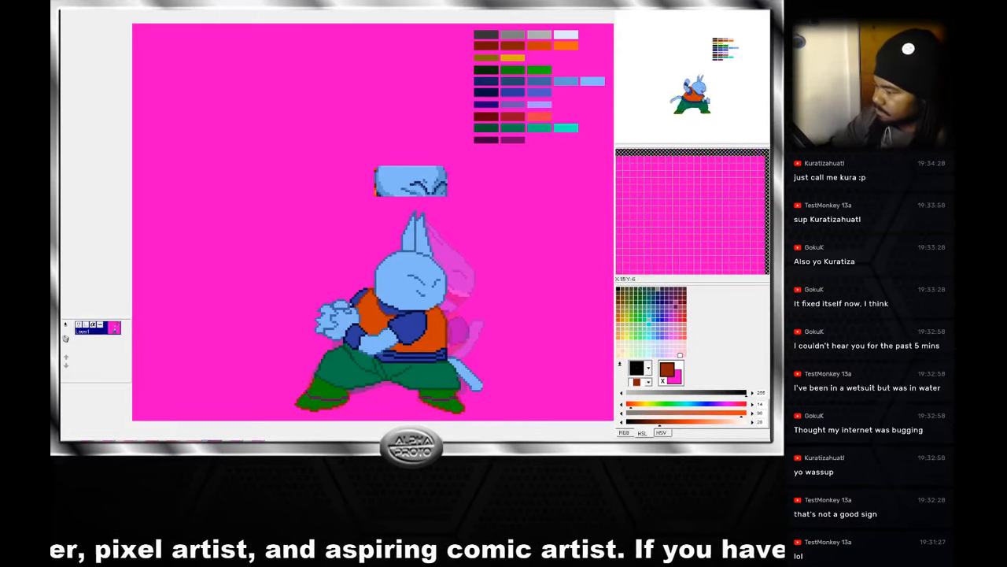
Delete the brow strip above the head and fill the white gap with magenta.
left_click_drag(452, 161, 368, 207)
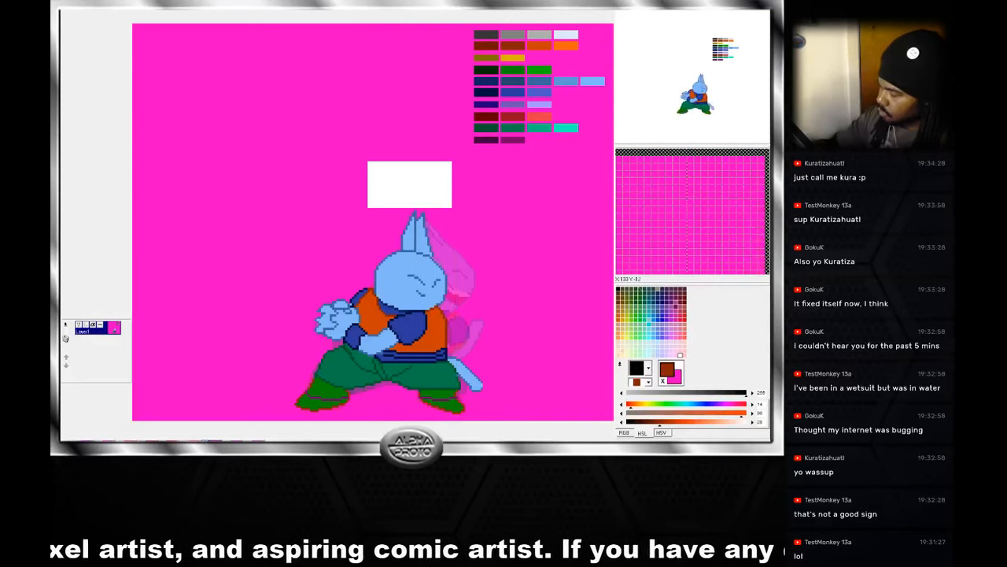
right_click(430, 106)
left_click(420, 175)
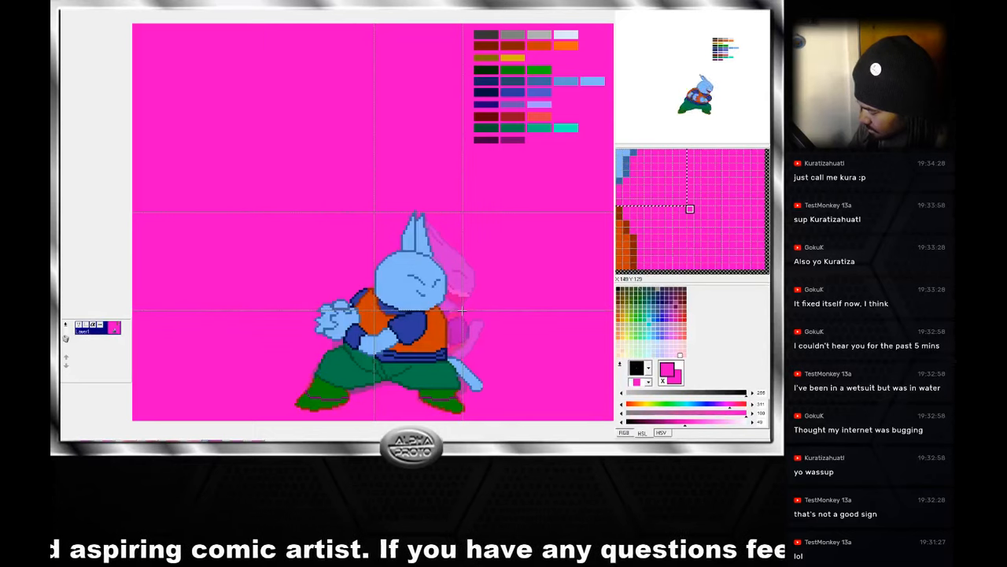
Try overlaying the copied brow strip on the upper face of the frame with hands drawn back.
left_click_drag(463, 310, 465, 309)
key("ctrl+v")
left_click_drag(427, 179, 425, 262)
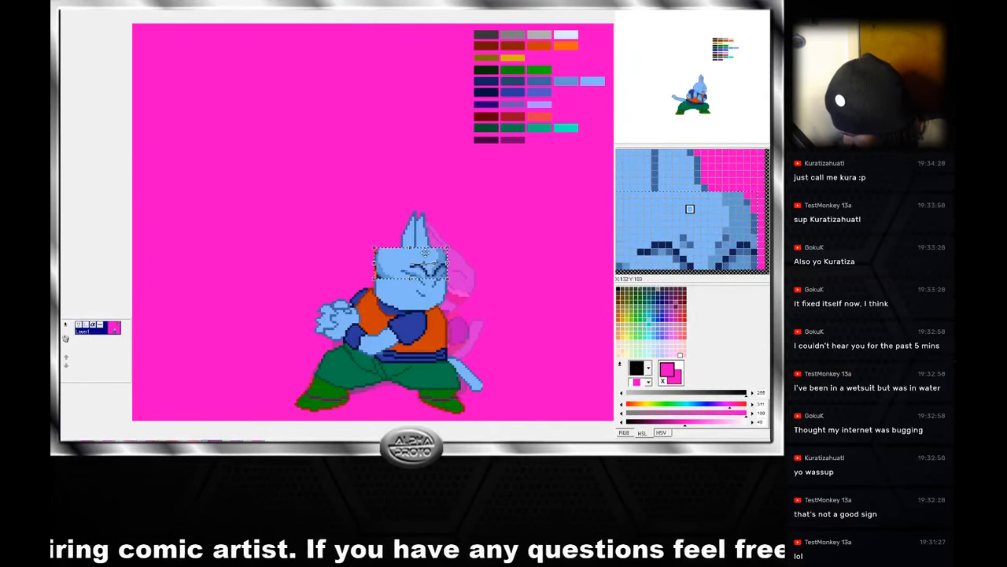
left_click(444, 223)
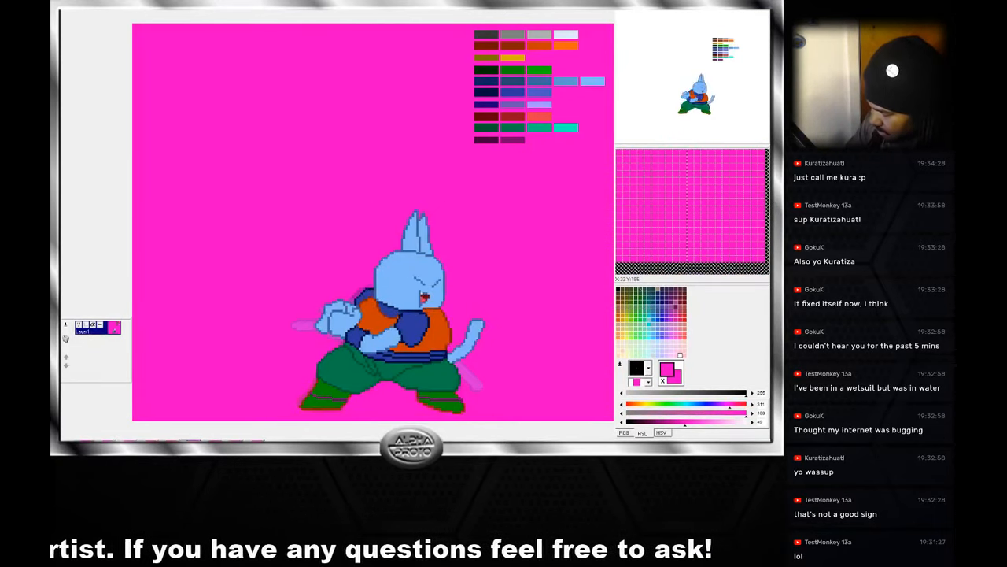
Assemble a spare head beside the open-mouth character from the pasted closed-mouth head and a copy of the open mouth, and select it.
key("ctrl+v")
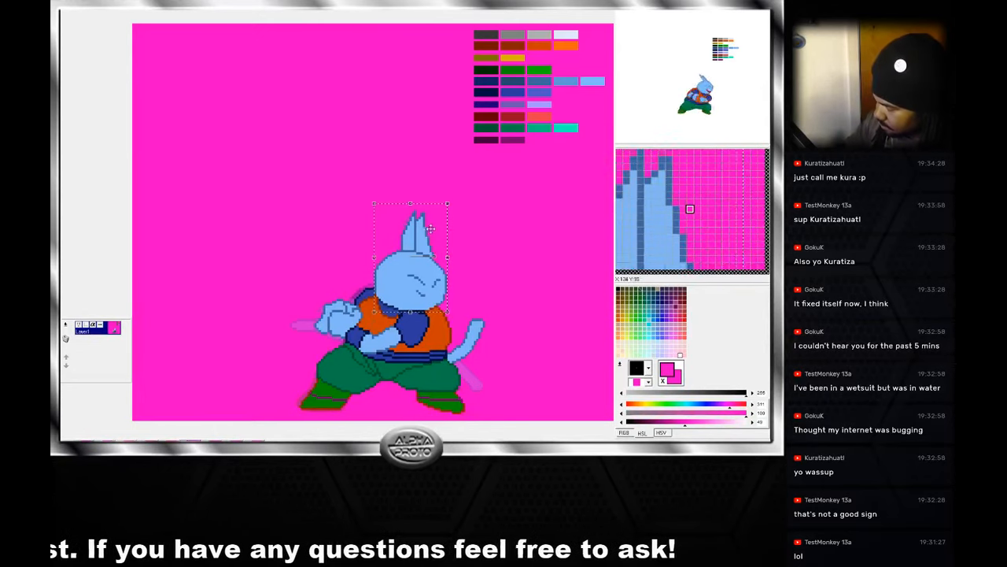
left_click_drag(431, 240, 276, 163)
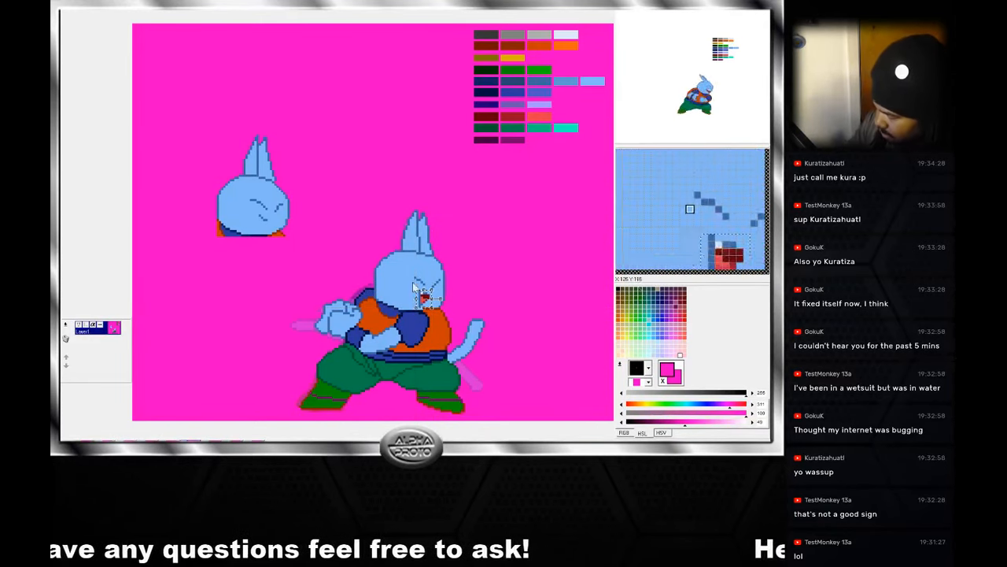
left_click_drag(441, 297, 279, 223)
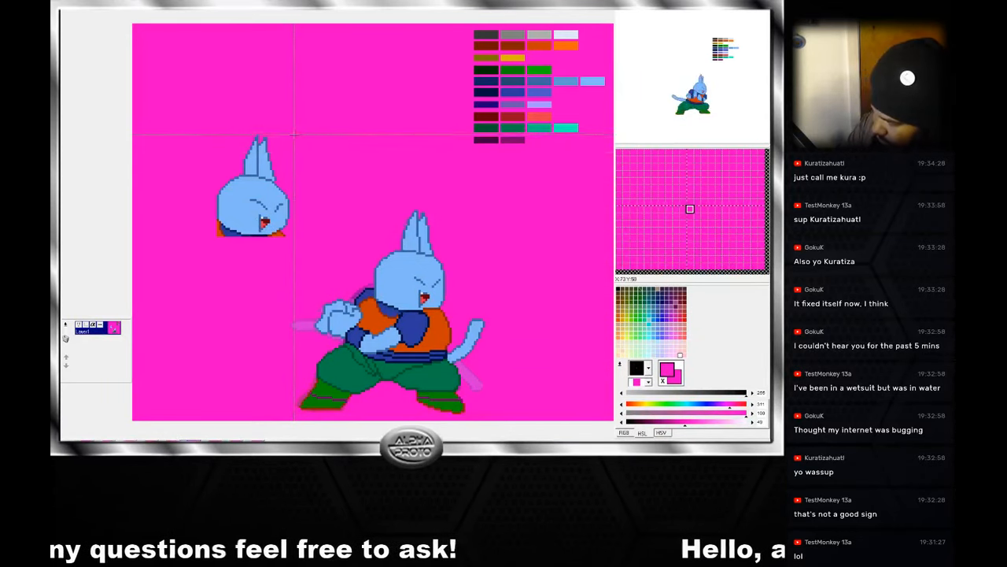
left_click(294, 135)
left_click_drag(294, 135, 216, 236)
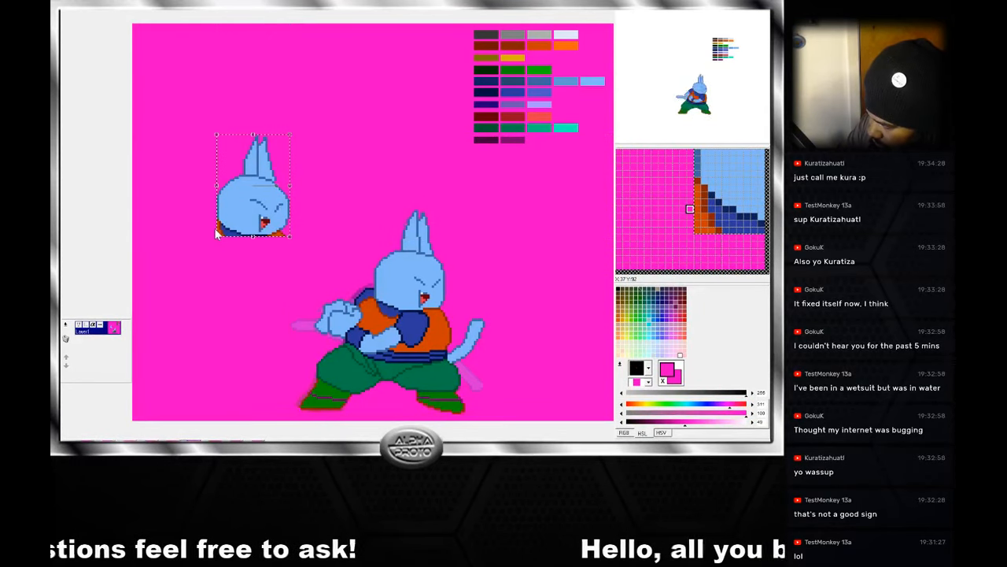
left_click(310, 179)
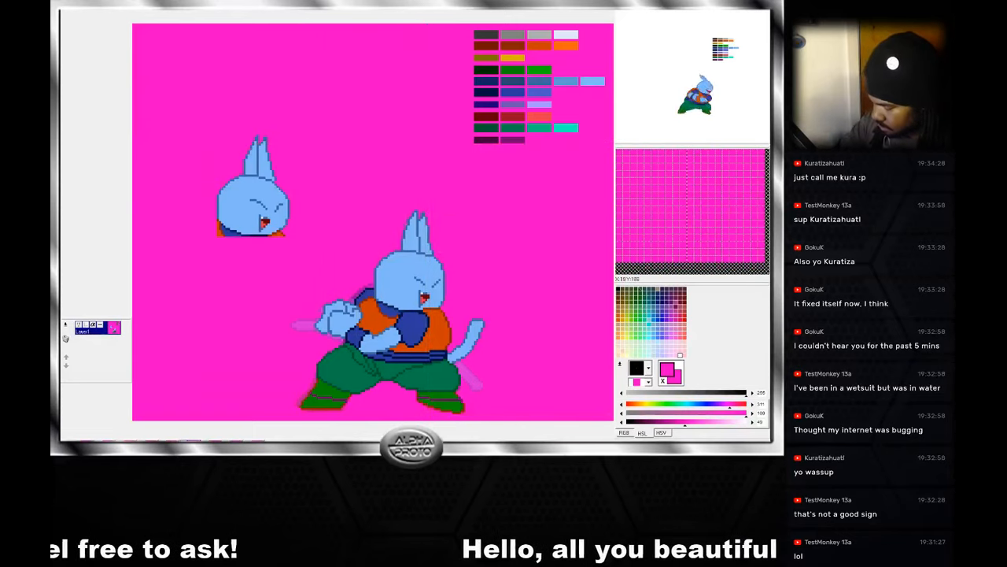
Limit the onion skin to one neighbouring frame and paste the assembled open-mouth head over the character's existing head.
left_click(216, 3)
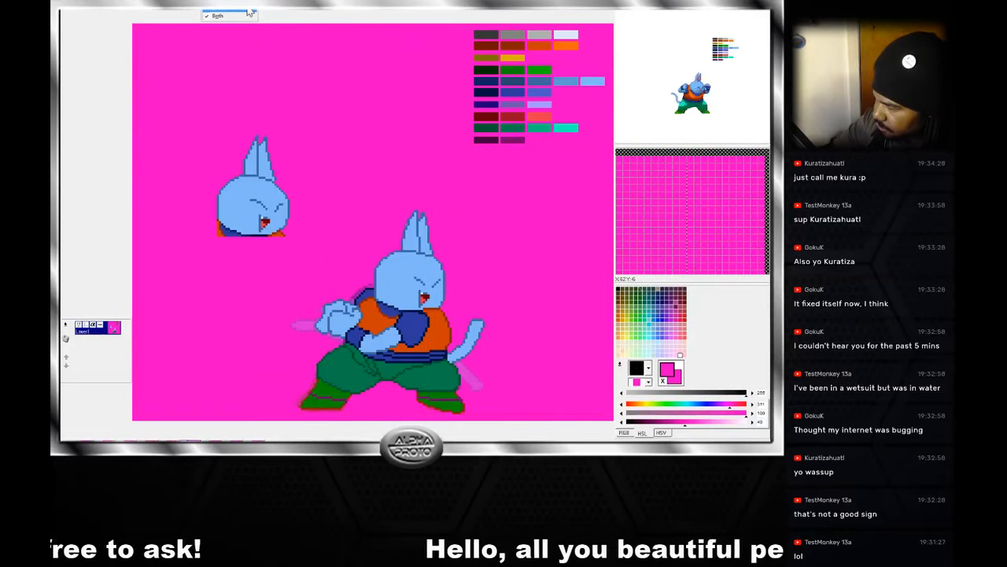
left_click(249, 13)
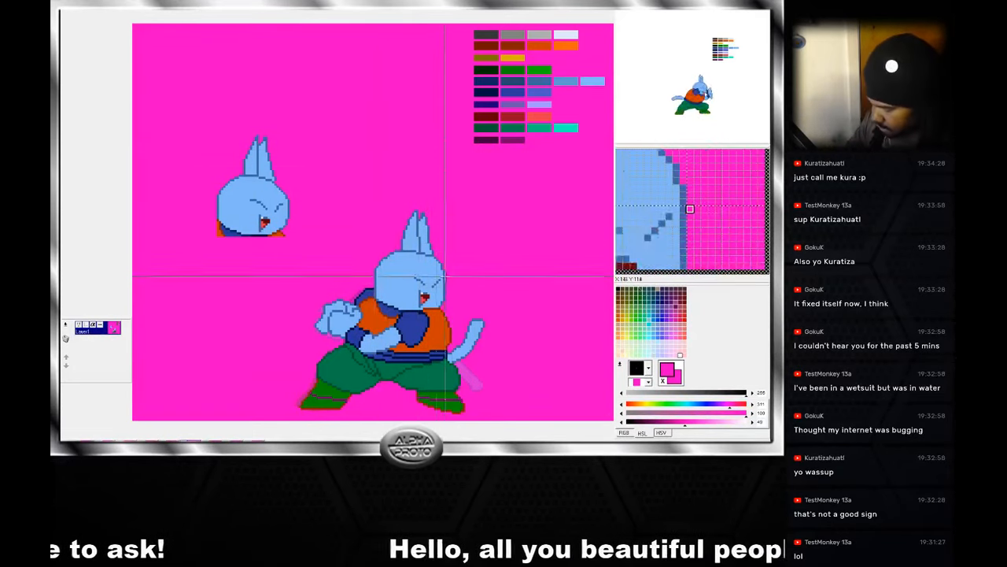
key("ctrl+v")
left_click_drag(267, 165, 425, 239)
left_click(429, 192)
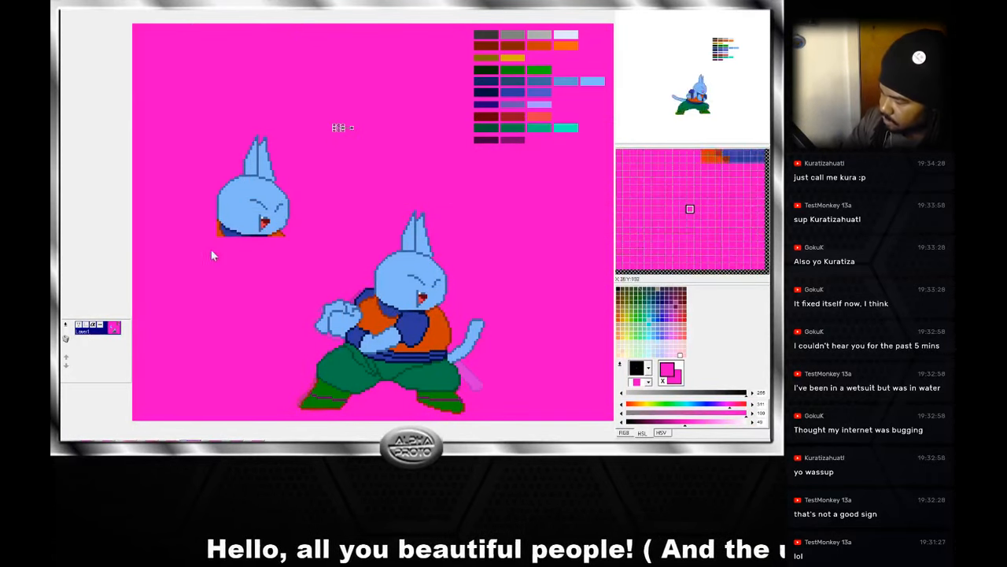
Delete the spare assembled head from the background of the open-mouth frame.
key("Delete")
left_click_drag(319, 124, 213, 259)
key("Delete")
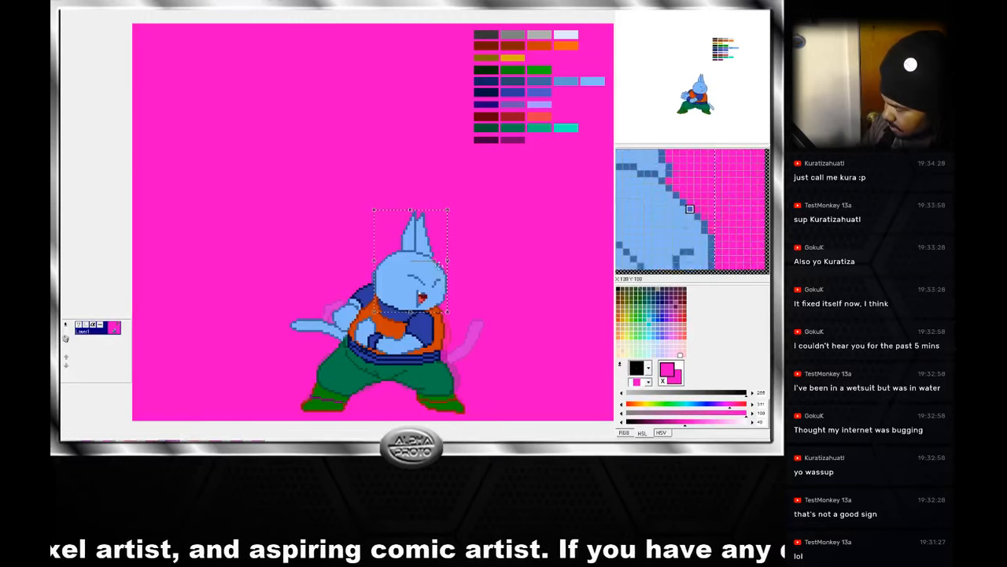
Place the copied head in the empty area beside the character, erase its ears and fill the gap with magenta.
left_click_drag(435, 255, 278, 200)
left_click(303, 207)
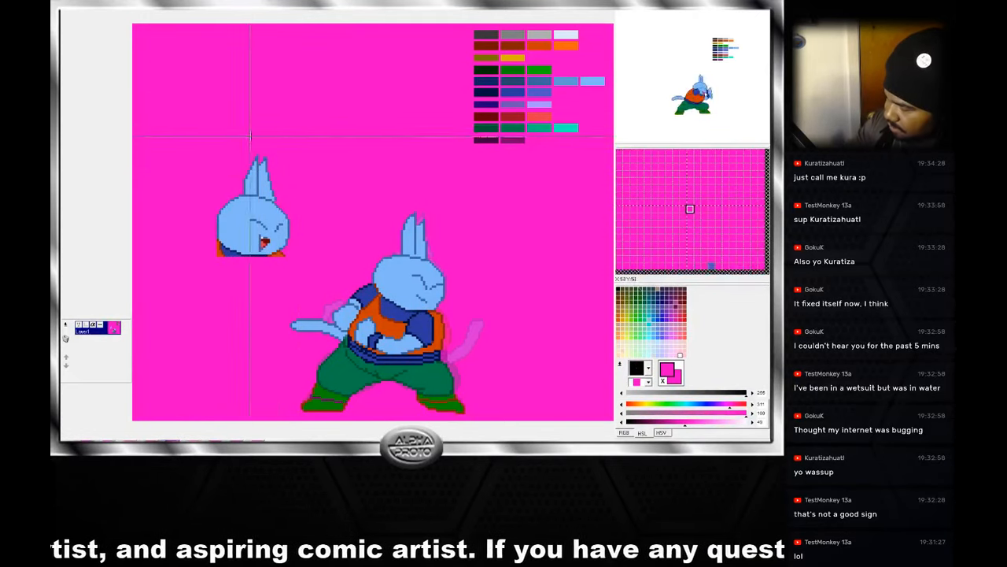
left_click_drag(238, 137, 292, 194)
key("Delete")
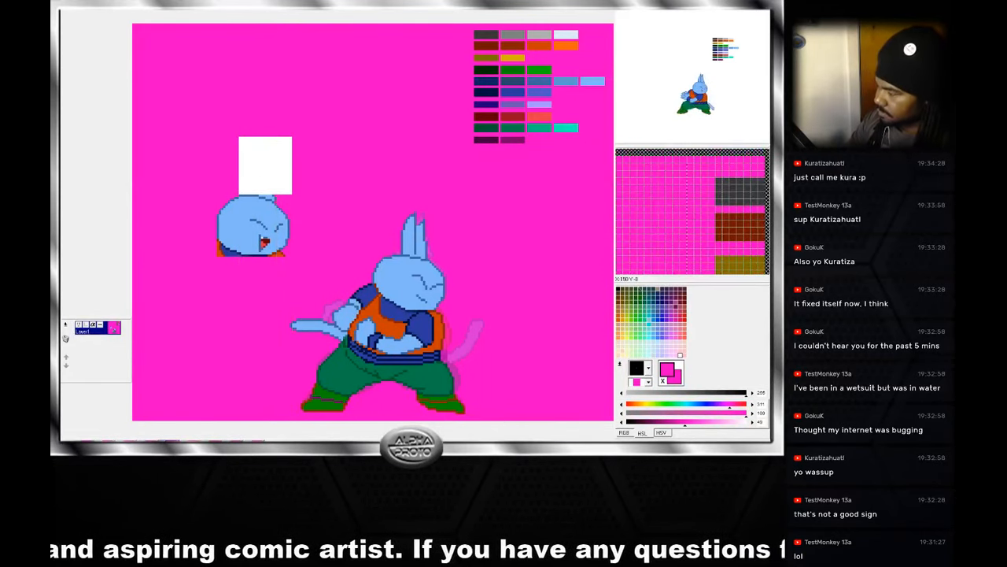
left_click(284, 158)
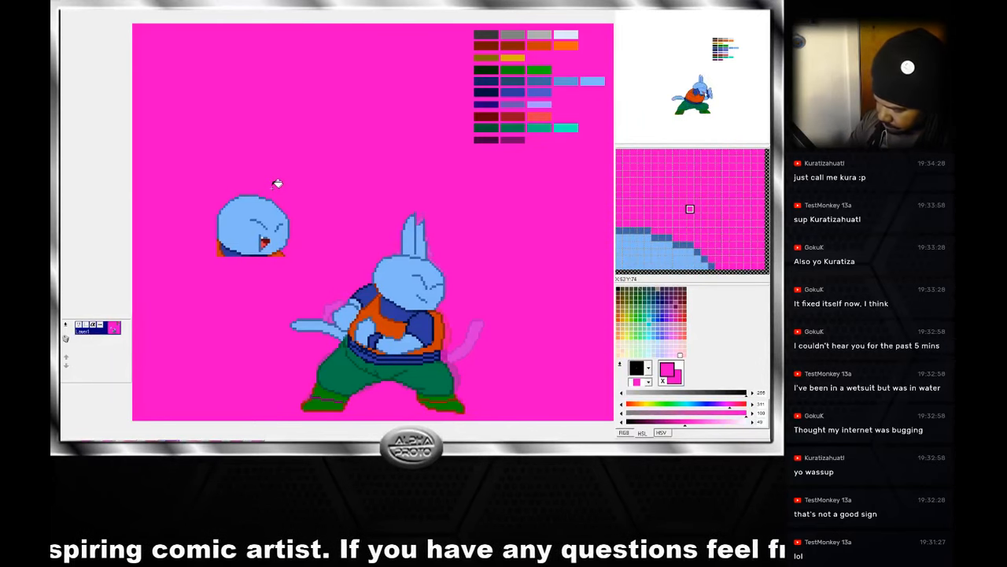
Toggle the layer's Transparent Color option in its properties and apply the change.
double_click(100, 331)
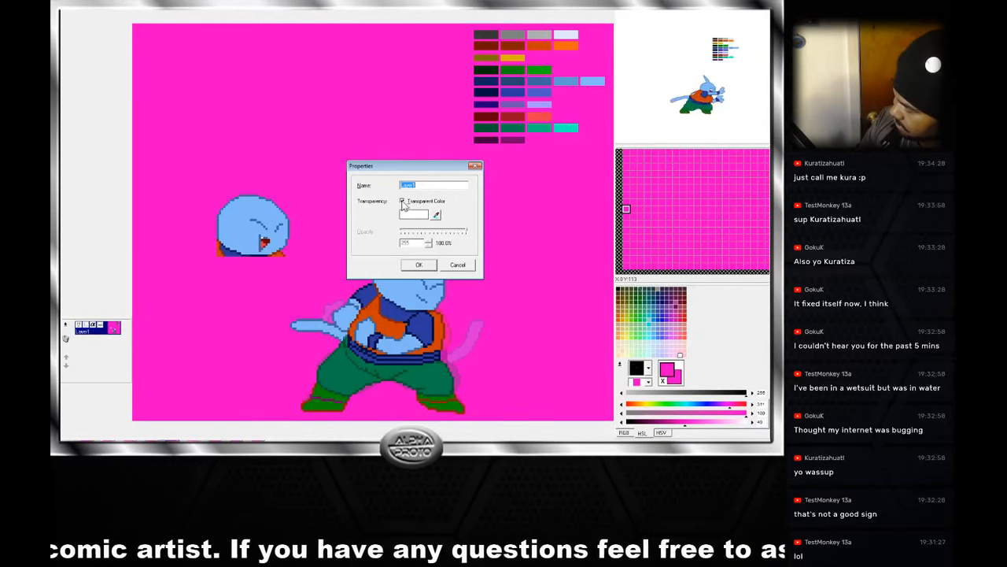
left_click(403, 201)
left_click(432, 265)
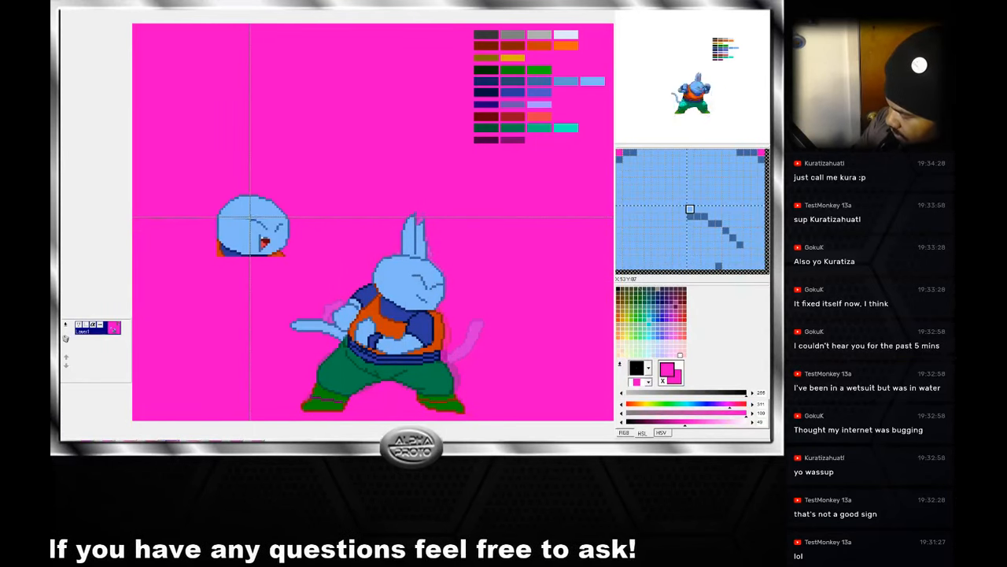
Cover the copied head's open mouth with the character's closed smile and paint over the leftover red pixels in light blue.
left_click_drag(250, 216, 287, 251)
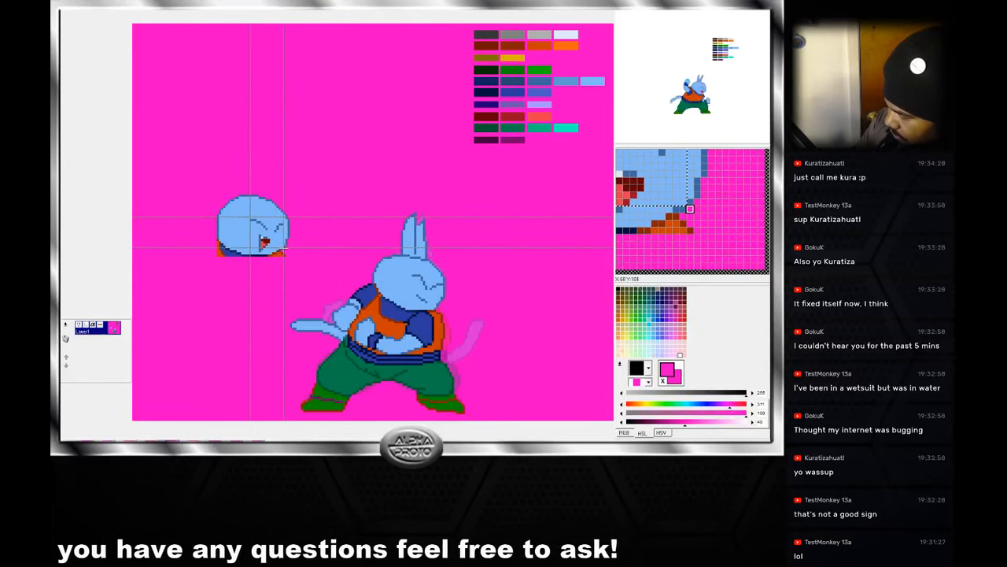
left_click(291, 239)
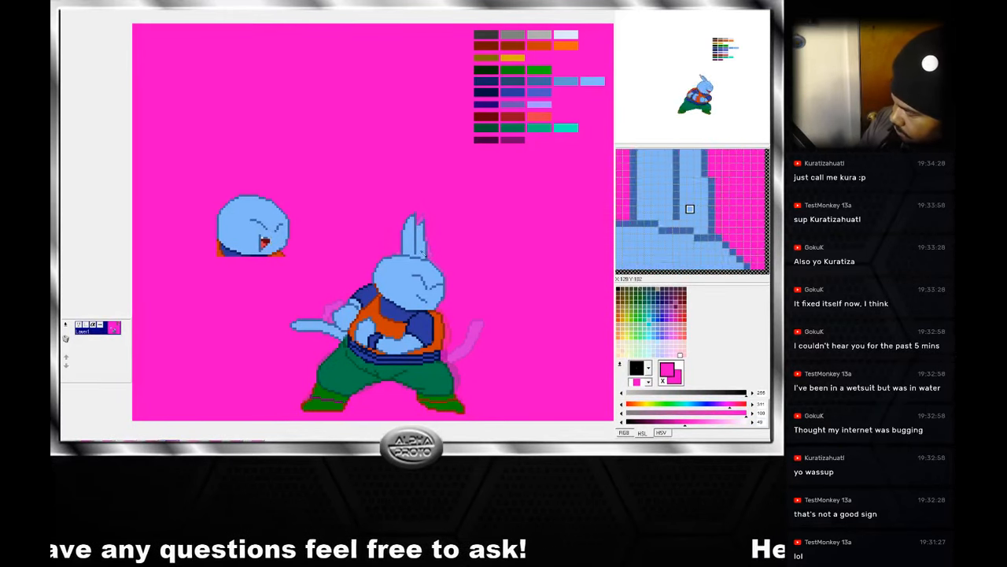
mouse_move(424, 296)
left_mouse_down()
mouse_move(424, 306)
mouse_move(267, 241)
left_mouse_up()
left_click(281, 242)
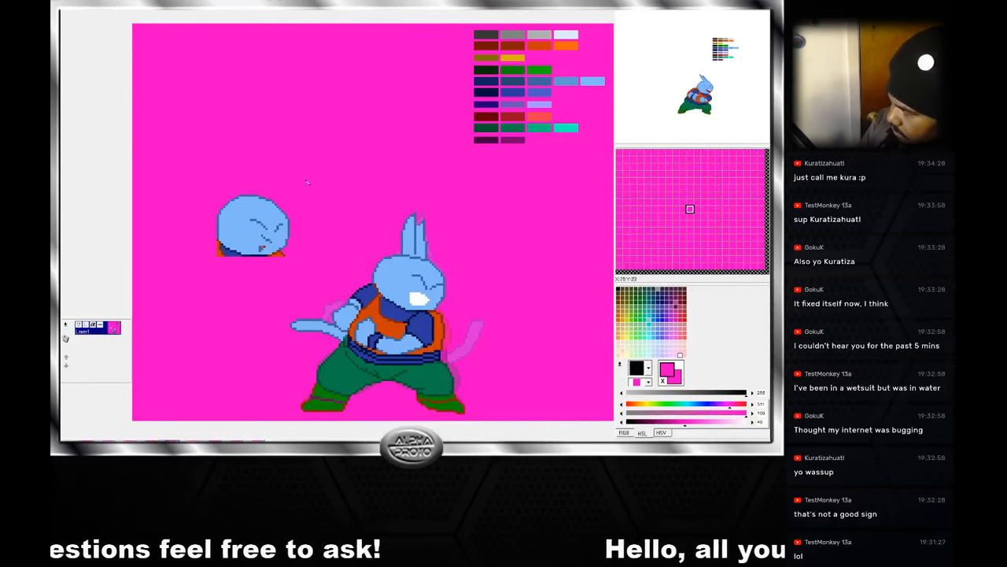
right_click(262, 242)
left_click_drag(263, 246, 262, 250)
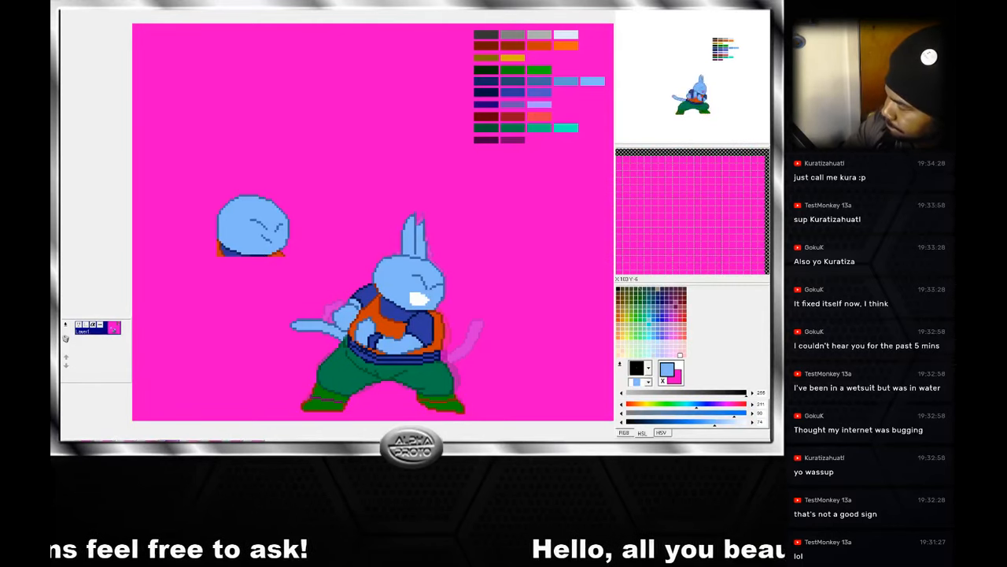
Shift the eyes and mouth on the copied head slightly toward the front of the face and fill the white gap with light blue.
mouse_move(288, 226)
left_mouse_down()
mouse_move(283, 246)
mouse_move(250, 249)
mouse_move(247, 216)
mouse_move(285, 223)
mouse_move(277, 239)
left_mouse_up()
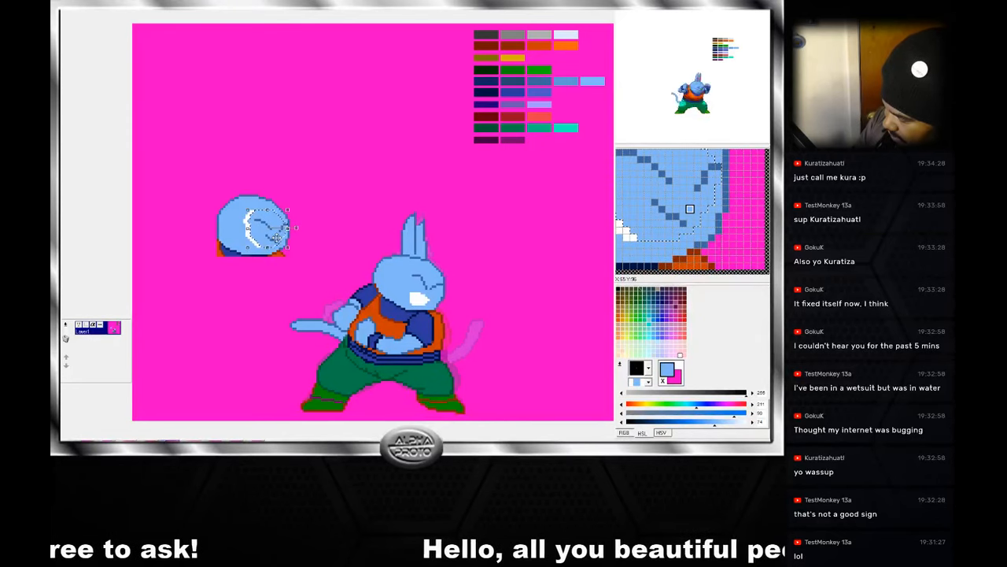
left_click(292, 222)
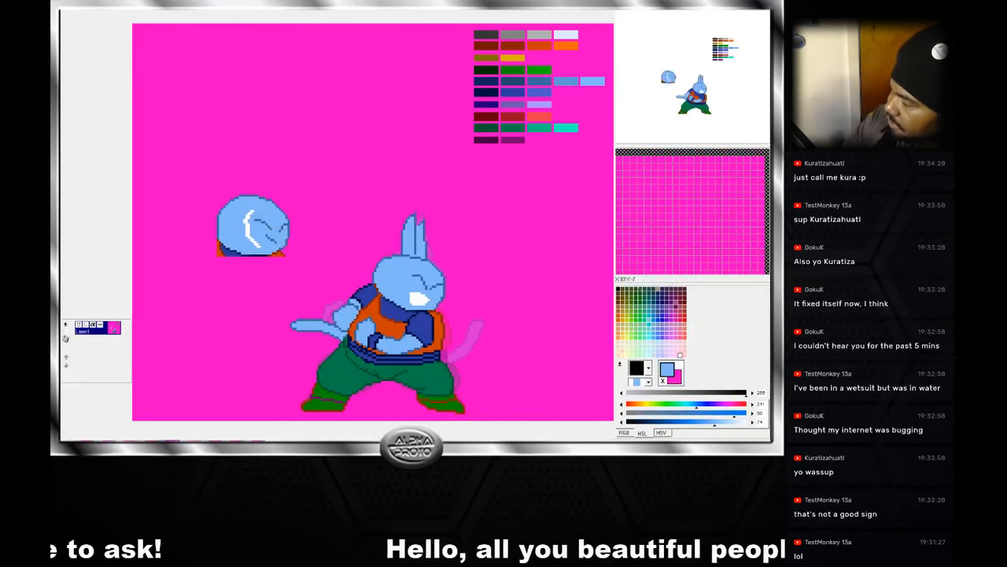
mouse_move(254, 210)
left_mouse_down()
mouse_move(246, 226)
mouse_move(256, 239)
left_mouse_up()
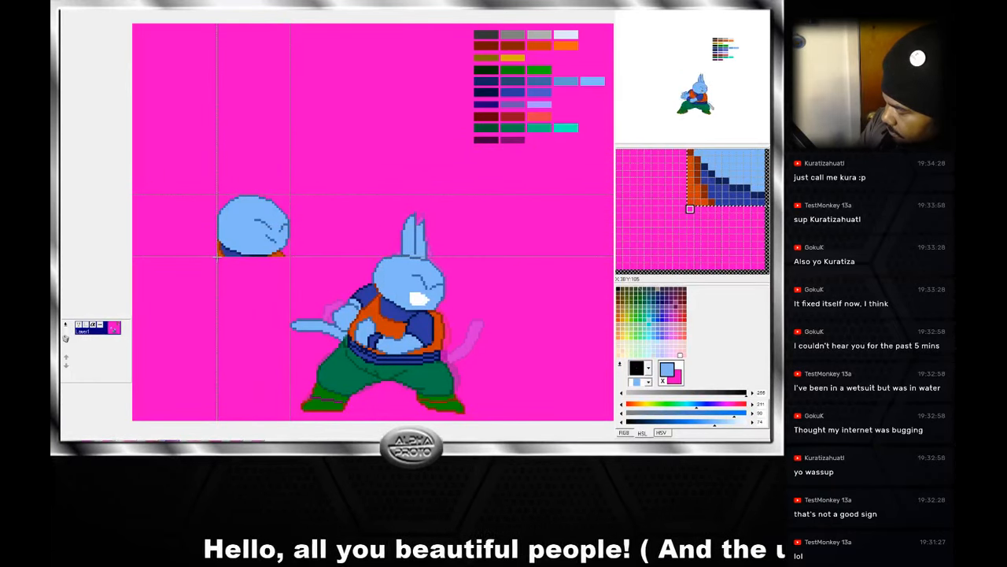
Move the edited head onto the character's body and touch up the pixels where the ear meets the head.
left_click_drag(263, 234, 411, 307)
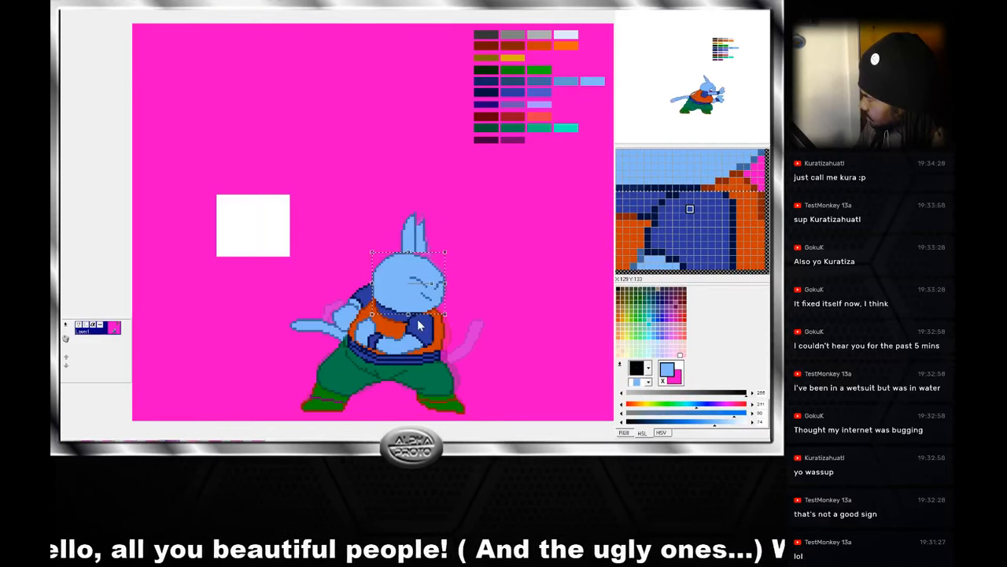
left_click(441, 316)
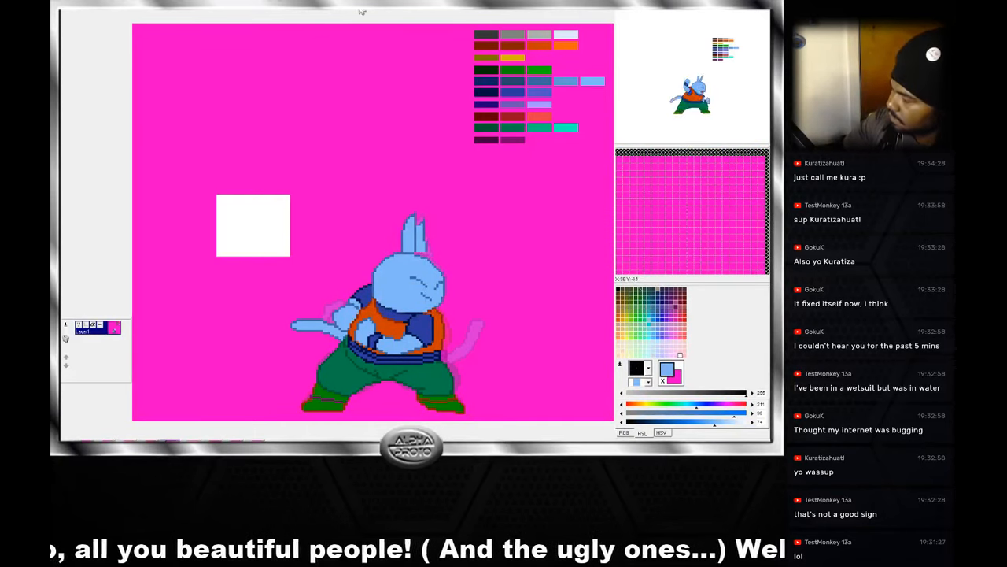
right_click(428, 255)
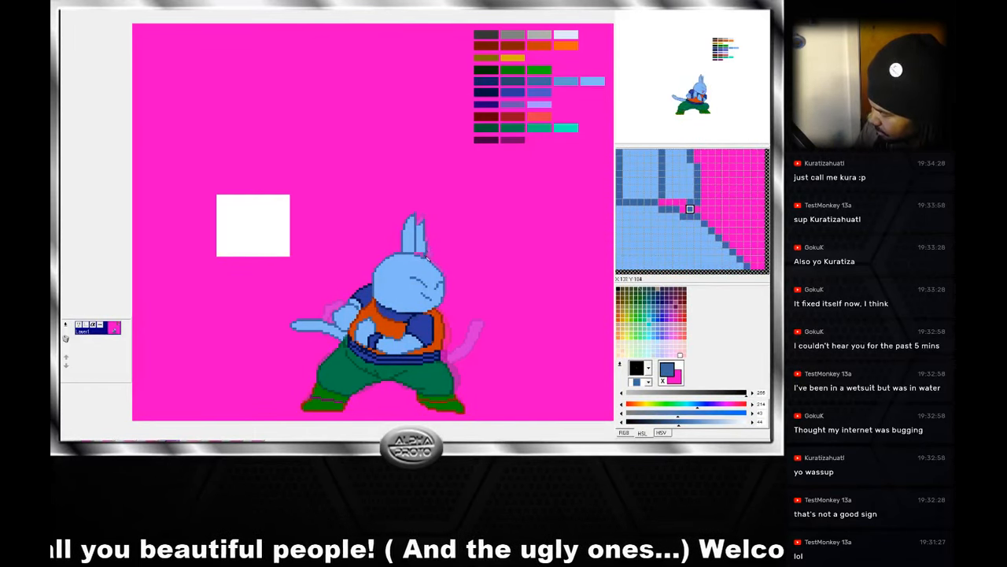
right_click(430, 251)
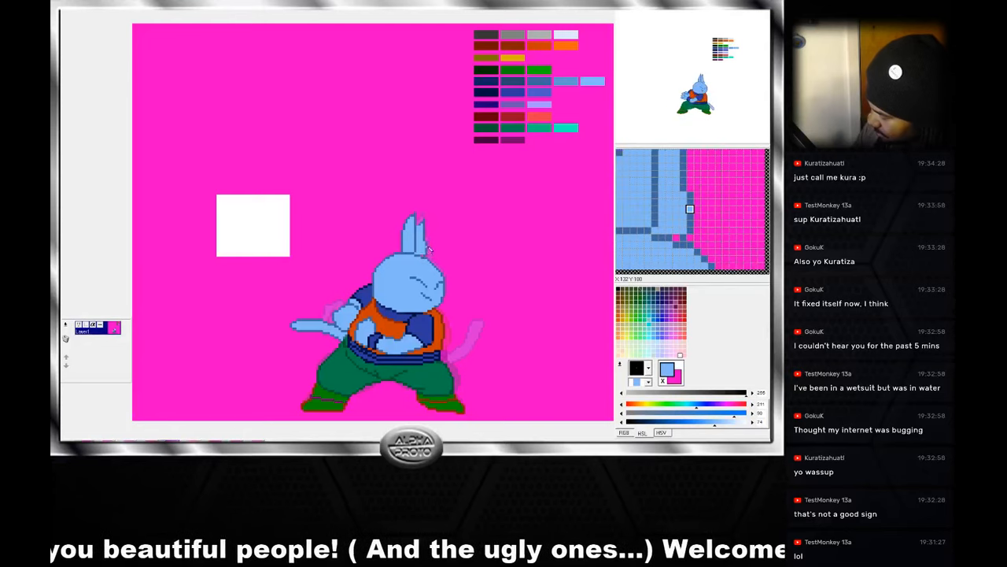
Flip back and forth through the neighbouring animation frames to compare the head's shape and position.
key("Right")
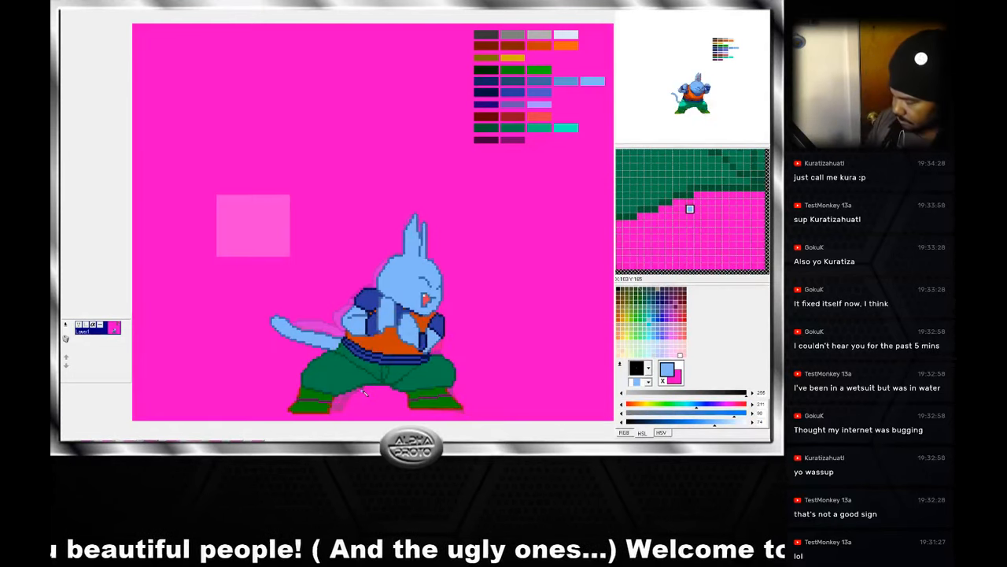
key("Left")
key("Left")
key("Left")
key("Right")
key("Right")
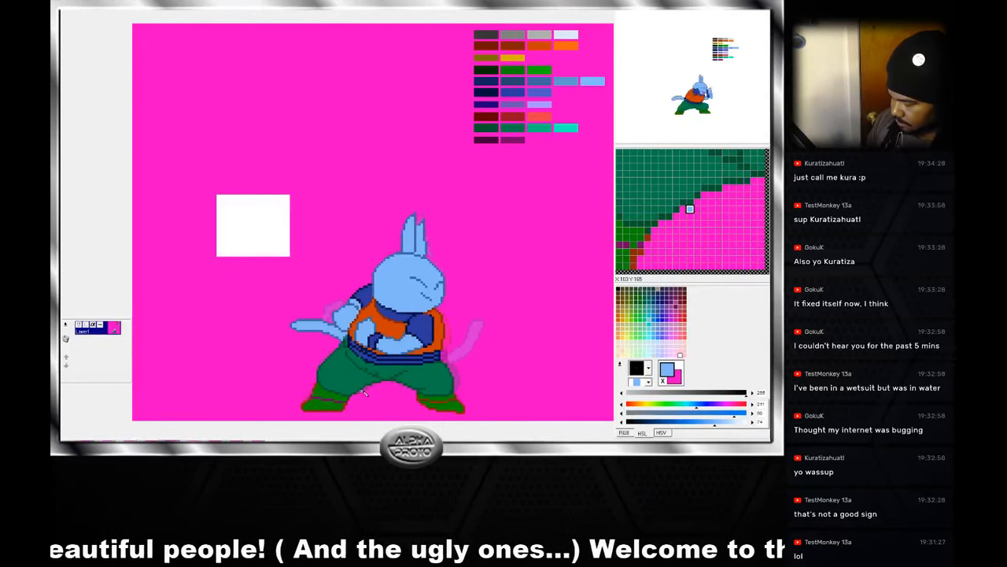
key("Left")
key("Left")
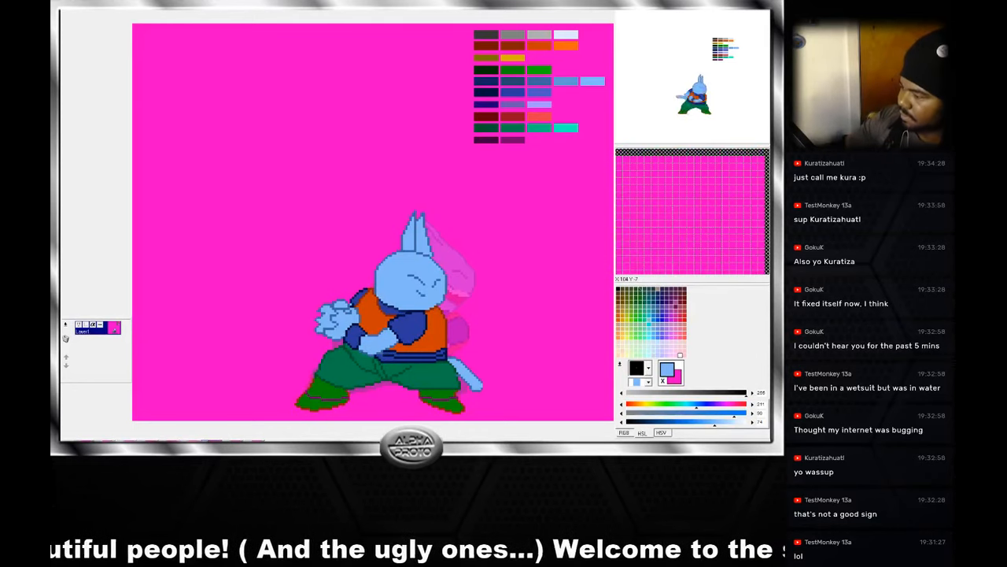
key("Right")
key("Right")
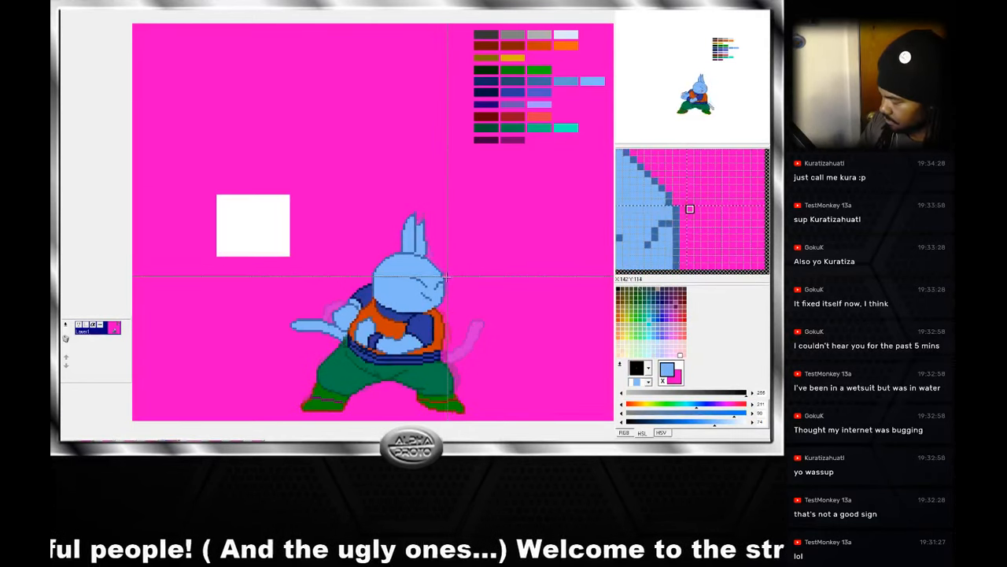
key("Left")
key("Left")
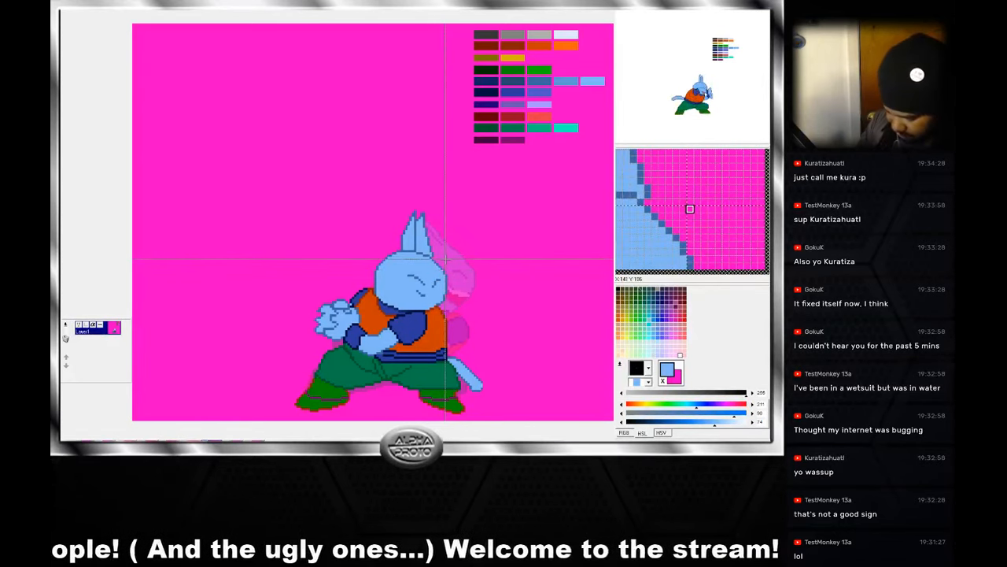
Nudge the face of the clasped-hands frame slightly inward and clean up the head's front edge with magenta and outline blue.
key("x")
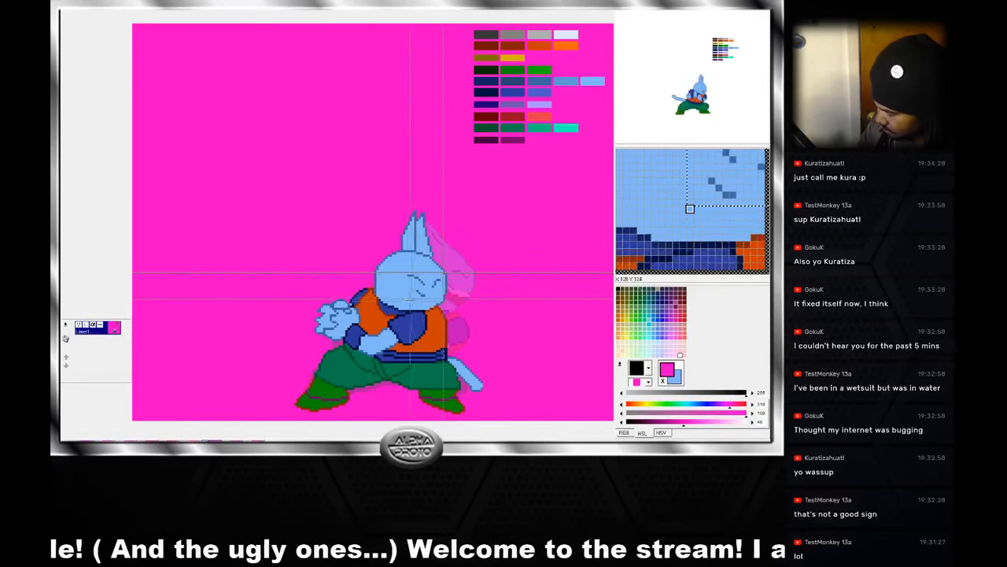
left_click_drag(400, 272, 443, 303)
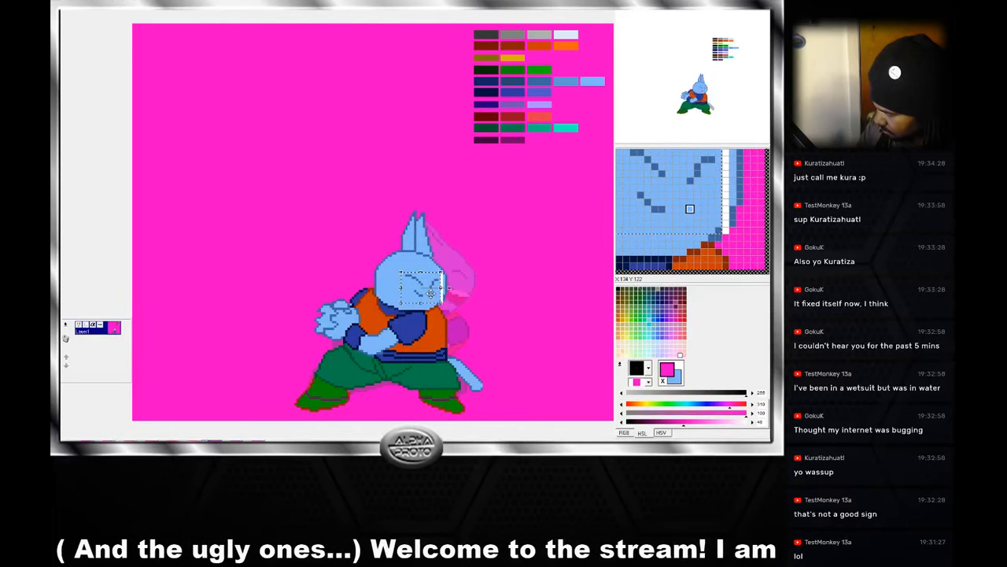
left_click(451, 278)
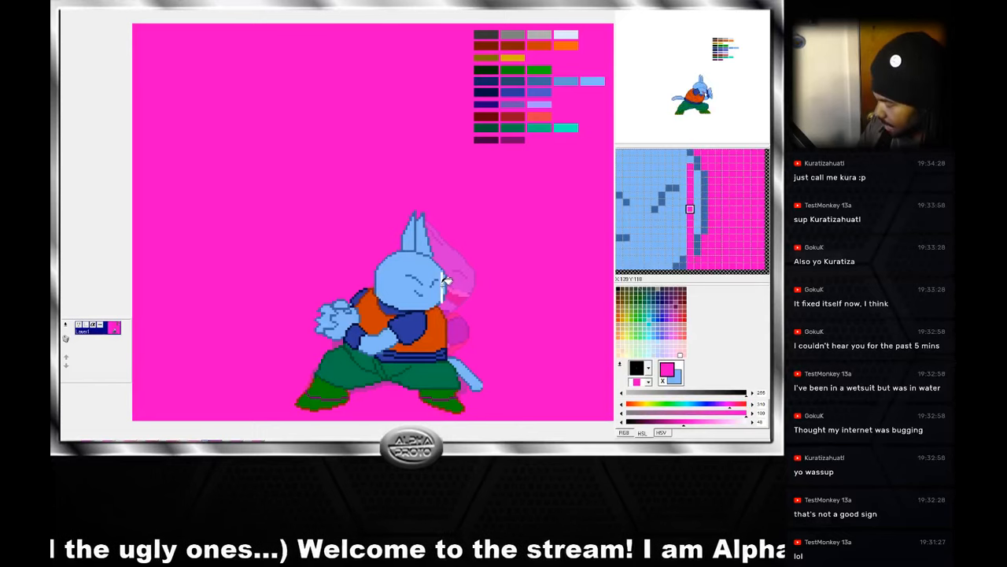
key("x")
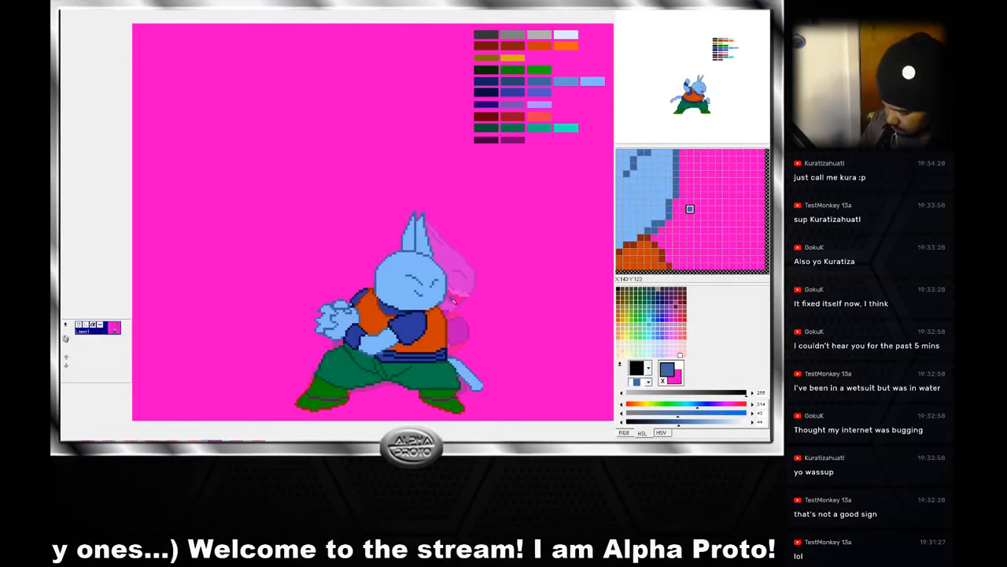
right_click(443, 302)
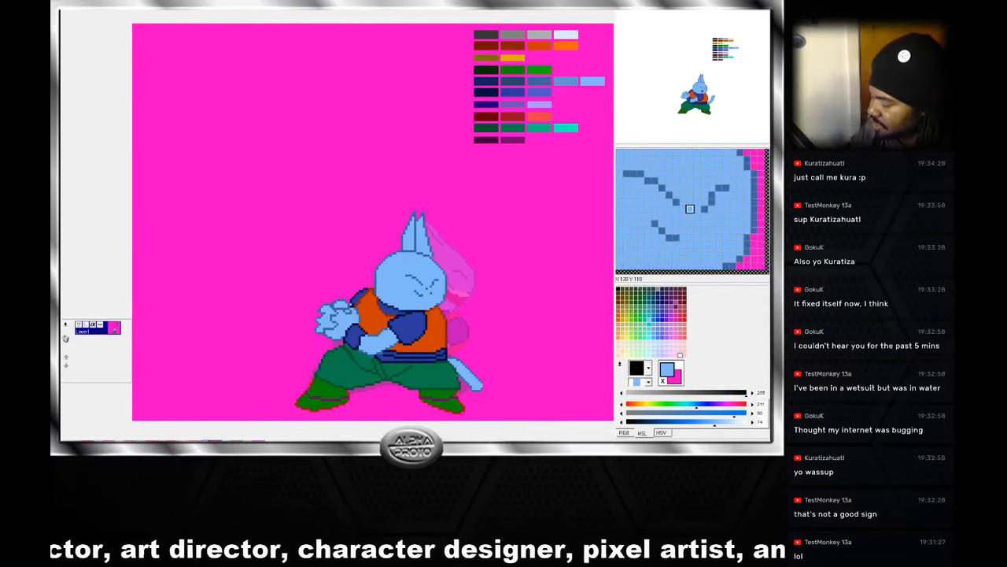
Refine the ear's outer edge in the clasped-hands frame using the magenta background and dark blue outline colours.
right_click(439, 239)
left_click_drag(435, 253, 432, 246)
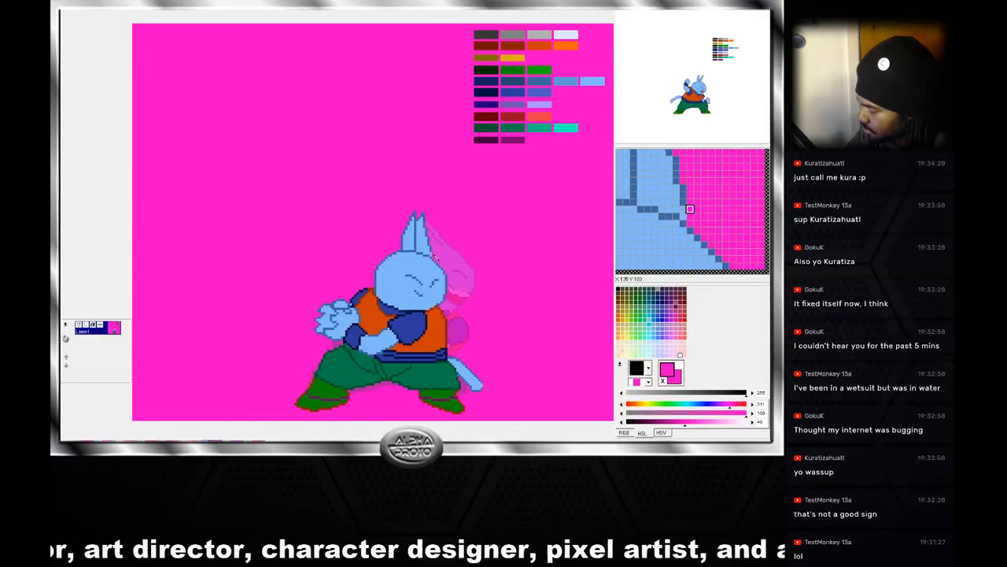
right_click(436, 253)
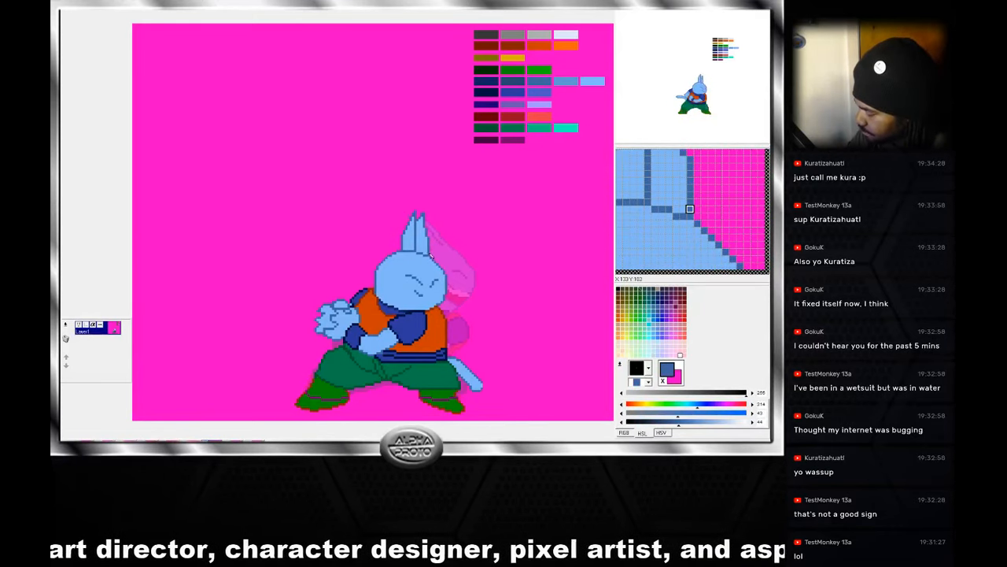
Touch up the ear's outer outline in the open-mouthed frame with the sampled magenta and dark blue.
left_click(242, 438)
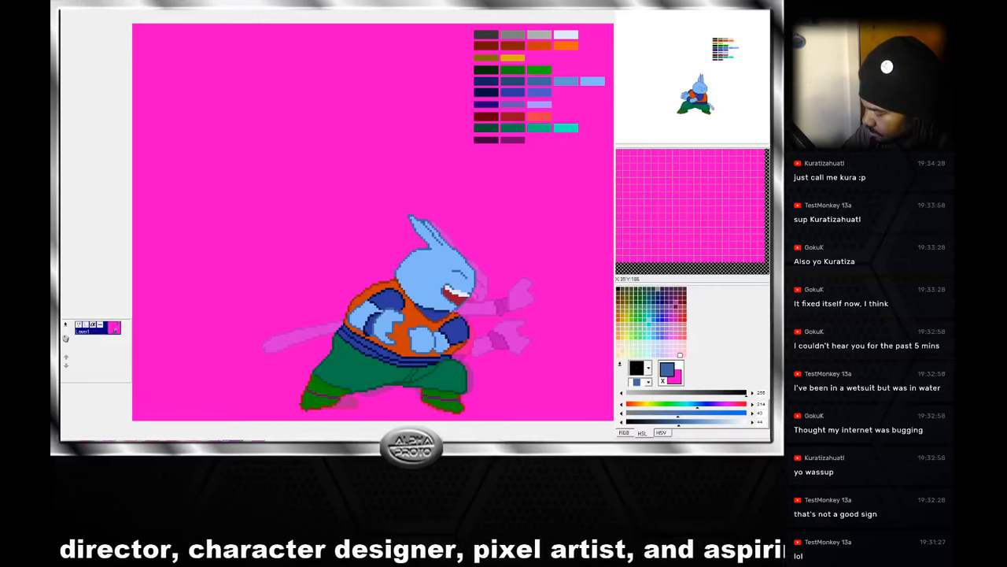
left_click(213, 439)
left_click(192, 439)
right_click(437, 253)
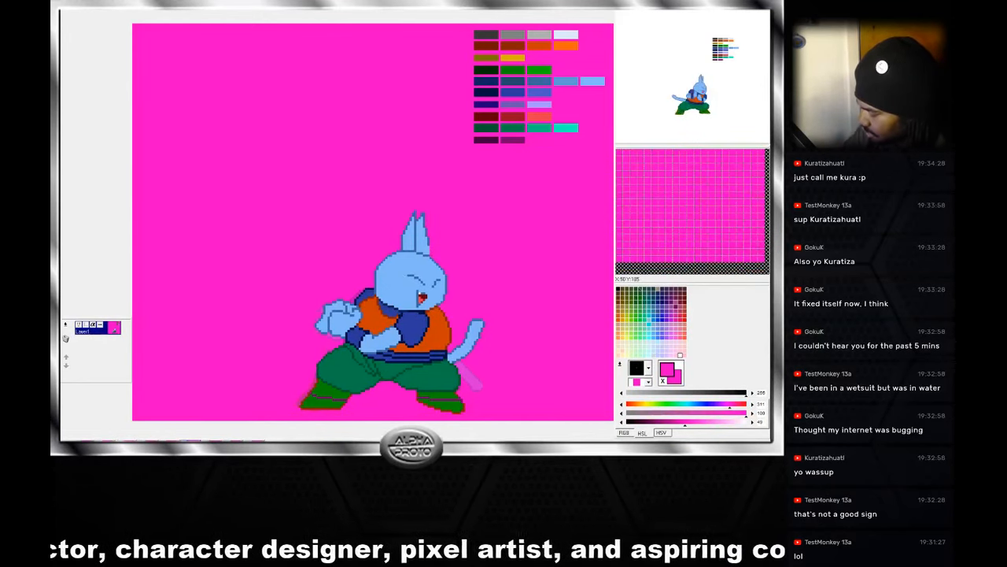
left_click(212, 439)
left_click(192, 439)
right_click(429, 246)
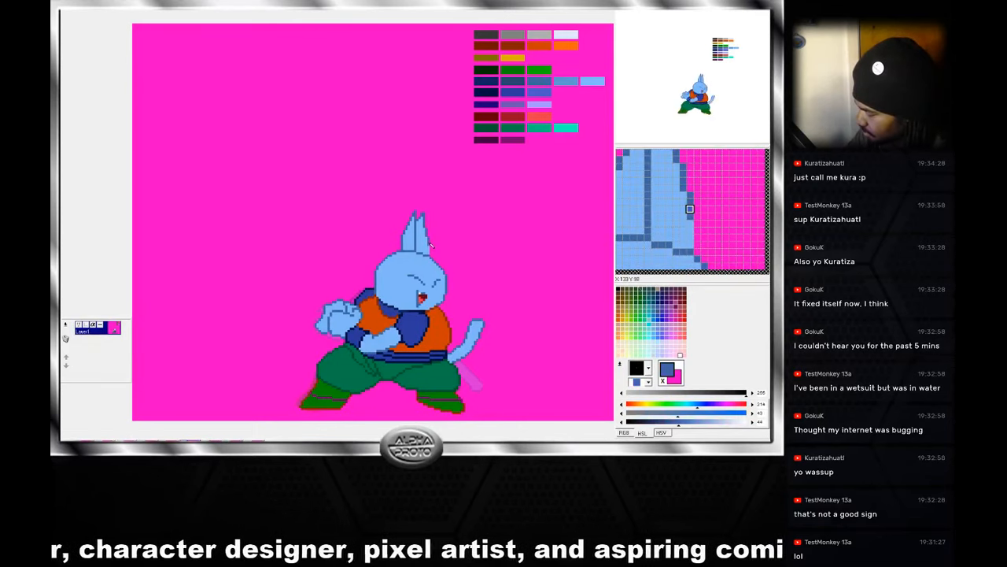
Return to the frame with the white rectangle and fill that rectangle with the magenta background colour.
left_click(212, 439)
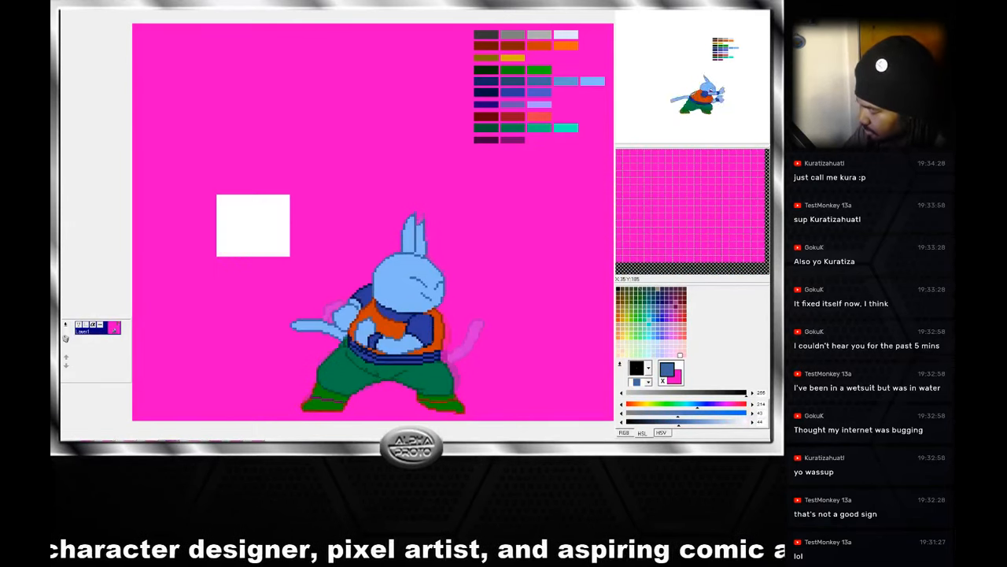
left_click(192, 439)
left_click(213, 439)
right_click(236, 314)
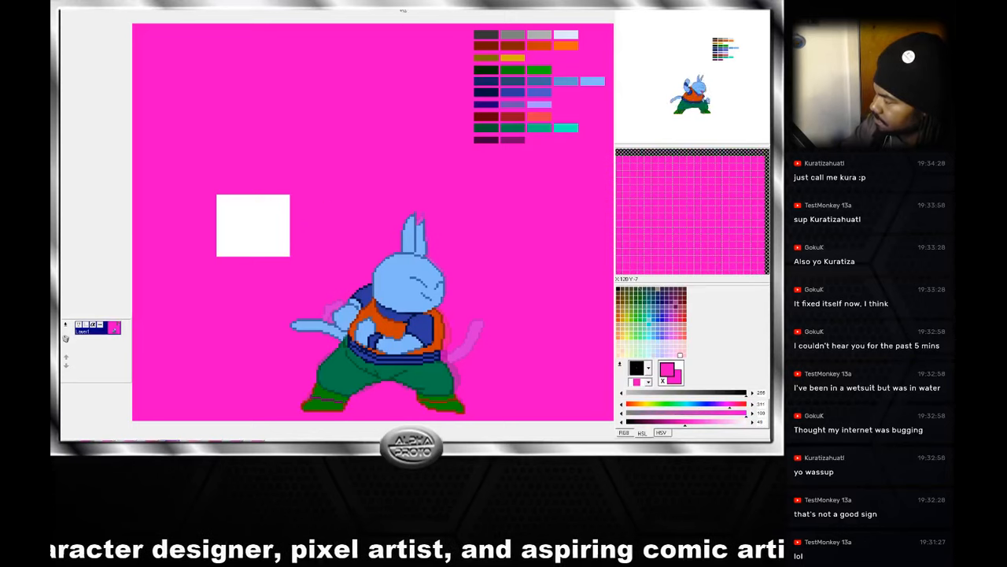
left_click(258, 212)
Turn off the layer's transparent colour in the shaded raised-fists frame and in the frame with one arm raised behind the head.
left_click(90, 438)
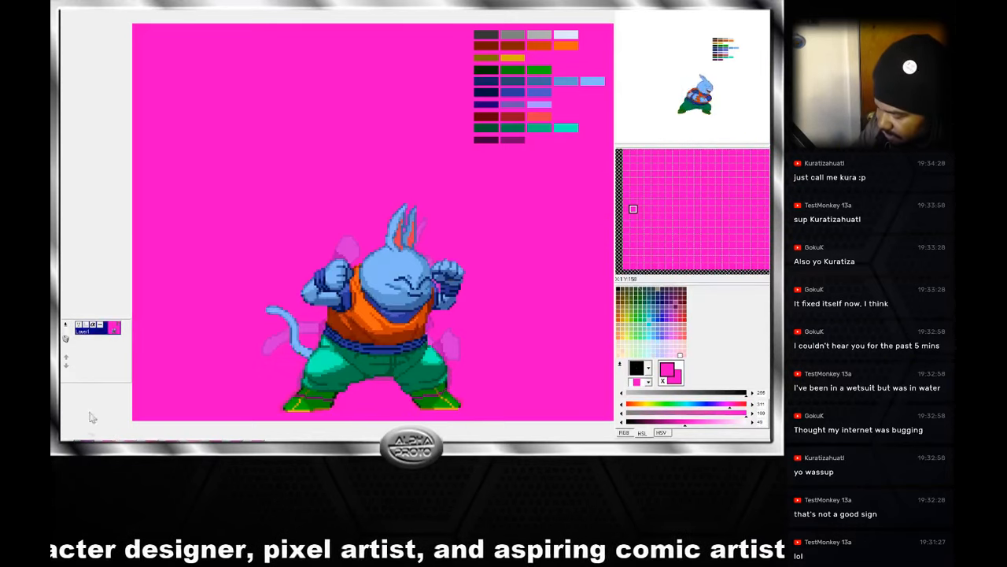
double_click(102, 329)
left_click(438, 217)
left_click(464, 227)
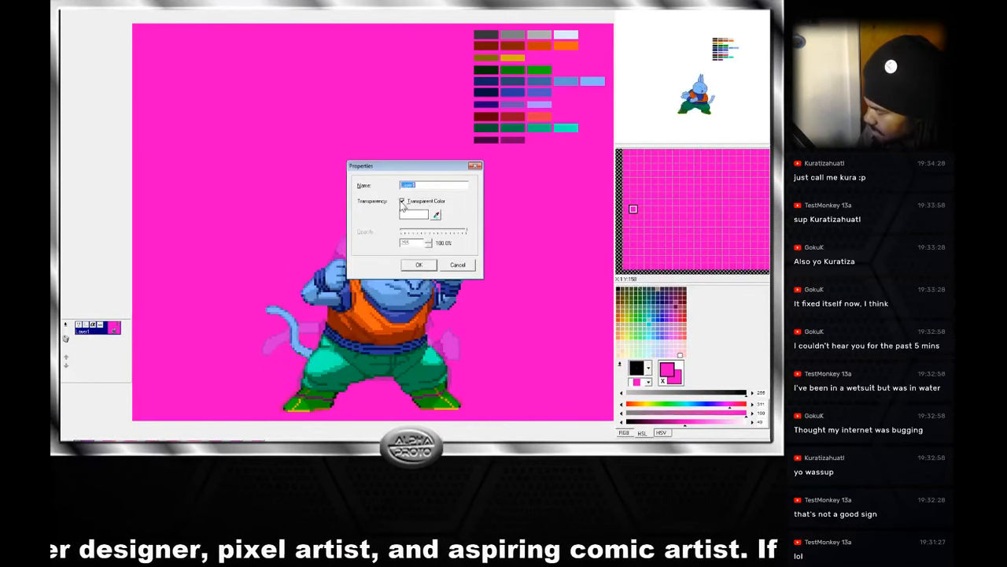
left_click(425, 268)
double_click(114, 326)
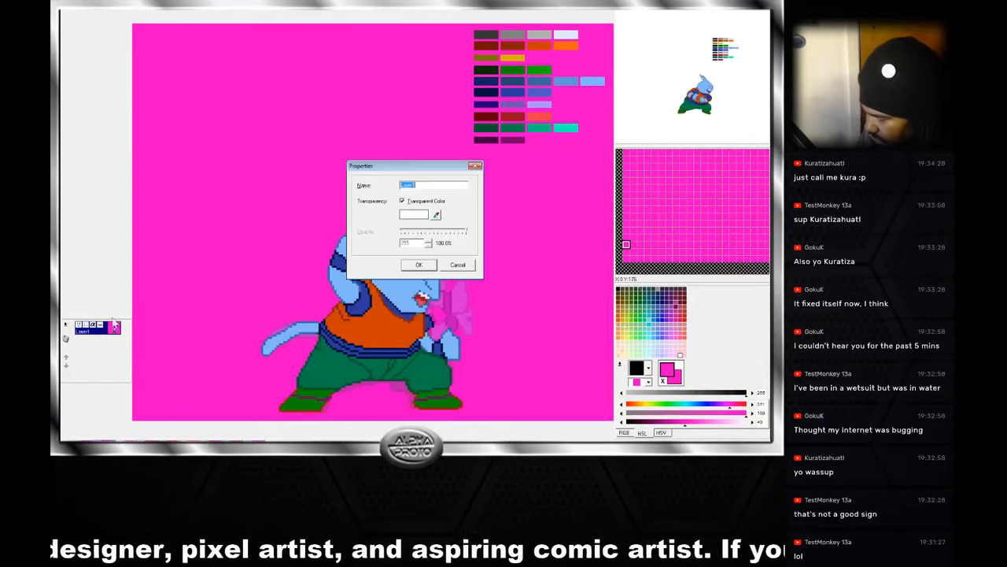
left_click(419, 264)
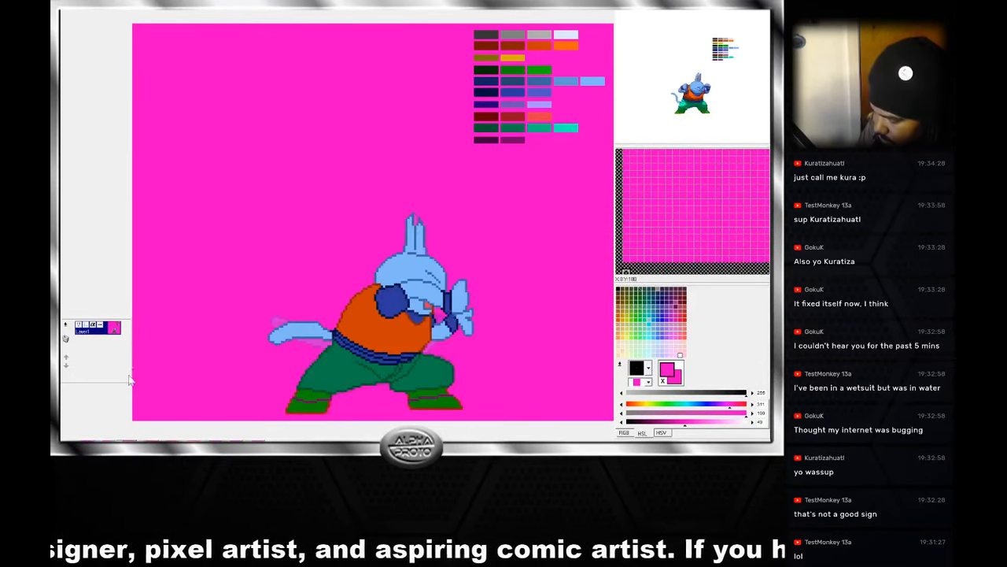
Disable the layer's transparent colour in the frame with hands before the face and in the open-mouthed frame with arms tucked in.
double_click(102, 329)
left_click(402, 202)
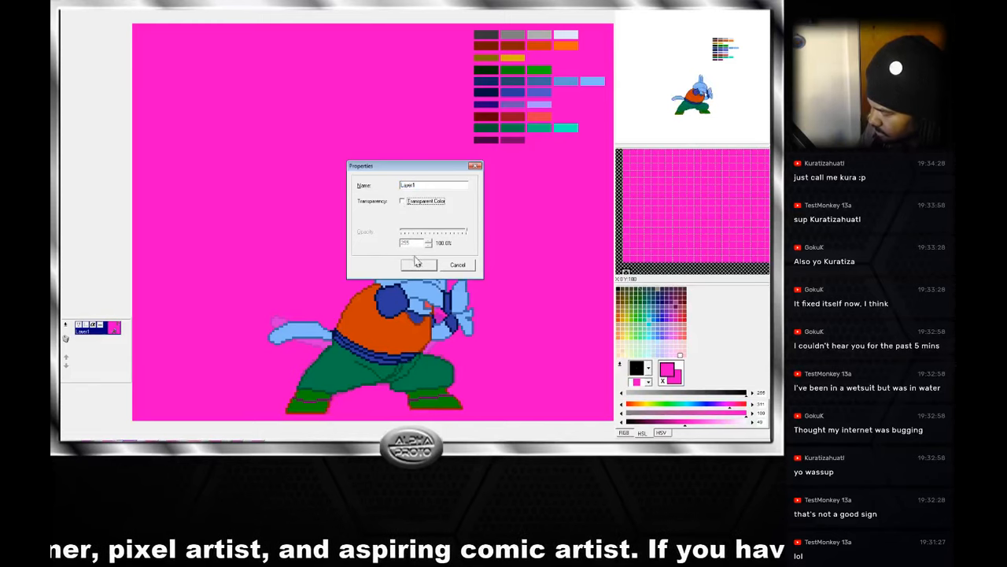
left_click(419, 264)
double_click(102, 329)
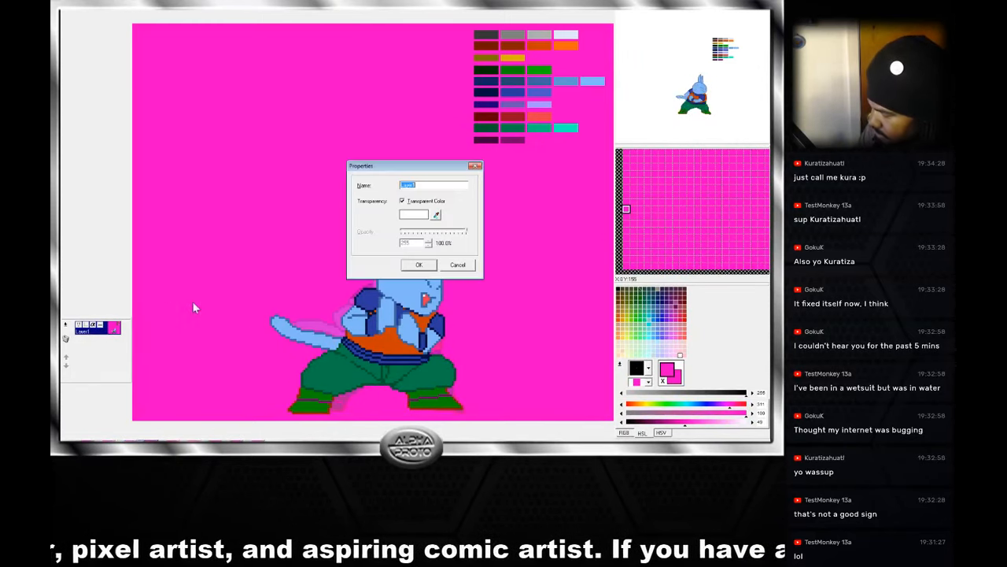
left_click(402, 203)
left_click(418, 265)
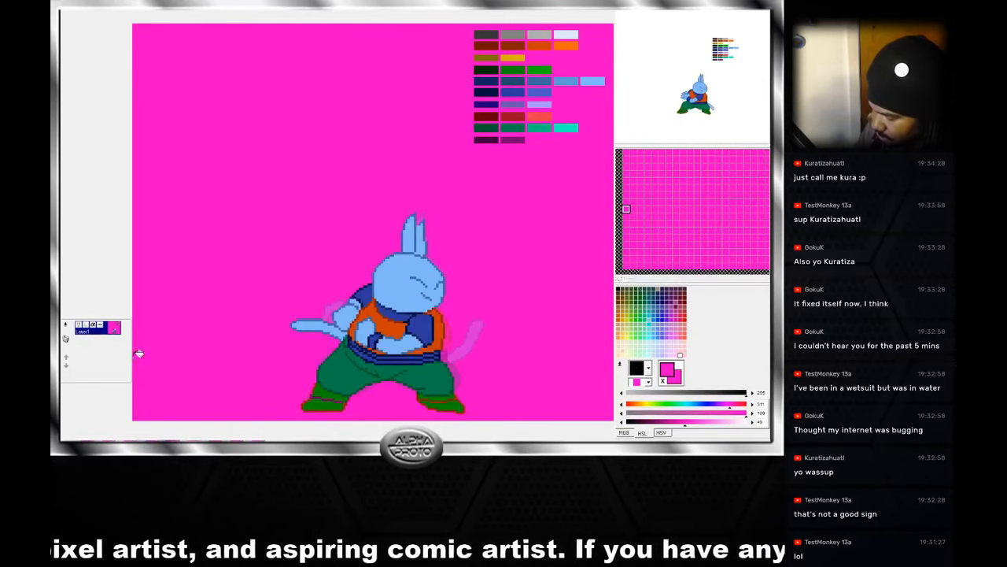
Disable the layer's transparent colour in the closed-mouth frame with lowered arms and in the open-mouthed clasped-hands frame.
double_click(102, 329)
left_click(402, 202)
left_click(419, 264)
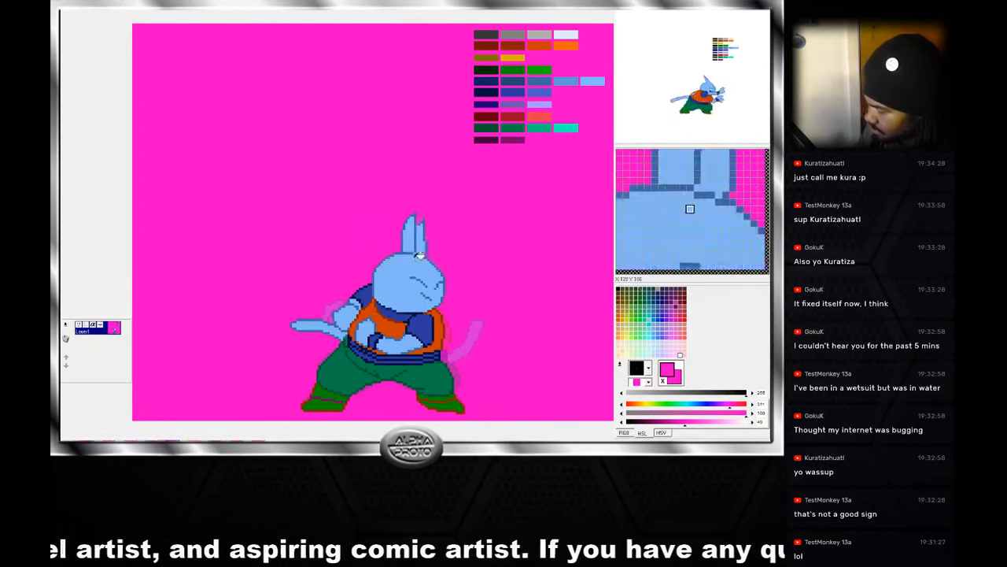
double_click(102, 329)
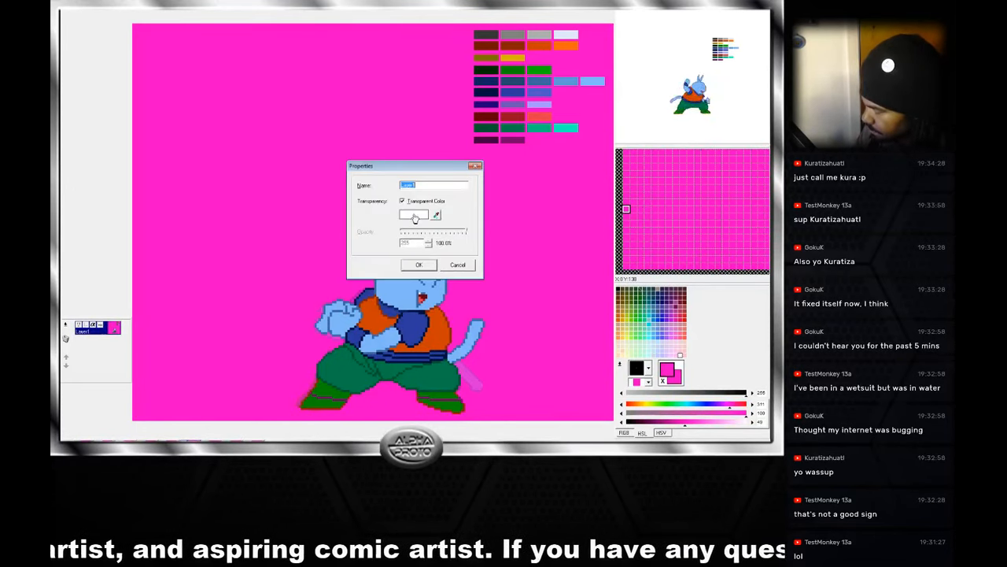
left_click(402, 202)
left_click(419, 263)
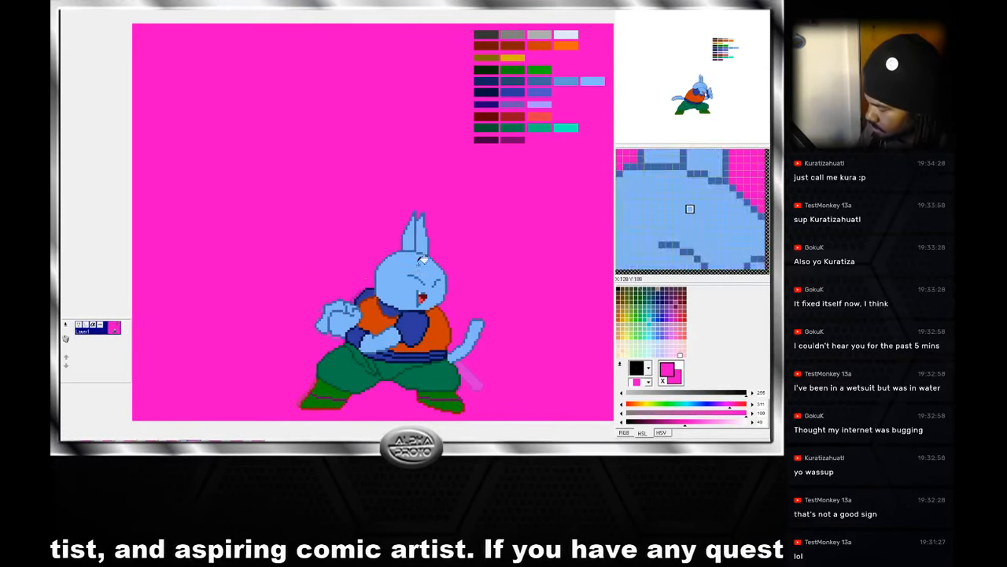
Disable the layer's transparent colour in the closed-mouth clasped-hands frame, the hunched grinning frame and the lunging frame with outstretched hands.
double_click(102, 329)
left_click(420, 265)
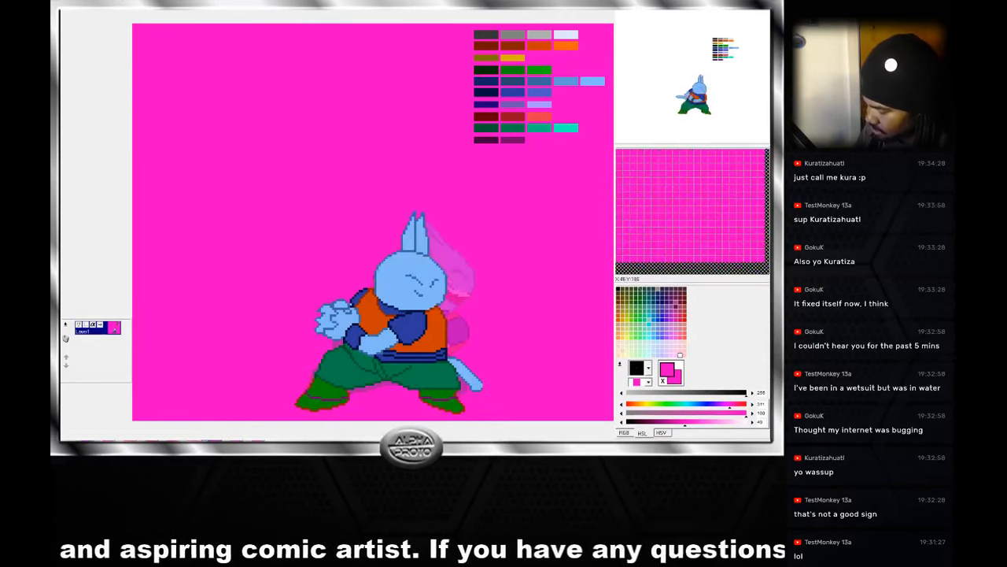
double_click(103, 328)
left_click(402, 201)
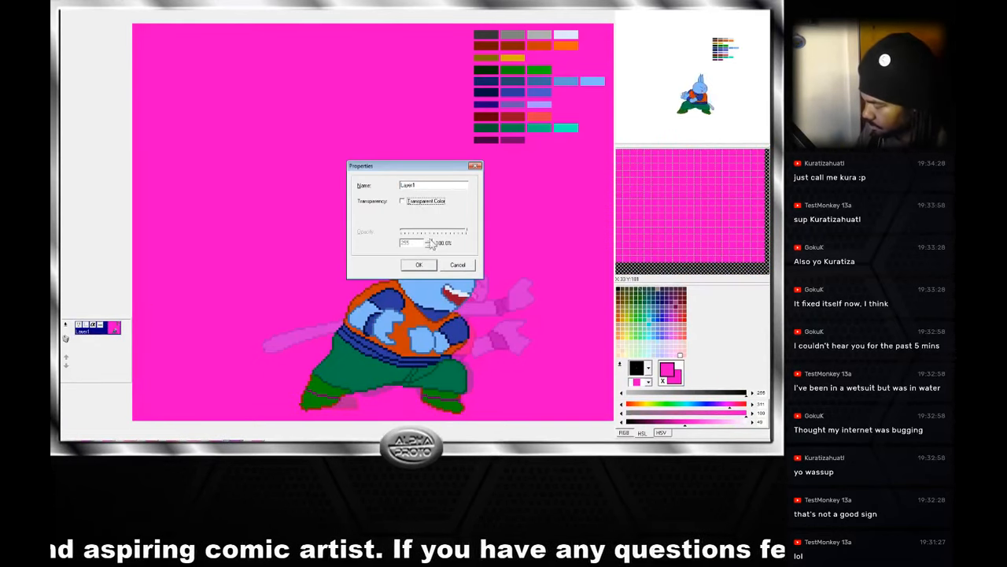
left_click(419, 265)
double_click(101, 335)
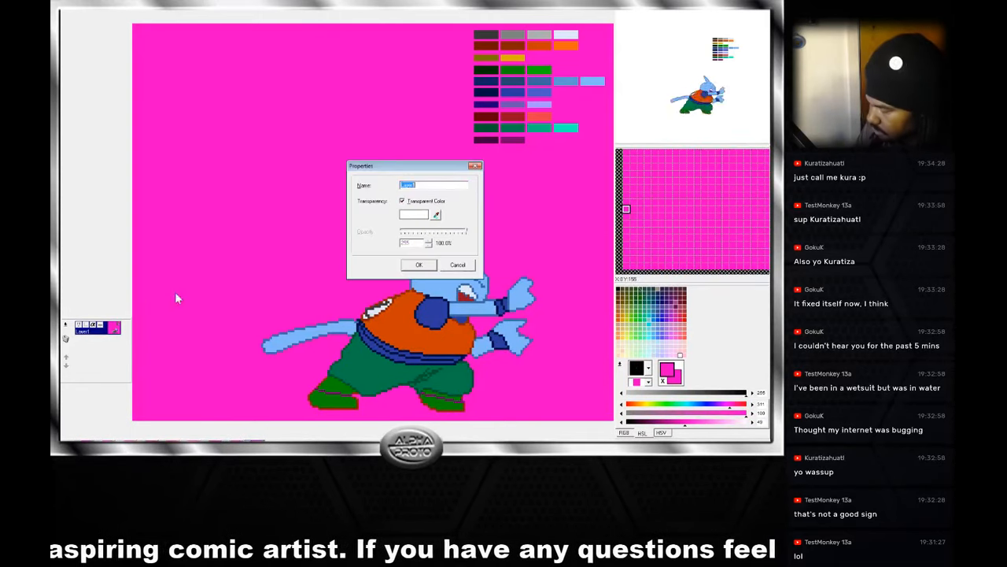
left_click(405, 203)
left_click(410, 266)
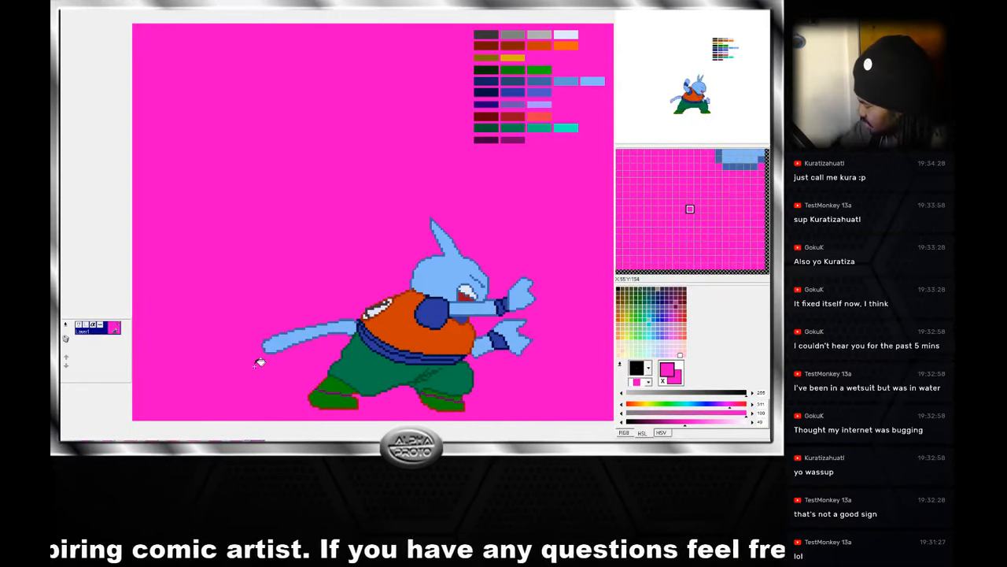
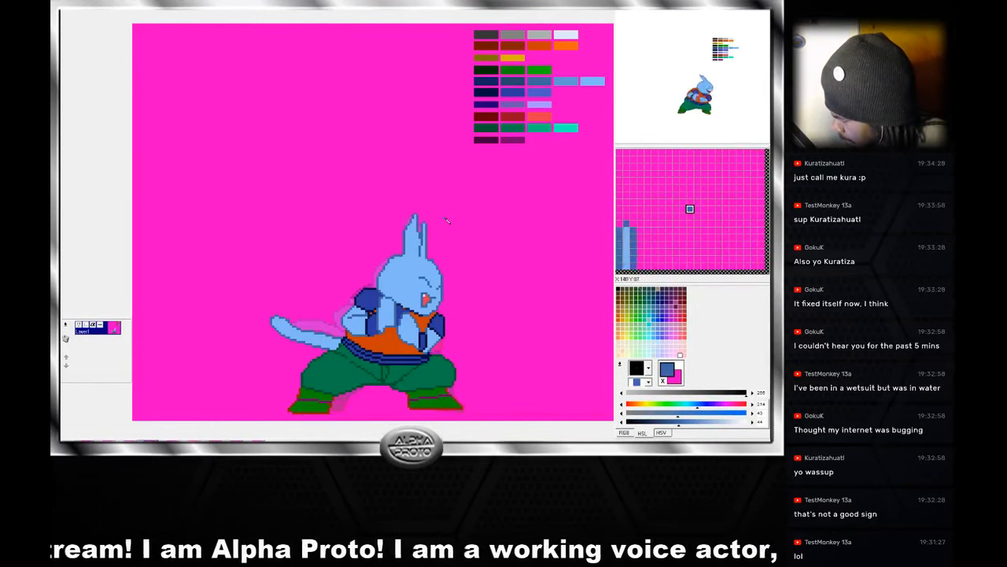
Extend the back of the head outward in the tucked-arms frame with the sampled outline blue and fill it with light blue.
right_click(403, 260)
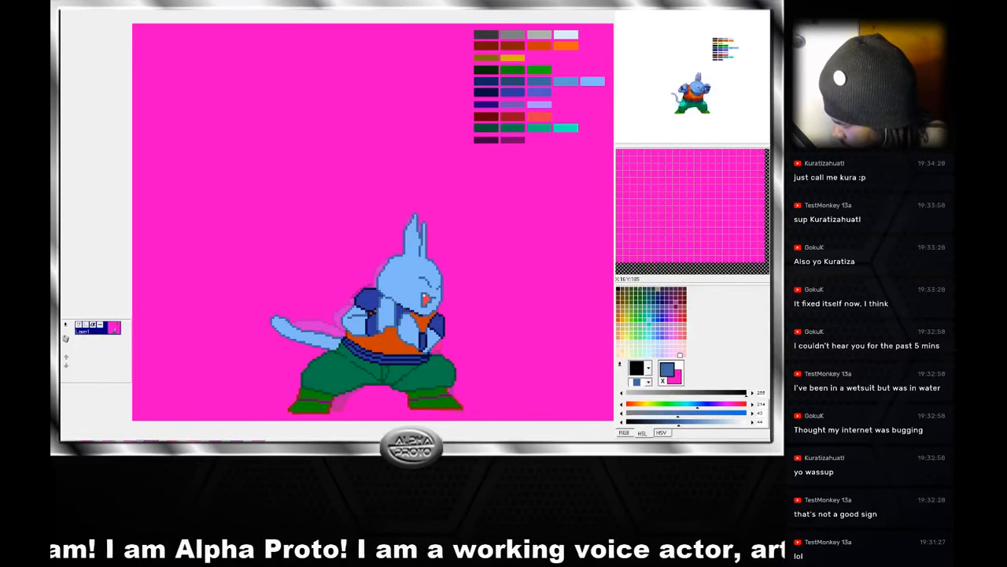
right_click(445, 296)
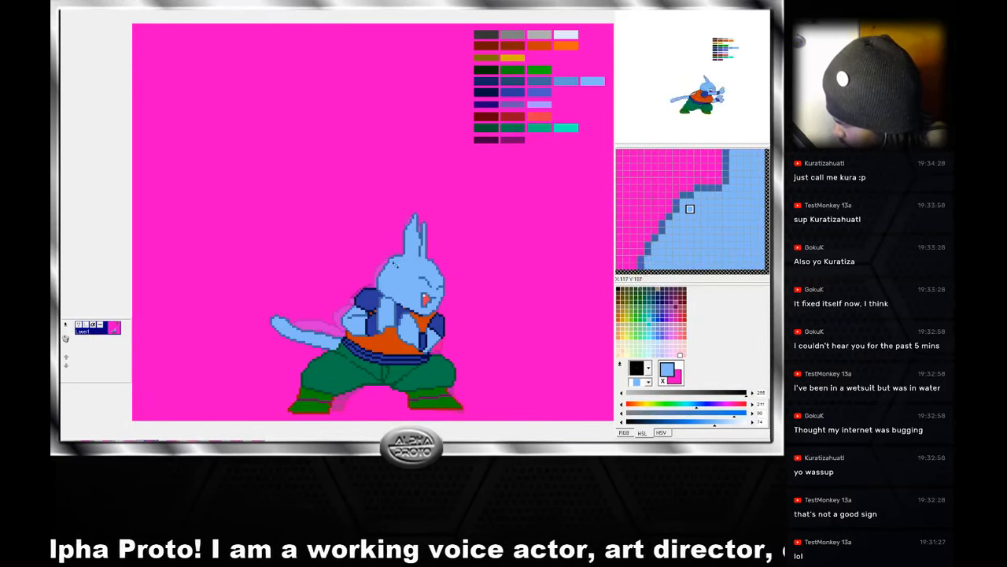
right_click(404, 255)
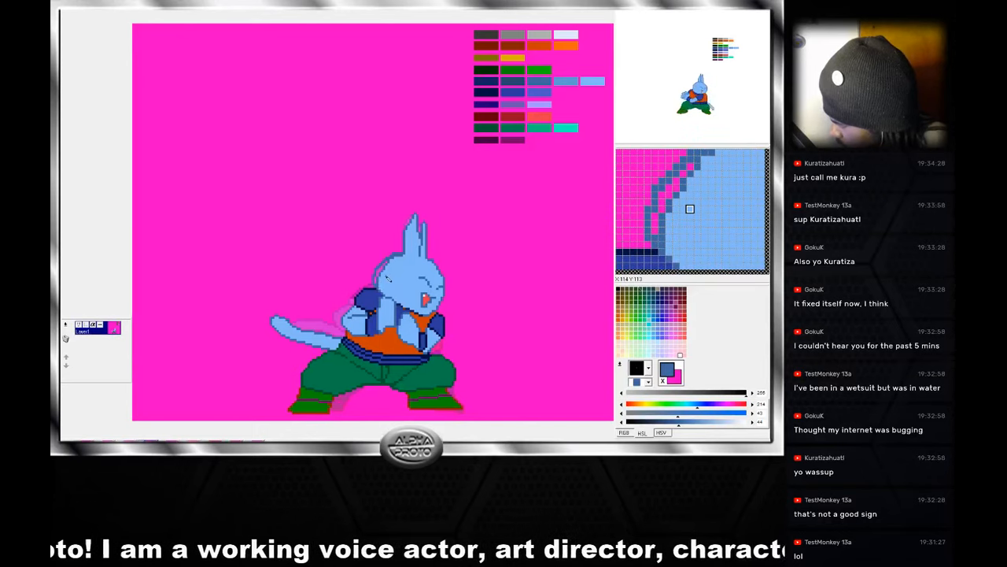
right_click(387, 277)
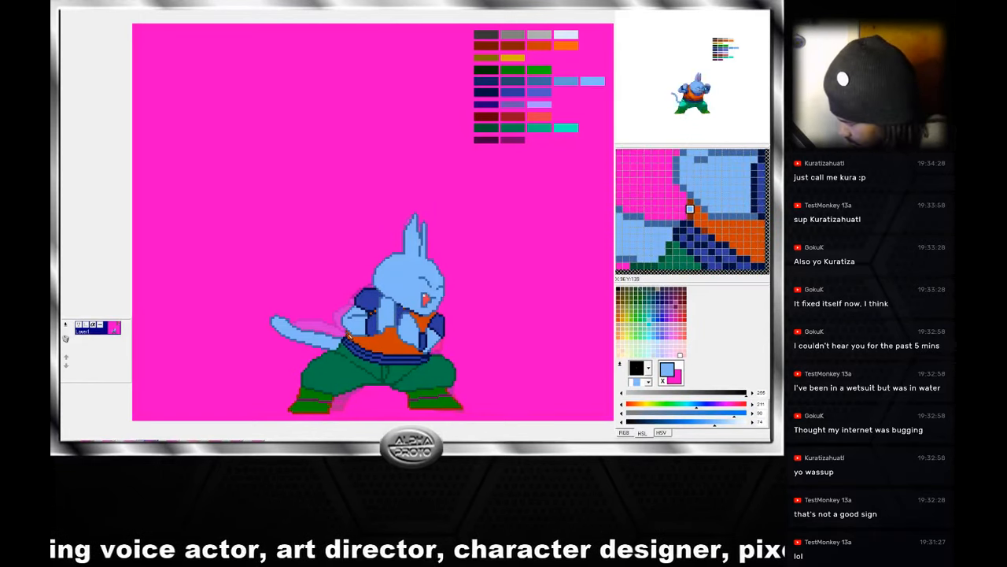
Add dark brown shirt outline around the rear shoulder and beside the front waist, touching up the shirt with navy and orange.
right_click(338, 319)
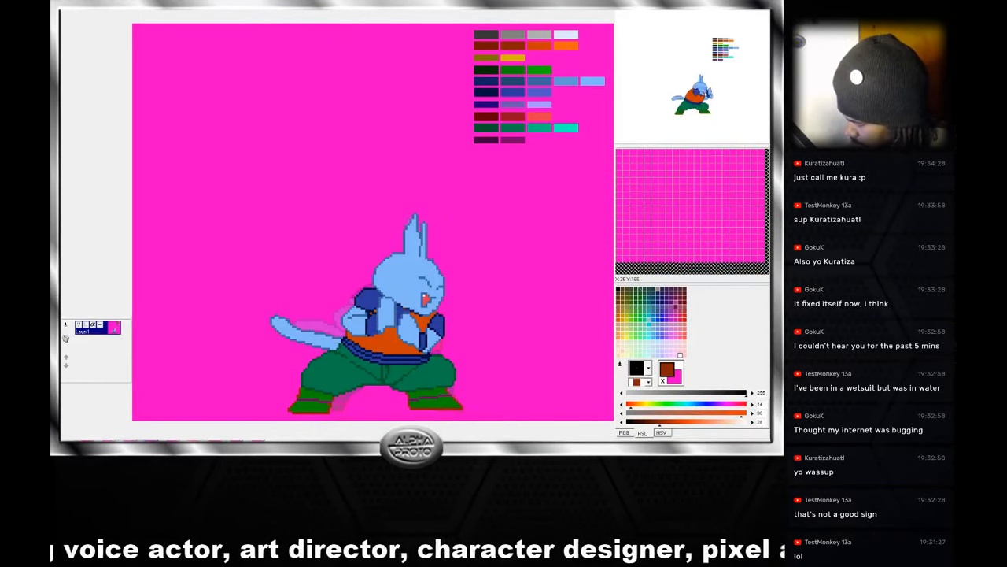
left_click_drag(374, 287, 369, 289)
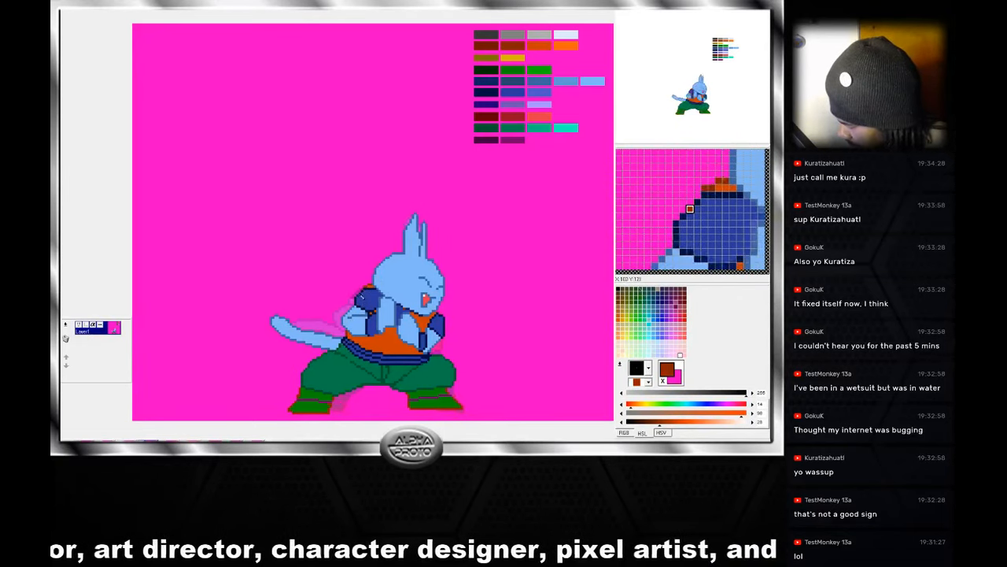
left_click(352, 311)
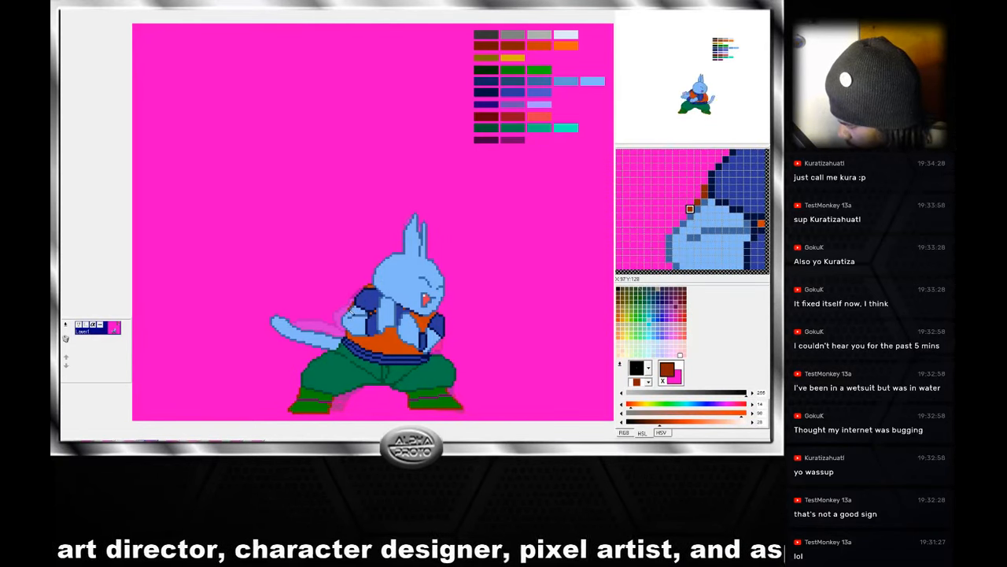
left_click(352, 310)
left_click(354, 307)
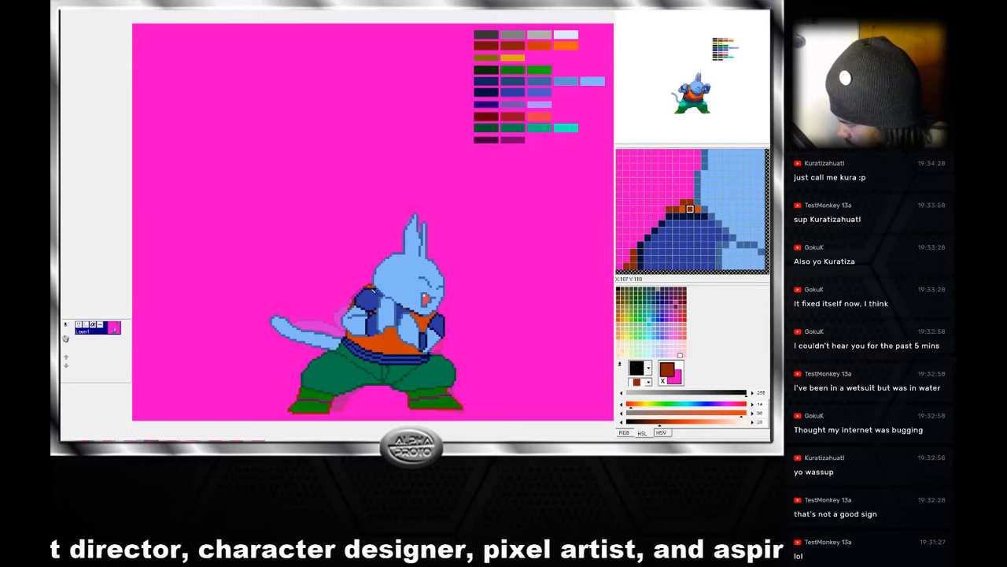
right_click(373, 289)
left_click(358, 308)
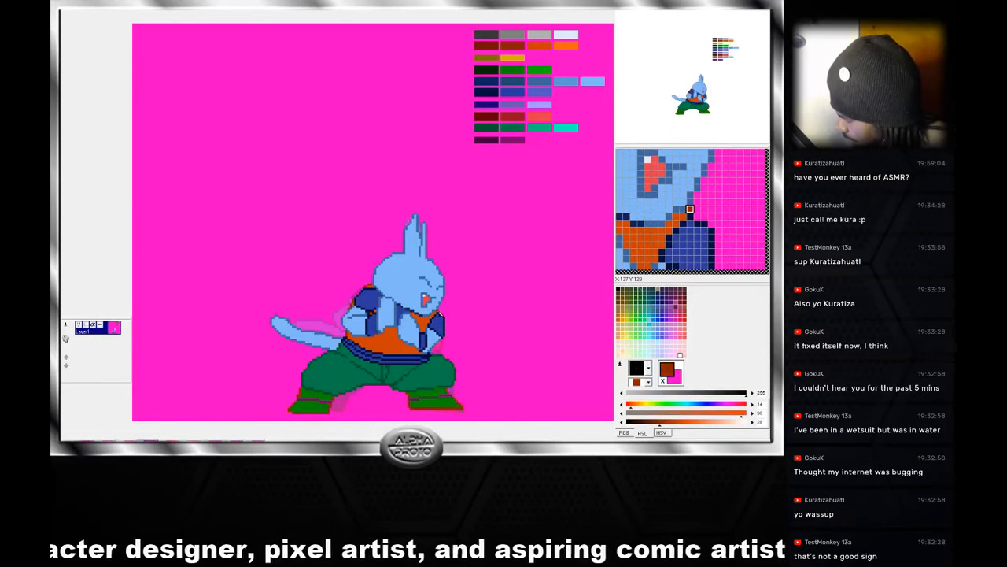
right_click(436, 356)
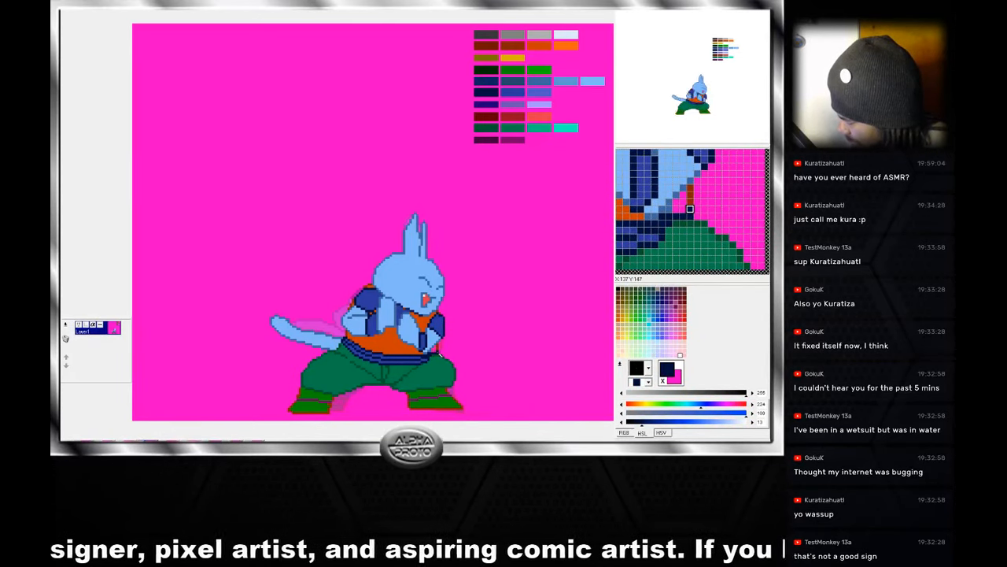
right_click(437, 355)
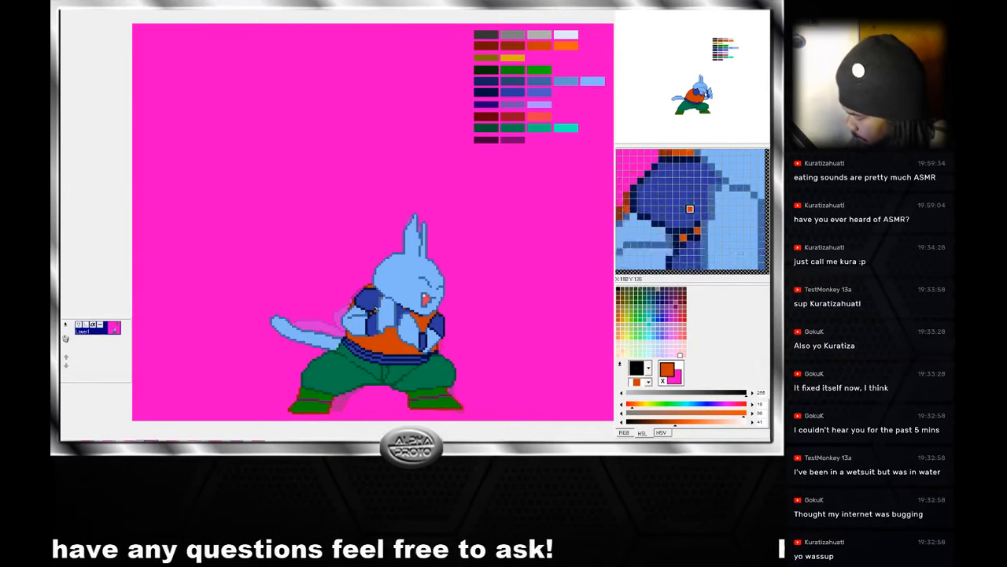
Step back and forth through the animation frames to compare the reworked head and shirt with the neighbouring poses.
left_click(186, 444)
key("Left")
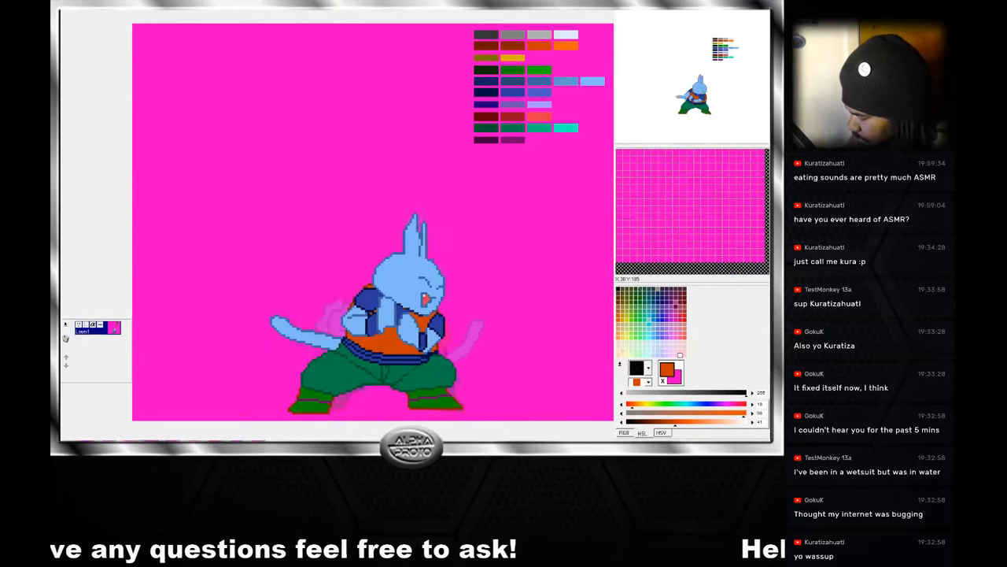
key("Right")
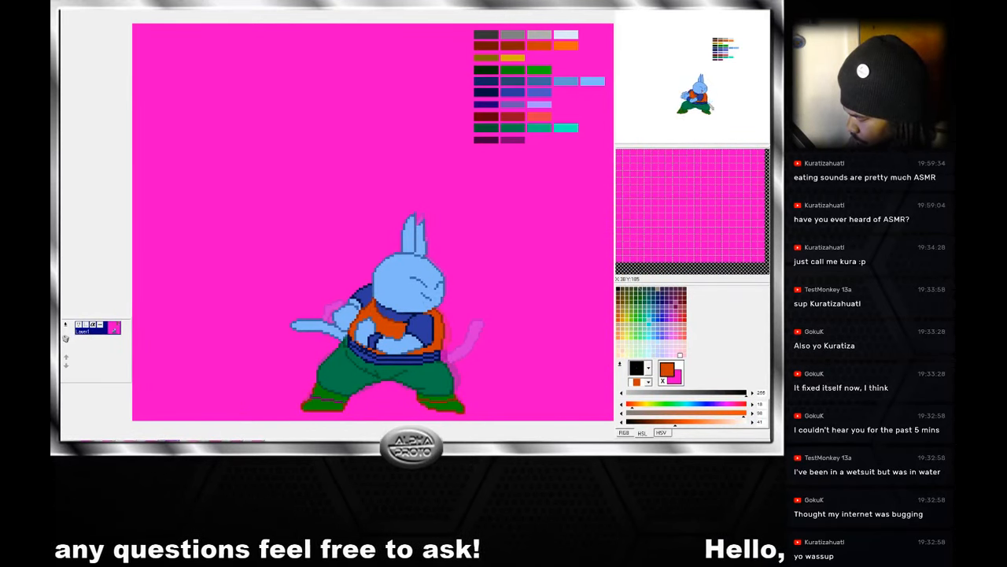
key("Right")
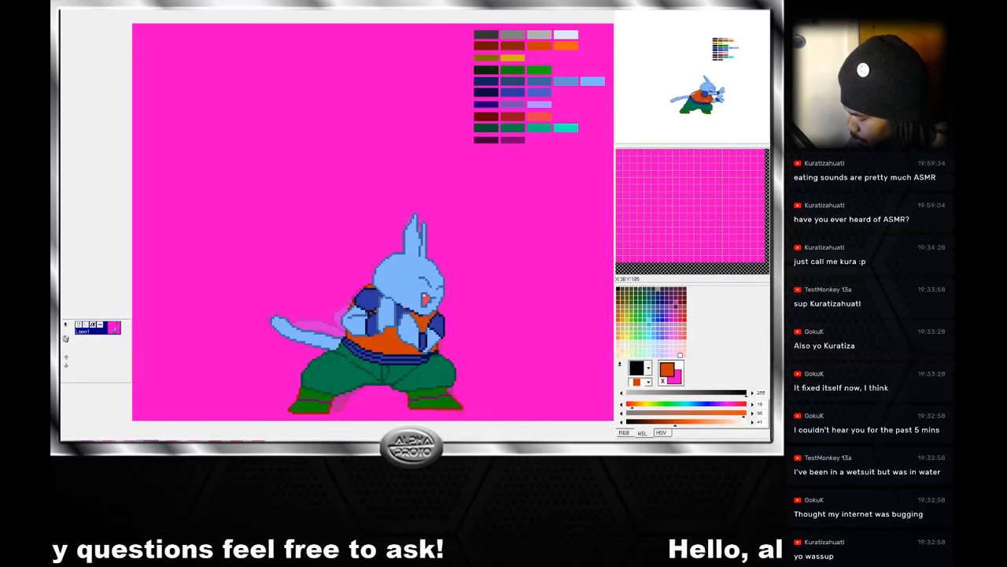
key("Right")
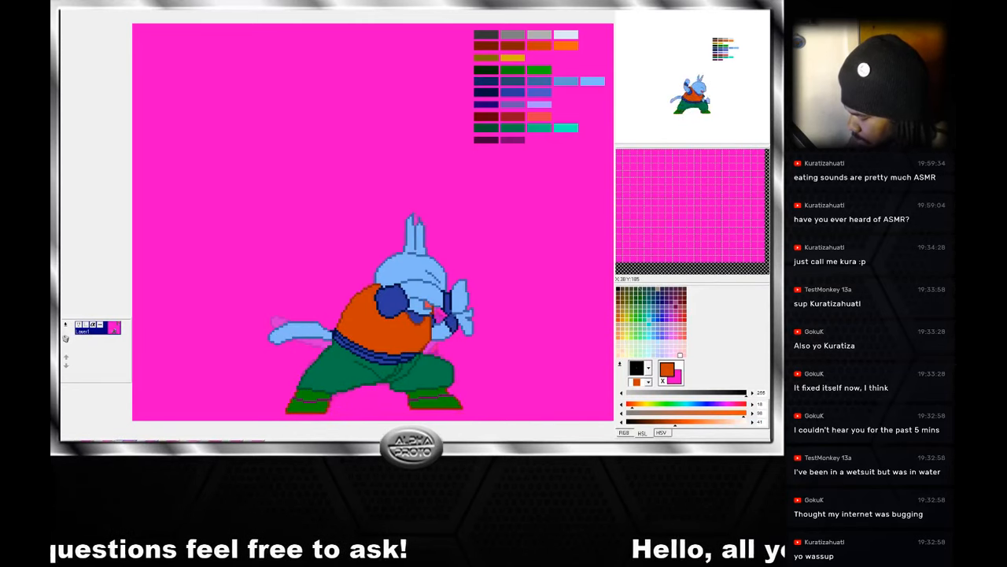
key("Right")
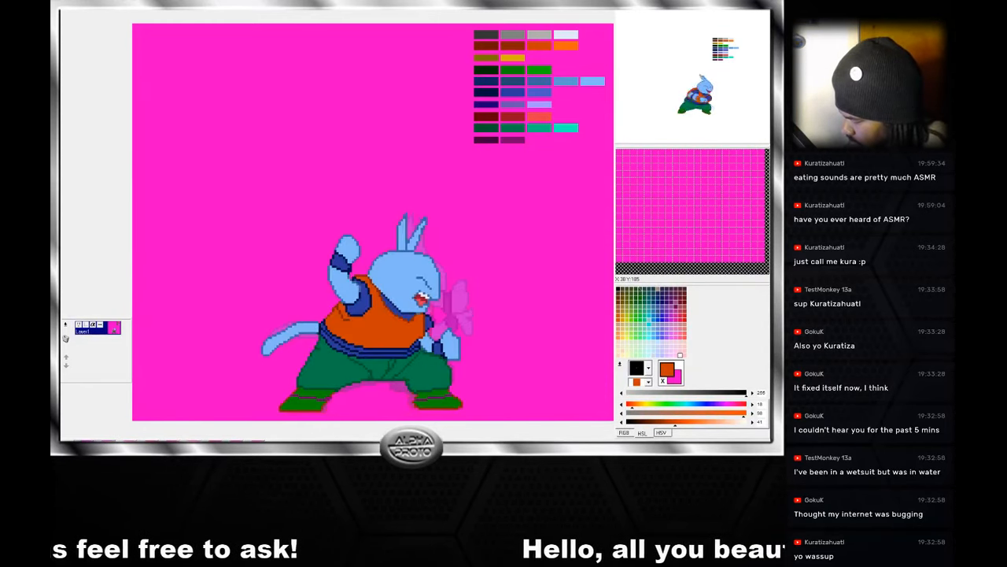
key("Right")
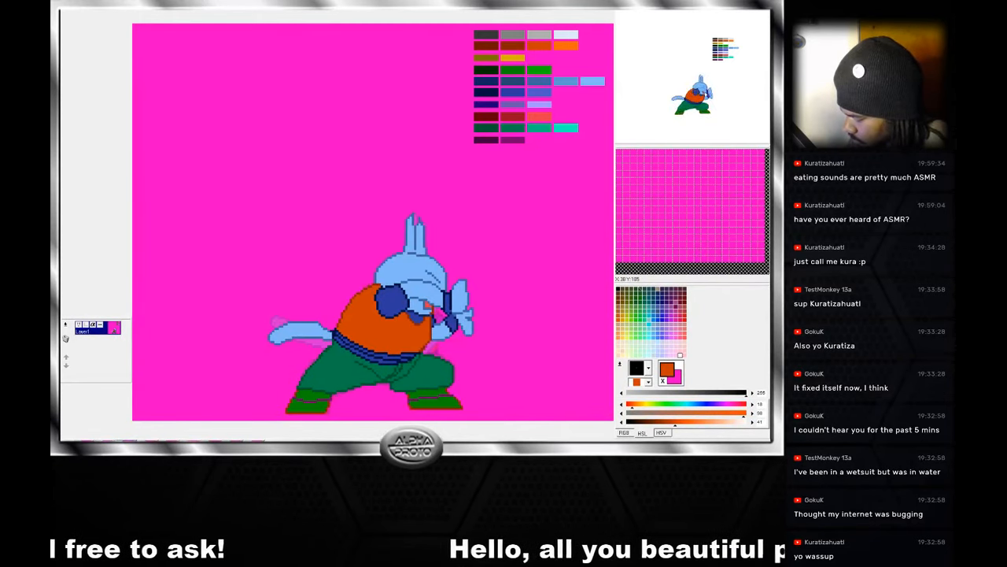
key("Right")
key("Left")
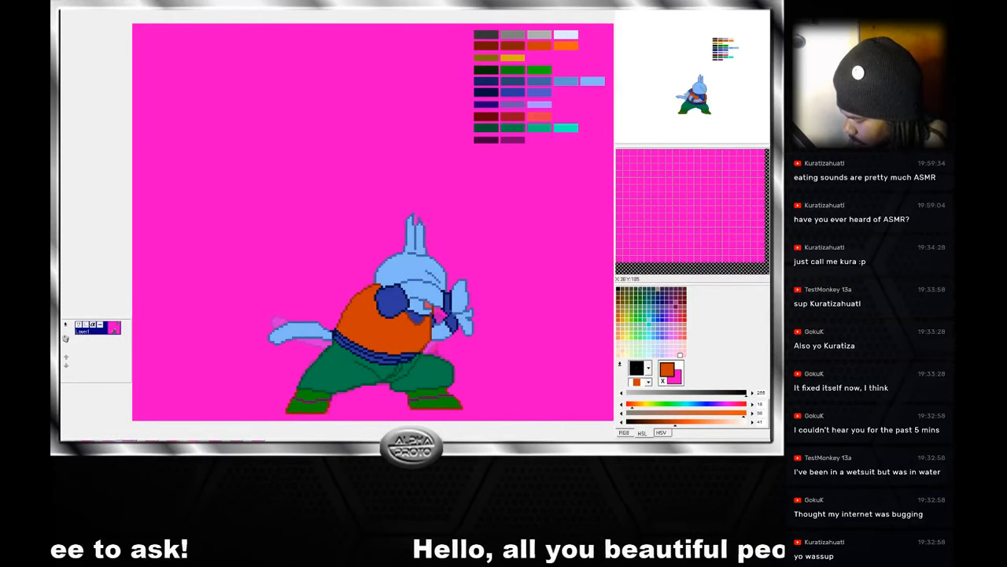
key("Right")
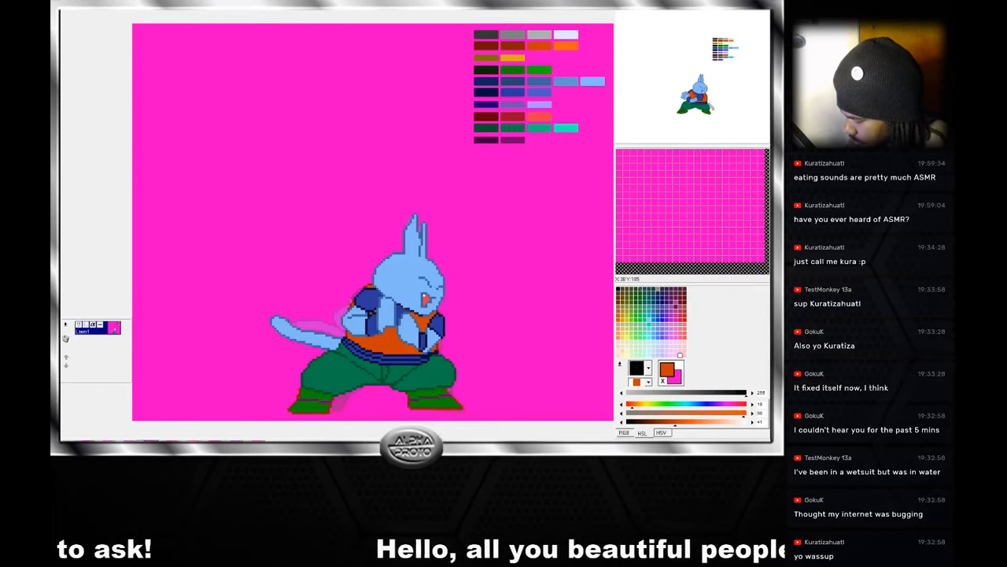
key("Right")
key("Right")
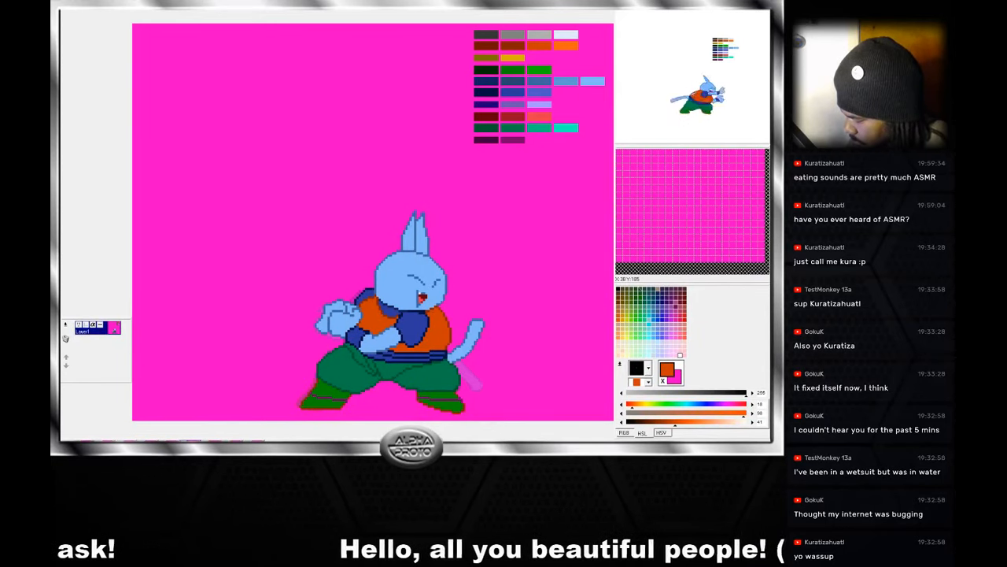
Touch up the closed-eye lines in the clasped-hands frames with the sampled outline blue, checking them against each other.
key("Left")
key("Right")
key("Right")
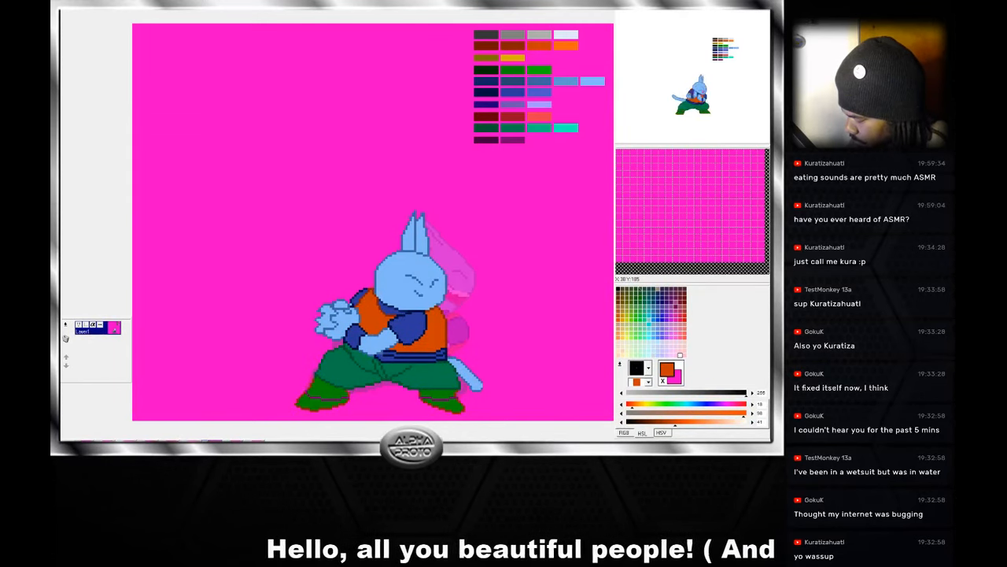
key("Left")
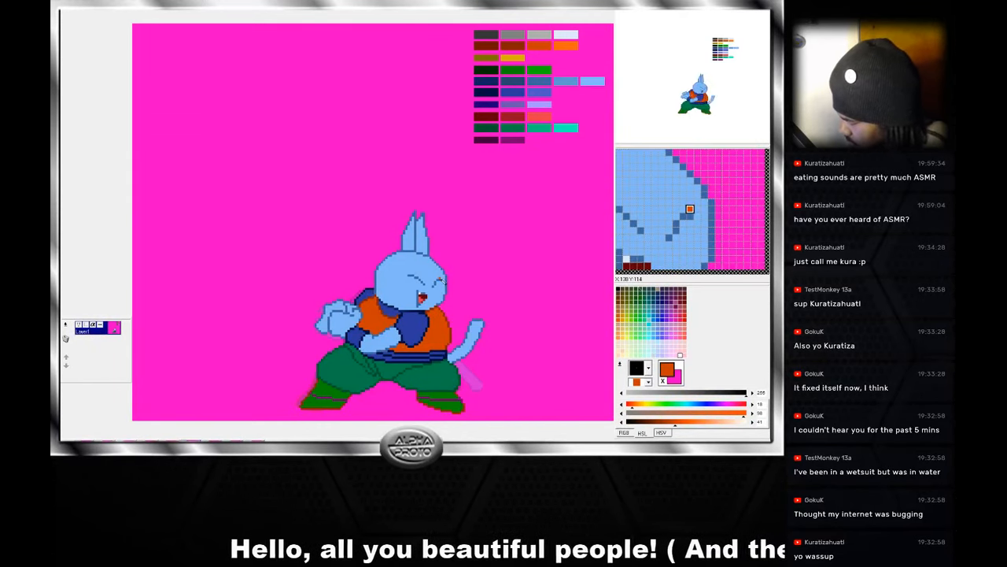
right_click(441, 280)
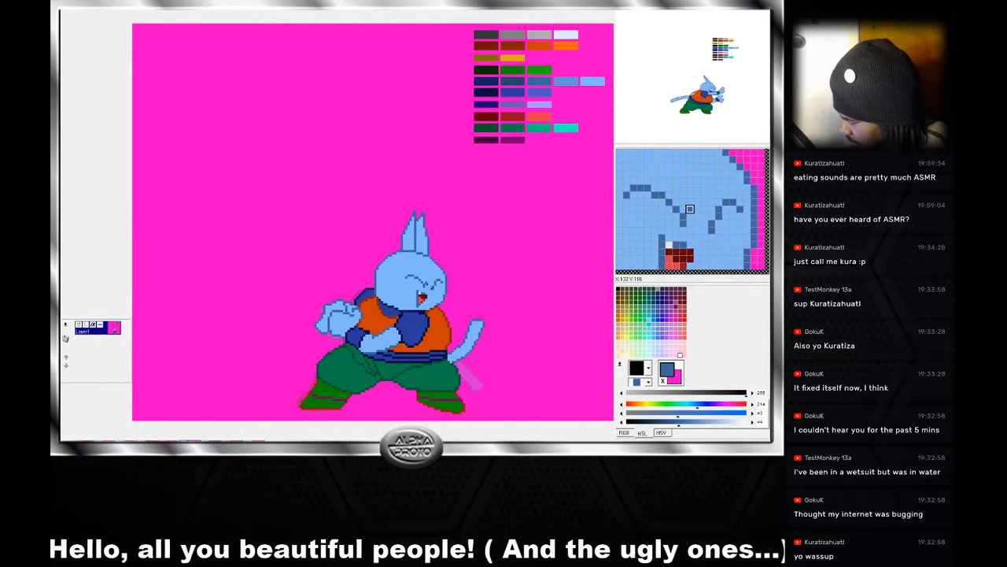
left_click(212, 441)
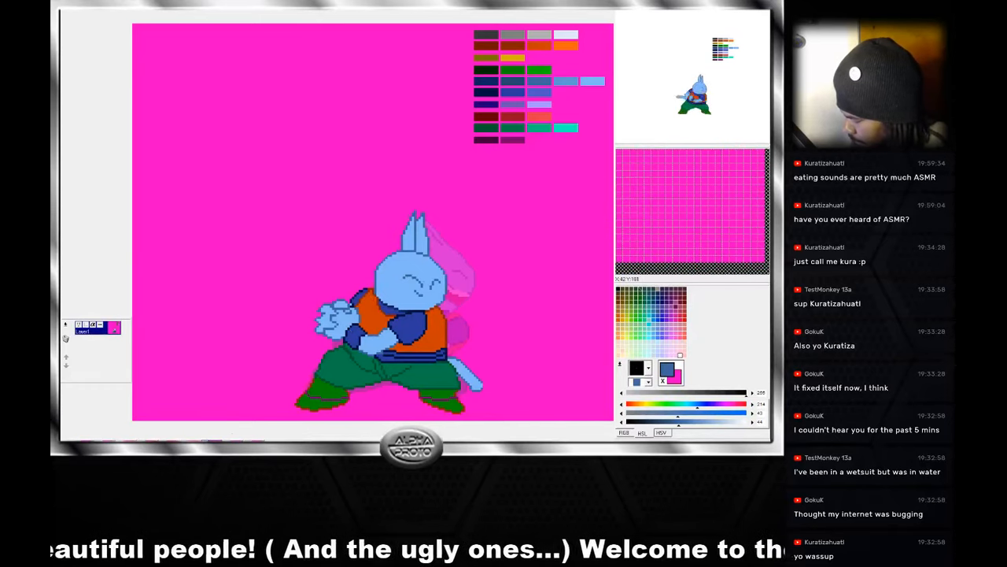
left_click(236, 444)
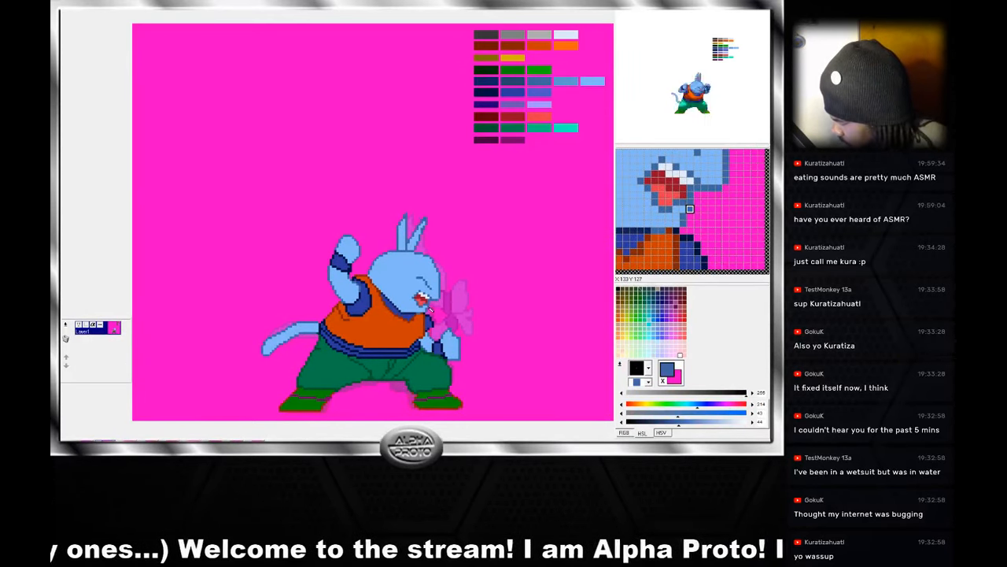
Refine the chin and snout outline in the raised-arm frame with outline blue, light blue and the magenta background colour.
left_click_drag(430, 310, 428, 311)
right_click(435, 296)
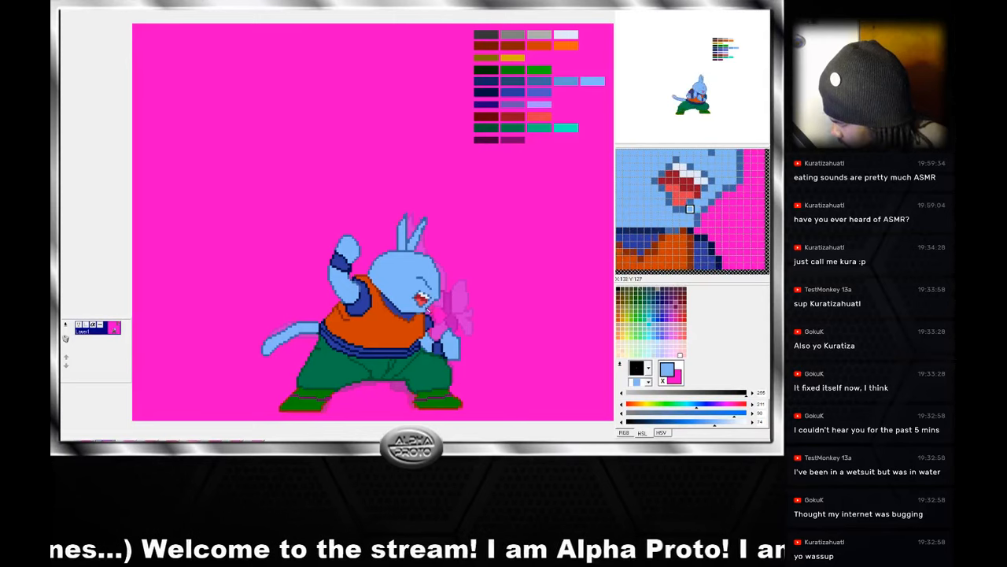
right_click(439, 302)
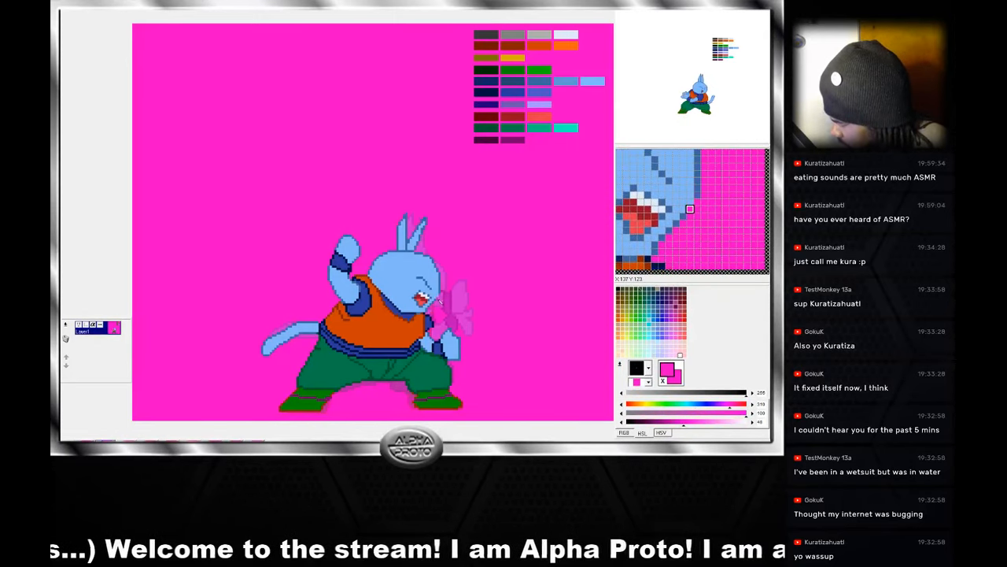
right_click(437, 298)
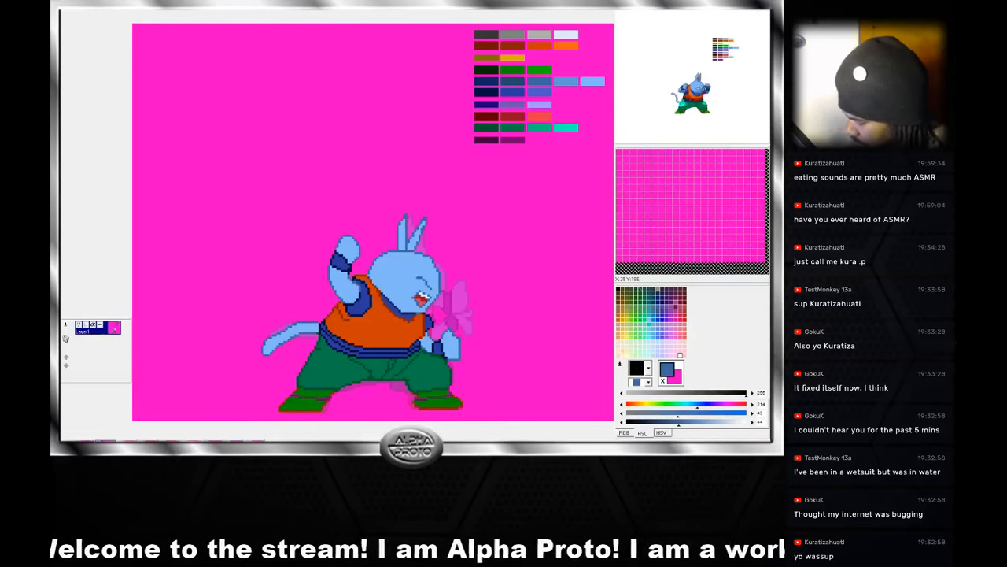
Try to reuse the raised-arm frame's eye by pasting a copy beside the head in the frame with the arm across the face.
key("Left")
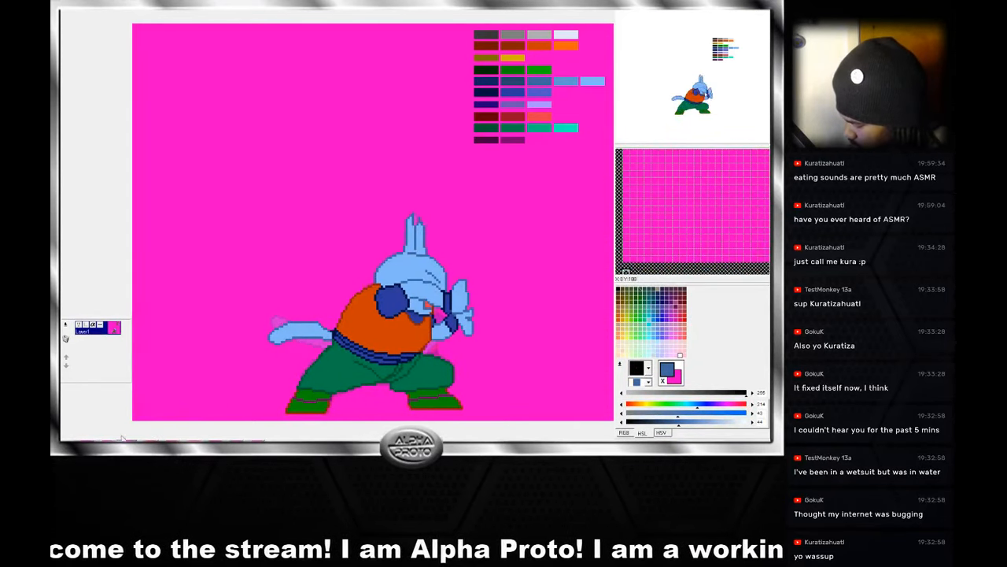
key("Right")
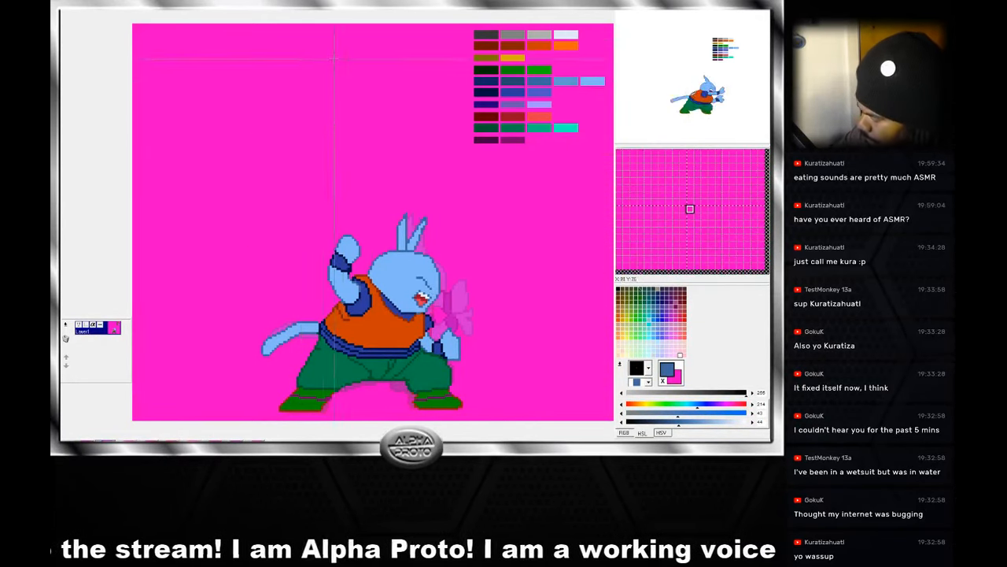
left_click_drag(416, 276, 435, 291)
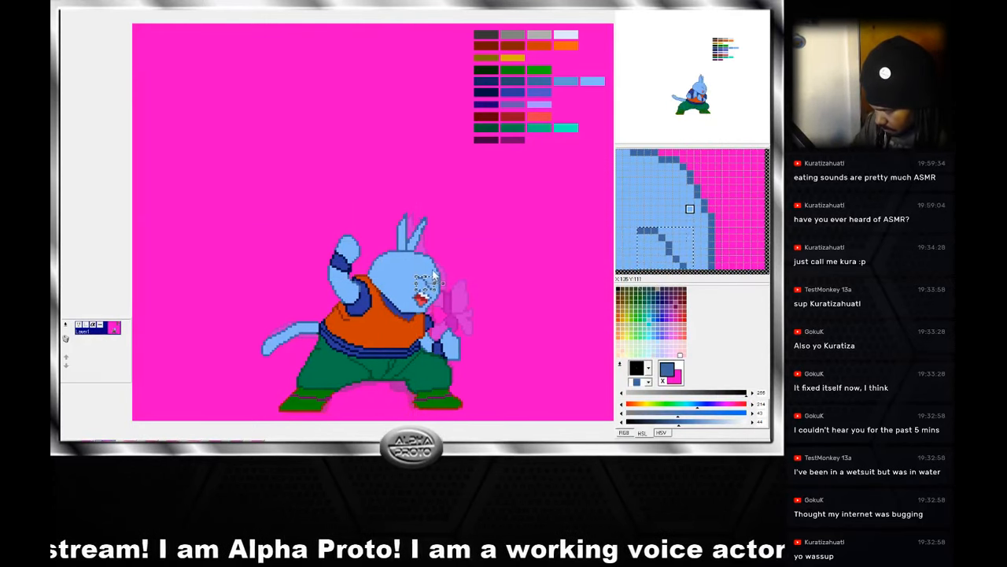
left_click(438, 270)
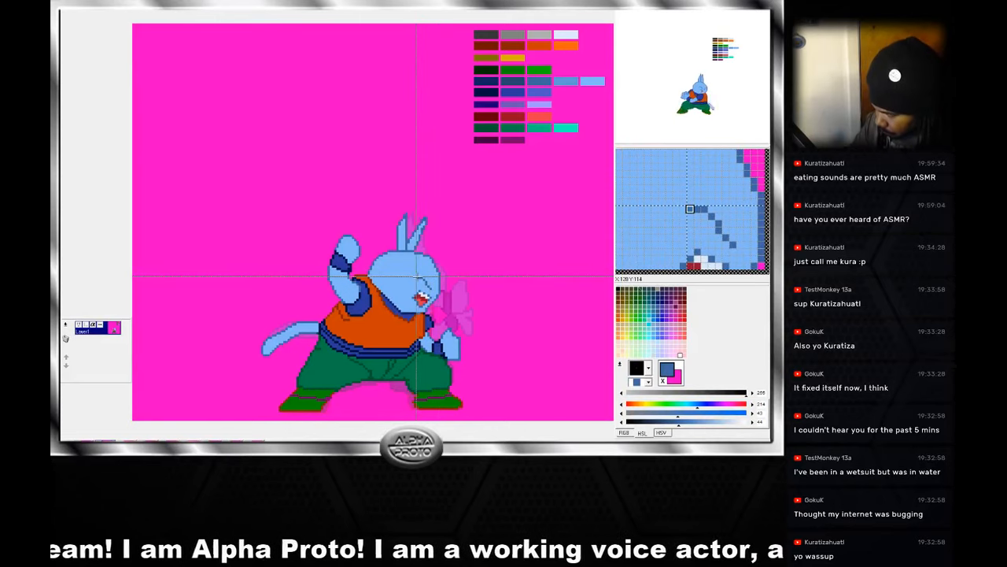
left_click_drag(416, 276, 447, 288)
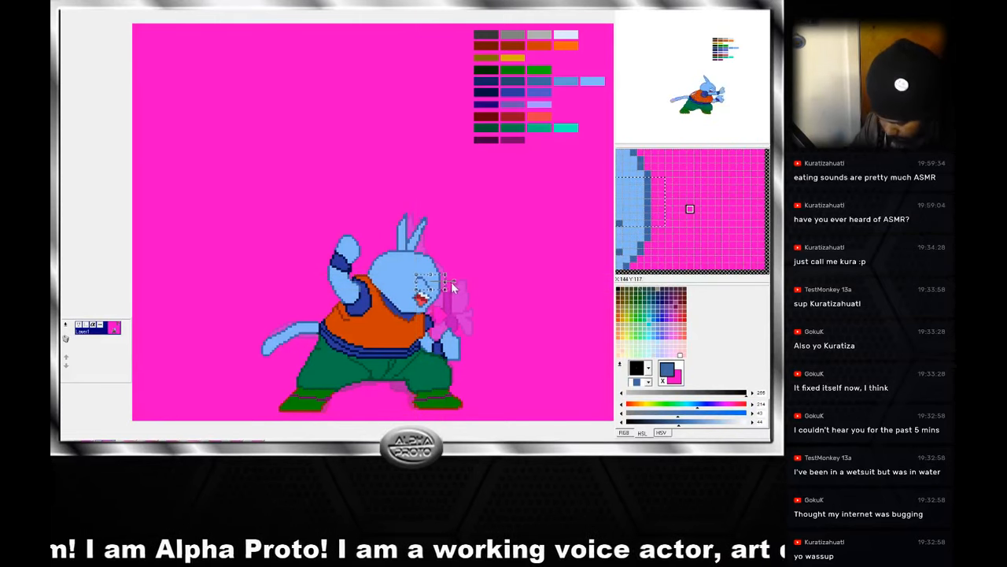
left_click(470, 292)
left_click(150, 442)
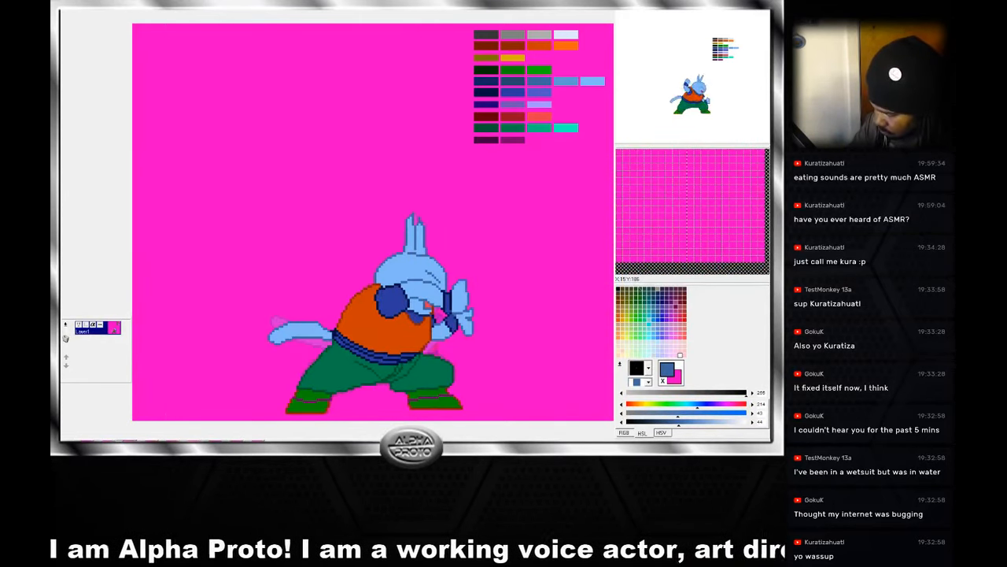
key("ctrl+v")
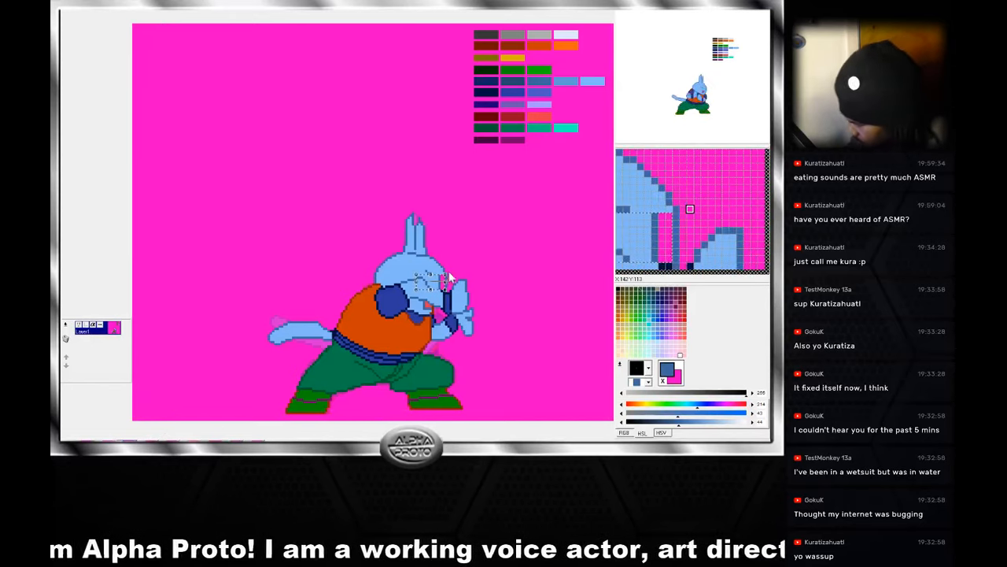
left_click_drag(439, 280, 488, 249)
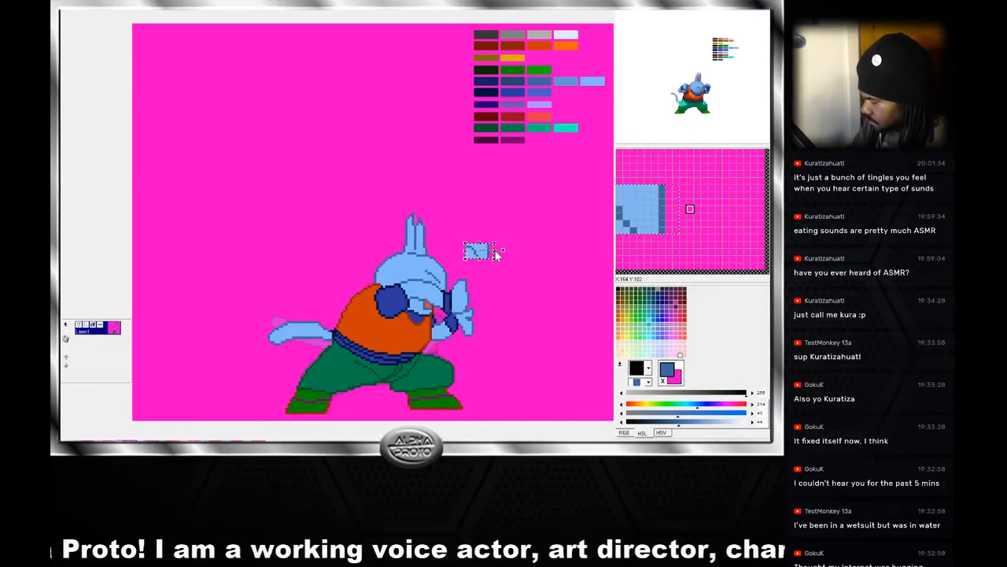
key("Delete")
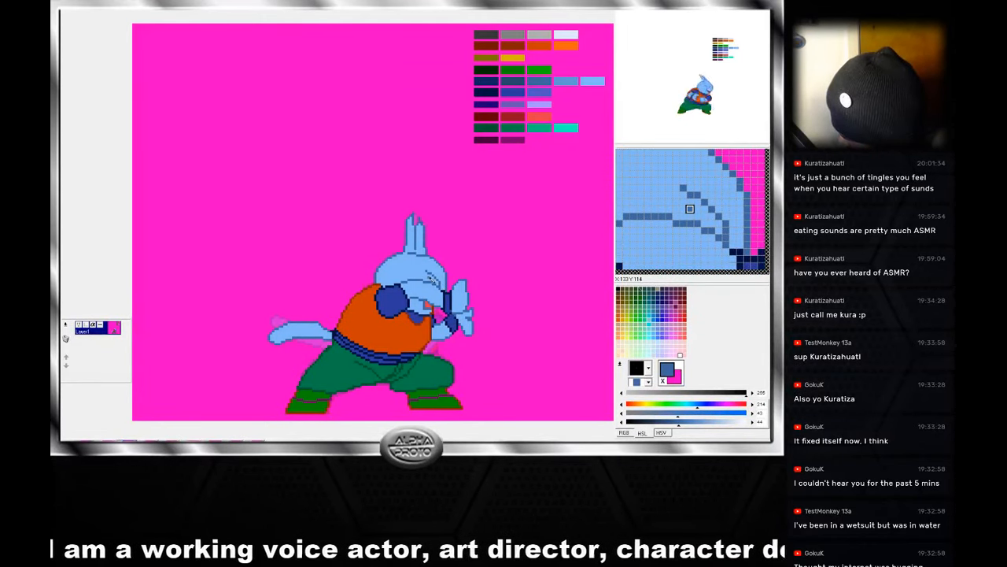
Shape the closed eye above the arm in the arm-across-face frame with outline blue and light blue, comparing it with the raised-arm frame.
right_click(436, 277)
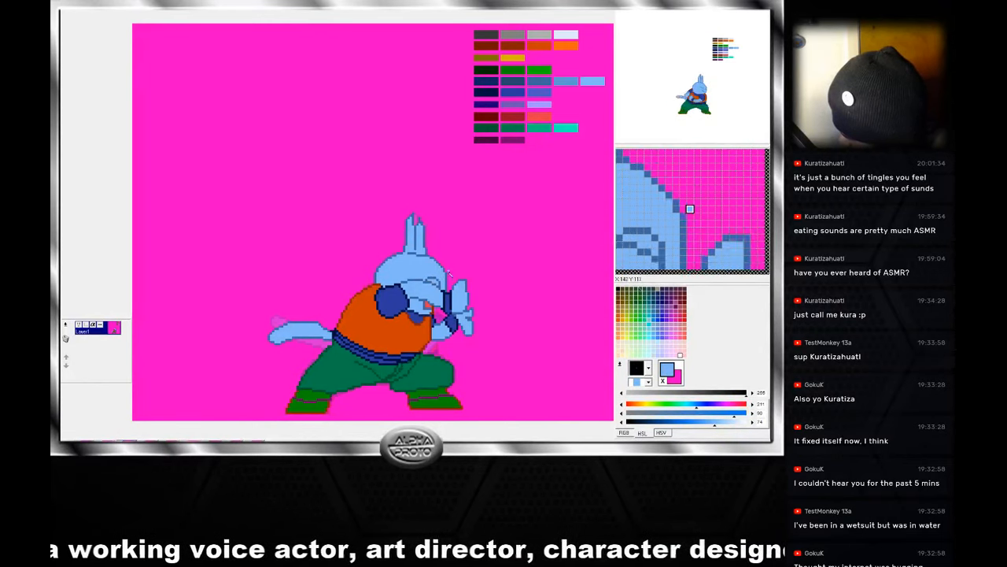
right_click(434, 280)
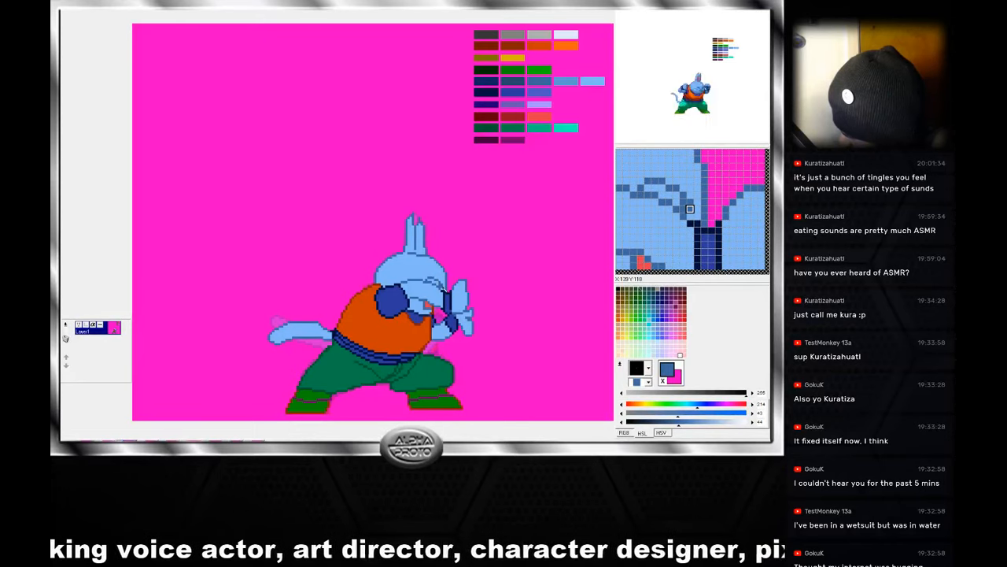
right_click(434, 281)
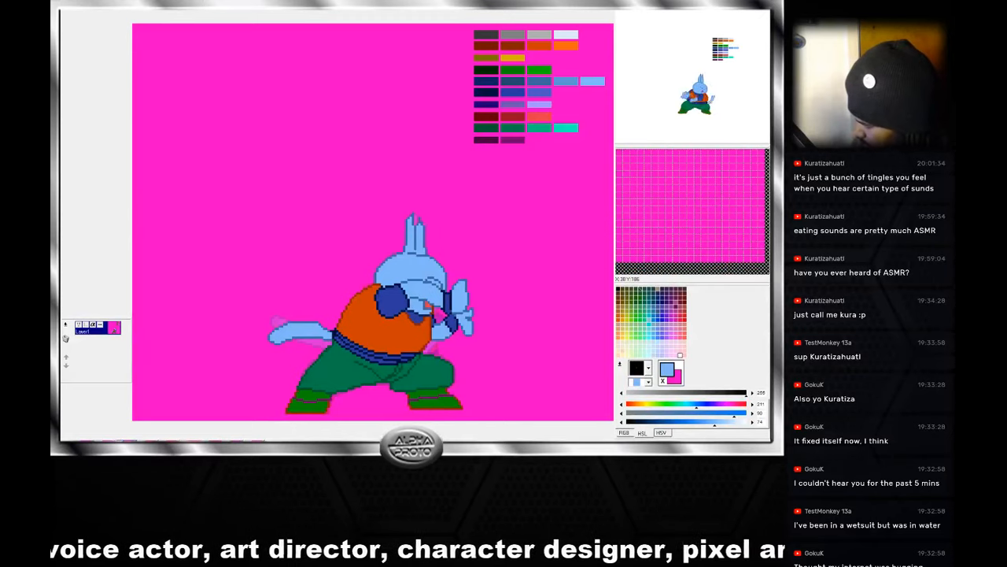
key("Right")
key("Left")
key("Right")
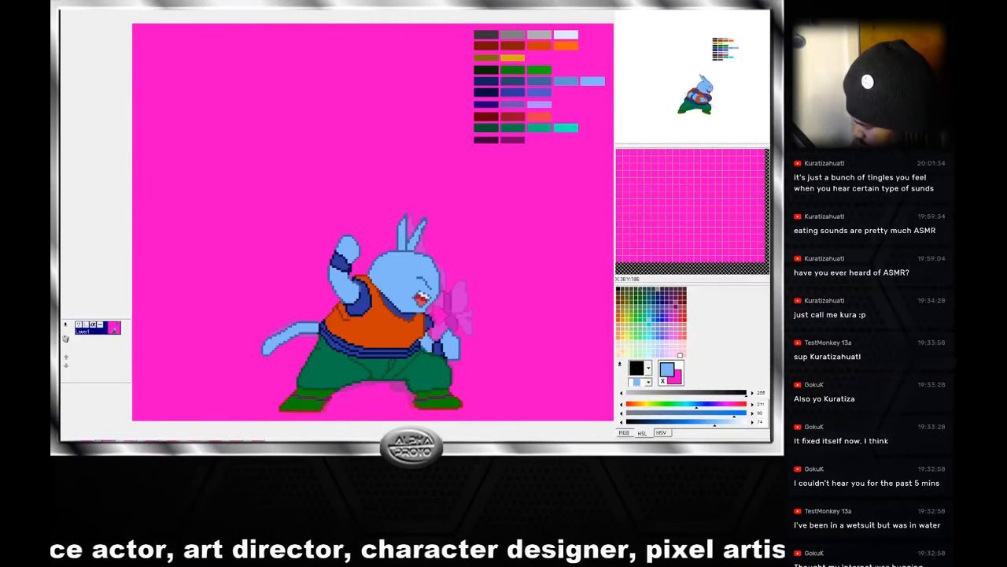
key("Right")
key("Left")
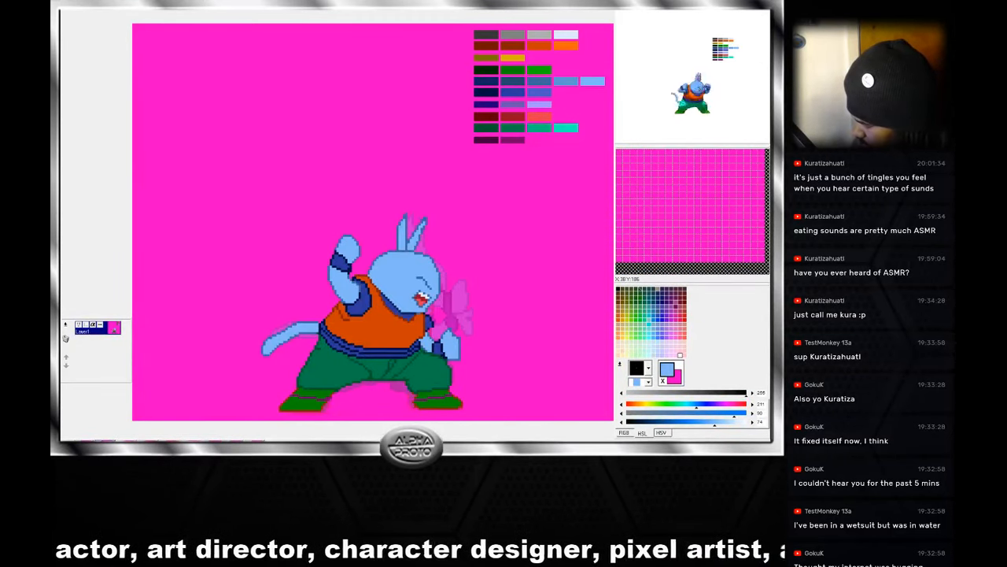
key("Right")
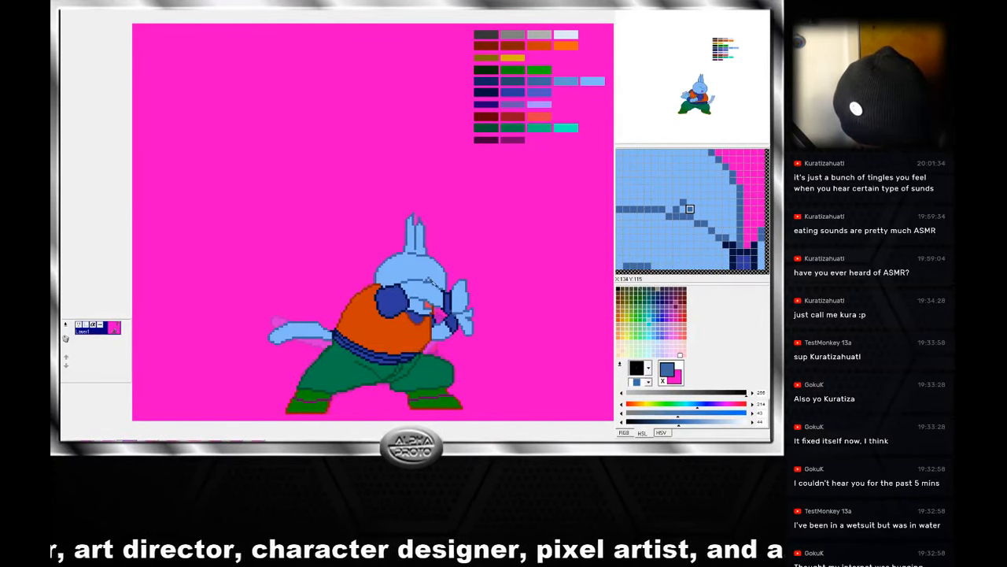
Clean up the stray eye pixels above the arm with light blue and recheck them against the neighbouring frame.
right_click(432, 278)
left_click(430, 279)
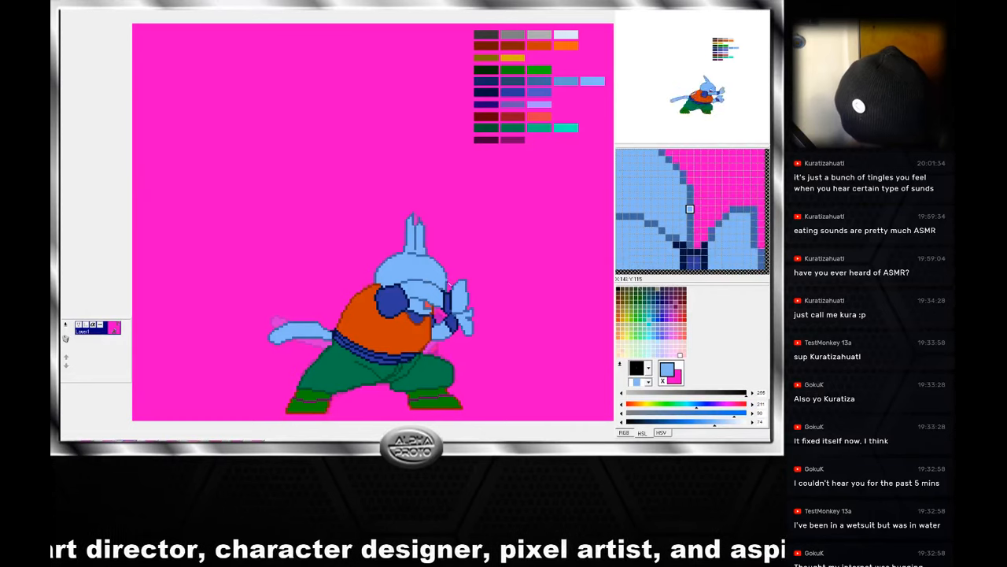
key("Left")
key("Right")
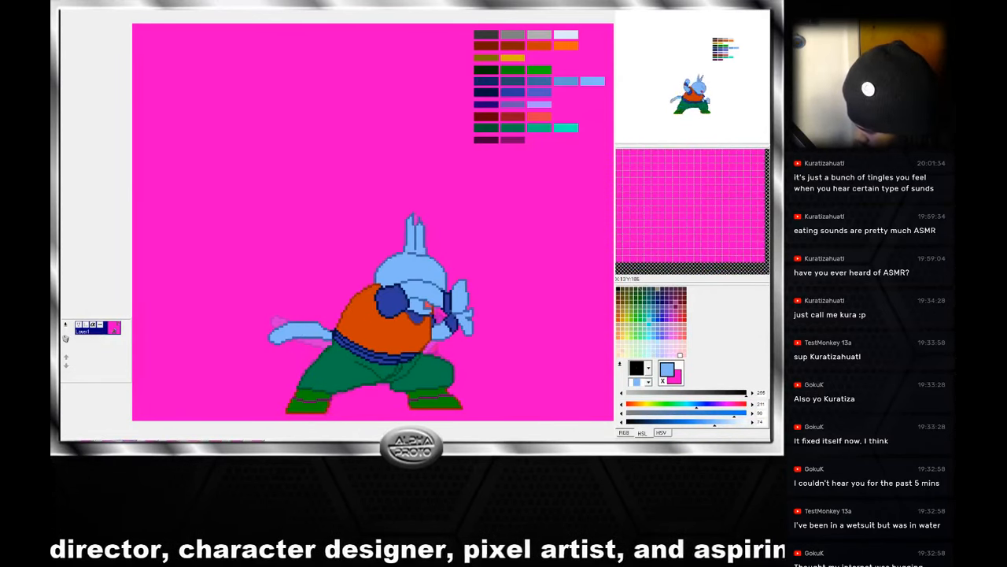
Step through the animation frames to compare the eye placement in the arm-across-face frame with the surrounding poses.
key("Right")
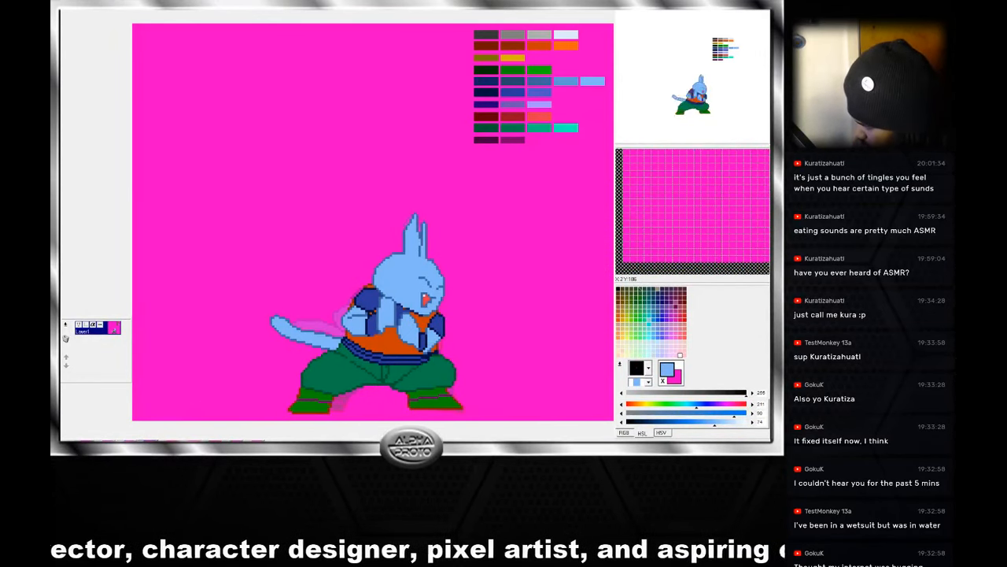
key("Right")
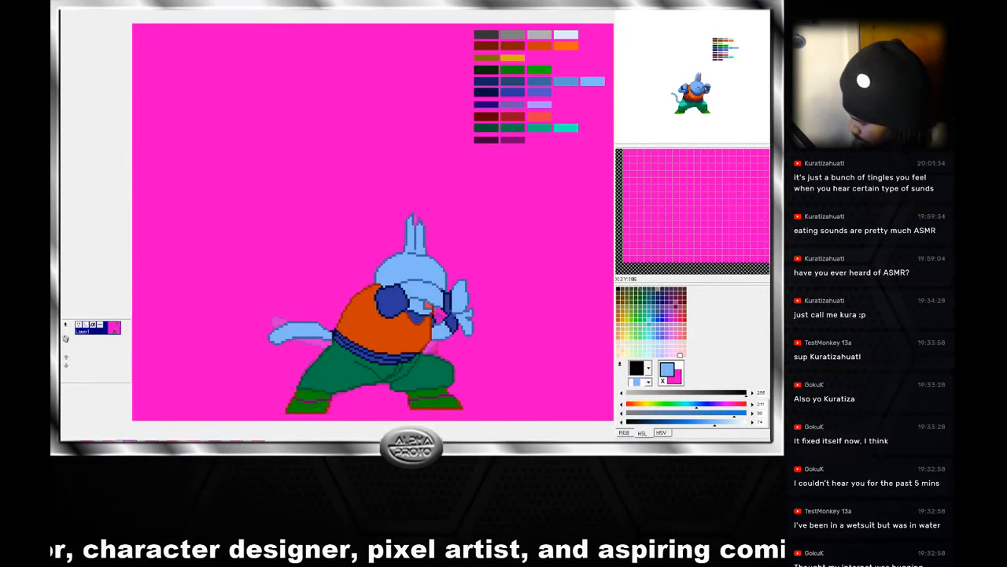
key("Right")
key("Right")
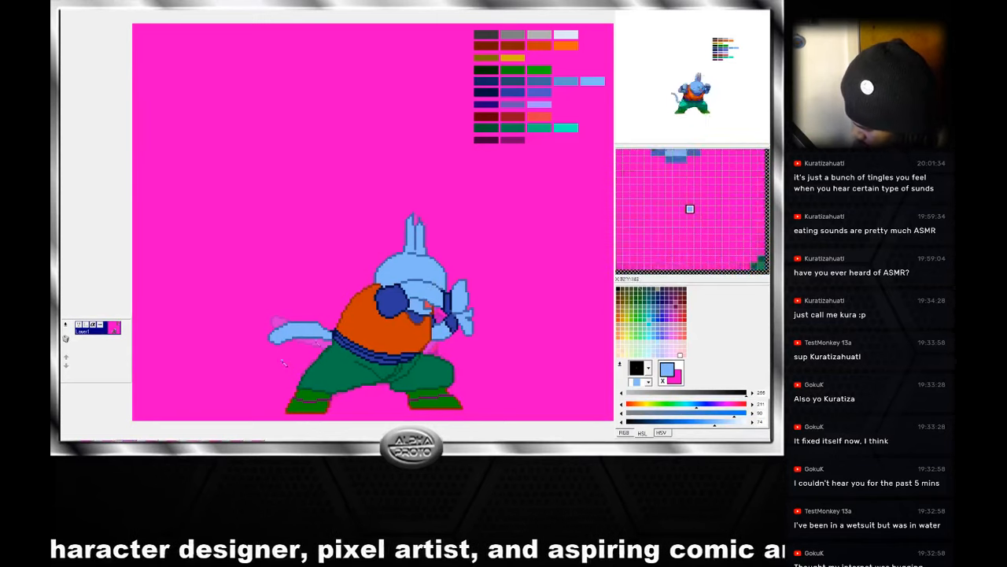
key("Right")
key("Right")
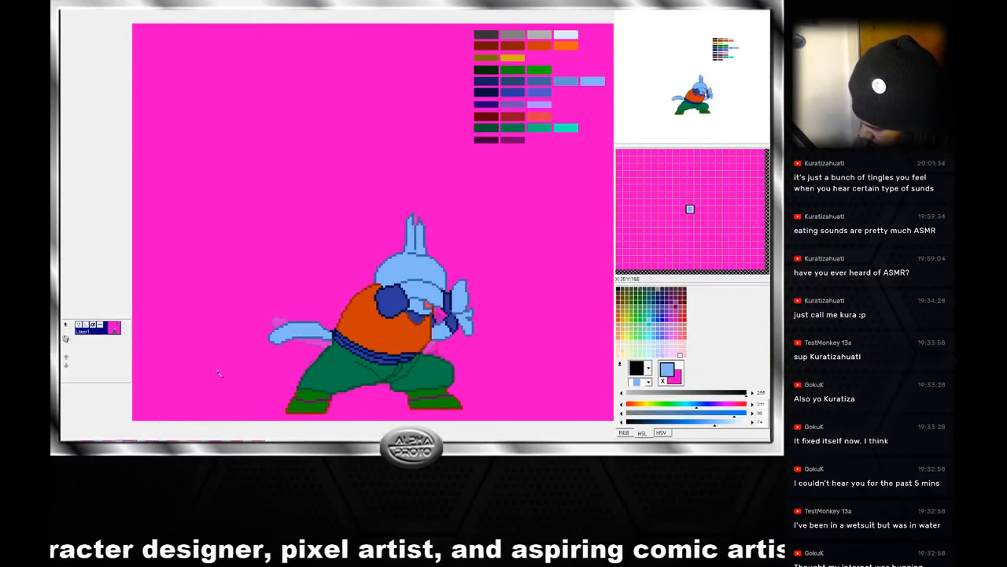
Reshape the eye in the raised-arm frame with outline blue and light blue, adding far-eye pixels near the snout edge.
right_click(432, 285)
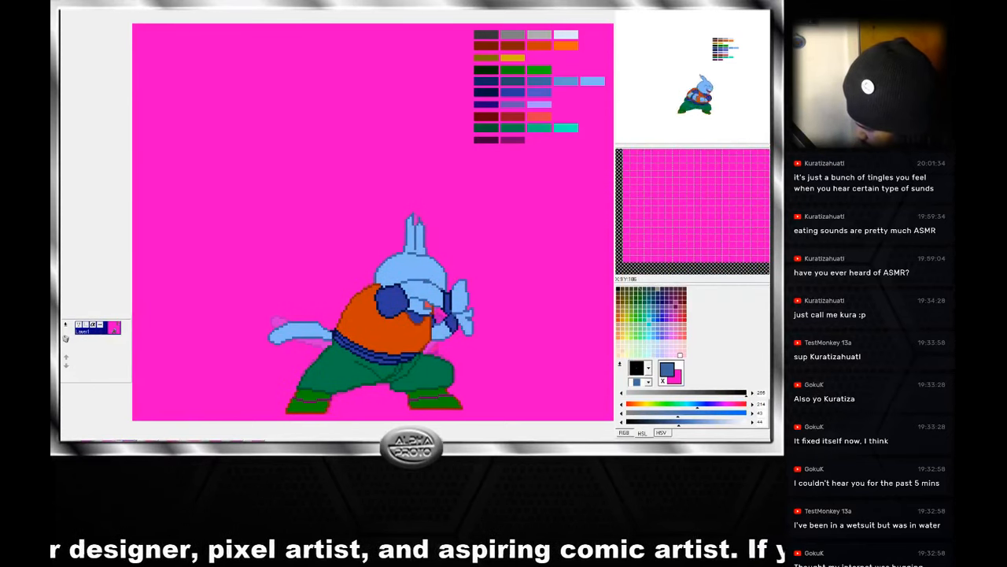
key("Right")
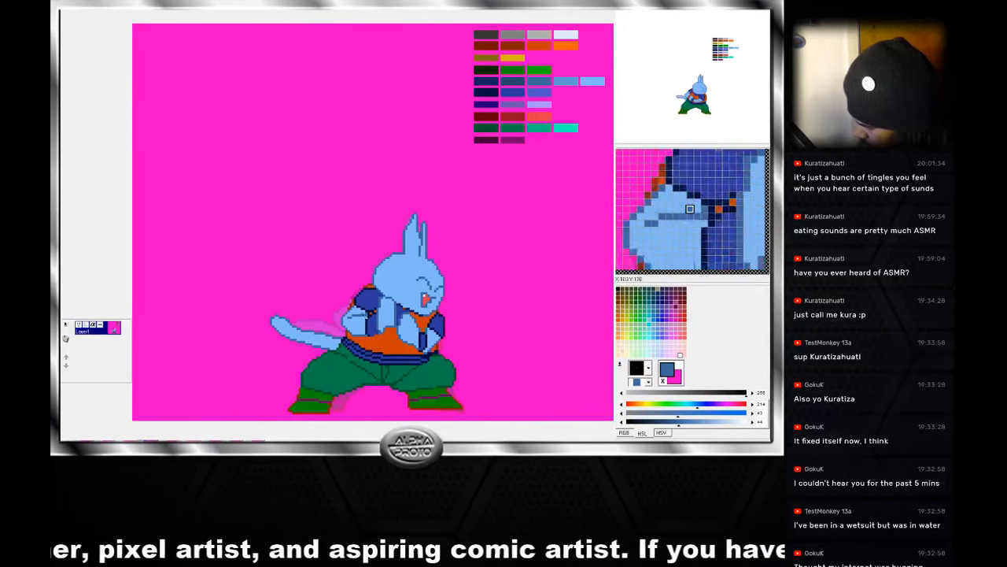
key("Right")
key("Right")
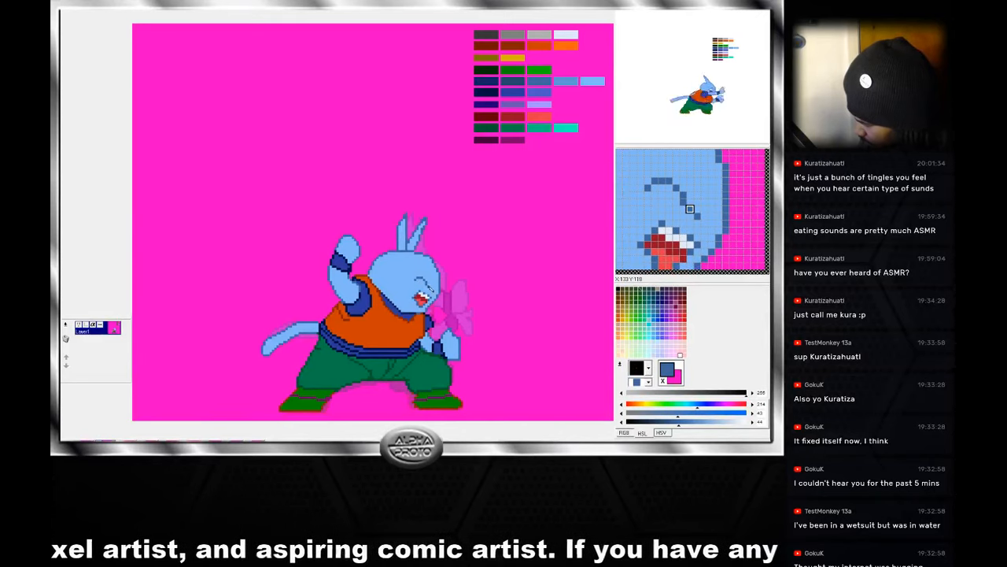
right_click(429, 289)
left_click(429, 287)
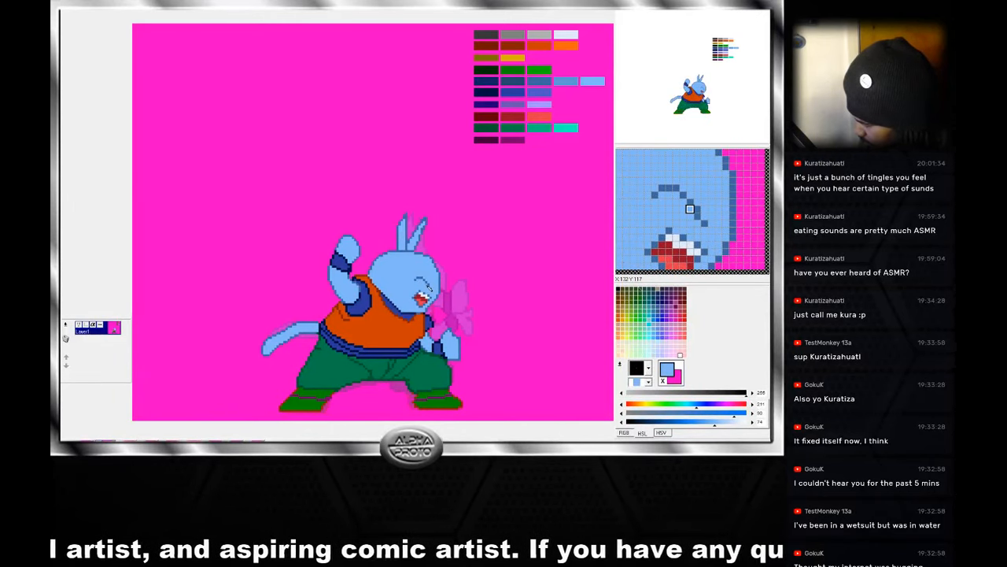
right_click(430, 288)
left_click(433, 291)
left_click(438, 290)
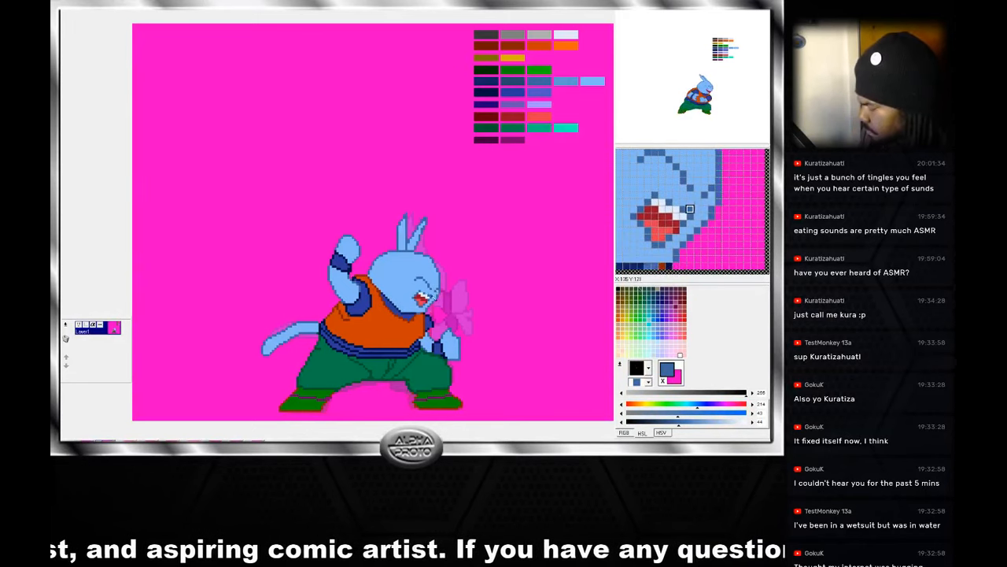
left_click(129, 442)
left_click(153, 443)
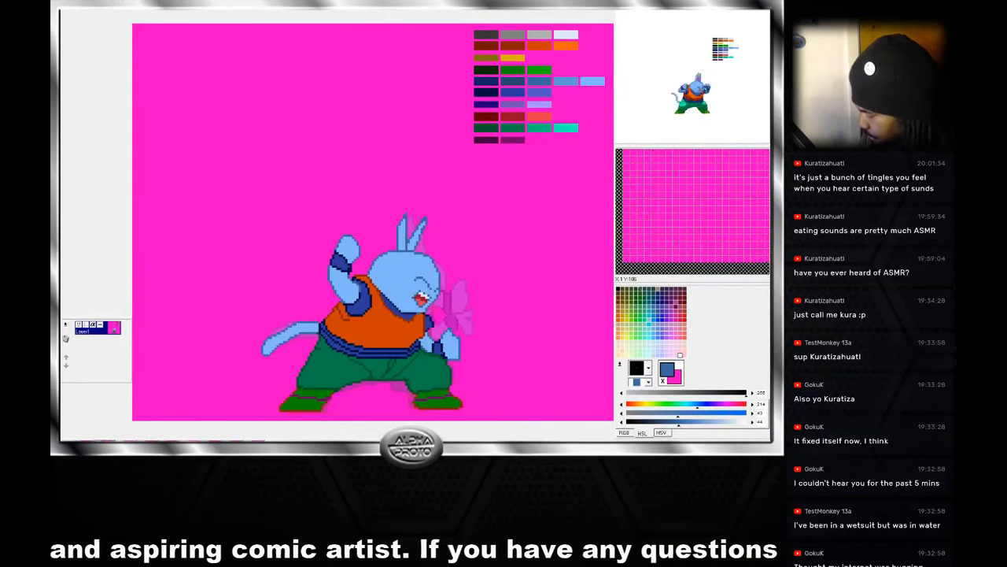
Touch up the closed far eye in the closed-mouth, arms-at-waist frame with outline blue and light blue, comparing it with the previous frame.
left_click(178, 442)
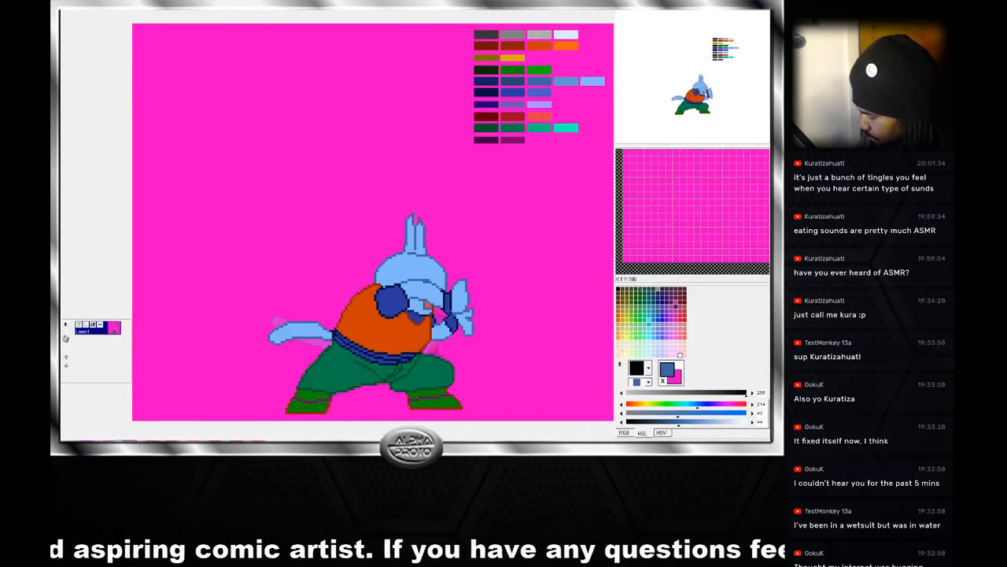
left_click(202, 442)
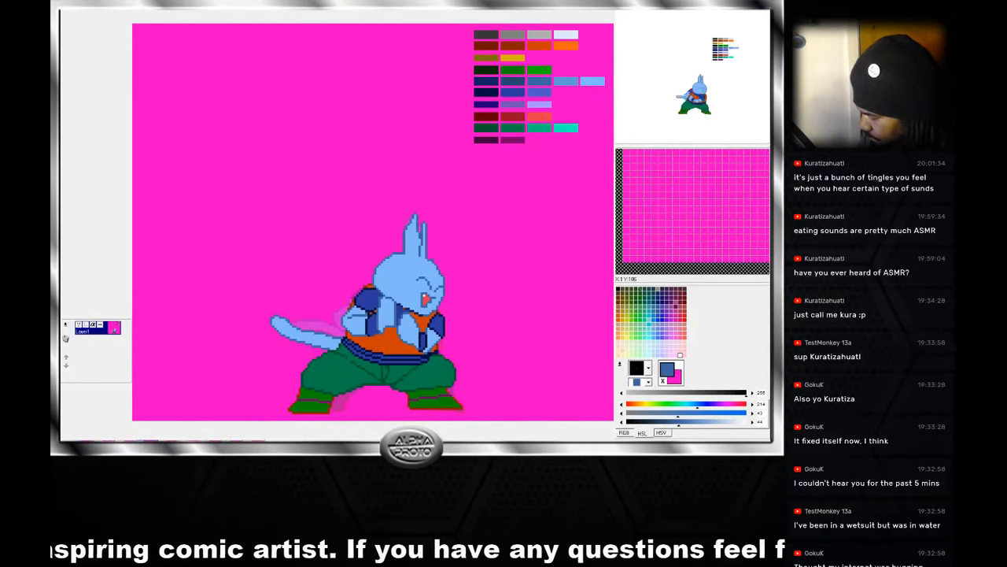
left_click(227, 442)
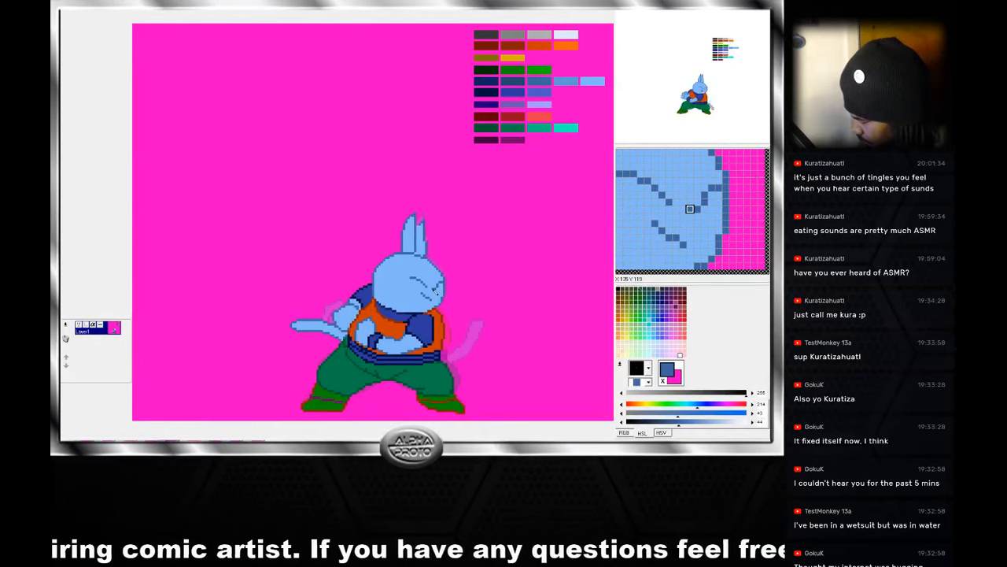
right_click(437, 289)
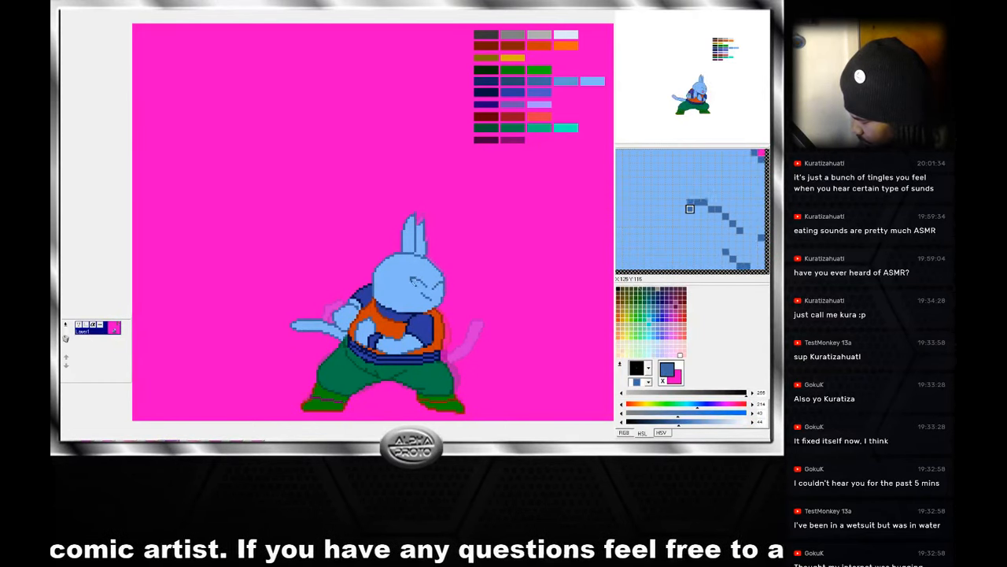
left_click(205, 443)
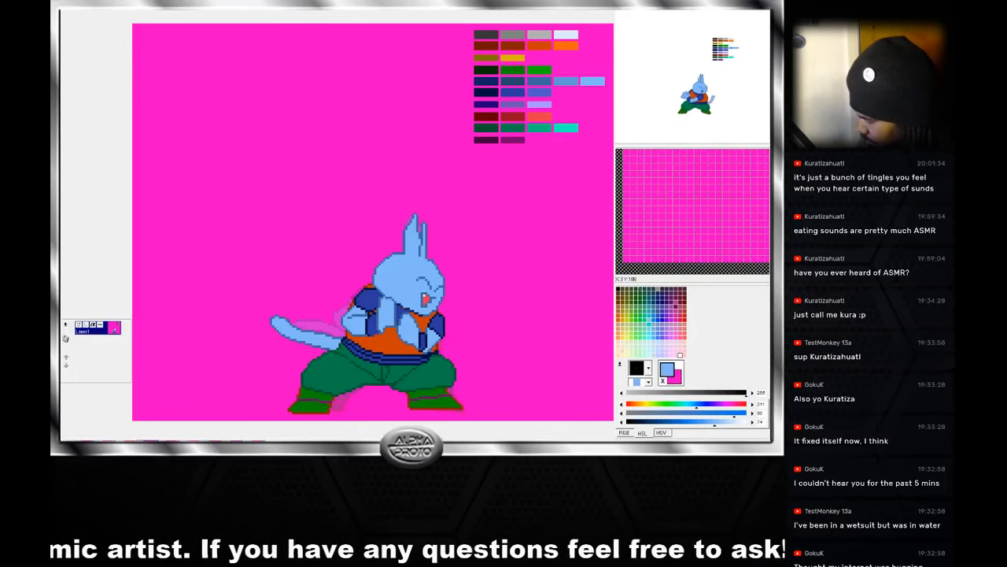
left_click(223, 442)
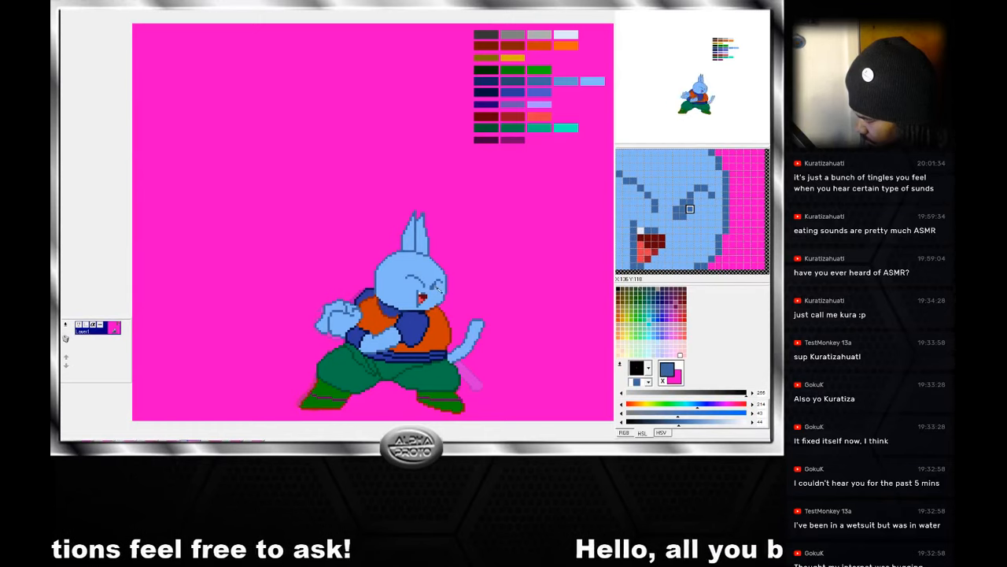
Clean up the far eye in the open-mouth cupped-hands frame, and copy both eyes into the closed-mouth cupped-hands frame.
right_click(438, 289)
left_click_drag(438, 286, 435, 291)
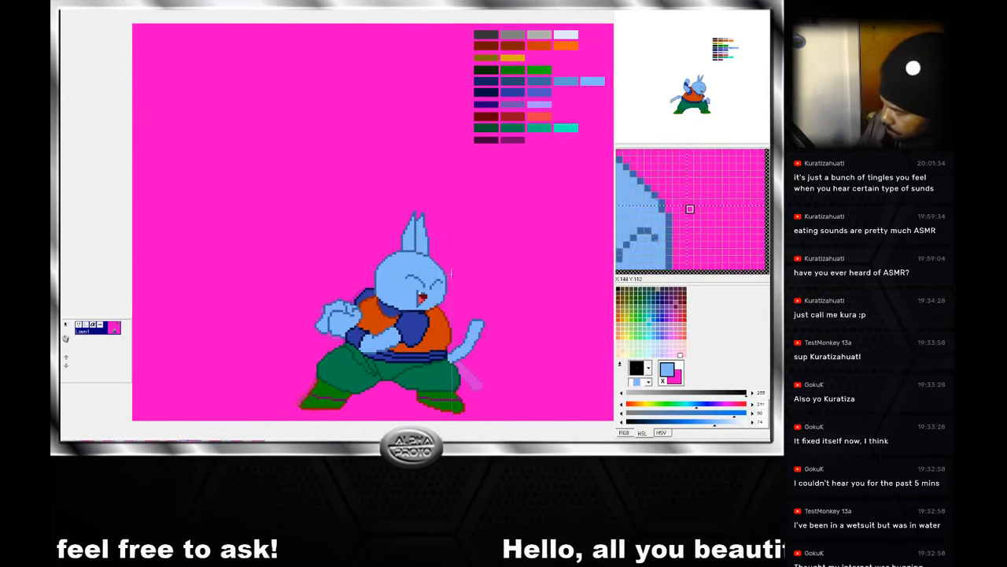
left_click_drag(443, 274, 400, 290)
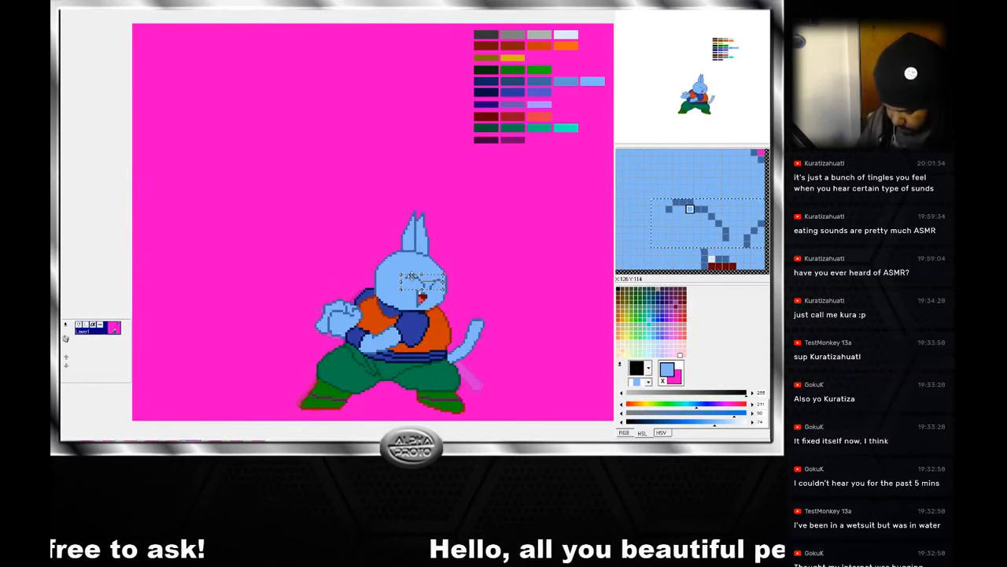
left_click(212, 442)
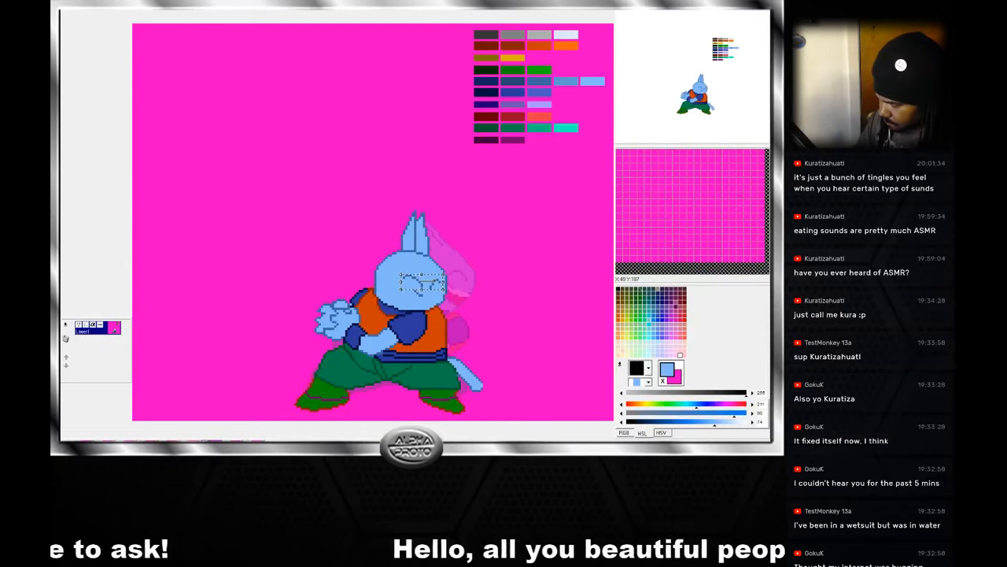
key("ctrl+v")
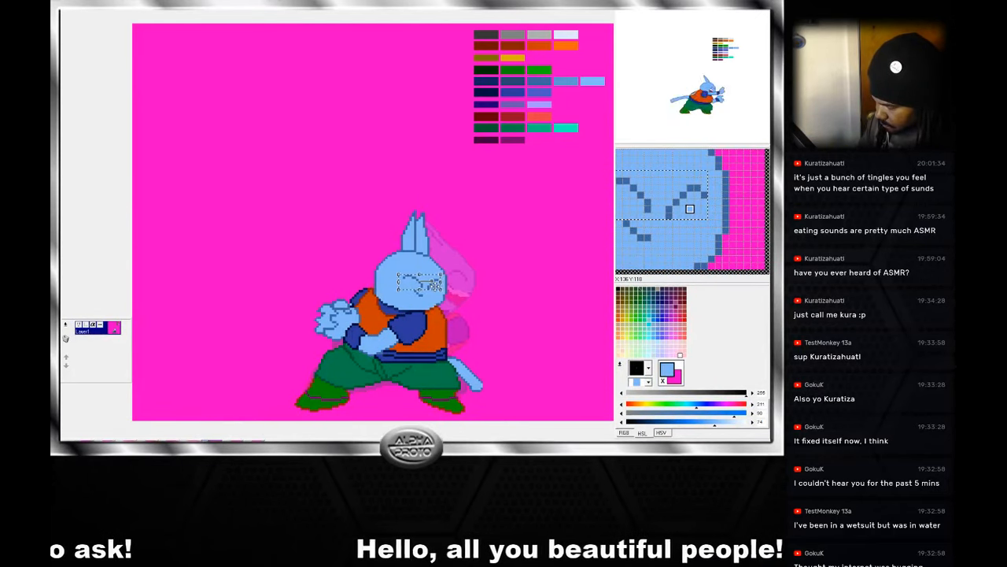
left_click(442, 316)
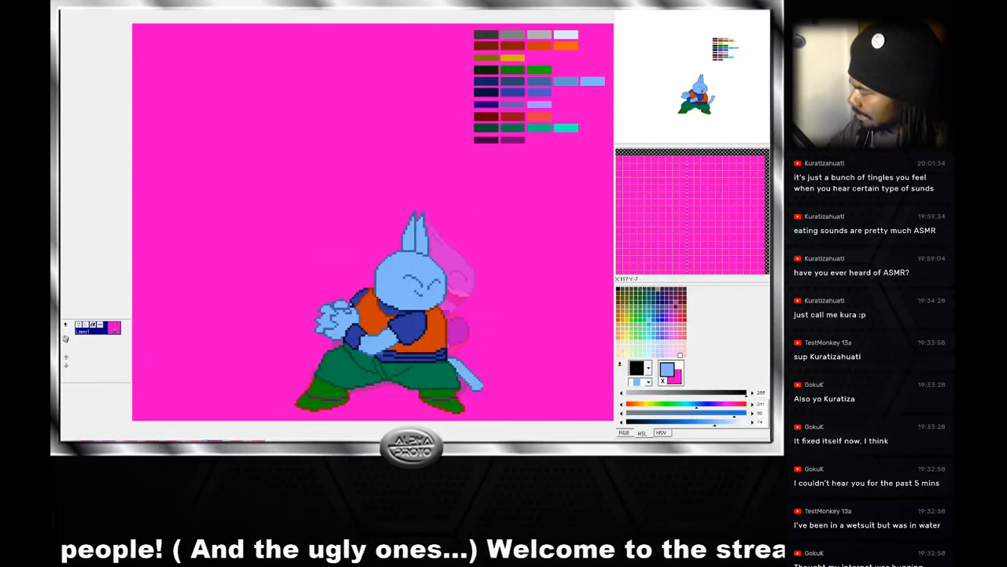
Save the animation, go to the frame with both arms thrust forward, and save again.
left_click(88, 11)
mouse_move(70, 10)
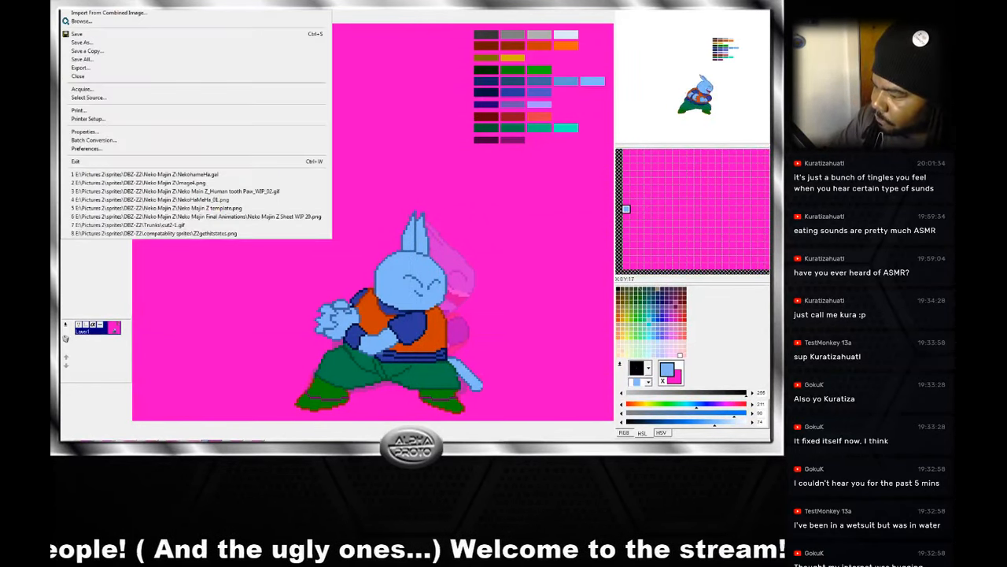
left_click(93, 35)
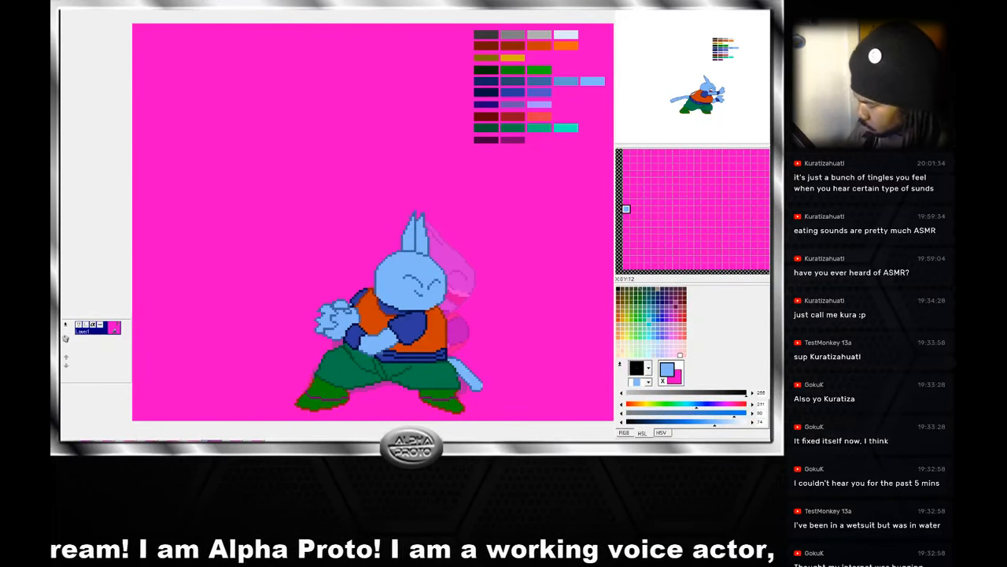
left_click(234, 450)
left_click(254, 451)
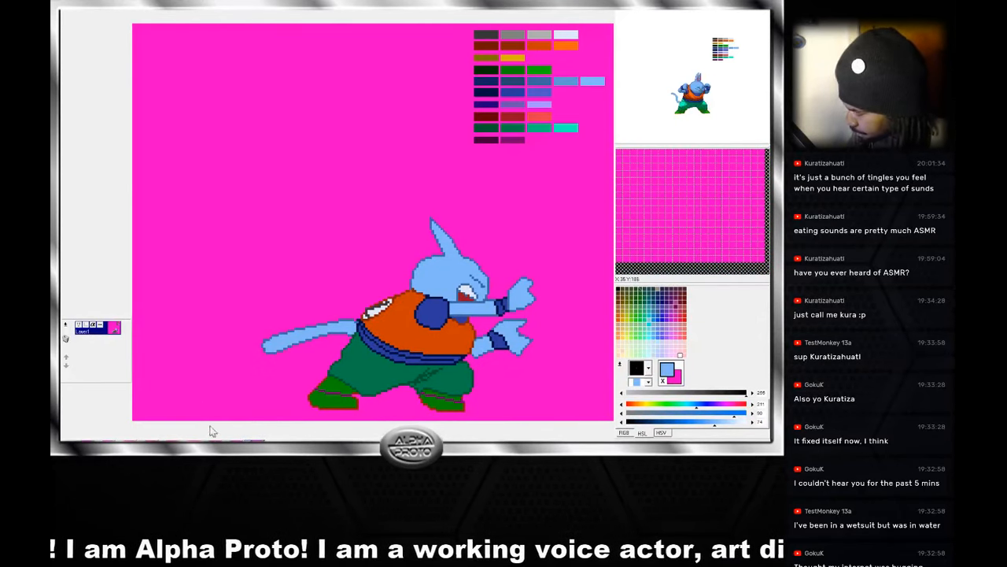
left_click(71, 3)
left_click(90, 35)
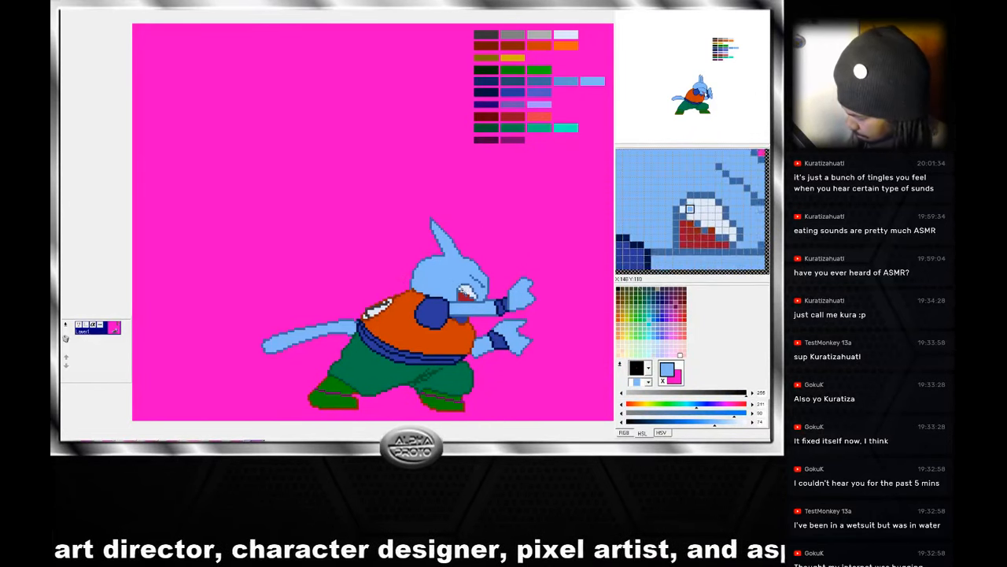
Touch up the mouth and the lower forearm's outline in the arms-thrust frame with dark red, outline blue and background magenta.
right_click(466, 297)
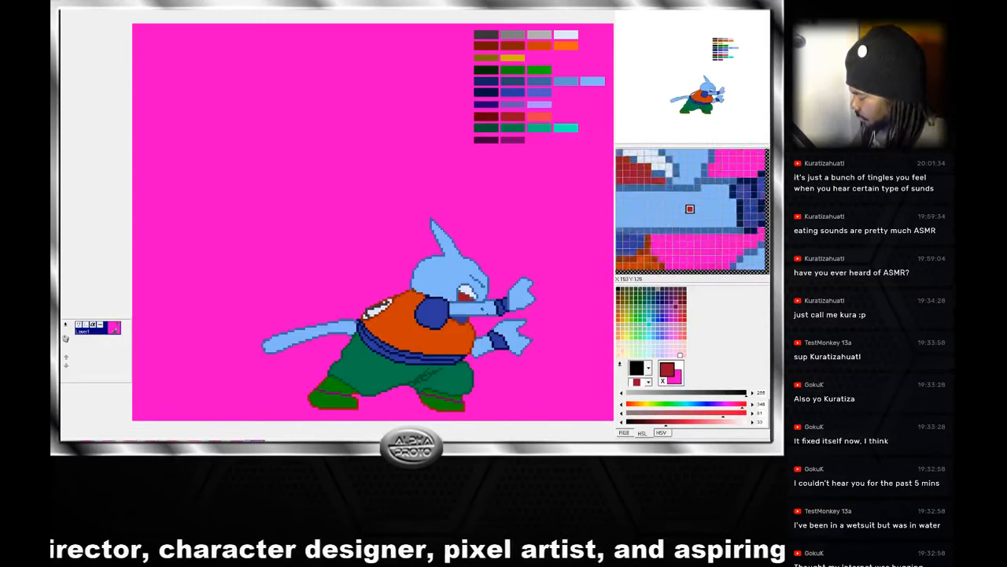
right_click(473, 358)
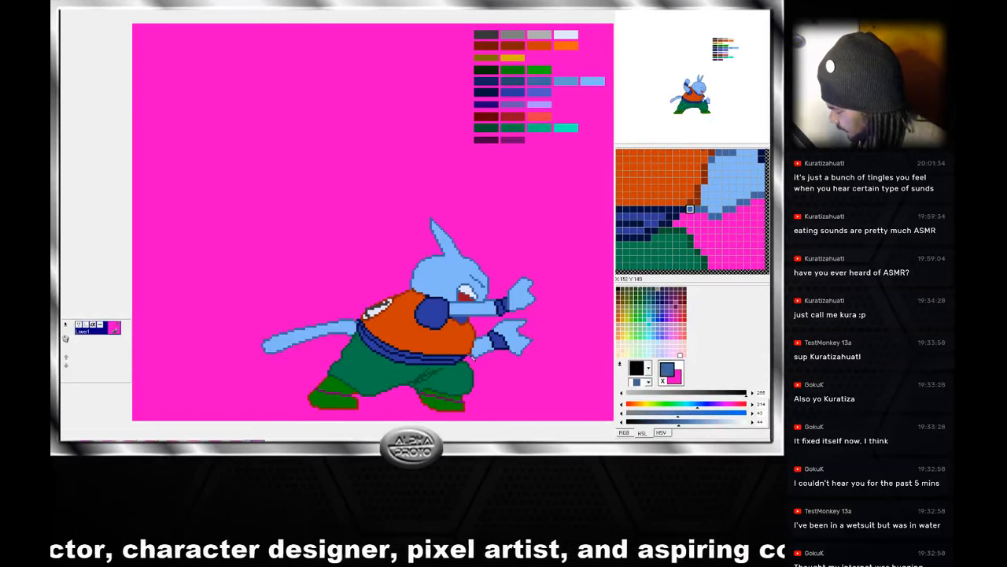
right_click(485, 360)
right_click(482, 358)
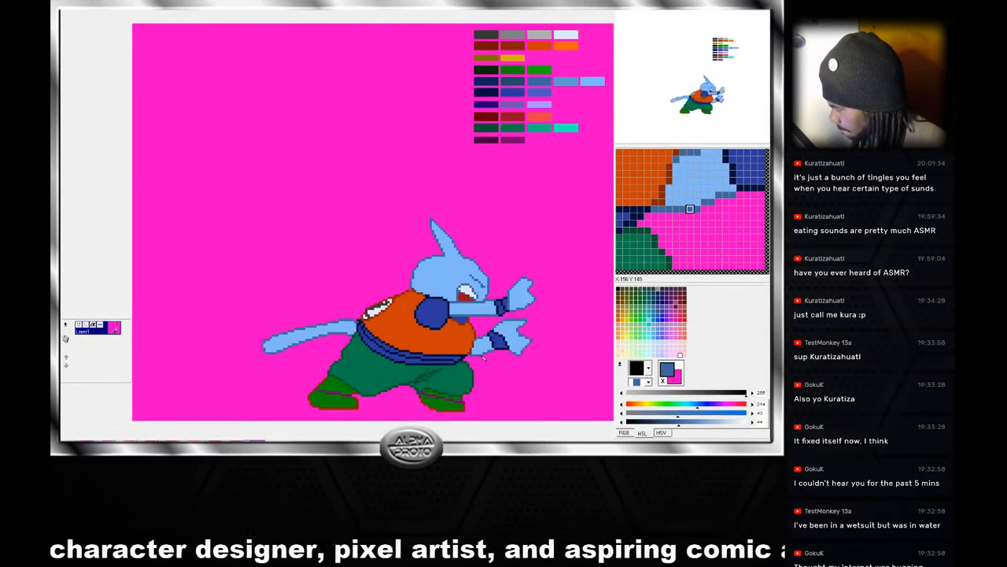
right_click(487, 356)
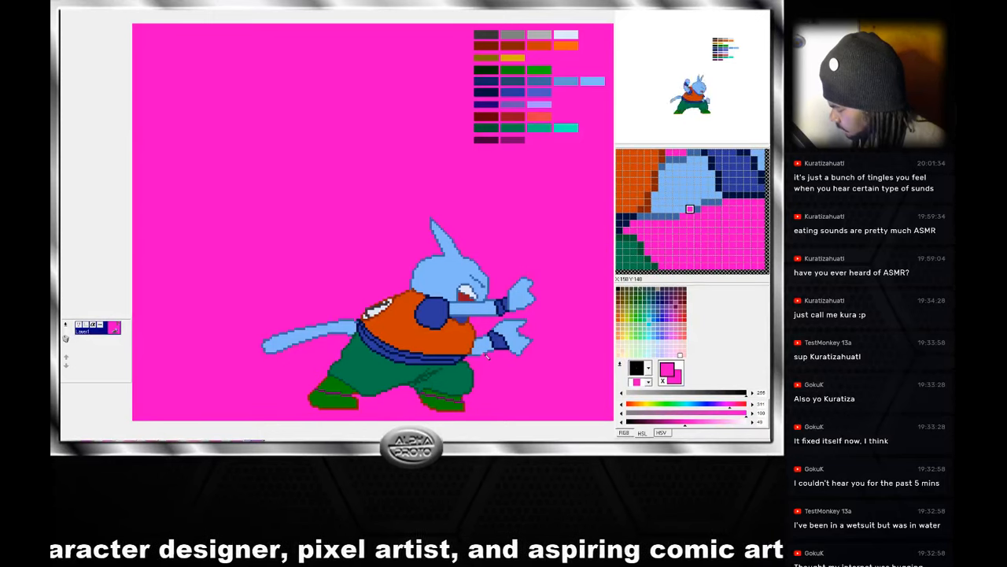
right_click(496, 340)
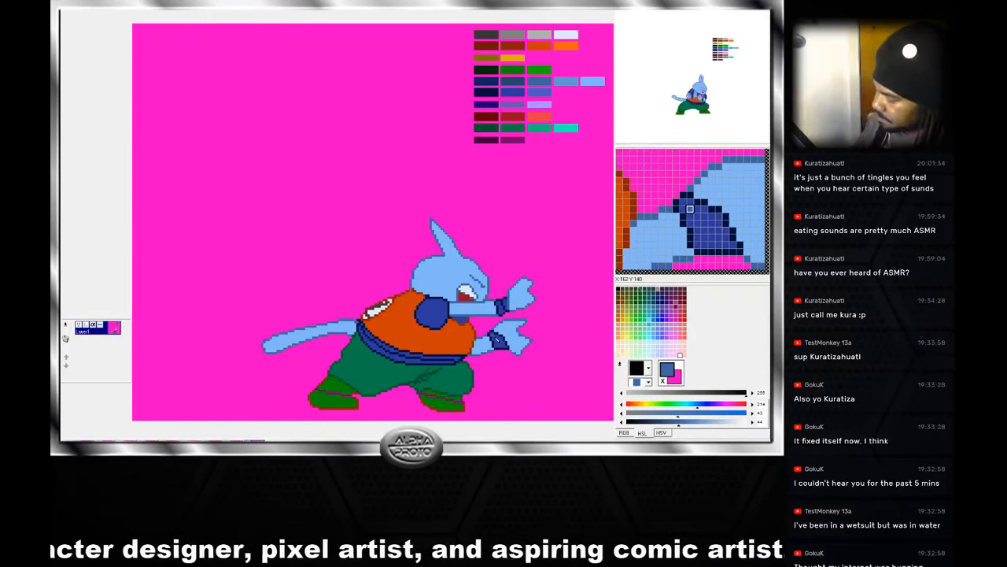
Step back and forth through the early frames to compare the head and ears between the poses.
key("Left")
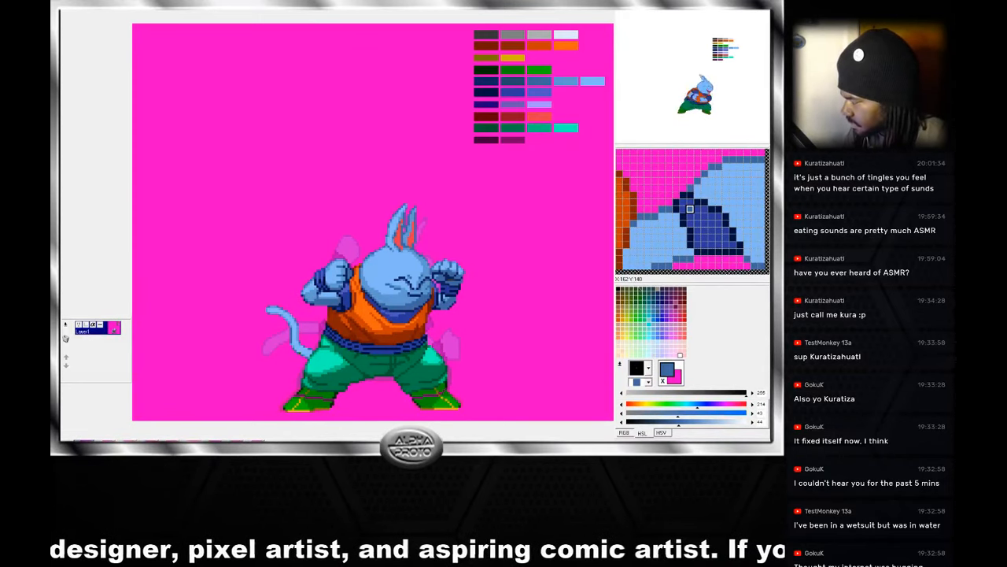
key("Right")
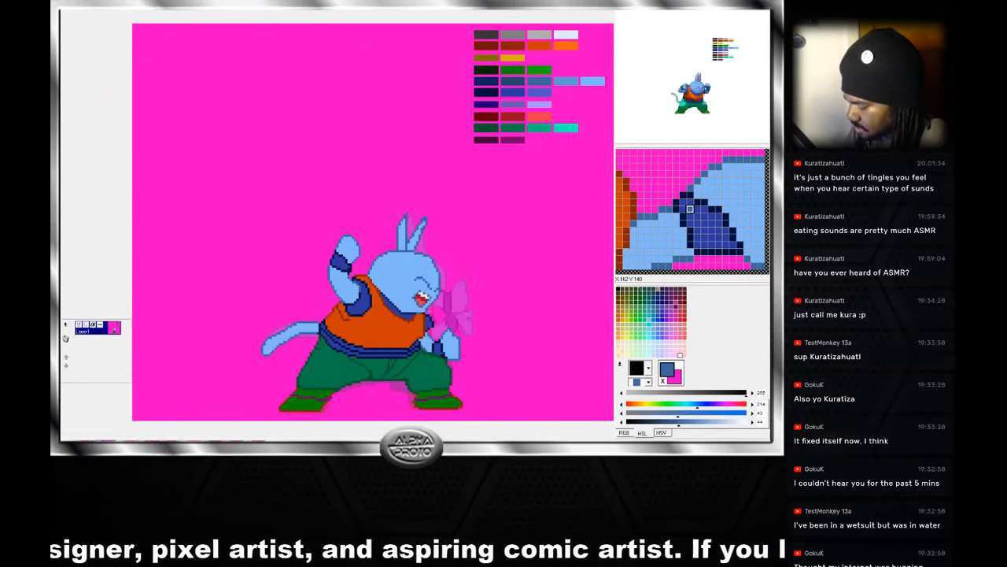
key("Right")
key("Right")
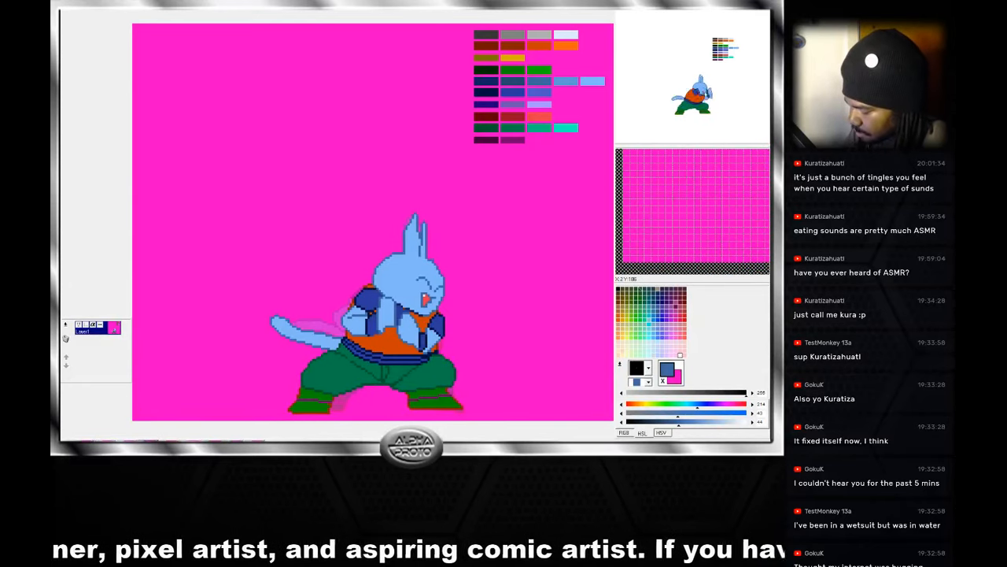
key("Left")
key("Right")
key("Right")
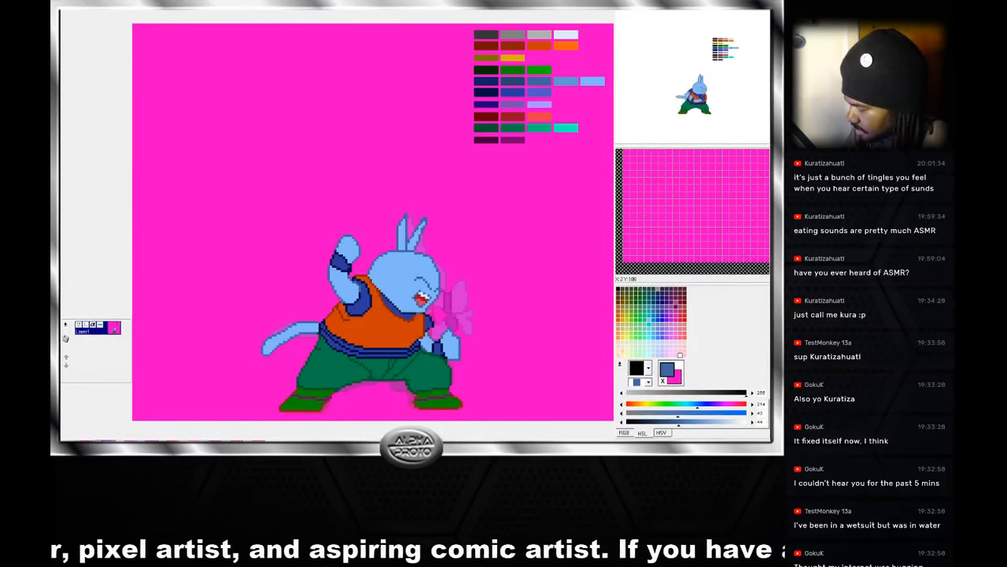
Reshape both ears in the raised-arm frame with light blue and outline blue pixels.
key("Right")
key("Right")
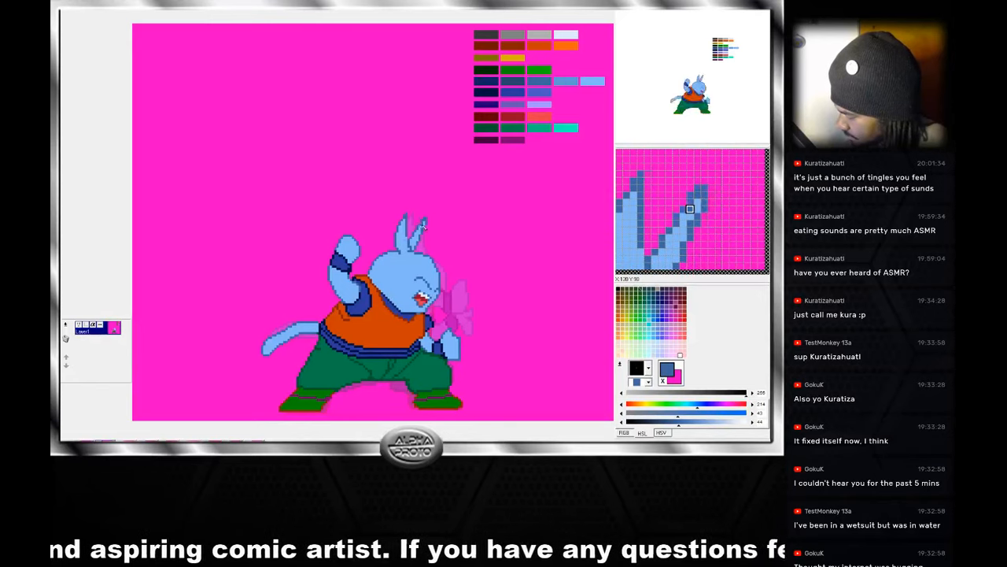
right_click(419, 230)
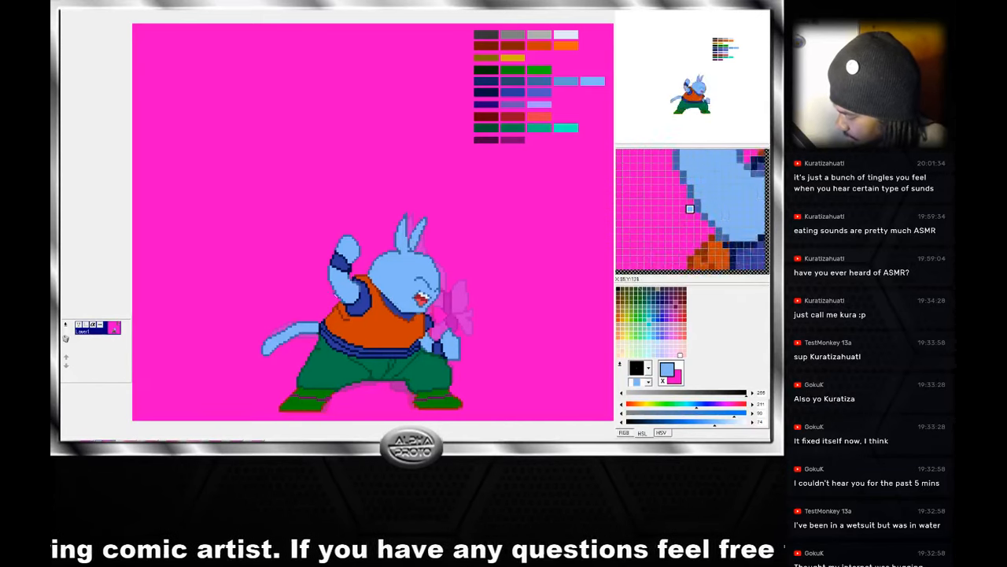
right_click(409, 235)
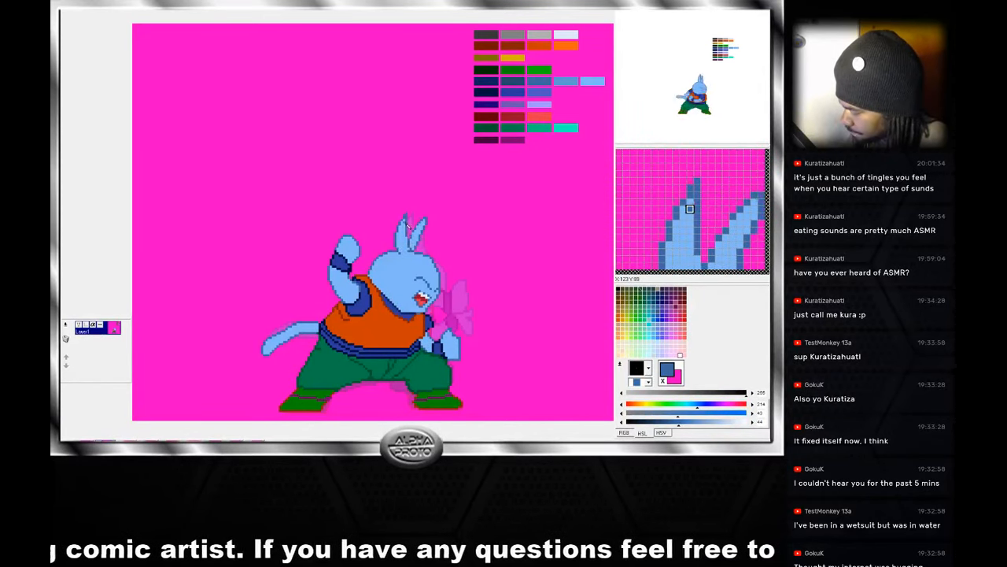
Redraw the ear outlines and ear bases in the arm-across-face frame, comparing them with the raised-arm frame.
left_click(167, 438)
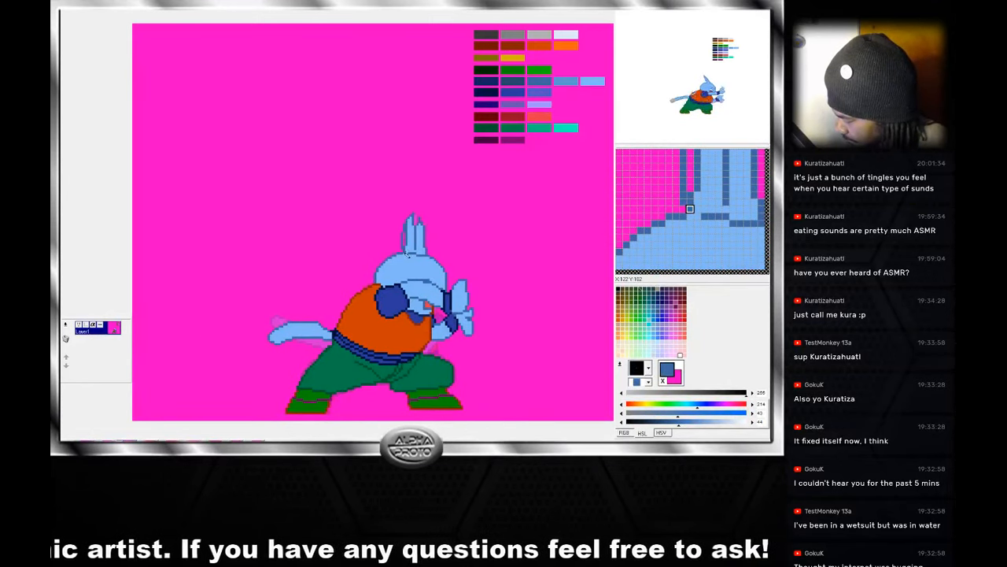
right_click(410, 227)
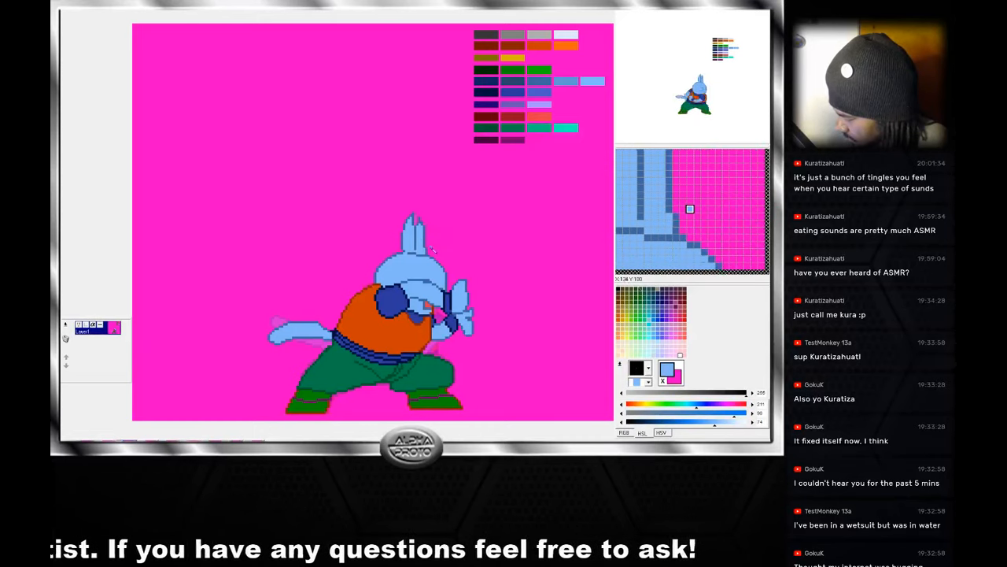
right_click(429, 230)
left_click(150, 447)
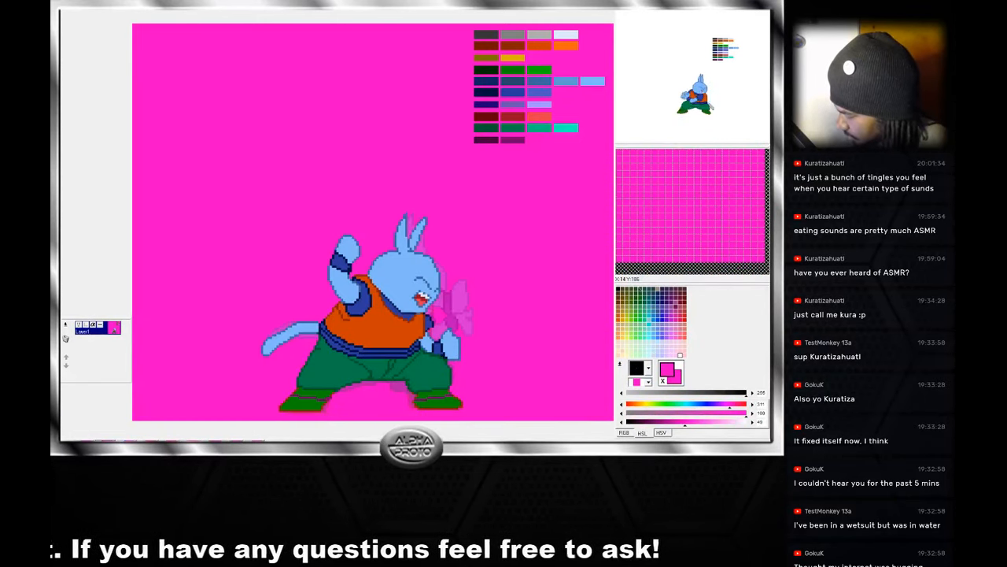
left_click(170, 447)
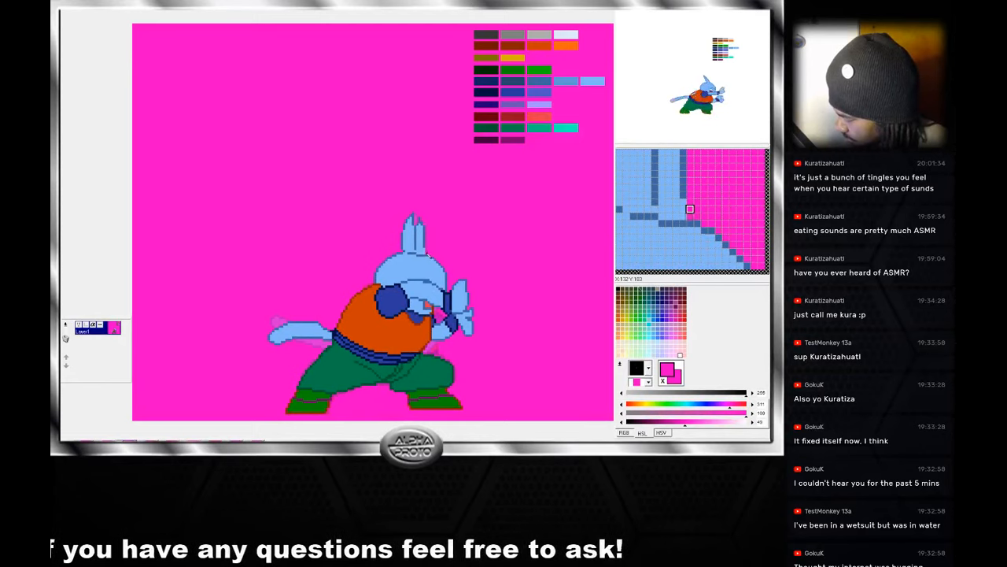
Refine the far ear's tip and outer edge in the arm-across-face frame with outline blue and background magenta, and check the next frame.
right_click(426, 250)
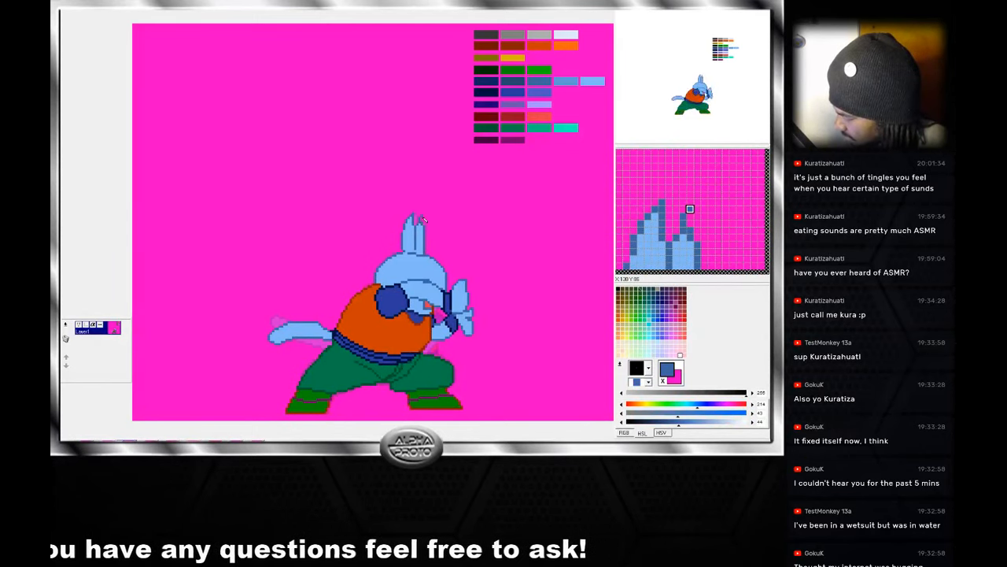
left_click_drag(422, 221, 426, 225)
right_click(423, 220)
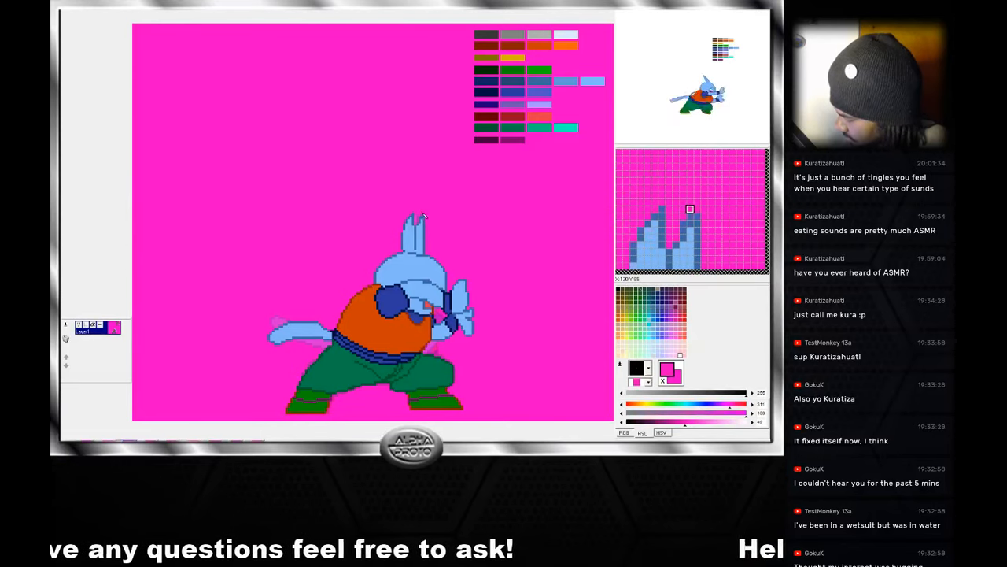
right_click(424, 222)
right_click(428, 213)
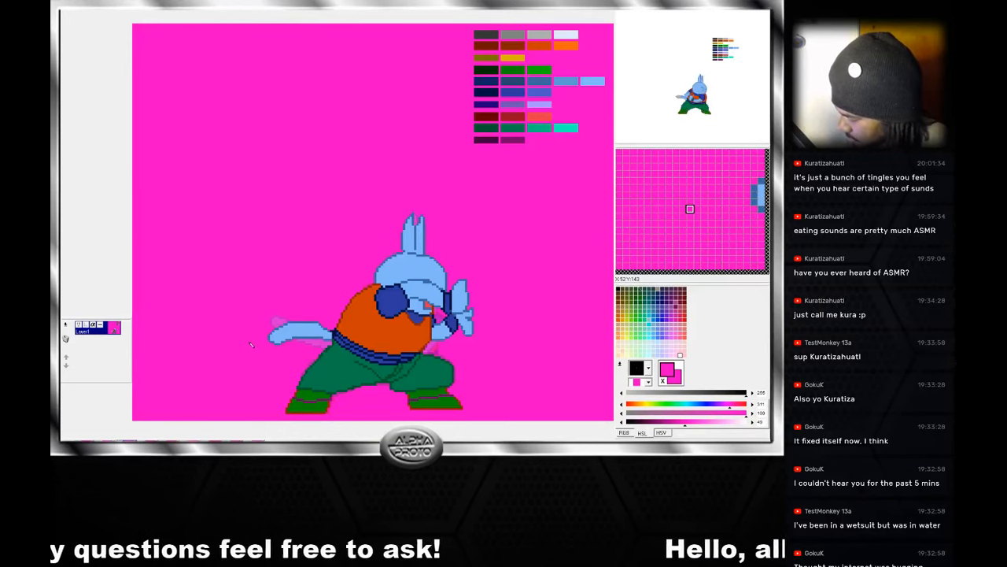
left_click(156, 443)
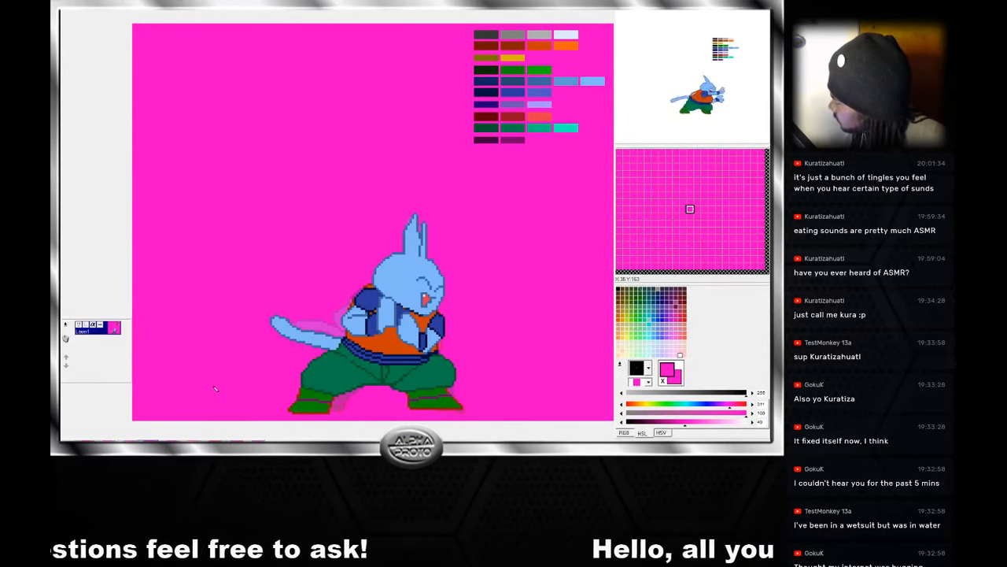
Compare with the arm-across-face frame and refine the head outline beside the far ear in the open-mouthed frame with arms drawn to the chest.
left_click(164, 438)
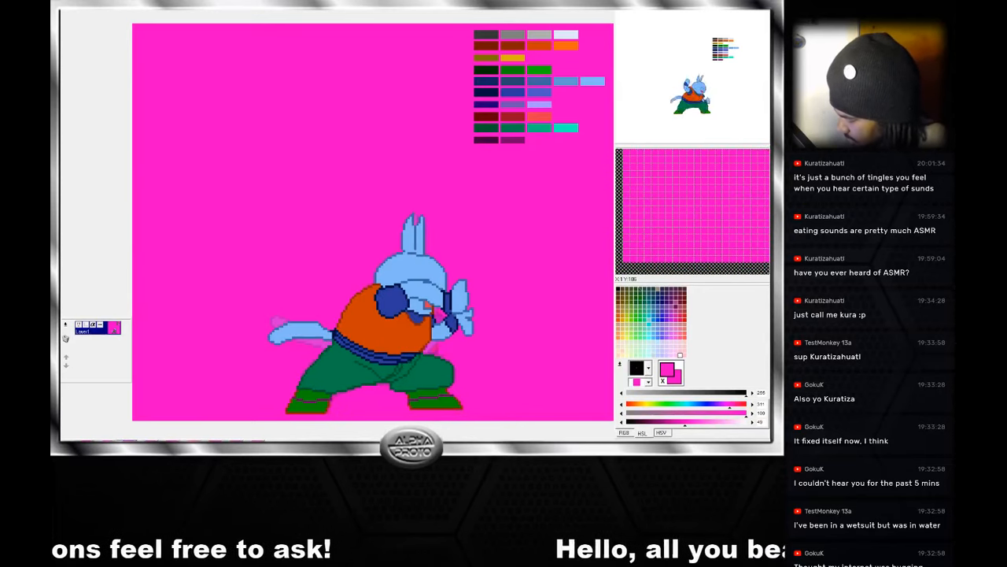
left_click(181, 439)
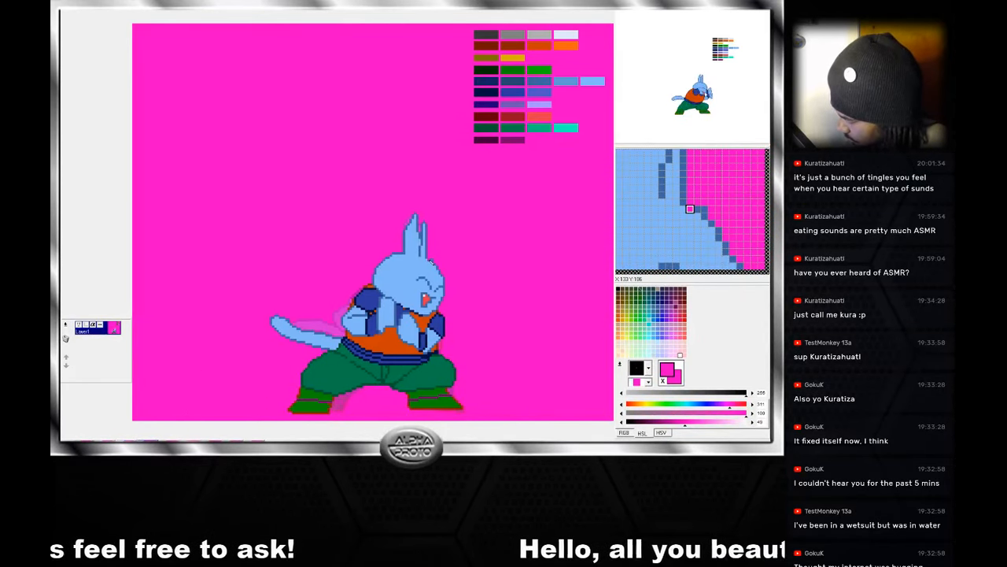
right_click(429, 260)
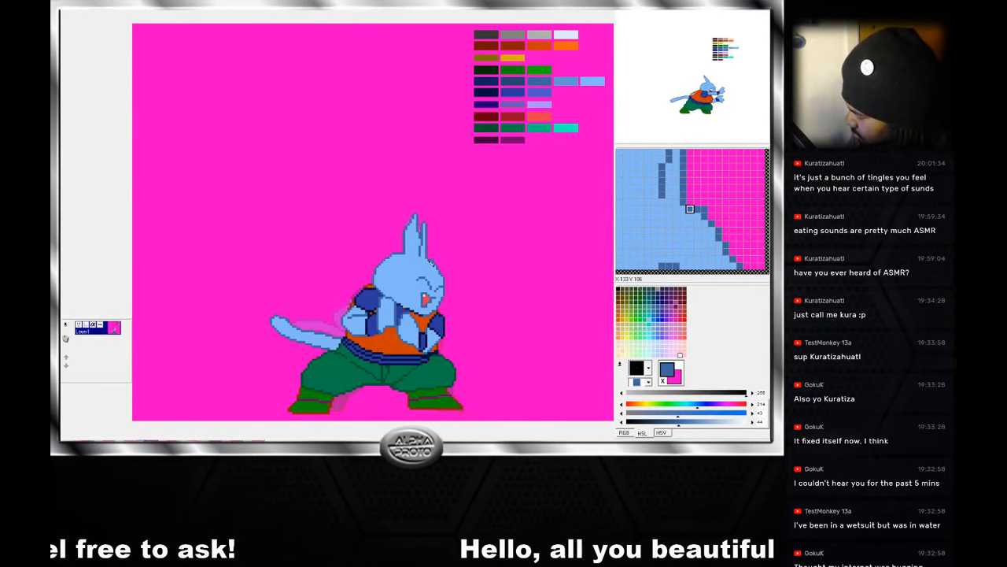
right_click(435, 260)
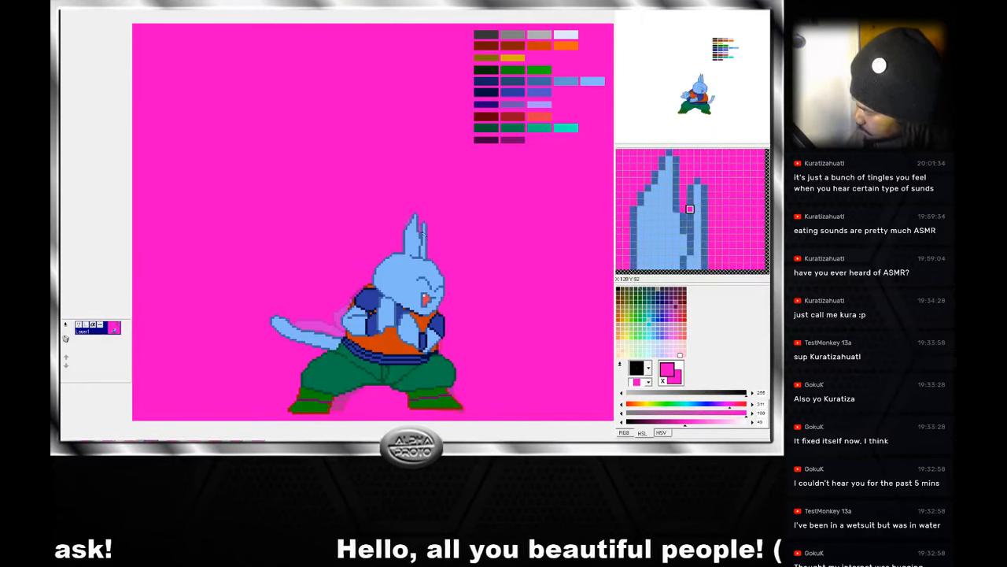
Reshape the far ear and the line between the ears in the arms-to-chest frame with light blue, outline blue and background magenta.
right_click(422, 240)
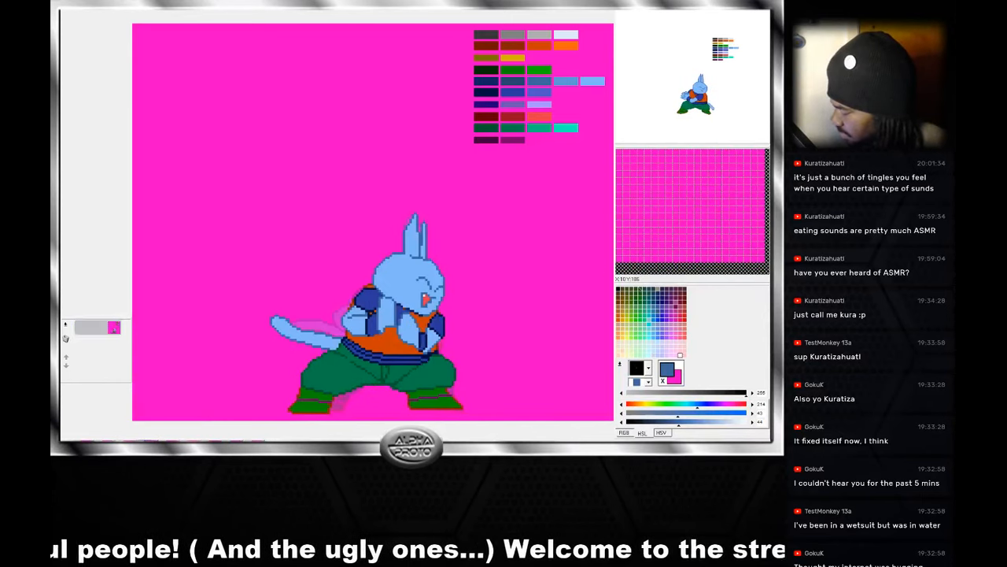
right_click(425, 226)
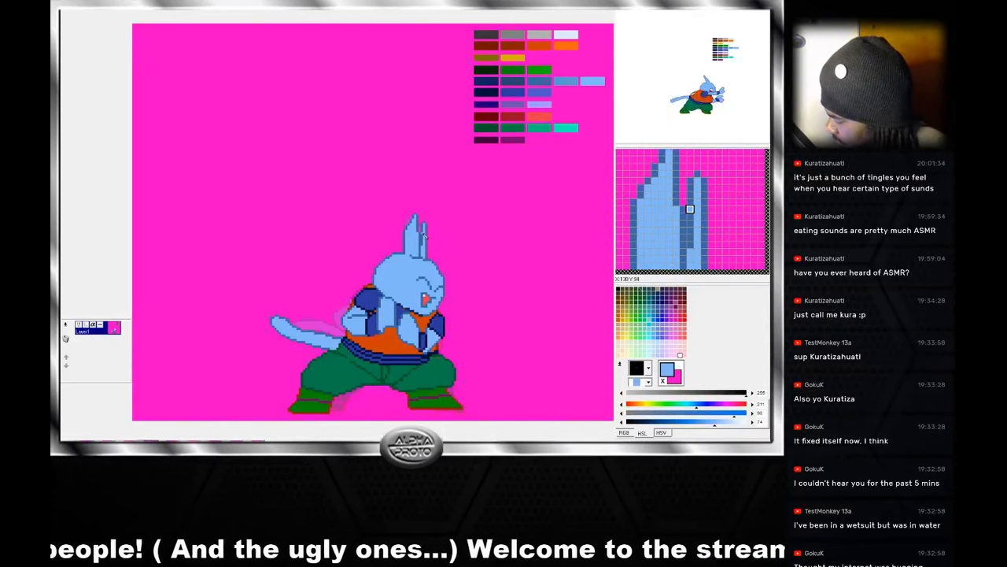
left_click_drag(423, 235, 423, 255)
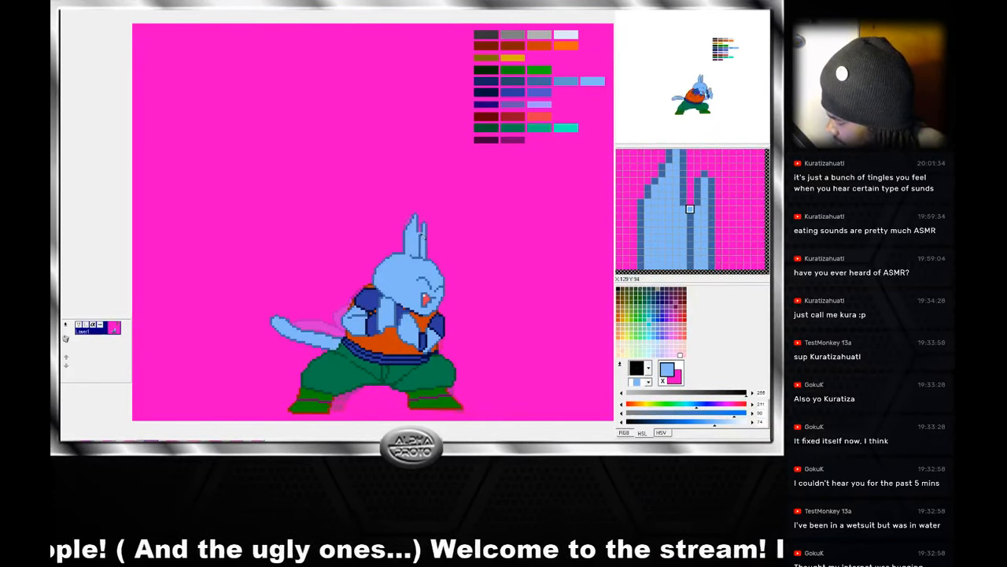
right_click(421, 255)
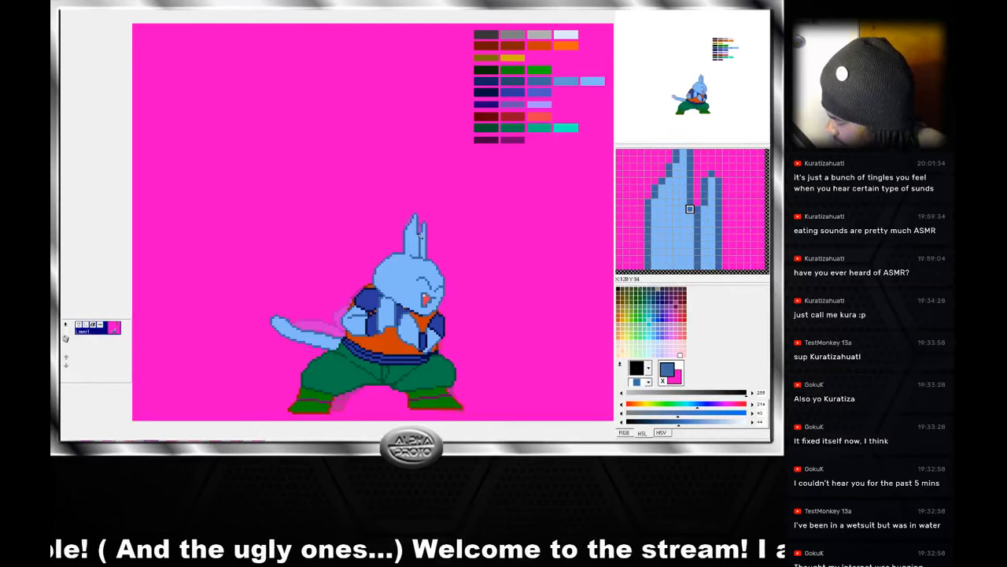
right_click(427, 250)
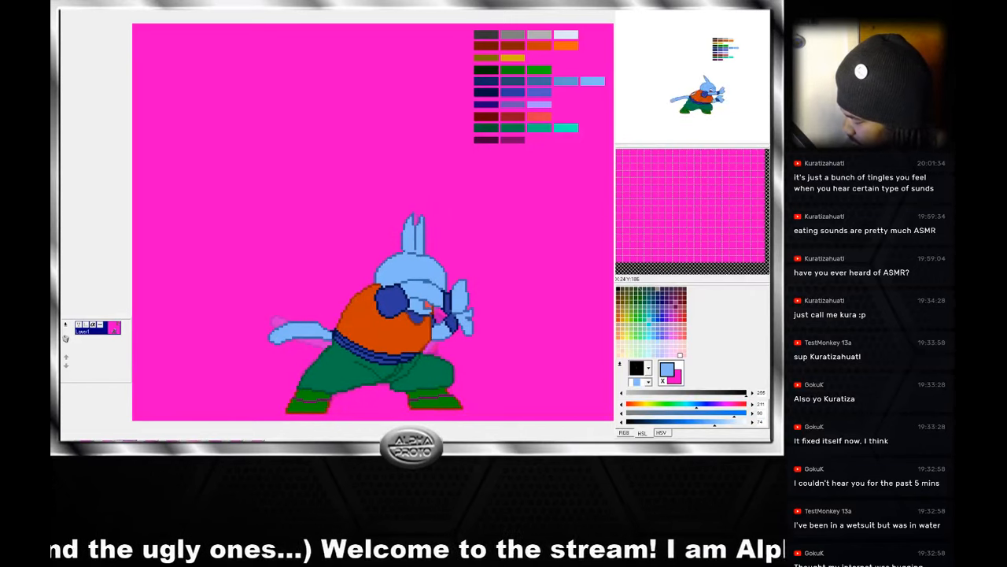
right_click(415, 248)
Compare the folded-arms frame with the previous pose and extend its far ear with outline blue and light blue pixels.
left_click(188, 440)
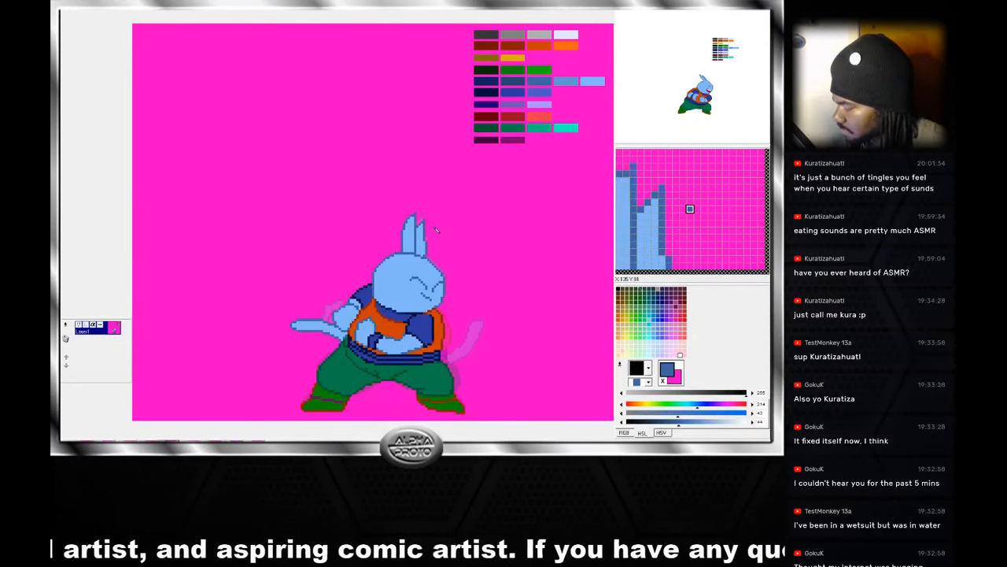
left_click(193, 442)
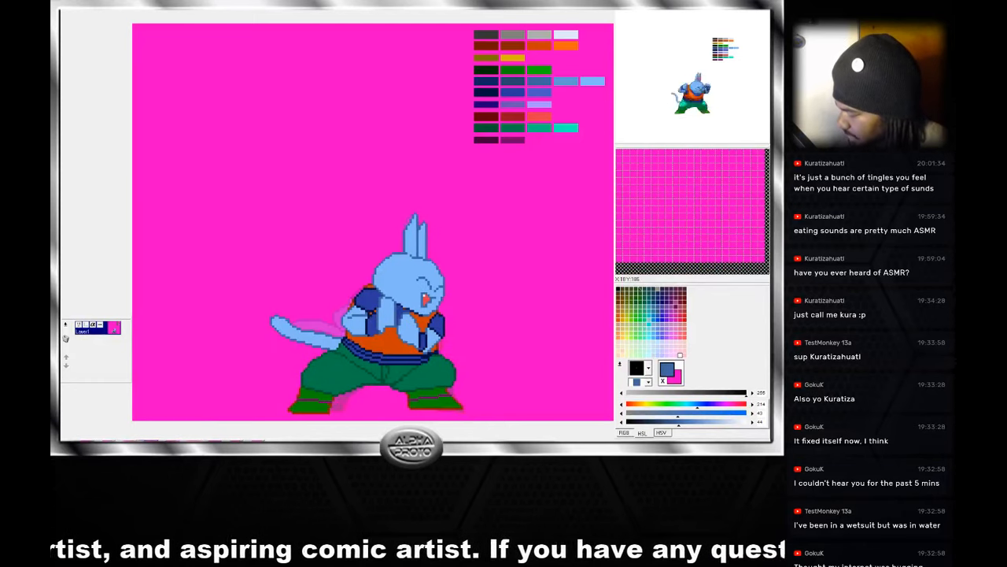
left_click(173, 442)
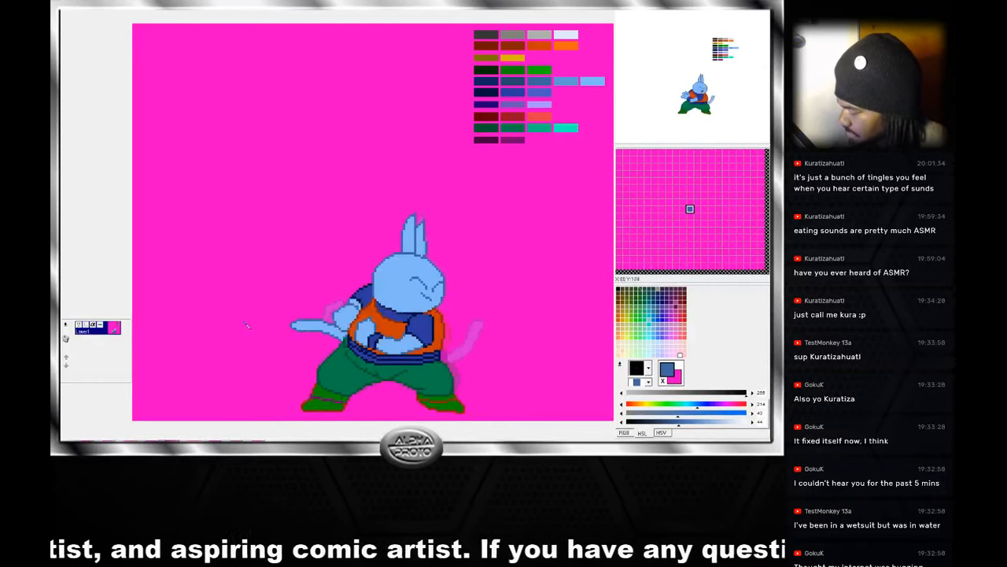
right_click(421, 229)
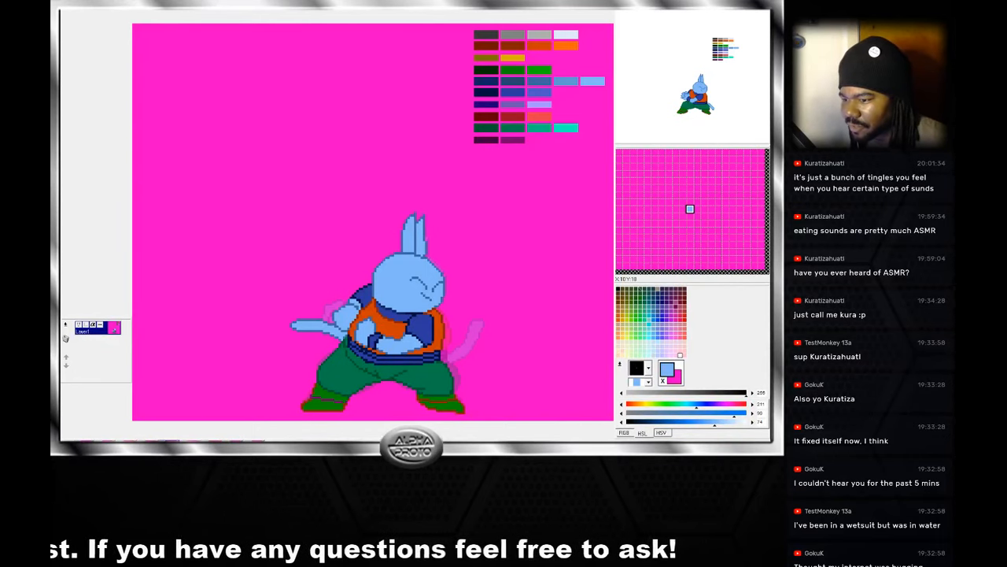
key("alt+Tab")
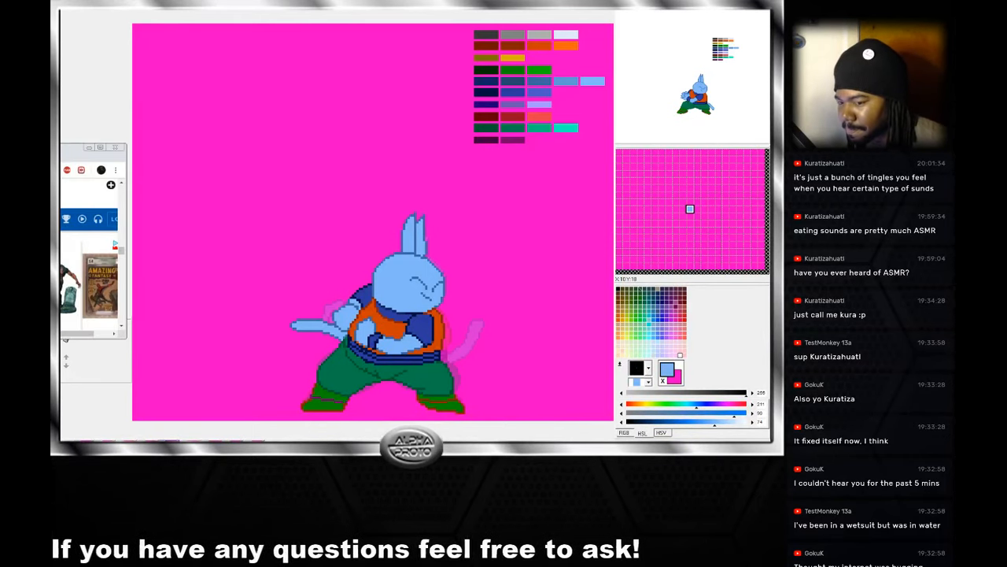
key("alt+Tab")
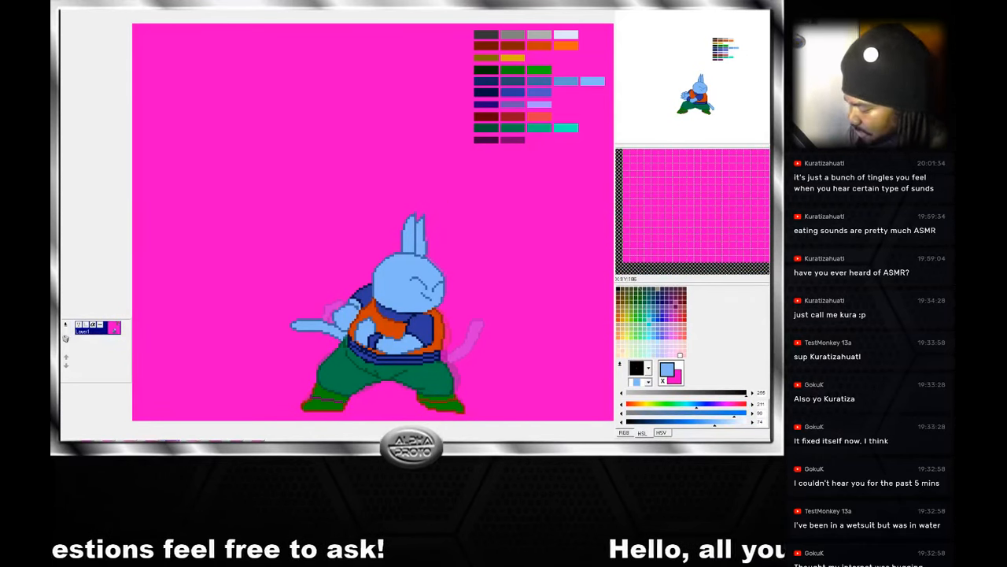
Straighten the outer edge of the far ear in the folded-arms frame with background magenta and outline blue.
left_click(156, 446)
left_click(165, 445)
right_click(432, 231)
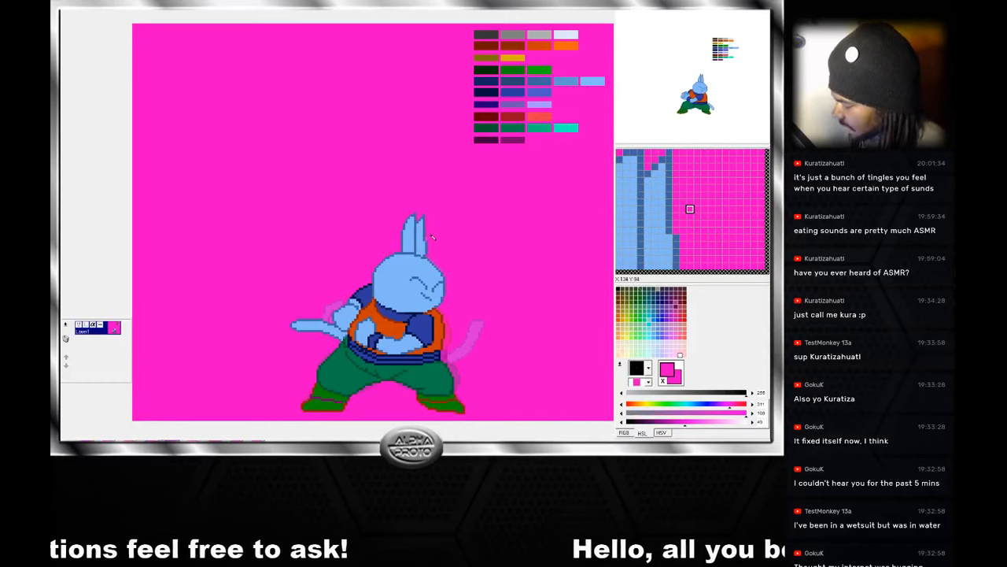
right_click(426, 234)
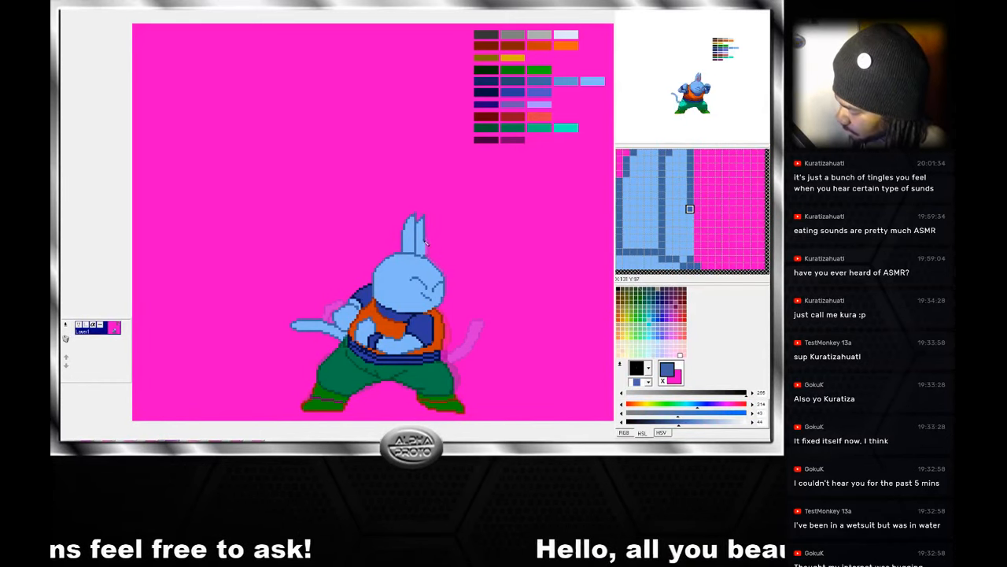
left_click_drag(425, 240, 426, 254)
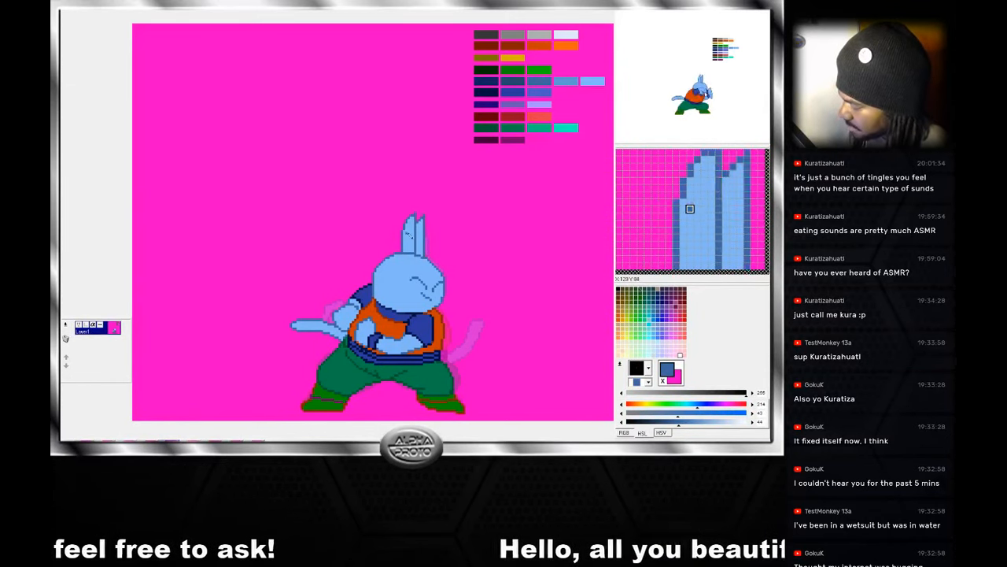
Check the neighbouring frames and refine the near ear's tip in the folded-arms frame with outline blue and background magenta.
left_click(156, 446)
left_click(155, 445)
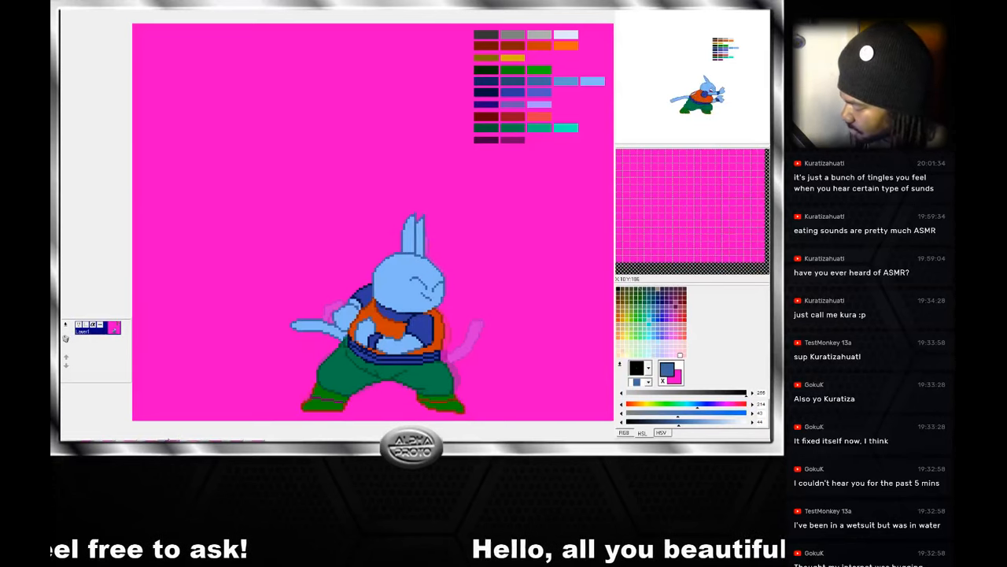
right_click(417, 216)
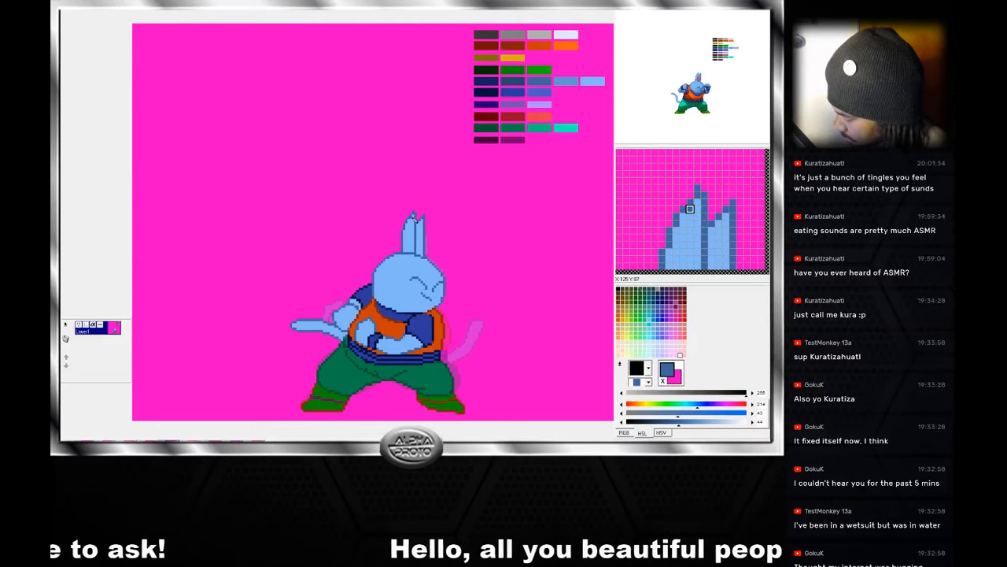
right_click(416, 215)
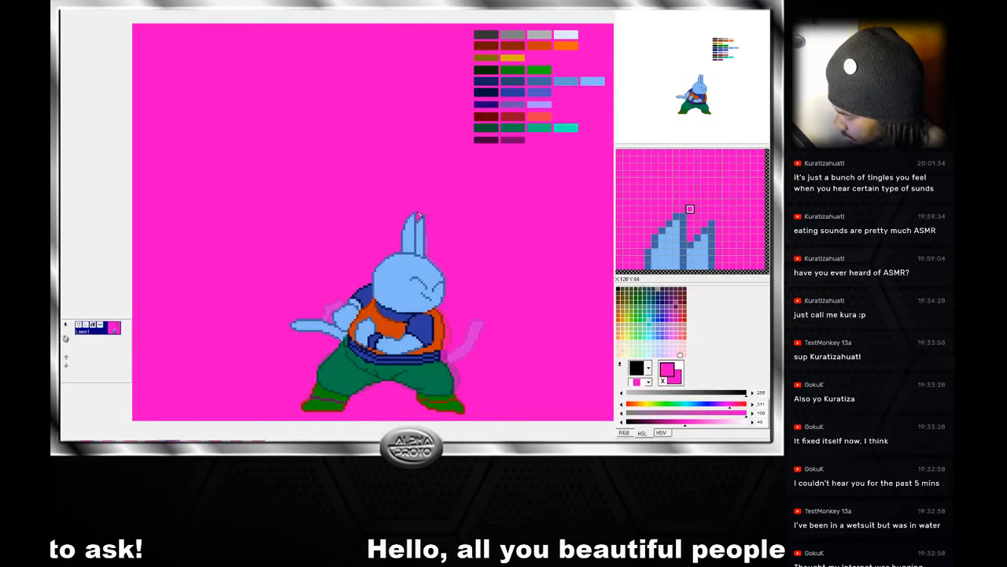
Compare the folded-arms frame with its neighbours and reshape the near ear in the open-mouthed clasped-hands frame with light and outline blue.
left_click(197, 441)
left_click(178, 442)
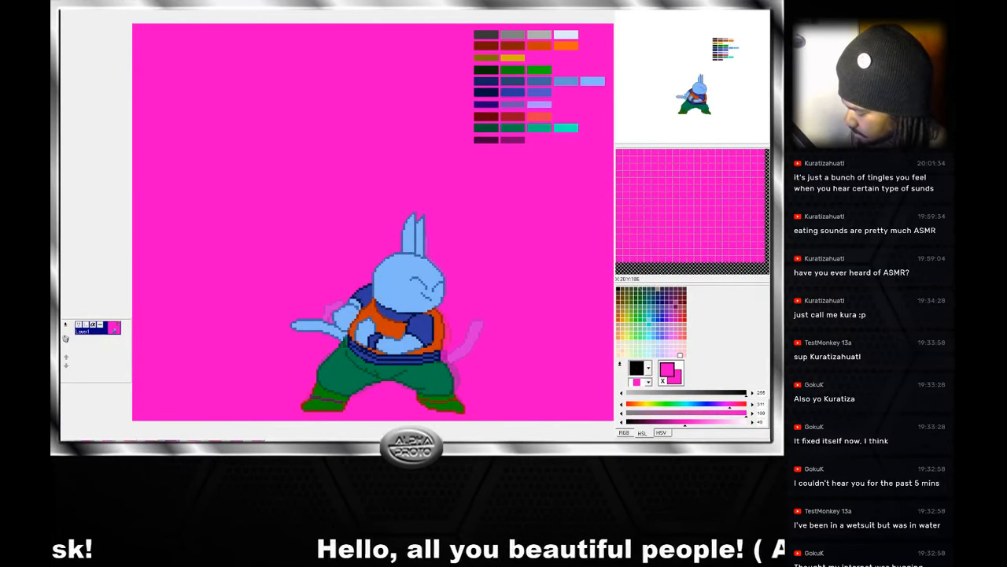
left_click(195, 441)
left_click(177, 442)
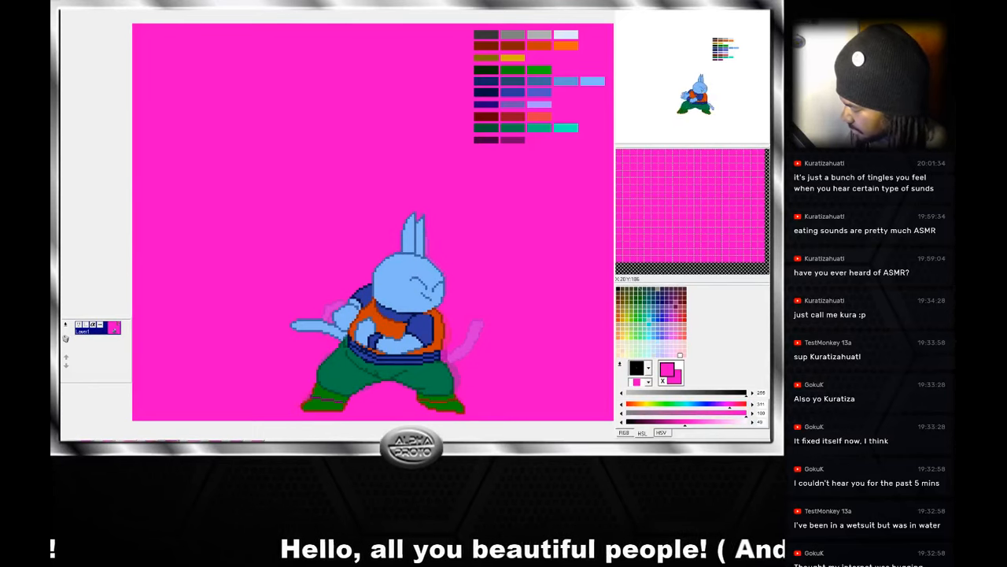
left_click(195, 442)
right_click(415, 228)
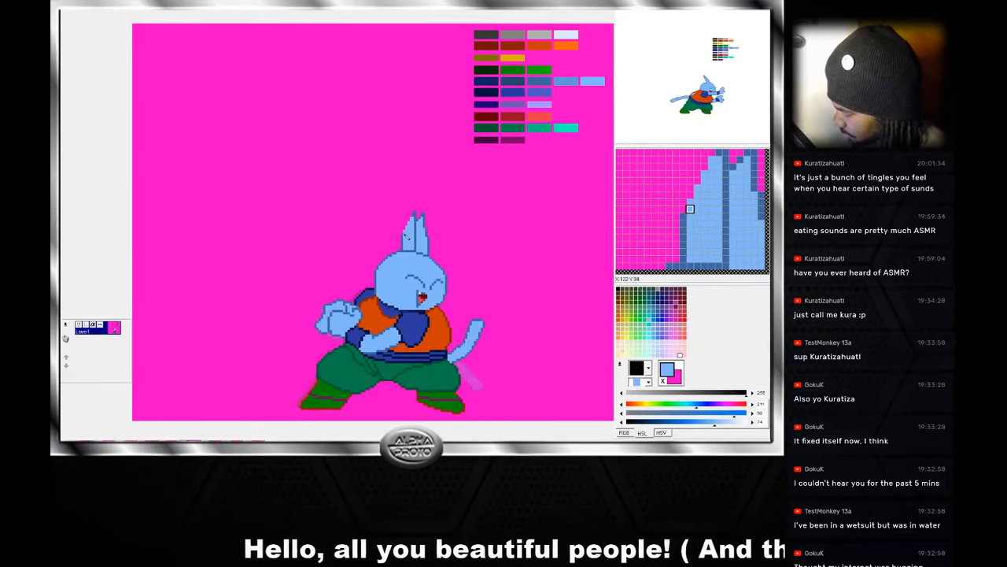
right_click(407, 229)
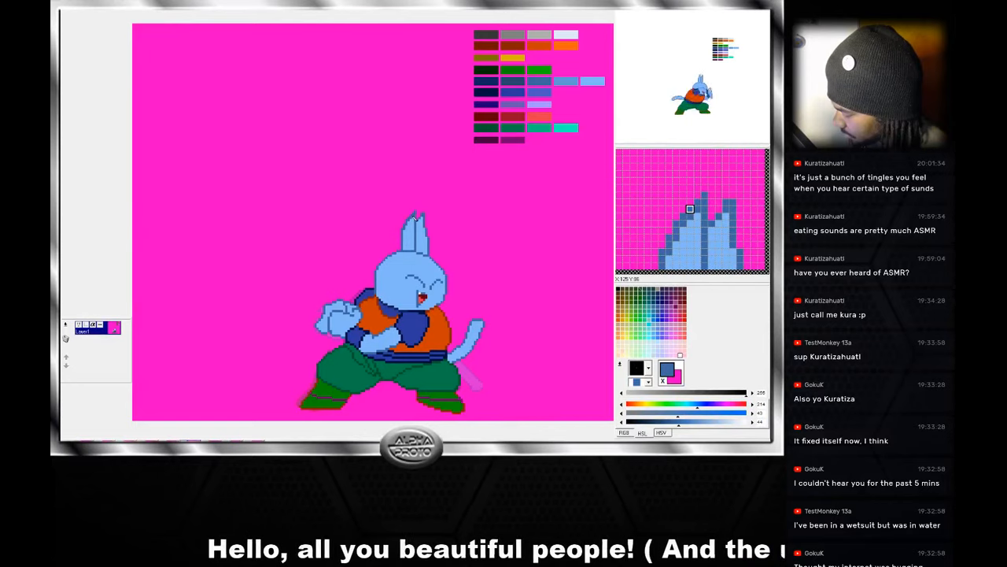
right_click(407, 240)
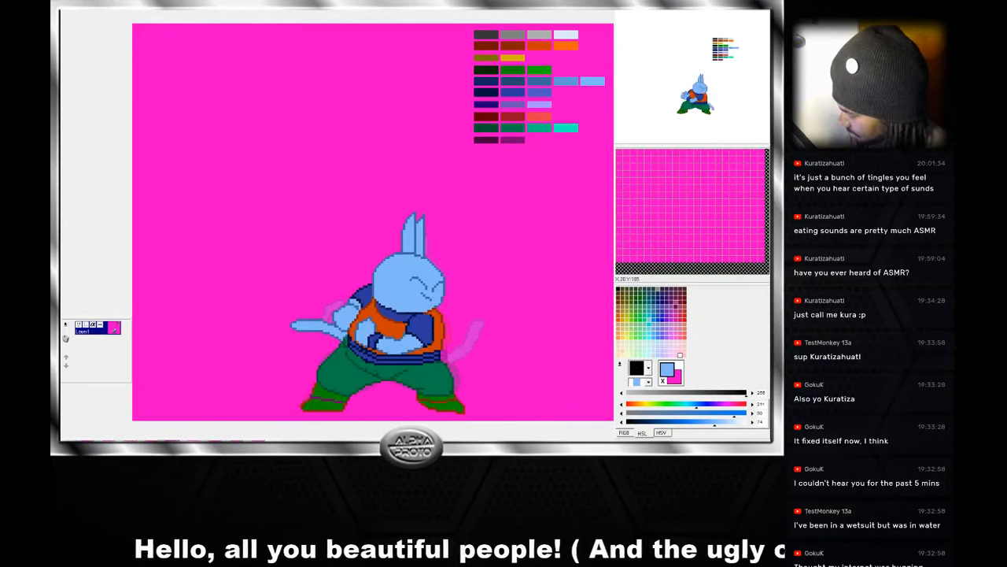
Trim the far ear's outer edge in the clasped-hands frame with magenta and redraw its base outline in blue.
right_click(431, 235)
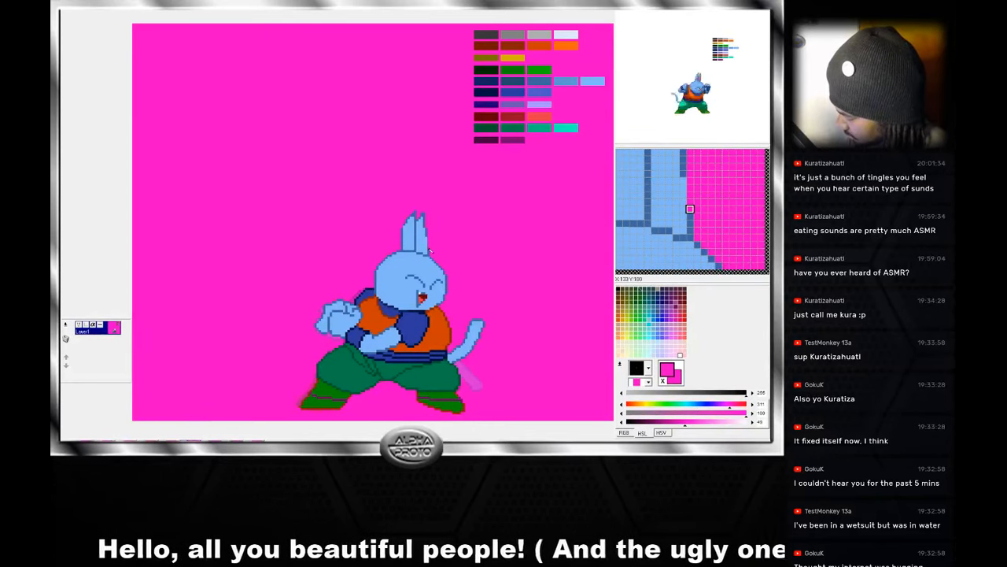
right_click(429, 239)
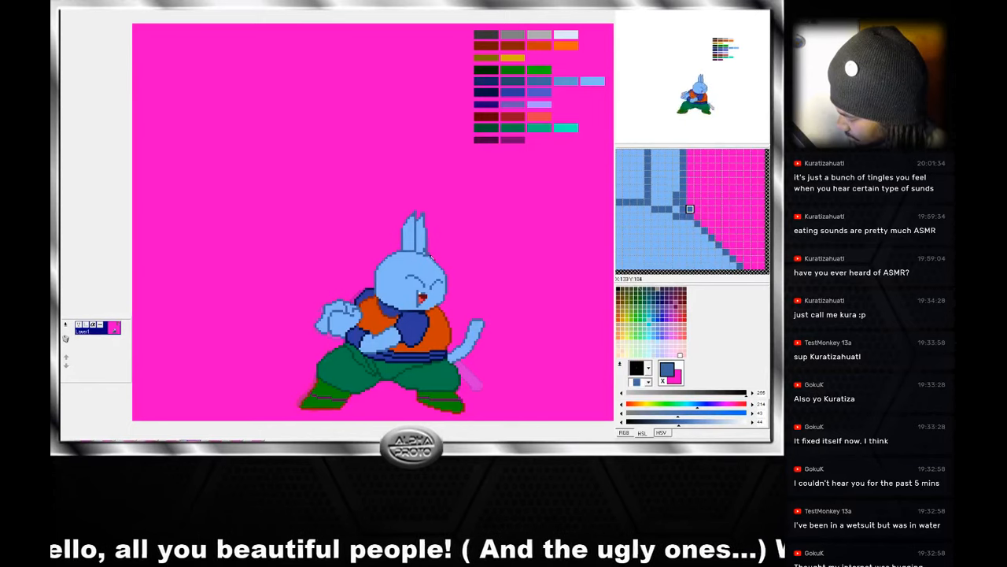
right_click(425, 252)
left_click(426, 253)
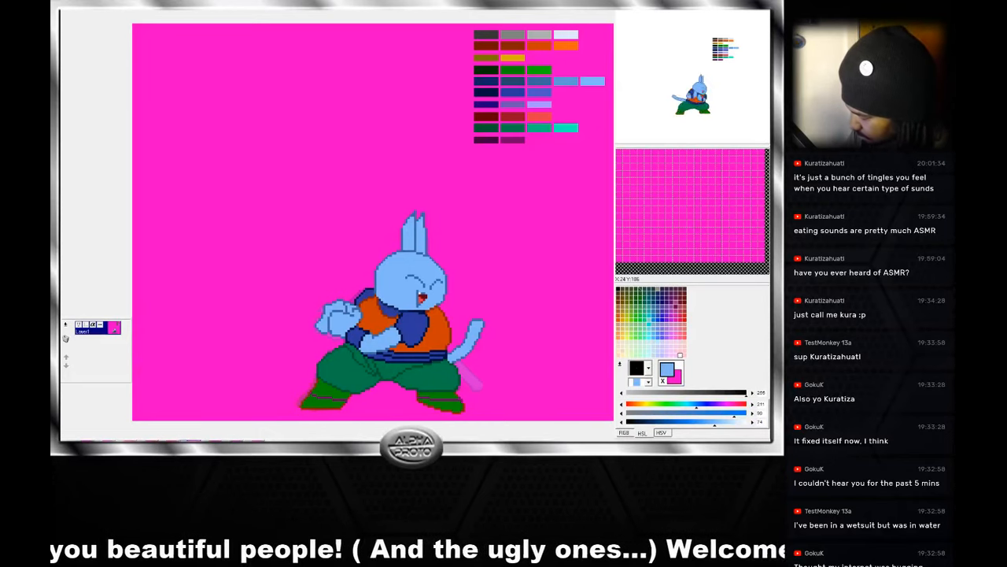
Compare the clasped-hands frame with the following poses and refine its near ear's outer edge and far ear's tip.
key("Right")
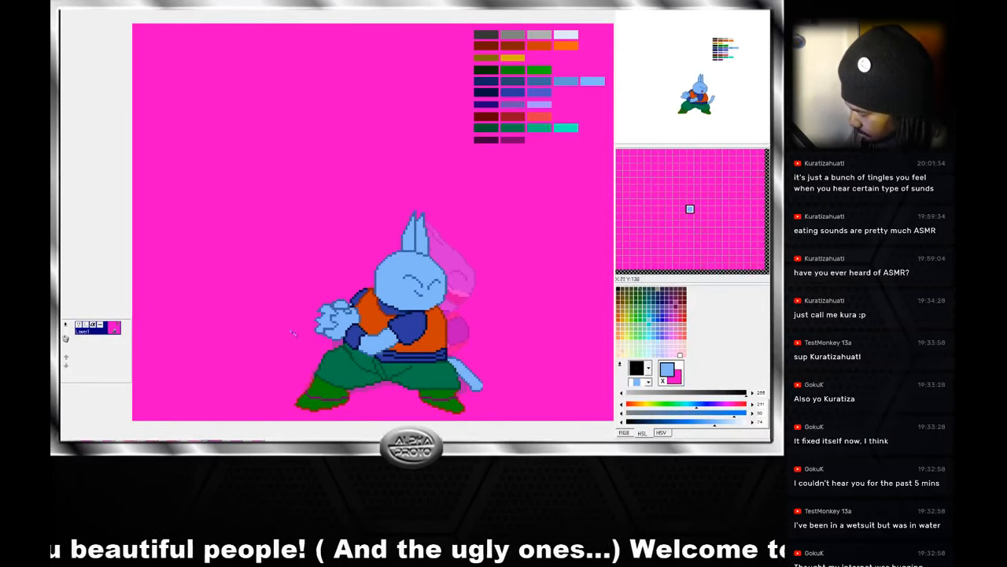
key("Right")
key("Right")
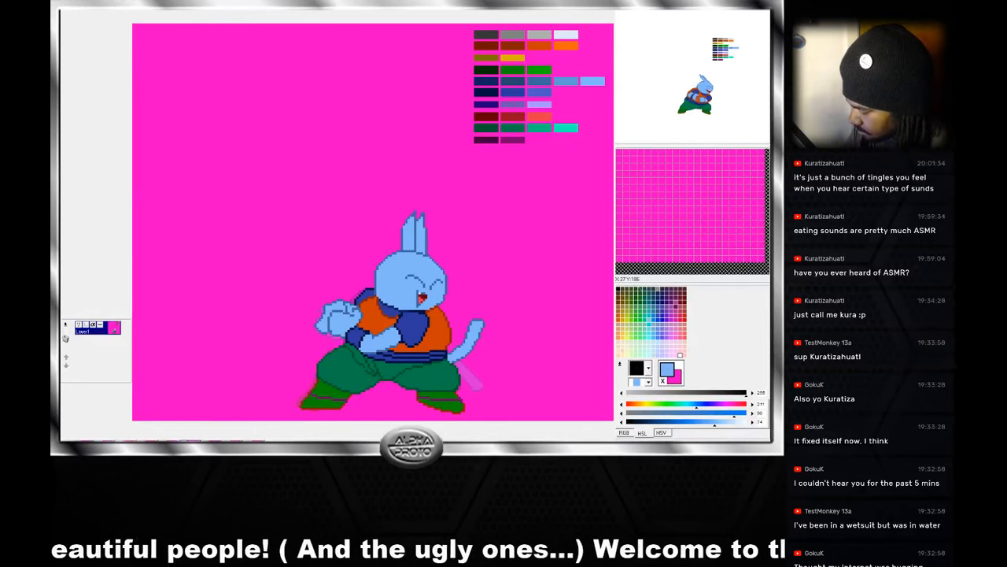
key("Right")
key("Left")
right_click(407, 221)
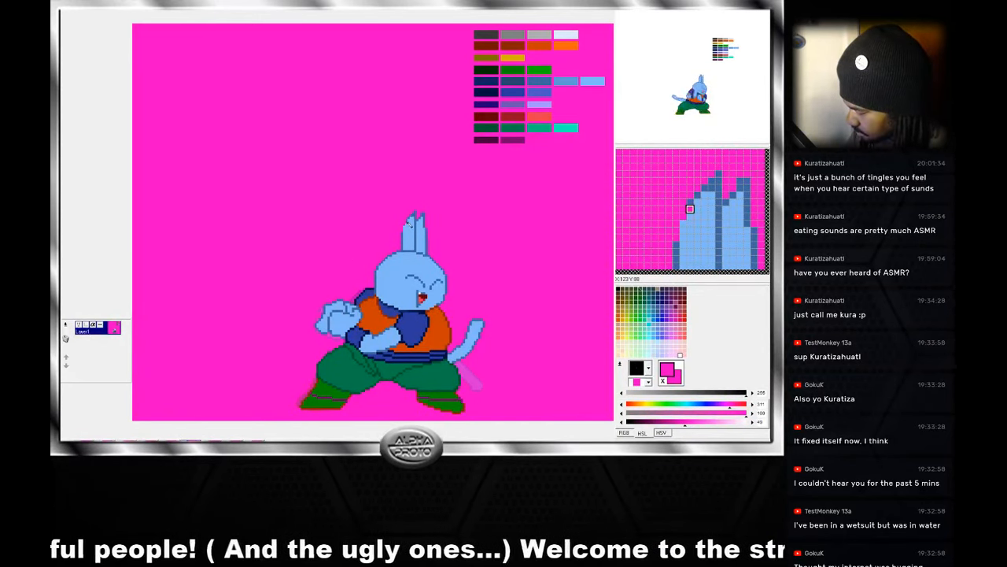
right_click(405, 224)
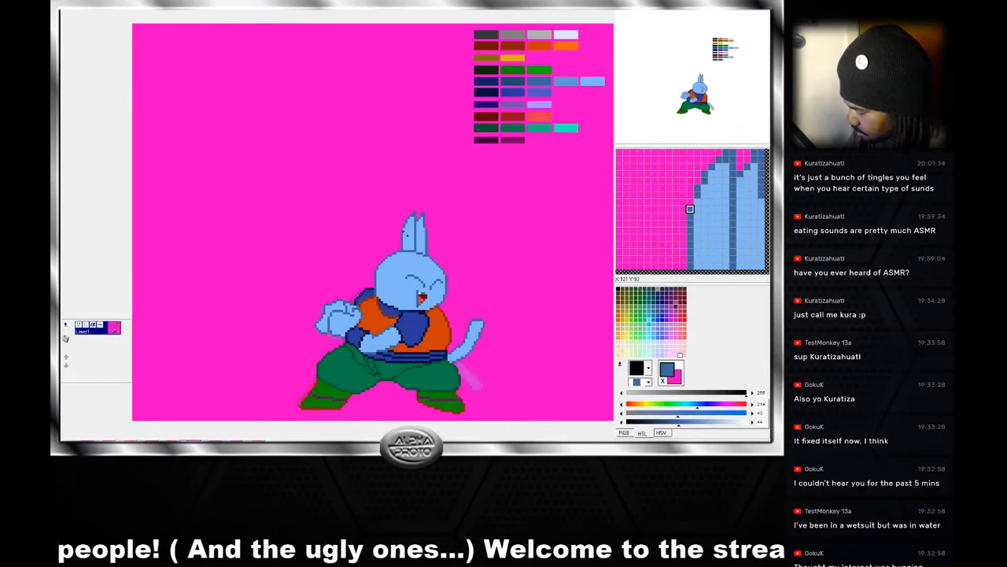
right_click(430, 215)
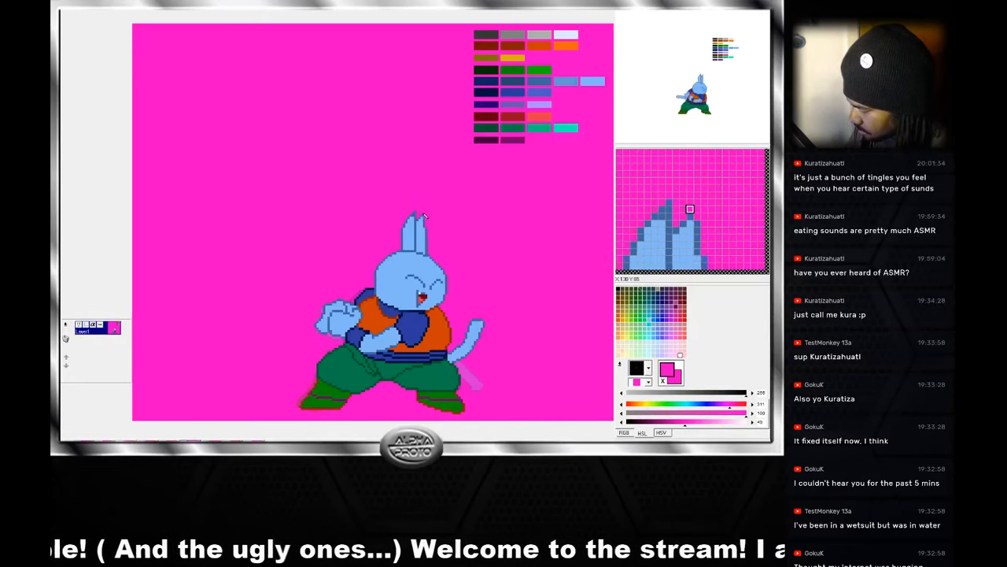
right_click(416, 223)
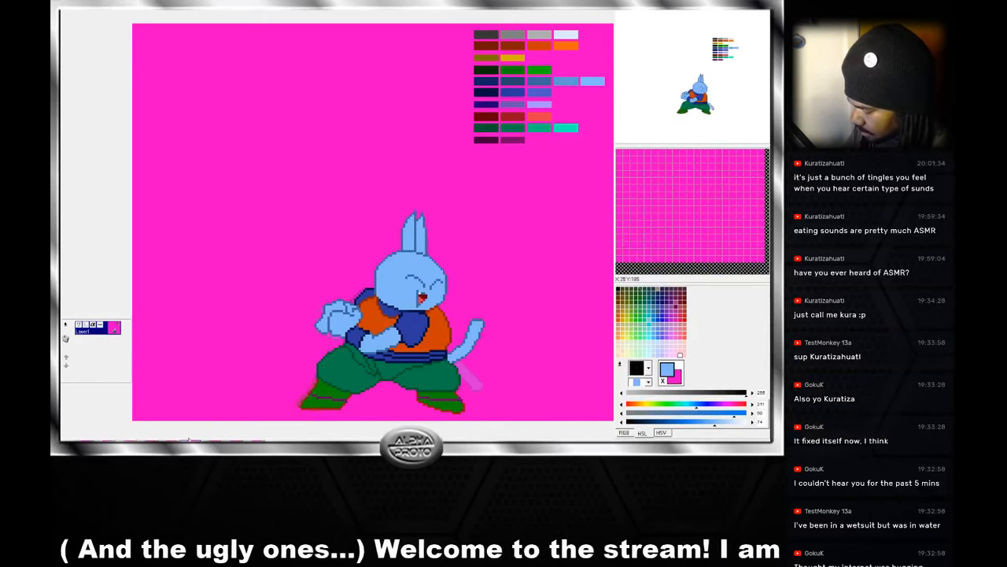
Compare the clasped-hands frames with their neighbours and refine the far ear's tip in the closed-mouth frame with outline blue and magenta.
left_click(158, 441)
left_click(190, 441)
left_click(214, 440)
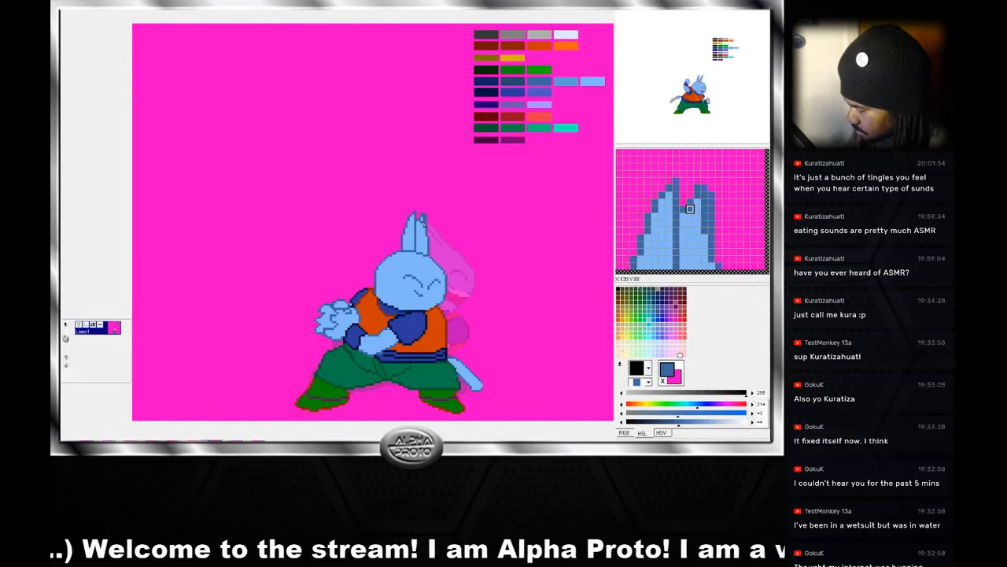
right_click(422, 220)
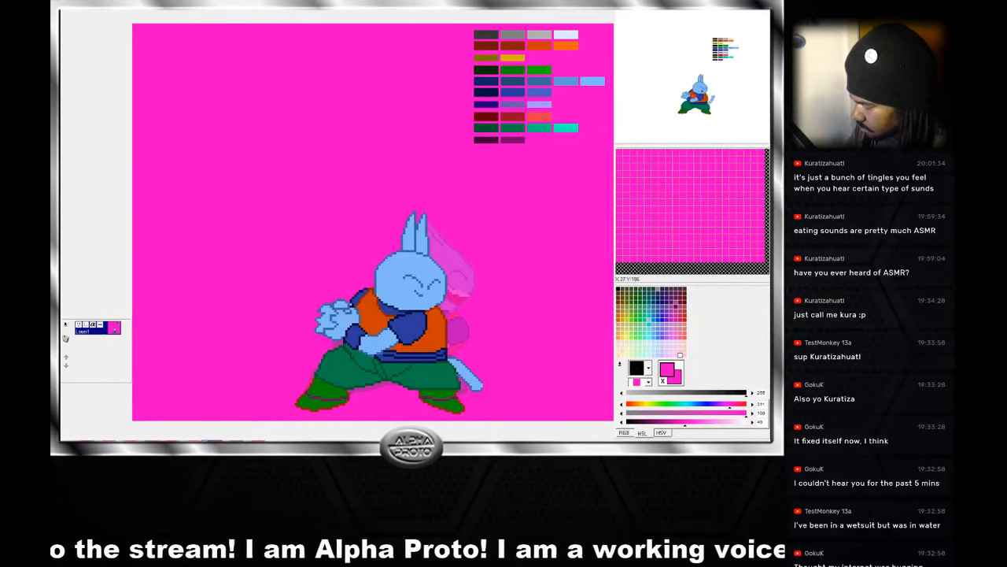
left_click(186, 442)
left_click(210, 442)
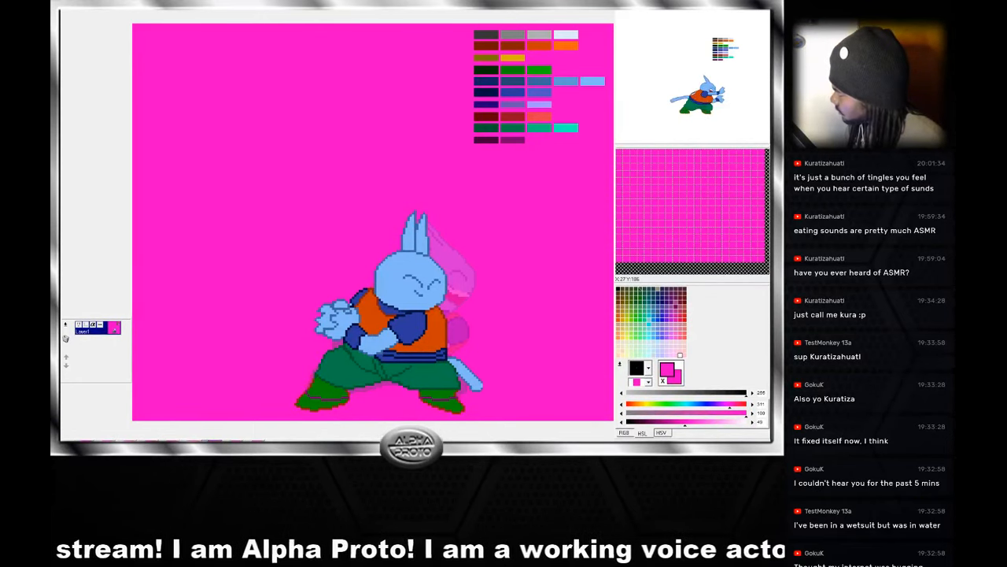
right_click(424, 218)
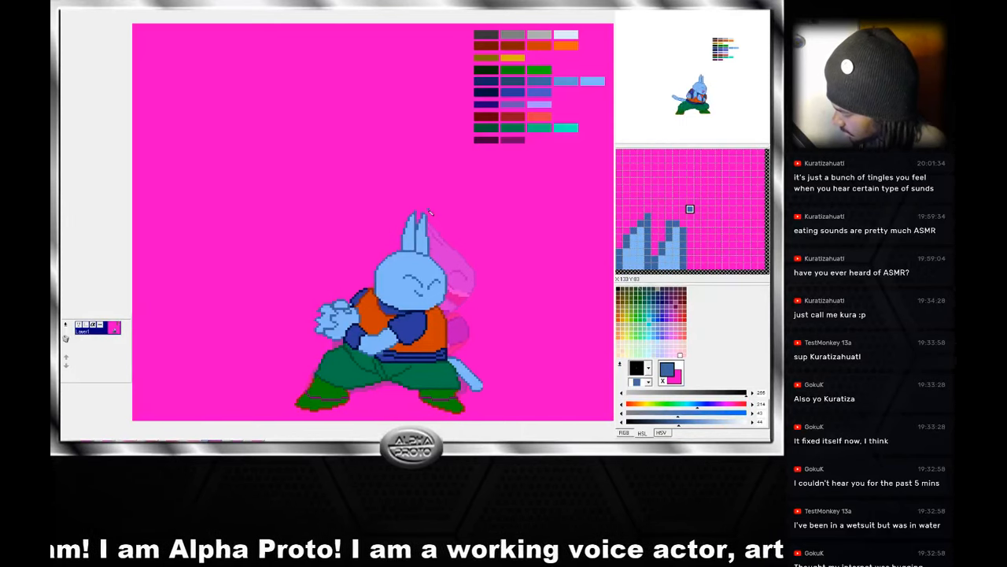
Trim the far ear's tip in the open-mouthed clasped-hands frame with background magenta and check it against the folded-arms frame.
left_click(195, 446)
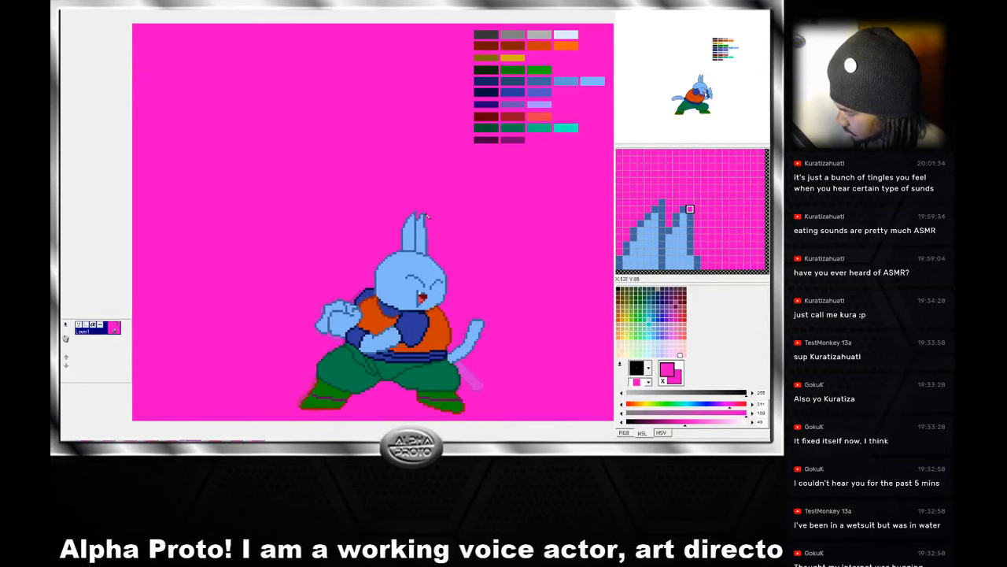
right_click(426, 219)
right_click(429, 214)
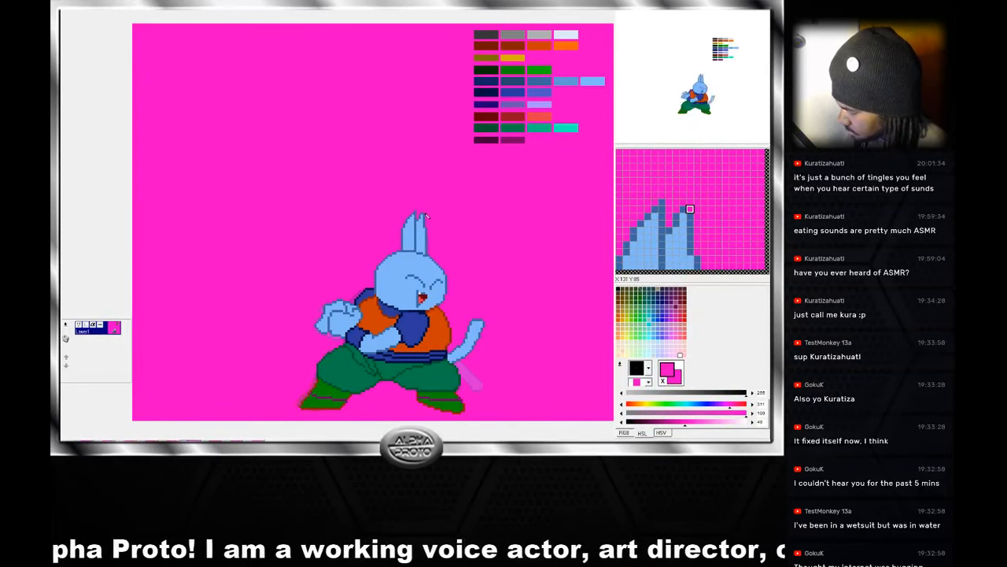
left_click(214, 441)
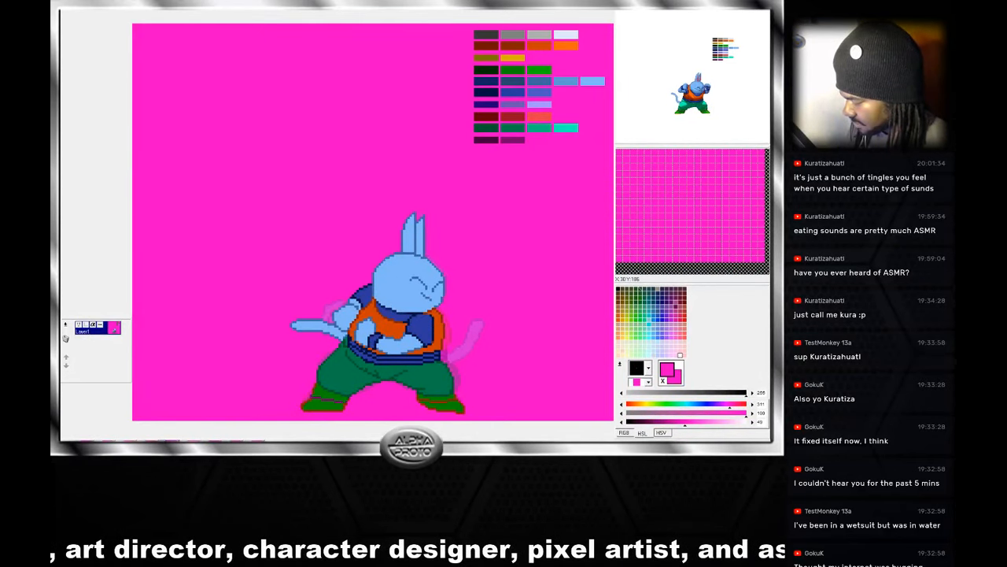
Widen the near ear's base in the closed-mouth and open-mouthed clasped-hands frames using light blue and outline blue.
left_click(202, 446)
right_click(406, 248)
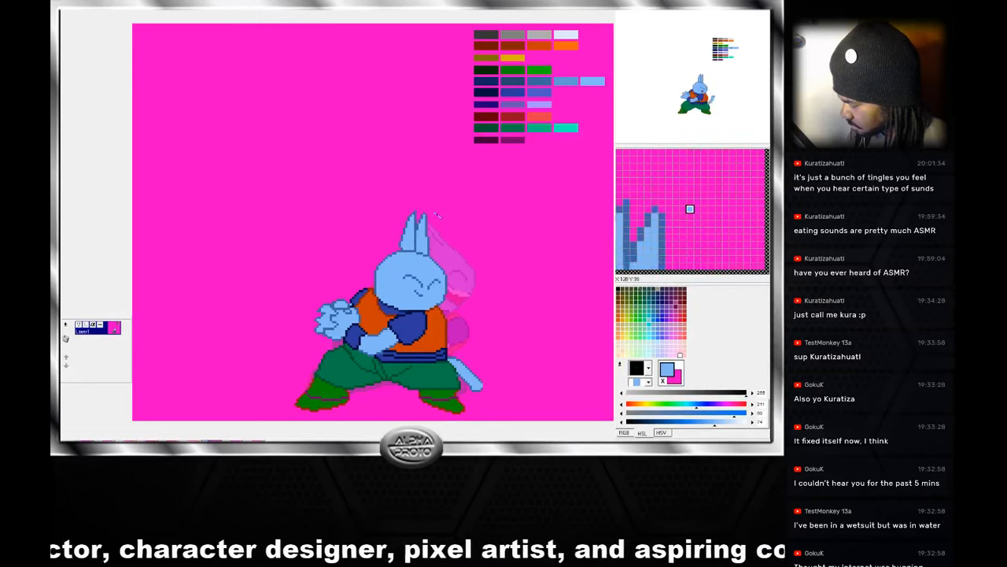
right_click(432, 252)
right_click(435, 292)
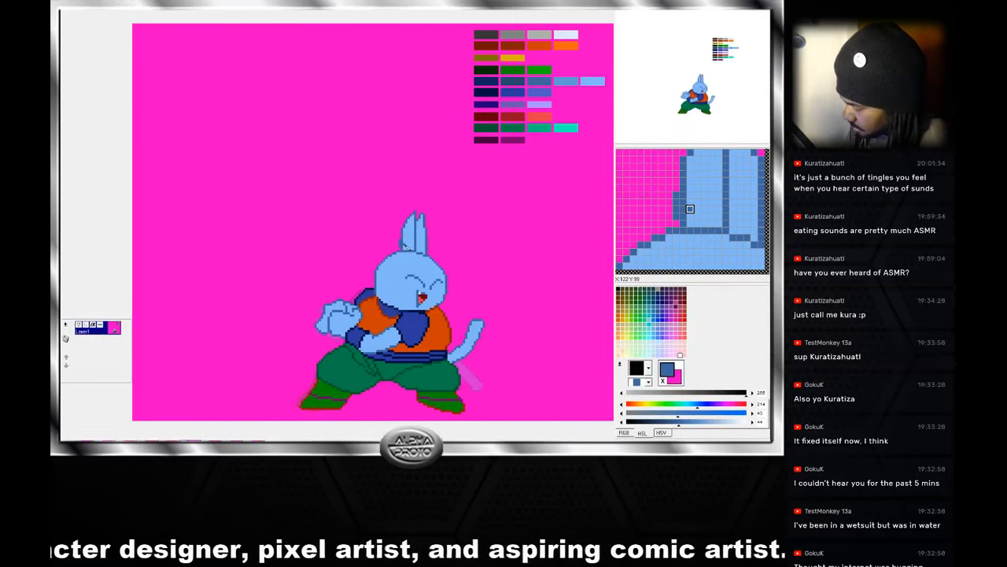
left_click(406, 245)
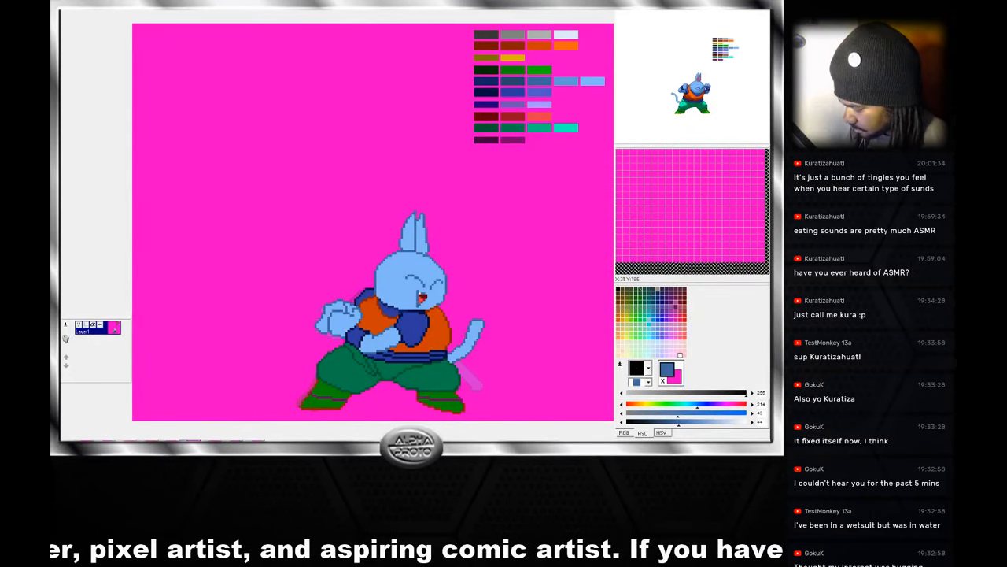
Widen the outer bases of the near and far ears in the folded-arms frame with outline blue and light blue.
left_click(197, 444)
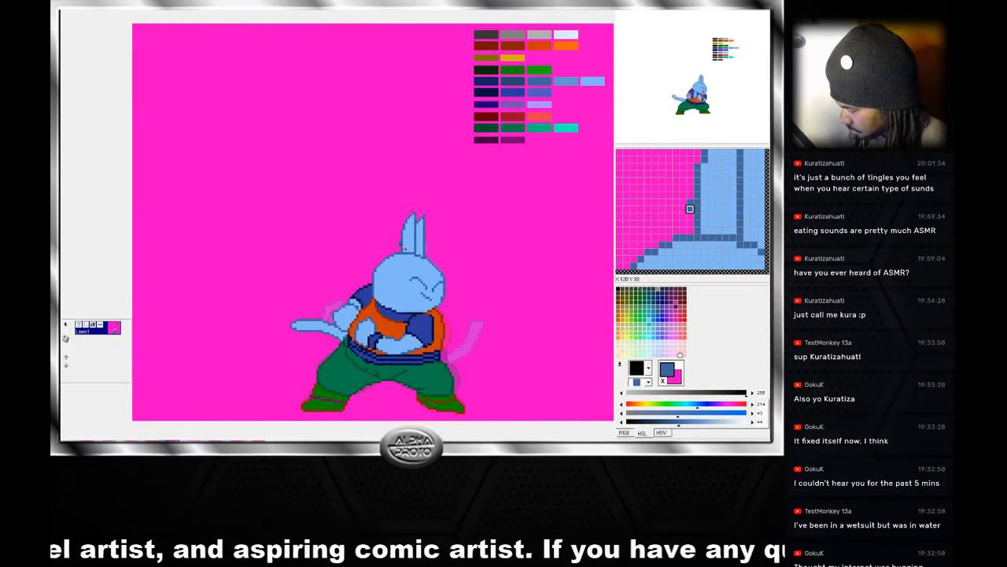
right_click(404, 245)
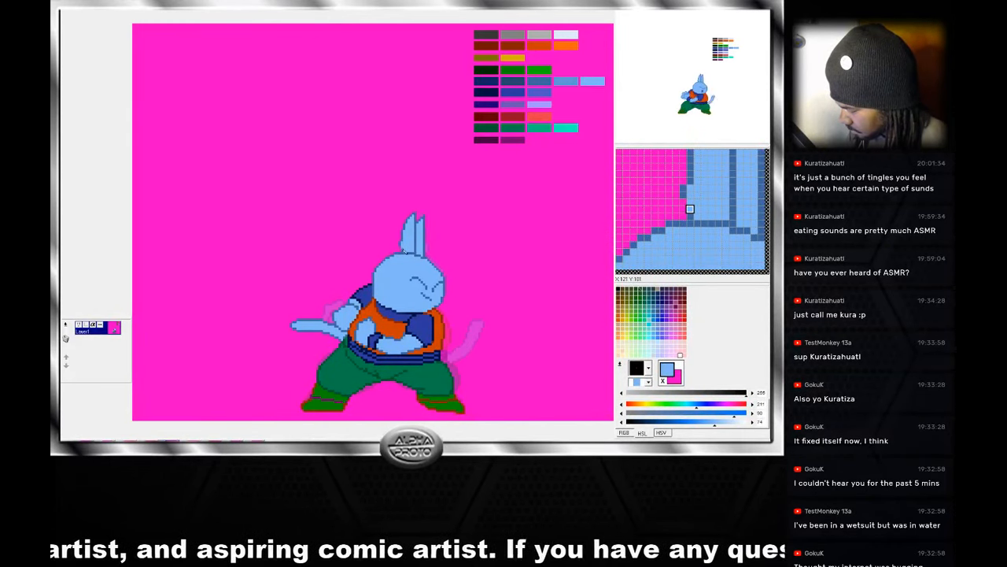
right_click(411, 248)
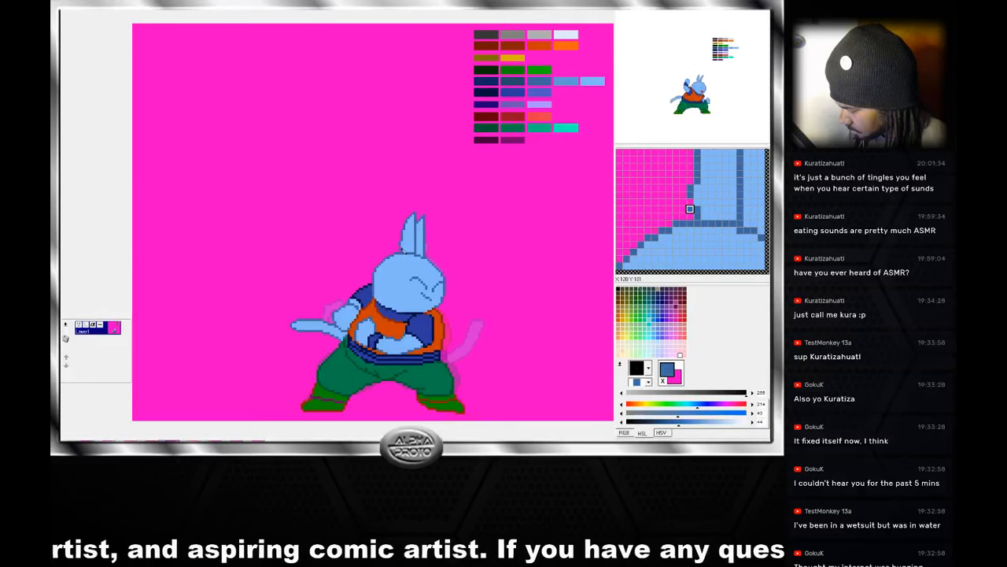
right_click(425, 248)
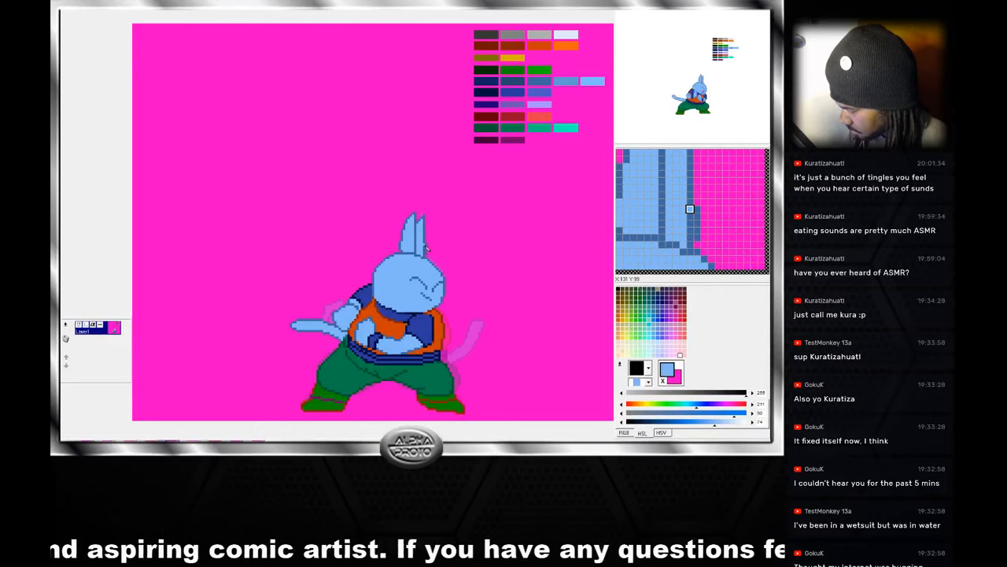
right_click(425, 255)
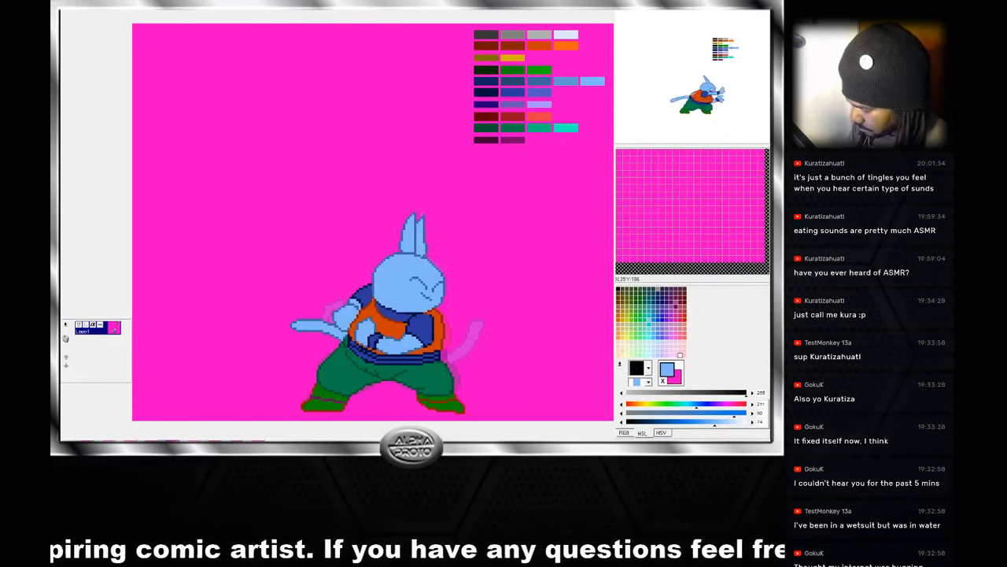
key("Right")
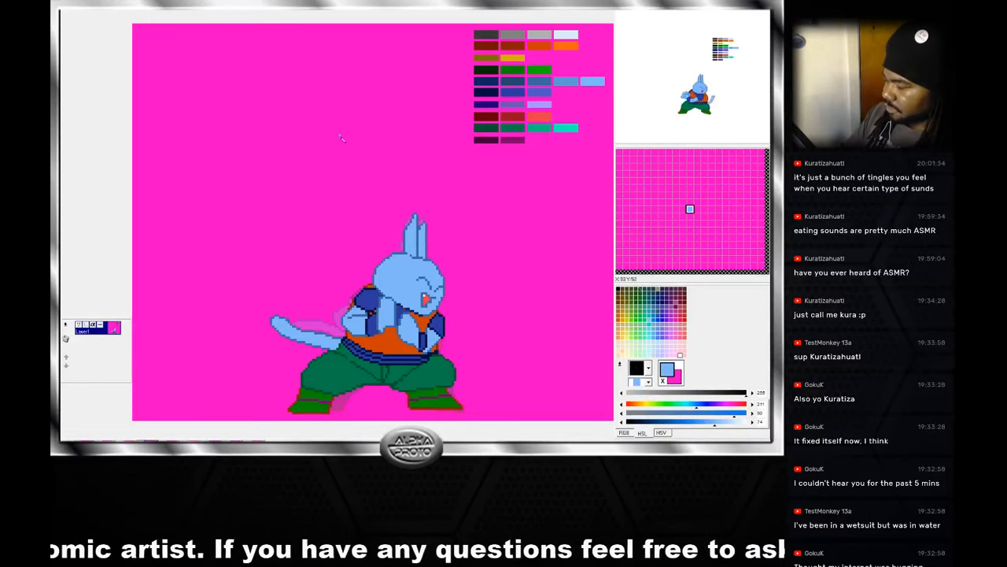
mouse_move(347, 85)
left_mouse_down()
mouse_move(299, 197)
mouse_move(358, 229)
mouse_move(350, 89)
mouse_move(425, 183)
mouse_move(370, 252)
left_mouse_up()
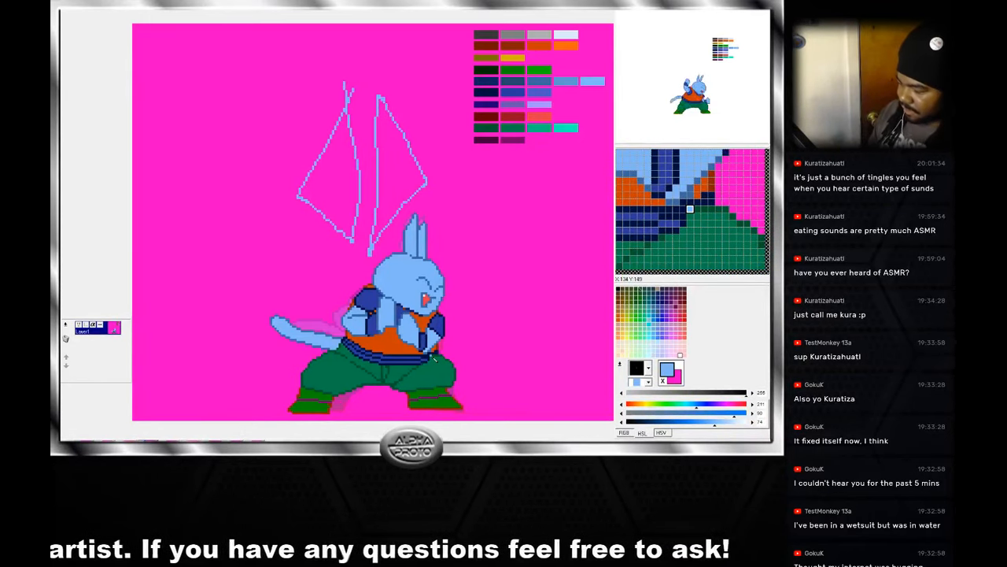
key("ctrl+z")
key("ctrl+z")
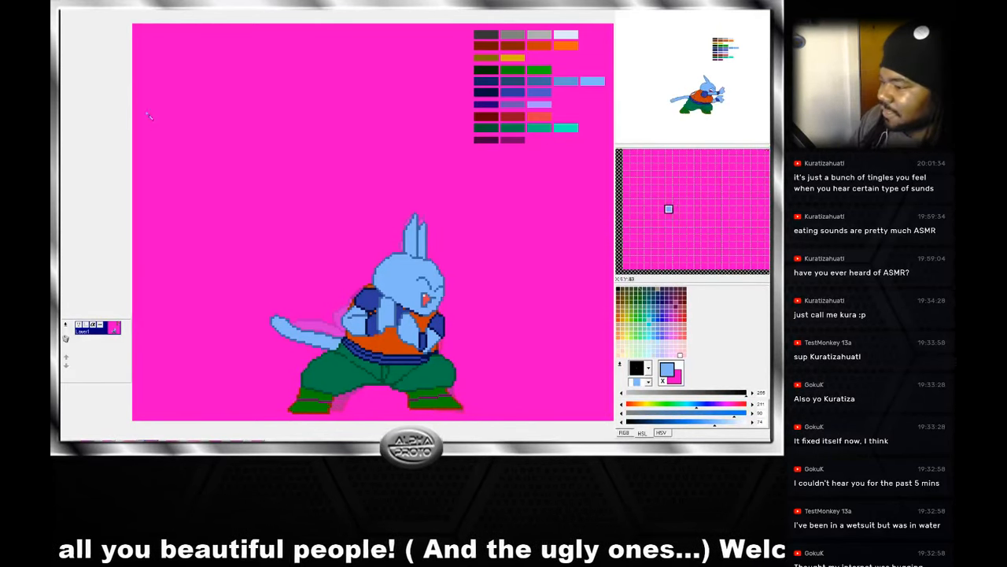
Flip between the opening, raised-fist and covered-face frames to compare how the ears move.
left_click(70, 3)
left_click(111, 33)
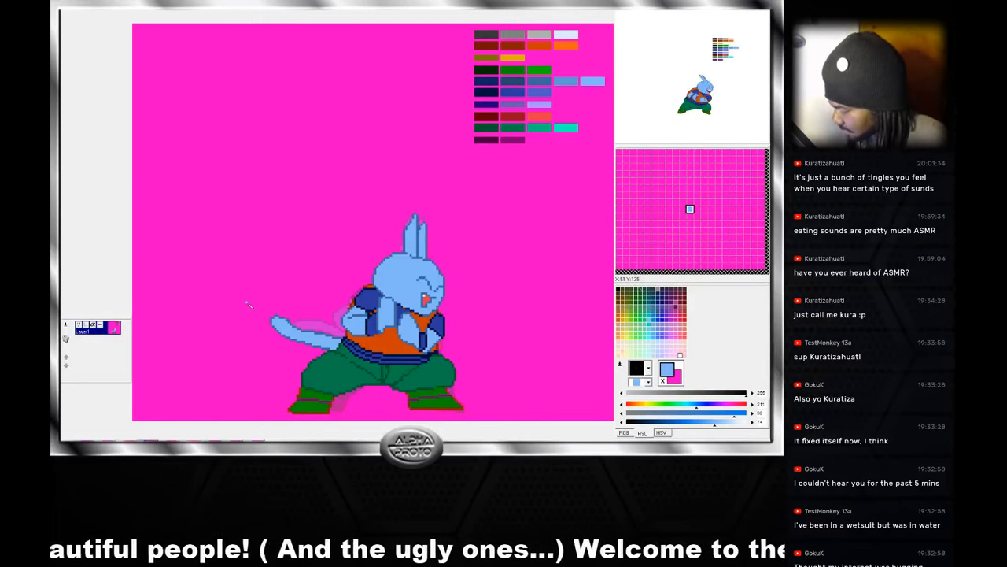
left_click(137, 442)
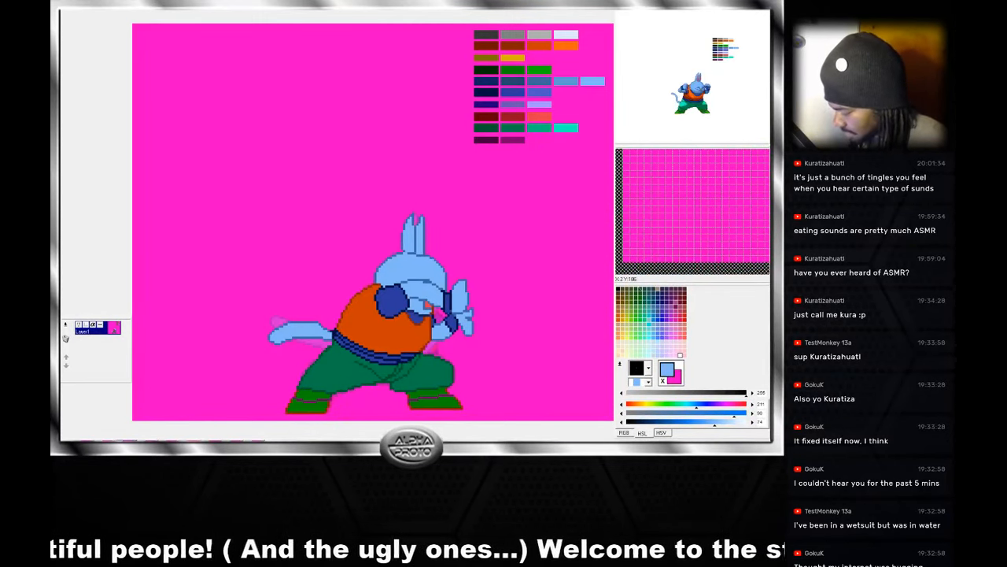
left_click(153, 441)
left_click(132, 441)
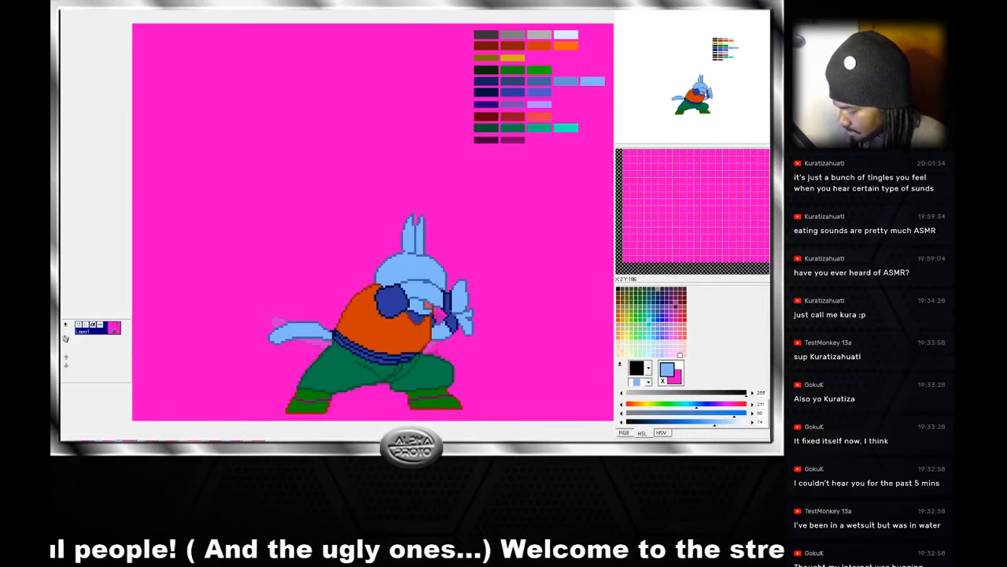
left_click(140, 441)
left_click(98, 441)
left_click(140, 441)
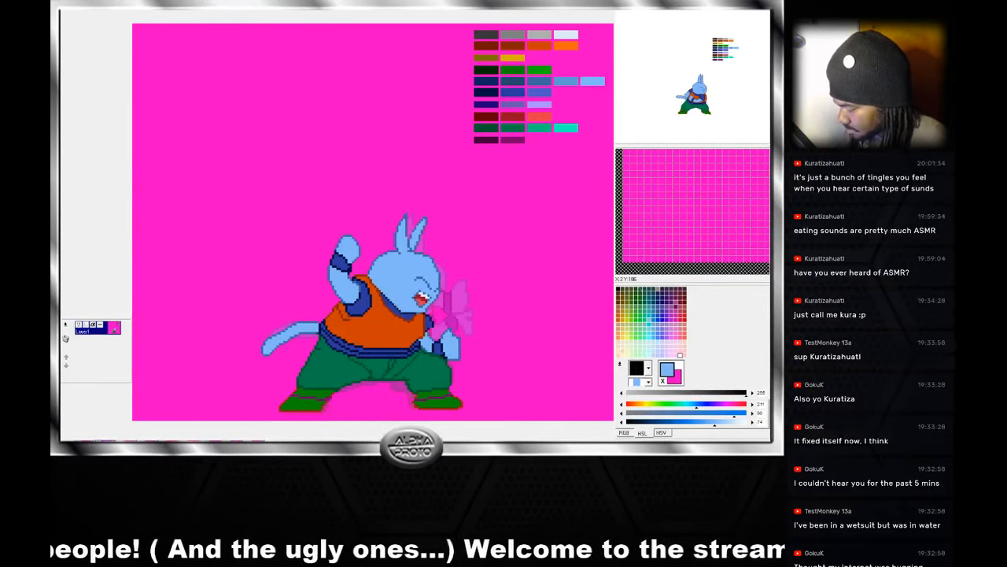
left_click(98, 442)
left_click(141, 441)
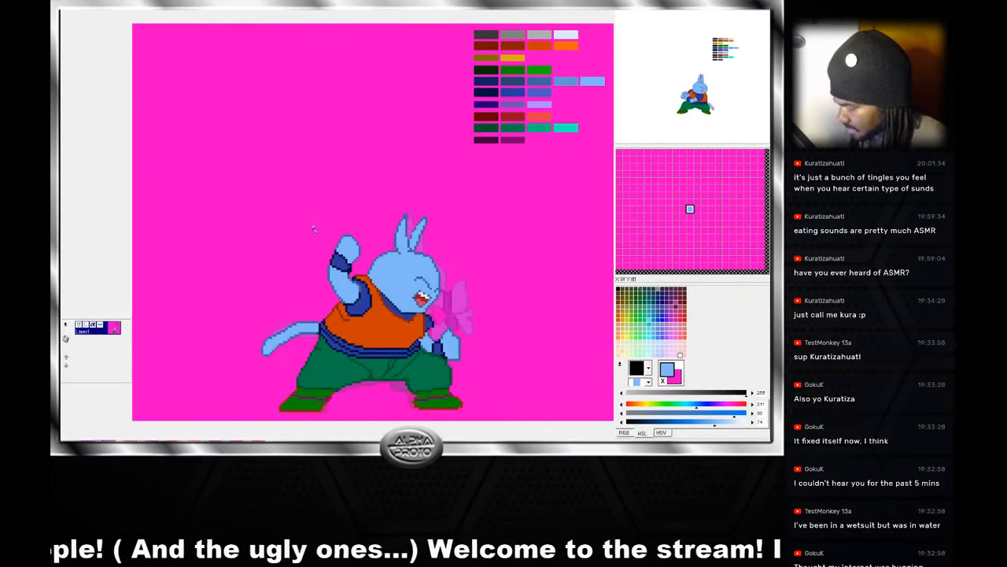
Reshape the near ear's tip and inner edge in the raised-fist frame with light blue and background magenta.
right_click(407, 219)
left_click_drag(407, 215, 410, 237)
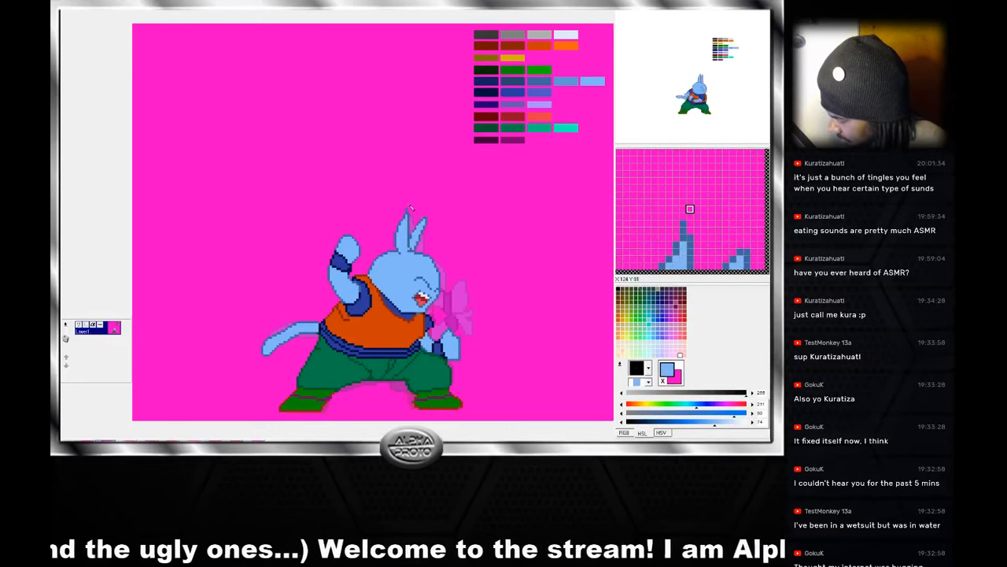
right_click(408, 214)
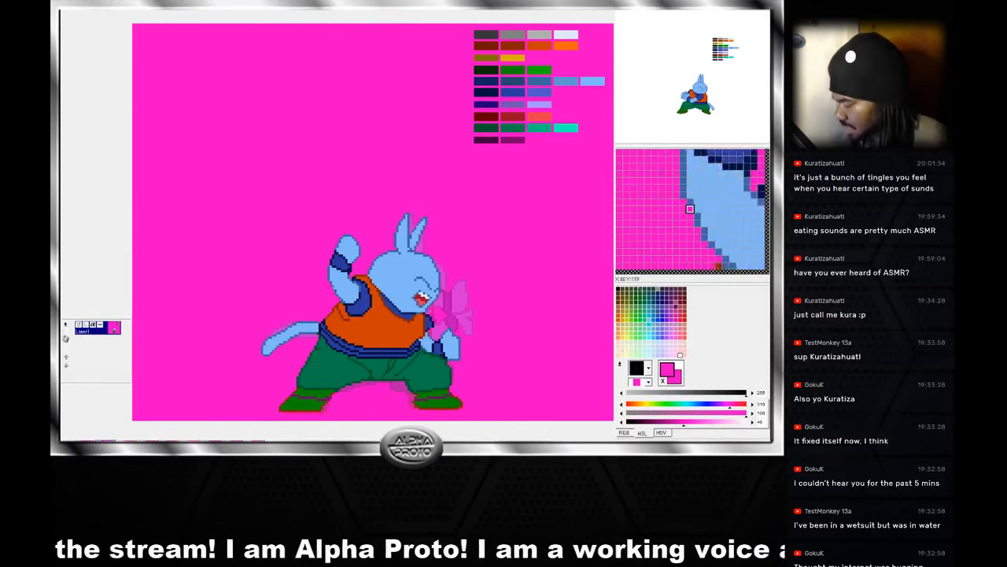
Refine the head outline between the ears and along the forehead in the raised-fist frame with outline blue and magenta.
left_click(411, 248)
right_click(413, 254)
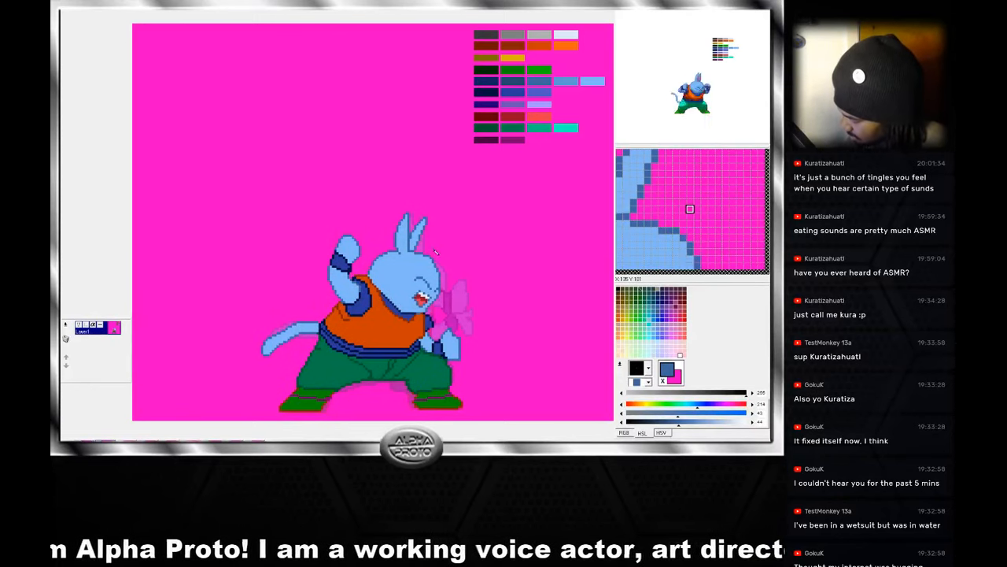
right_click(434, 250)
left_click_drag(426, 256, 434, 261)
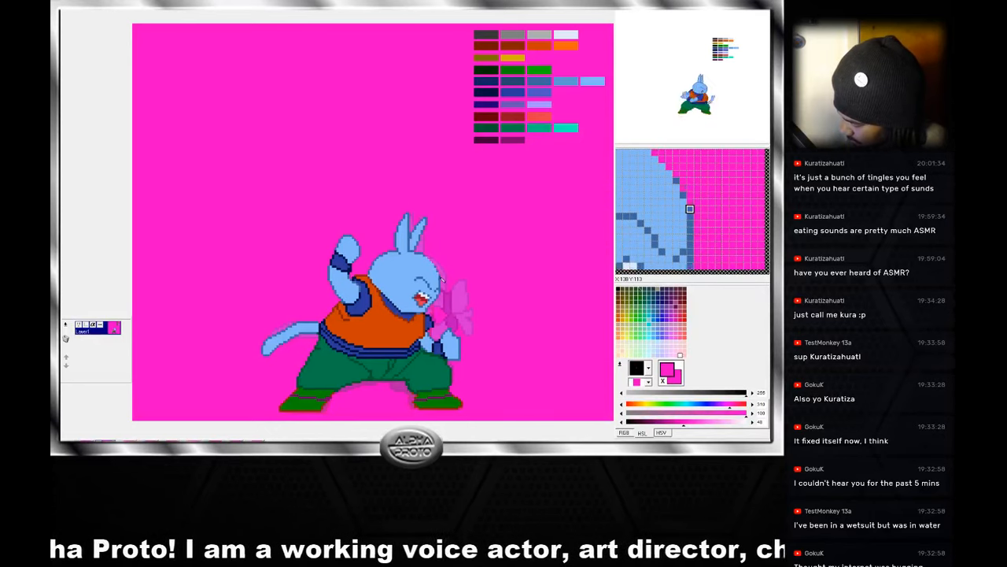
right_click(432, 262)
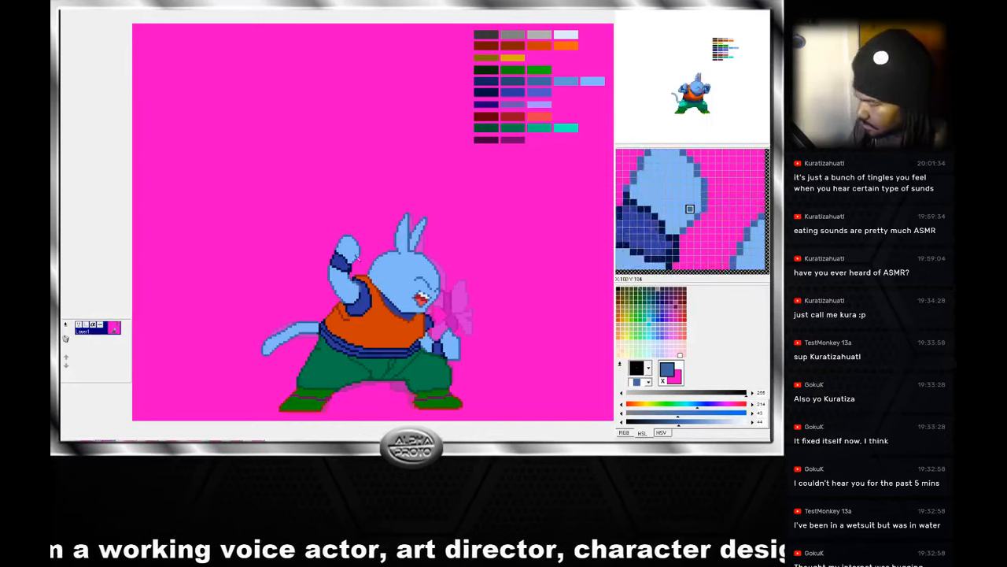
Compare the raised-fist frame with the shaded opening frame and stretch its selected ears slightly taller.
left_click(106, 14)
left_click(115, 60)
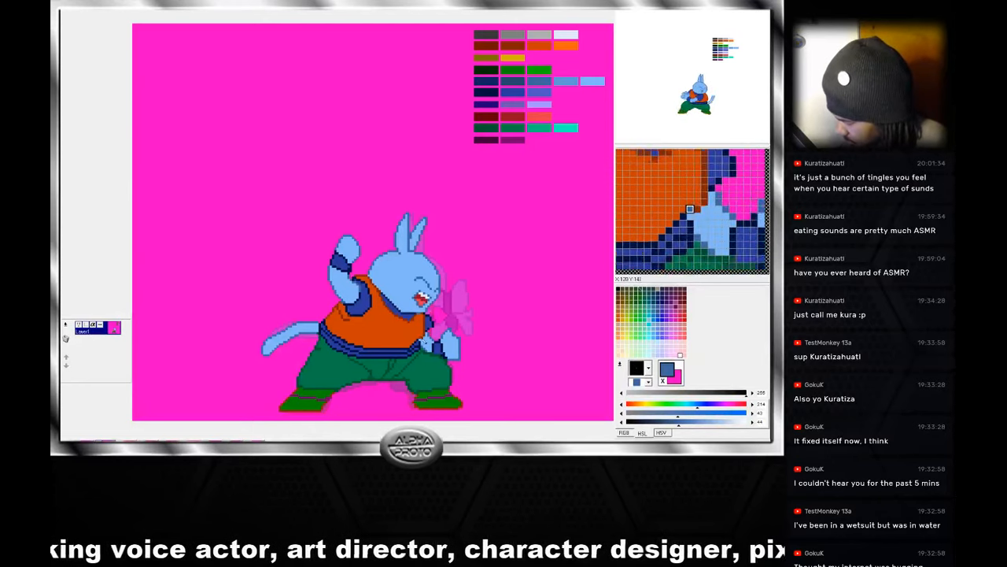
left_click(94, 445)
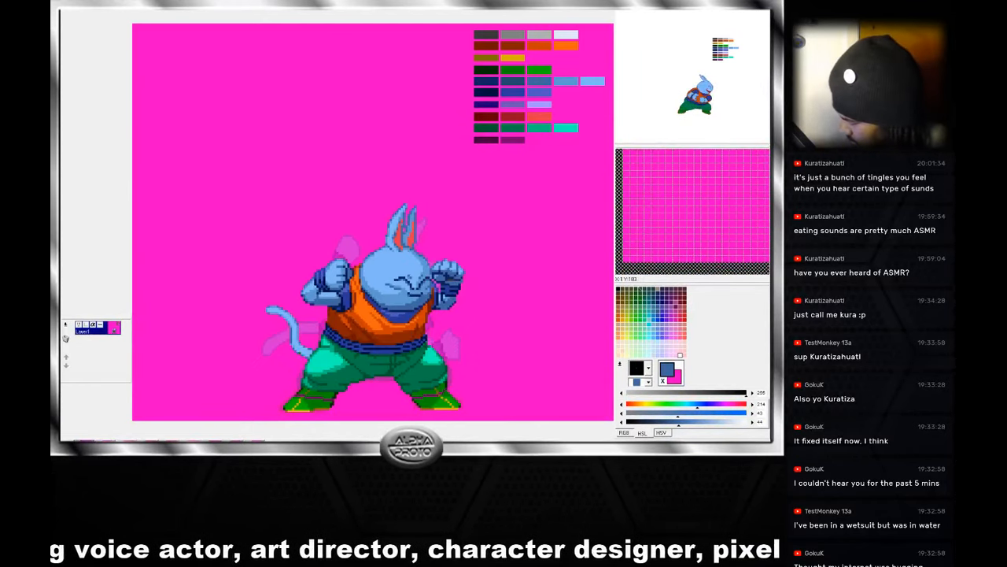
left_click(141, 445)
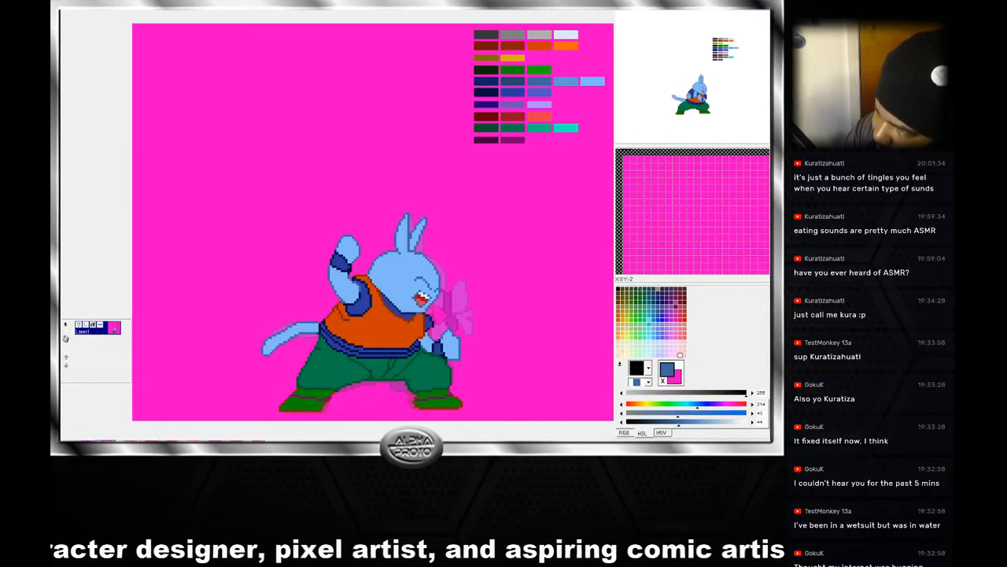
left_click(72, 5)
left_click(92, 35)
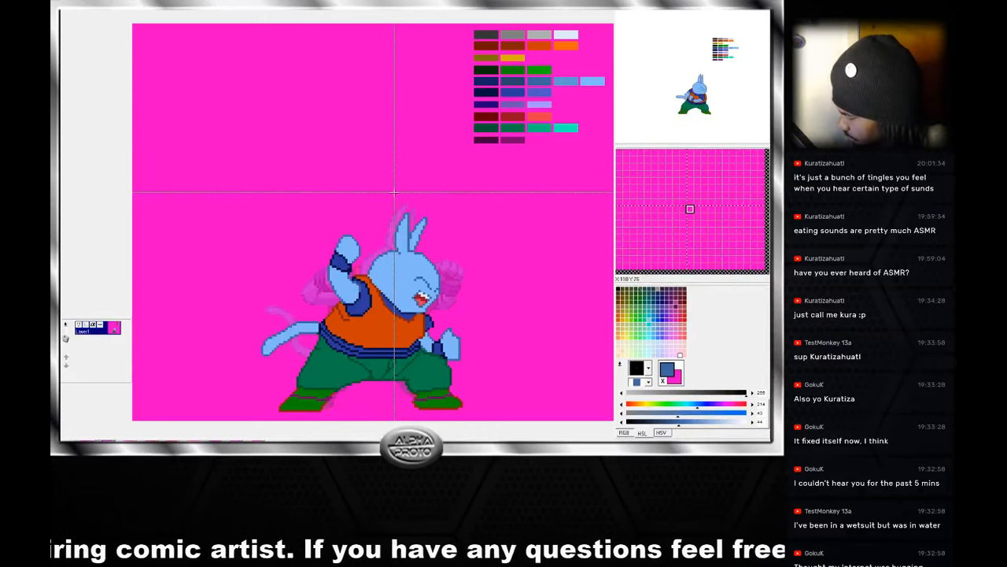
left_click_drag(445, 246, 445, 247)
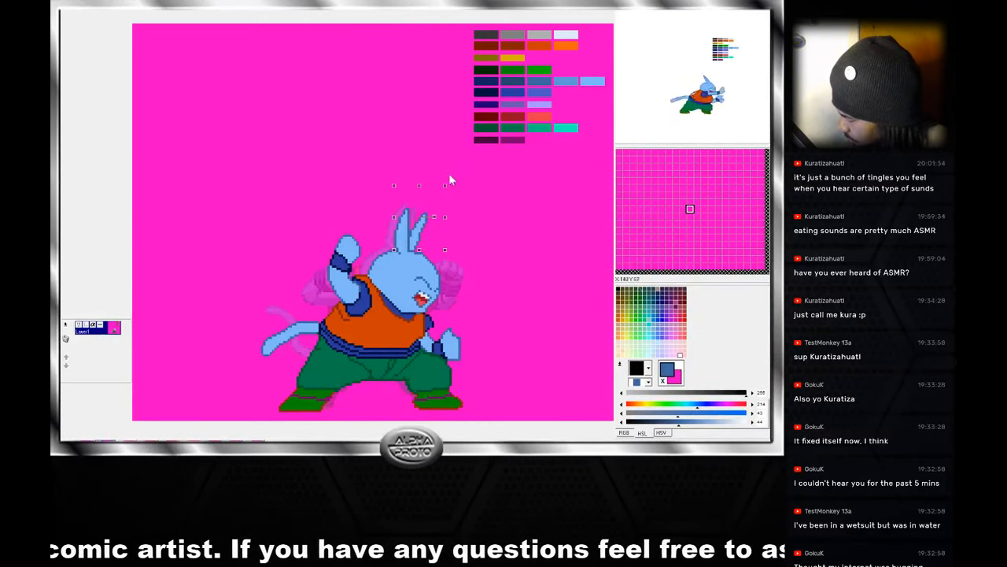
left_click(452, 179)
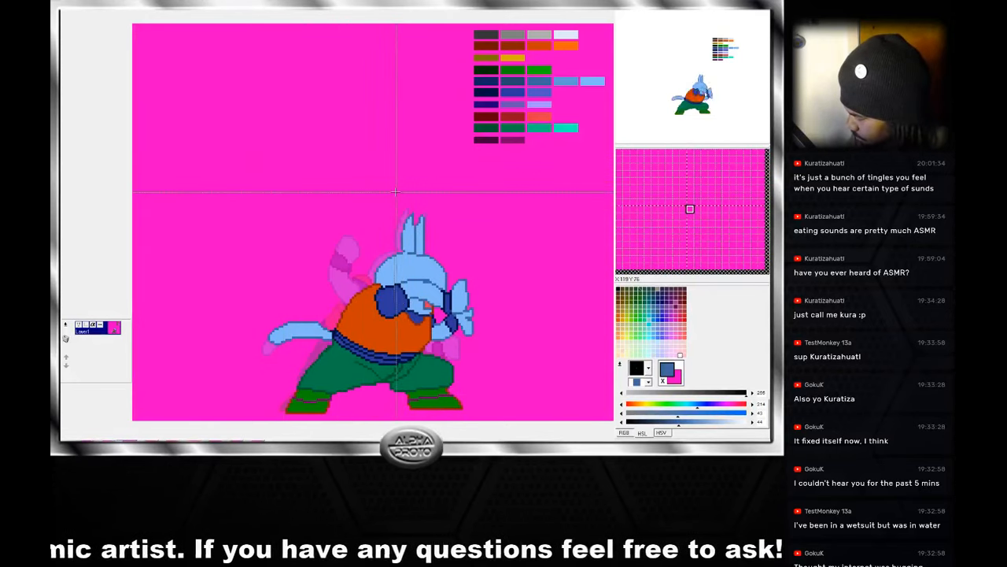
Select both ears in the covered-face frame and stretch them slightly taller.
left_click_drag(395, 191, 441, 252)
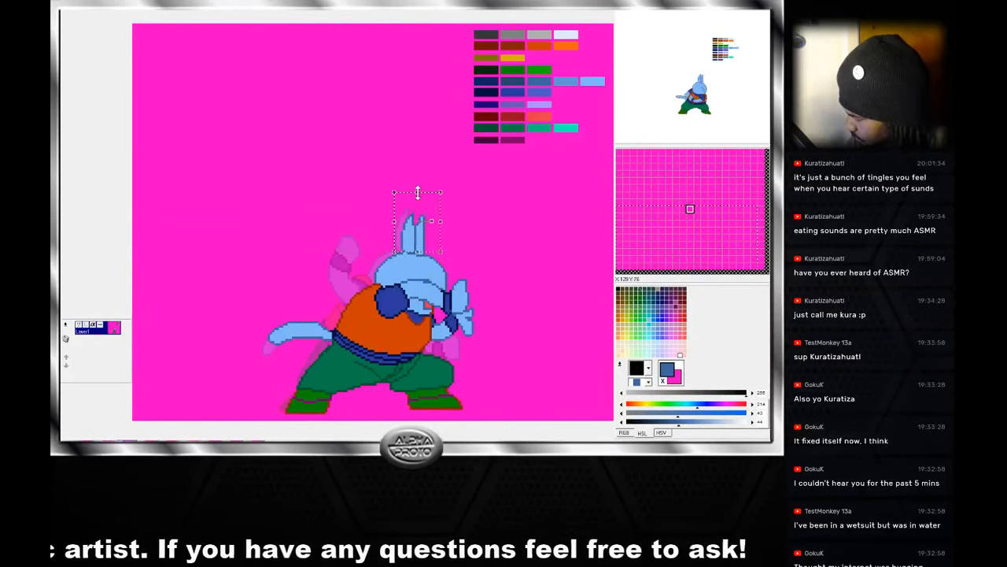
left_click_drag(418, 187, 418, 186)
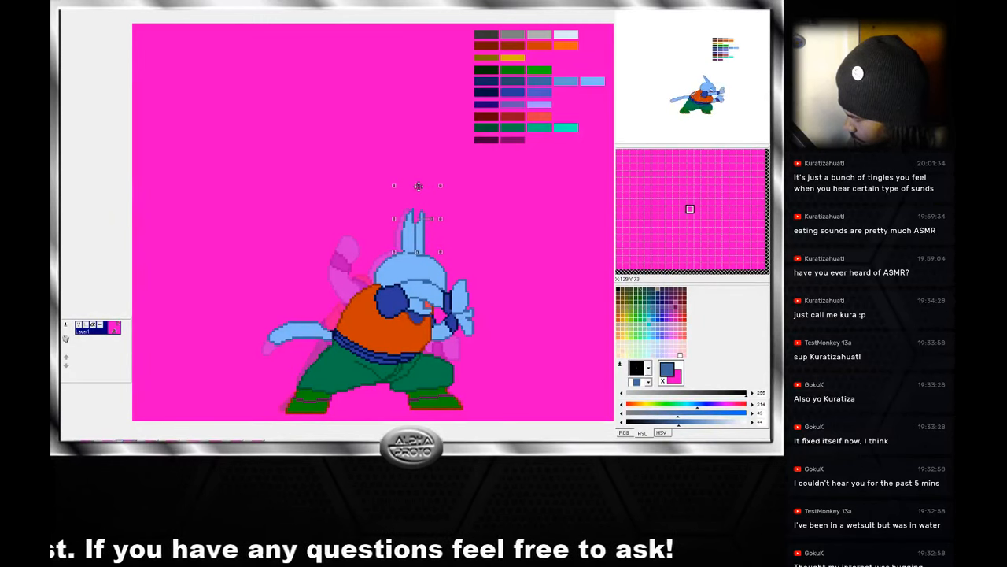
left_click_drag(419, 186, 417, 188)
right_click(418, 192)
Compare the two frames after the covered-face pose and stretch the ears slightly taller in the open-mouthed one with raised forearms.
left_click(156, 442)
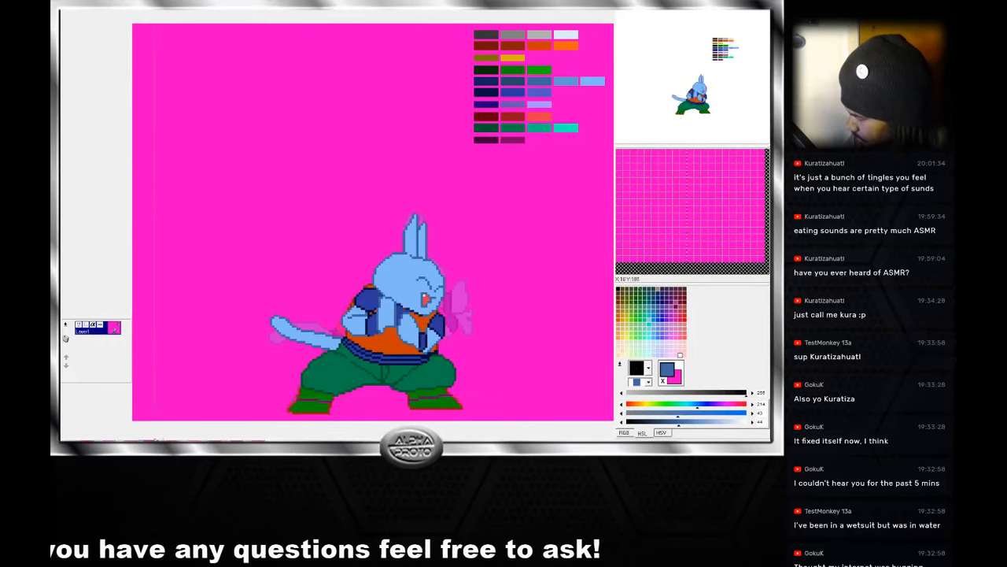
left_click(179, 441)
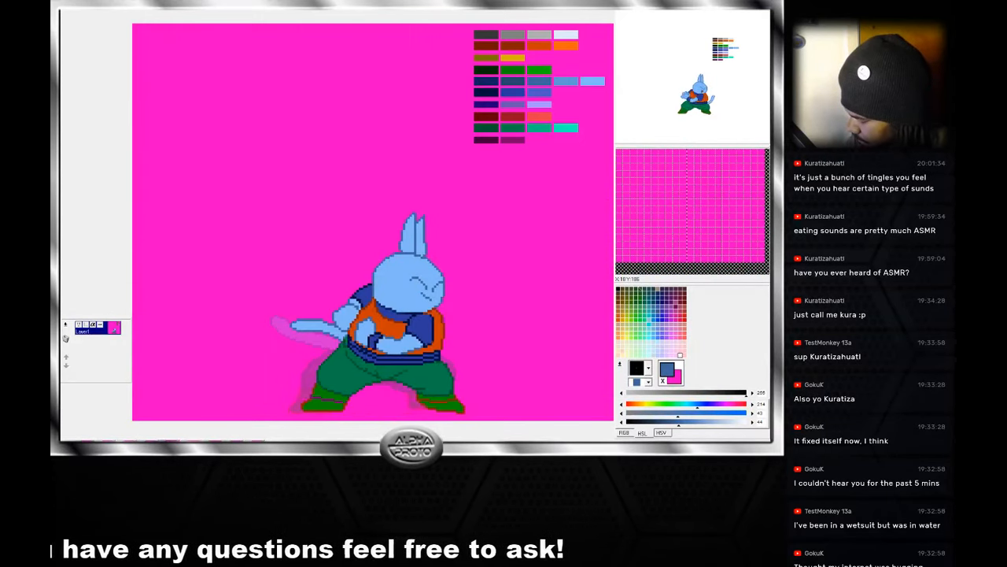
left_click(153, 441)
left_click(175, 441)
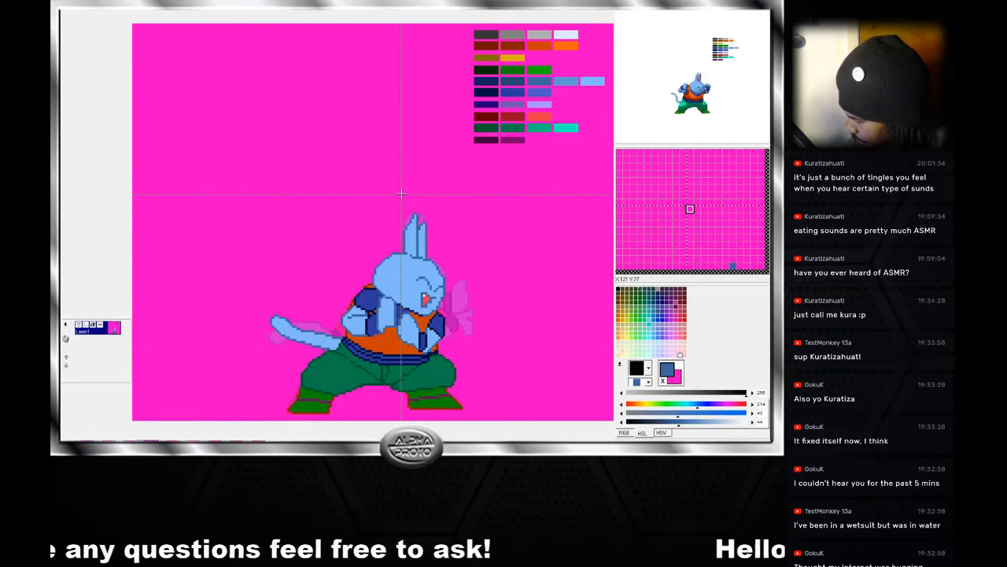
left_click_drag(401, 194, 440, 248)
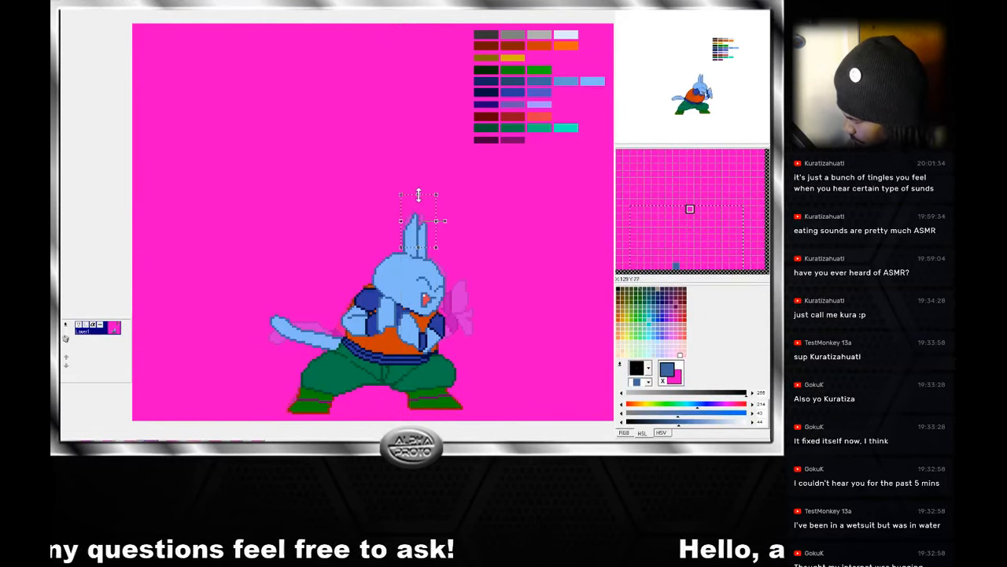
left_click(417, 192)
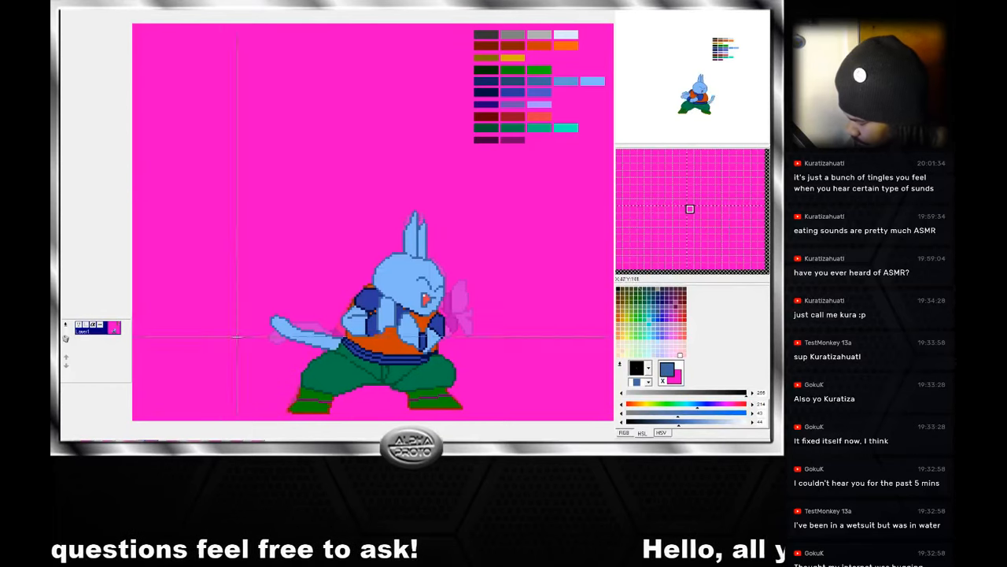
Stretch the selected ears slightly taller in the closed-mouth frame with the arms held at the waist.
key("Right")
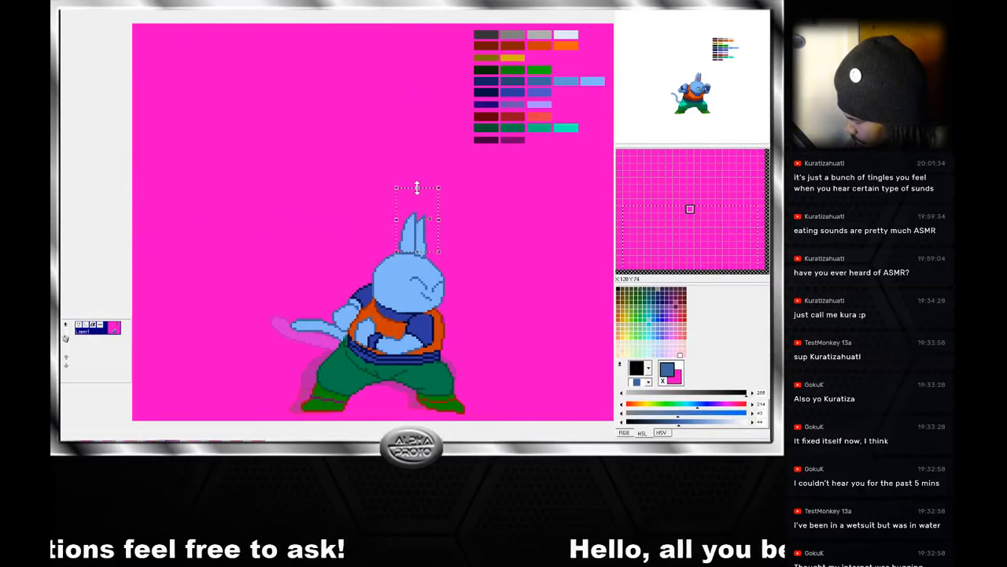
left_click_drag(417, 188, 417, 186)
key("ctrl+d")
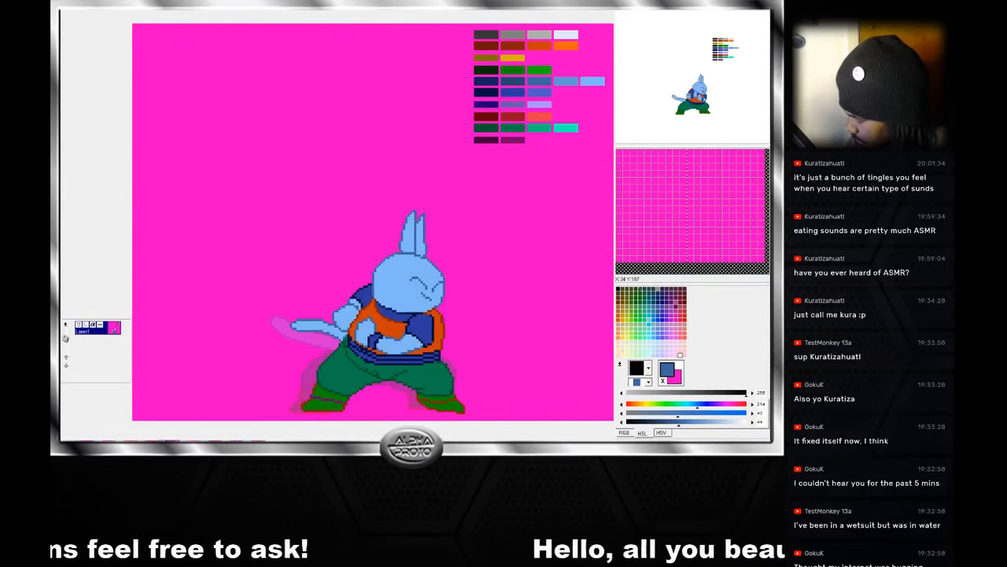
Flip between the cupped-hands, forward-leaning laugh and lunging frames to compare their ears, heads and mouths.
left_click(211, 443)
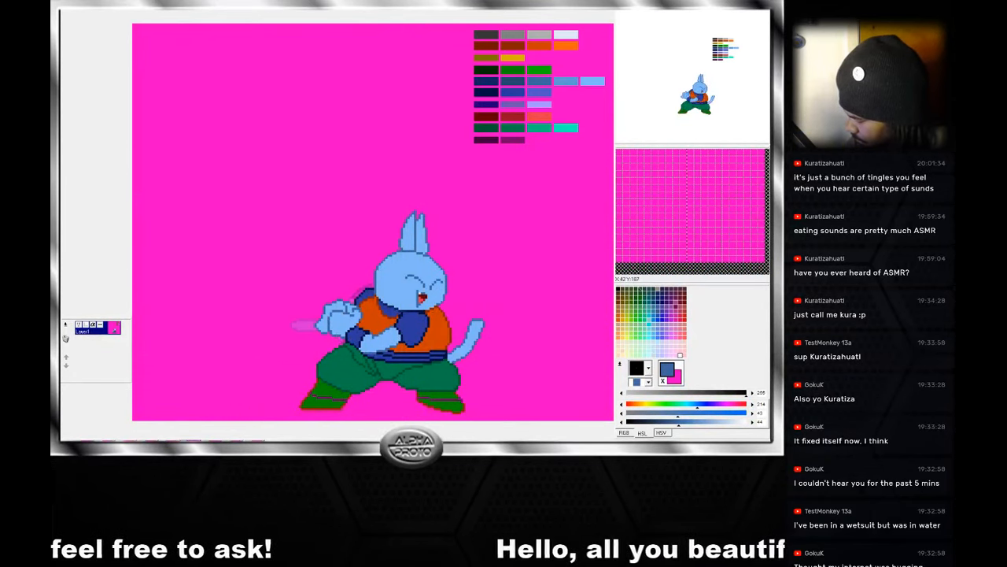
left_click(217, 441)
left_click(232, 441)
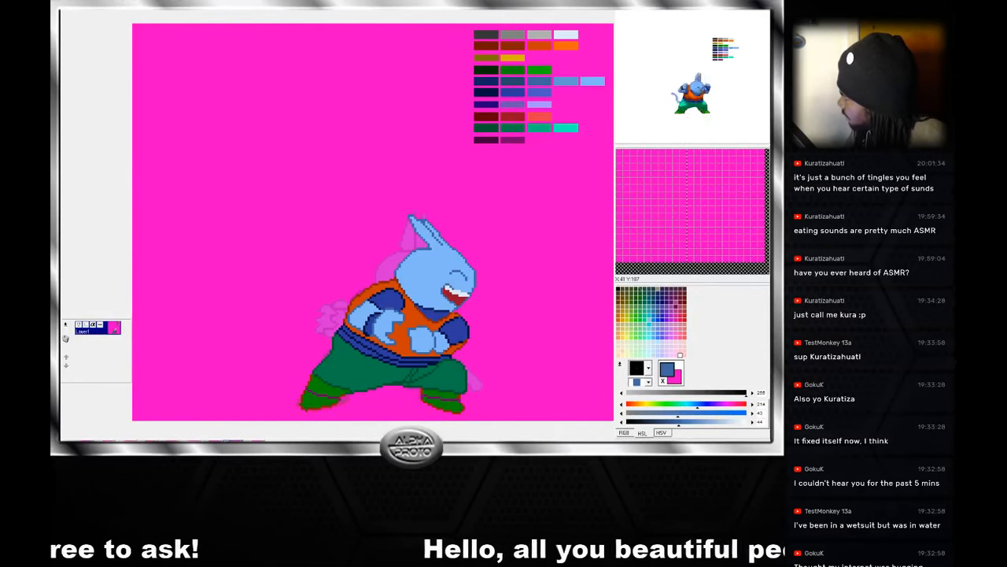
left_click(212, 441)
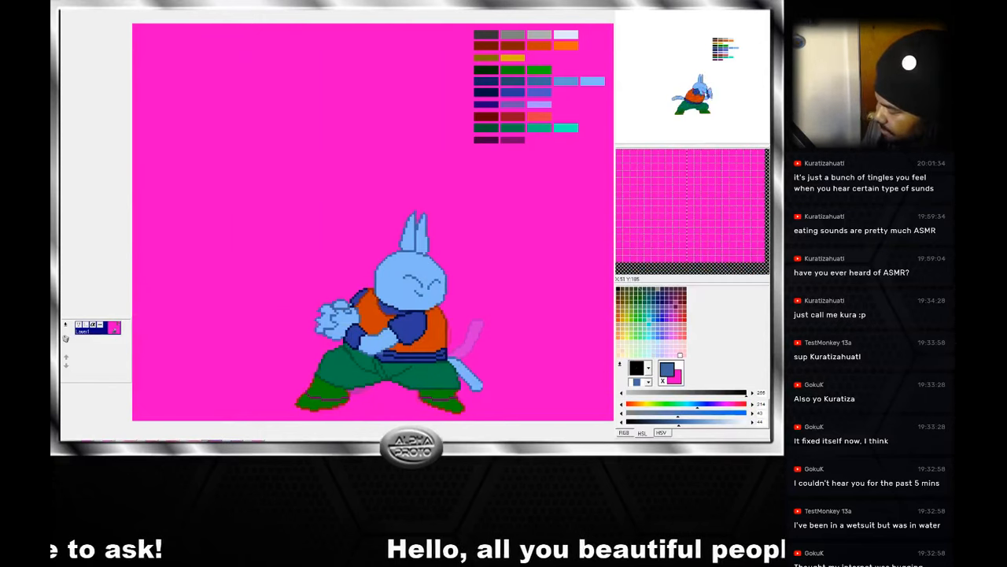
left_click(232, 442)
left_click(258, 443)
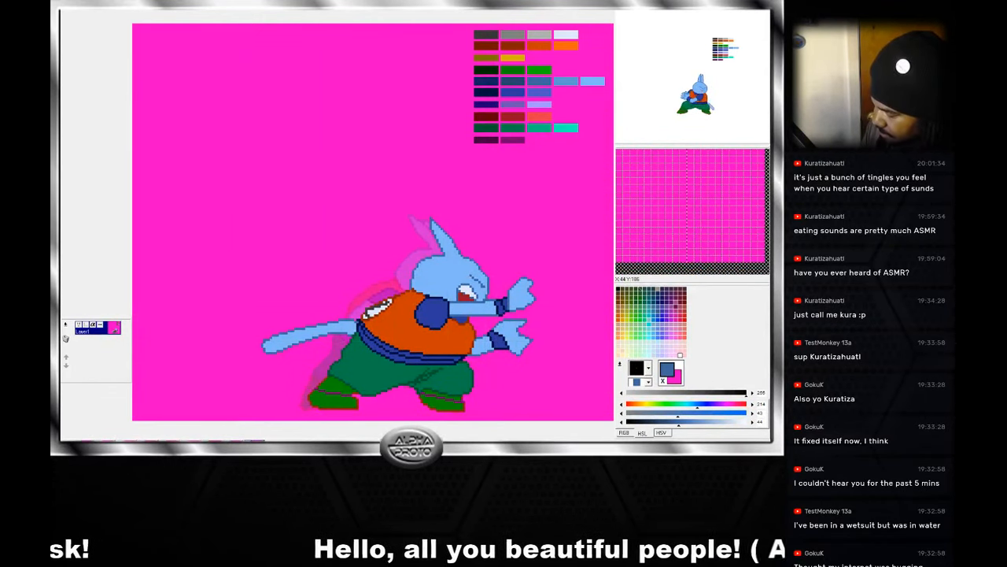
left_click(212, 442)
left_click(231, 441)
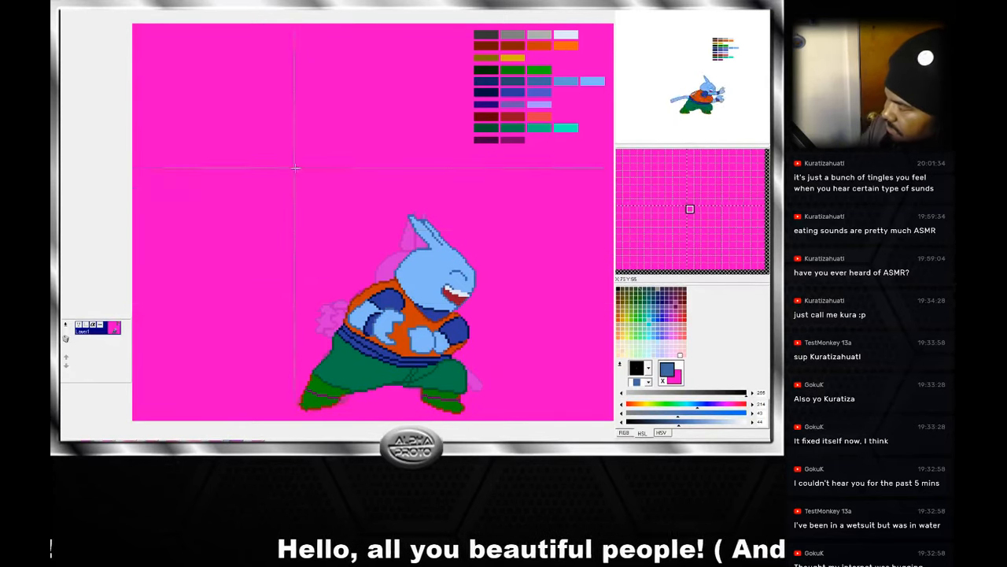
left_click(250, 442)
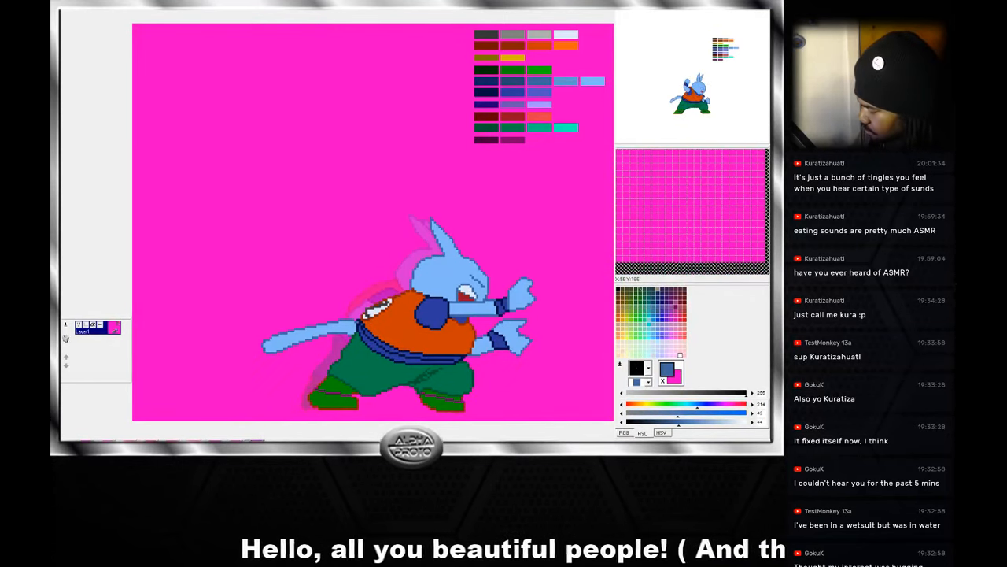
Paste the copied open-mouthed face onto the head in the forward-leaning frame, aligned with the muzzle edge.
left_click(231, 442)
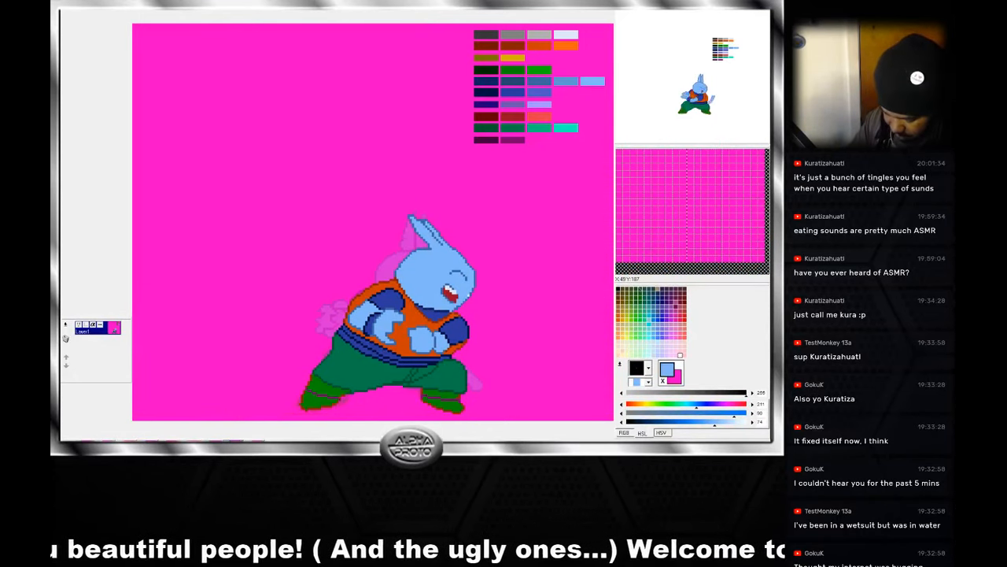
key("ctrl+v")
left_click_drag(438, 280, 467, 271)
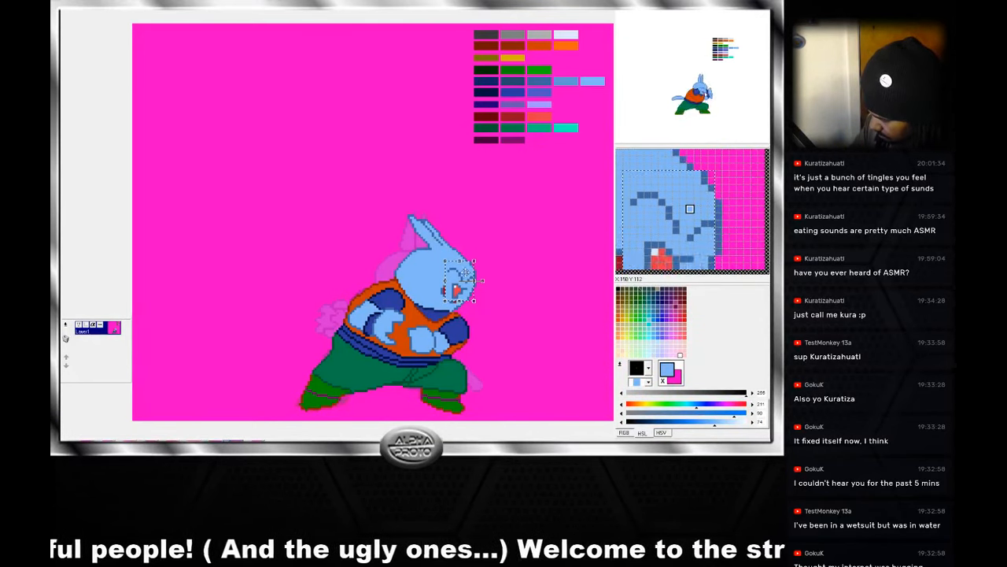
left_click(475, 244)
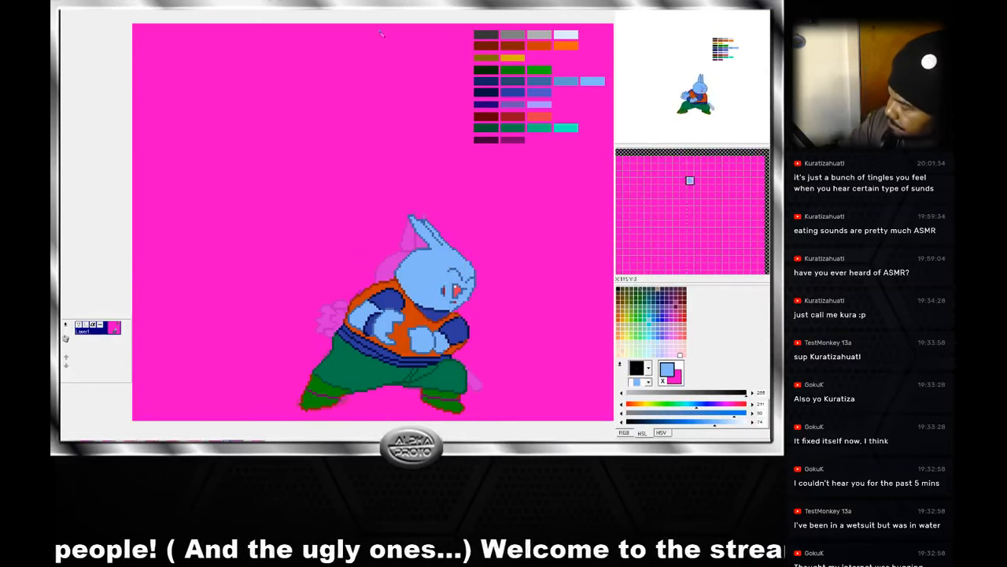
Redraw the forward-leaning frame's mouth as a wide open shape with an outline-blue edge and light red fill.
right_click(455, 286)
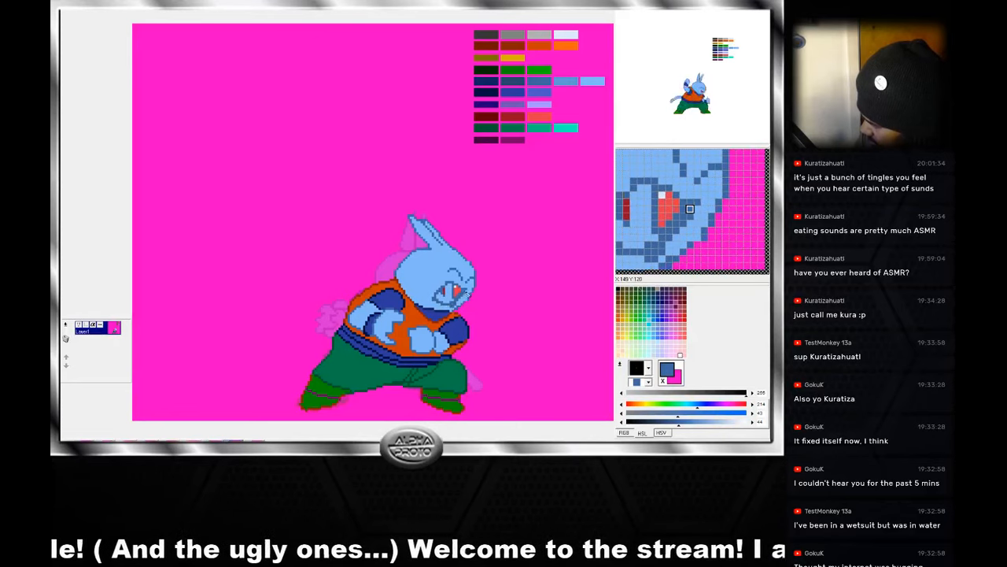
right_click(458, 291)
left_click_drag(452, 305, 462, 293)
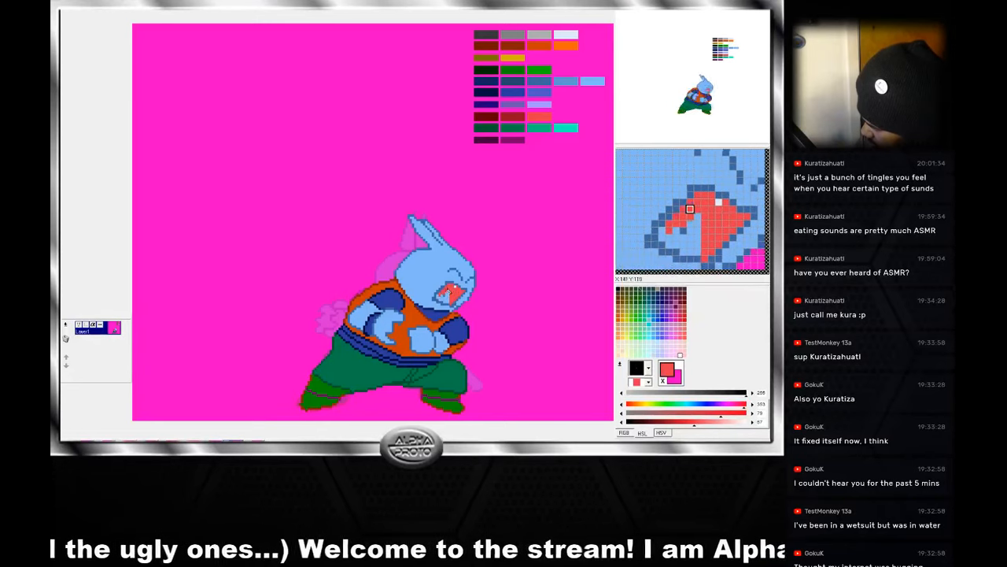
right_click(452, 288)
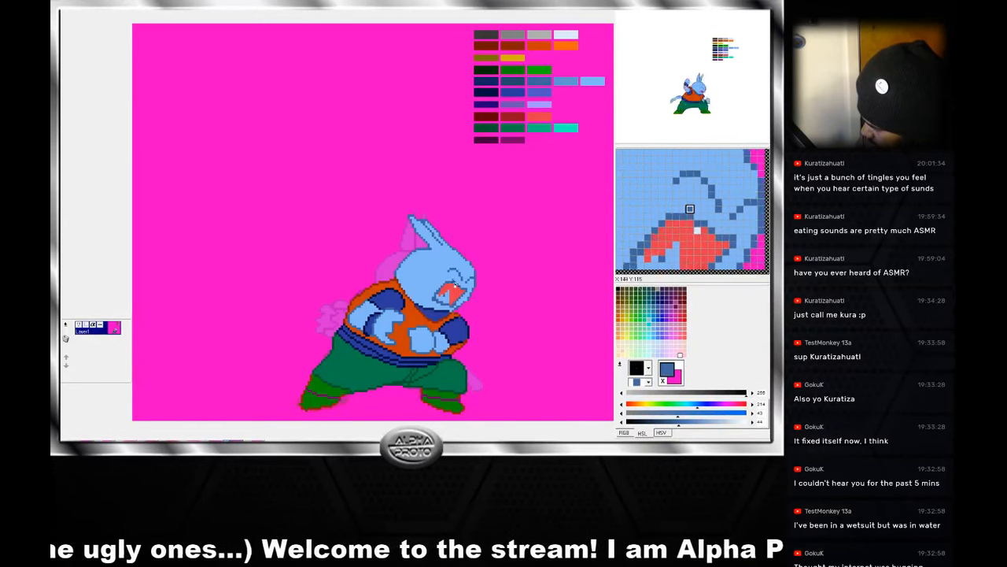
right_click(444, 297)
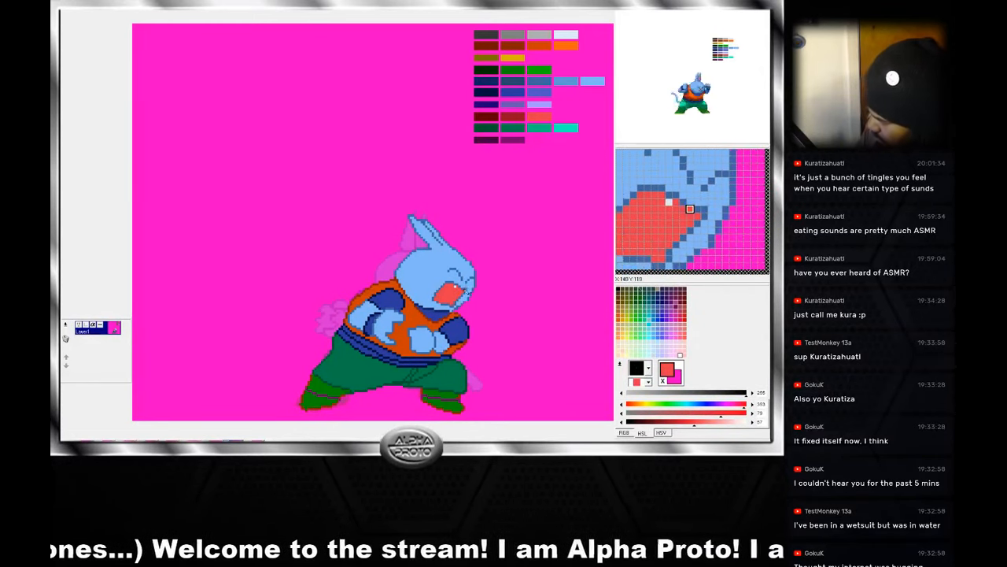
Add white upper and lower teeth to the forward-leaning frame's mouth and touch up the nose lines with outline blue.
right_click(451, 288)
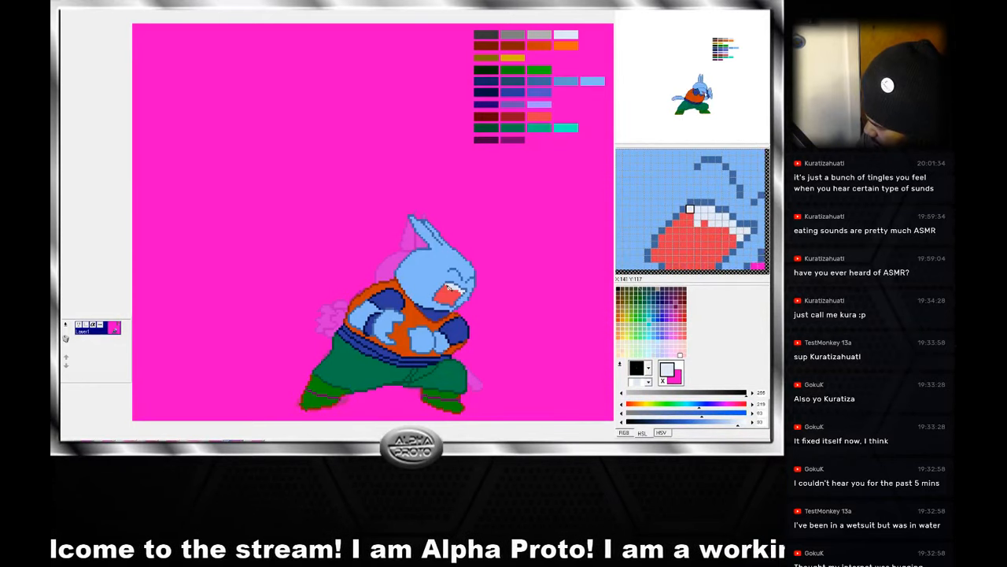
right_click(454, 292)
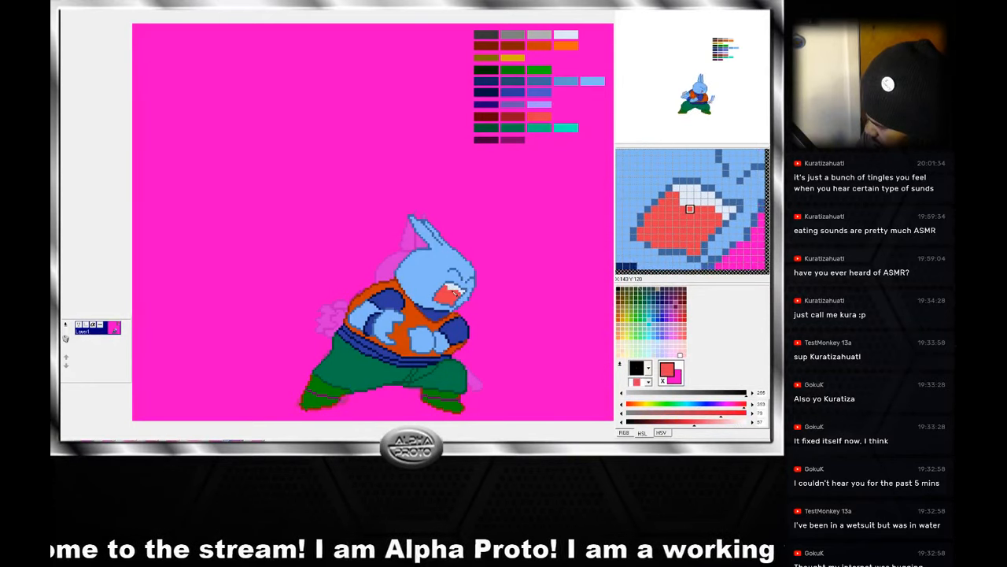
right_click(464, 292)
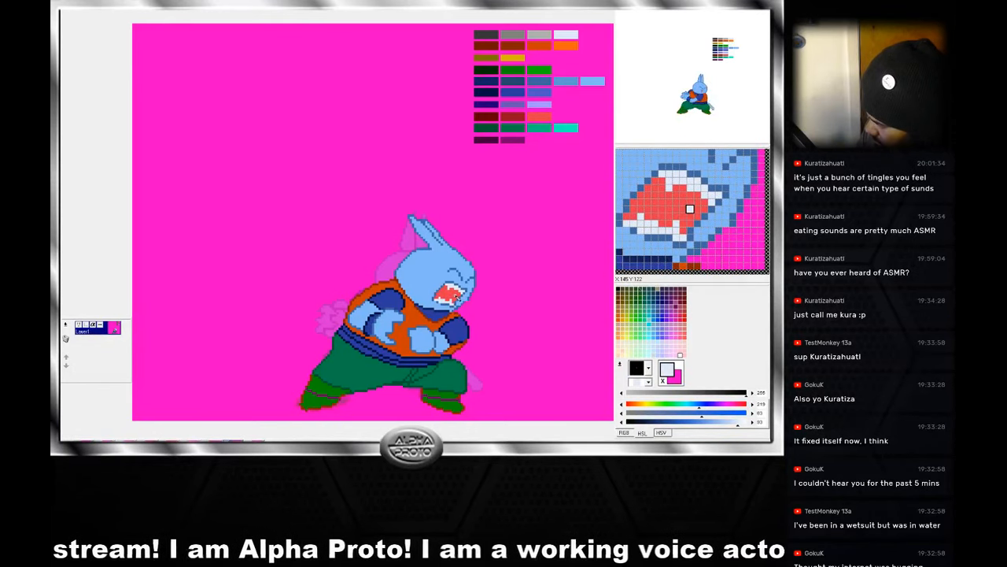
right_click(451, 293)
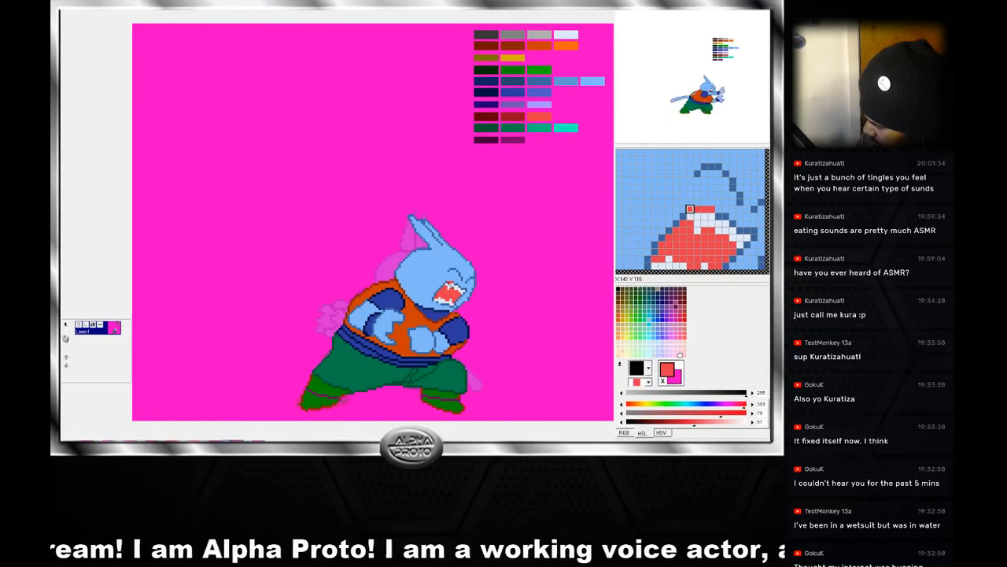
right_click(450, 285)
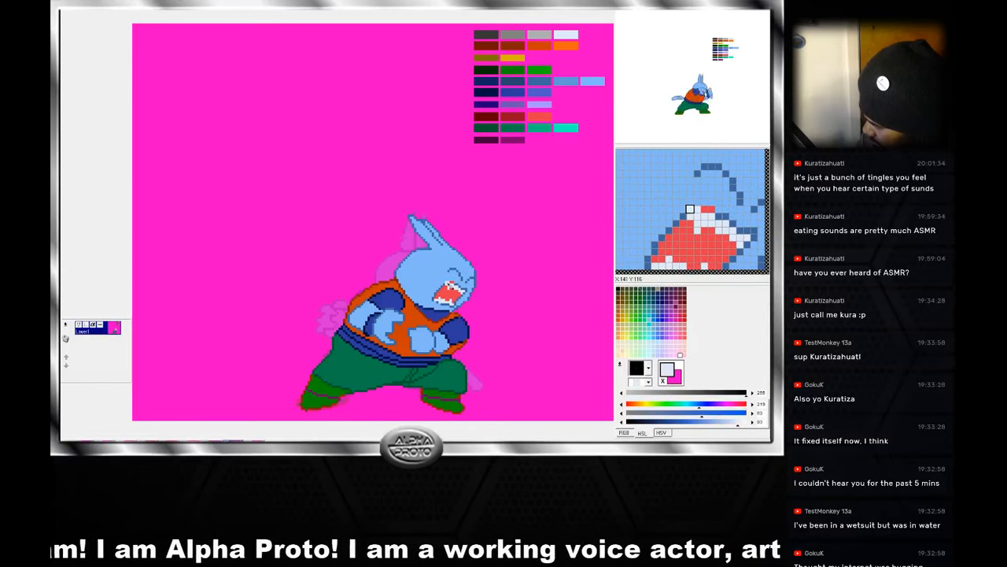
right_click(452, 283)
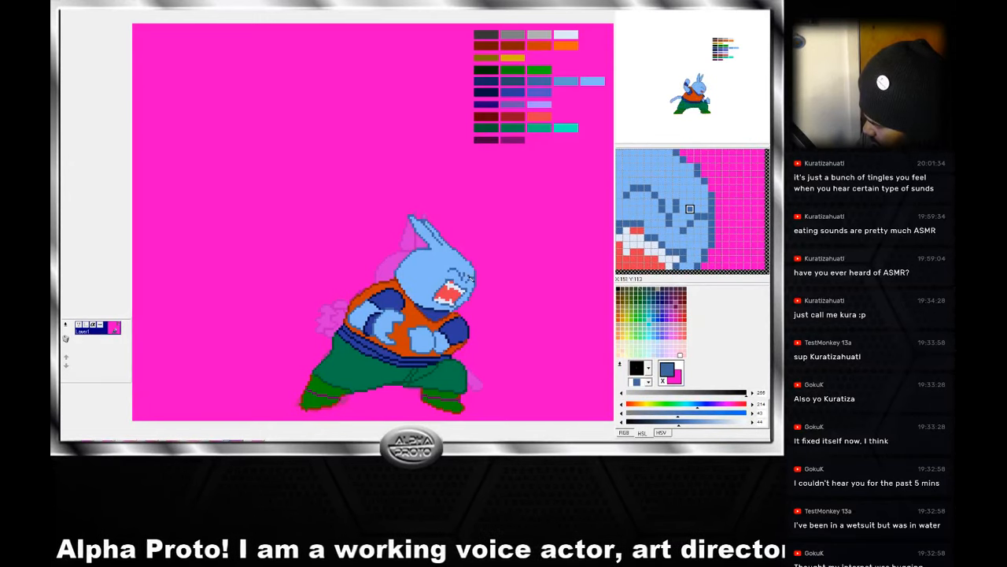
Extend the lunging frame's open mouth toward the muzzle with dark red, white teeth and an outline-blue edge.
left_click(261, 438)
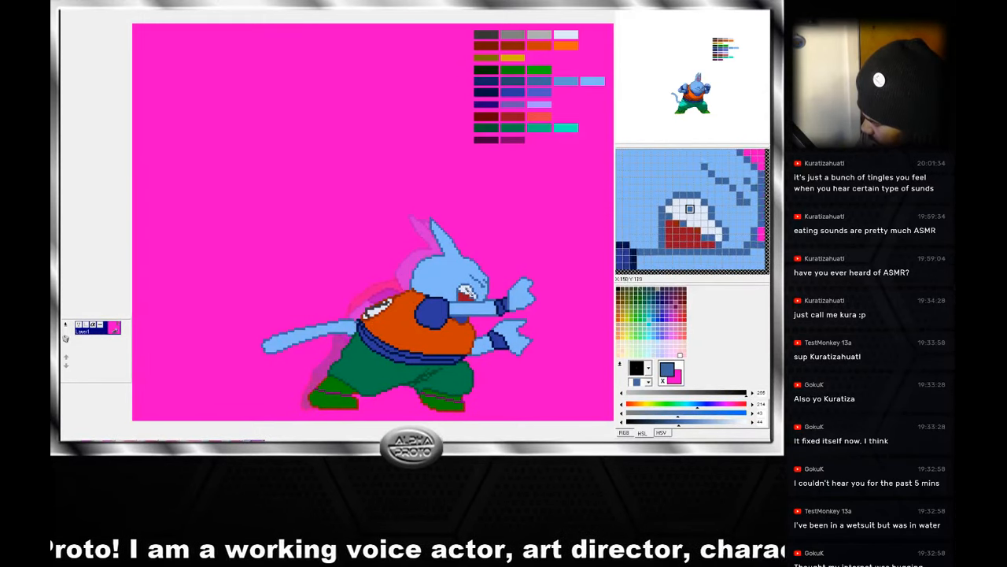
right_click(456, 299)
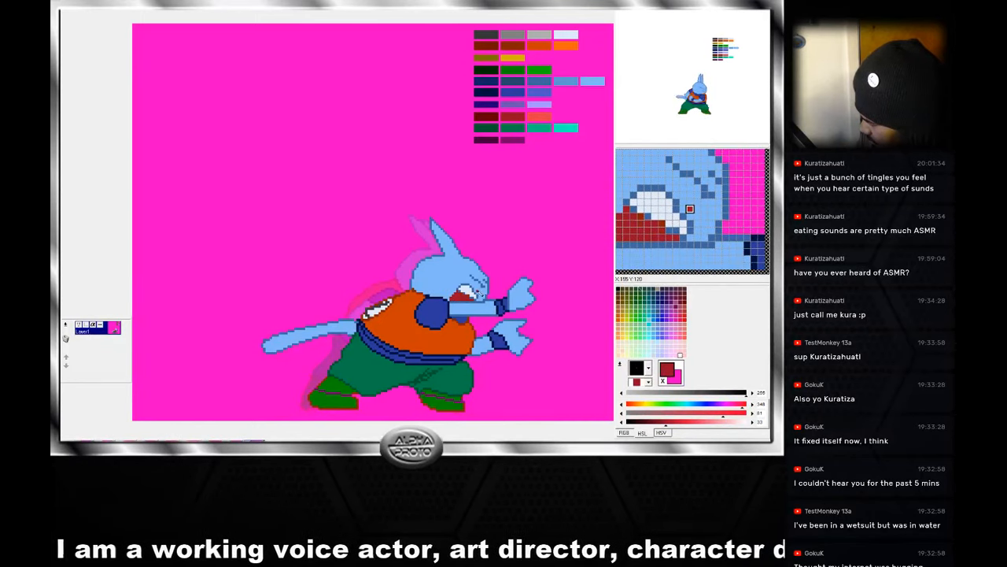
right_click(465, 291)
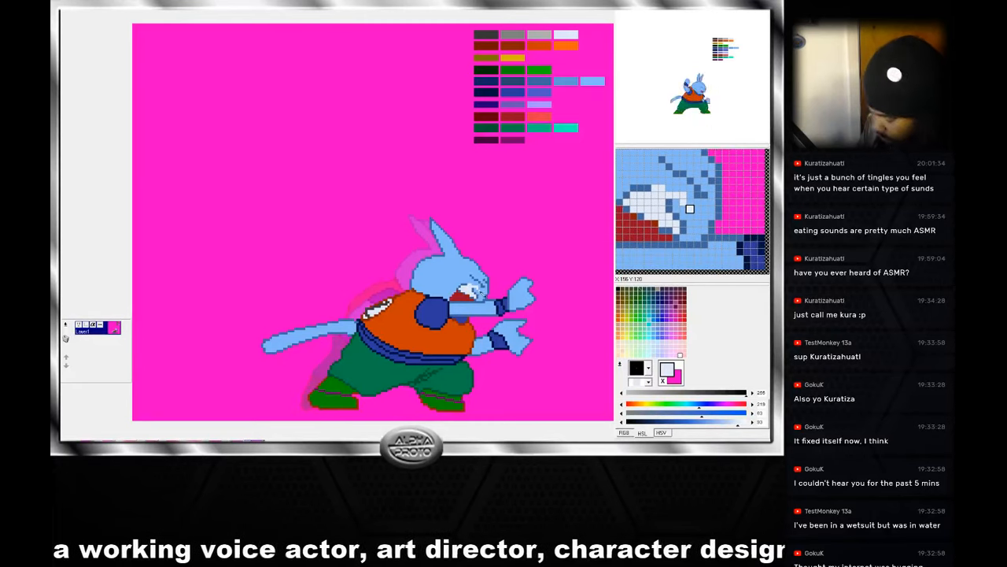
right_click(458, 290)
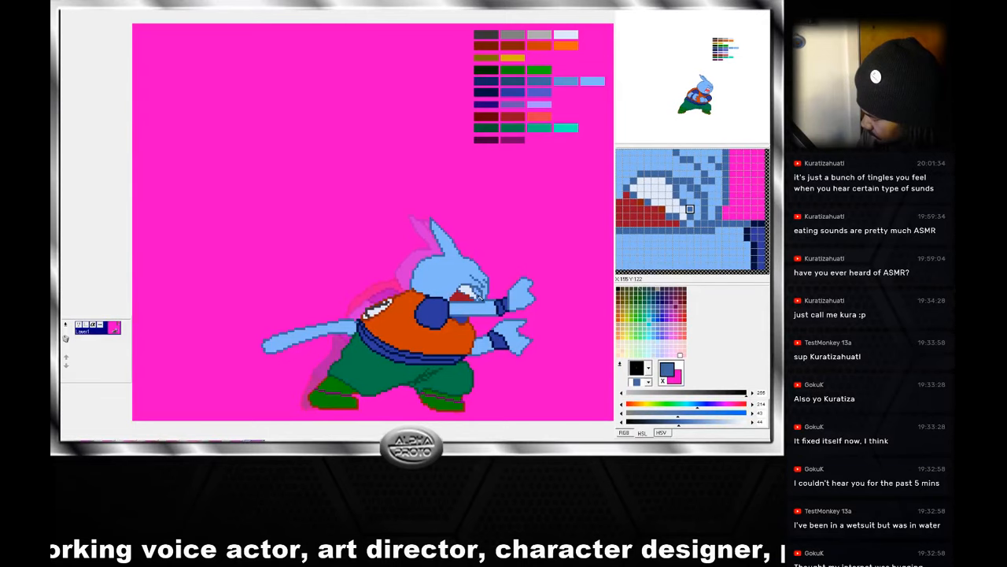
Refine the lunging frame's open mouth with dark red inside and white teeth along the rounded corner near the muzzle.
right_click(458, 301)
right_click(461, 297)
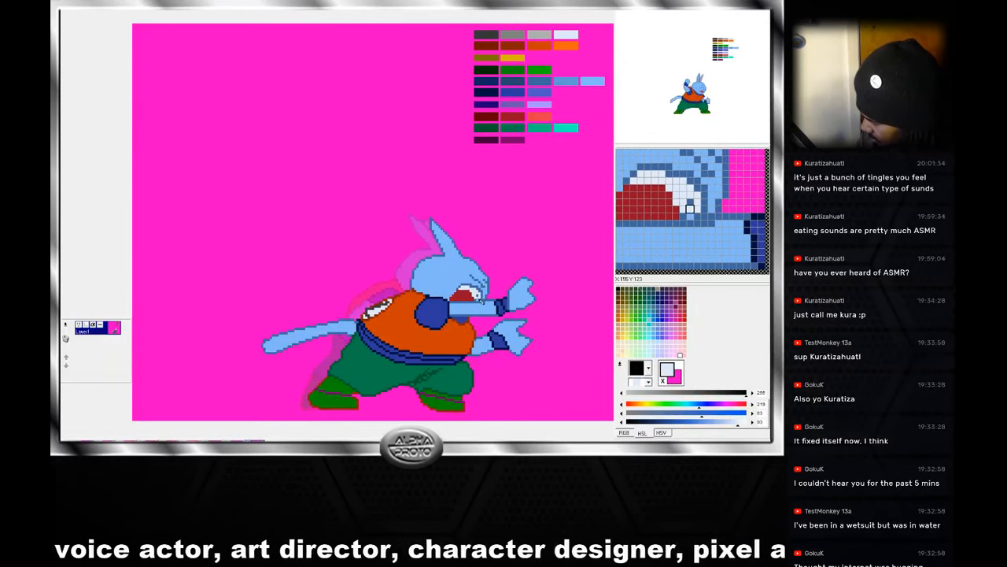
right_click(477, 300)
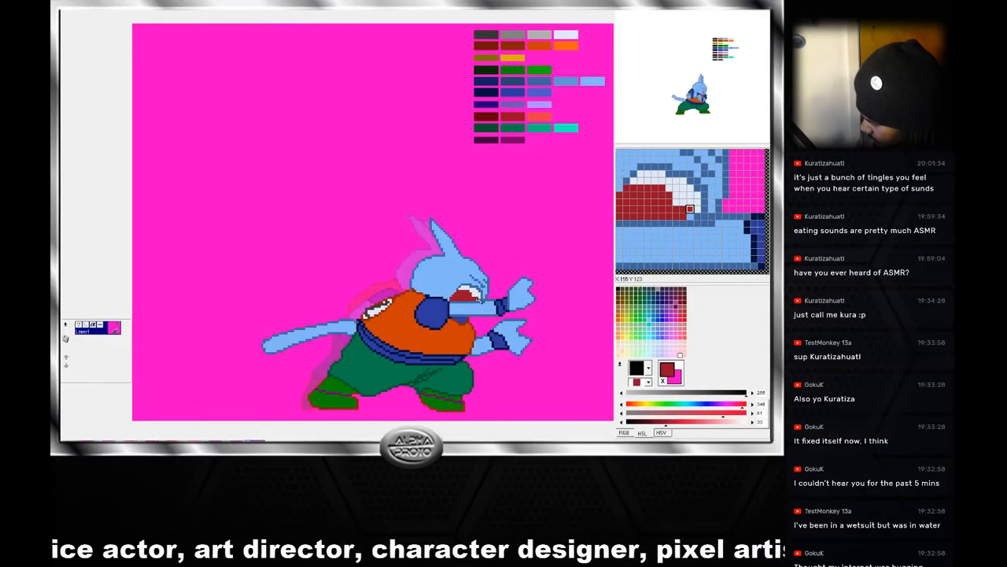
right_click(469, 293)
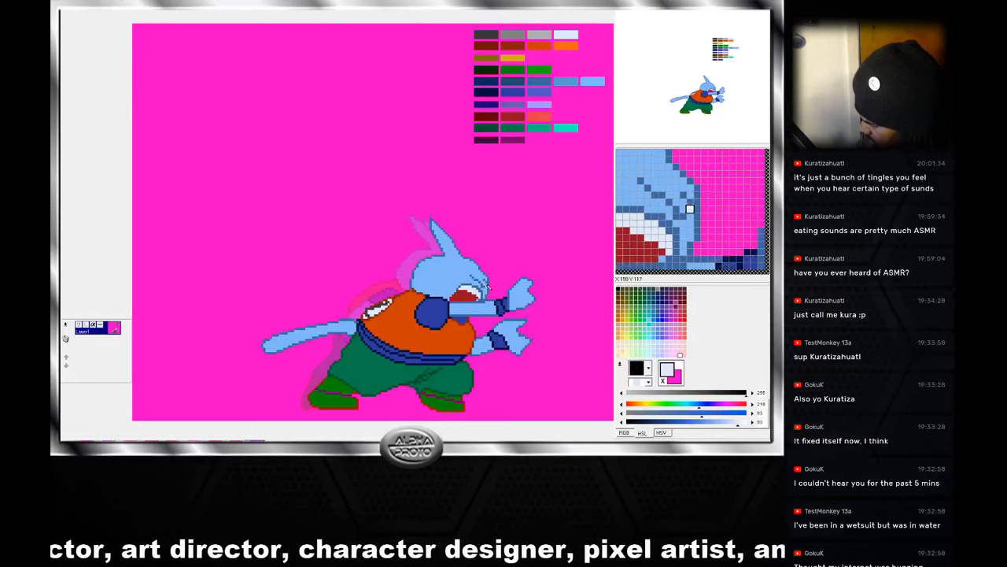
Redraw the snout wrinkles and nose lines in the lunging frame with outline blue, cleaning them up with light blue.
right_click(480, 288)
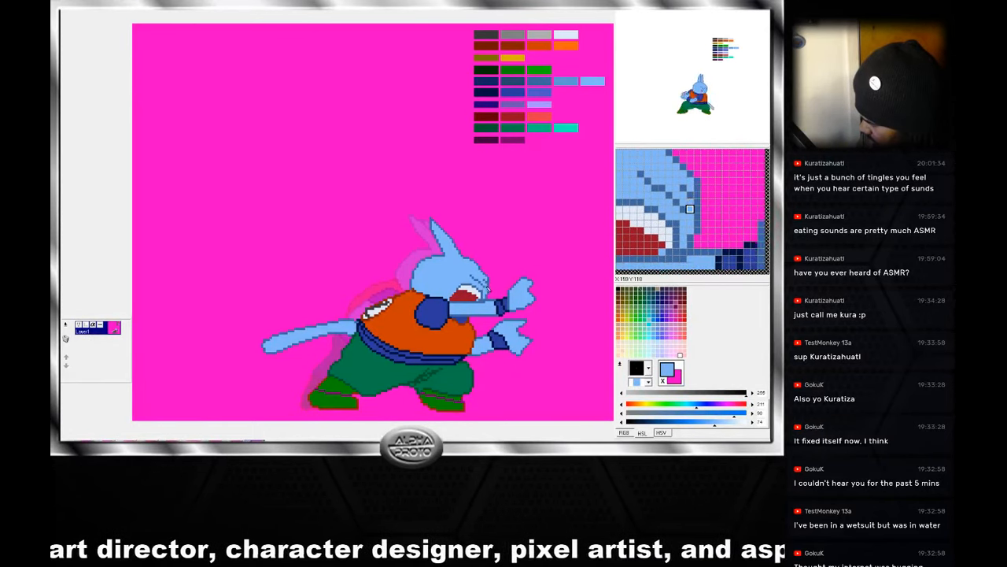
right_click(483, 289)
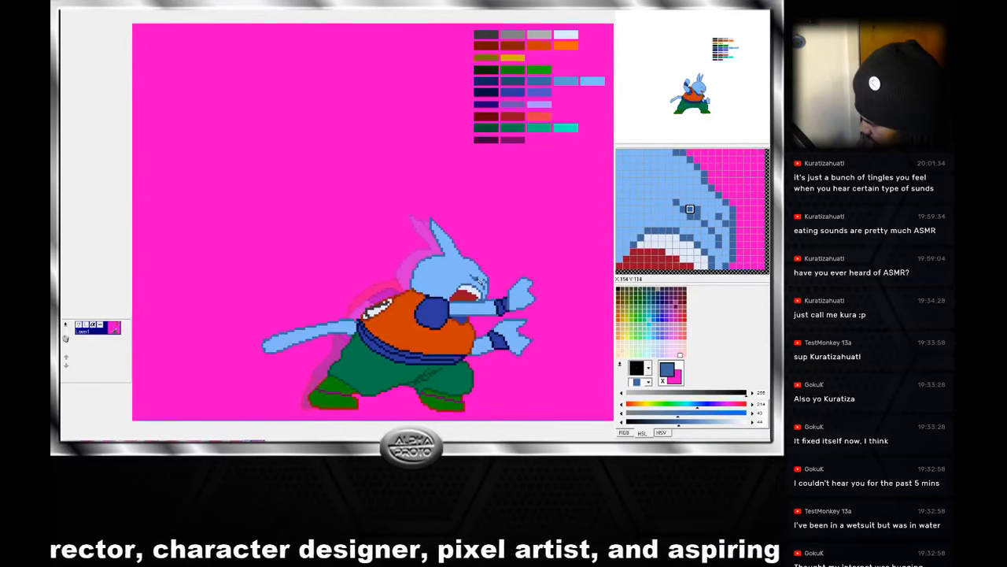
right_click(478, 280)
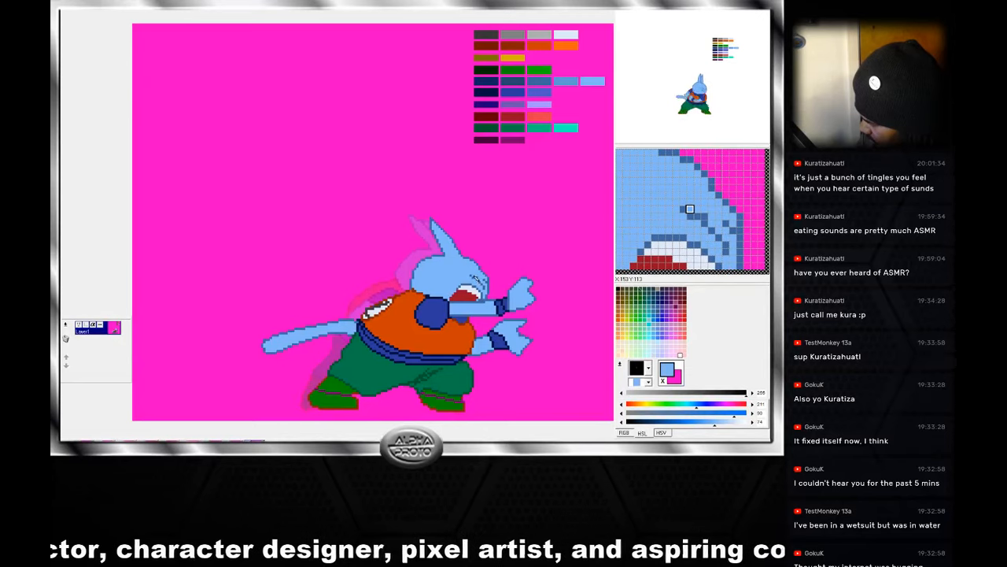
right_click(487, 288)
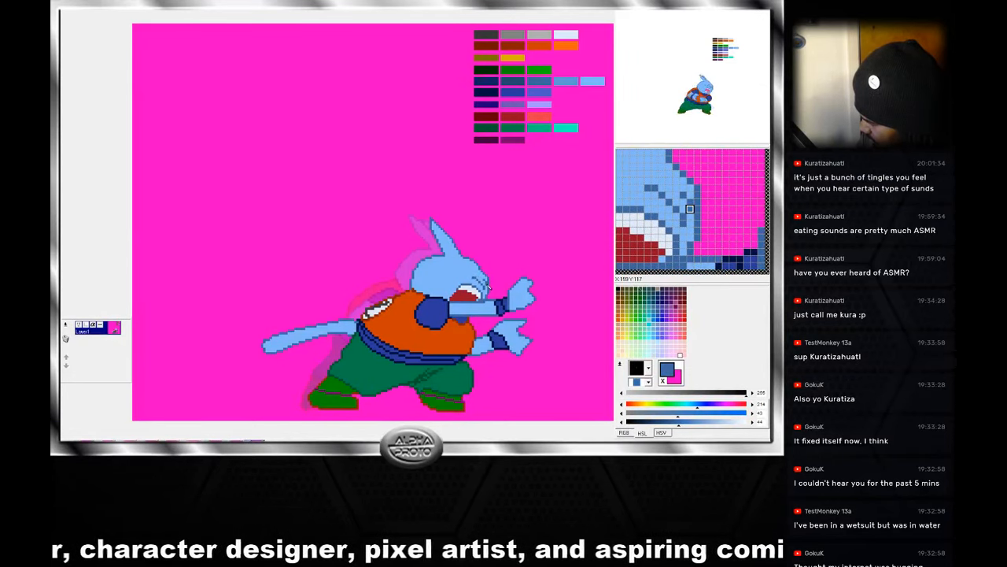
right_click(486, 285)
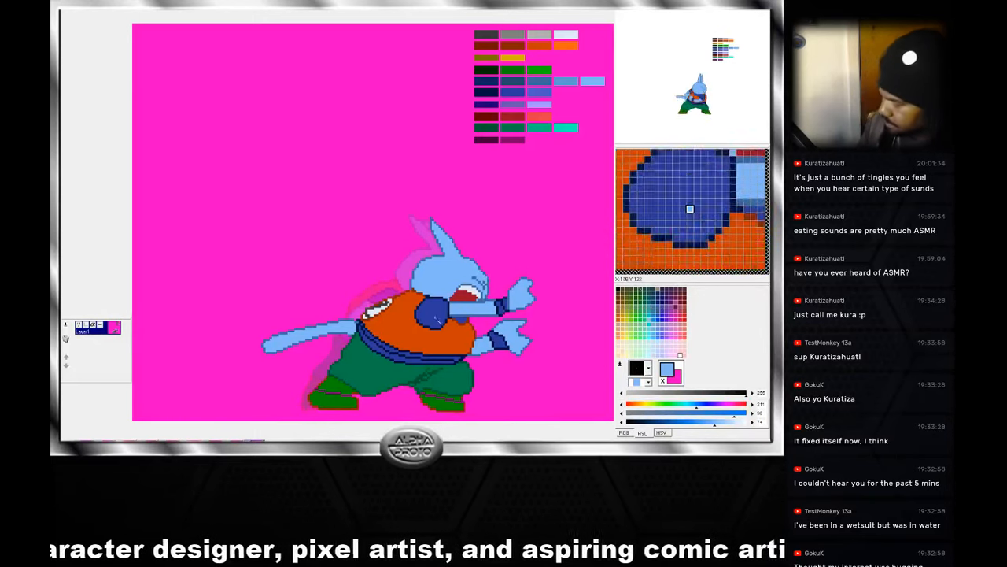
right_click(462, 290)
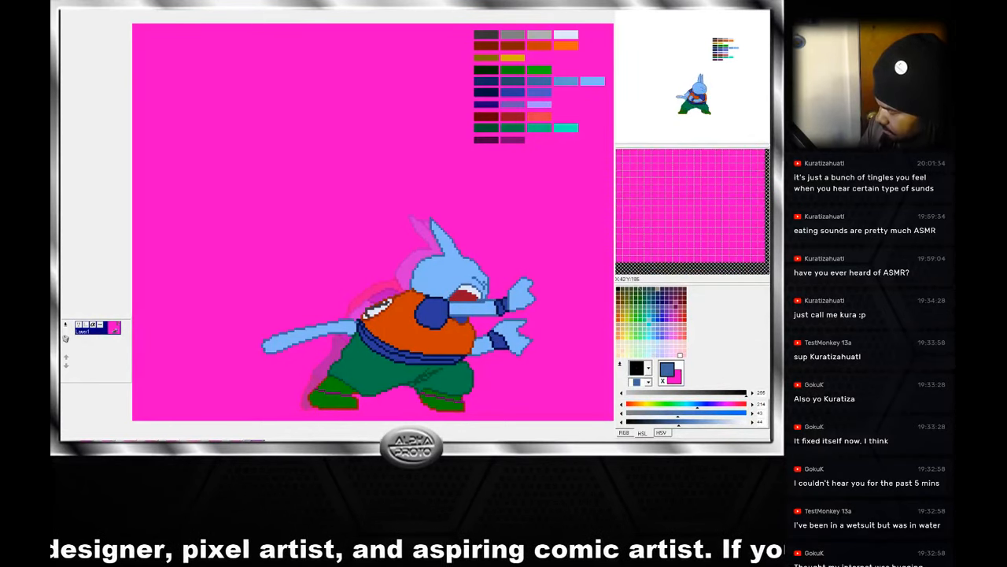
right_click(488, 306)
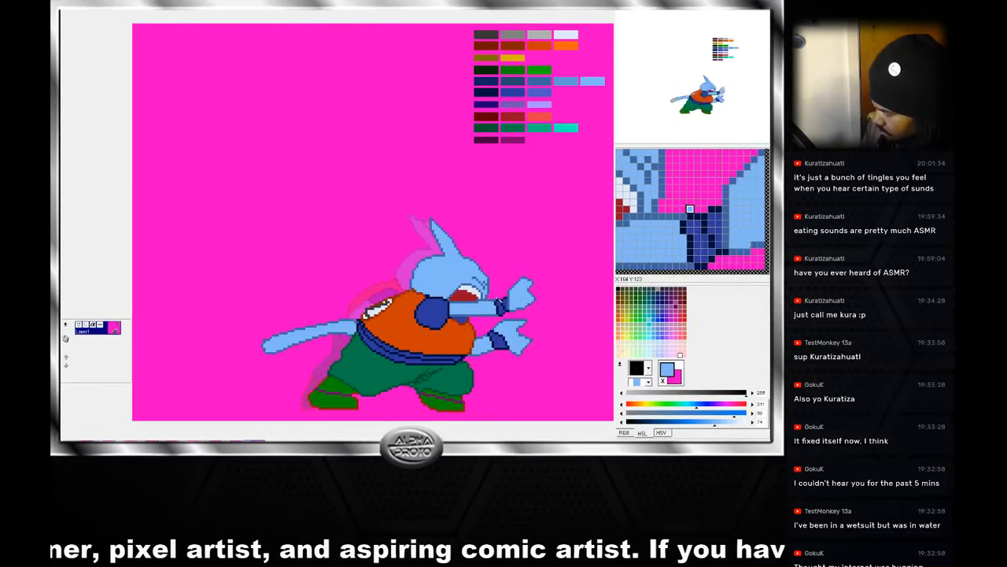
Draw a second ear behind the existing one in the lunging frame with an outline-blue edge and light blue fill, matching the preceding frame.
left_click(234, 446)
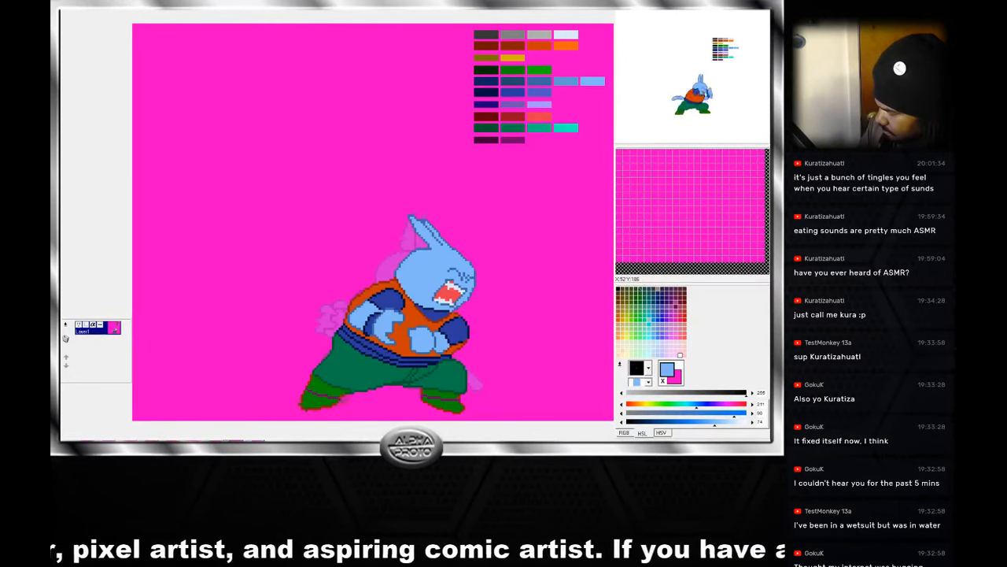
left_click(255, 446)
right_click(438, 258)
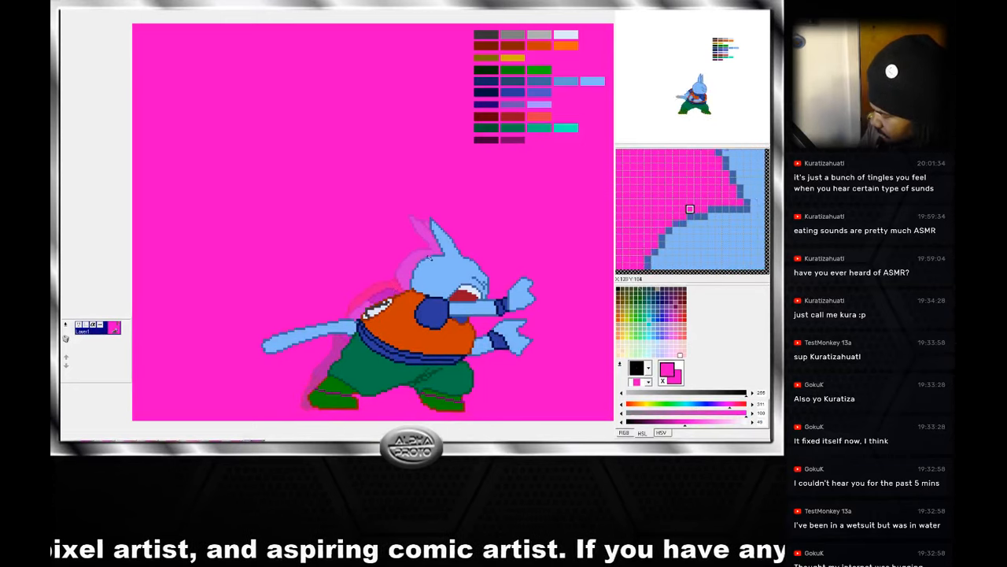
left_click_drag(429, 263, 418, 276)
right_click(436, 259)
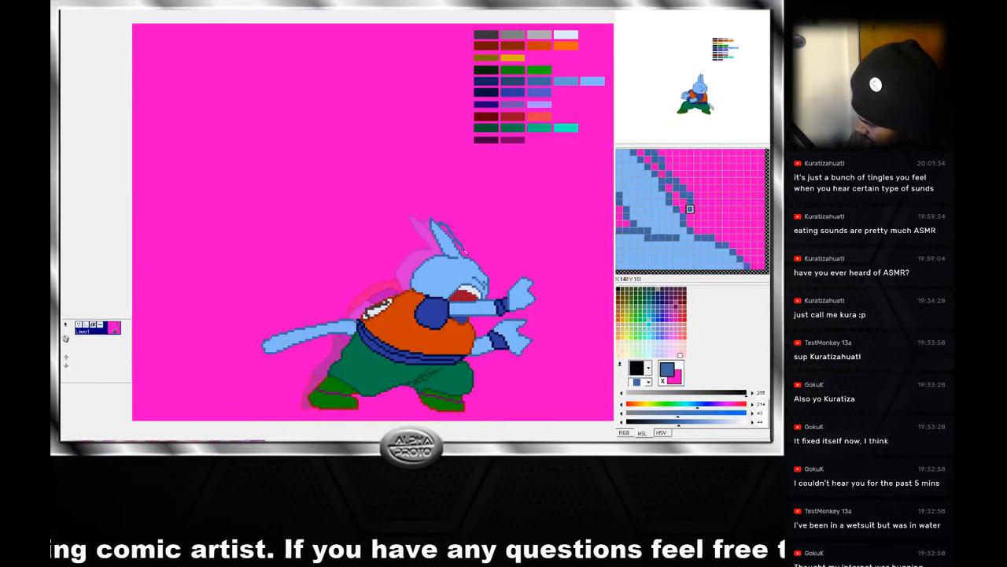
right_click(466, 257)
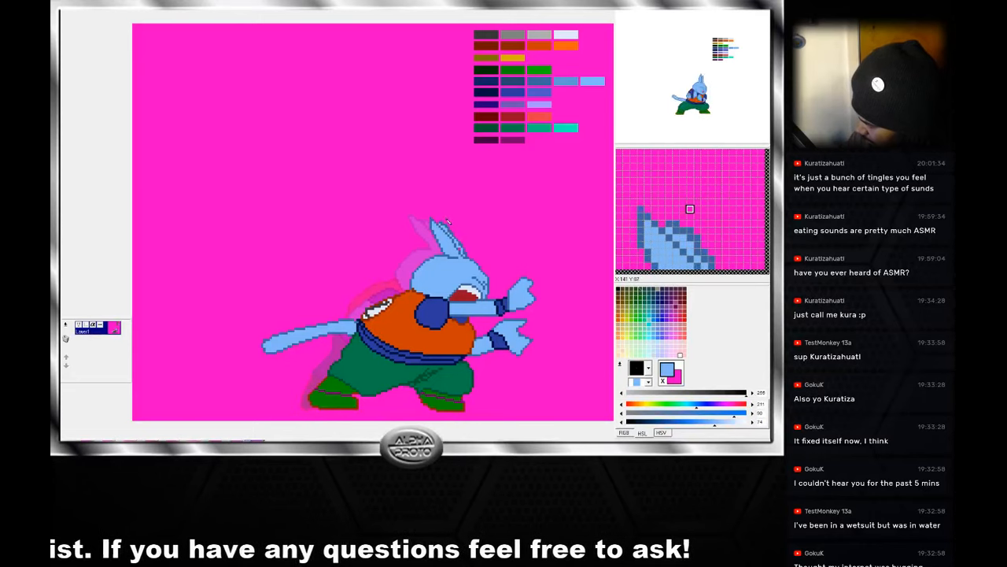
right_click(448, 223)
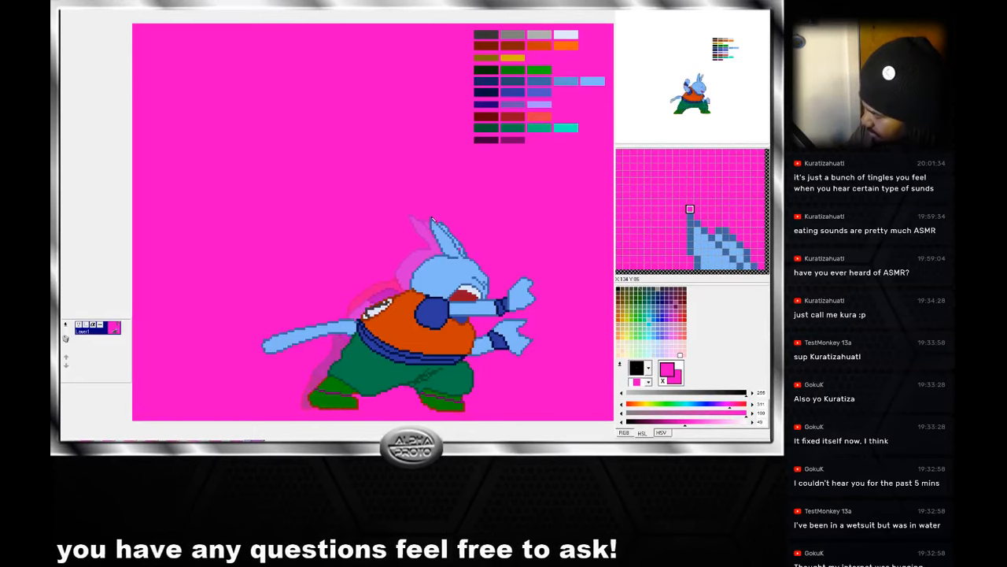
left_click(234, 441)
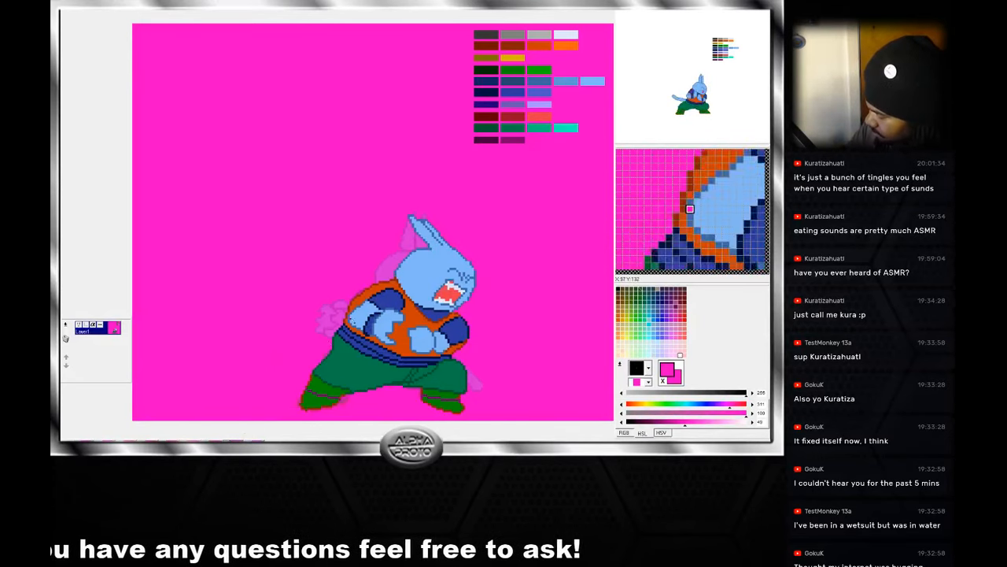
left_click(258, 441)
right_click(462, 261)
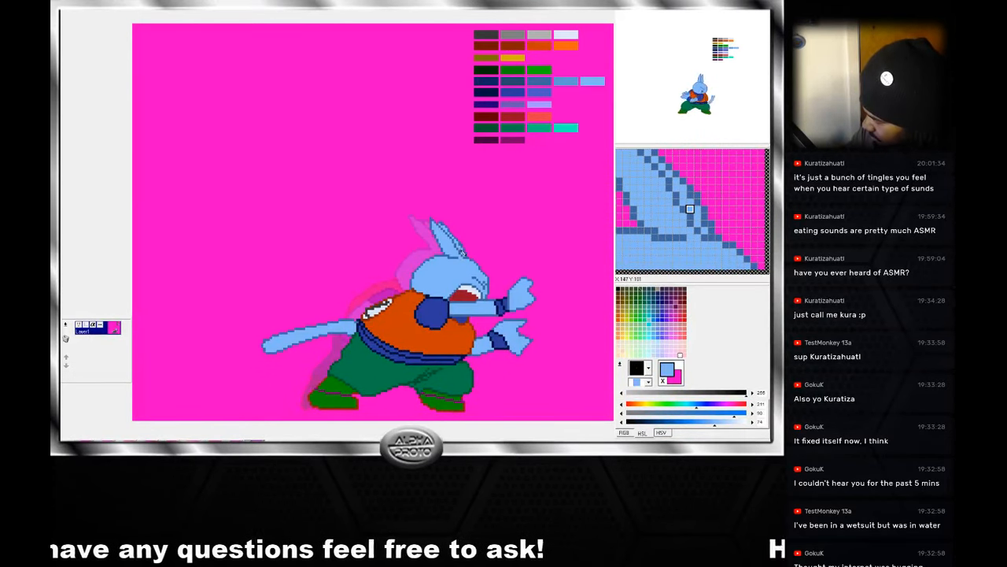
Draw dark orange shirt folds beneath the raised arm in the raised-fist frame and touch up the shirt edge beside the opposite elbow.
left_click(260, 441)
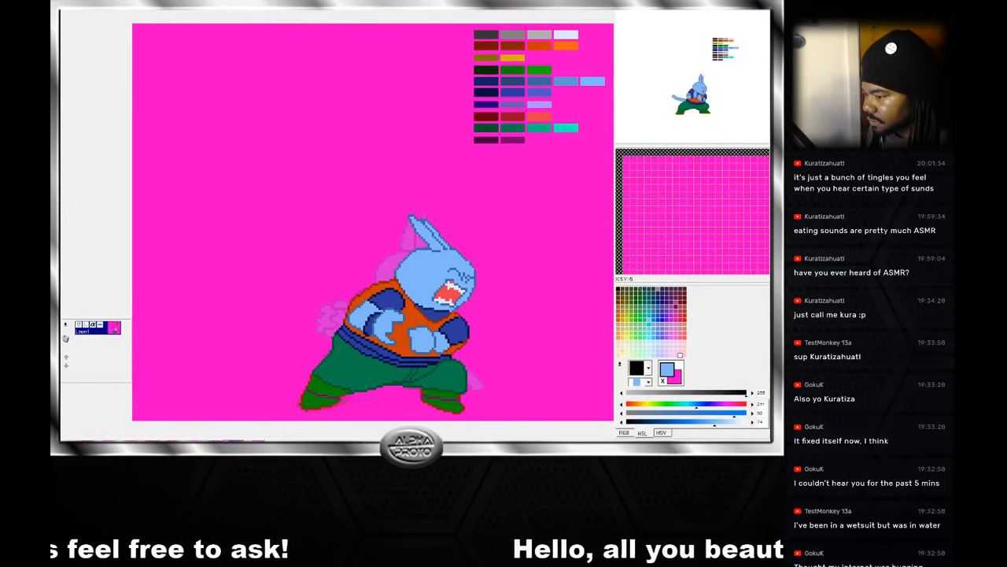
left_click(71, 2)
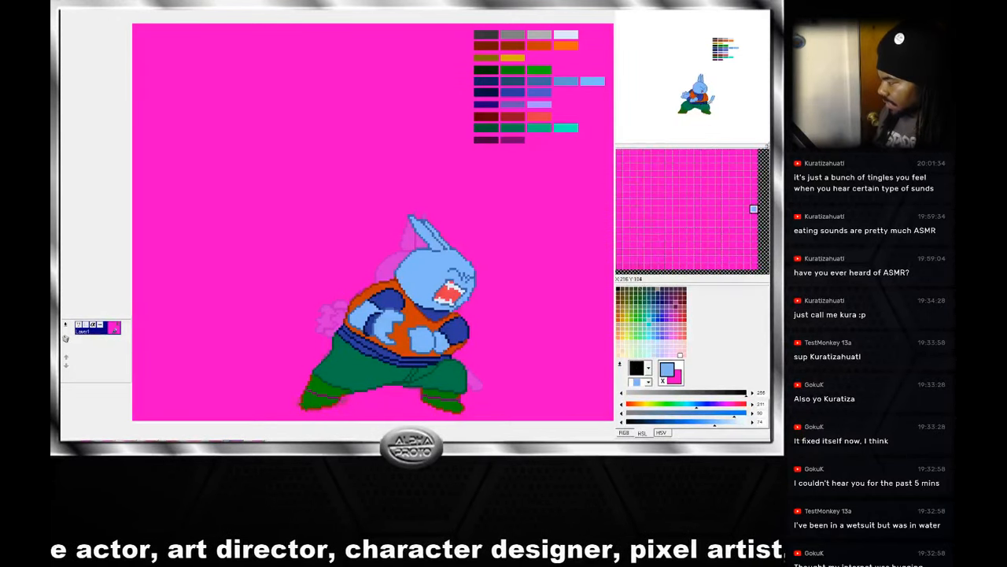
left_click(124, 448)
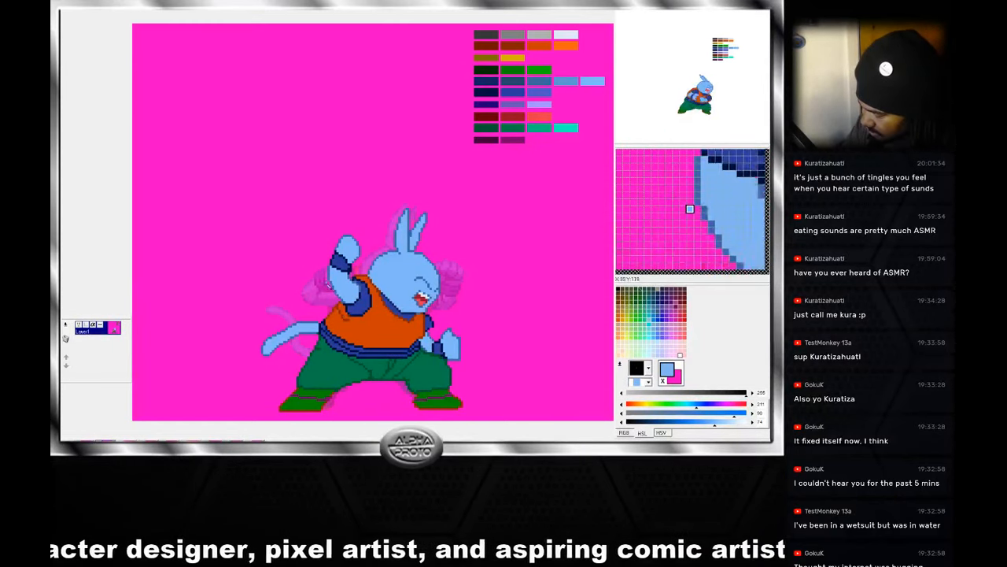
right_click(342, 309)
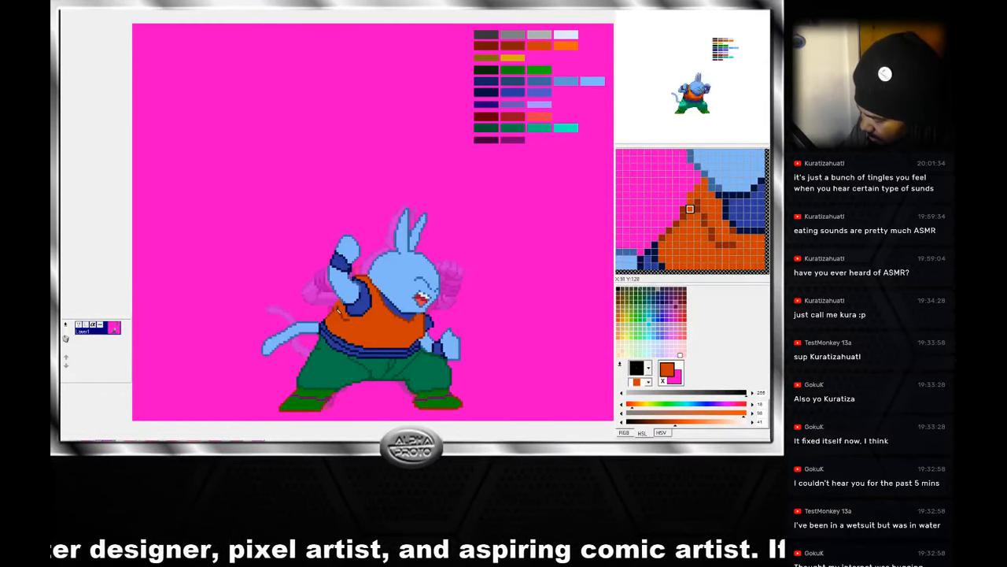
right_click(339, 308)
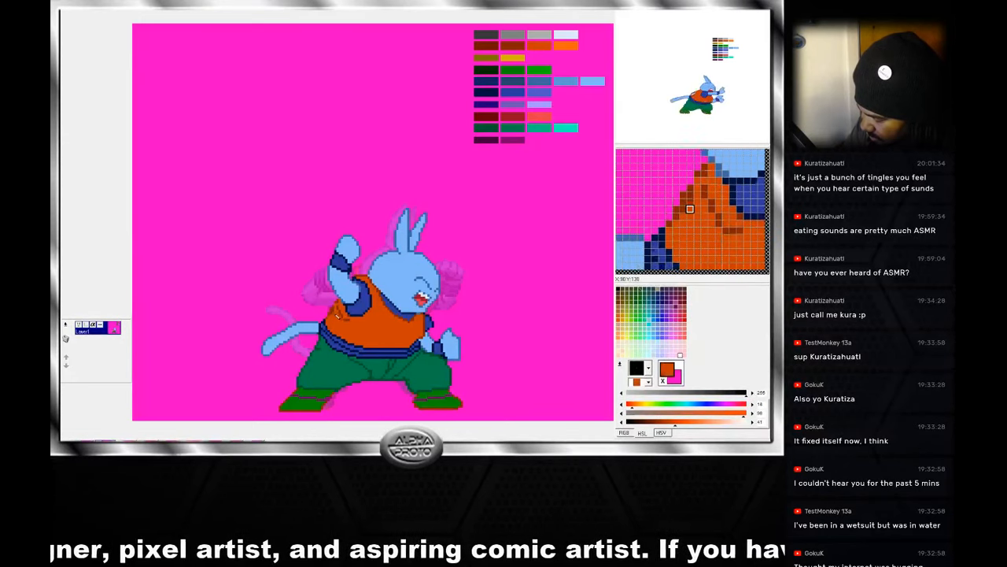
right_click(337, 308)
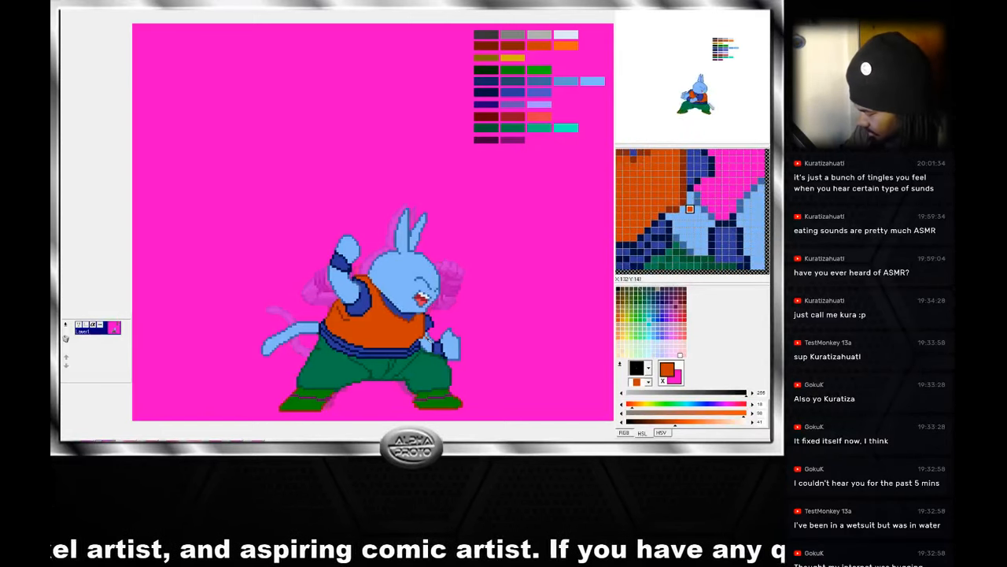
right_click(427, 339)
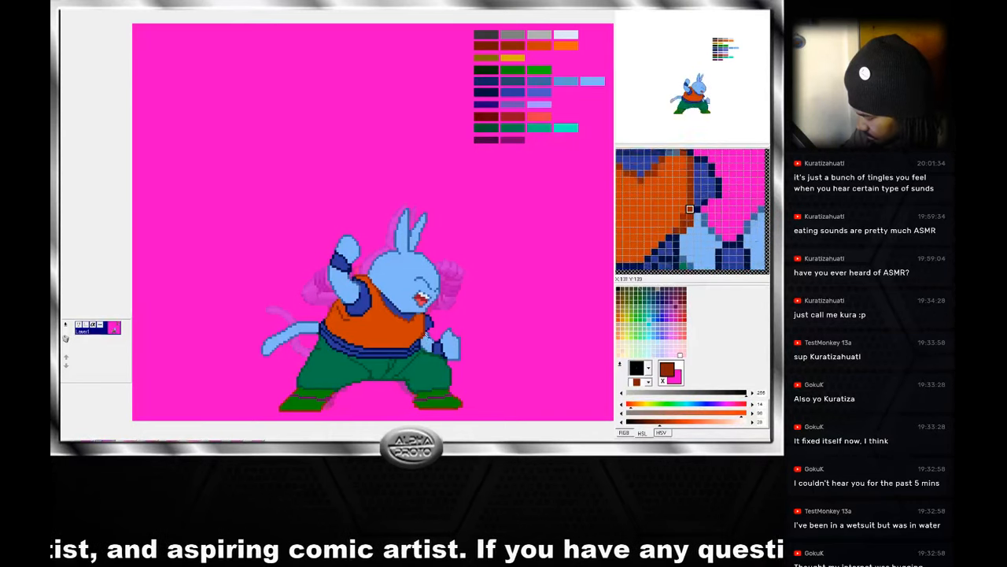
right_click(428, 337)
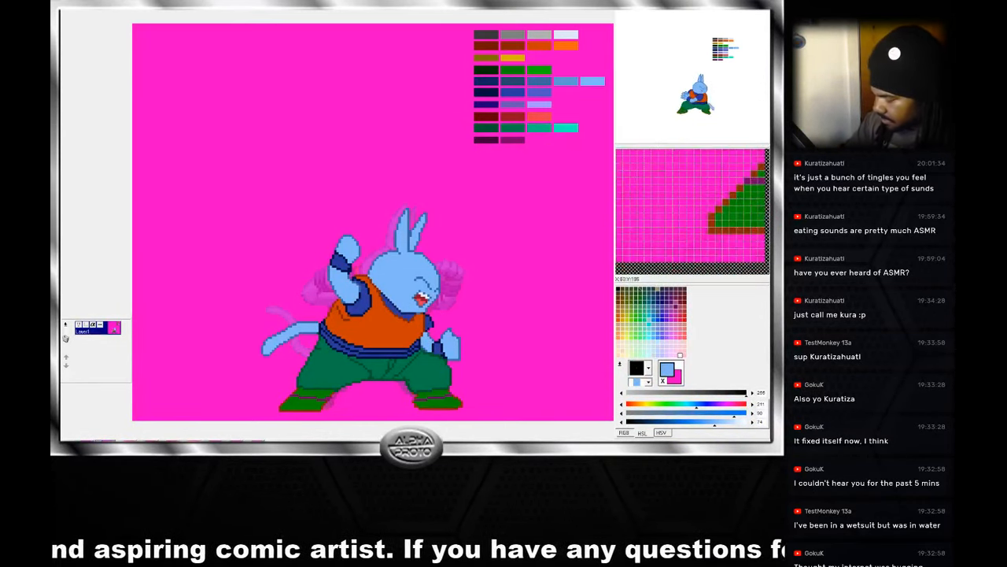
key("Right")
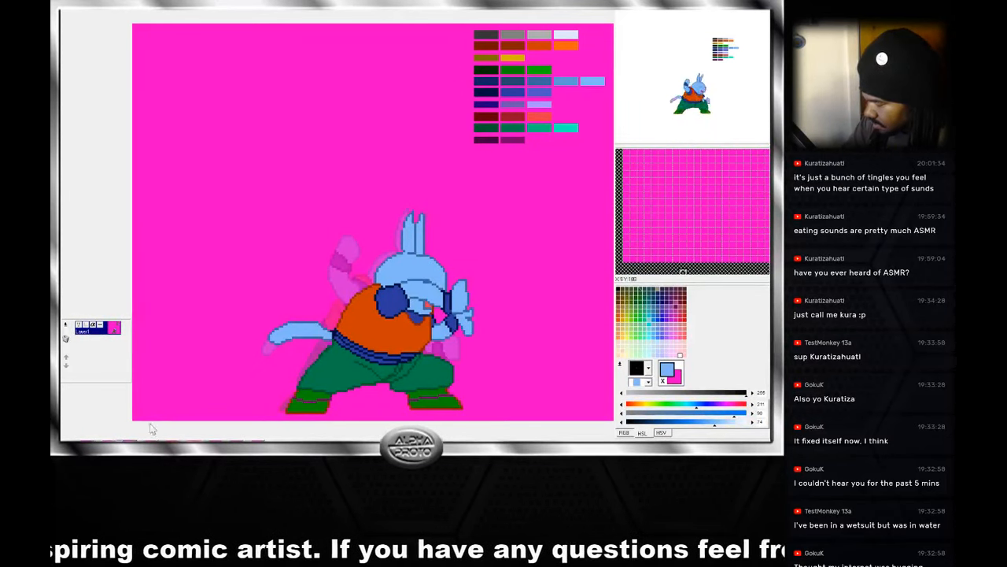
key("Right")
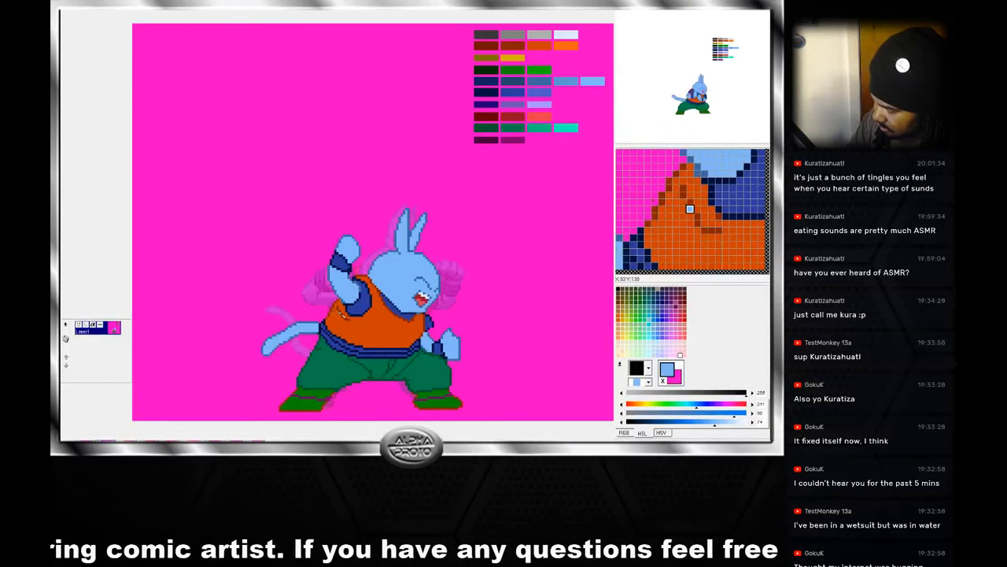
Add dark orange shirt folds around the shoulder in the arm-across frame, comparing them with the raised-fist frame.
key("Right")
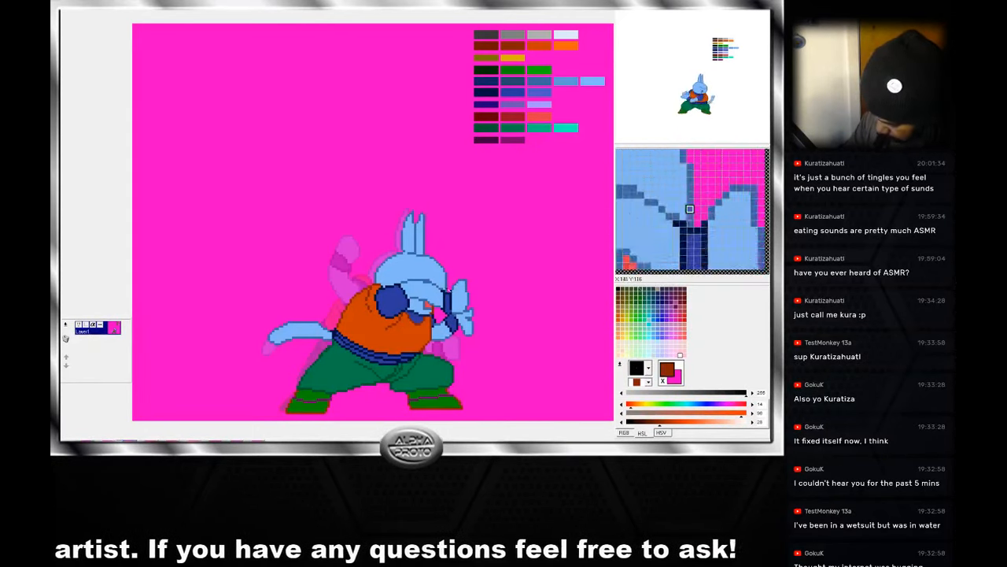
left_click(86, 447)
left_click(105, 444)
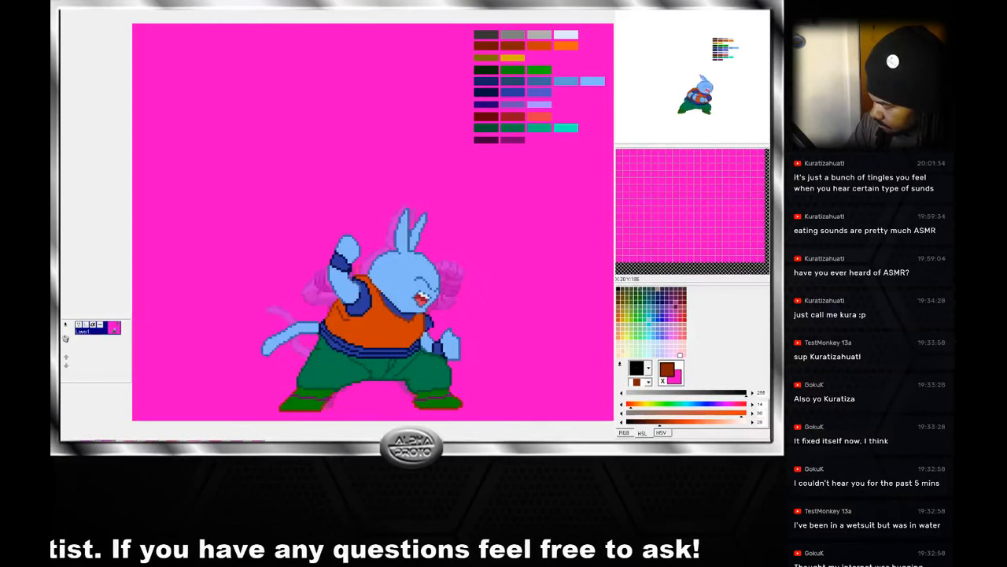
left_click(87, 446)
left_click(106, 444)
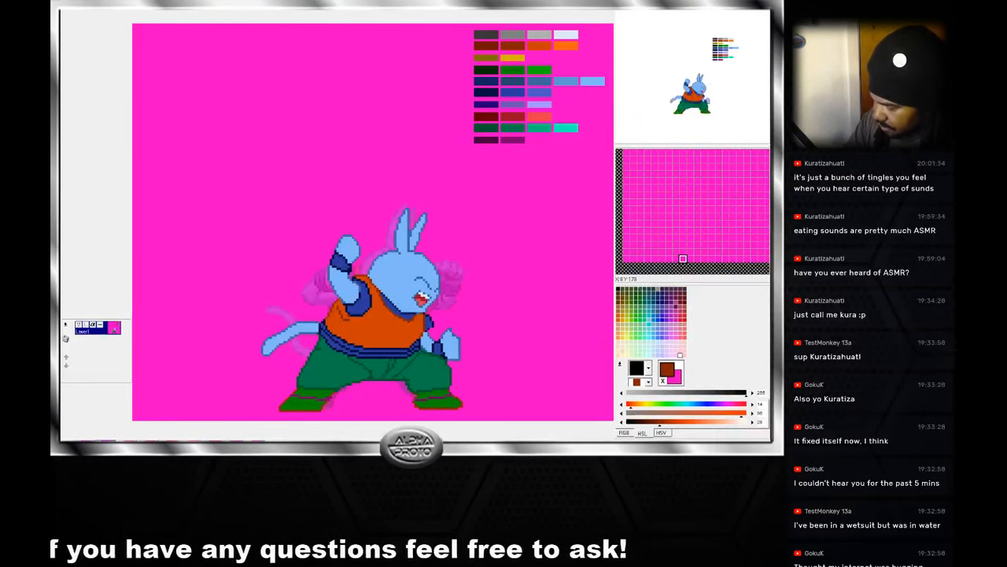
left_click(86, 445)
left_click(105, 444)
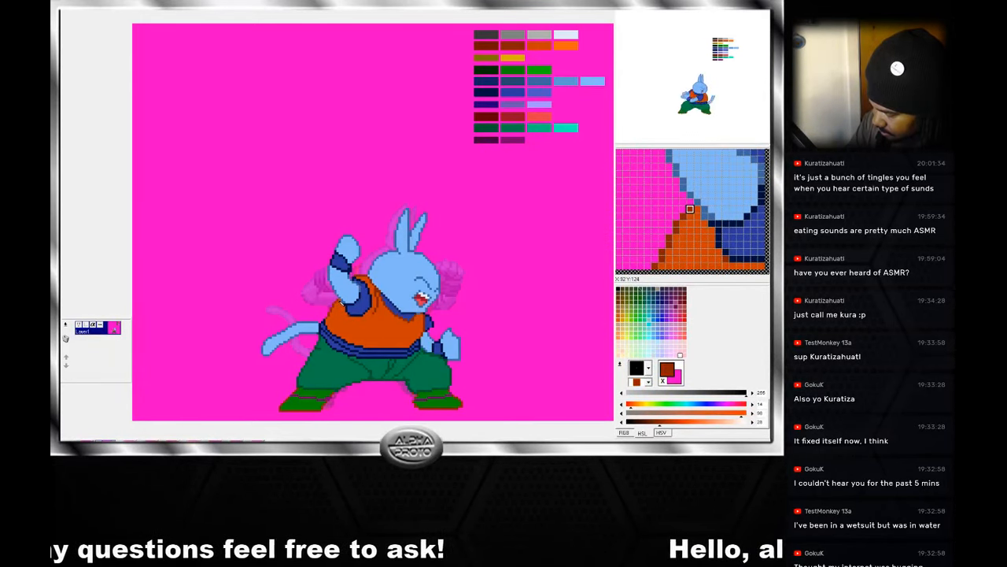
Refine the arm-across frame's upper-back folds with dark orange and orange, checking them against the shaded stance and neighbouring frames.
left_click(83, 440)
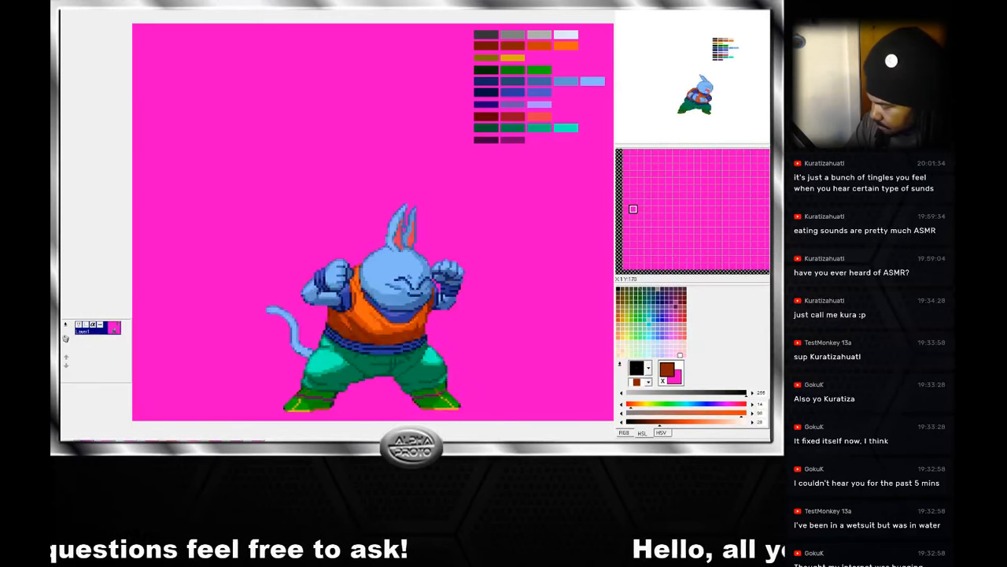
left_click(106, 440)
left_click(127, 440)
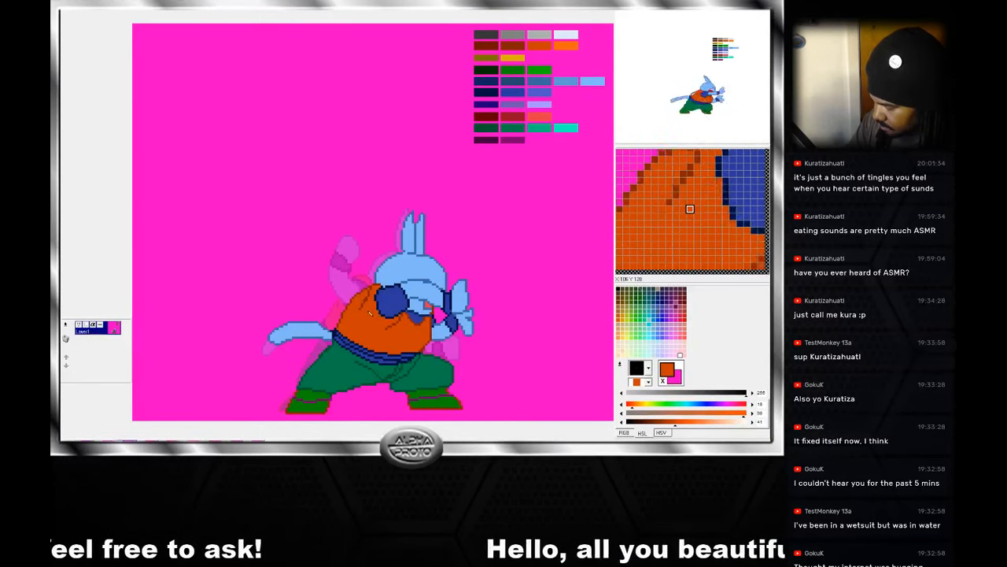
left_click(106, 440)
left_click(130, 440)
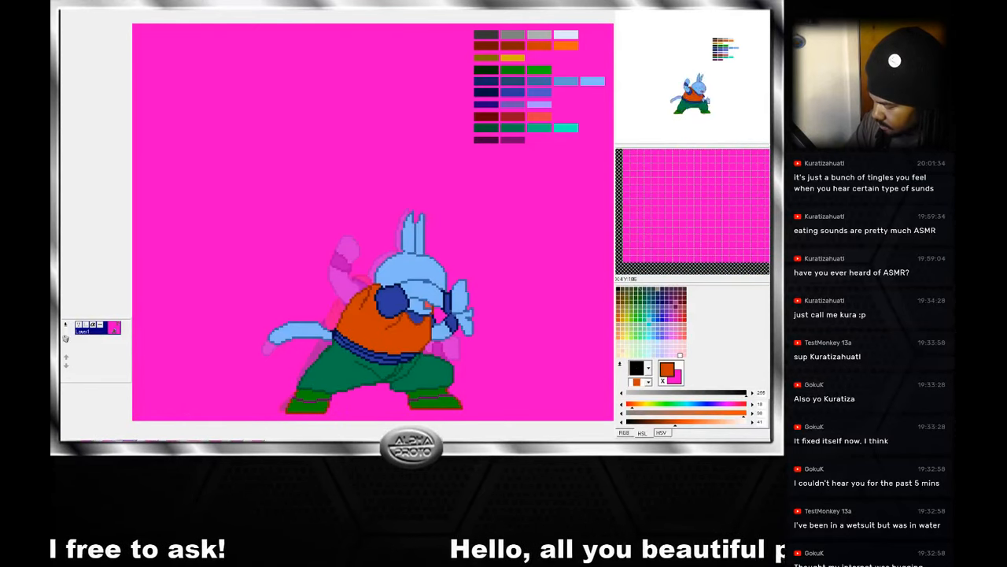
left_click(189, 440)
left_click(173, 439)
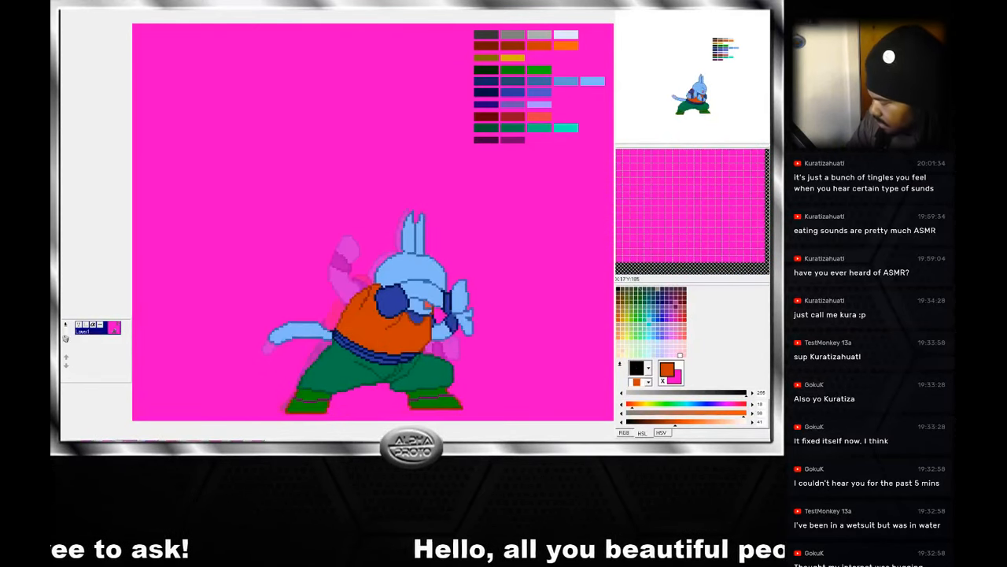
Clean up the belt end and shirt edge beneath the elbow in the bent-arms frame with greens, navy, orange and dark orange.
left_click(189, 440)
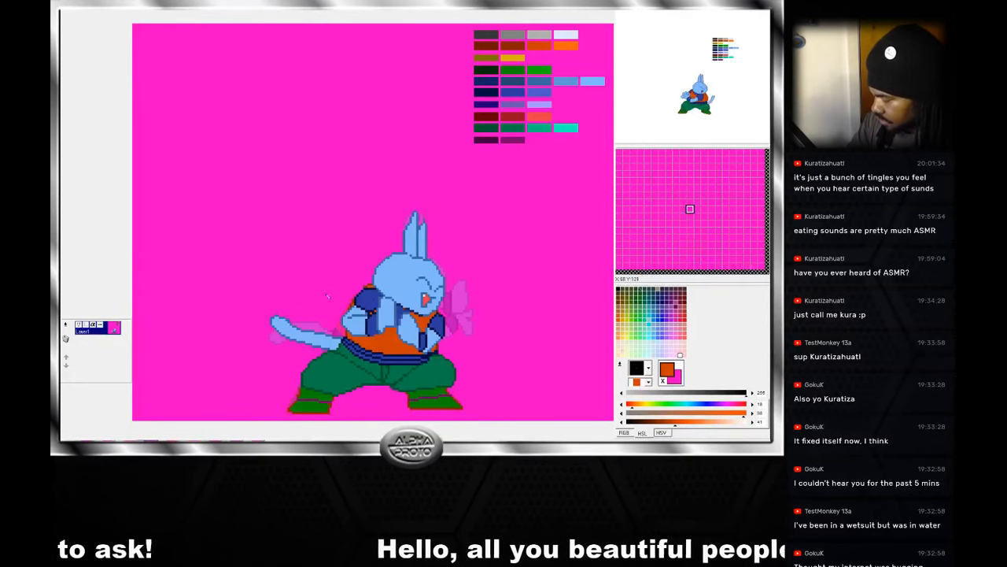
left_click(172, 439)
left_click(188, 440)
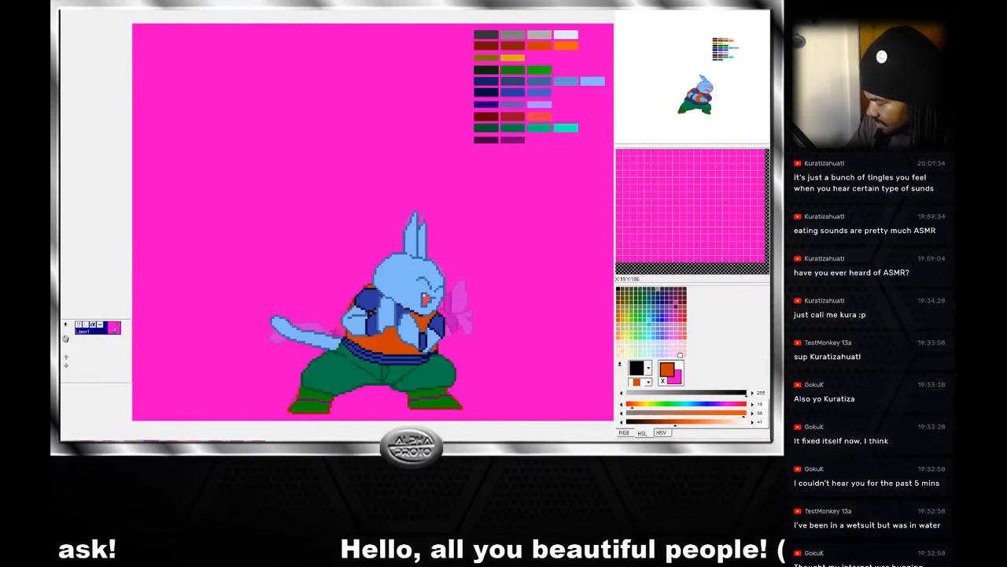
right_click(434, 361)
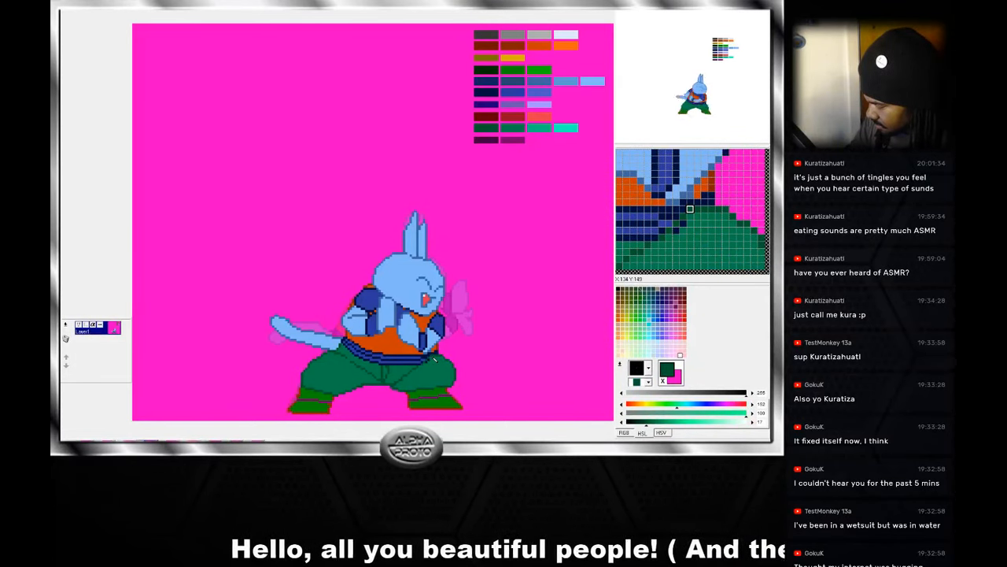
right_click(432, 361)
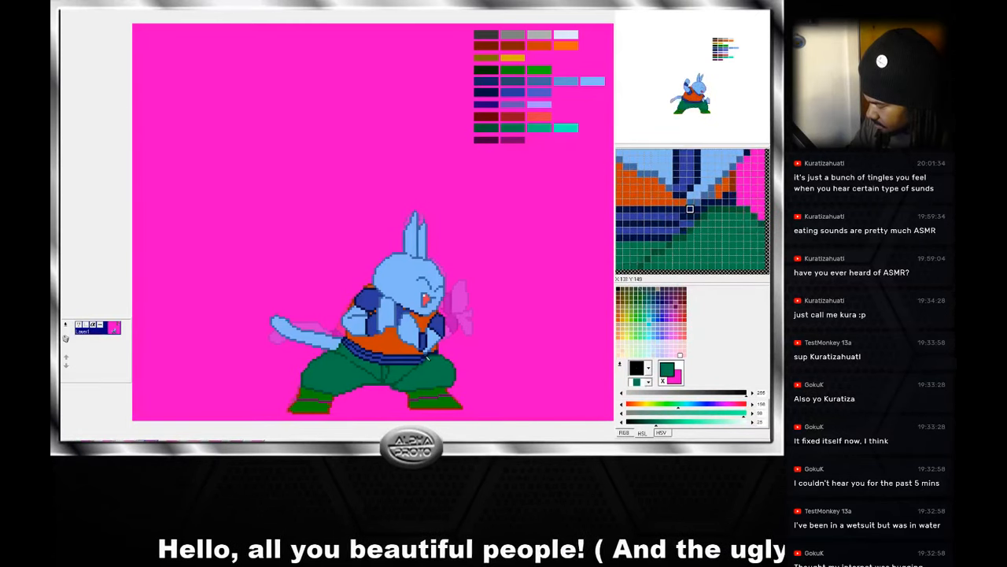
right_click(424, 366)
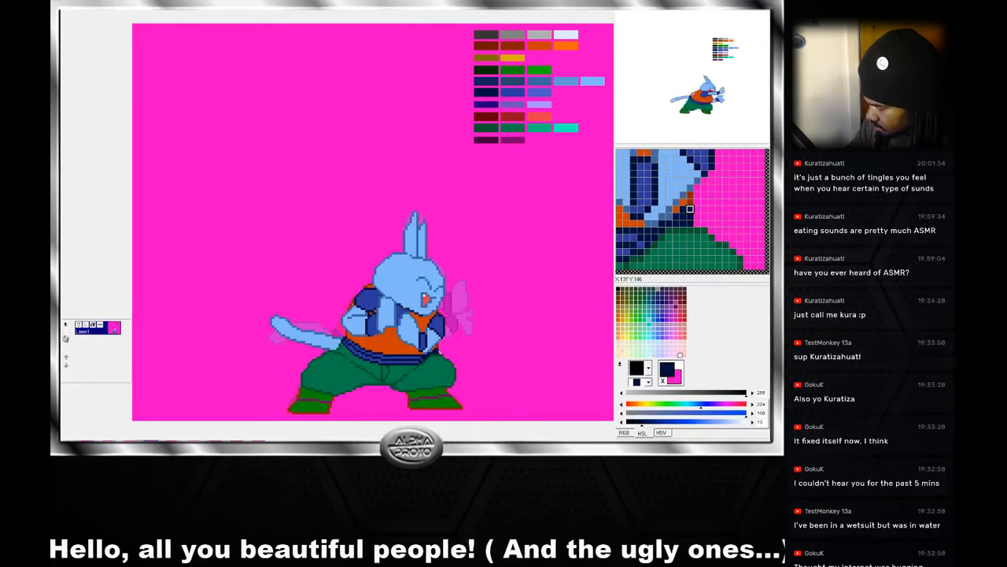
right_click(434, 356)
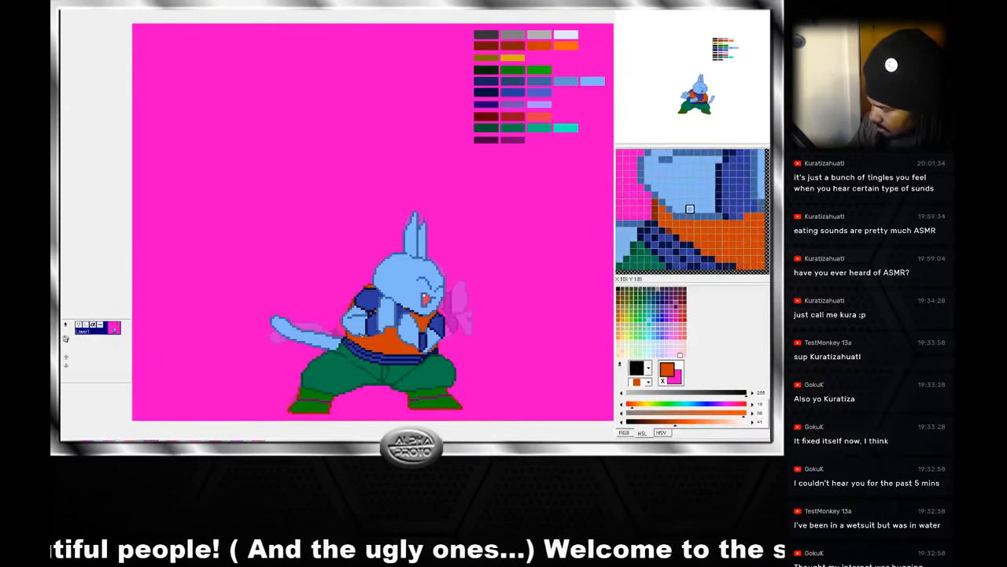
right_click(370, 287)
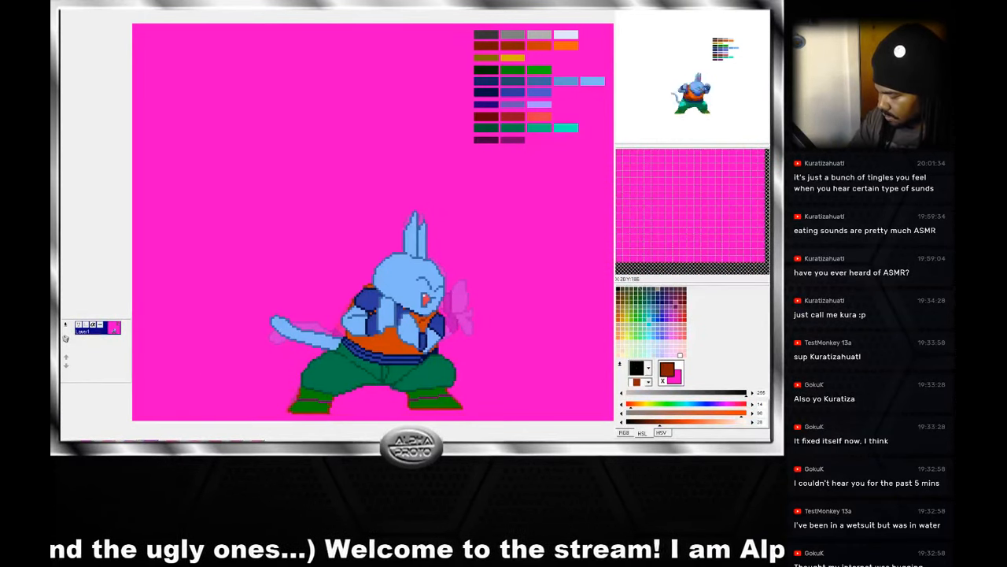
Step through the animation frames from the shaded stance to compare the shirt folds and body outlines.
left_click(84, 442)
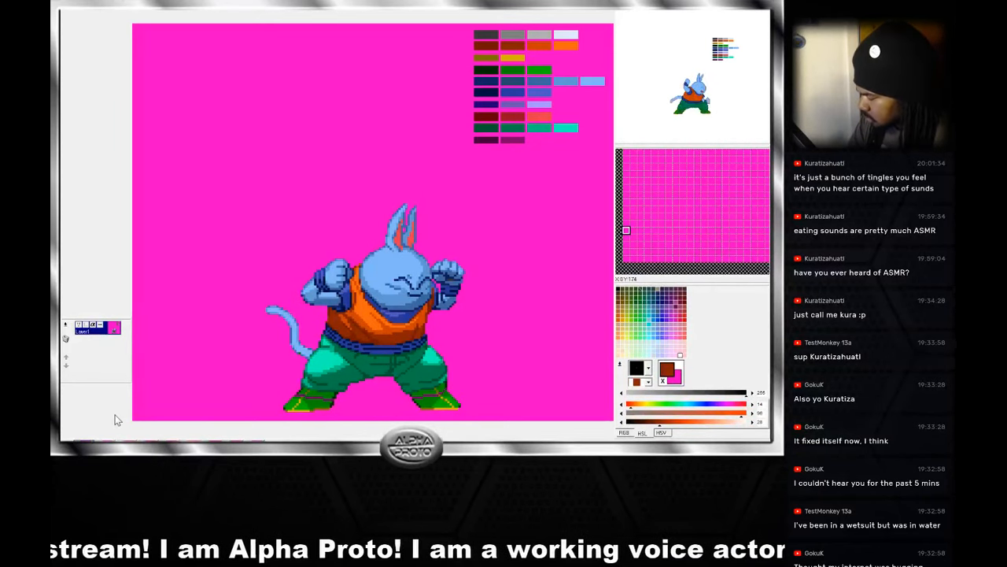
key("Right")
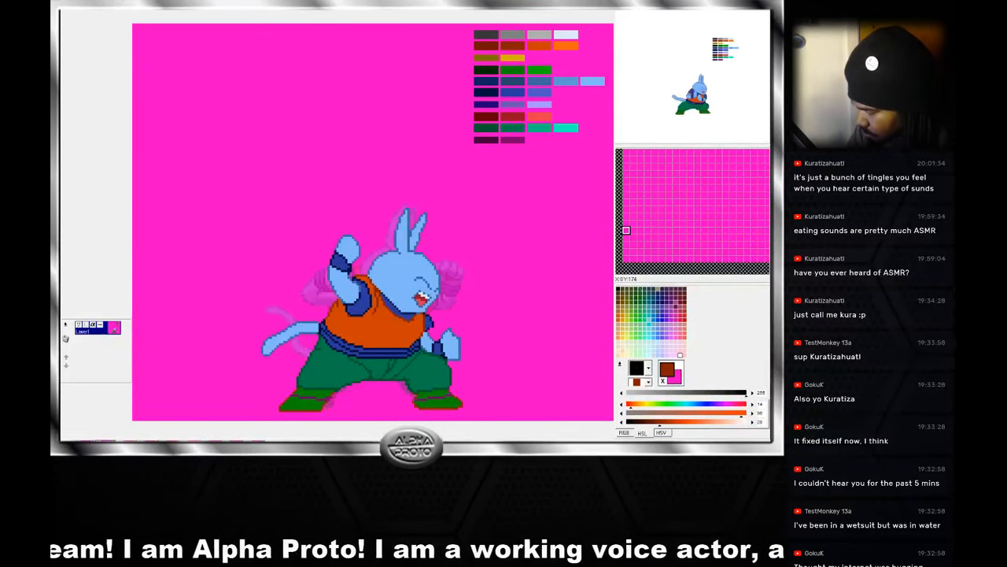
key("Right")
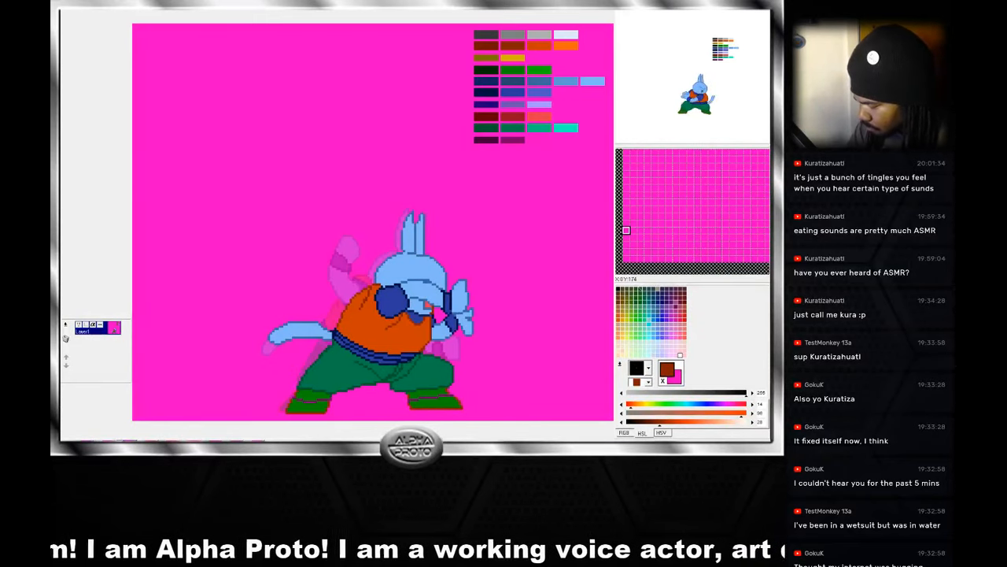
key("Right")
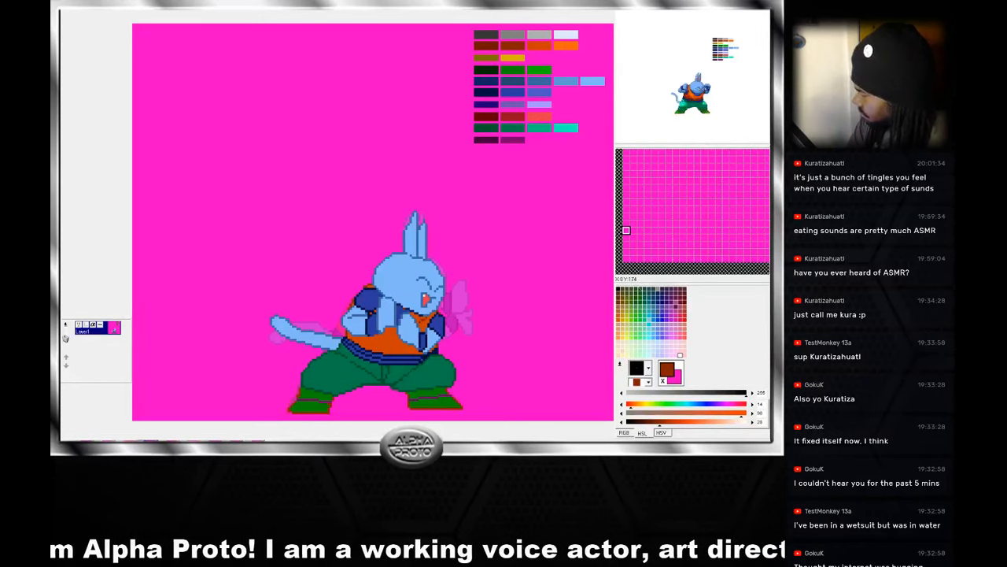
key("Right")
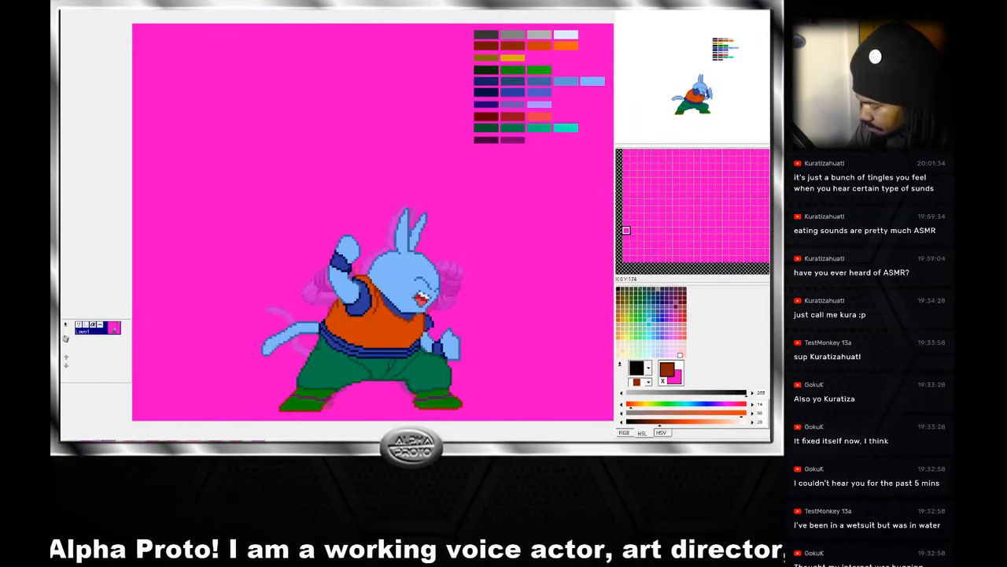
key("Right")
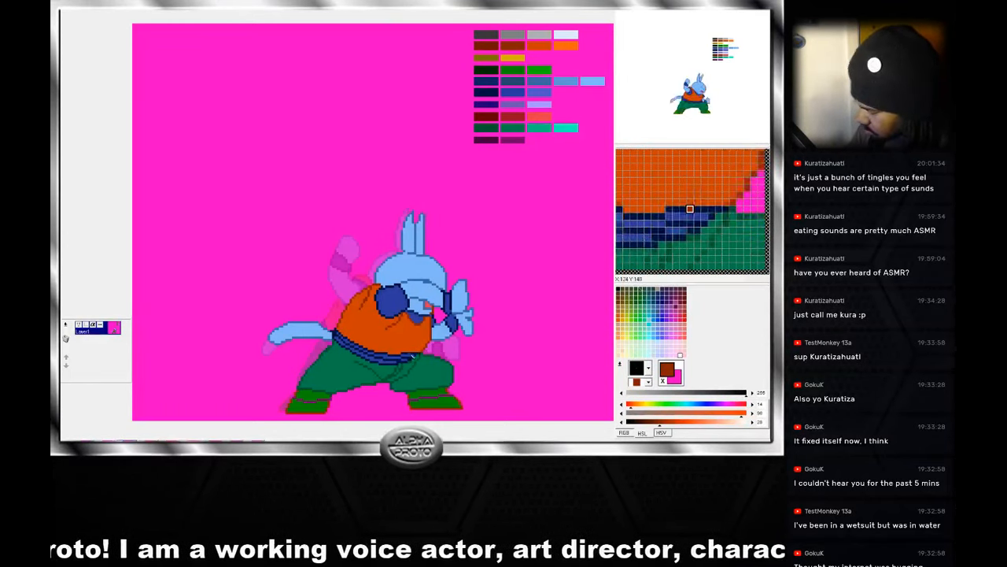
key("Right")
key("Right")
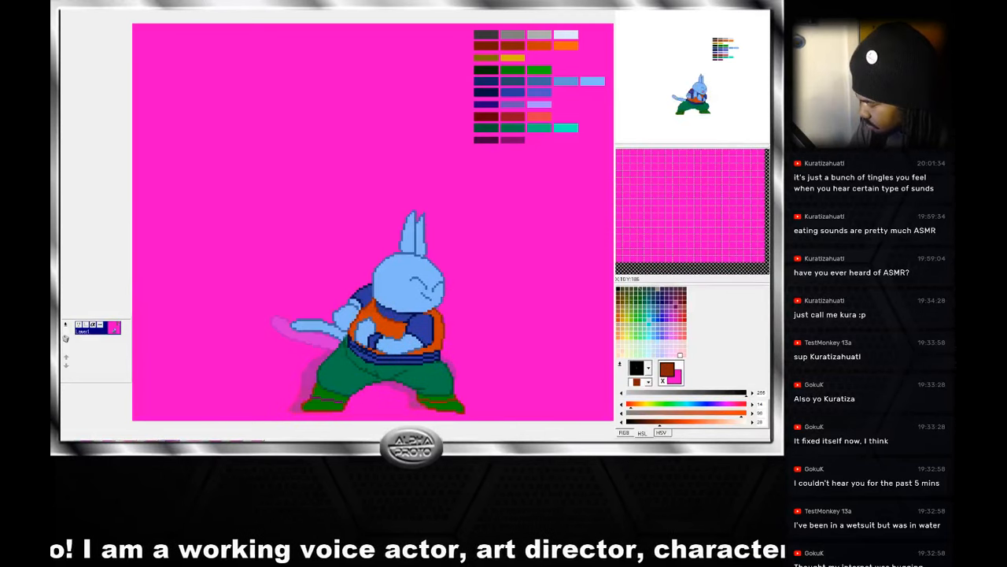
key("Right")
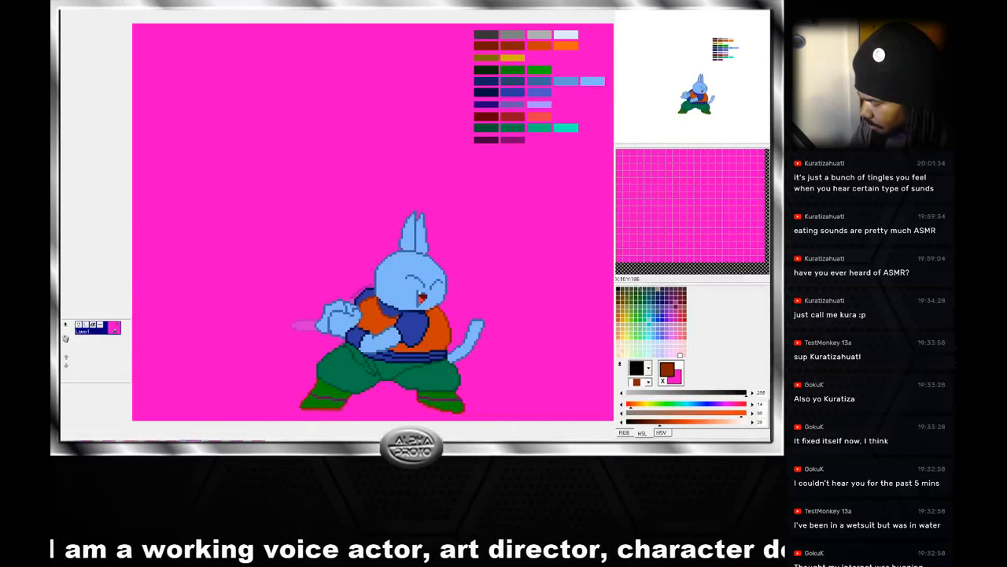
key("Right")
key("Left")
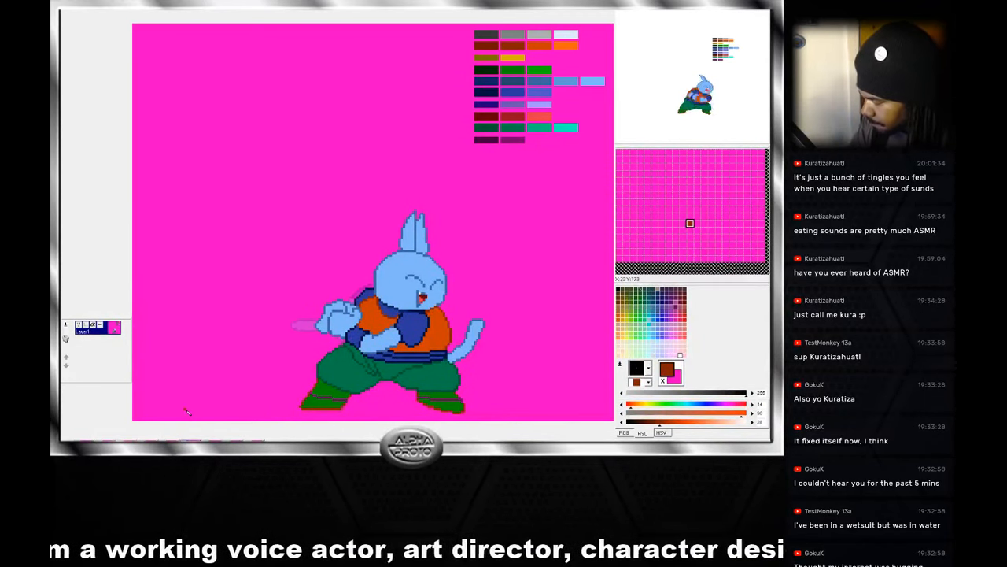
Slim the shirt's back edge in the laughing clasped-hands frame with a dark orange outline and touch up the folds at the shoulder and chest.
right_click(450, 317)
left_click_drag(450, 320, 451, 343)
right_click(447, 331)
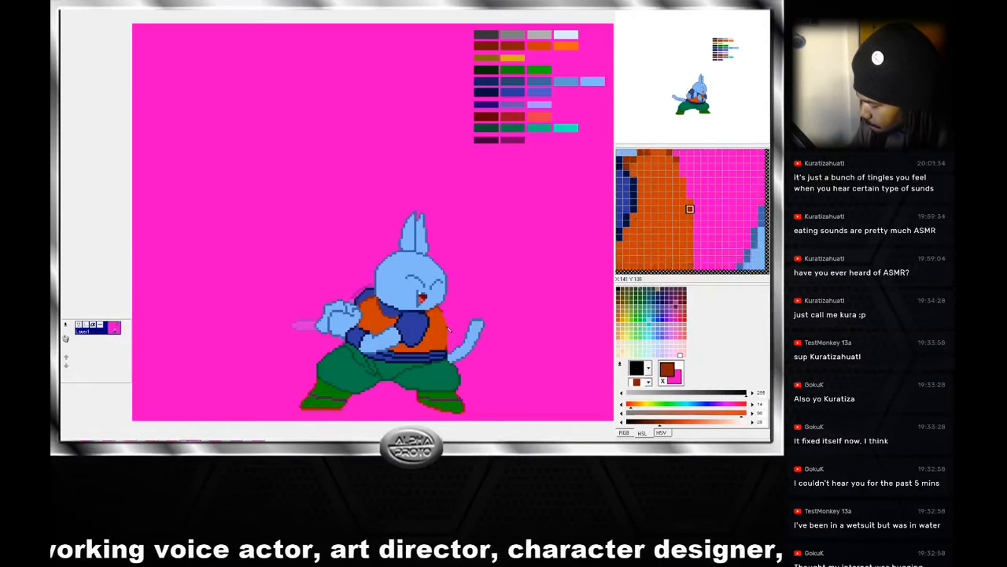
right_click(446, 331)
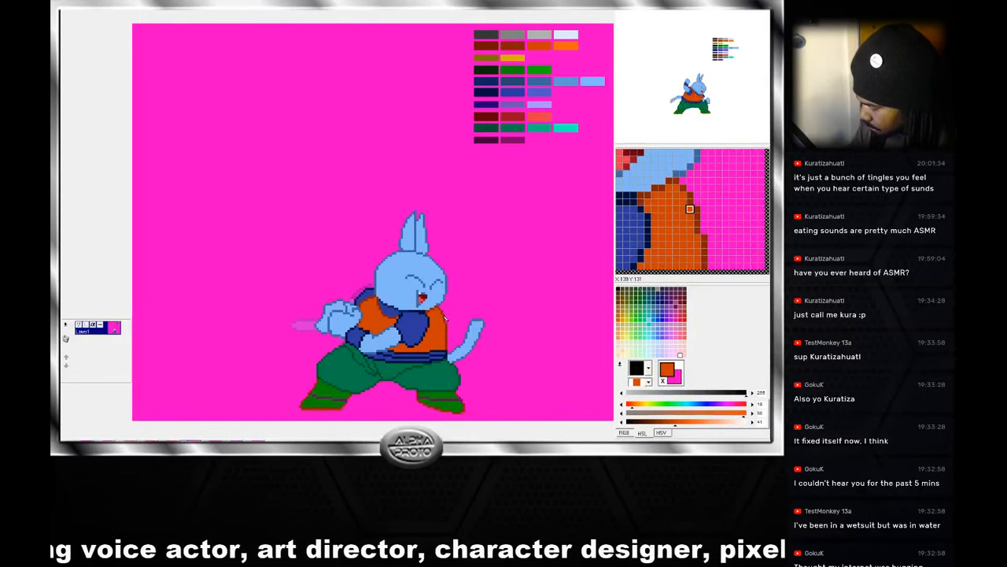
right_click(442, 318)
right_click(437, 323)
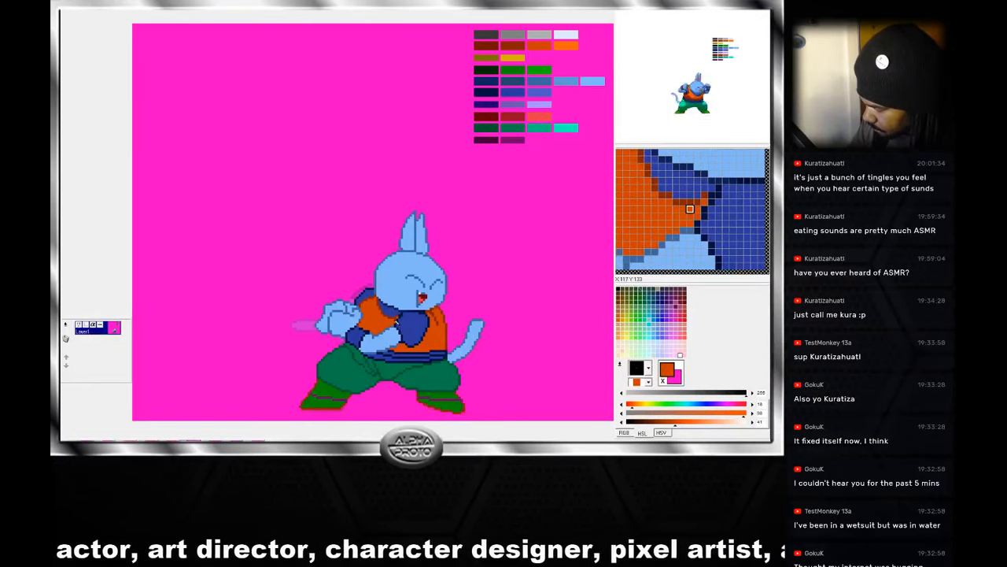
Add dark orange shirt folds around the shoulder and across the chest in the folded-arms frame, trimming them with orange.
key("Left")
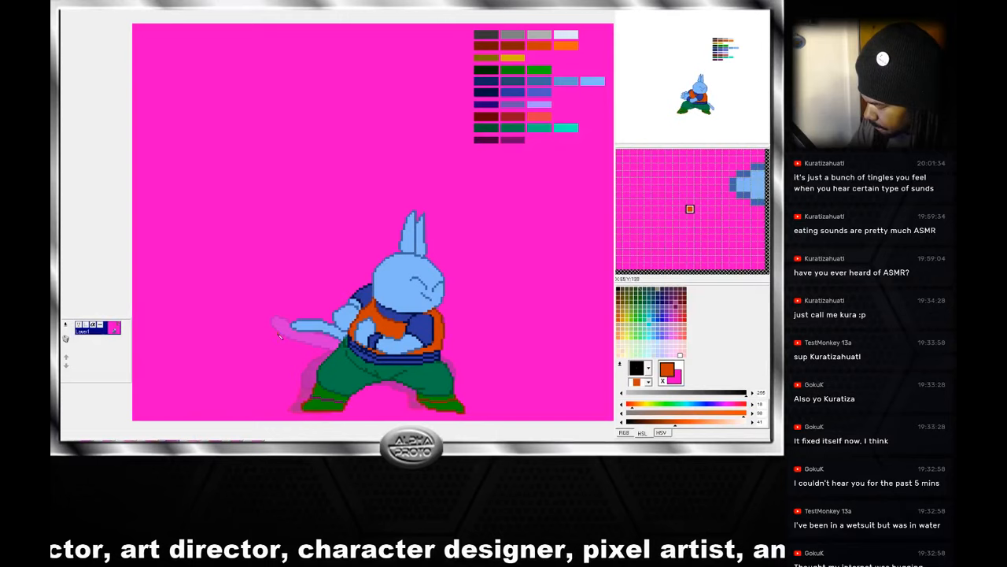
right_click(443, 320)
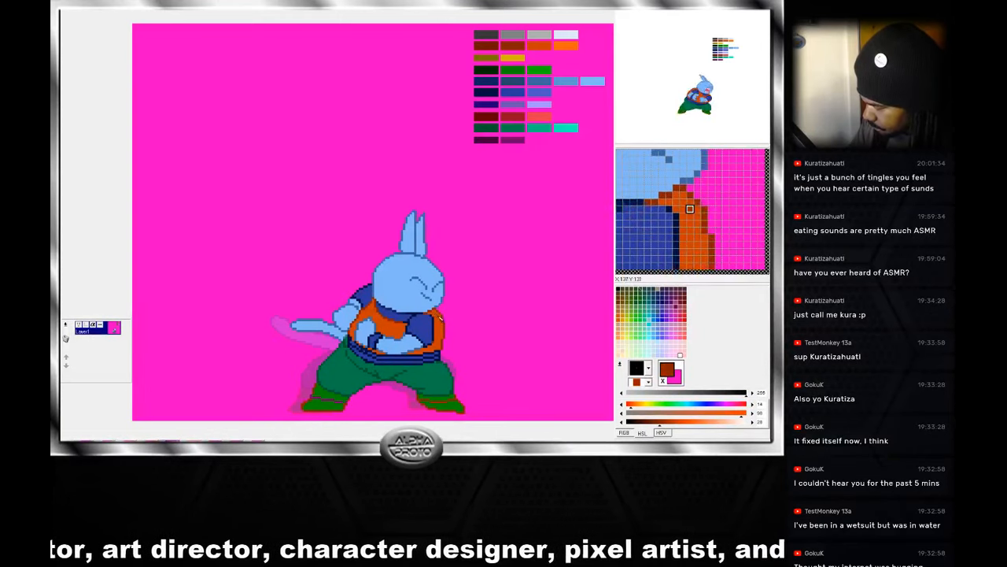
right_click(442, 317)
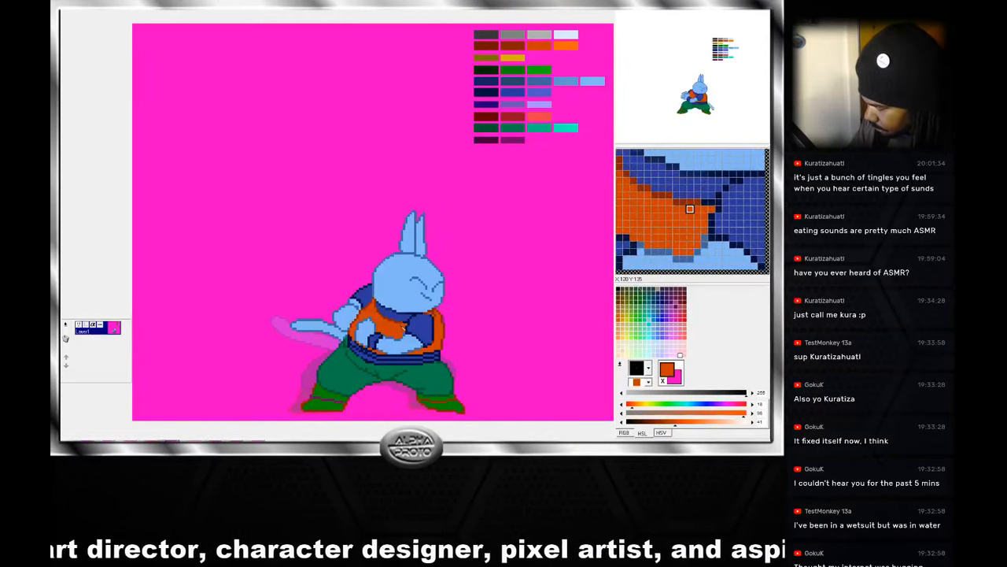
right_click(403, 324)
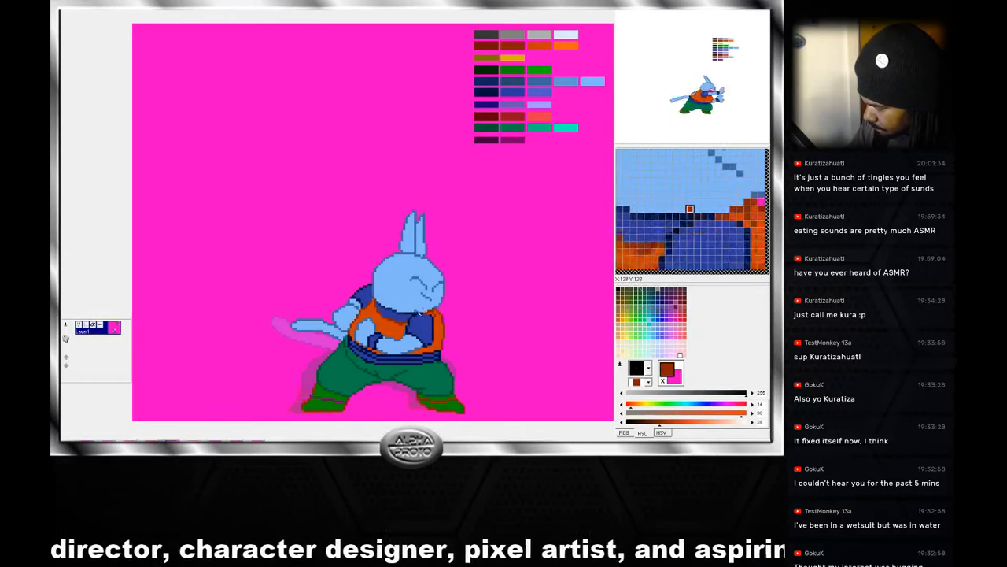
right_click(400, 326)
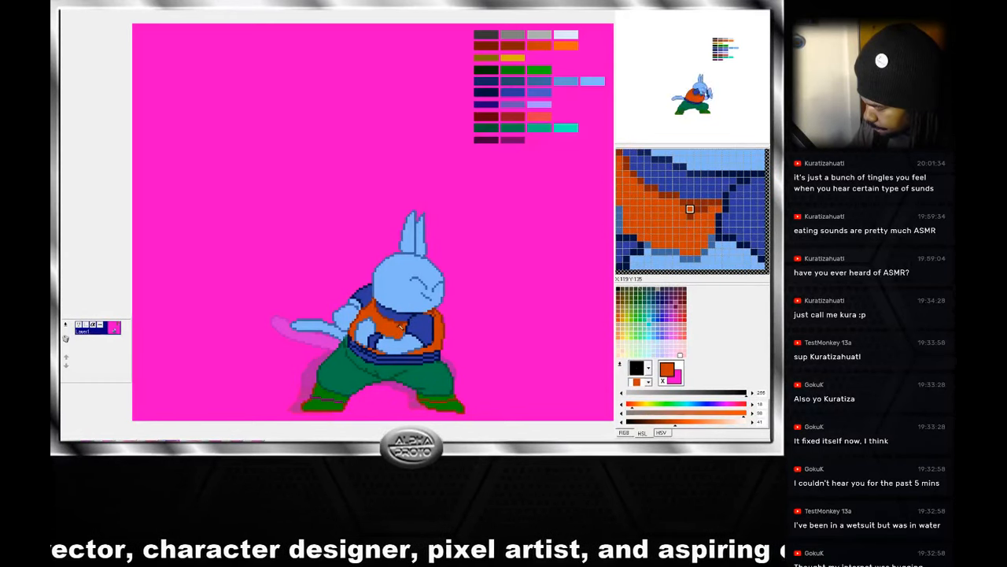
Draw dark orange chest and shoulder folds in the smiling clasped-hands frame, matching them to the laughing frame and refining with orange.
left_click(192, 441)
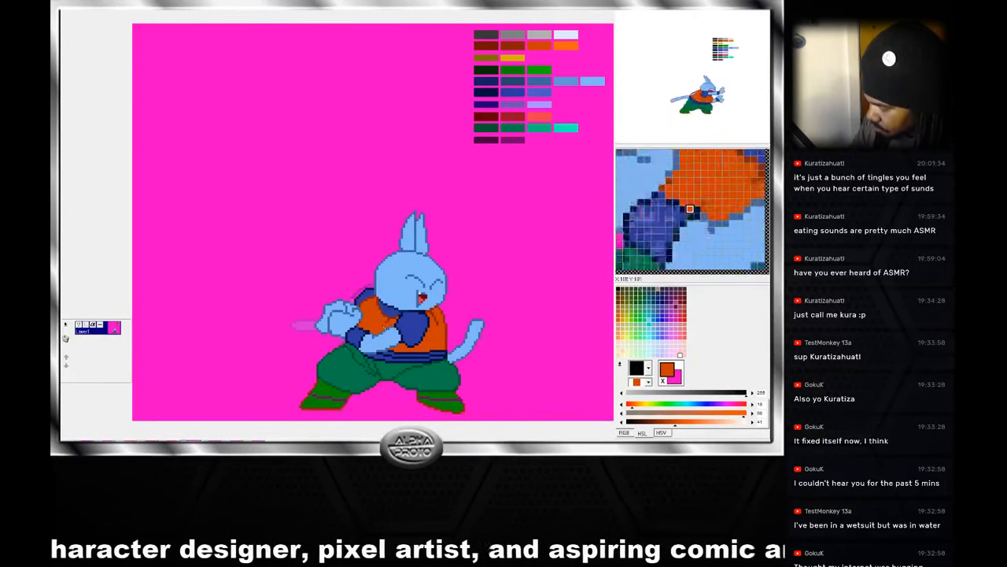
left_click(222, 441)
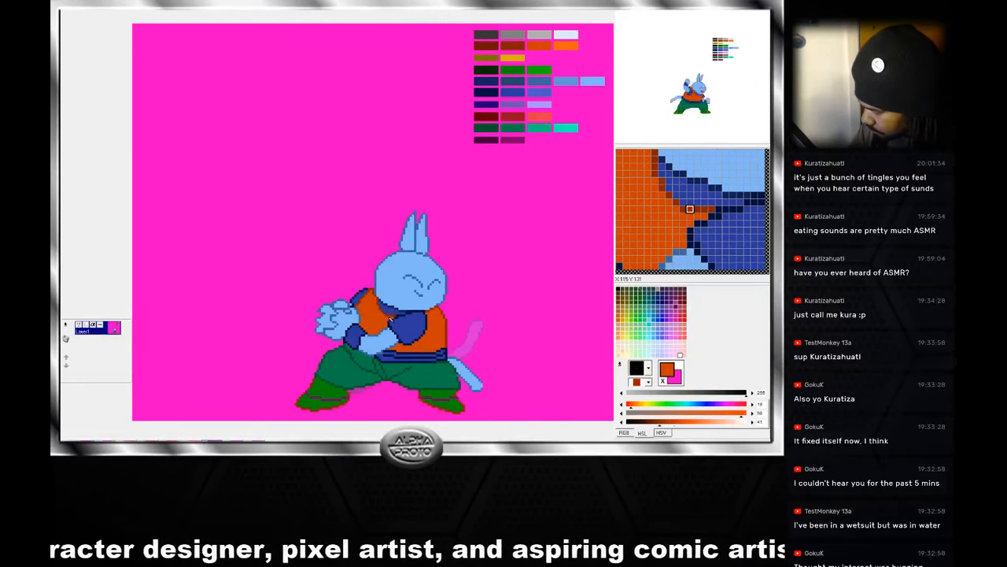
left_click(186, 441)
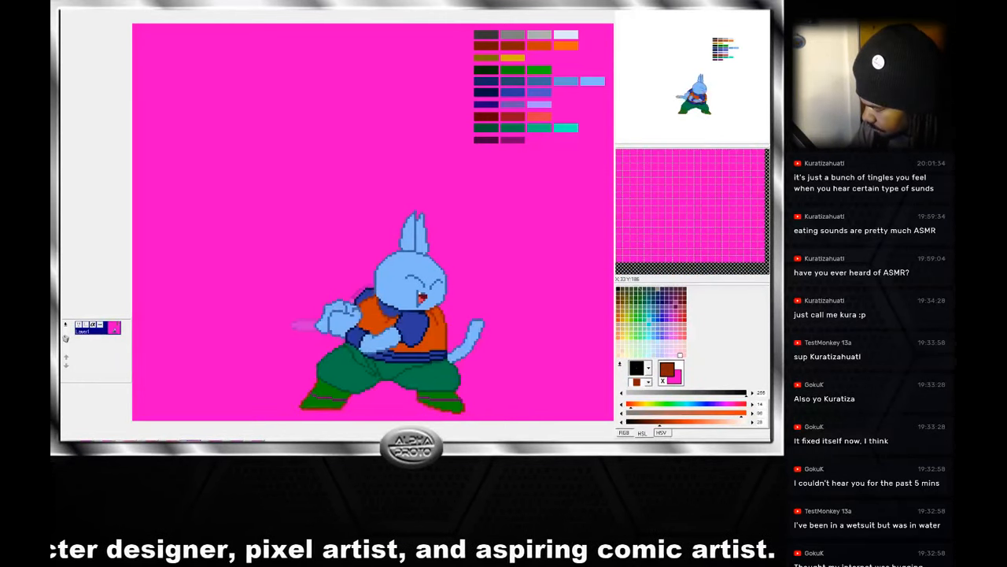
left_click(224, 441)
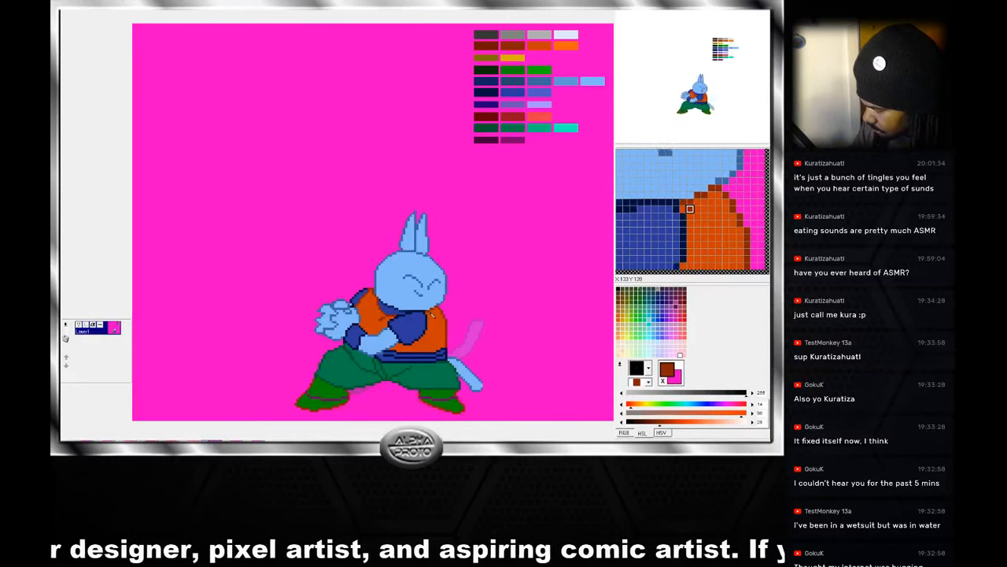
left_click_drag(431, 315, 436, 320)
left_click(186, 441)
left_click(220, 442)
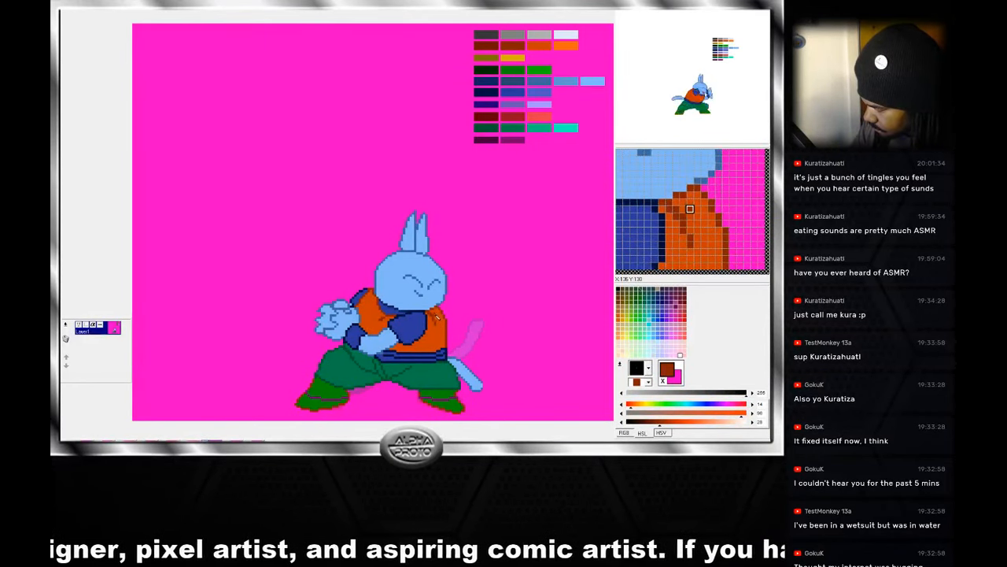
right_click(435, 315)
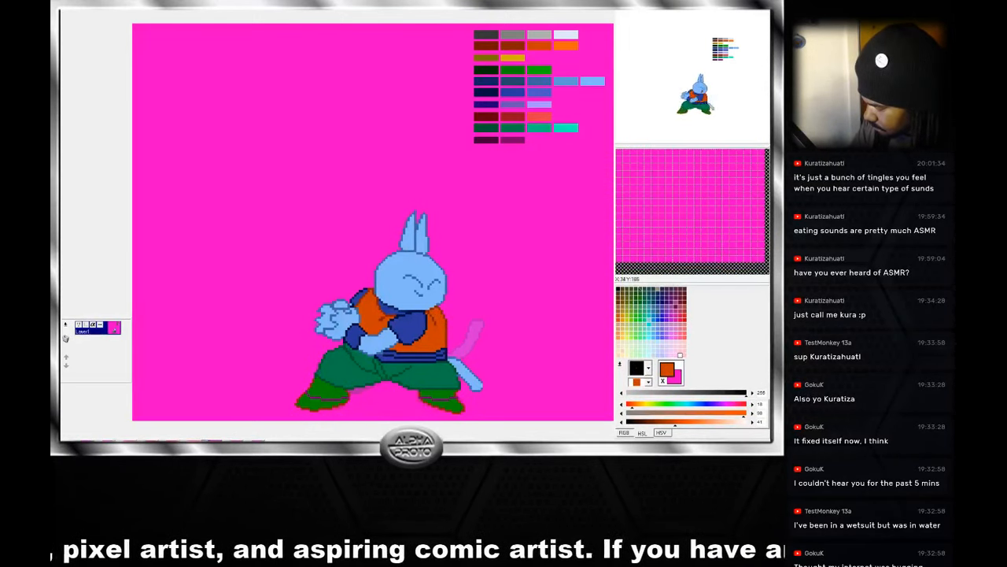
Redraw the chin line above the collar with outline blue and navy in the laughing clasped-hands frame and the folded-arms frame.
left_click(192, 440)
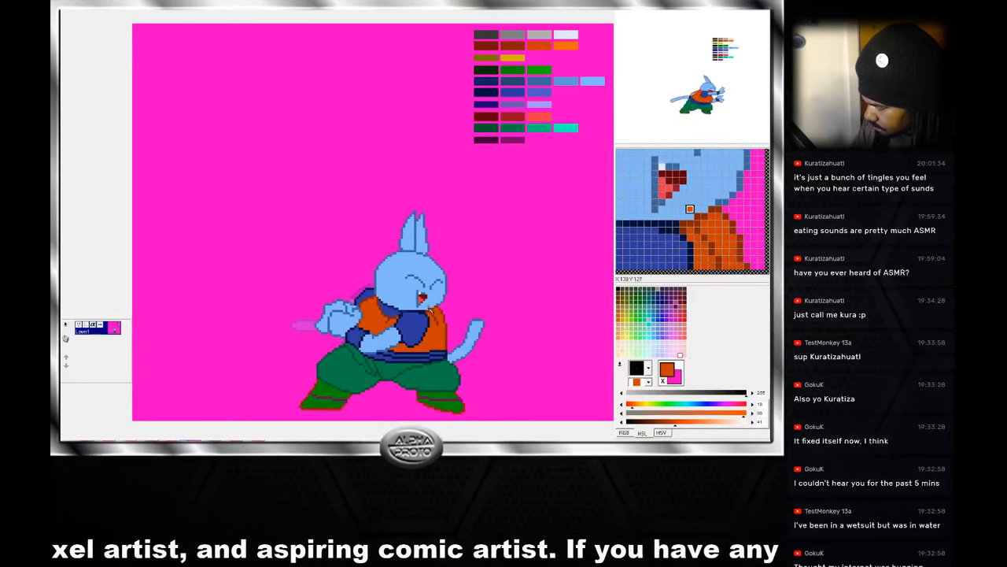
right_click(386, 310)
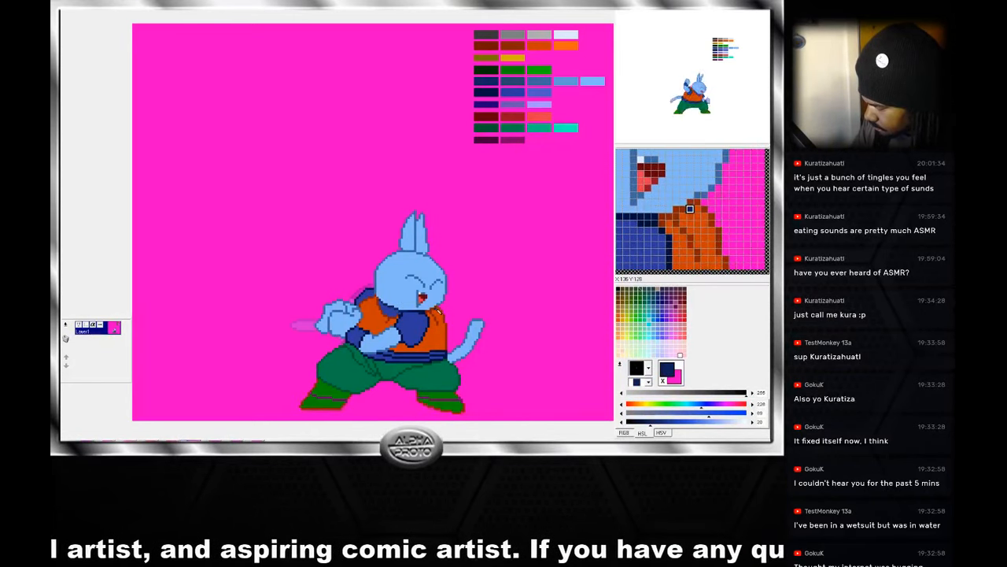
right_click(441, 311)
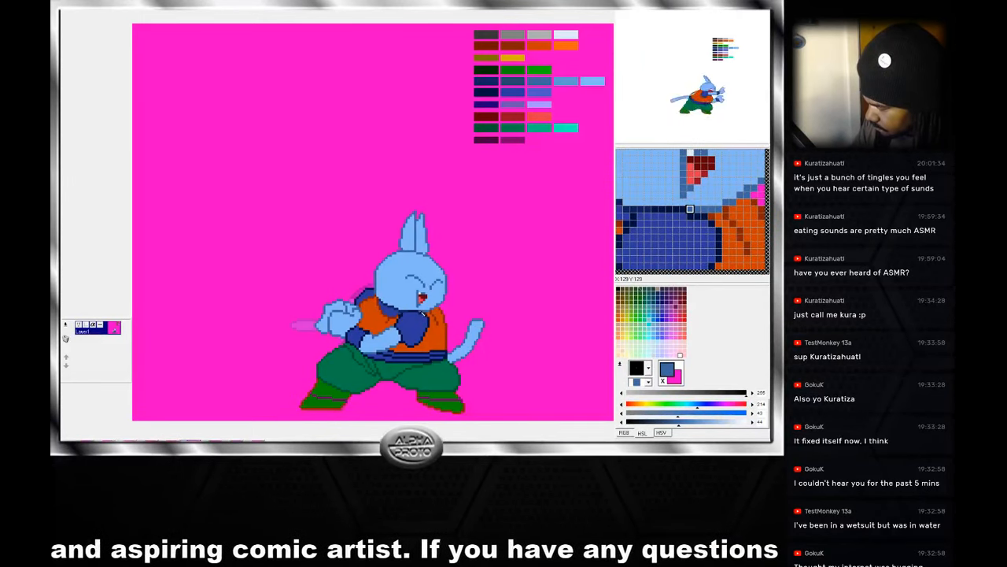
left_click(209, 442)
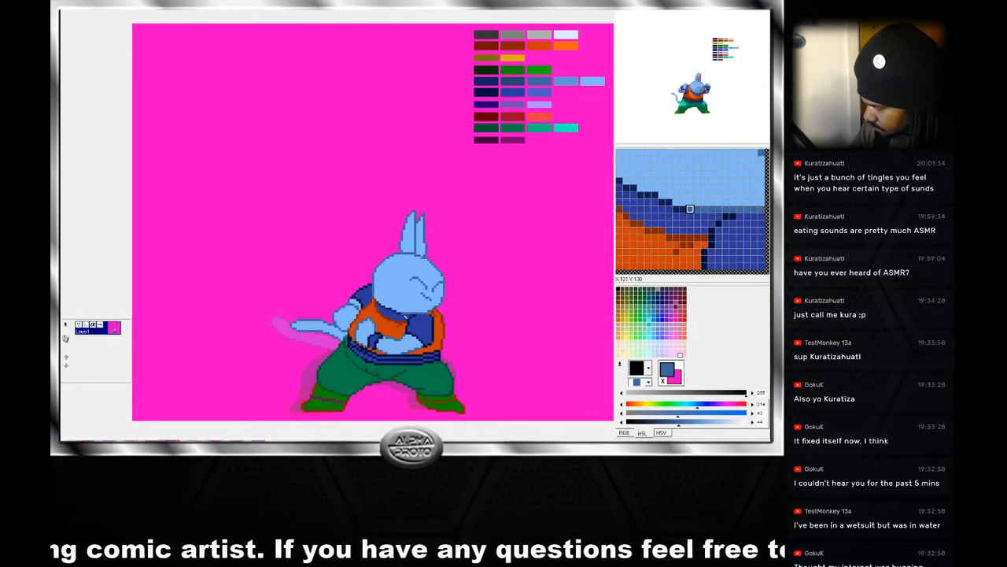
right_click(400, 315)
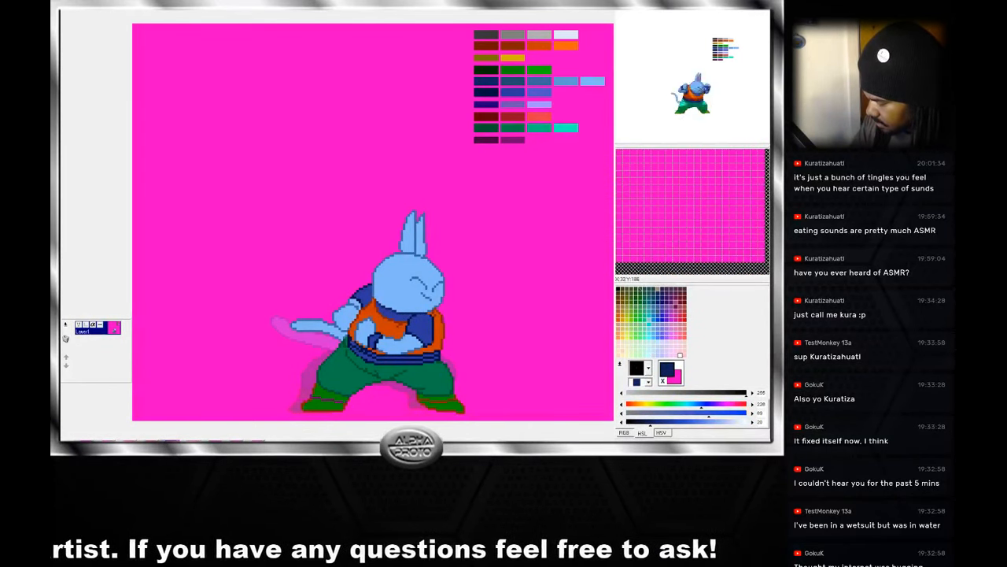
Extend the front forearm into the far sleeve in the shouting frame with light blue, trimming its edge with background pink after comparing neighbouring frames.
left_click(197, 448)
left_click(212, 443)
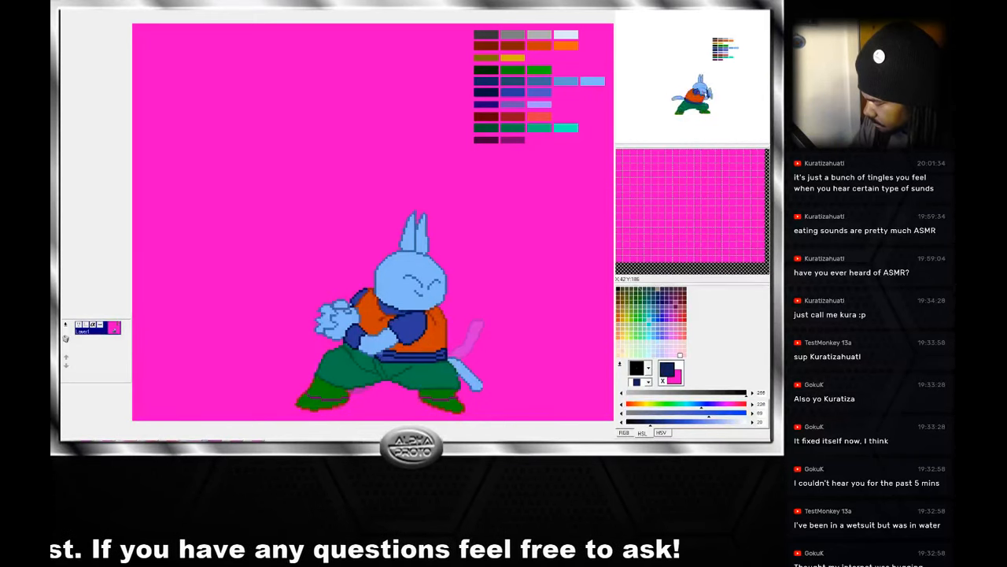
left_click(240, 439)
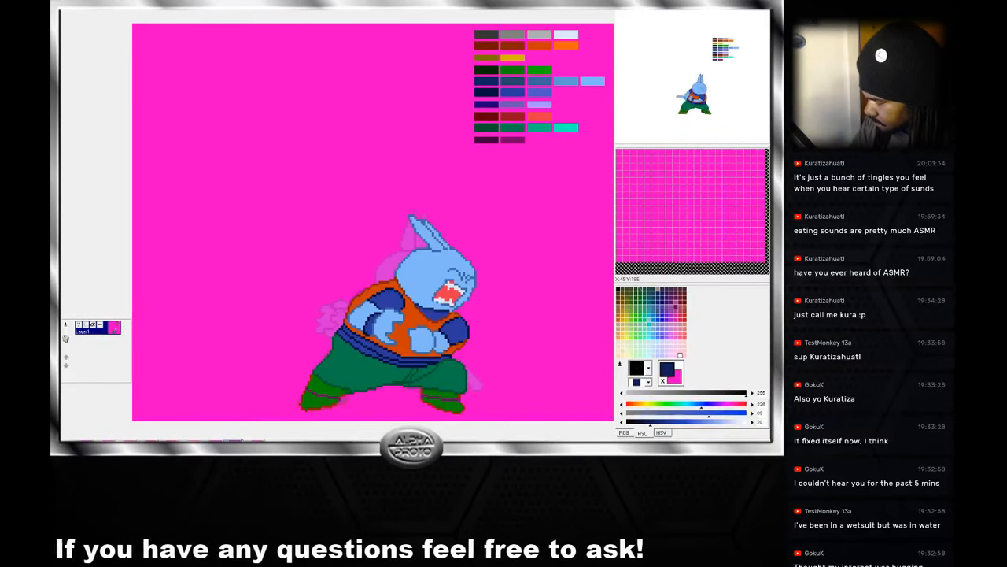
left_click(214, 441)
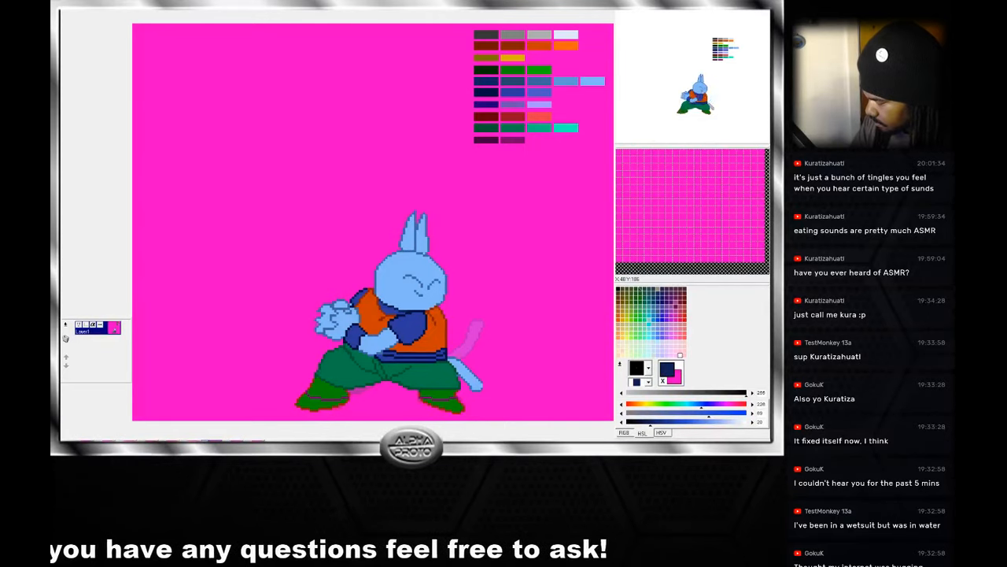
left_click(238, 439)
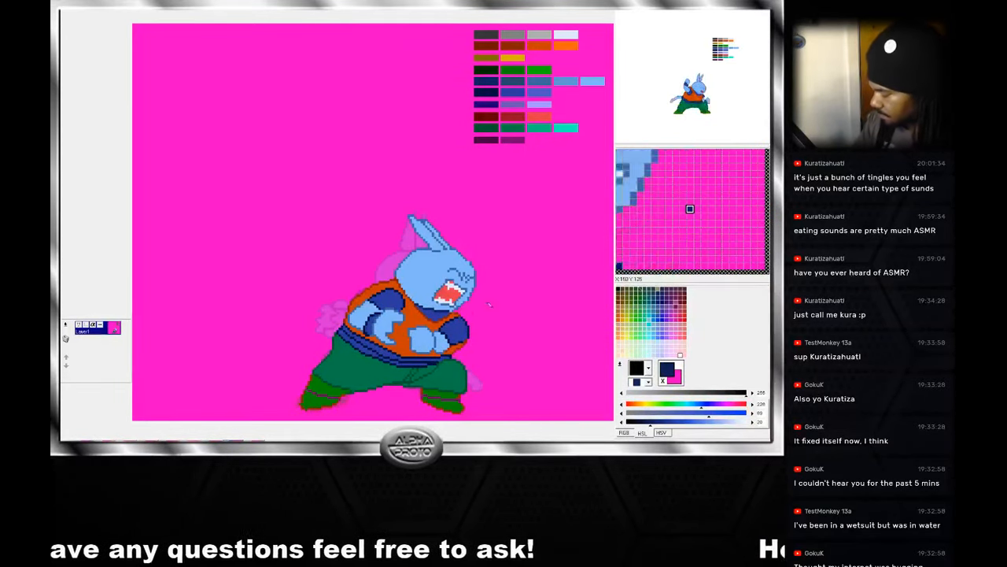
right_click(467, 347)
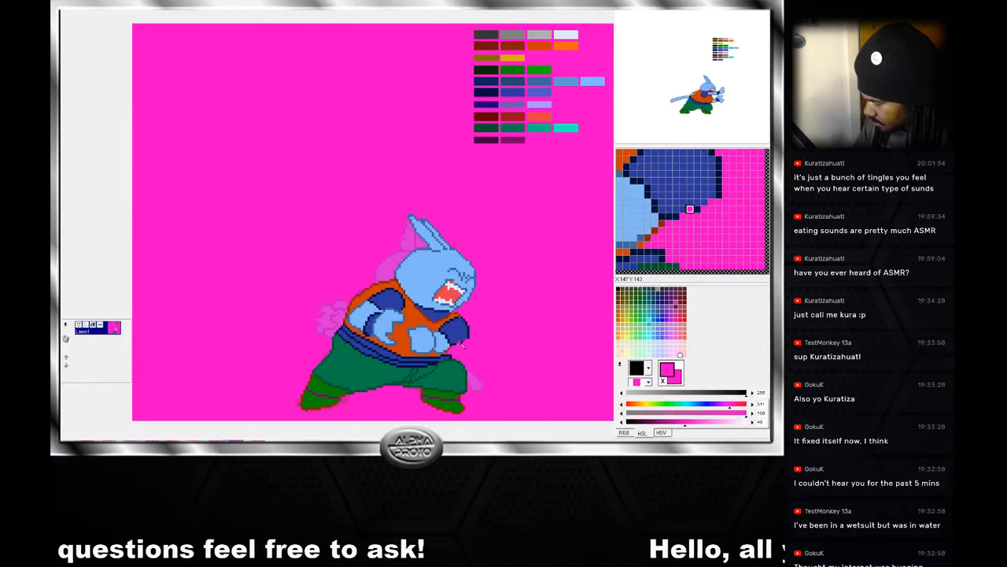
right_click(459, 344)
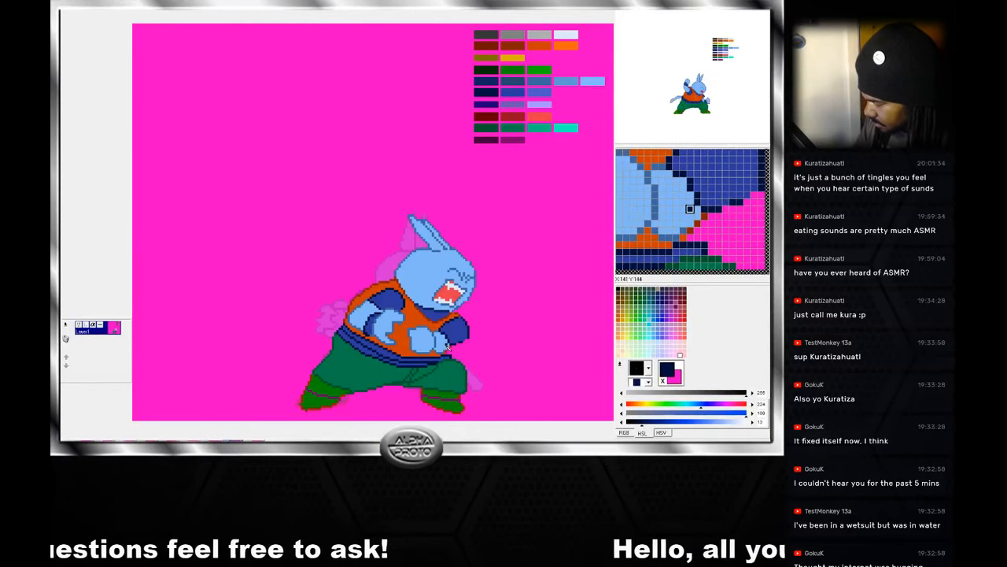
right_click(448, 346)
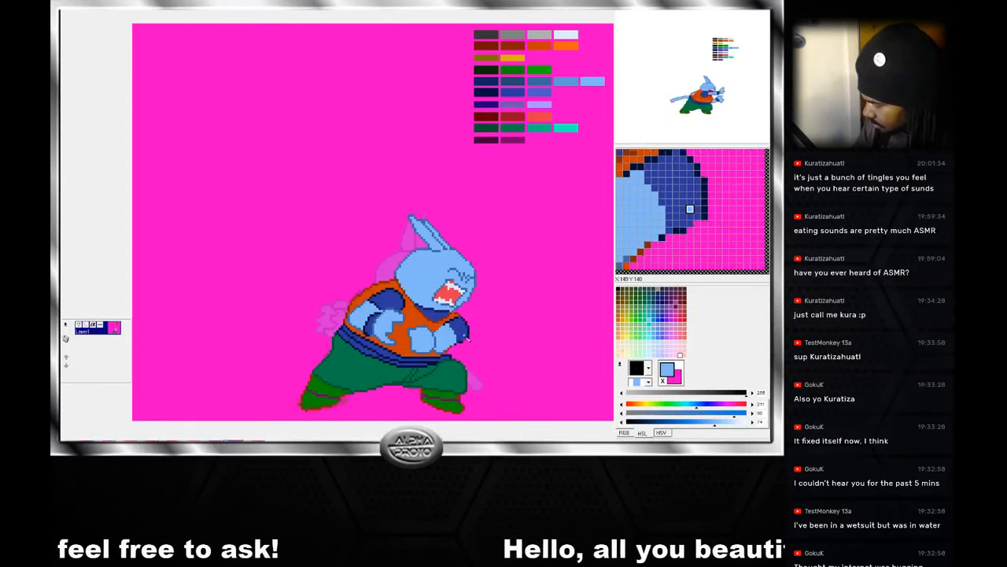
Draw the far sleeve's navy cuff line in the shouting frame and outline the forearm's underside in outline blue, trimming with background pink.
right_click(452, 326)
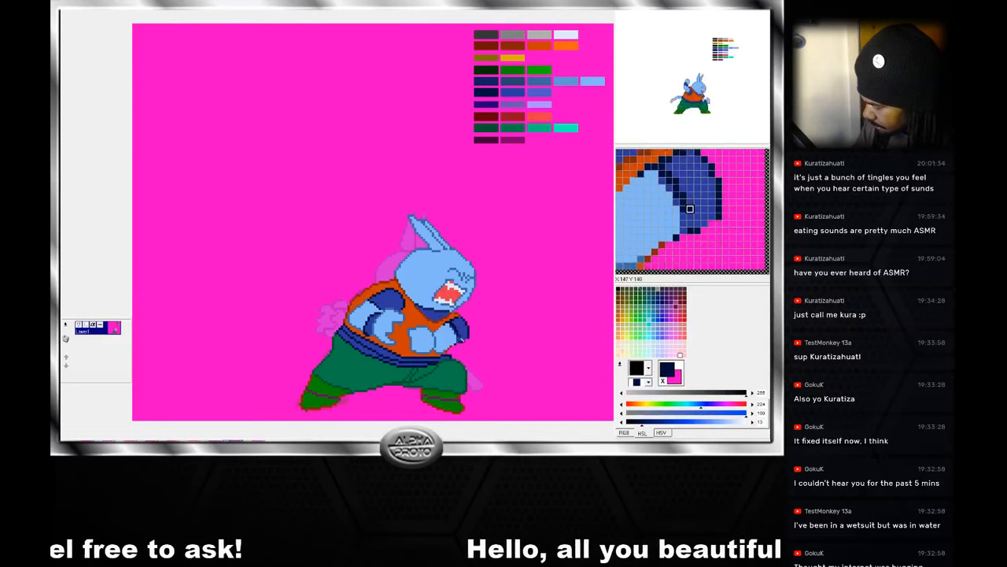
right_click(456, 332)
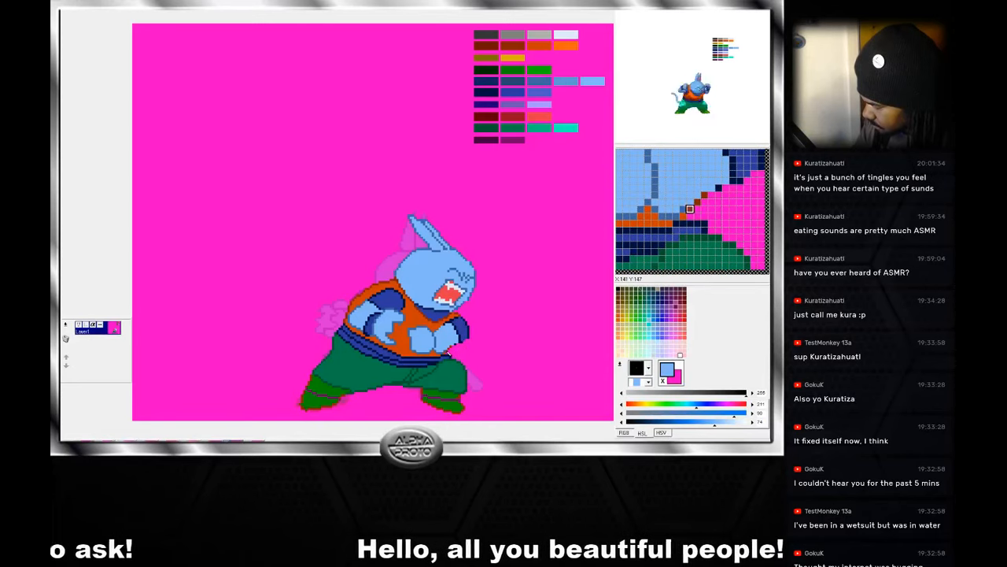
right_click(452, 352)
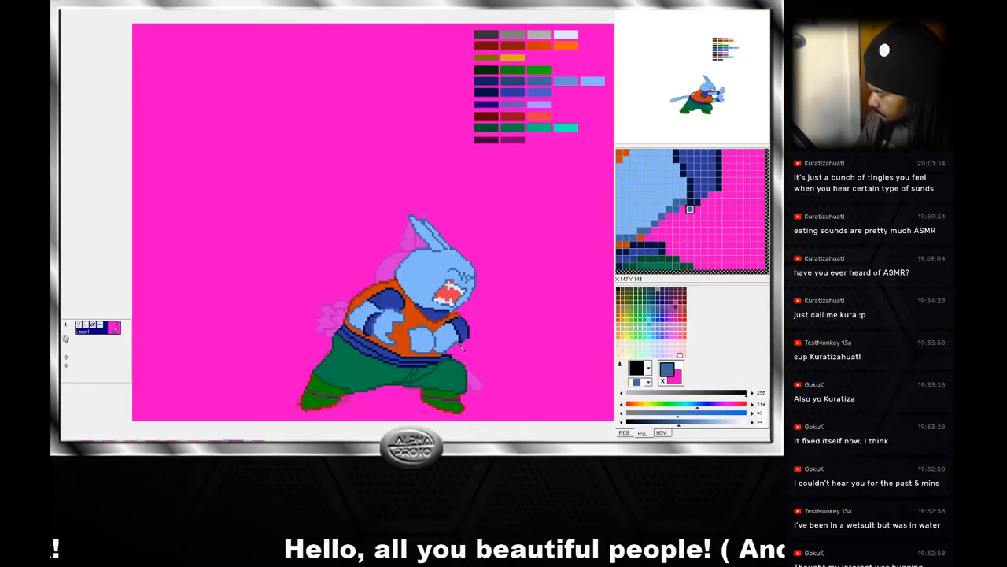
right_click(459, 348)
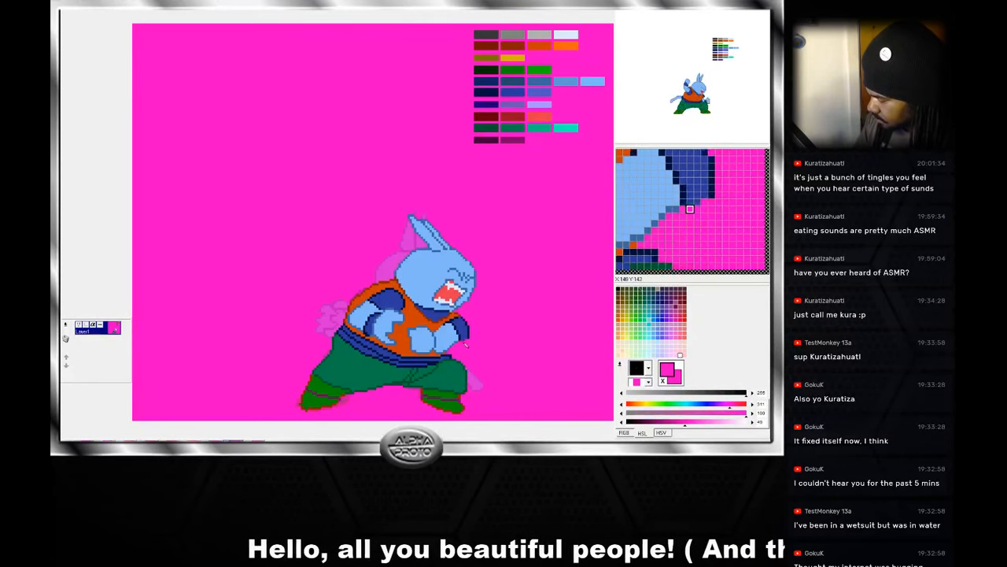
right_click(470, 333)
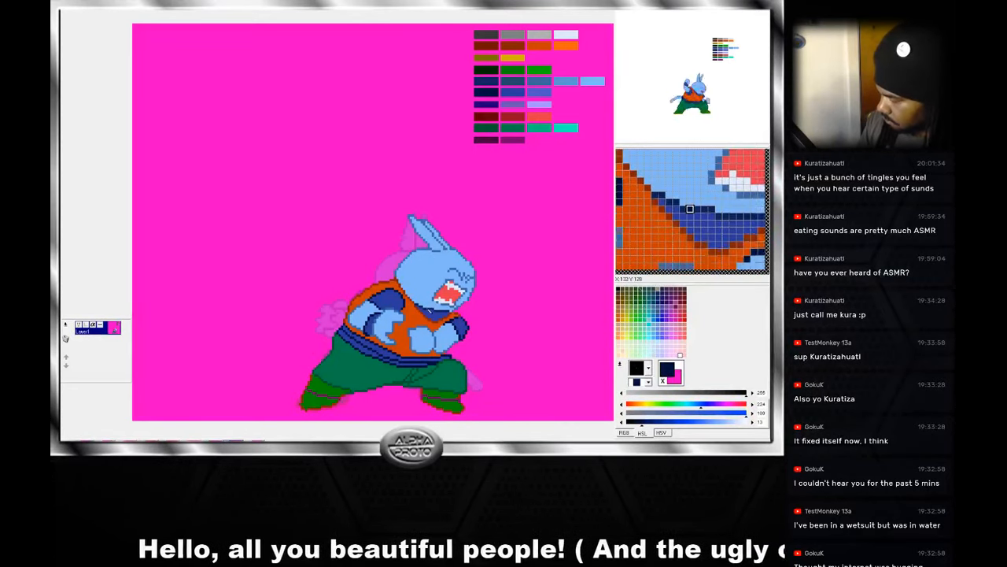
right_click(371, 347)
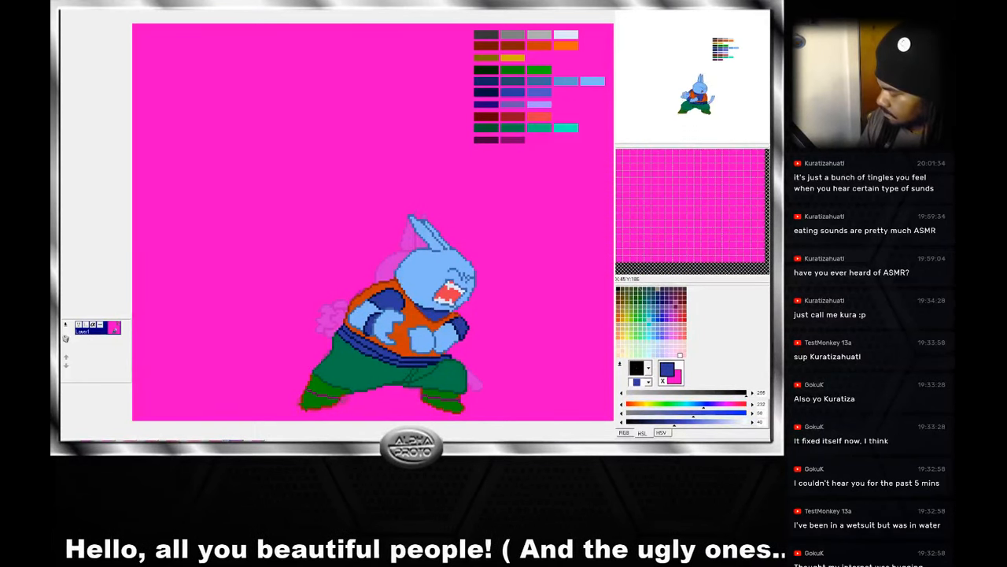
Slim the shirt's upper back edge in the shouting frame with background pink, redraw its dark orange outline and touch up the head's back edge.
right_click(373, 292)
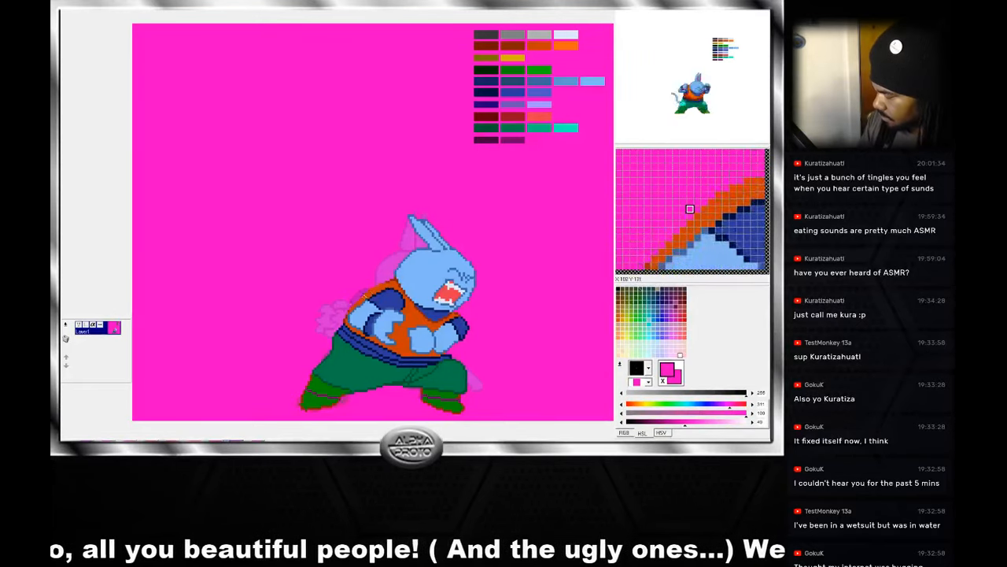
right_click(370, 307)
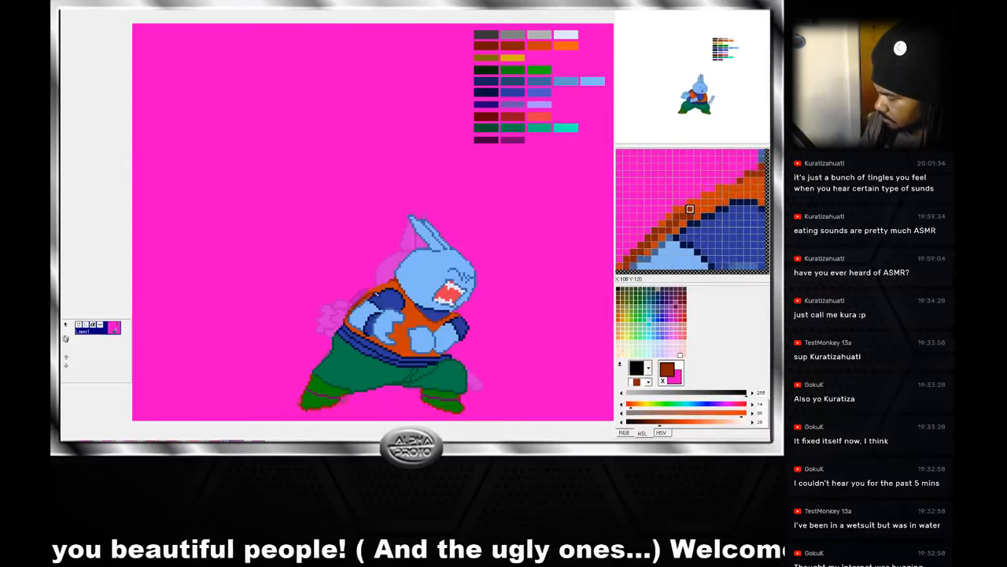
right_click(383, 286)
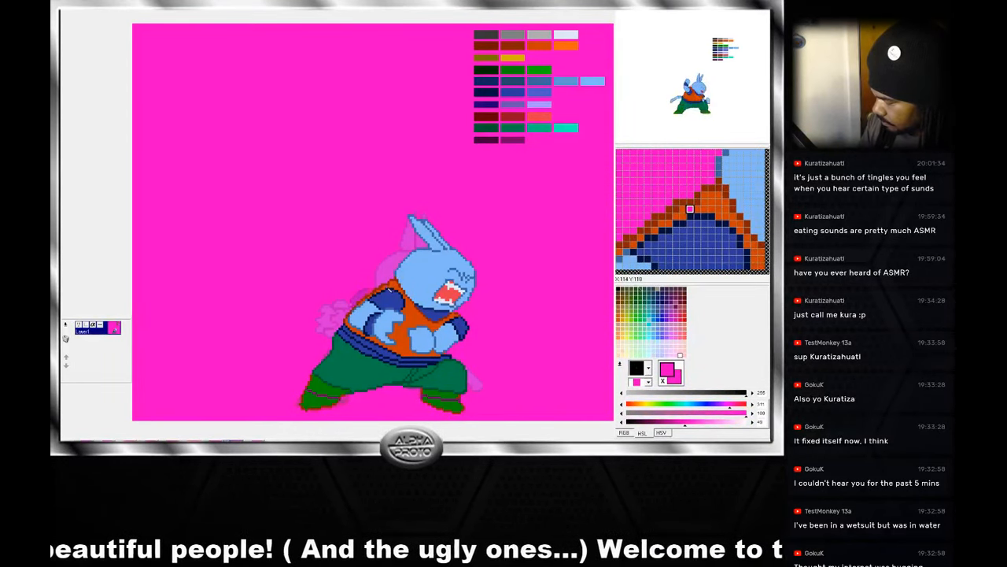
right_click(389, 290)
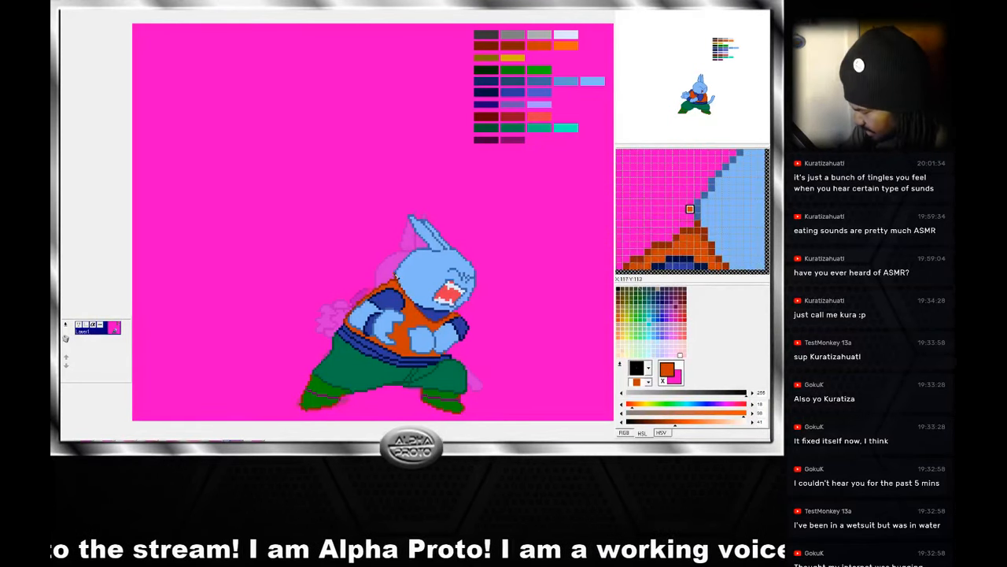
right_click(397, 278)
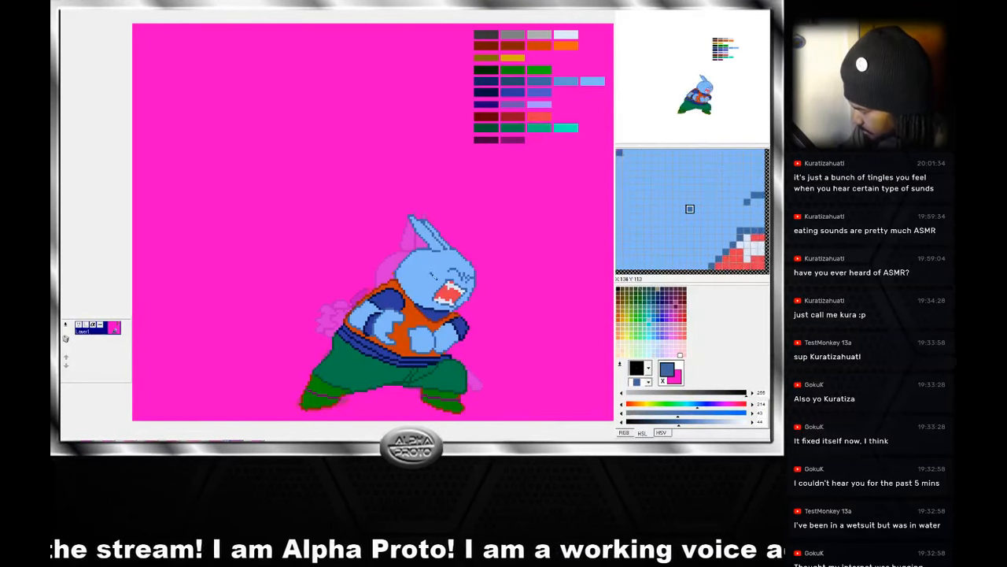
right_click(437, 255)
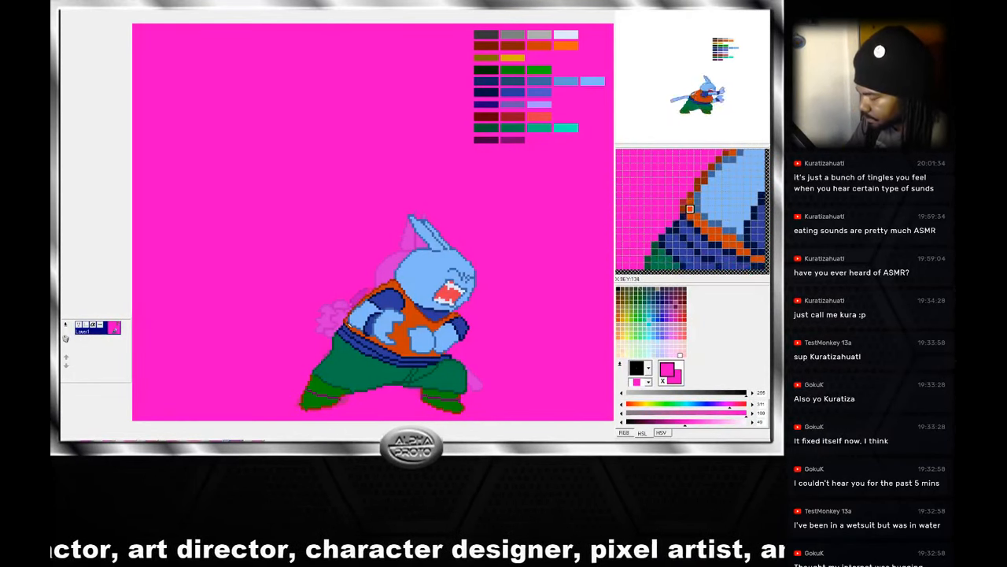
right_click(352, 326)
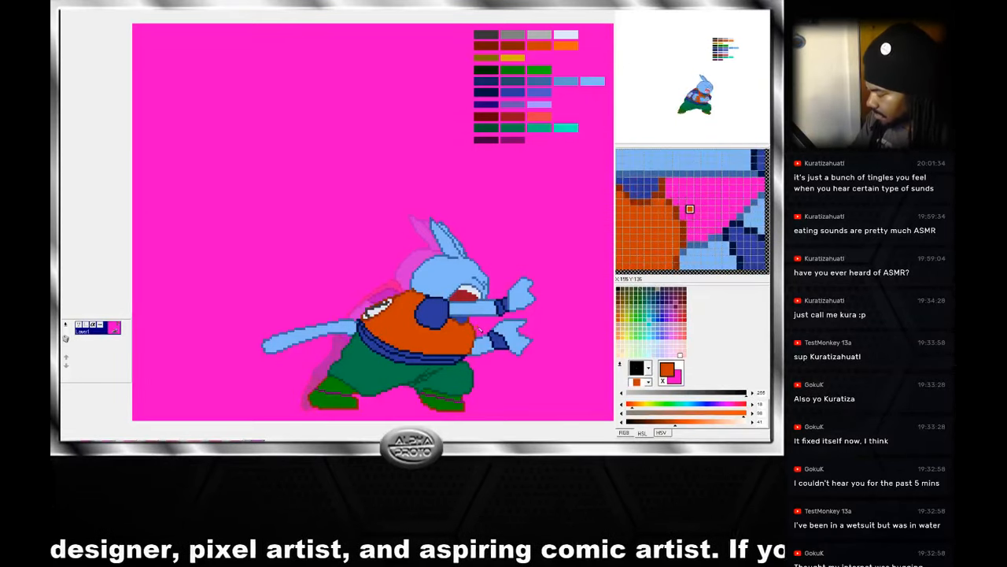
Cut back the chest in the lunging frame, extend the lower forearm in light blue and outline the shirt's front in dark orange.
right_click(478, 328)
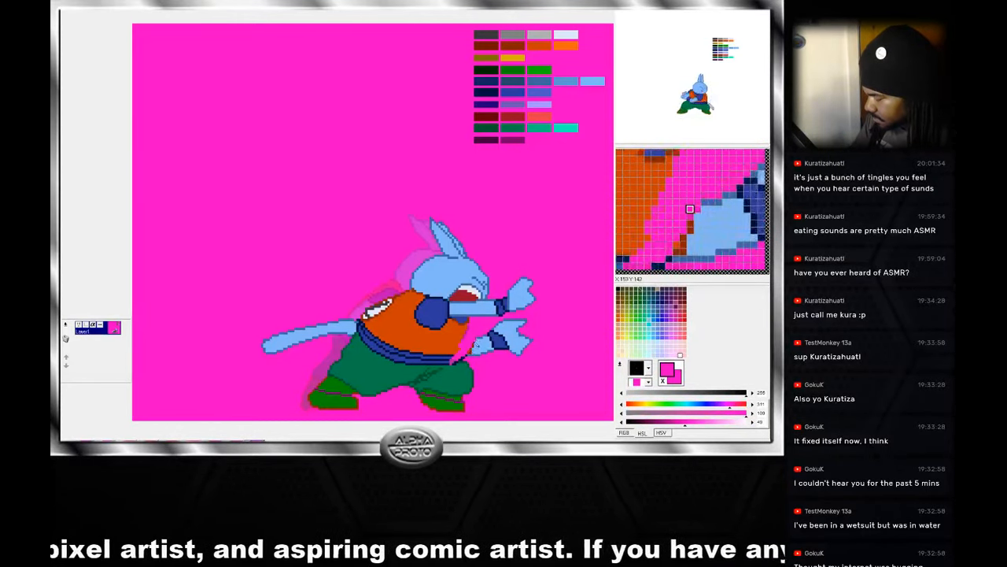
right_click(482, 342)
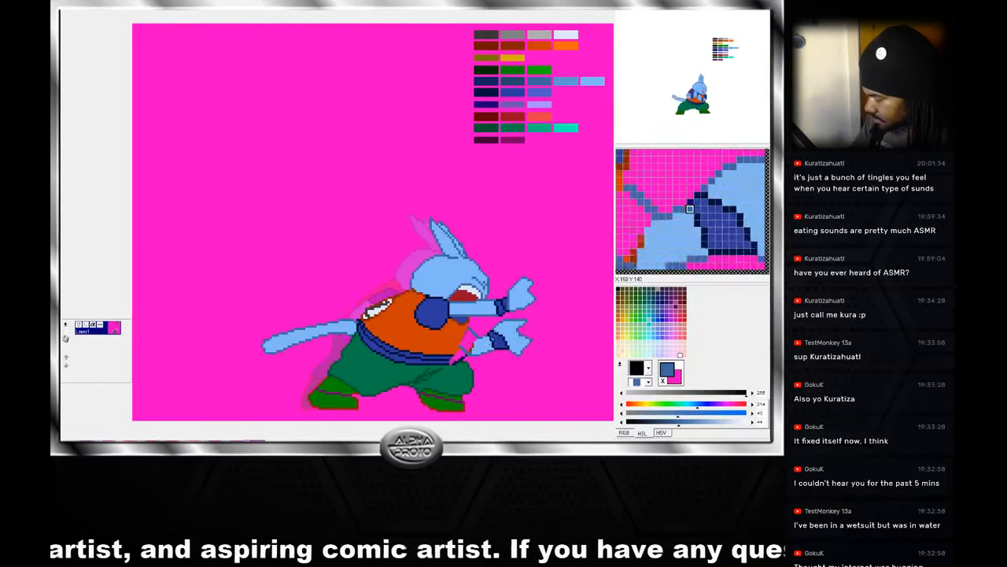
right_click(477, 344)
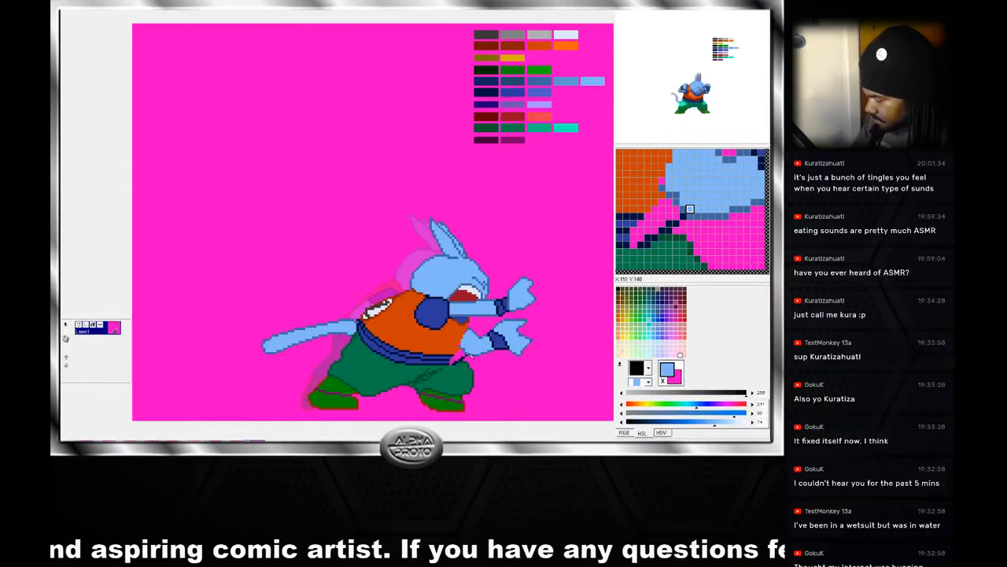
right_click(469, 323)
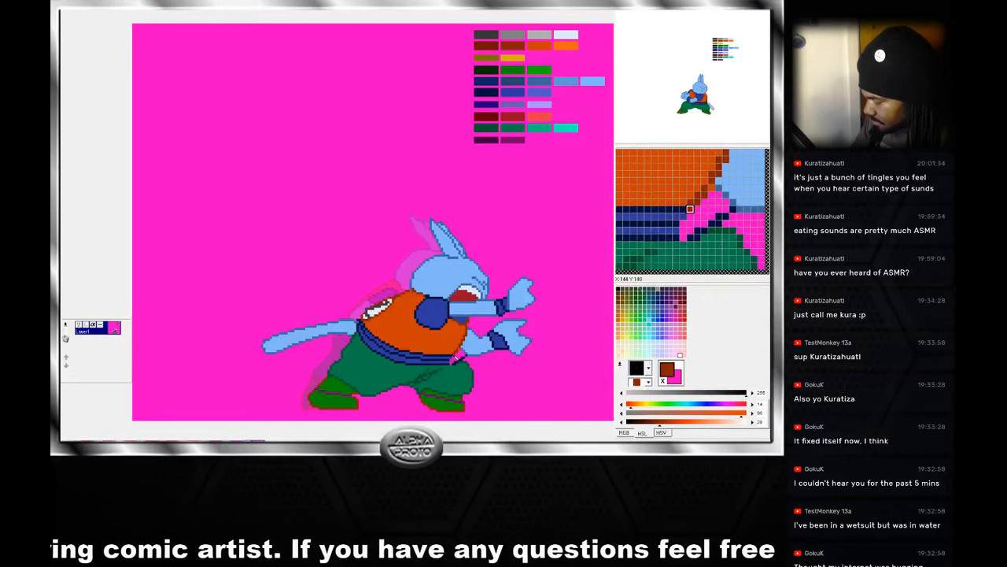
Redraw the belt's front end in navy and extend the green thigh up to it in the lunging frame, clearing leftovers with background pink.
right_click(453, 362)
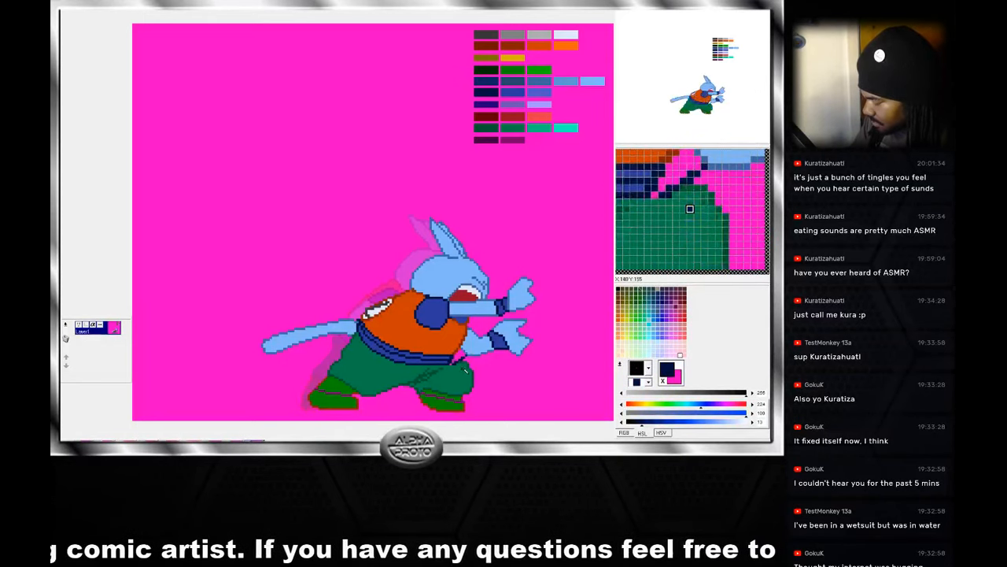
right_click(464, 364)
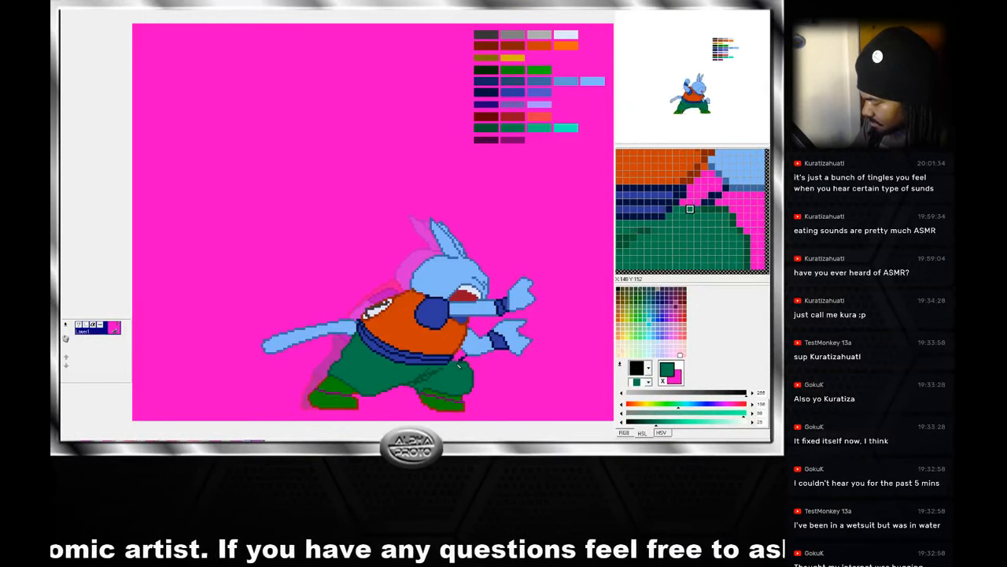
right_click(466, 365)
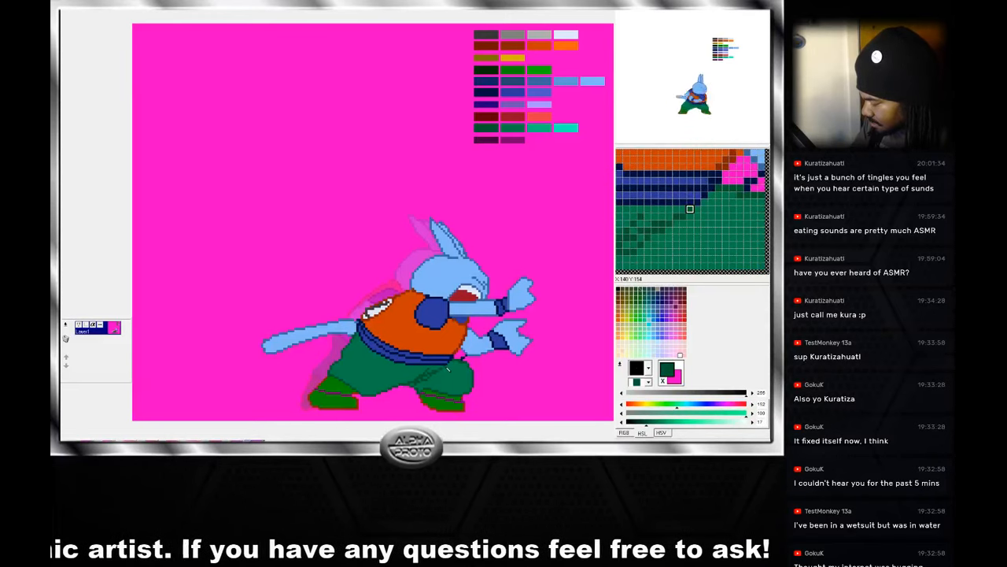
right_click(467, 359)
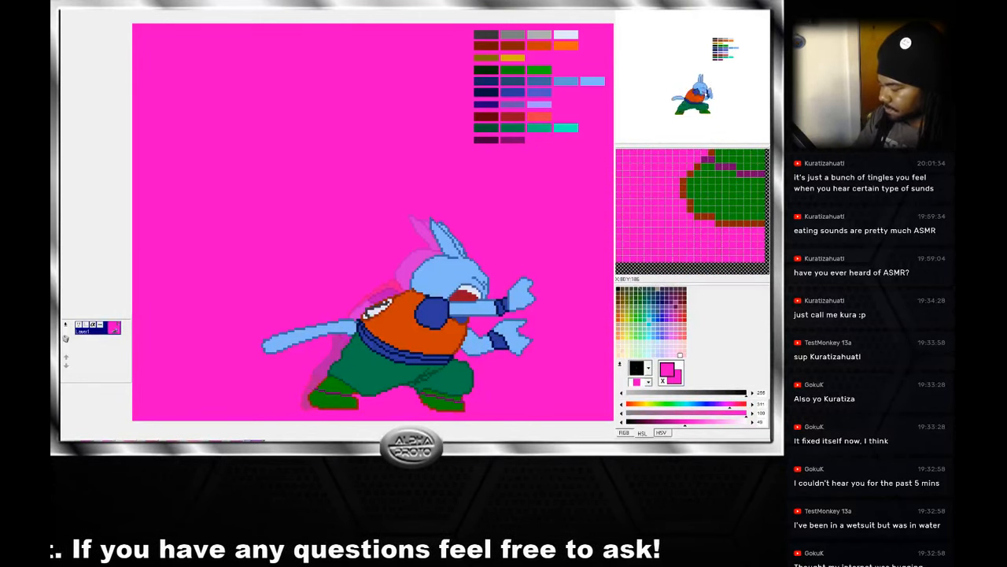
Touch up the lower forearm and the shirt front beneath the upper arm in the lunging frame with light blue, background pink and dark orange.
left_click(204, 442)
left_click(244, 443)
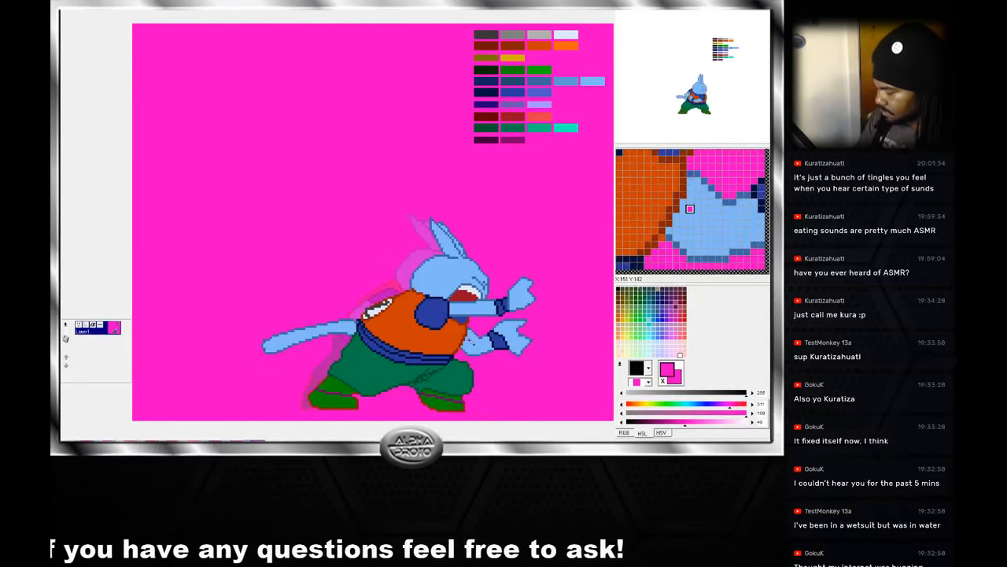
right_click(469, 339)
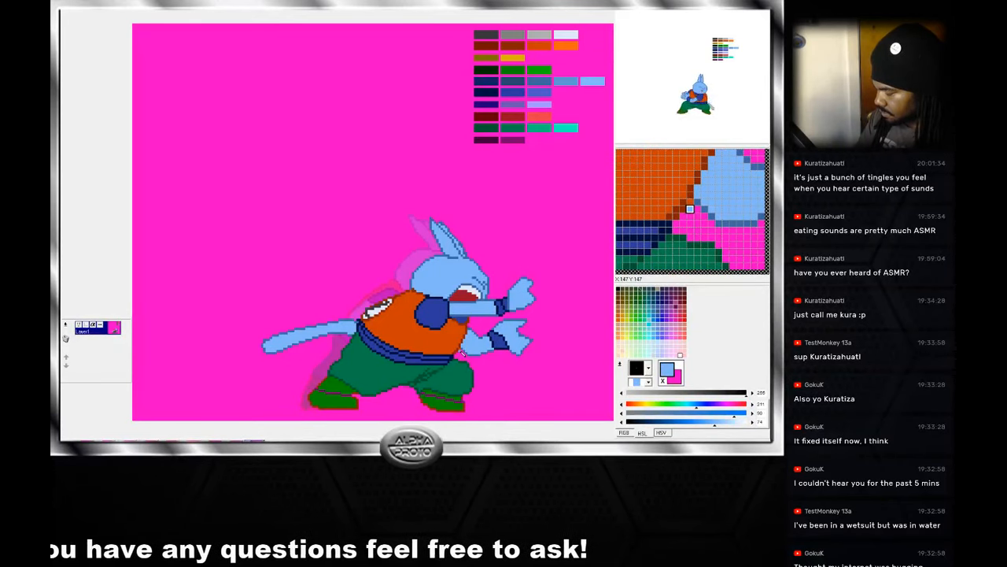
right_click(463, 355)
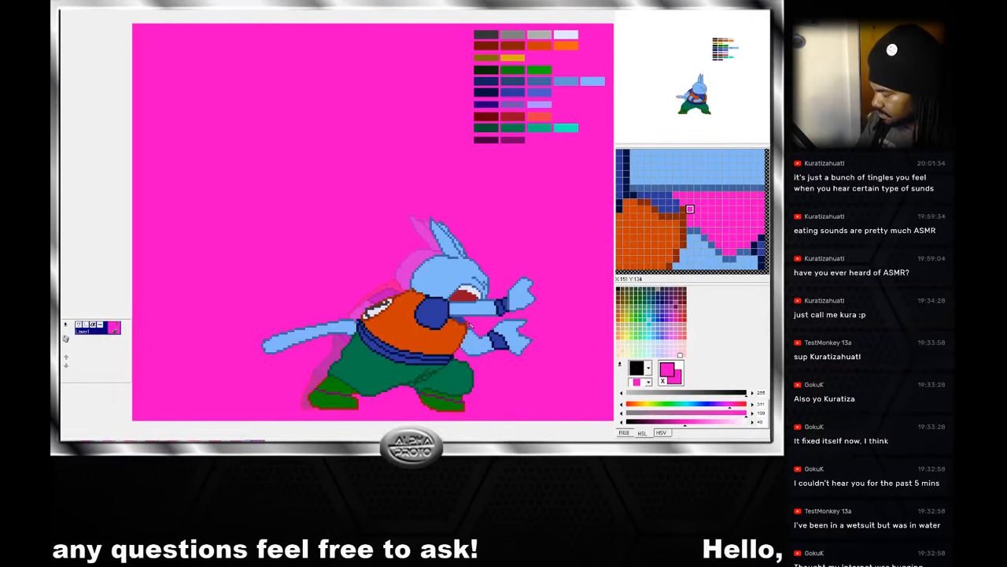
right_click(488, 299)
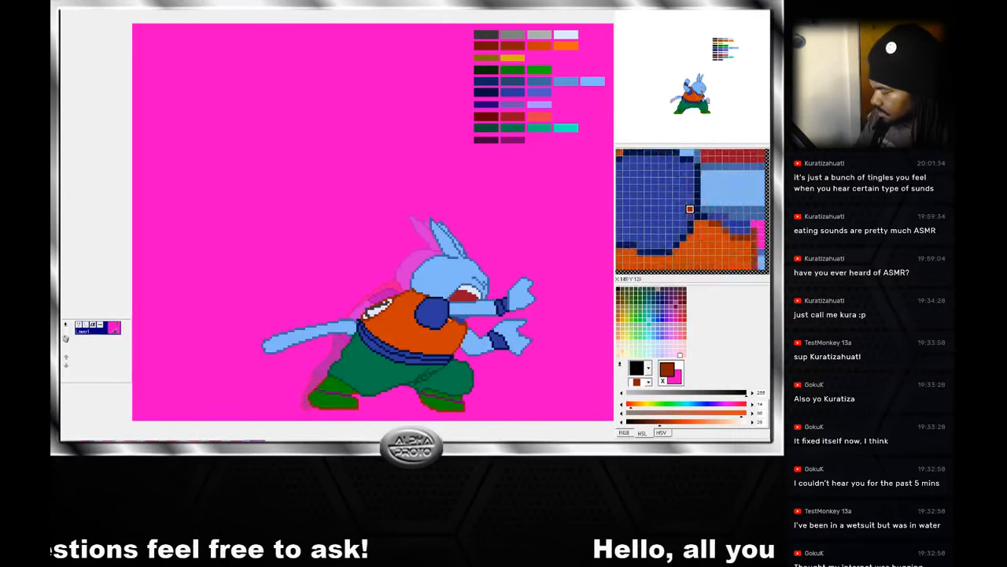
right_click(435, 411)
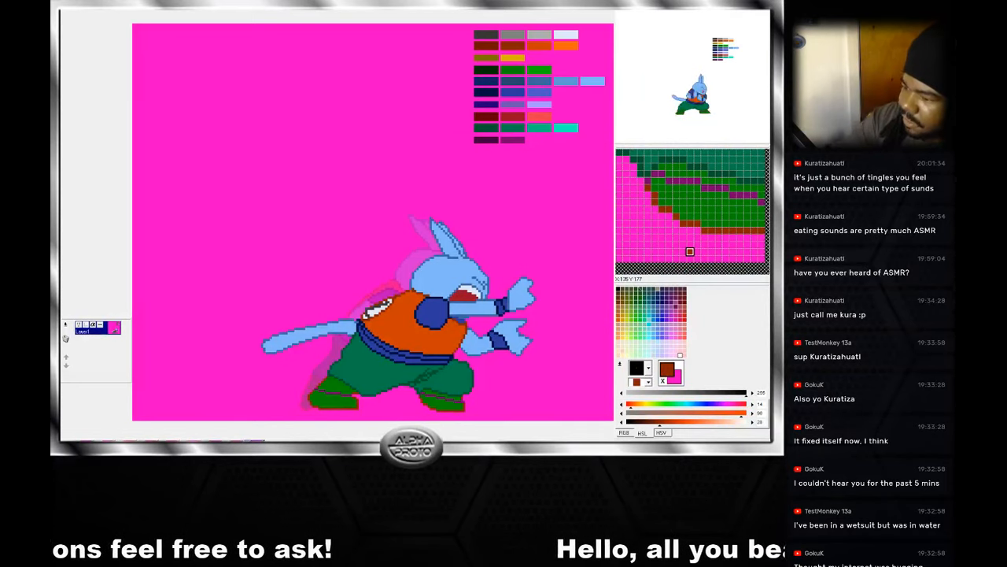
left_click(70, 3)
left_click(92, 34)
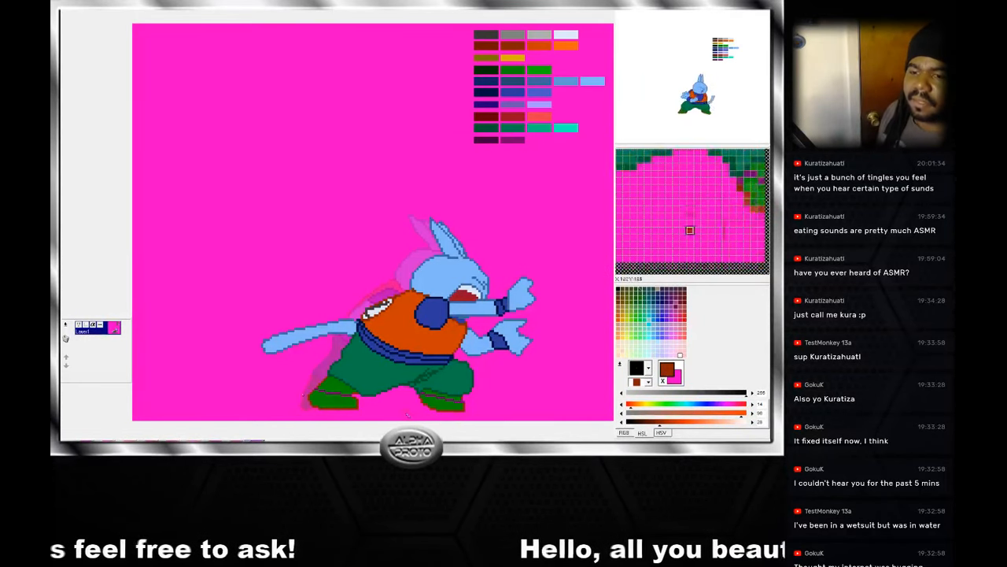
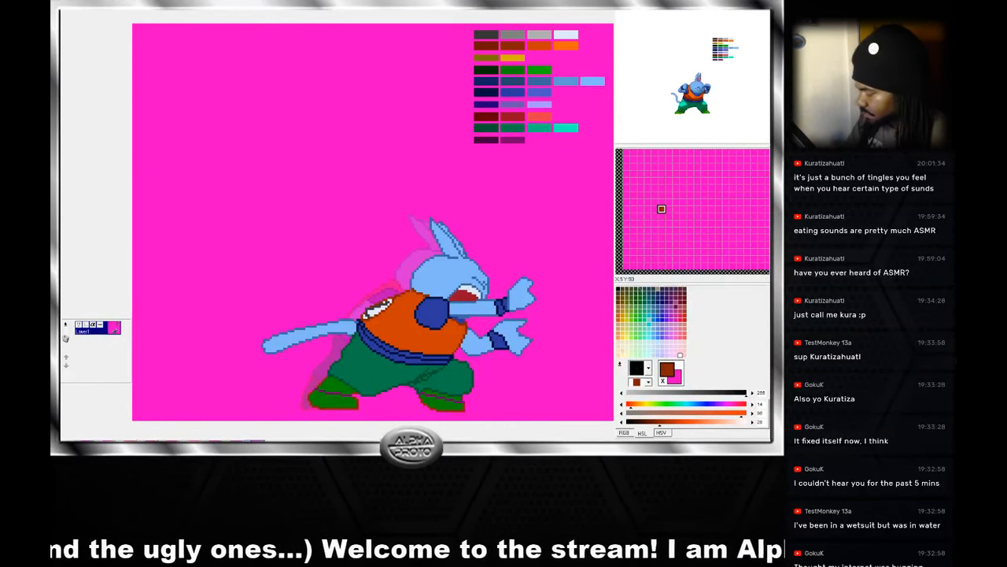
Touch up the shirt's neck outline behind the head in the lunging frame with light blue and dark orange, and save the file.
right_click(419, 289)
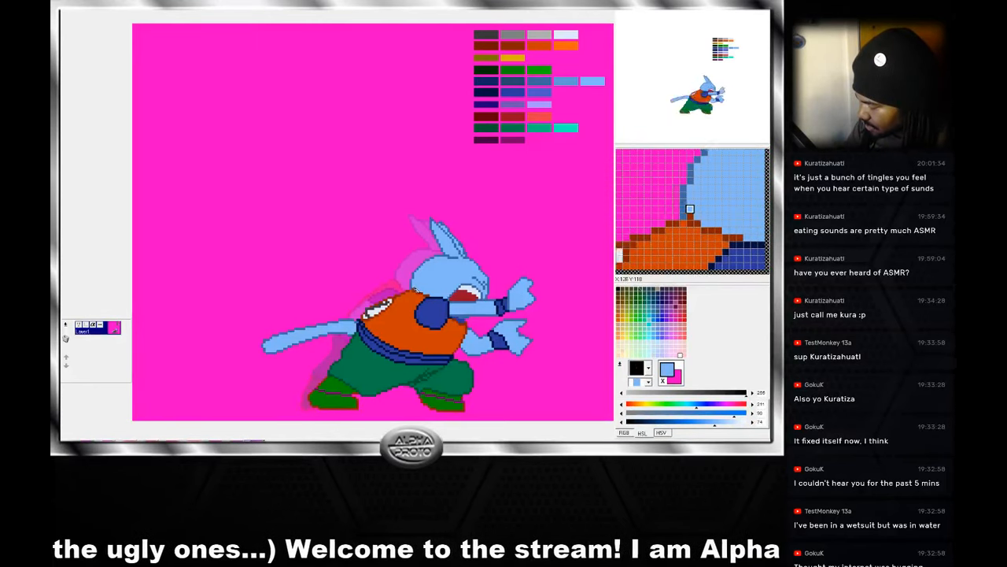
right_click(415, 293)
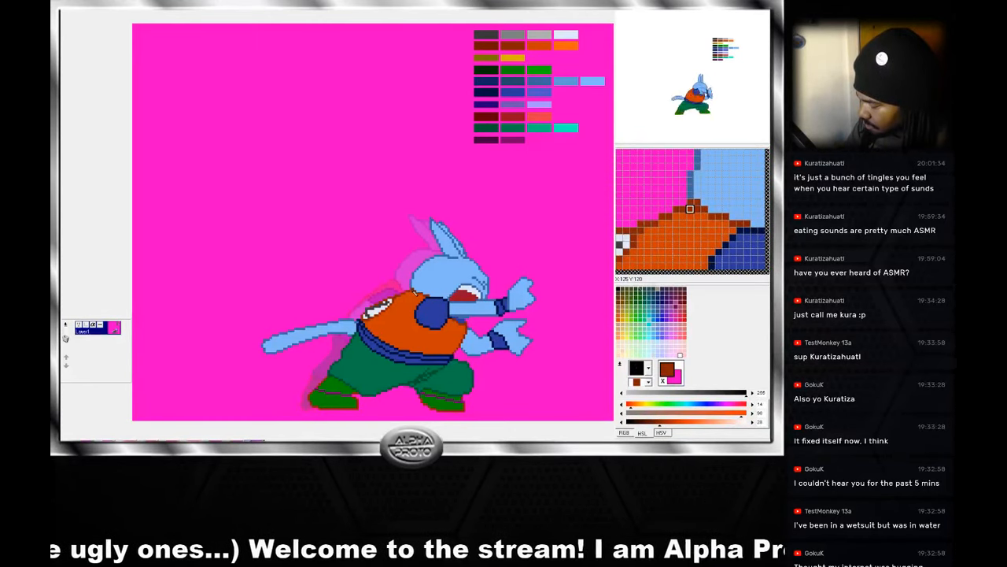
right_click(418, 286)
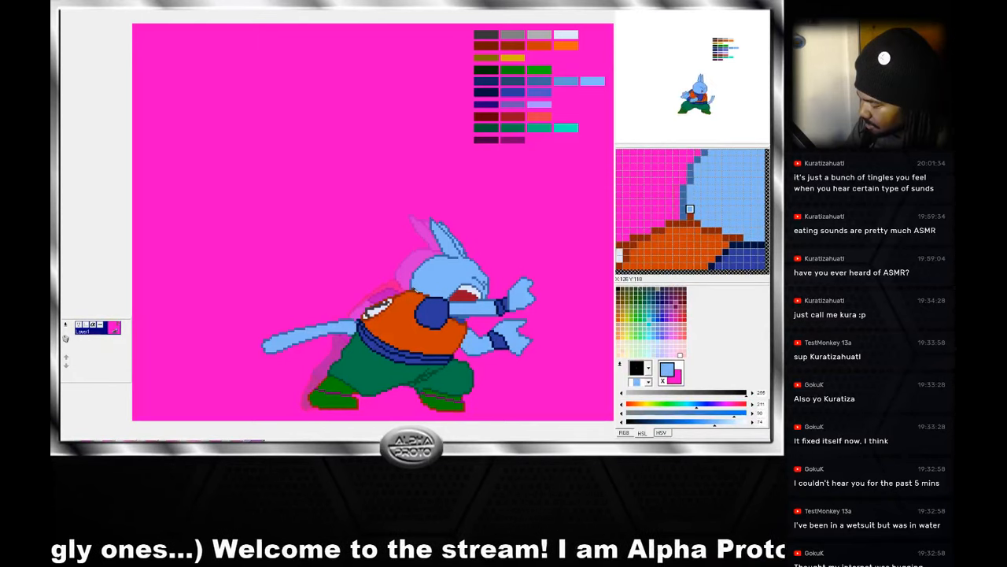
right_click(412, 274)
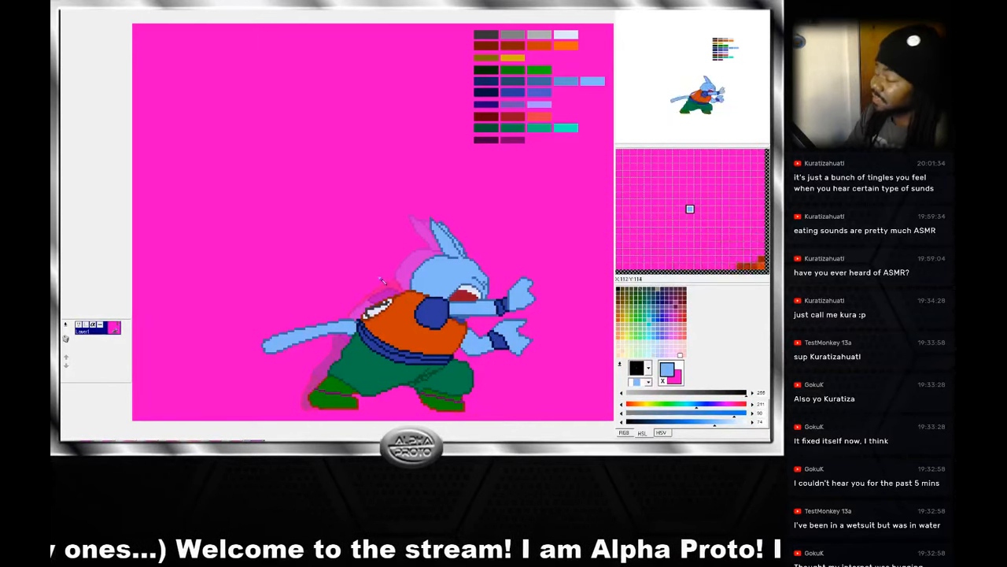
right_click(376, 300)
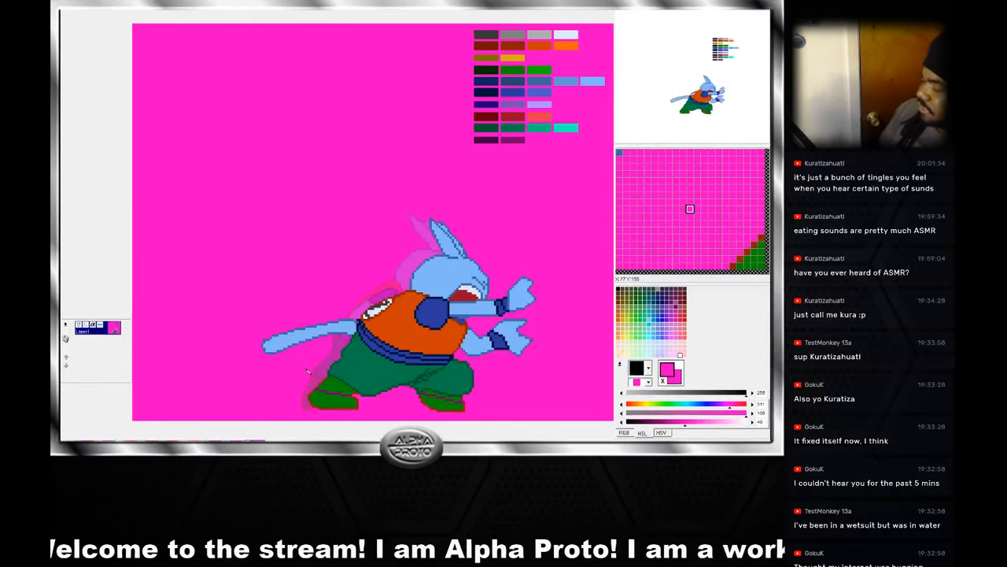
left_click(70, 3)
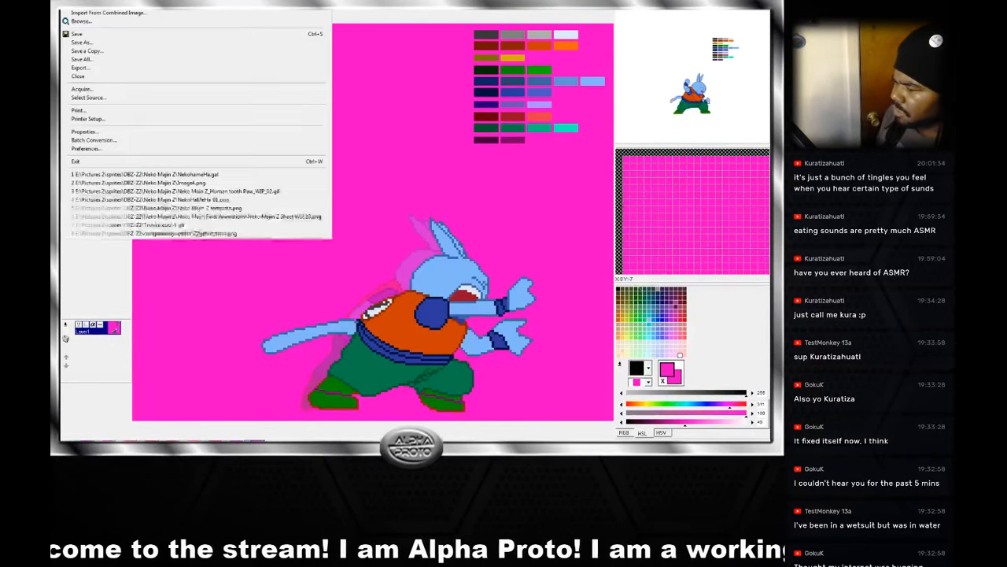
left_click(93, 34)
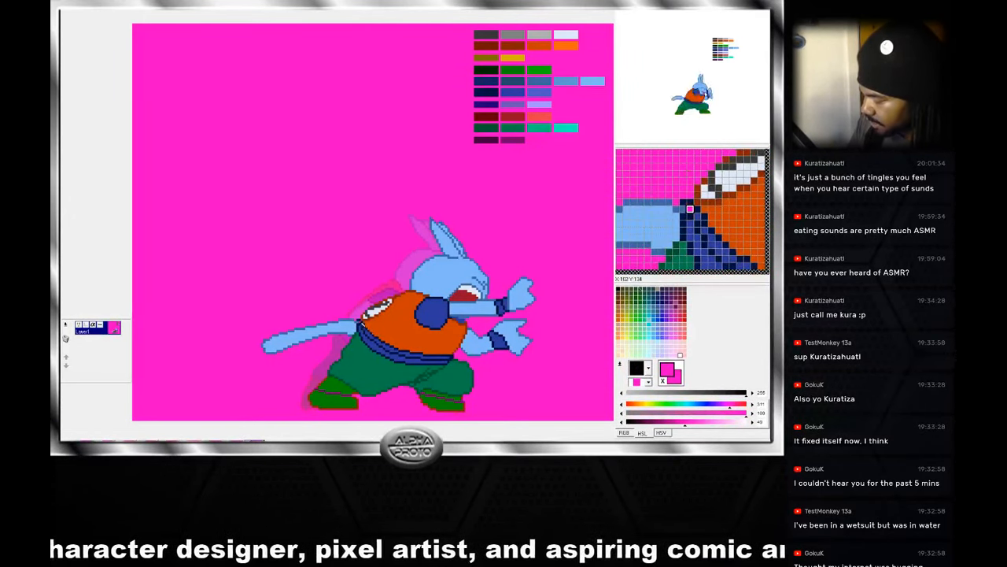
Clean up the corner where tail, belt and shirt back meet in the lunging frame with outline blue, background pink and dark orange.
right_click(361, 323)
right_click(357, 318)
left_click(360, 323)
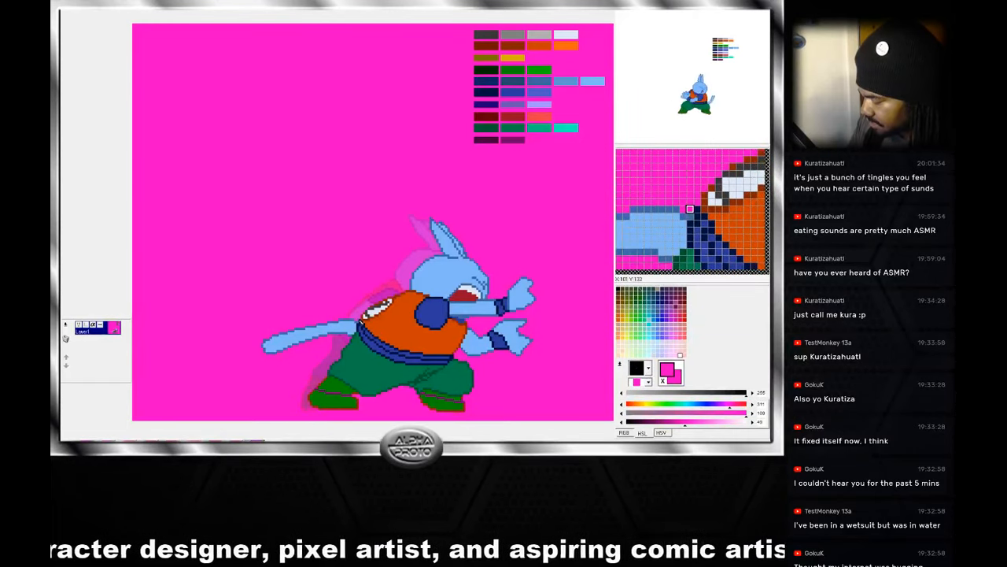
right_click(359, 326)
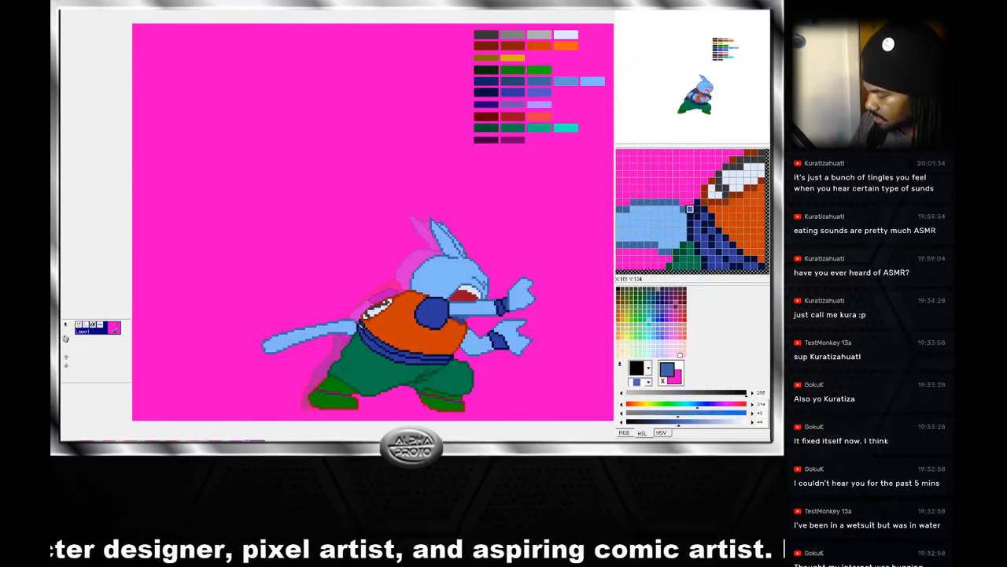
right_click(360, 317)
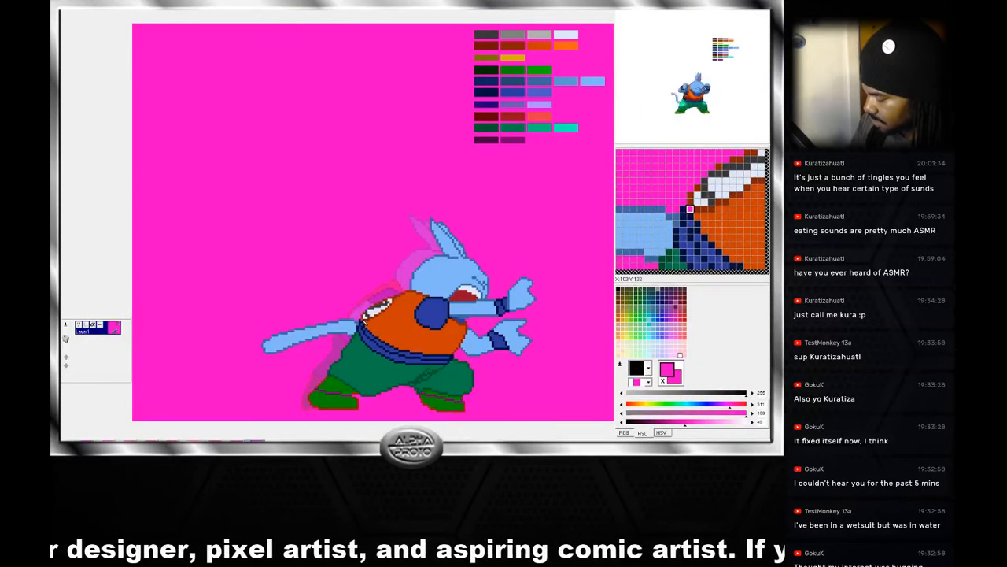
right_click(360, 321)
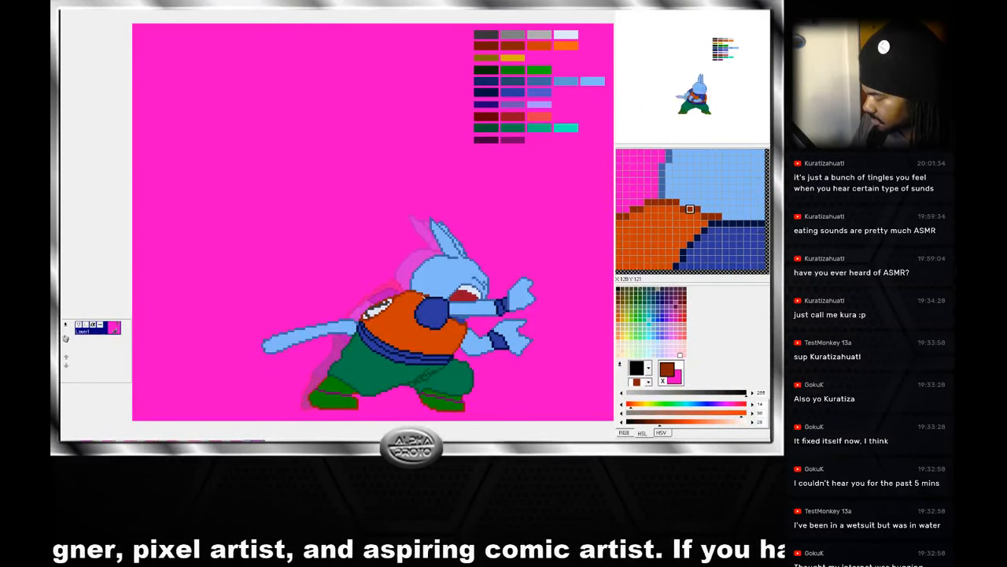
Compare the neighbouring frames, return to the shouting frame and draw a short navy wristband line beside the front fist.
left_click(244, 452)
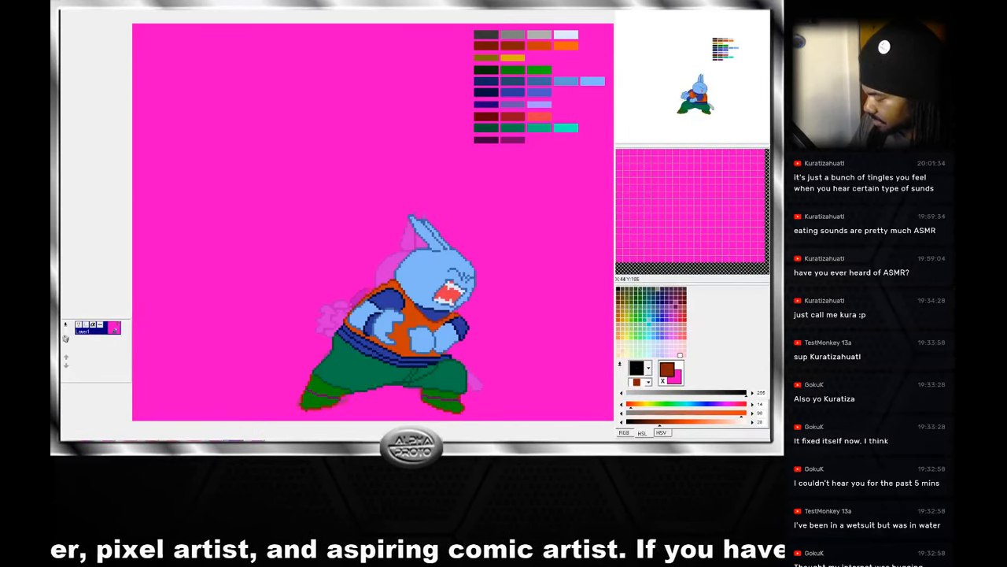
left_click(197, 450)
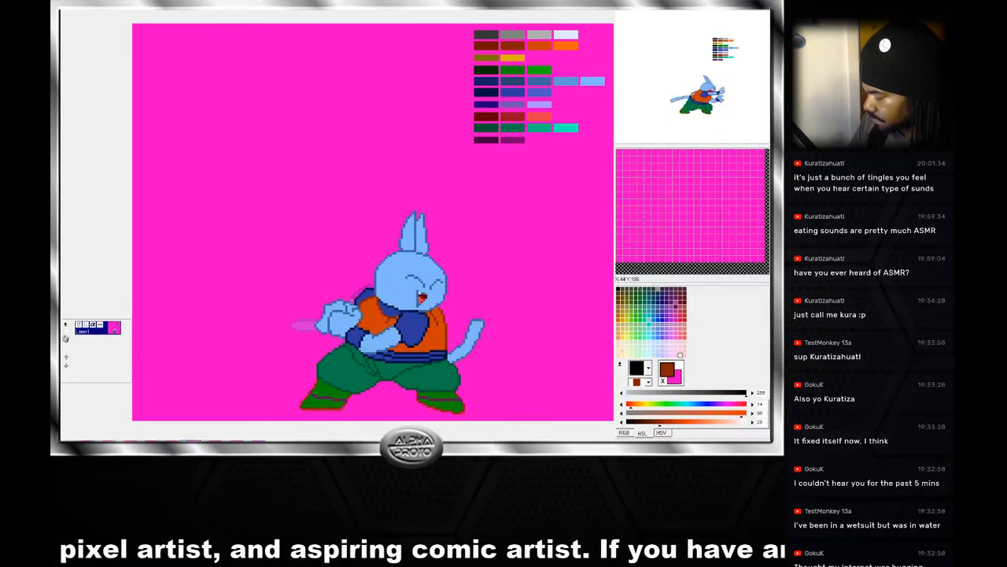
left_click(212, 449)
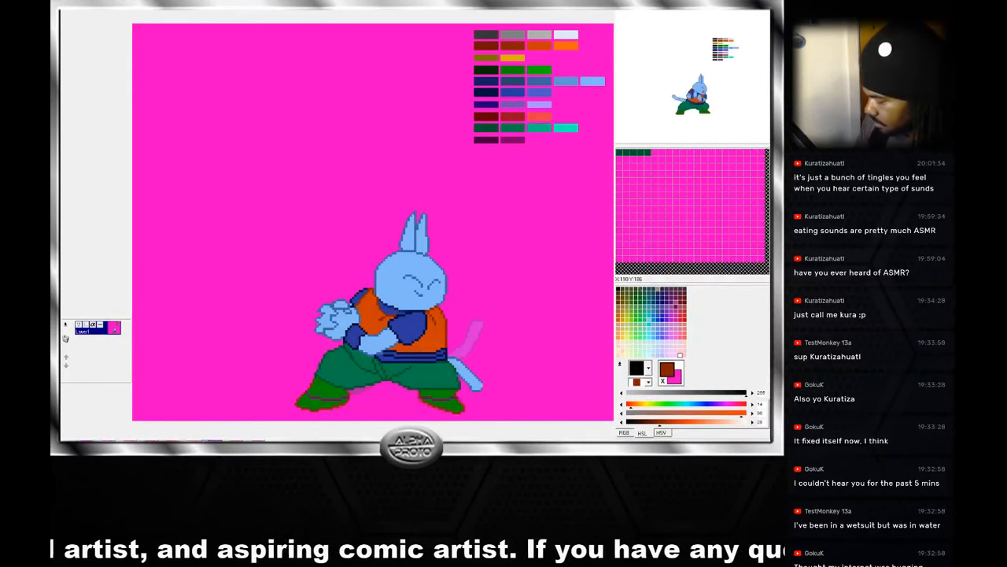
left_click(233, 449)
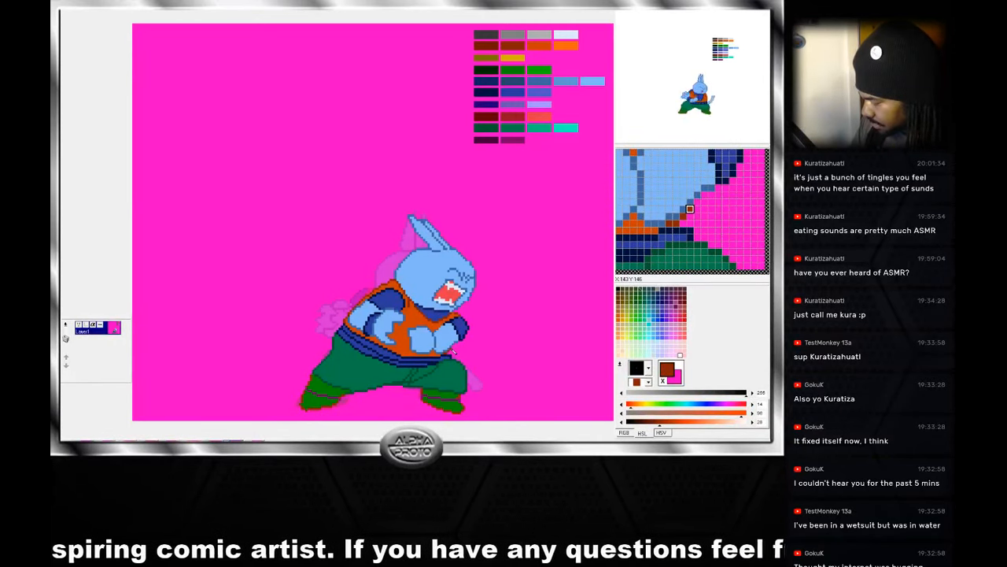
right_click(437, 334)
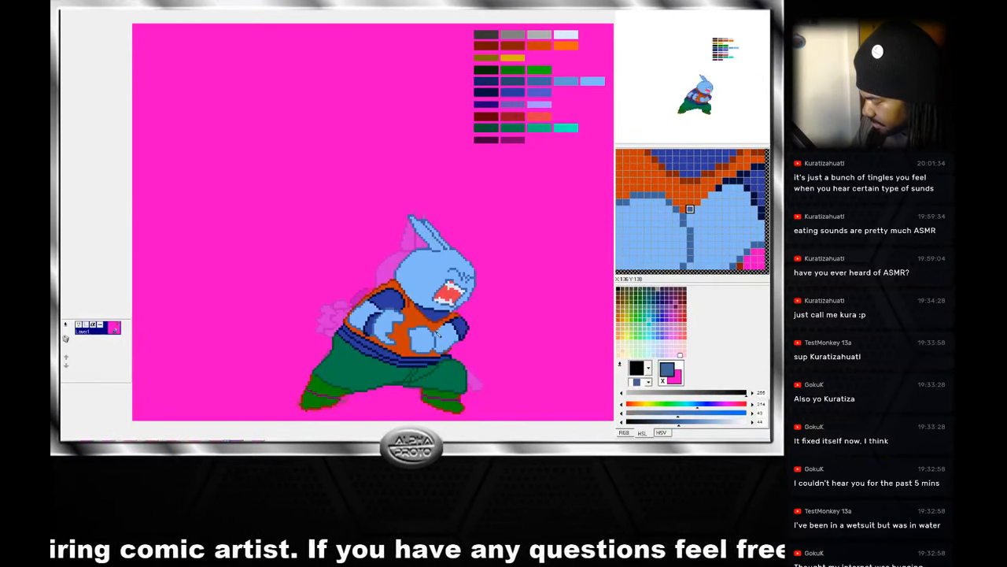
right_click(426, 320)
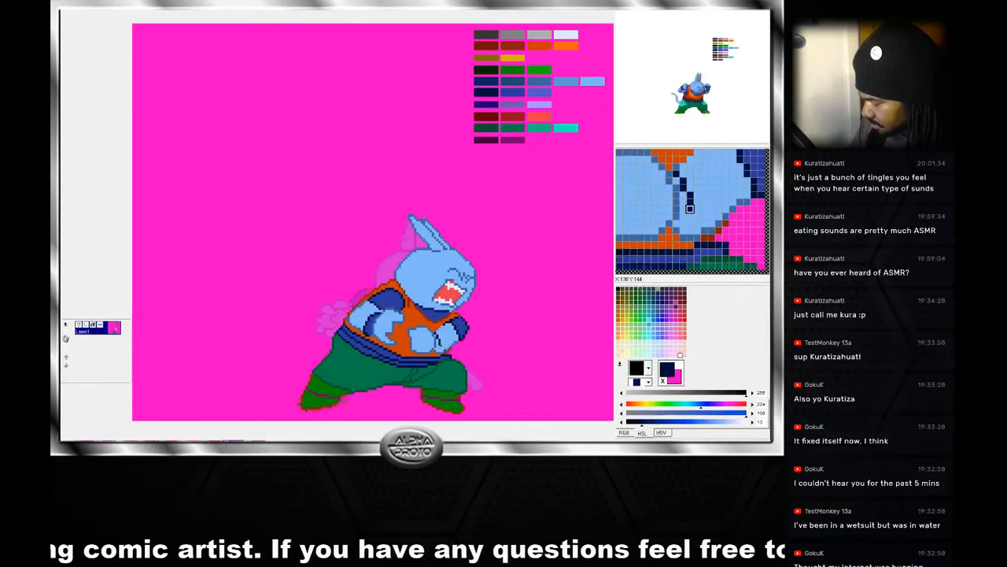
right_click(448, 329)
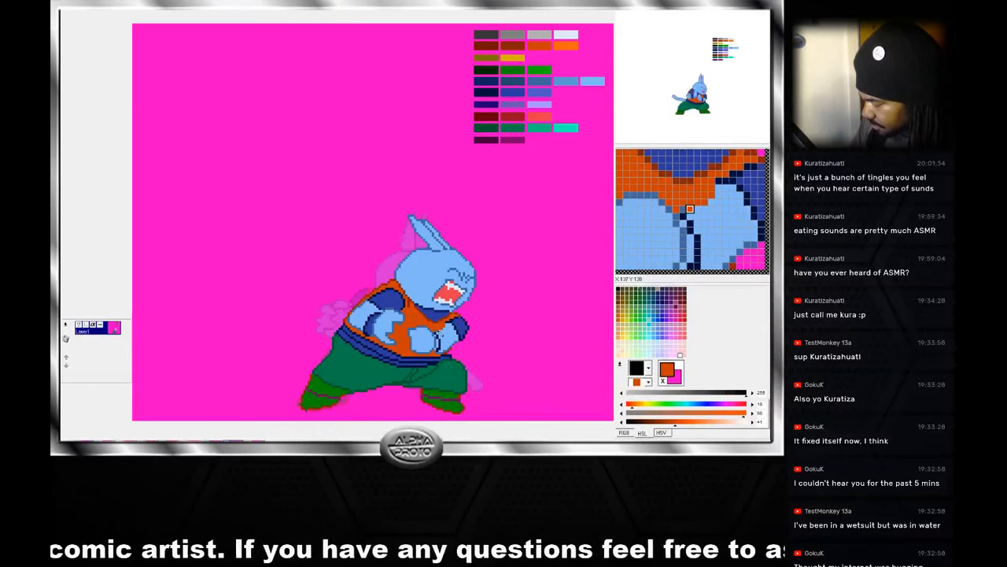
Refine the shirt's chest edge beside the front sleeve in the shouting frame with orange, and redraw the forearm's upper edge in blue.
left_click(451, 324)
left_click(455, 322)
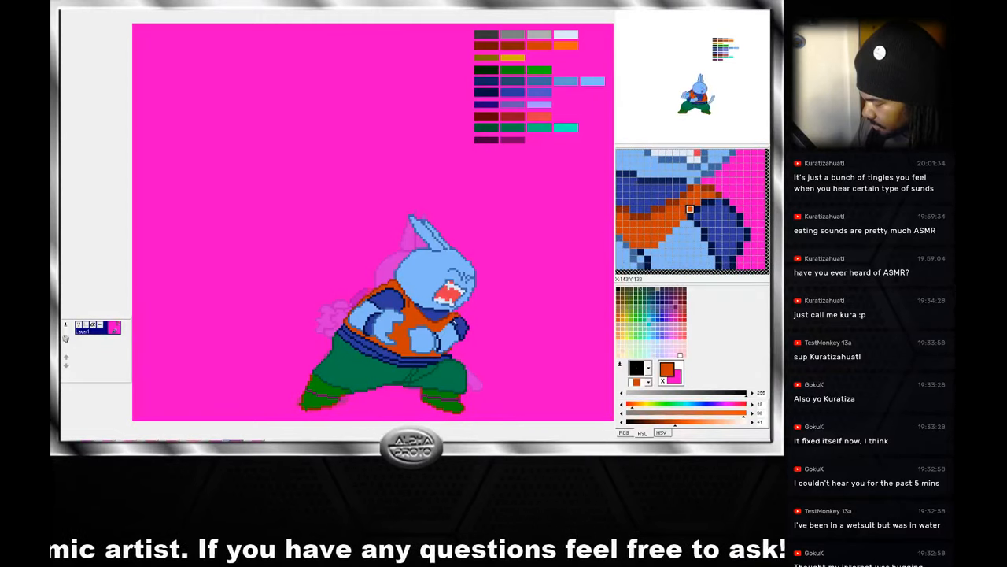
right_click(453, 326)
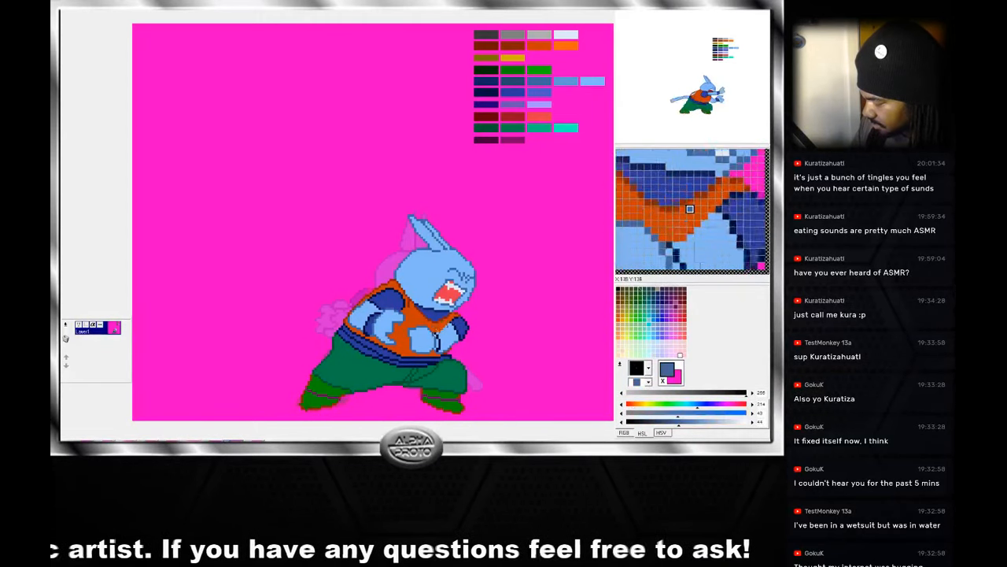
right_click(457, 326)
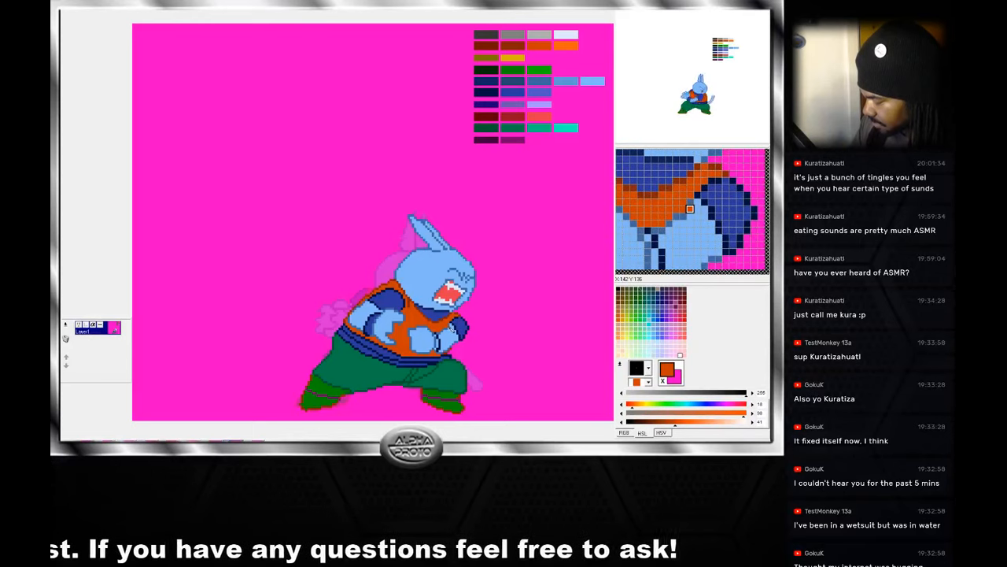
right_click(454, 326)
right_click(451, 326)
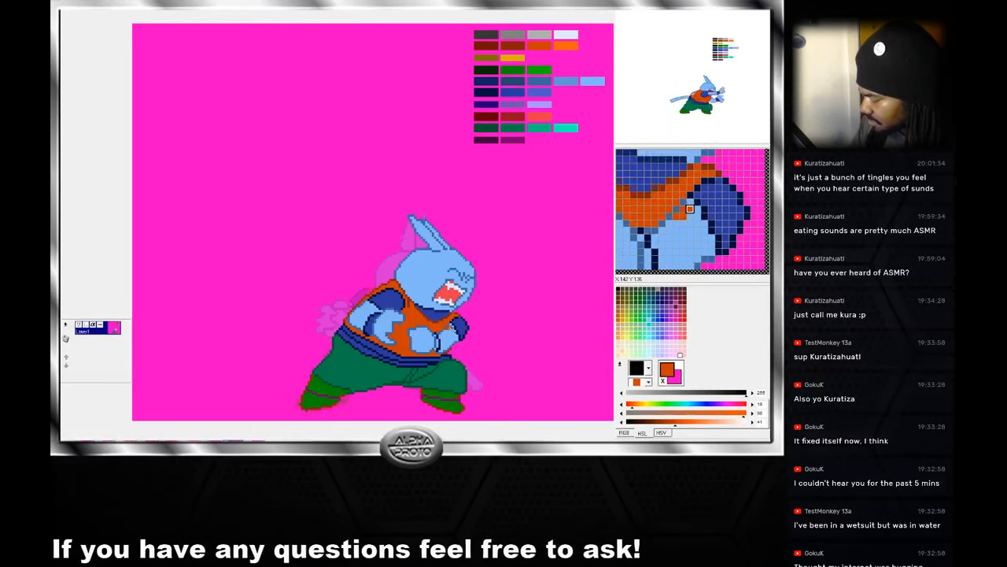
right_click(452, 331)
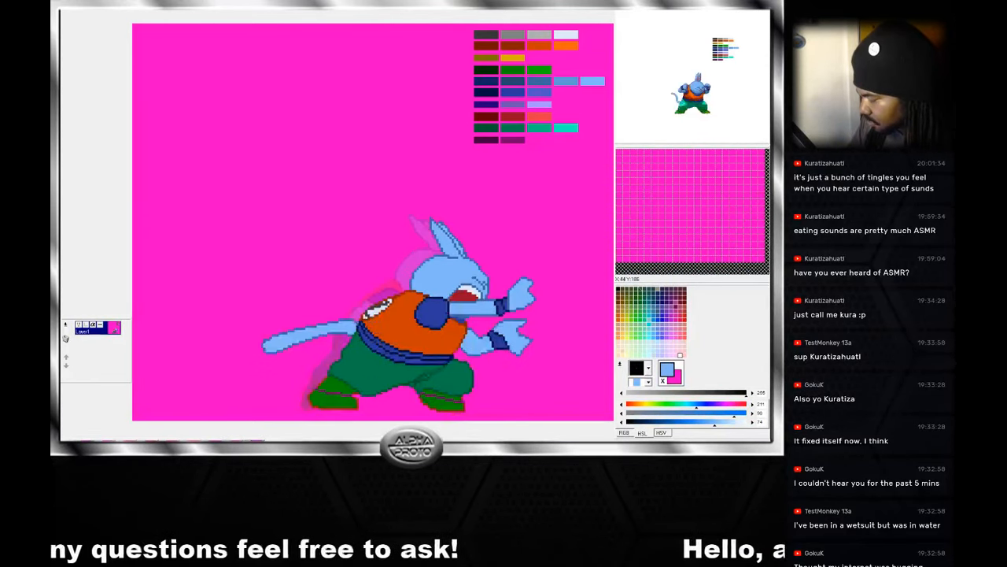
Add short dark orange folds to the shirt near the neck and below the upper arm in the lunging frame, trimming them with orange.
right_click(417, 300)
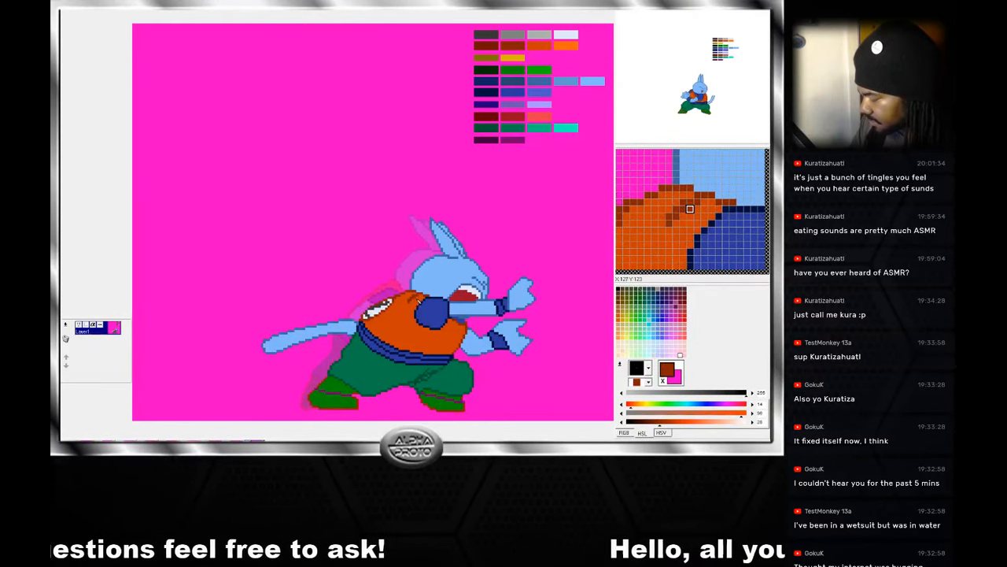
right_click(417, 302)
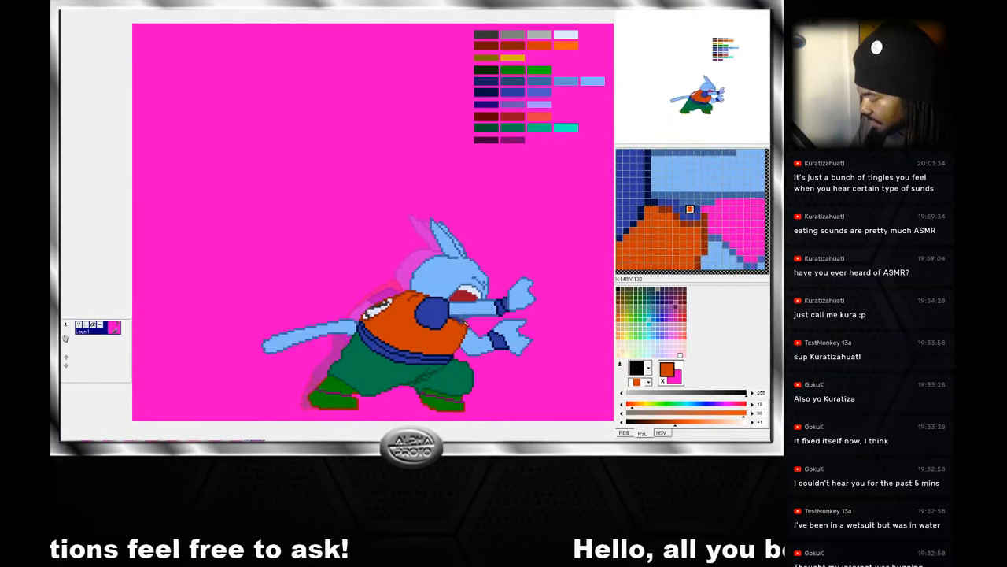
right_click(454, 323)
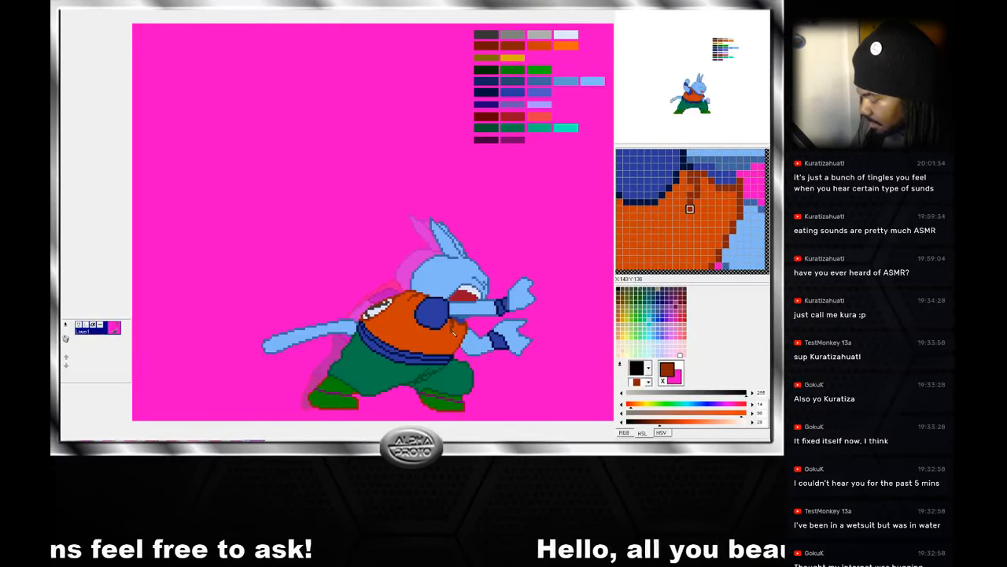
right_click(454, 324)
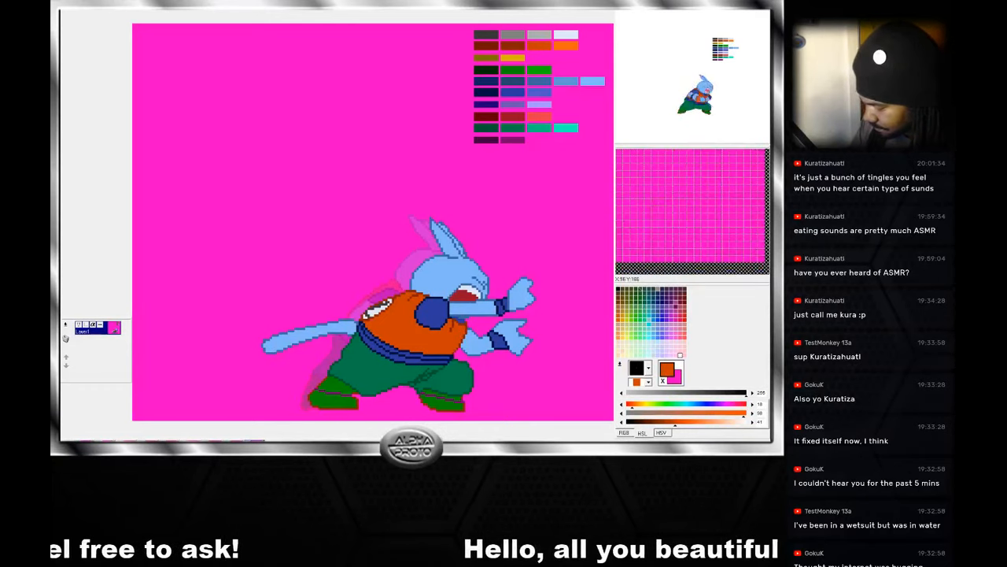
left_click(228, 447)
left_click(253, 447)
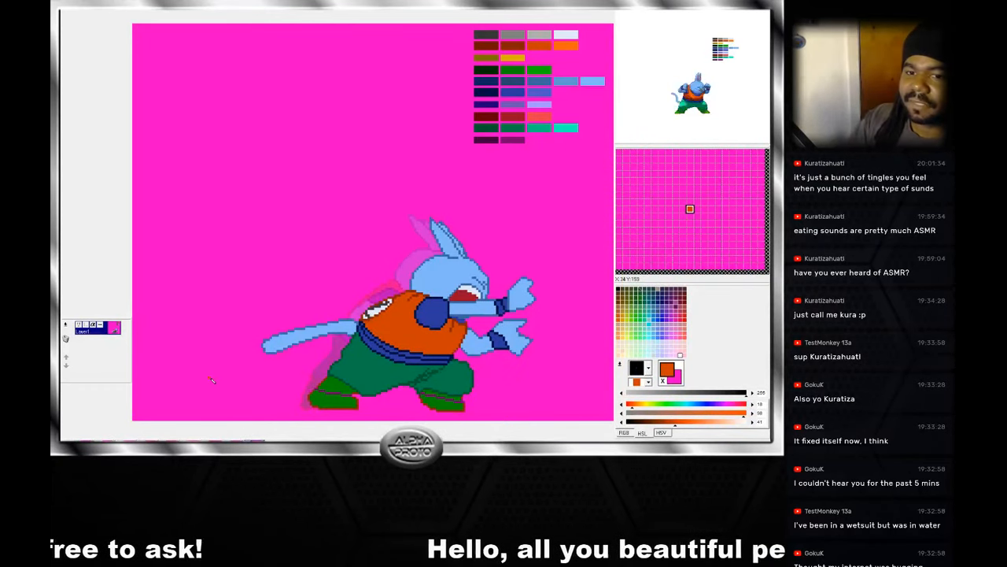
Save the animation file.
left_click(69, 2)
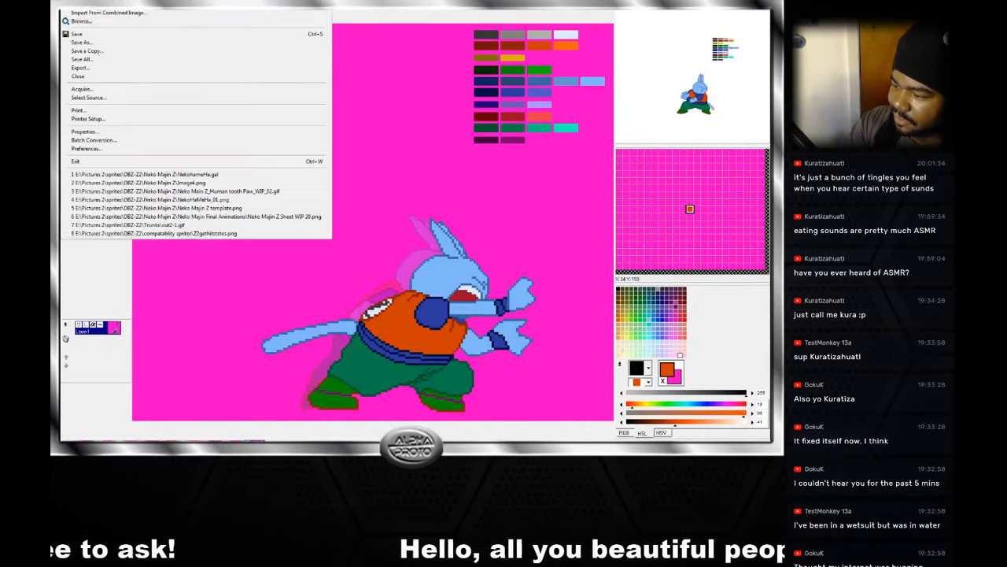
left_click(88, 34)
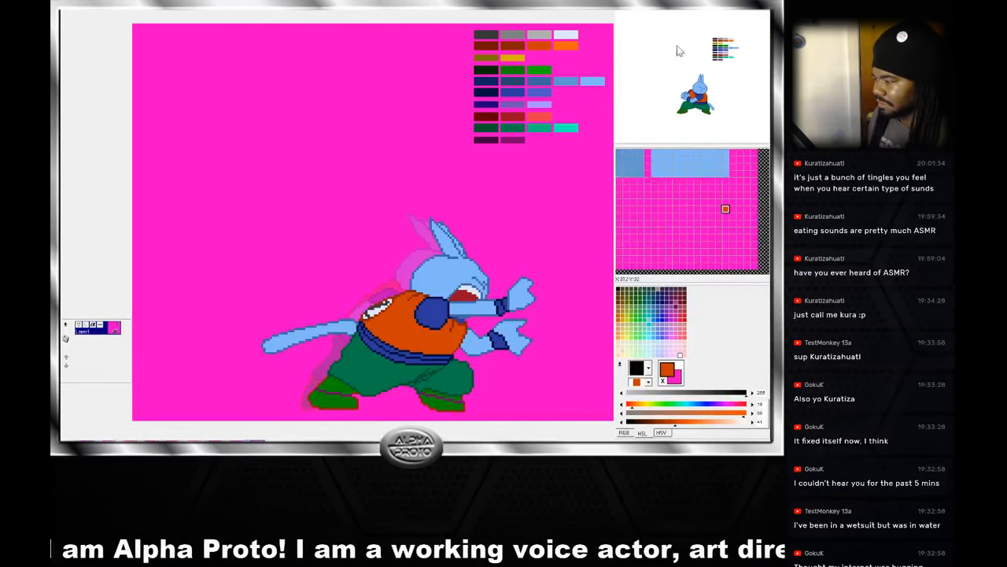
left_click(69, 4)
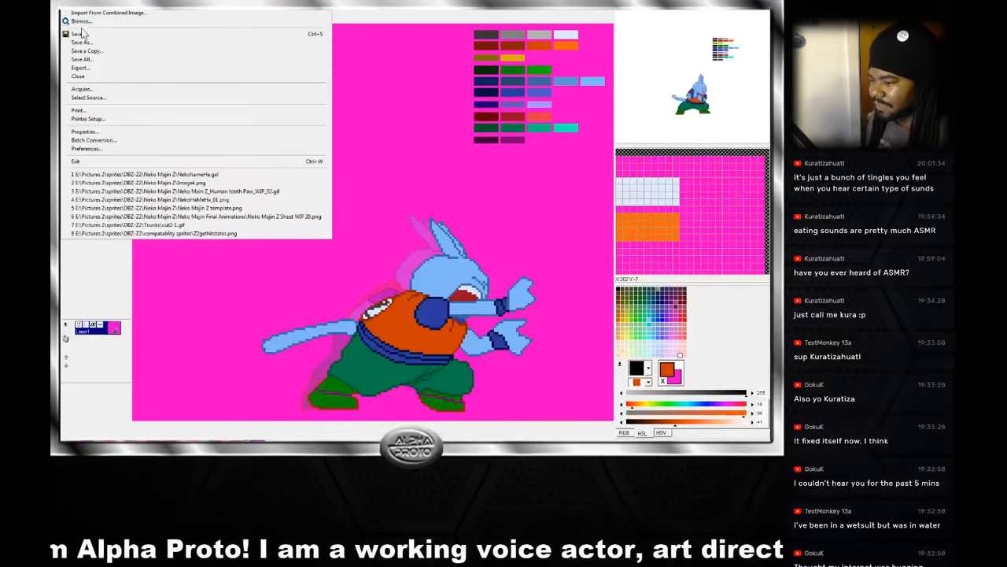
left_click(82, 33)
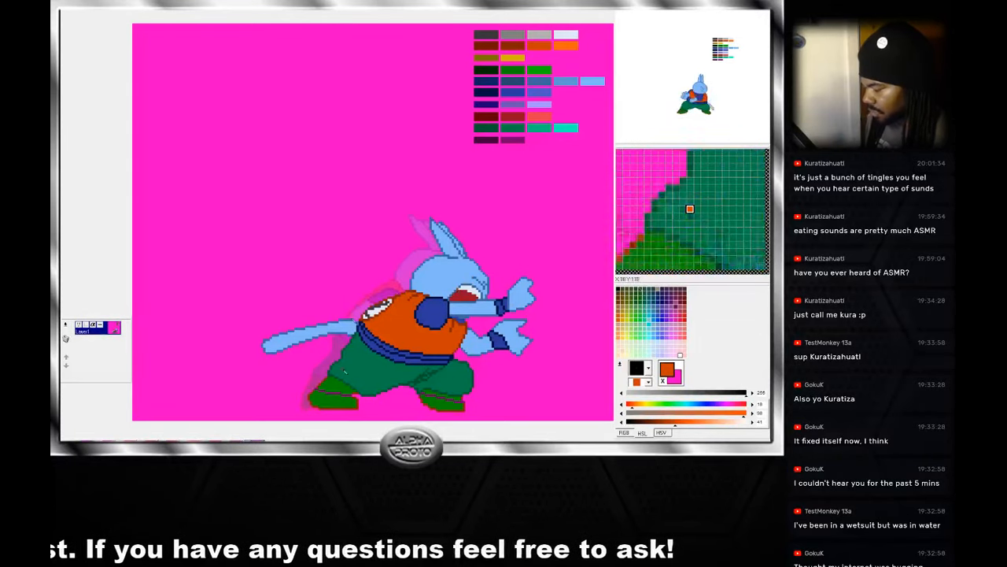
Pick the background pink as the drawing colour in the lunging frame.
right_click(326, 247)
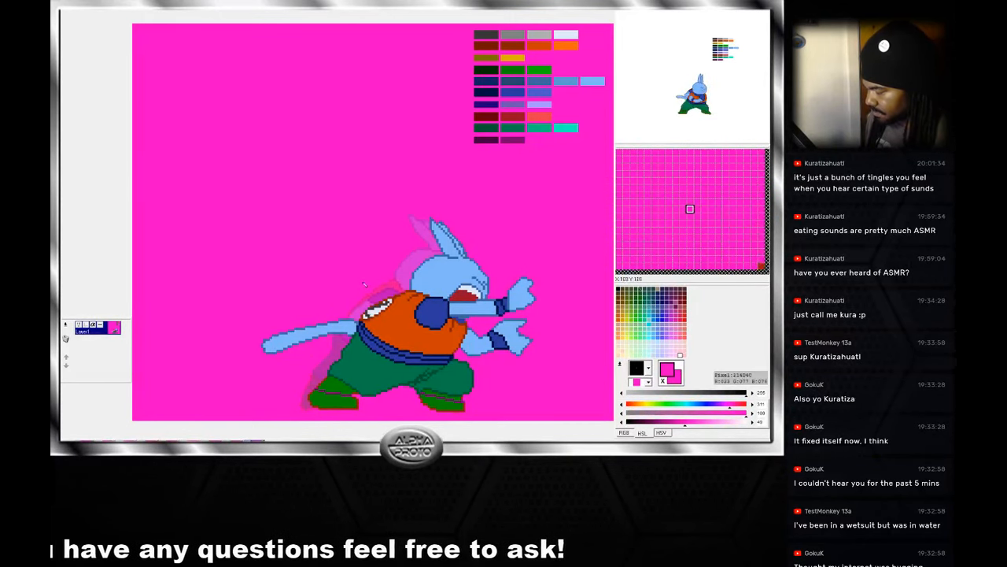